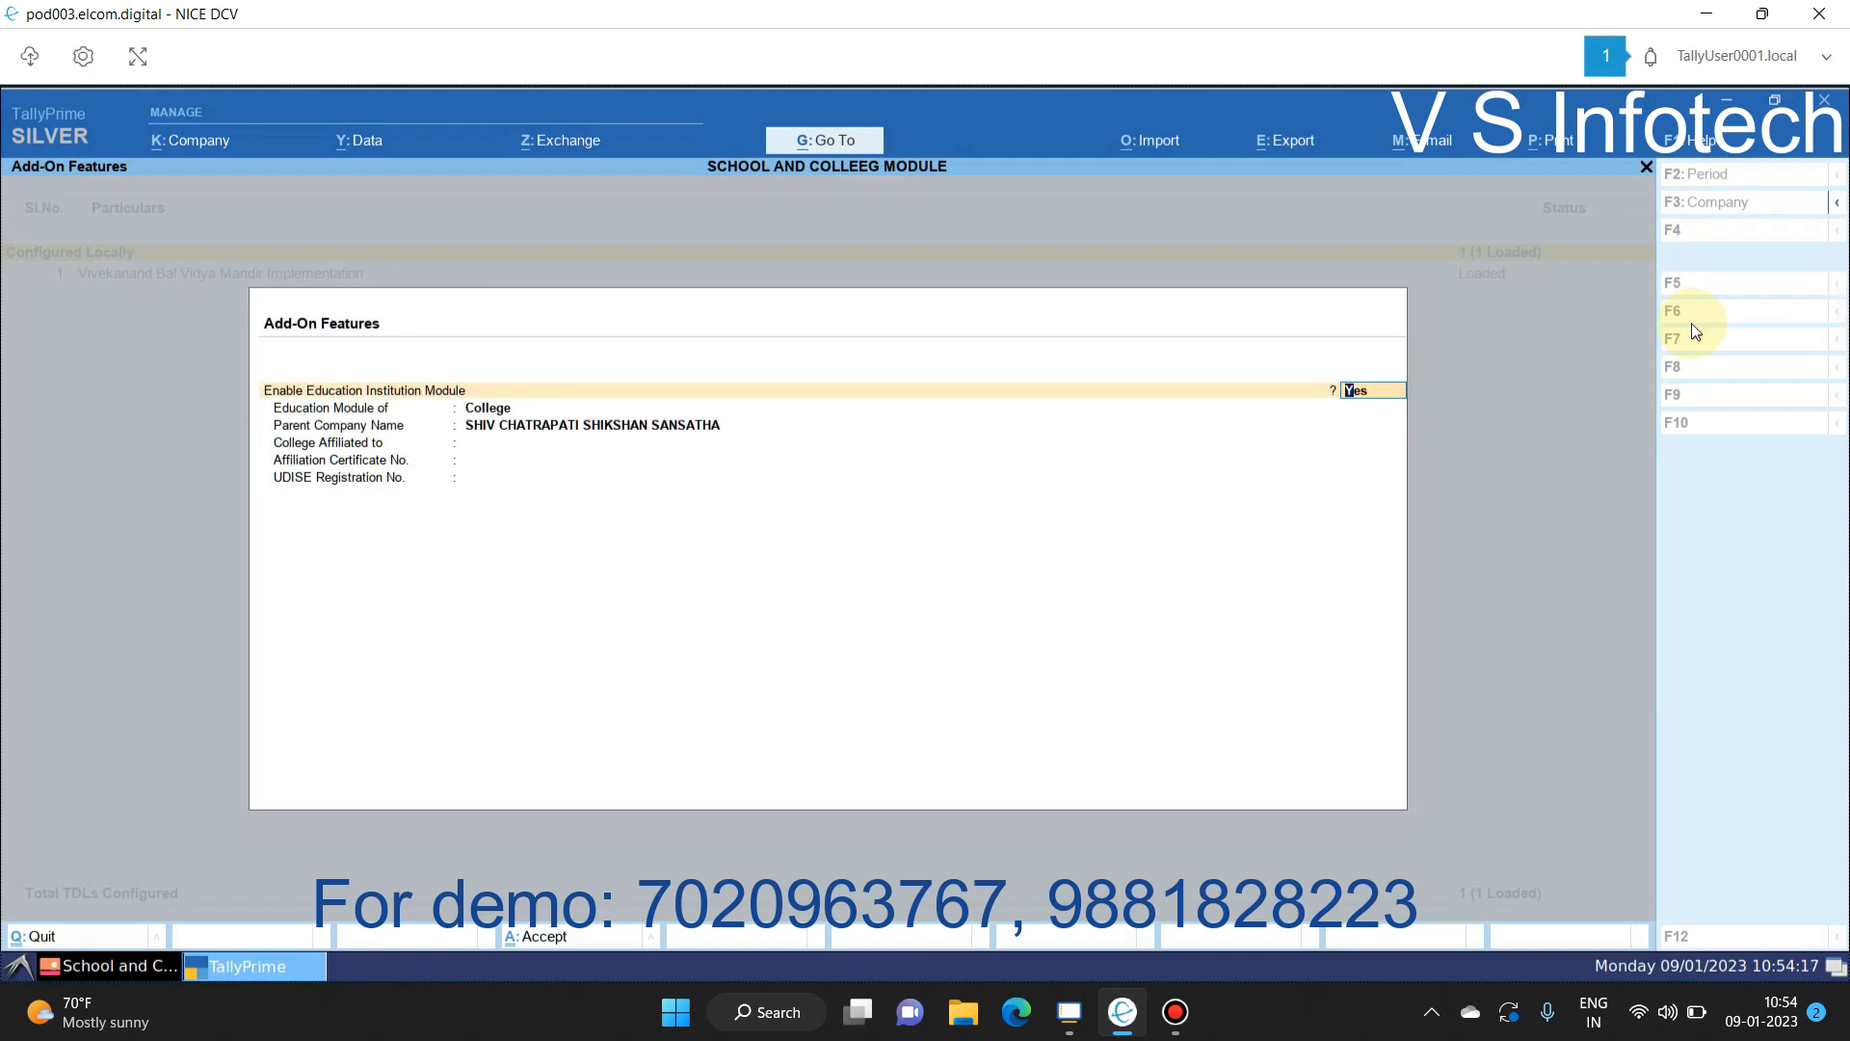
# Step: Switch the education module type to School, then back to College
pyautogui.press('Return')
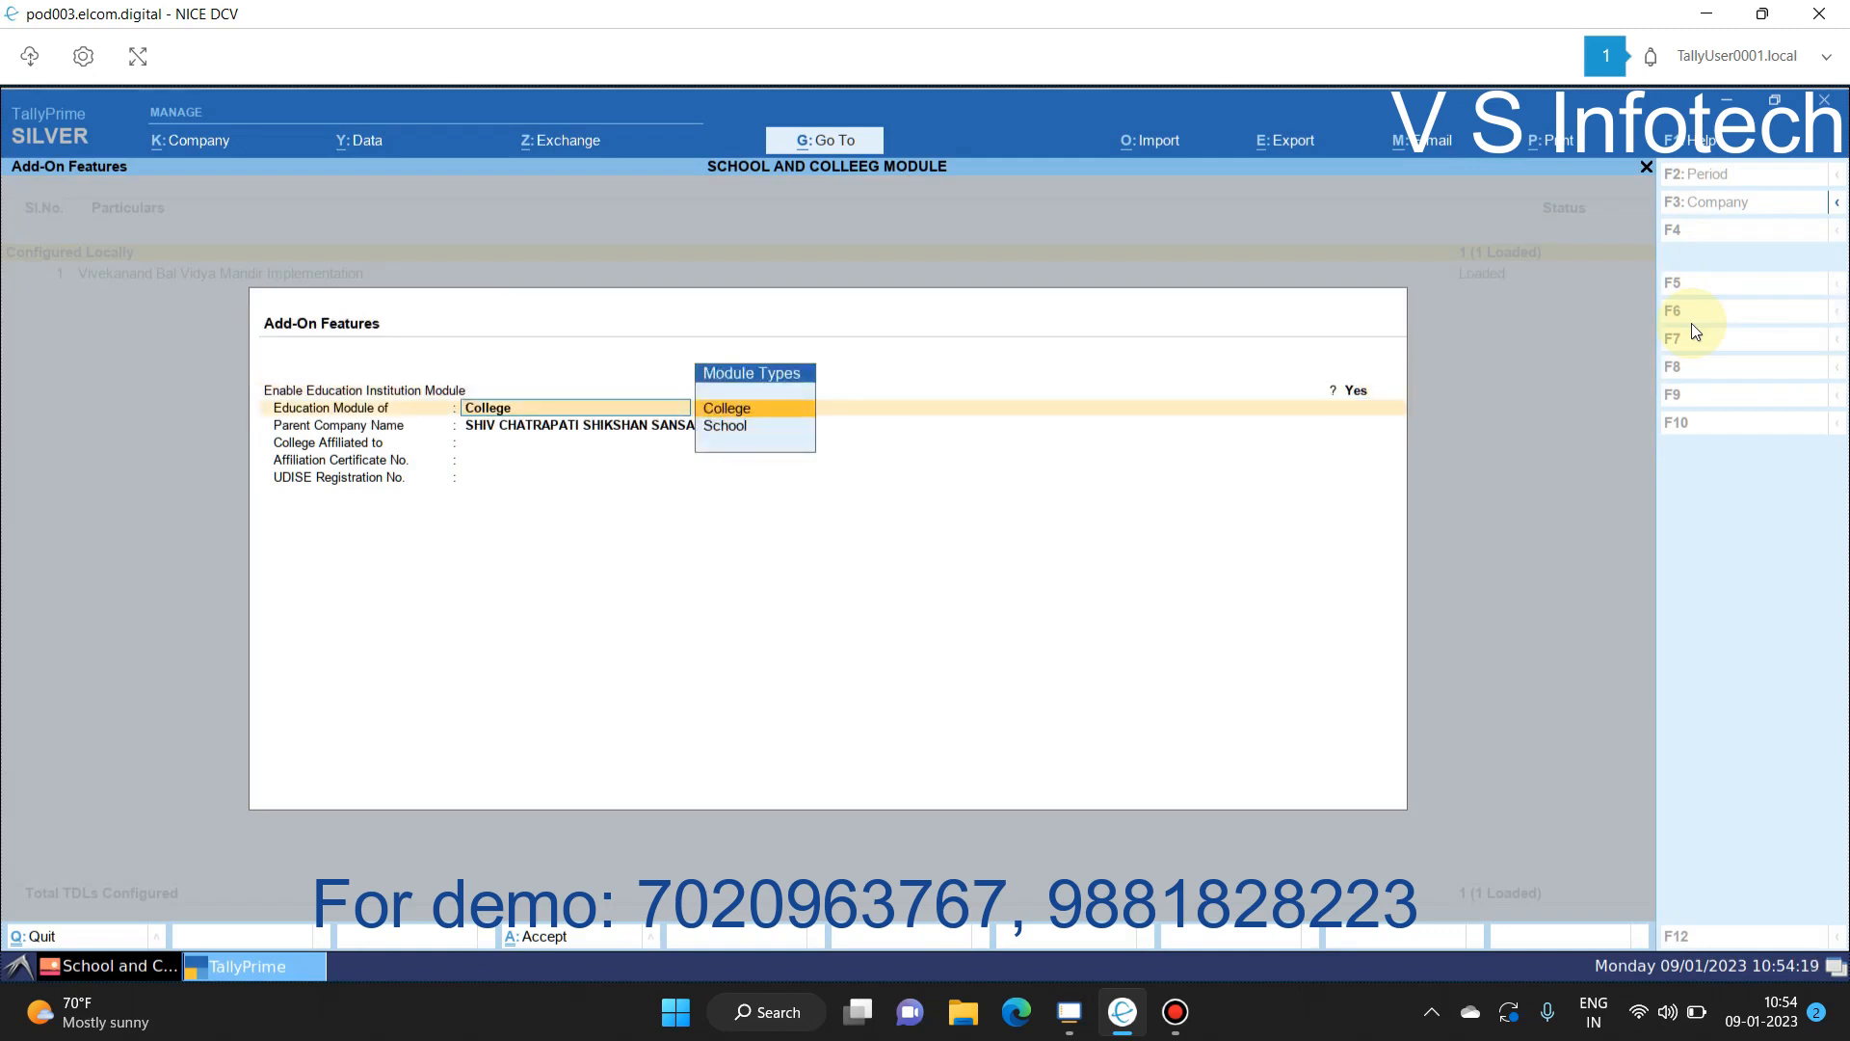
pyautogui.press('Down')
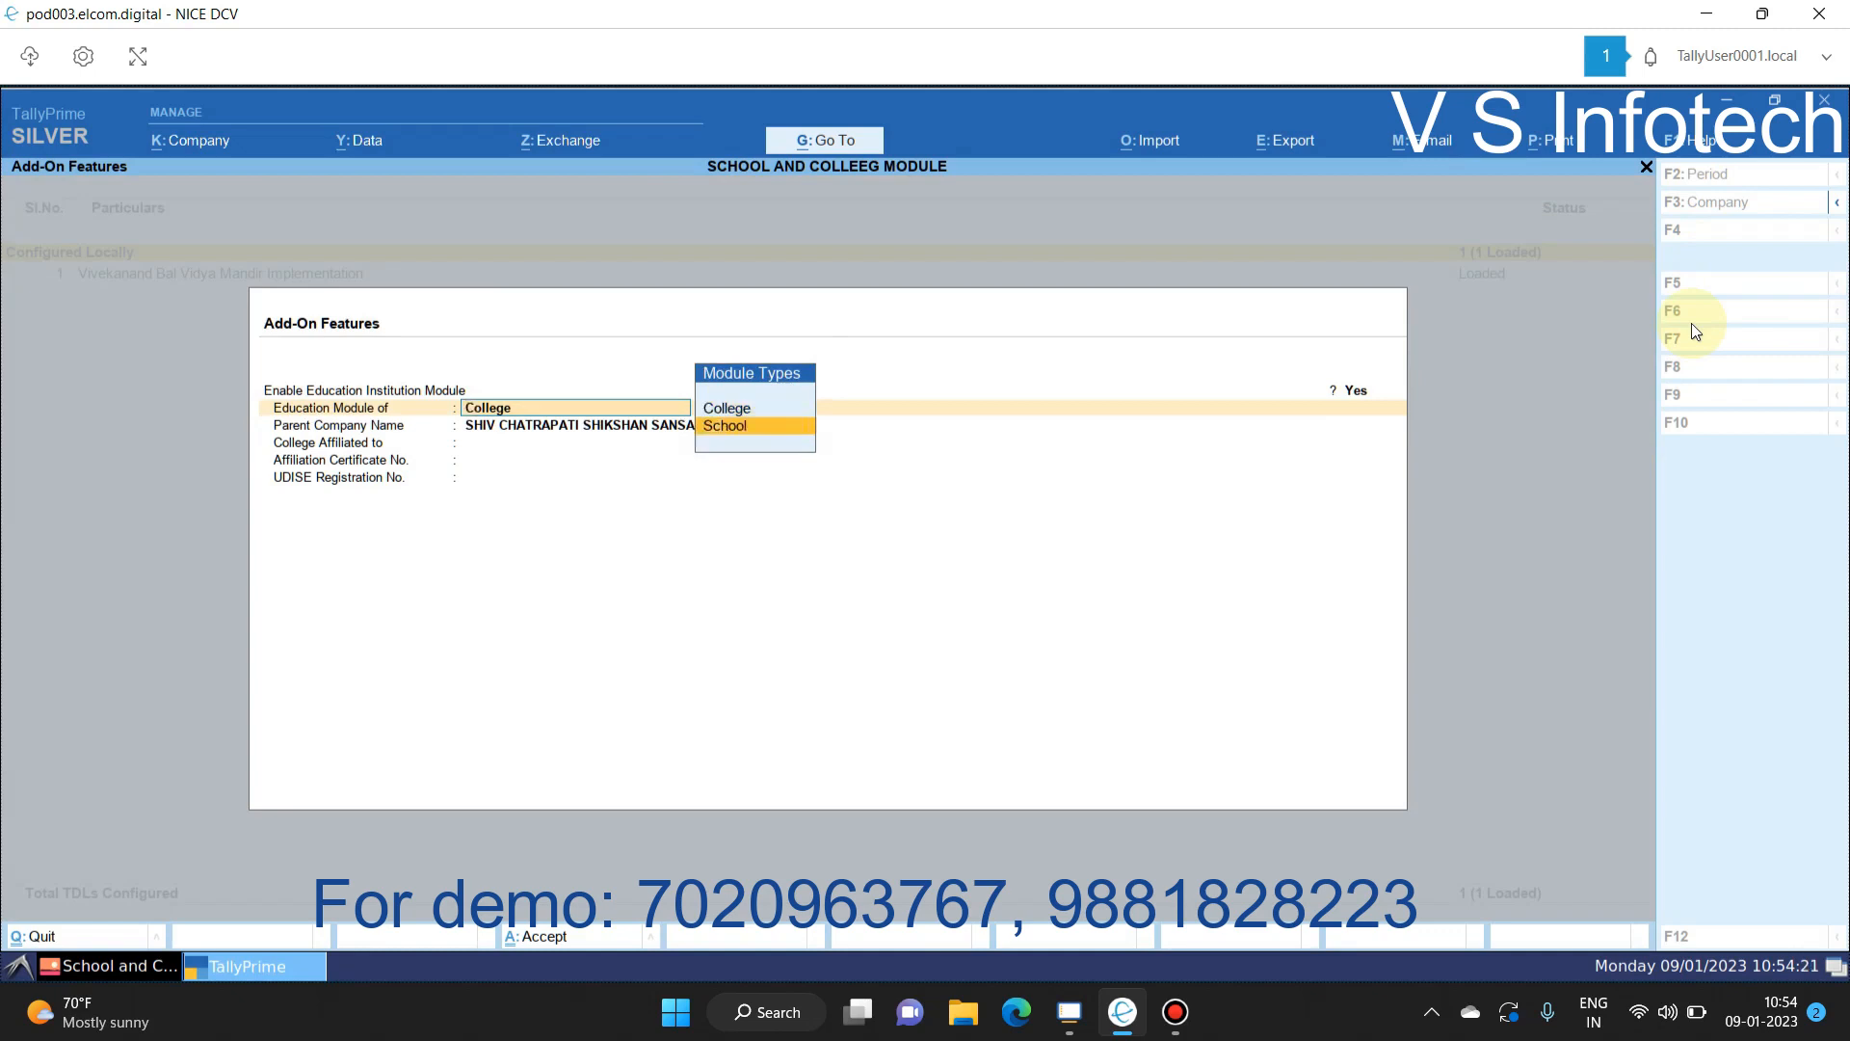
pyautogui.press('Return')
pyautogui.press('Up')
pyautogui.press('Up')
pyautogui.press('Return')
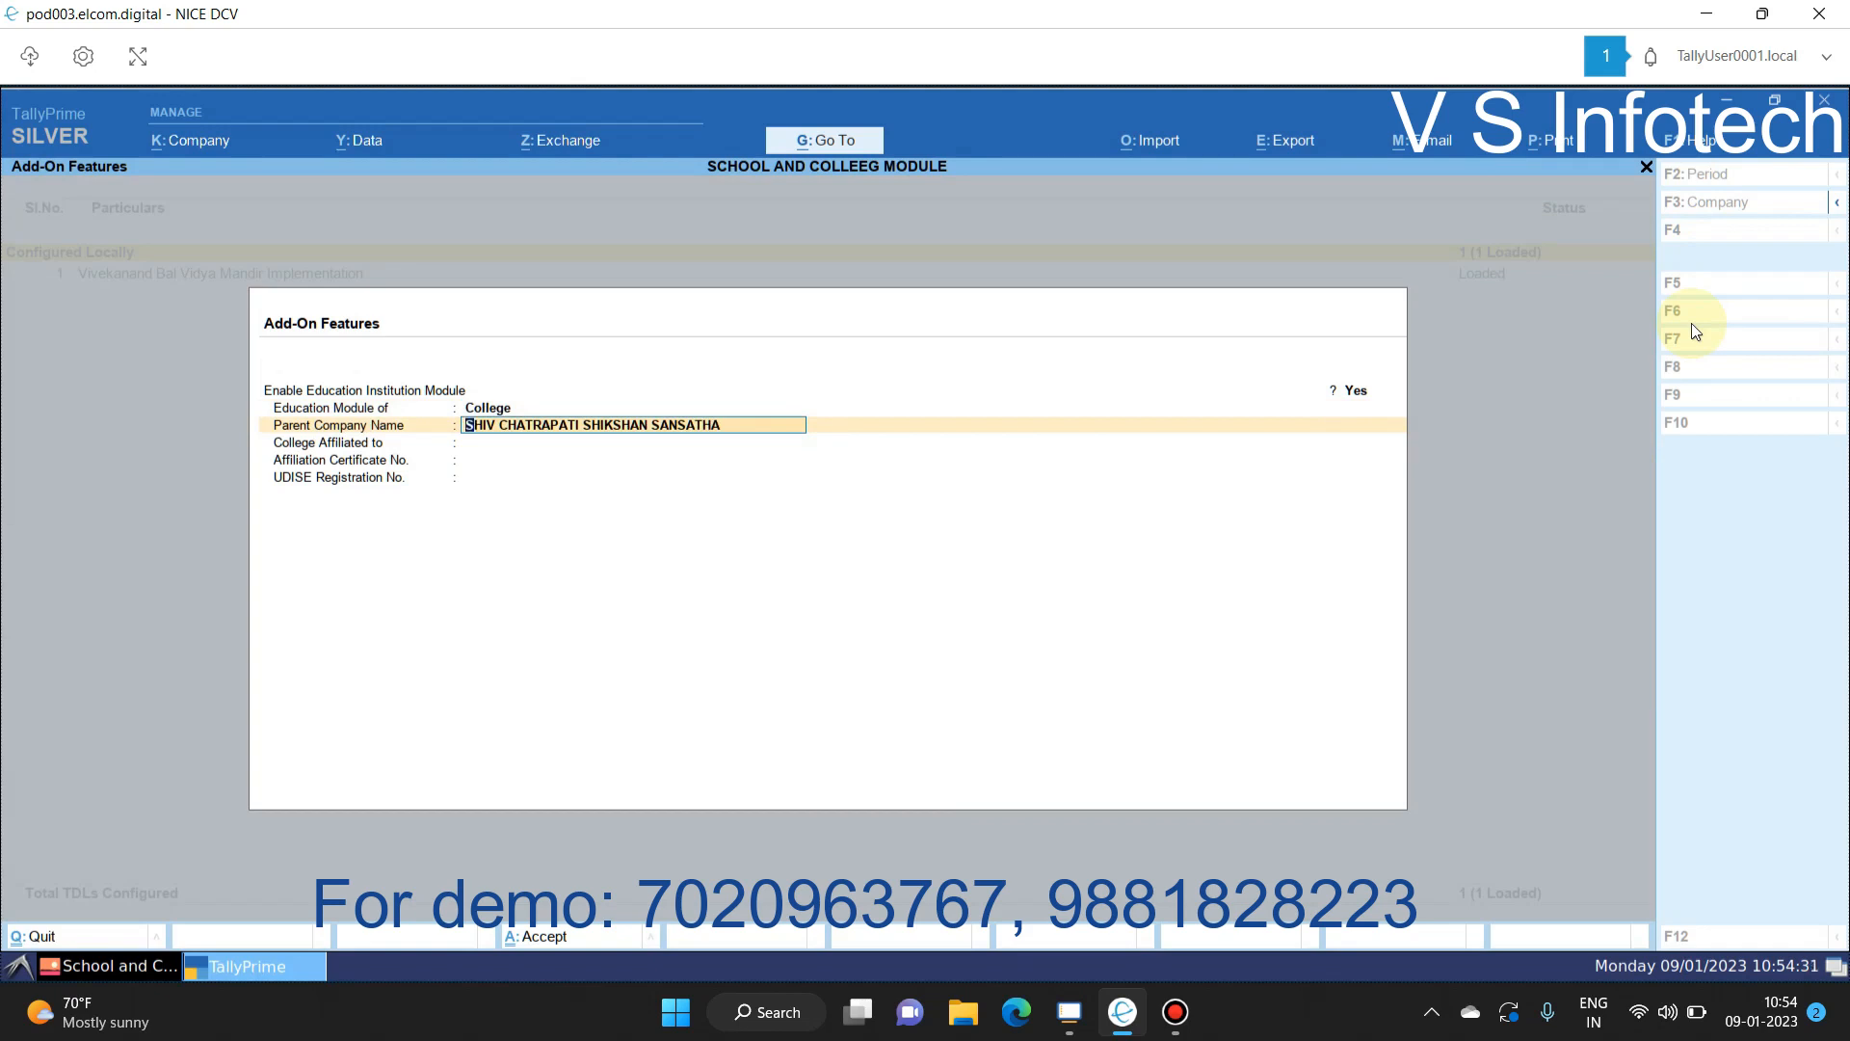
# Step: Leave parent company and affiliation fields unchanged, accept the settings, and return to the Gateway
pyautogui.press('Return')
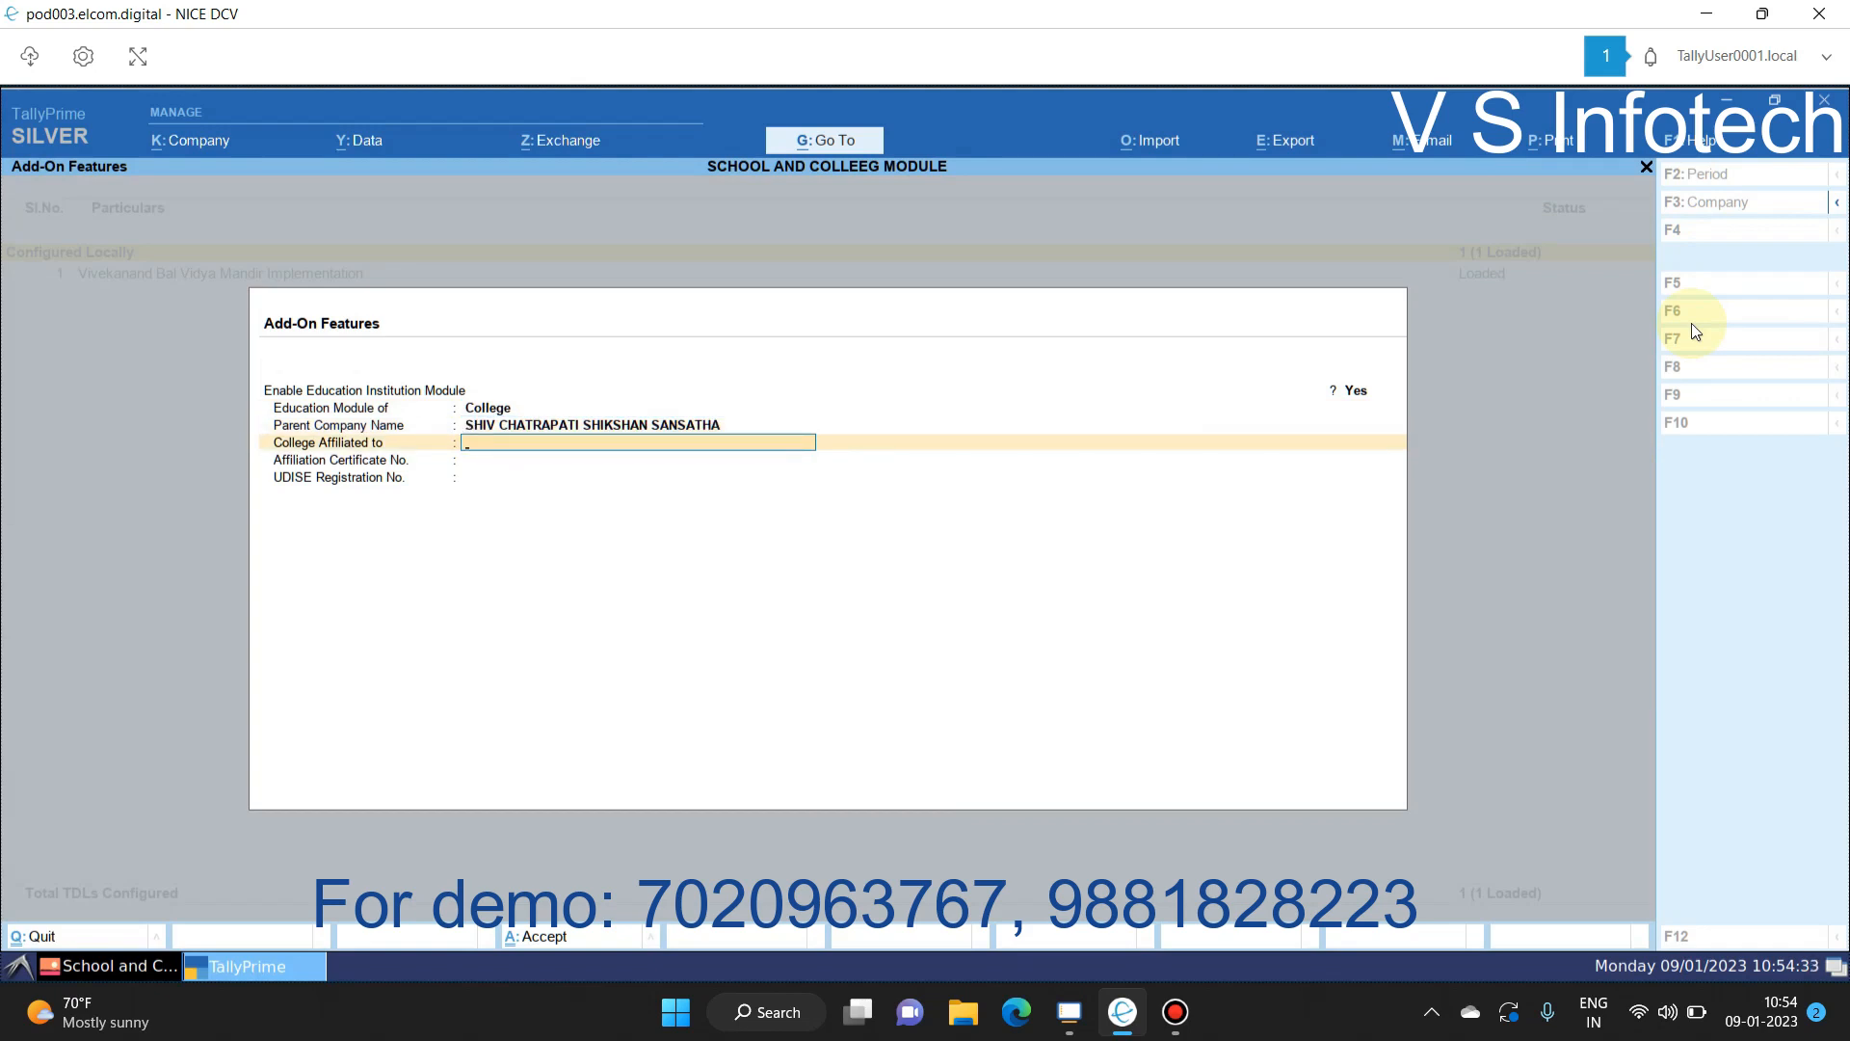
pyautogui.press('Return')
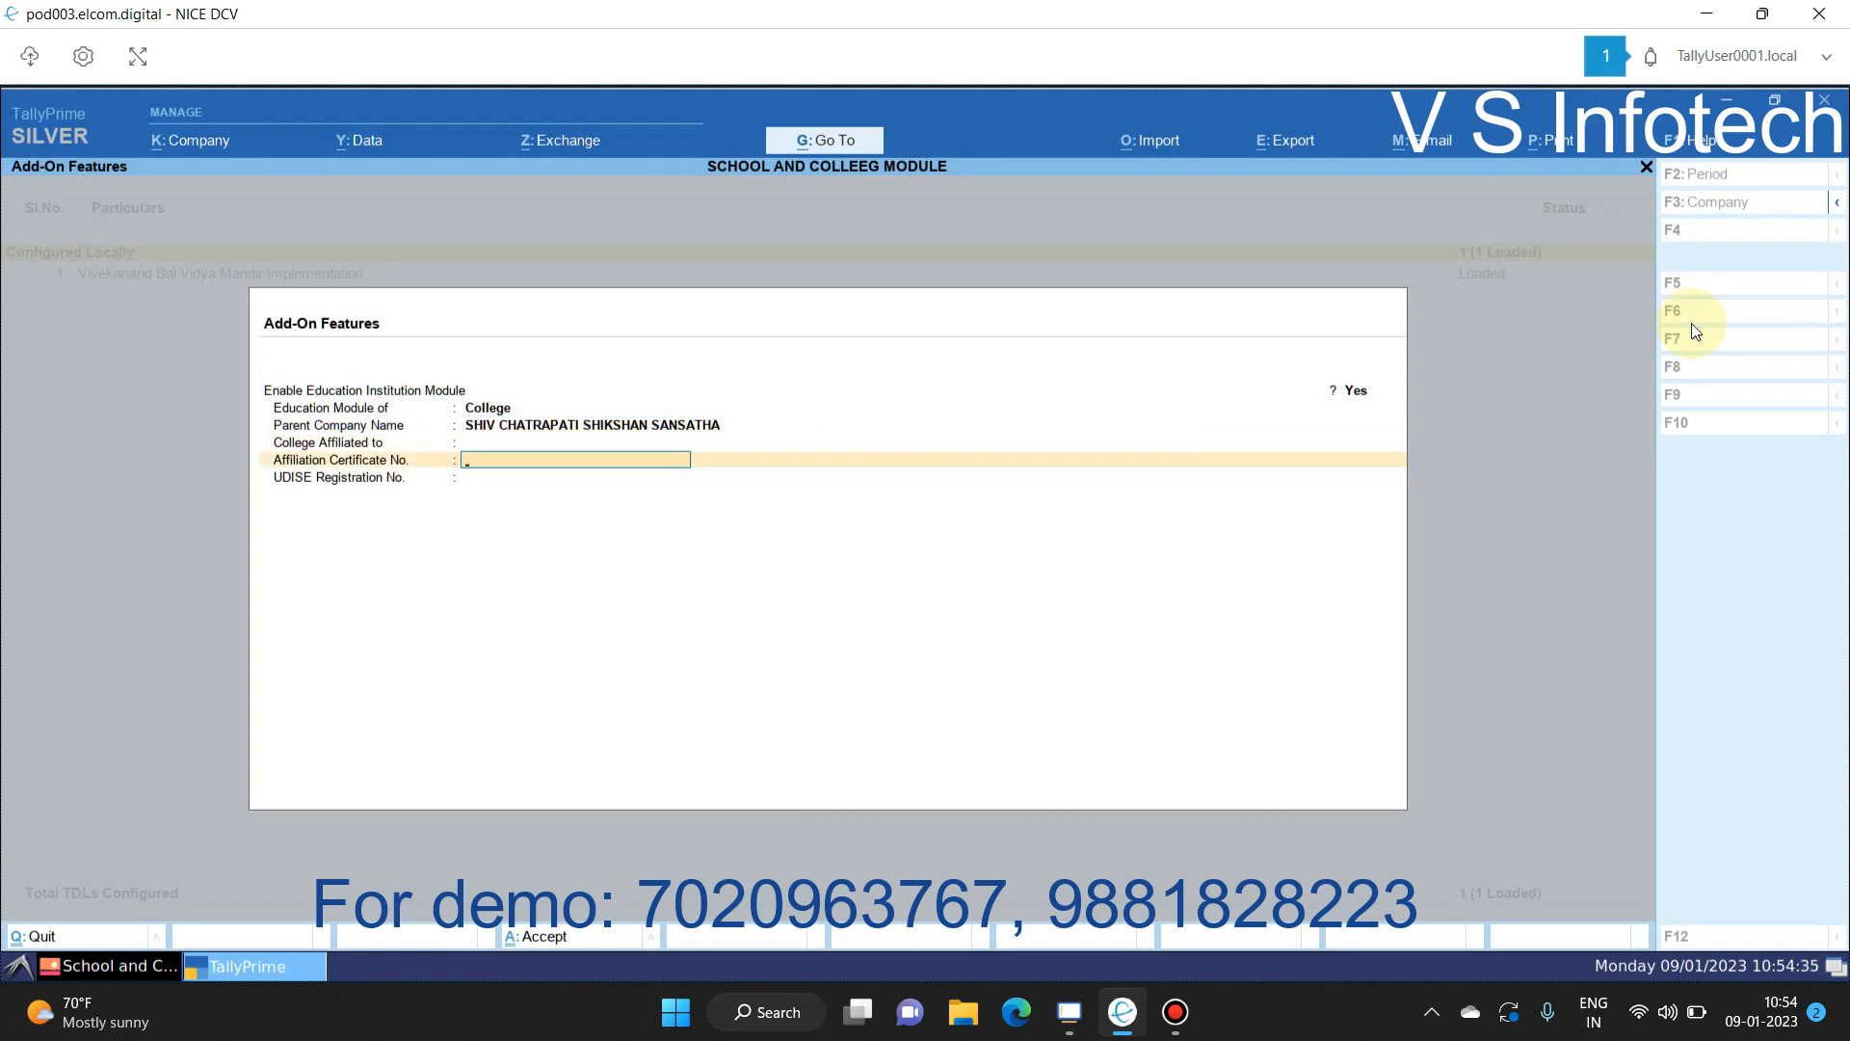
pyautogui.press('Return')
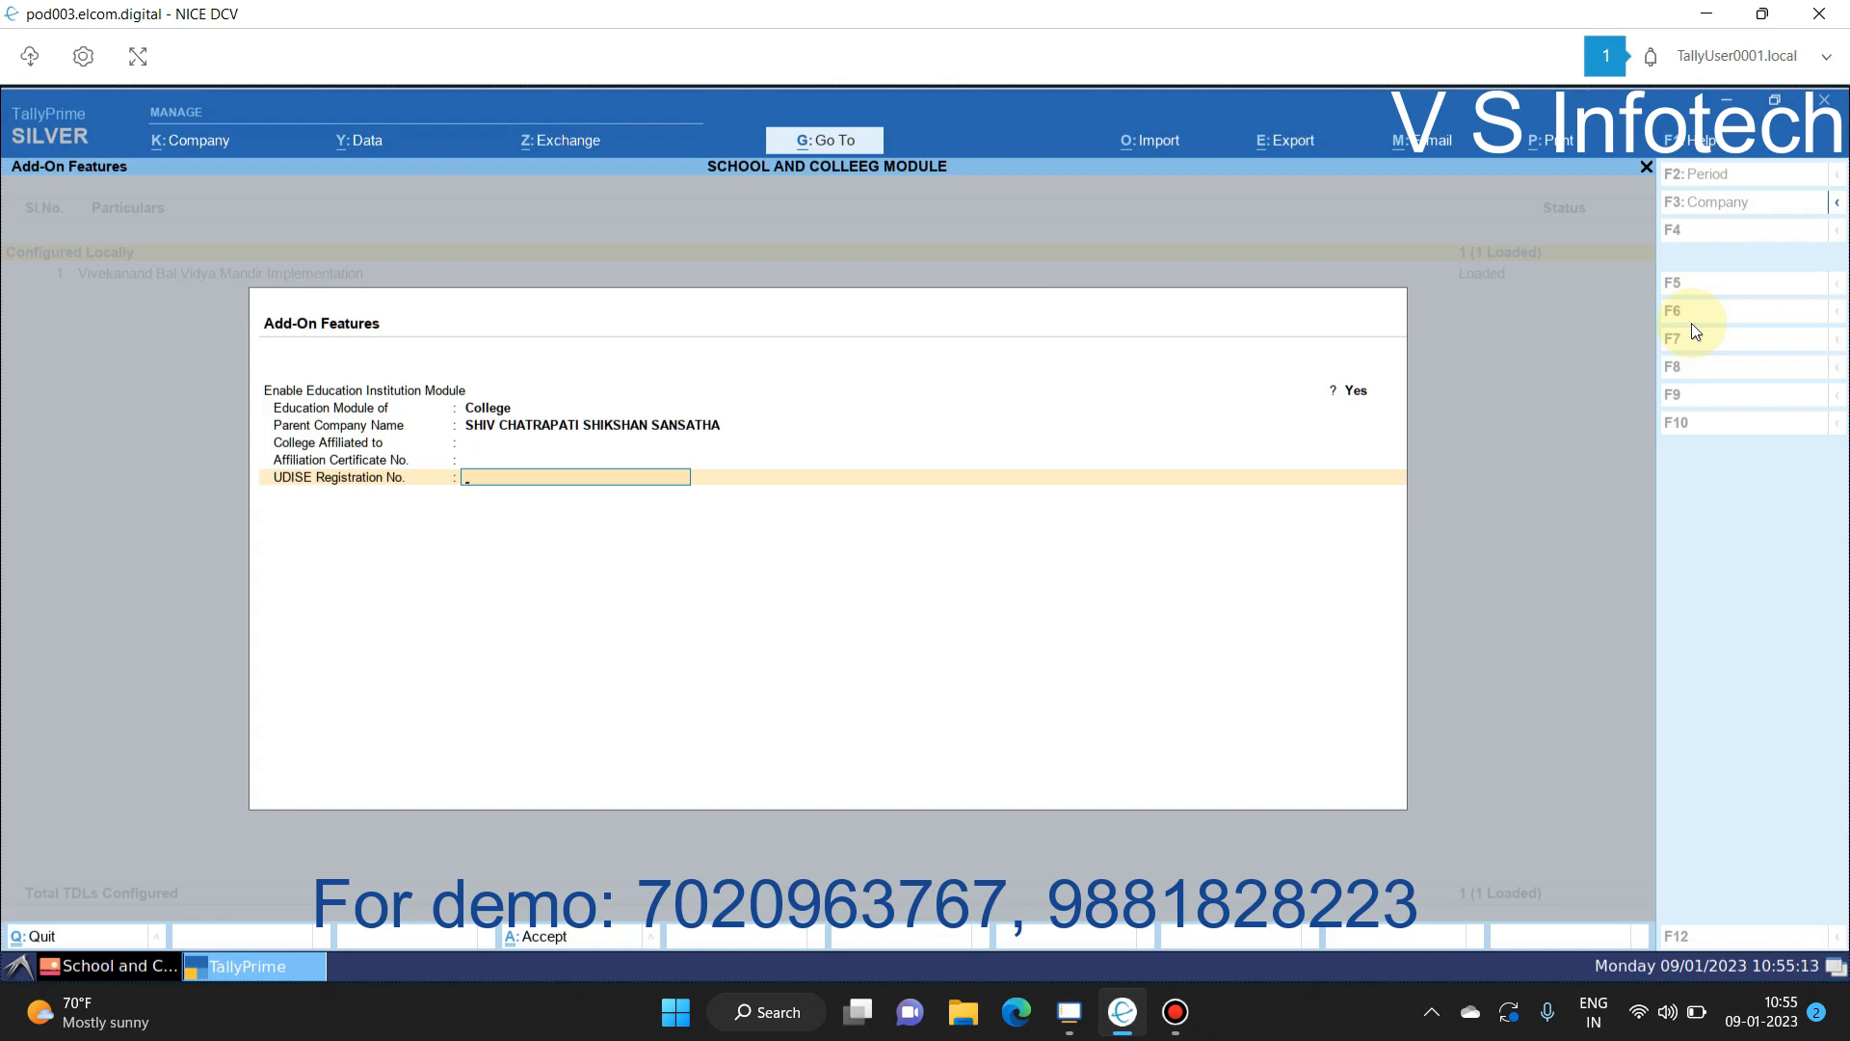
pyautogui.press('Return')
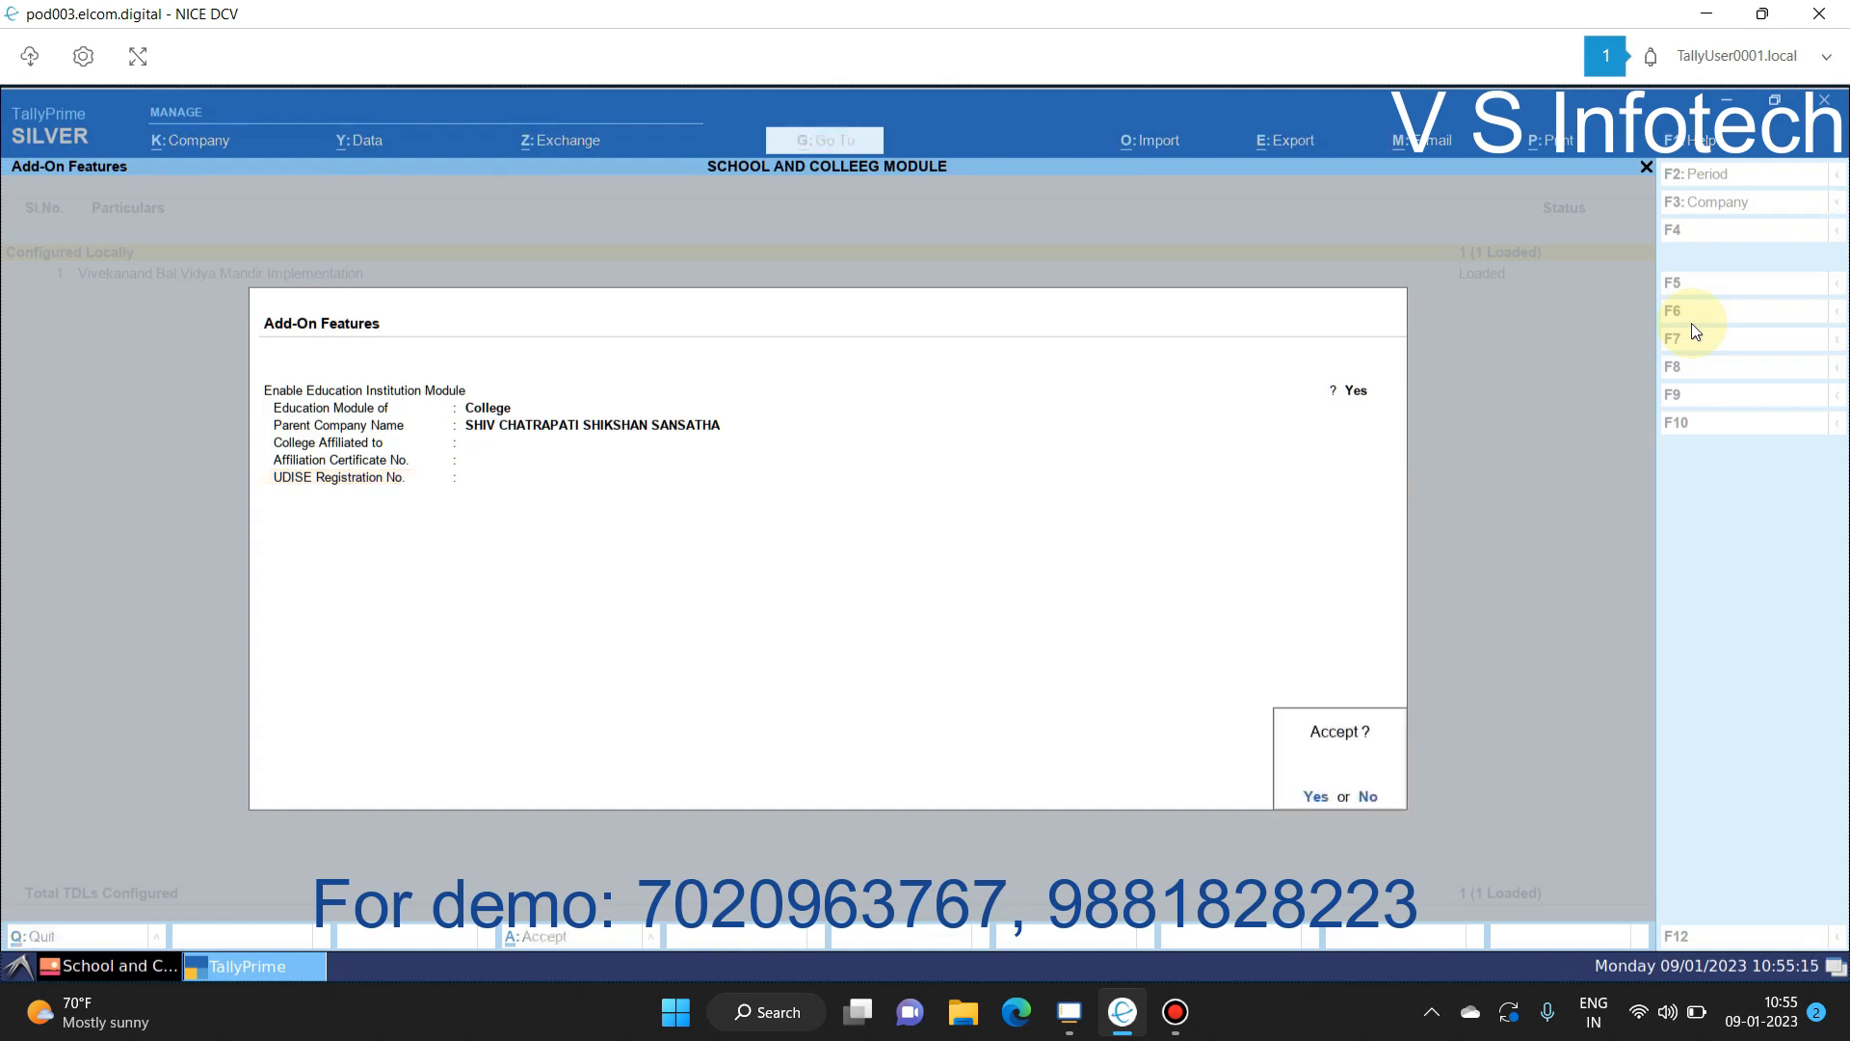
pyautogui.press('Return')
pyautogui.press('Escape')
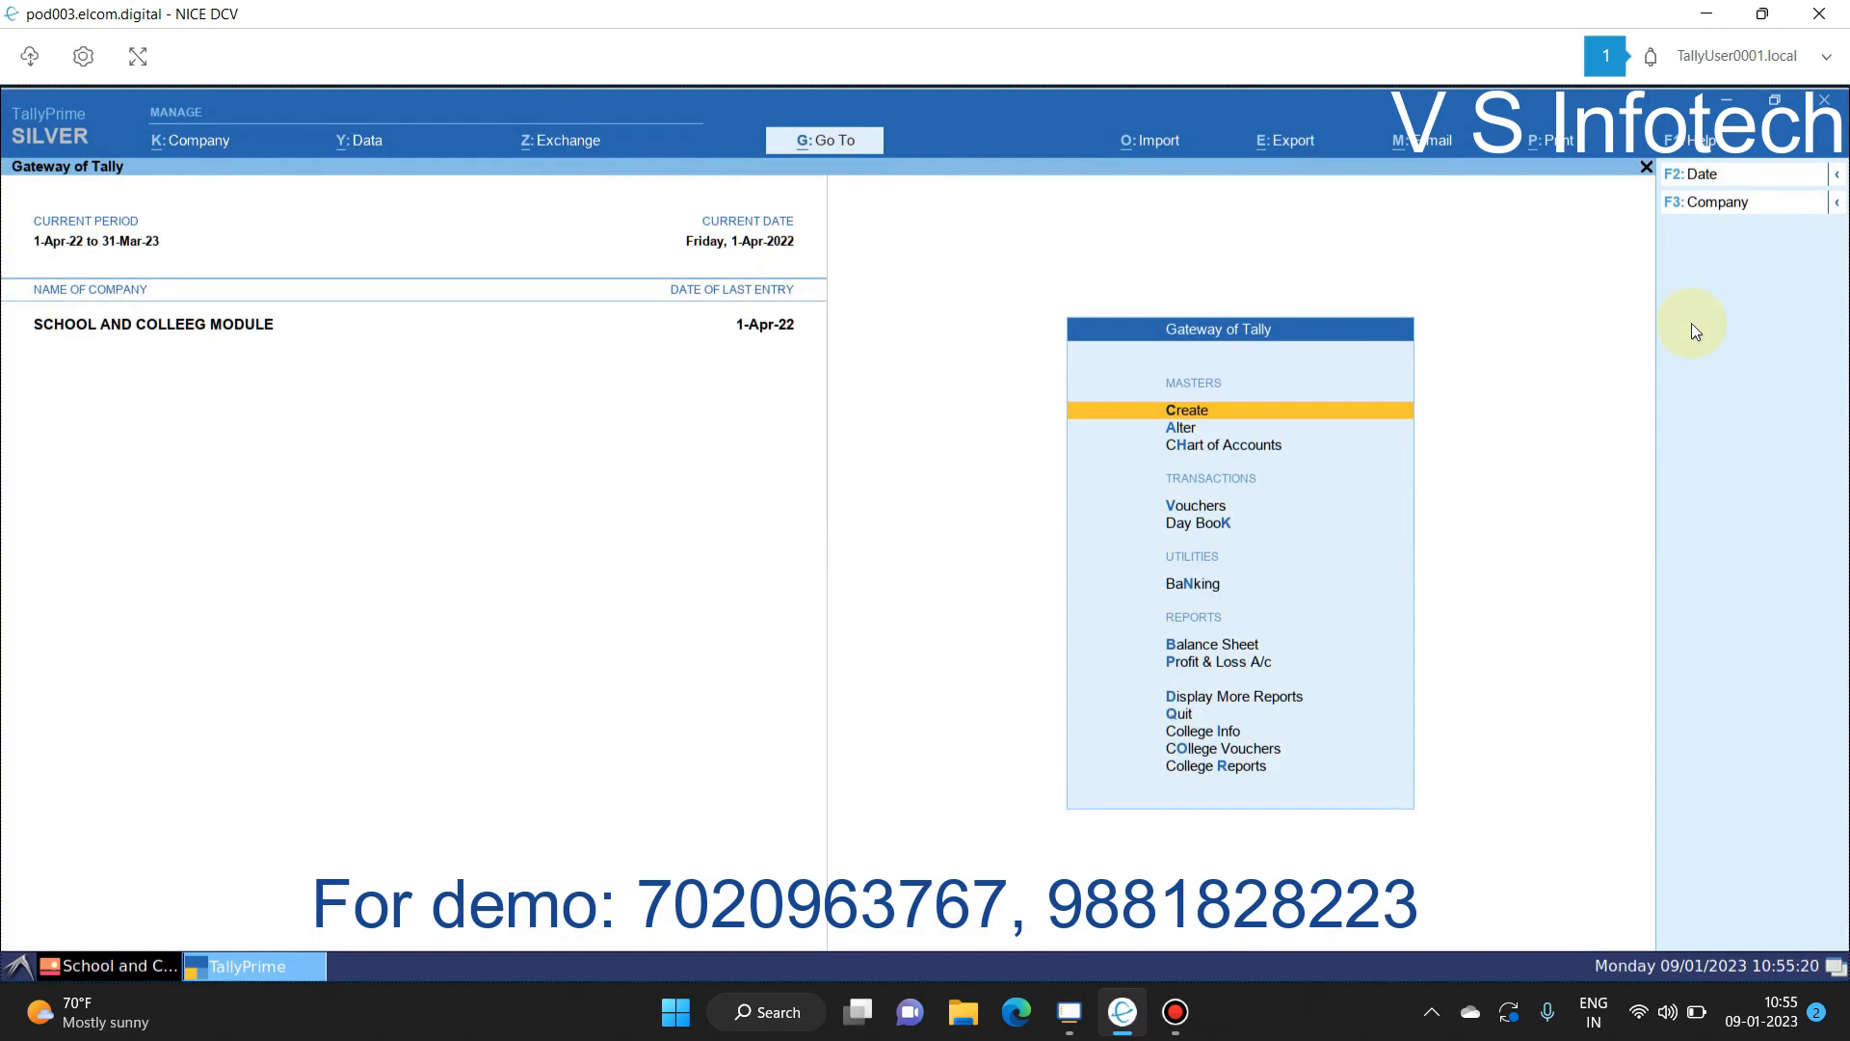
# Step: Open College Info and list the admission types: Open, Central, Other and Management
pyautogui.press('Up')
pyautogui.press('Up')
pyautogui.press('Up')
pyautogui.press('Down')
pyautogui.press('Down')
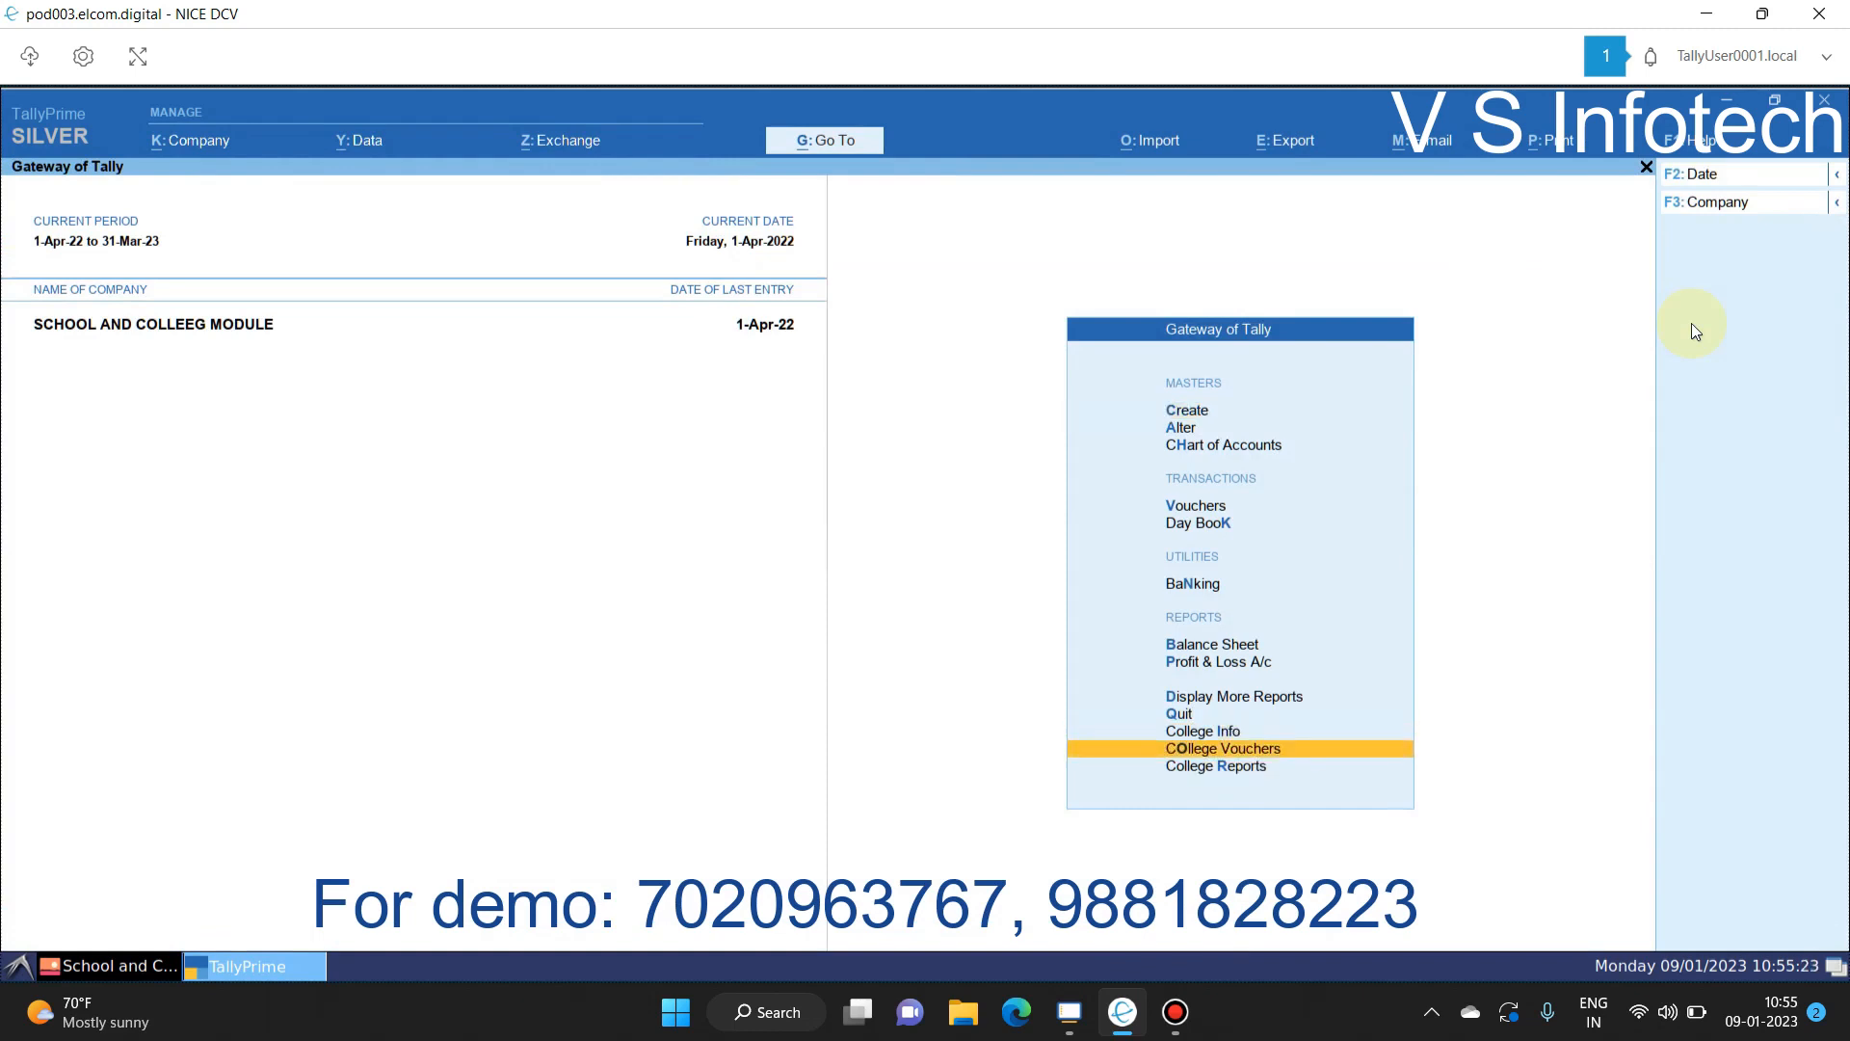
pyautogui.press('Up')
pyautogui.press('Up')
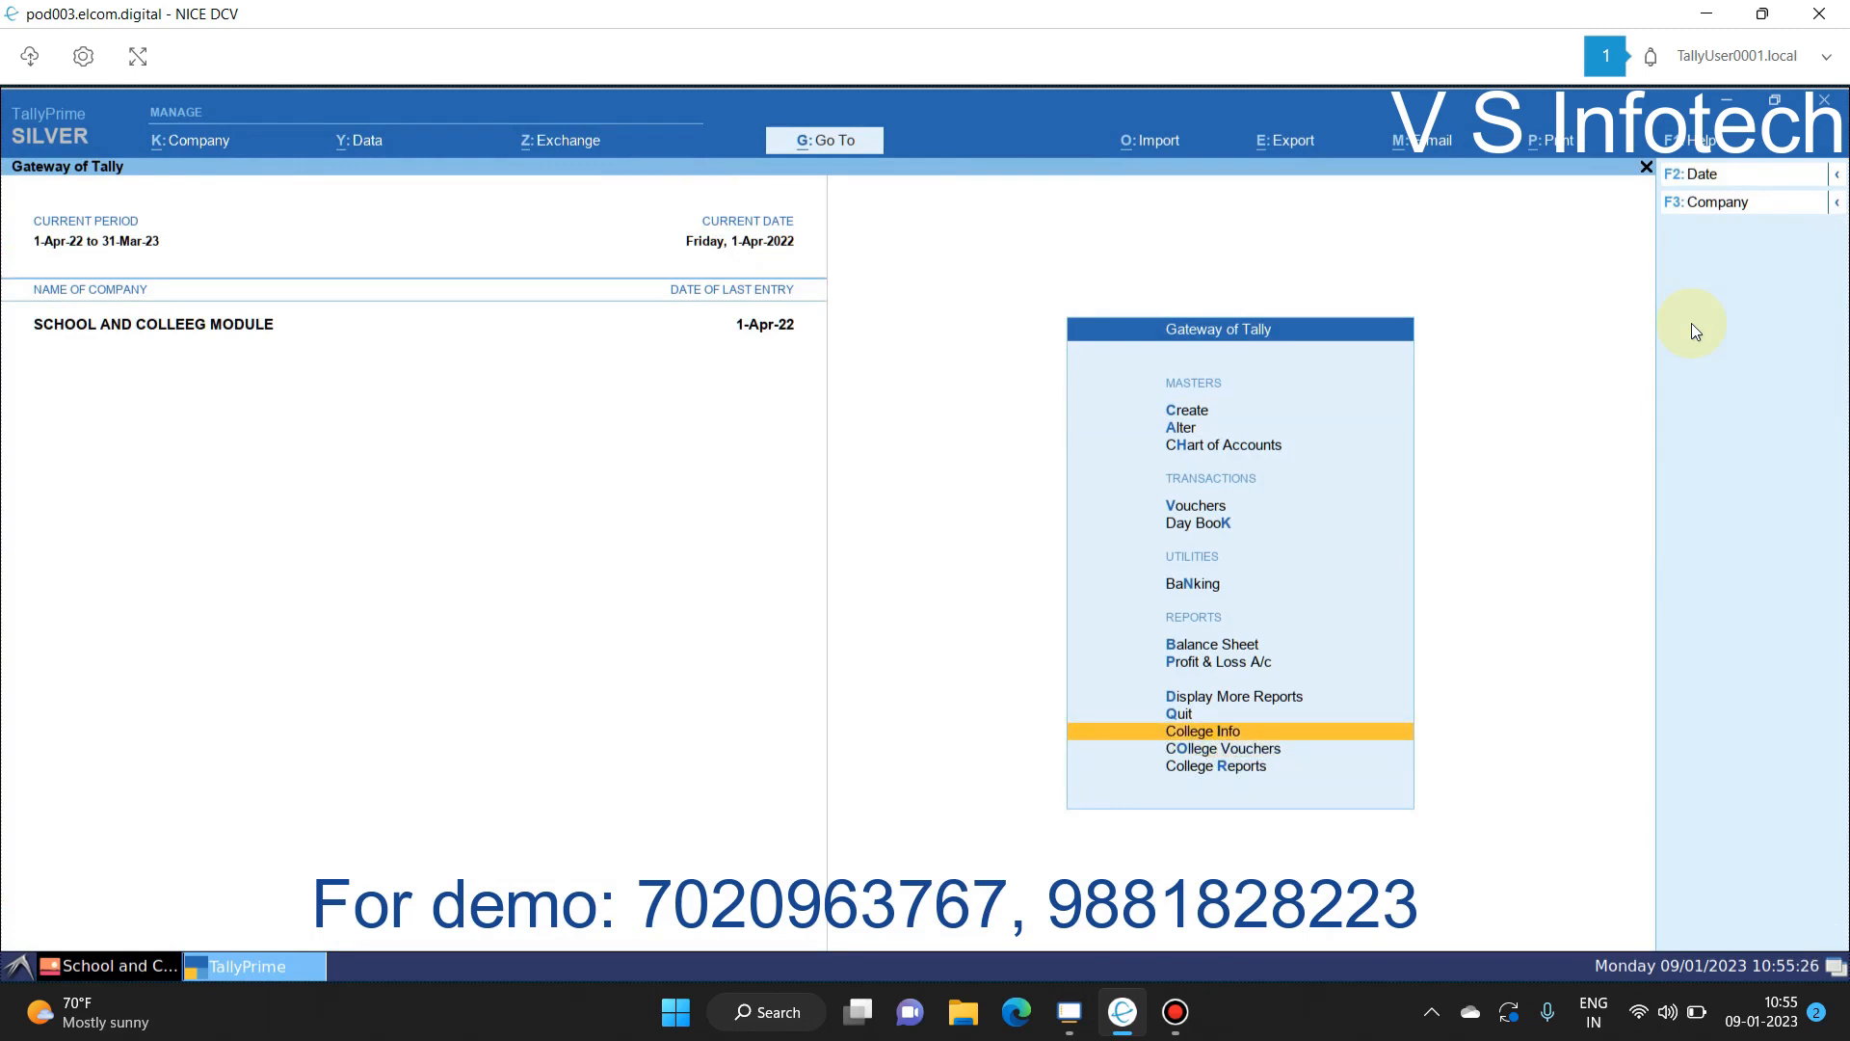
pyautogui.press('Return')
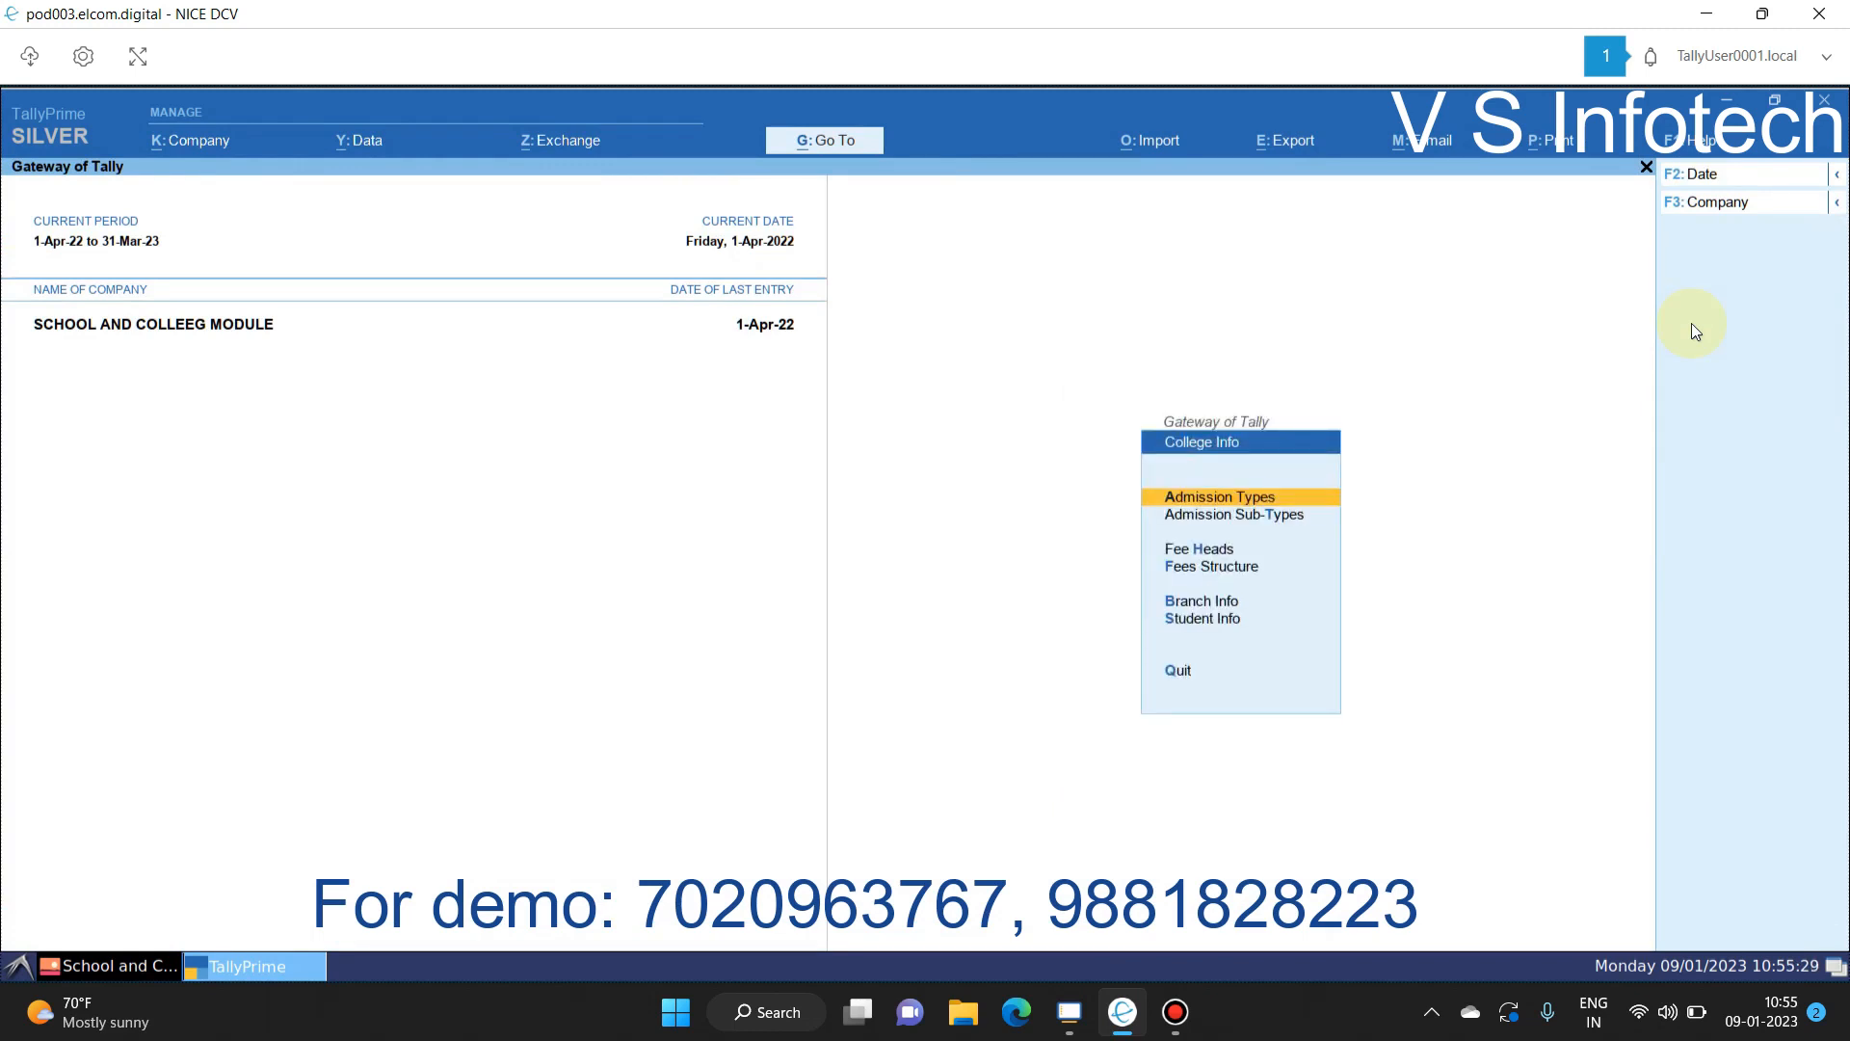
pyautogui.press('Down')
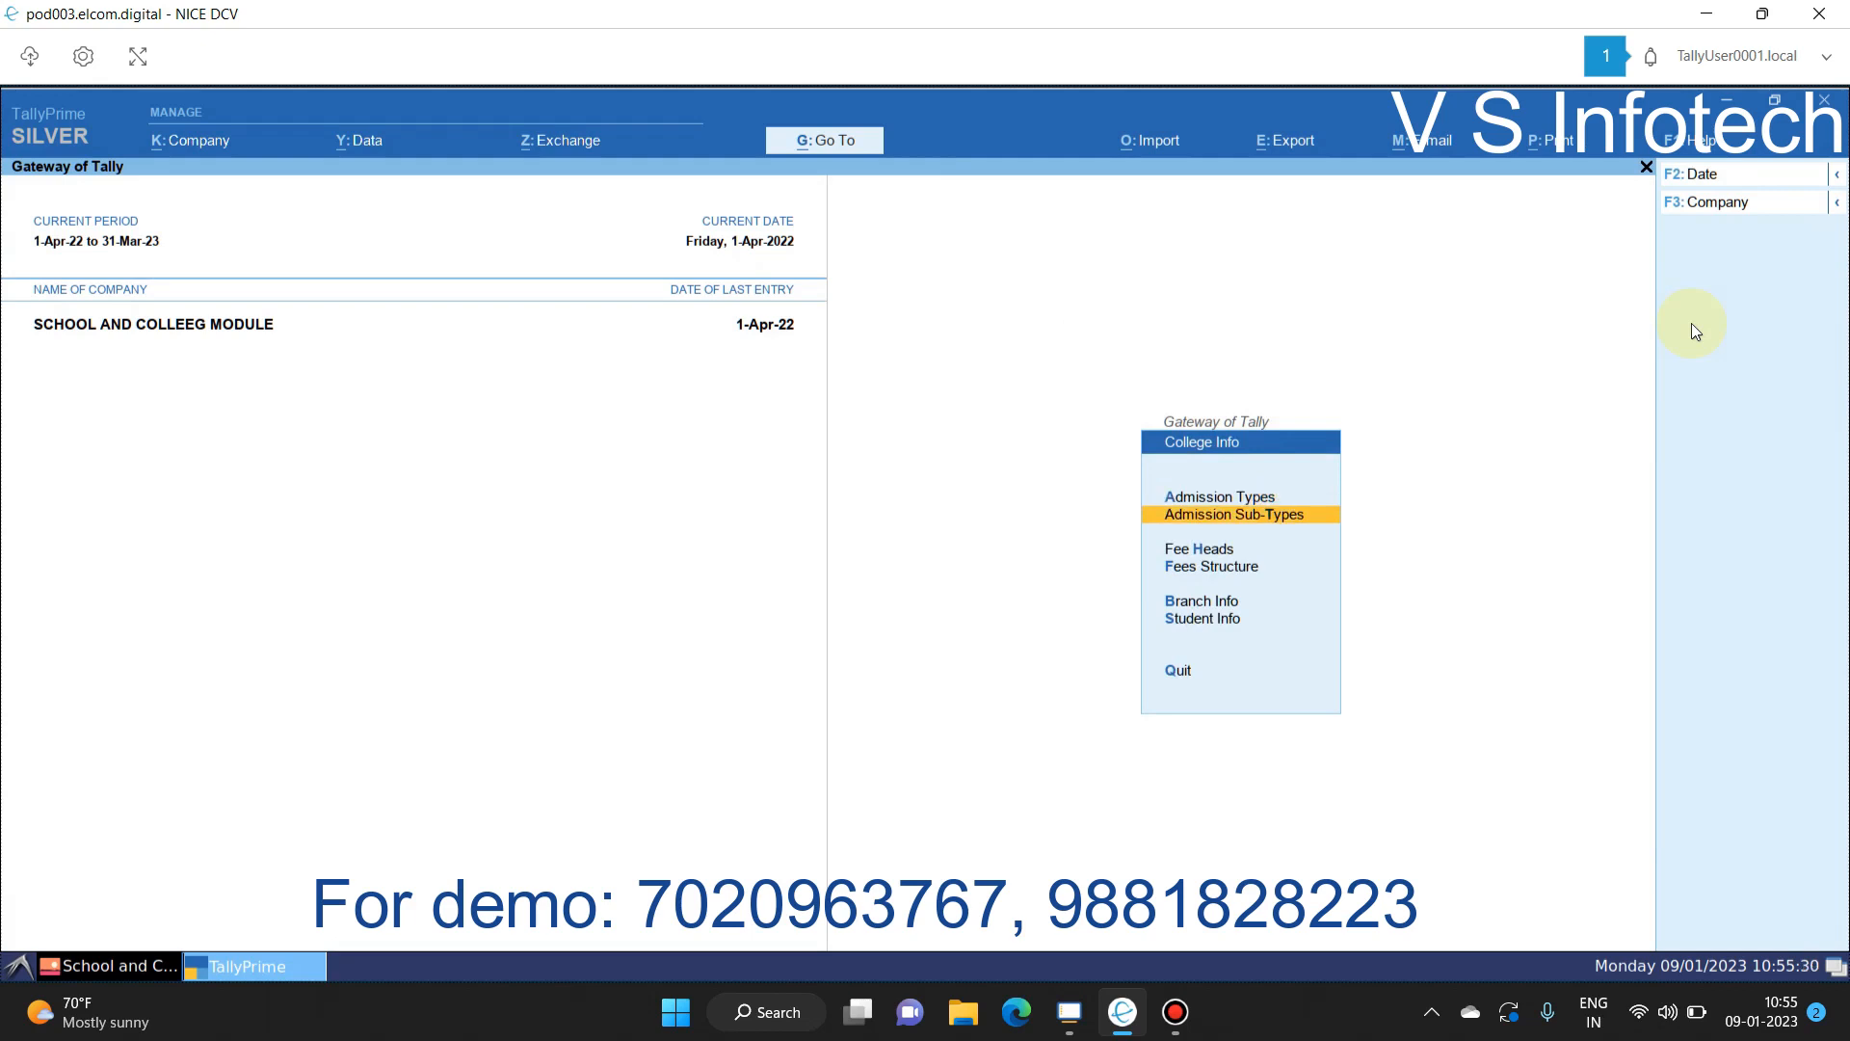
pyautogui.press('Down')
pyautogui.press('Down')
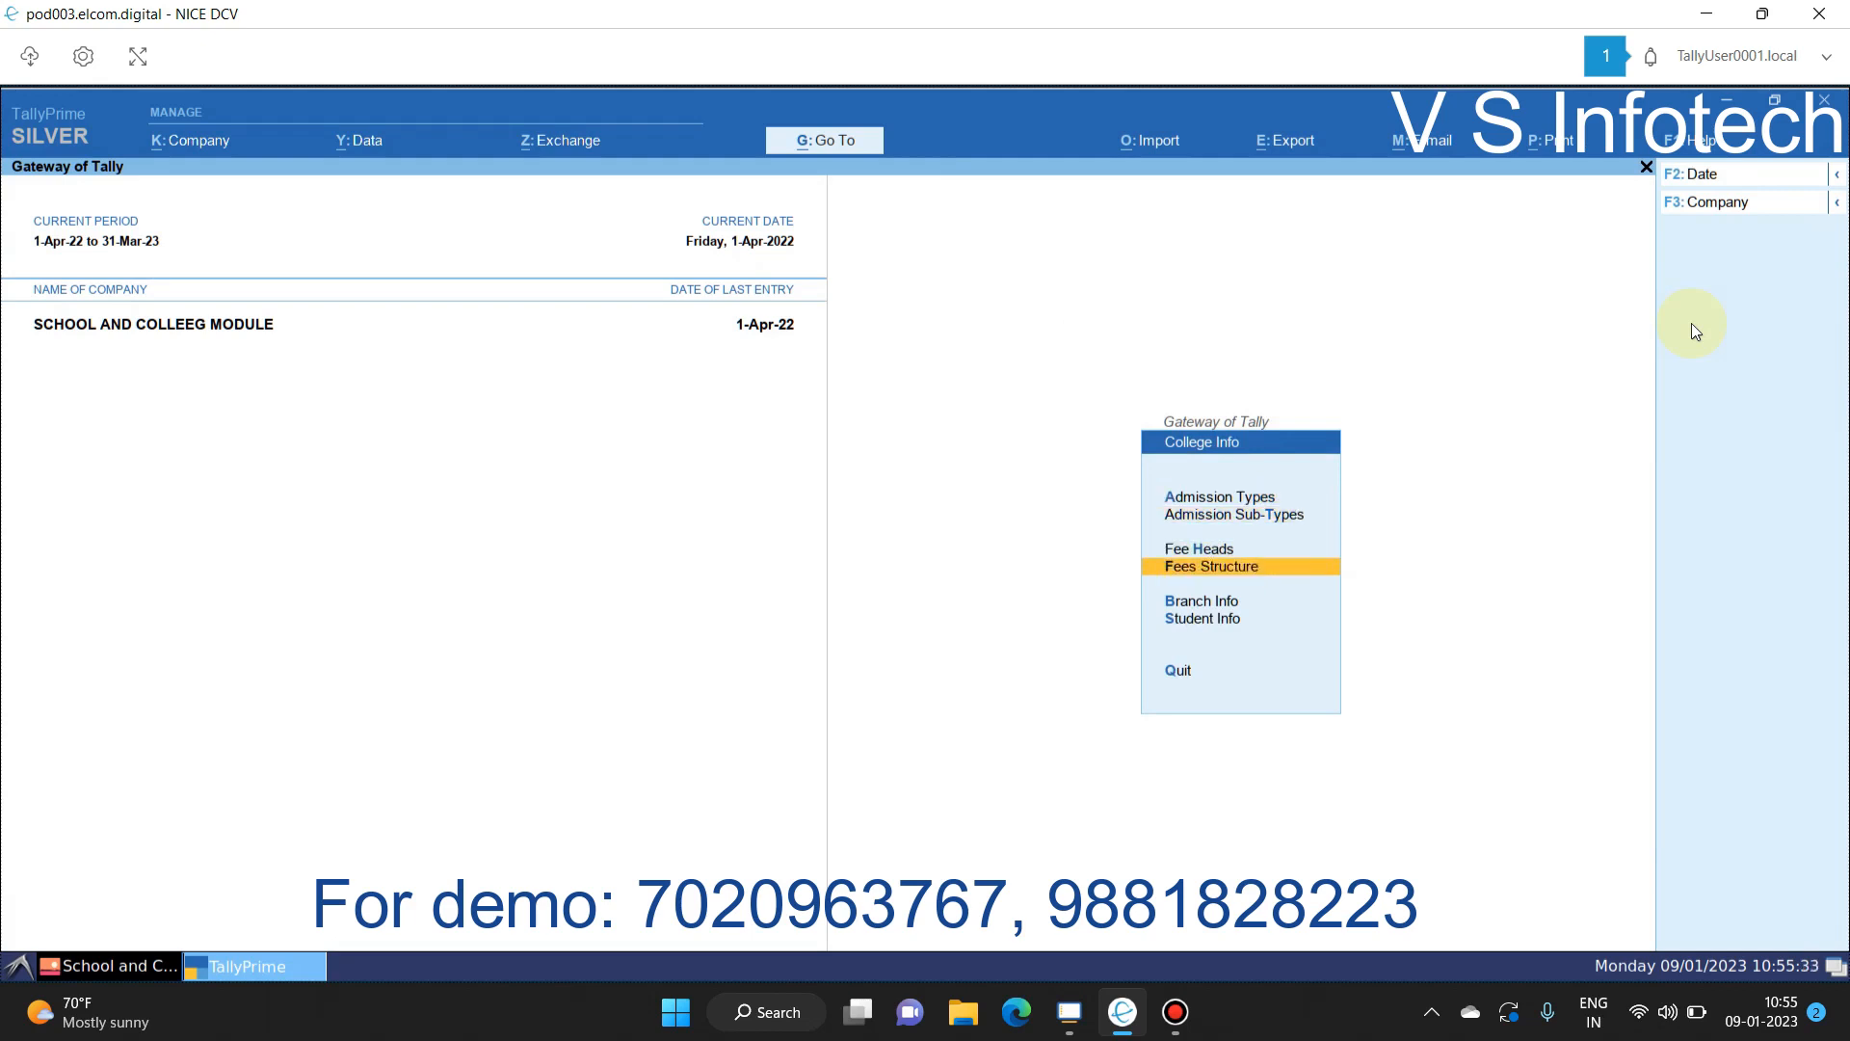
pyautogui.press('Down')
pyautogui.press('Down')
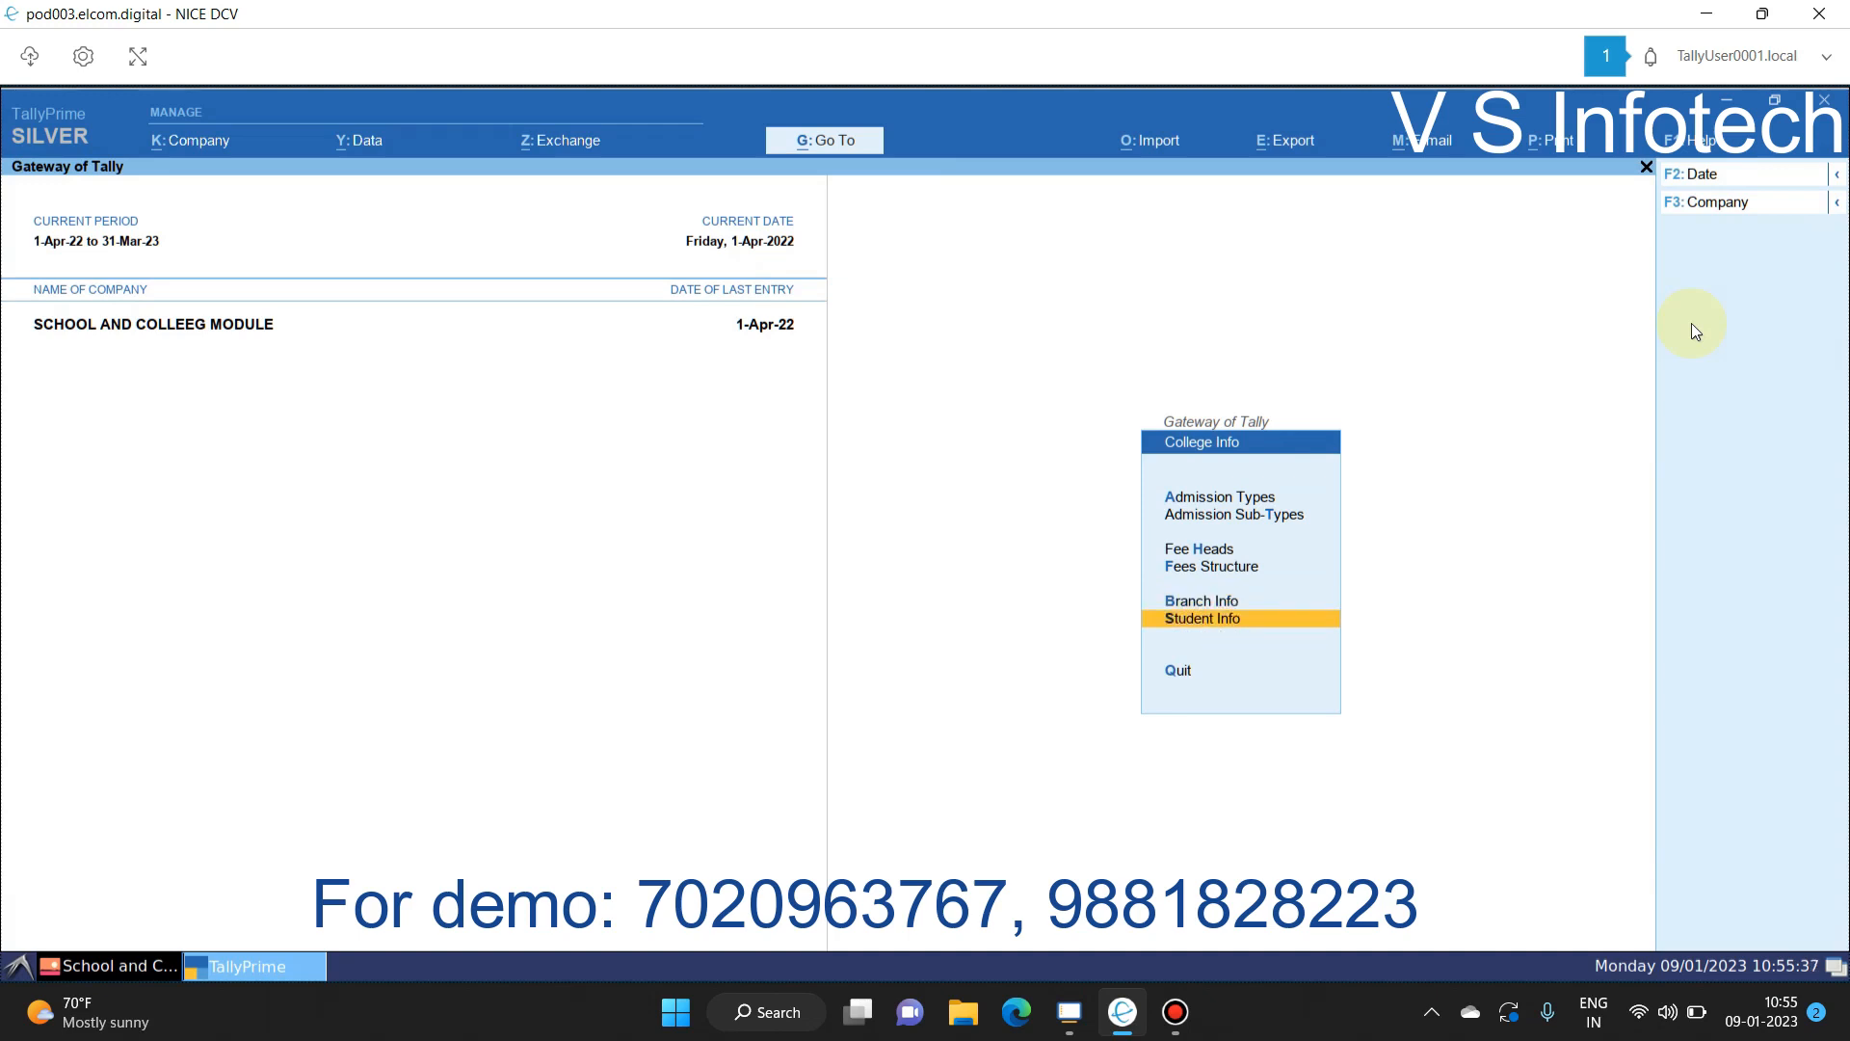
pyautogui.press('Up')
pyautogui.press('Up')
pyautogui.press('Up')
pyautogui.press('Up')
pyautogui.press('Up')
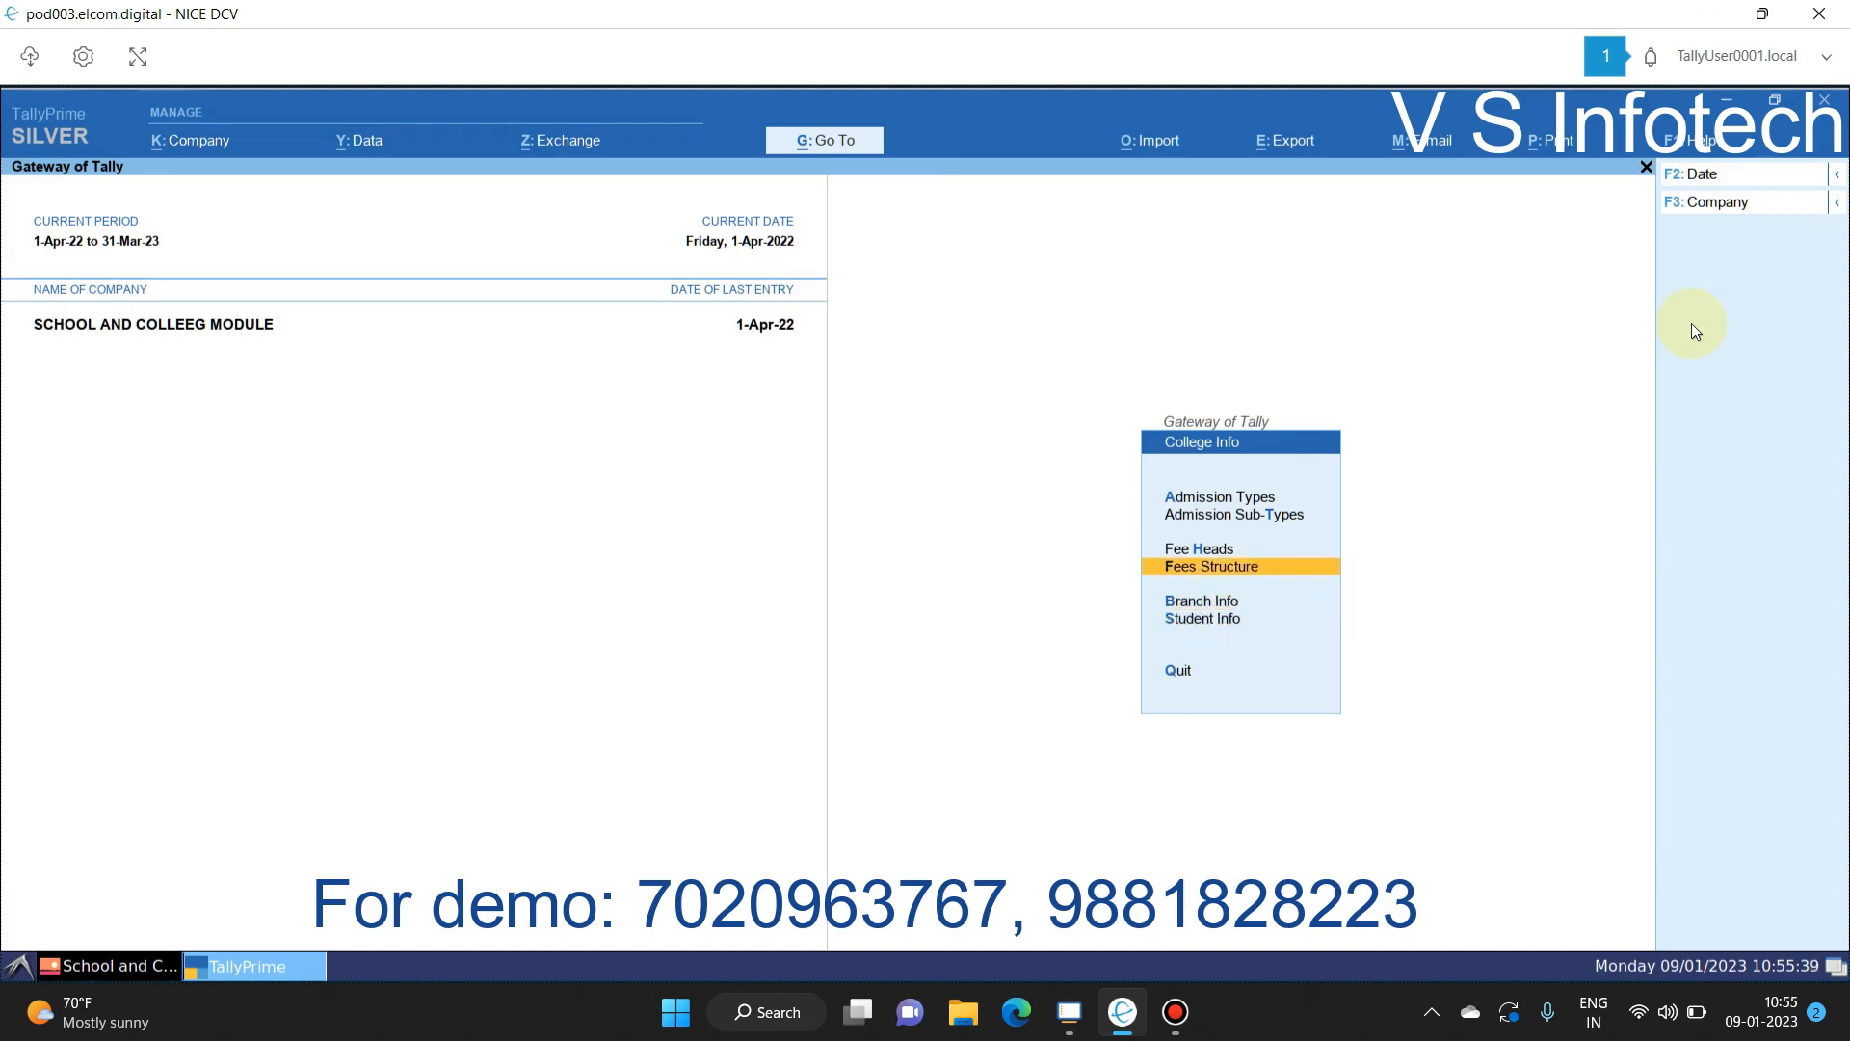
pyautogui.press('Return')
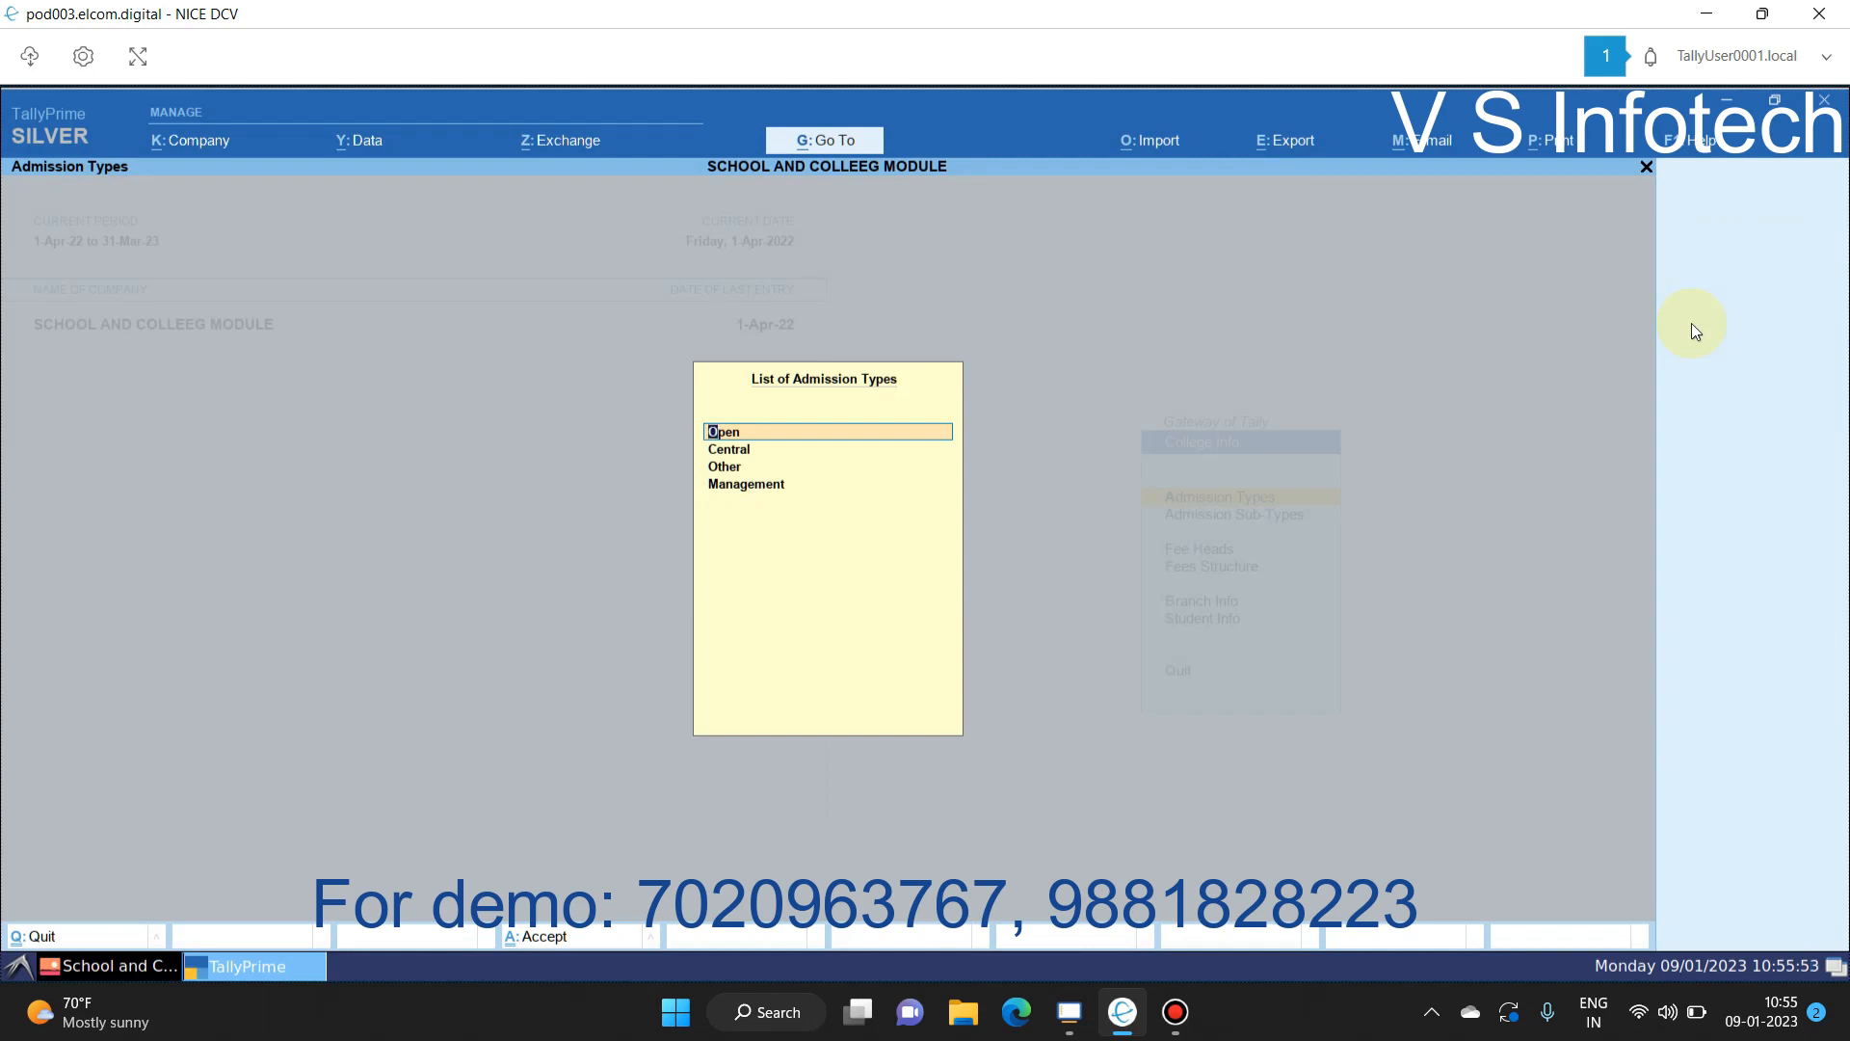
# Step: Review the admission types list and move on to Admission Sub-Types
pyautogui.press('Down')
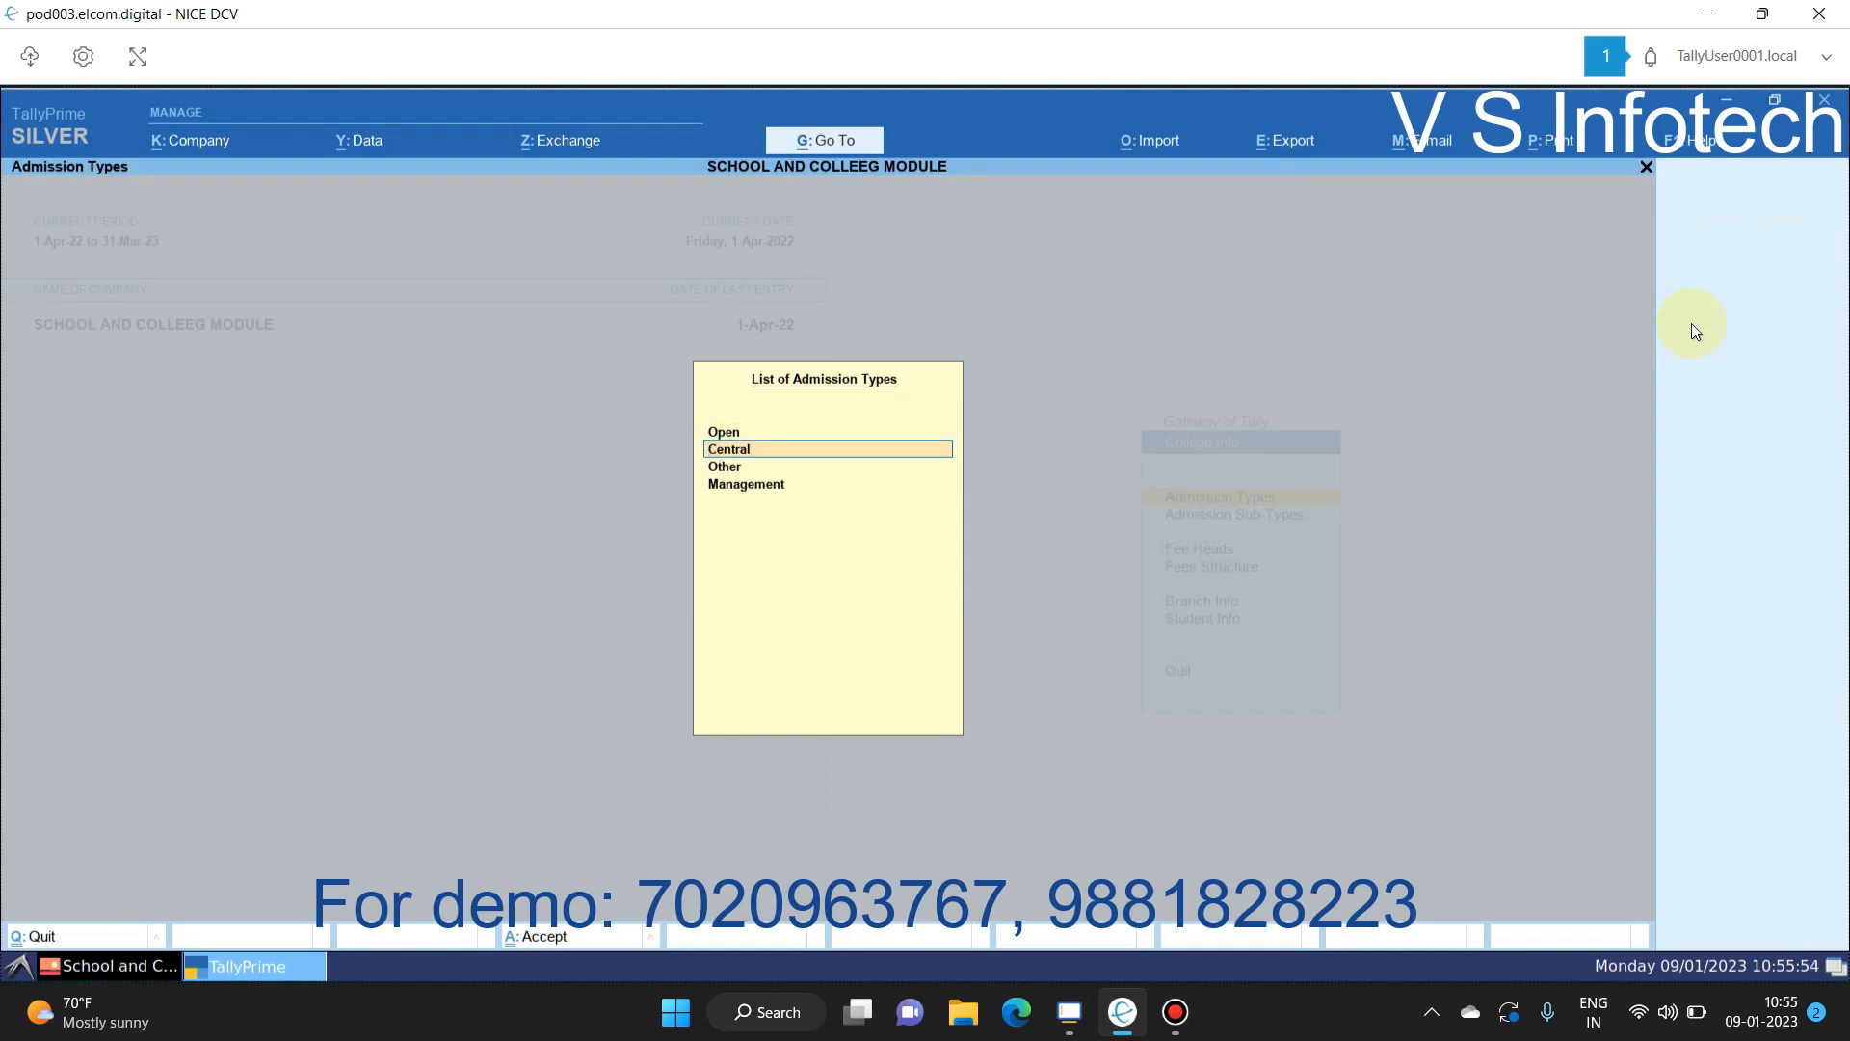
pyautogui.press('Down')
pyautogui.press('Down')
pyautogui.press('Down')
pyautogui.press('Return')
pyautogui.press('Return')
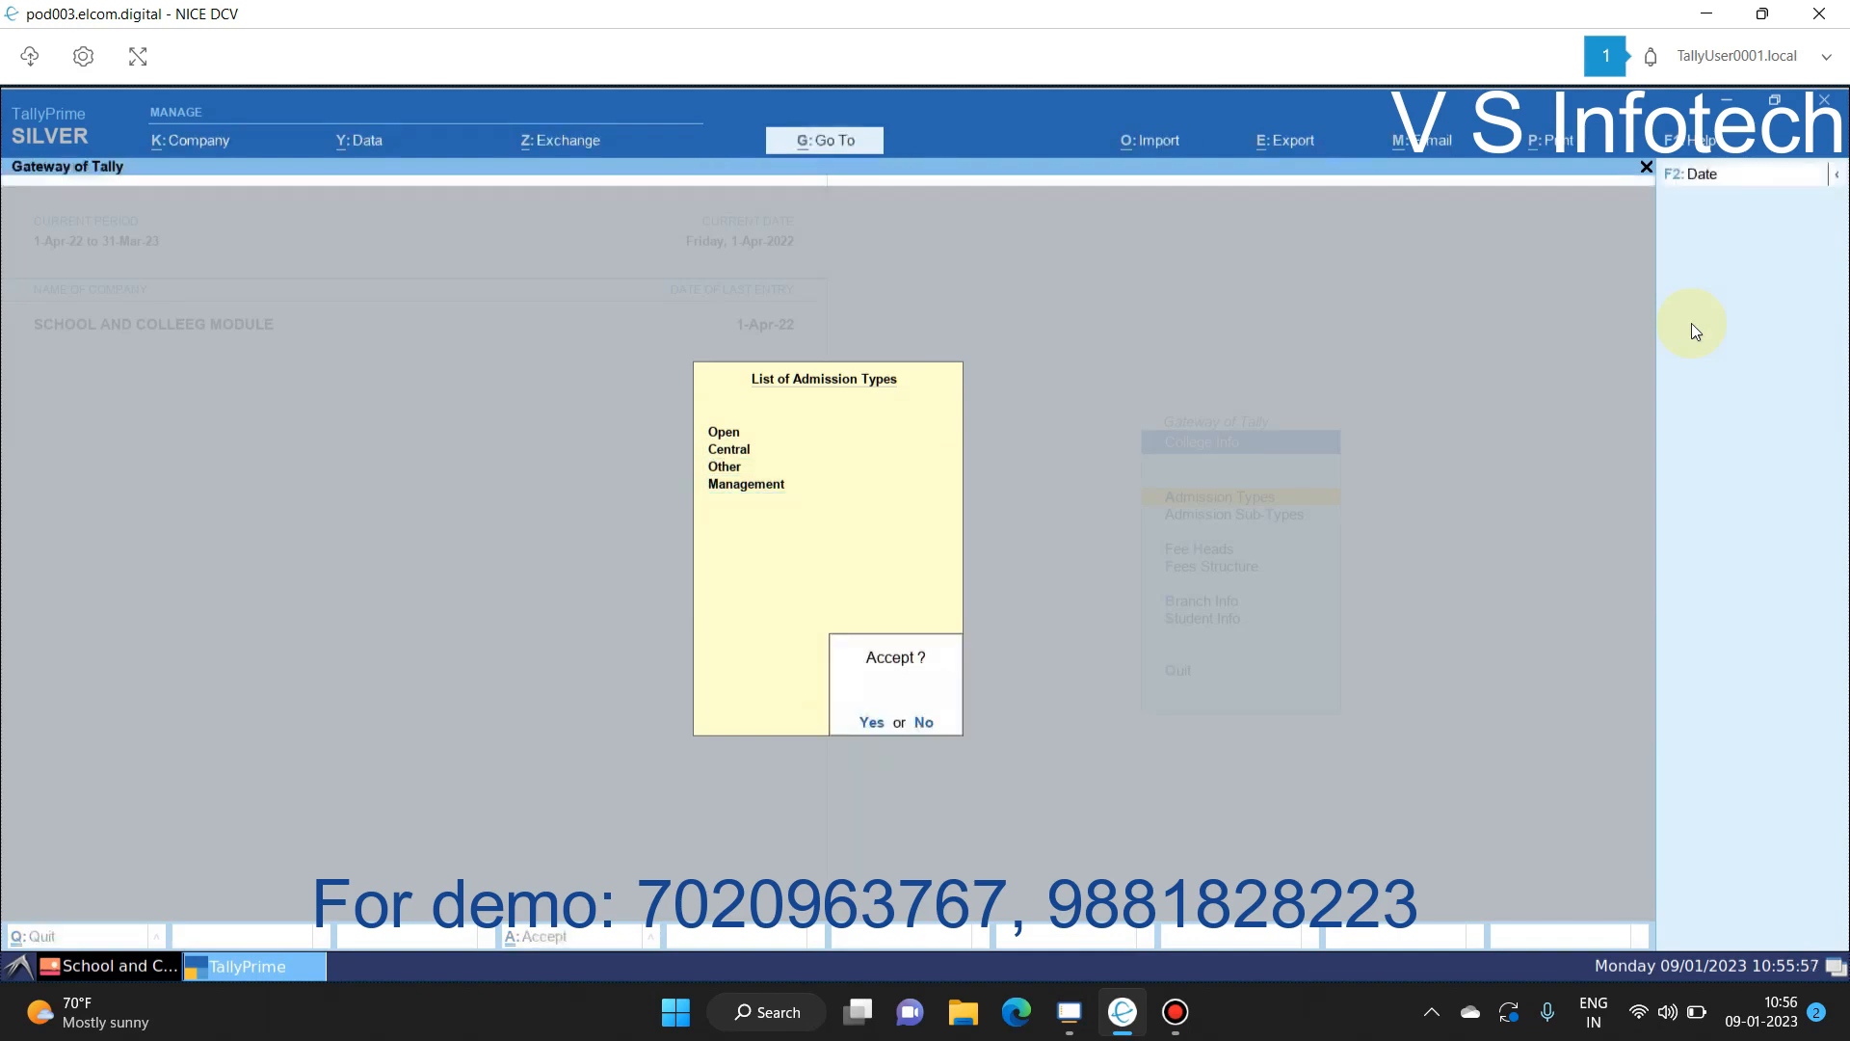
pyautogui.press('Down')
pyautogui.press('Return')
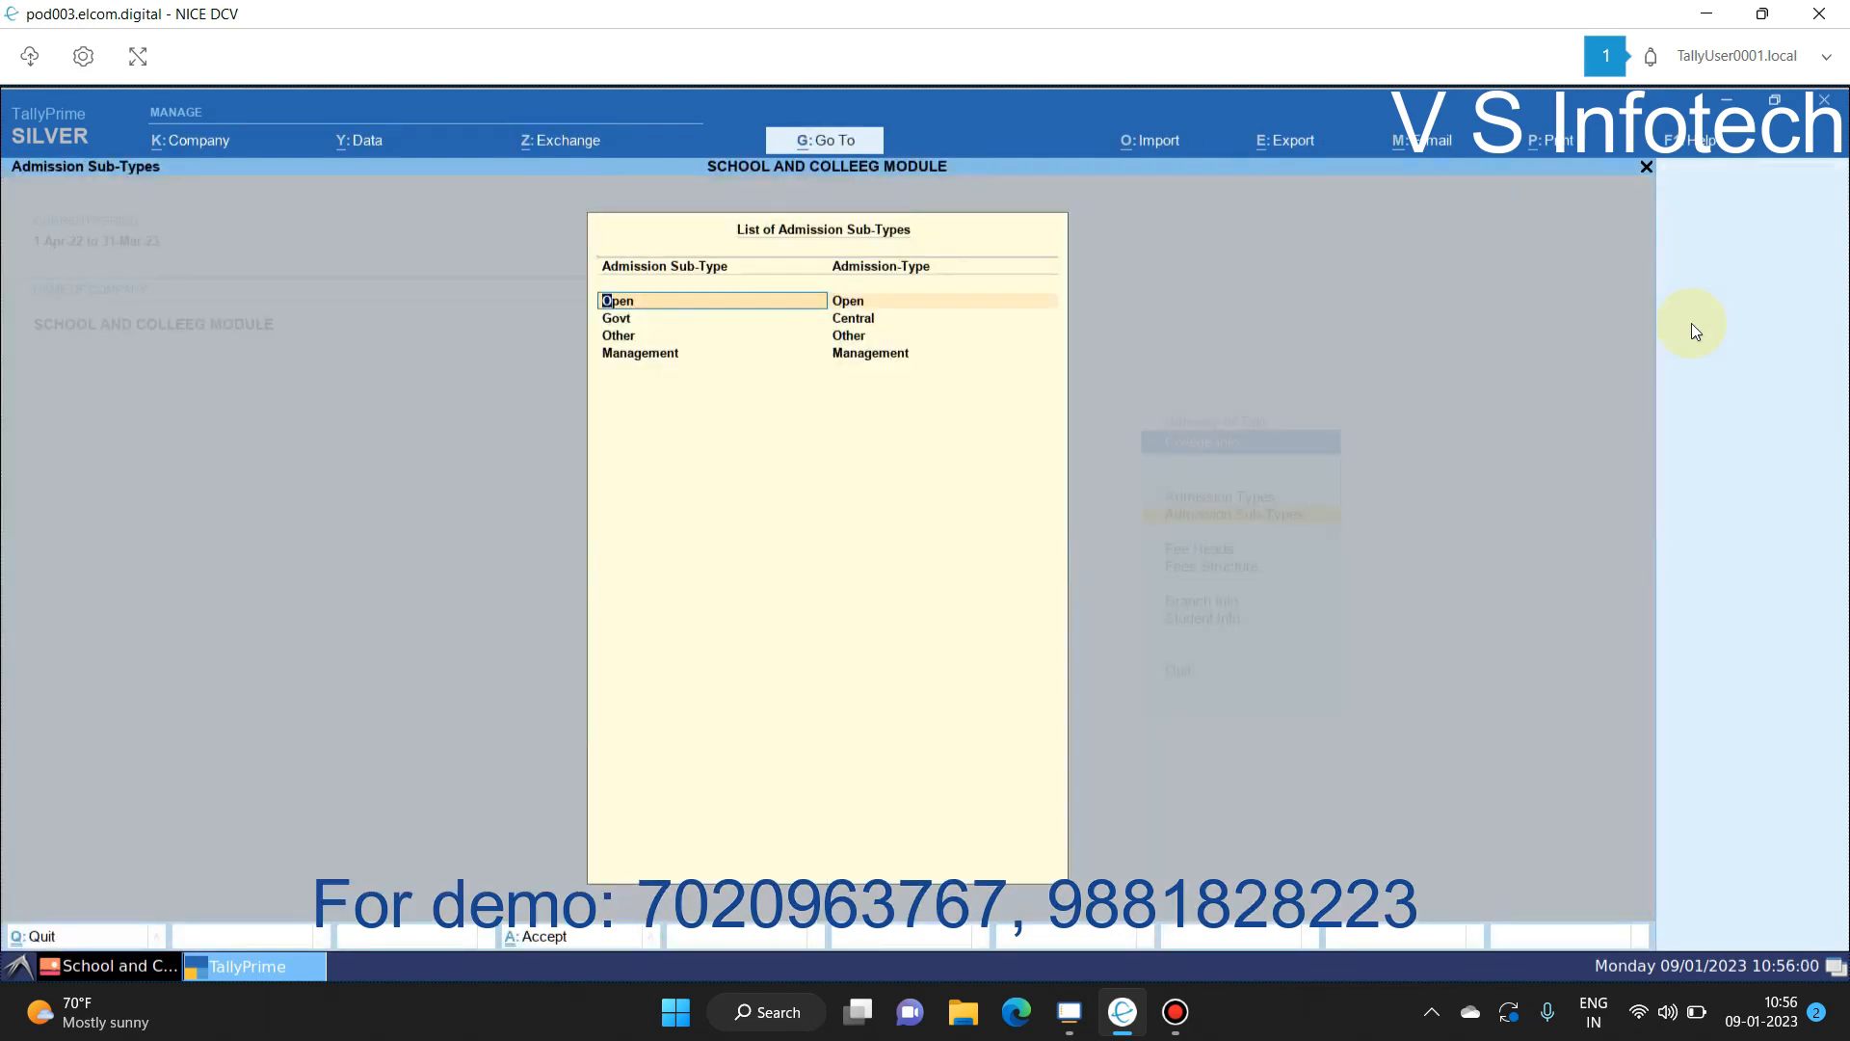
# Step: Confirm the sub-type mappings (Open, Govt to Central, Other), then bring up Fee Heads
pyautogui.press('Return')
pyautogui.press('Return')
pyautogui.press('Return')
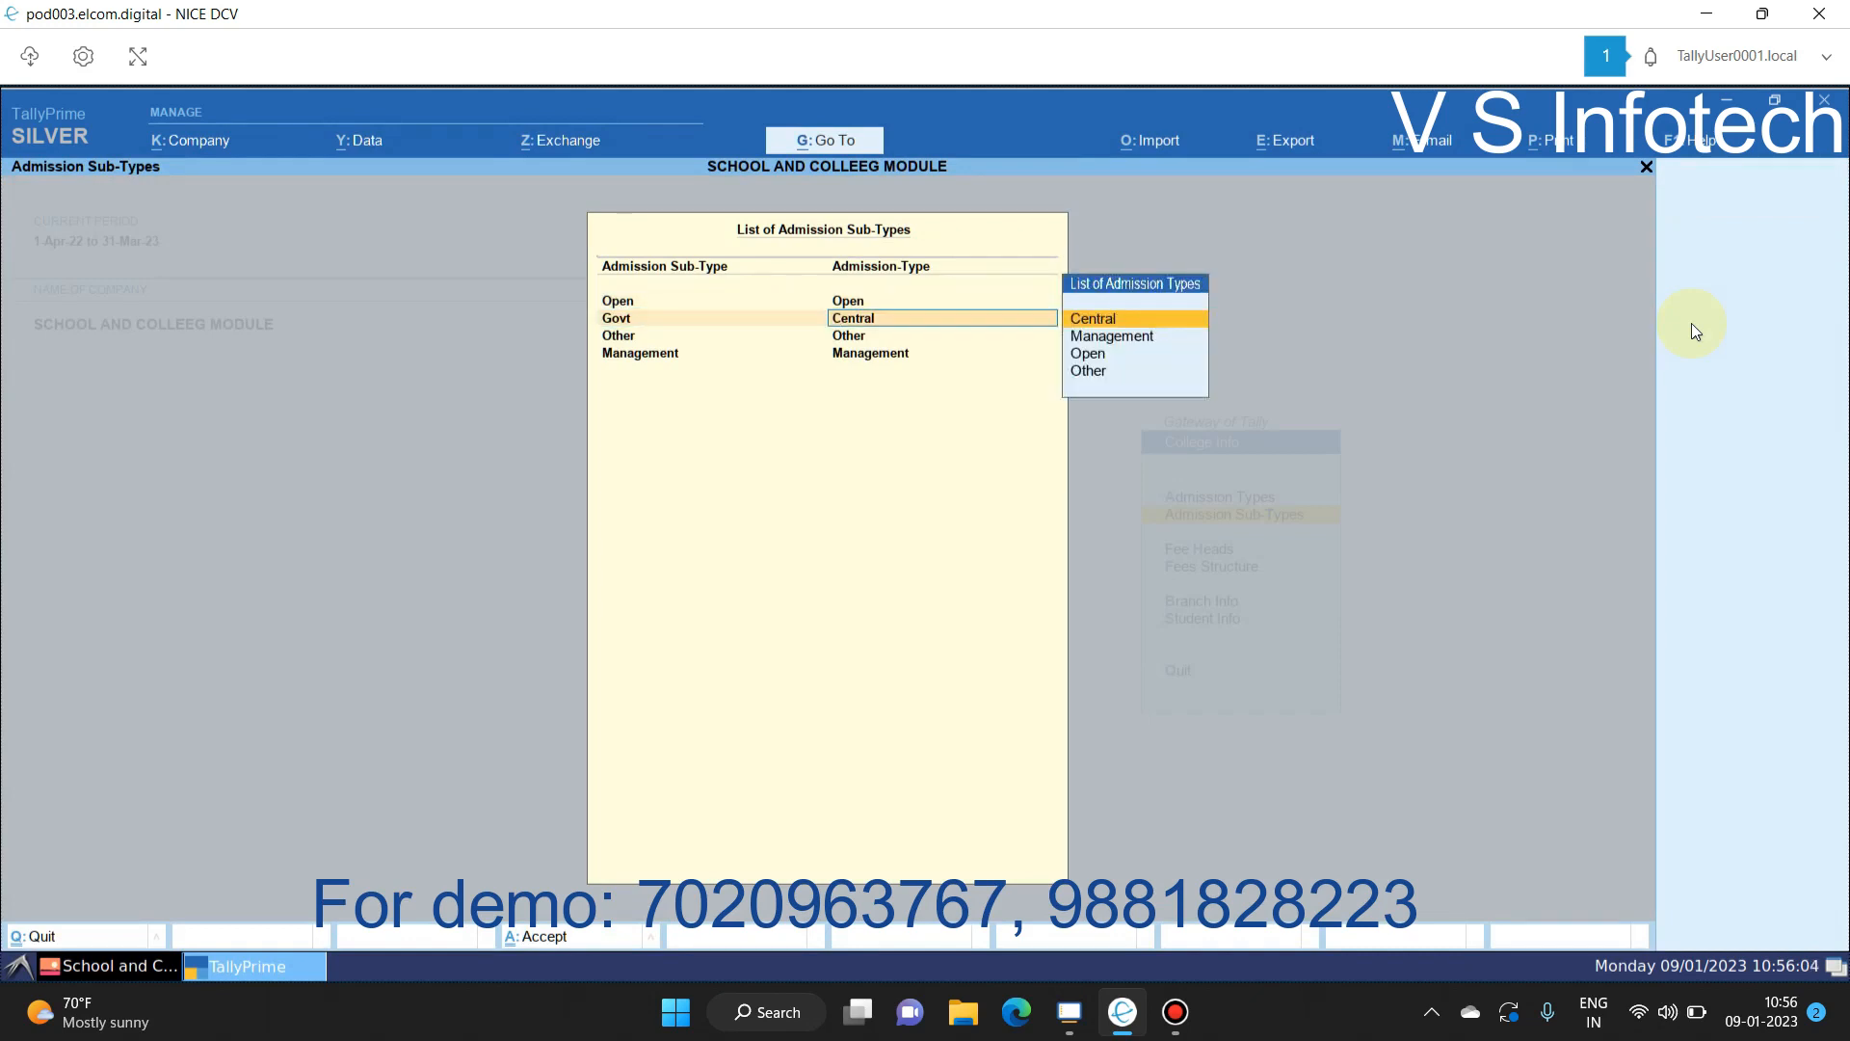
pyautogui.press('Return')
pyautogui.press('Return')
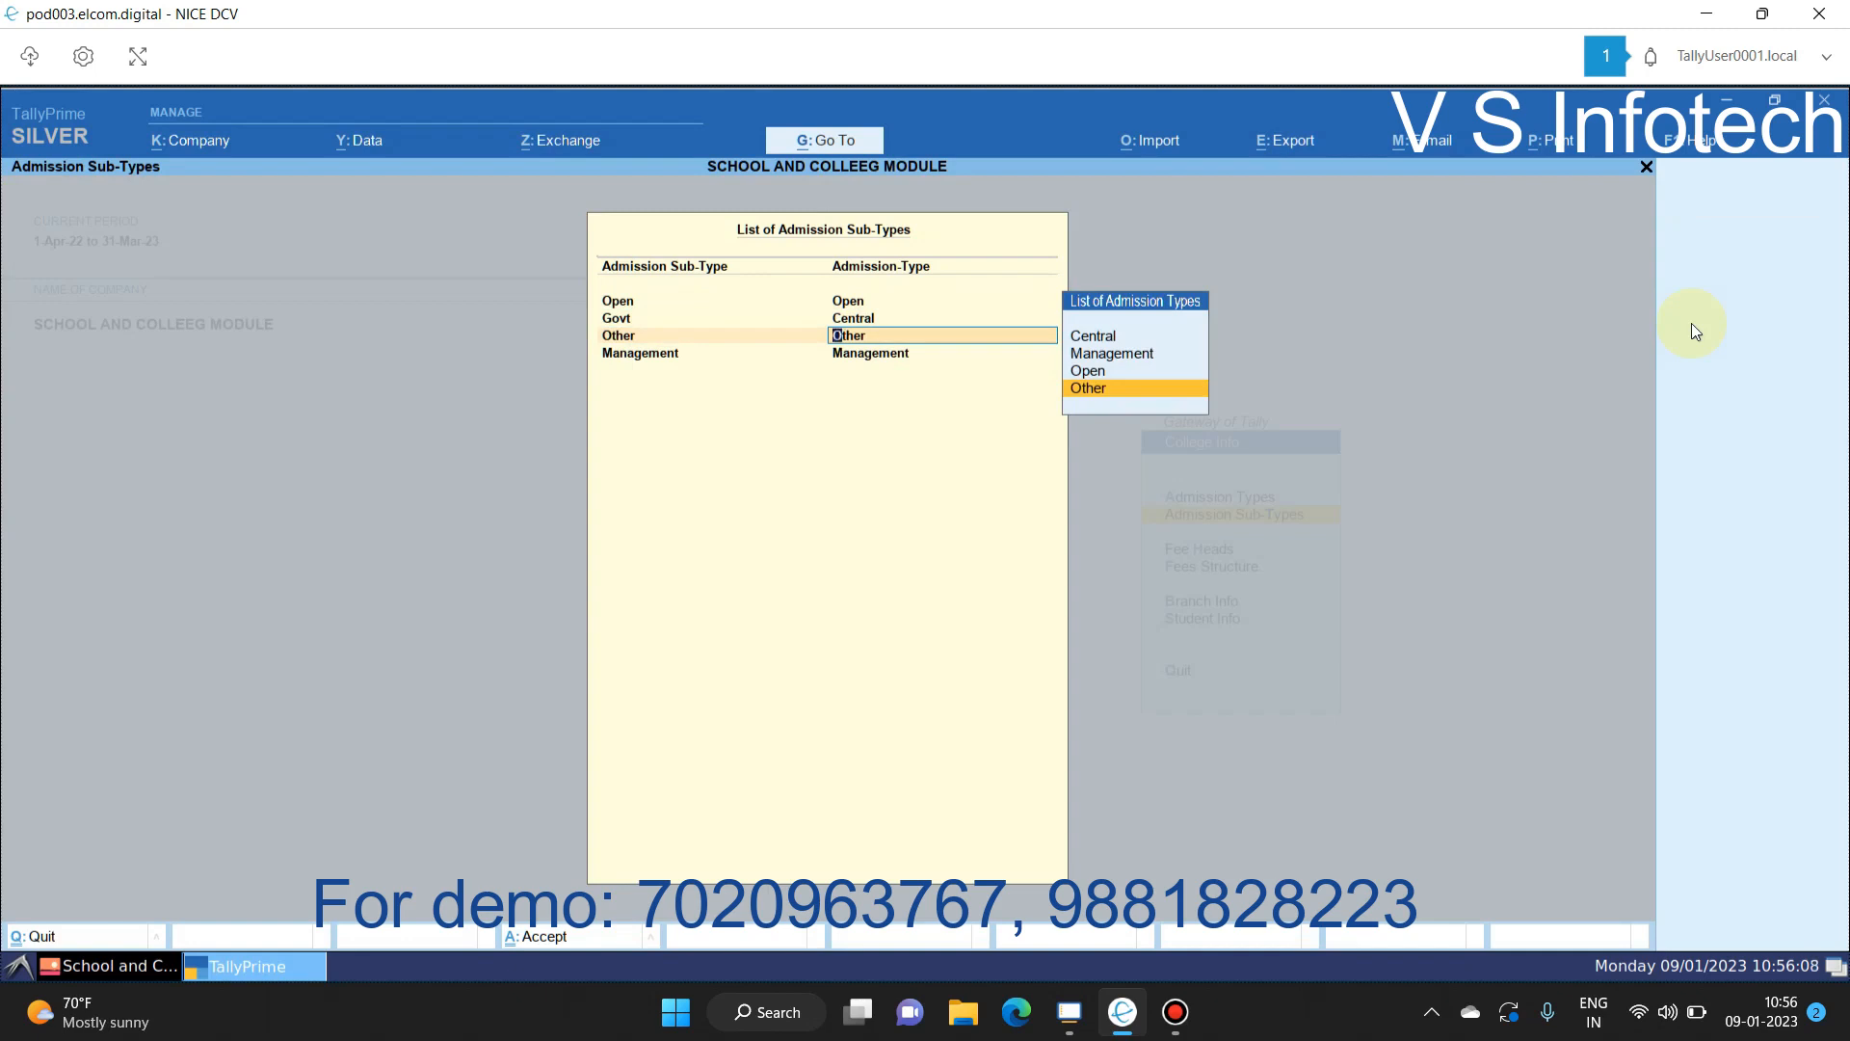
pyautogui.press('Return')
pyautogui.press('Return')
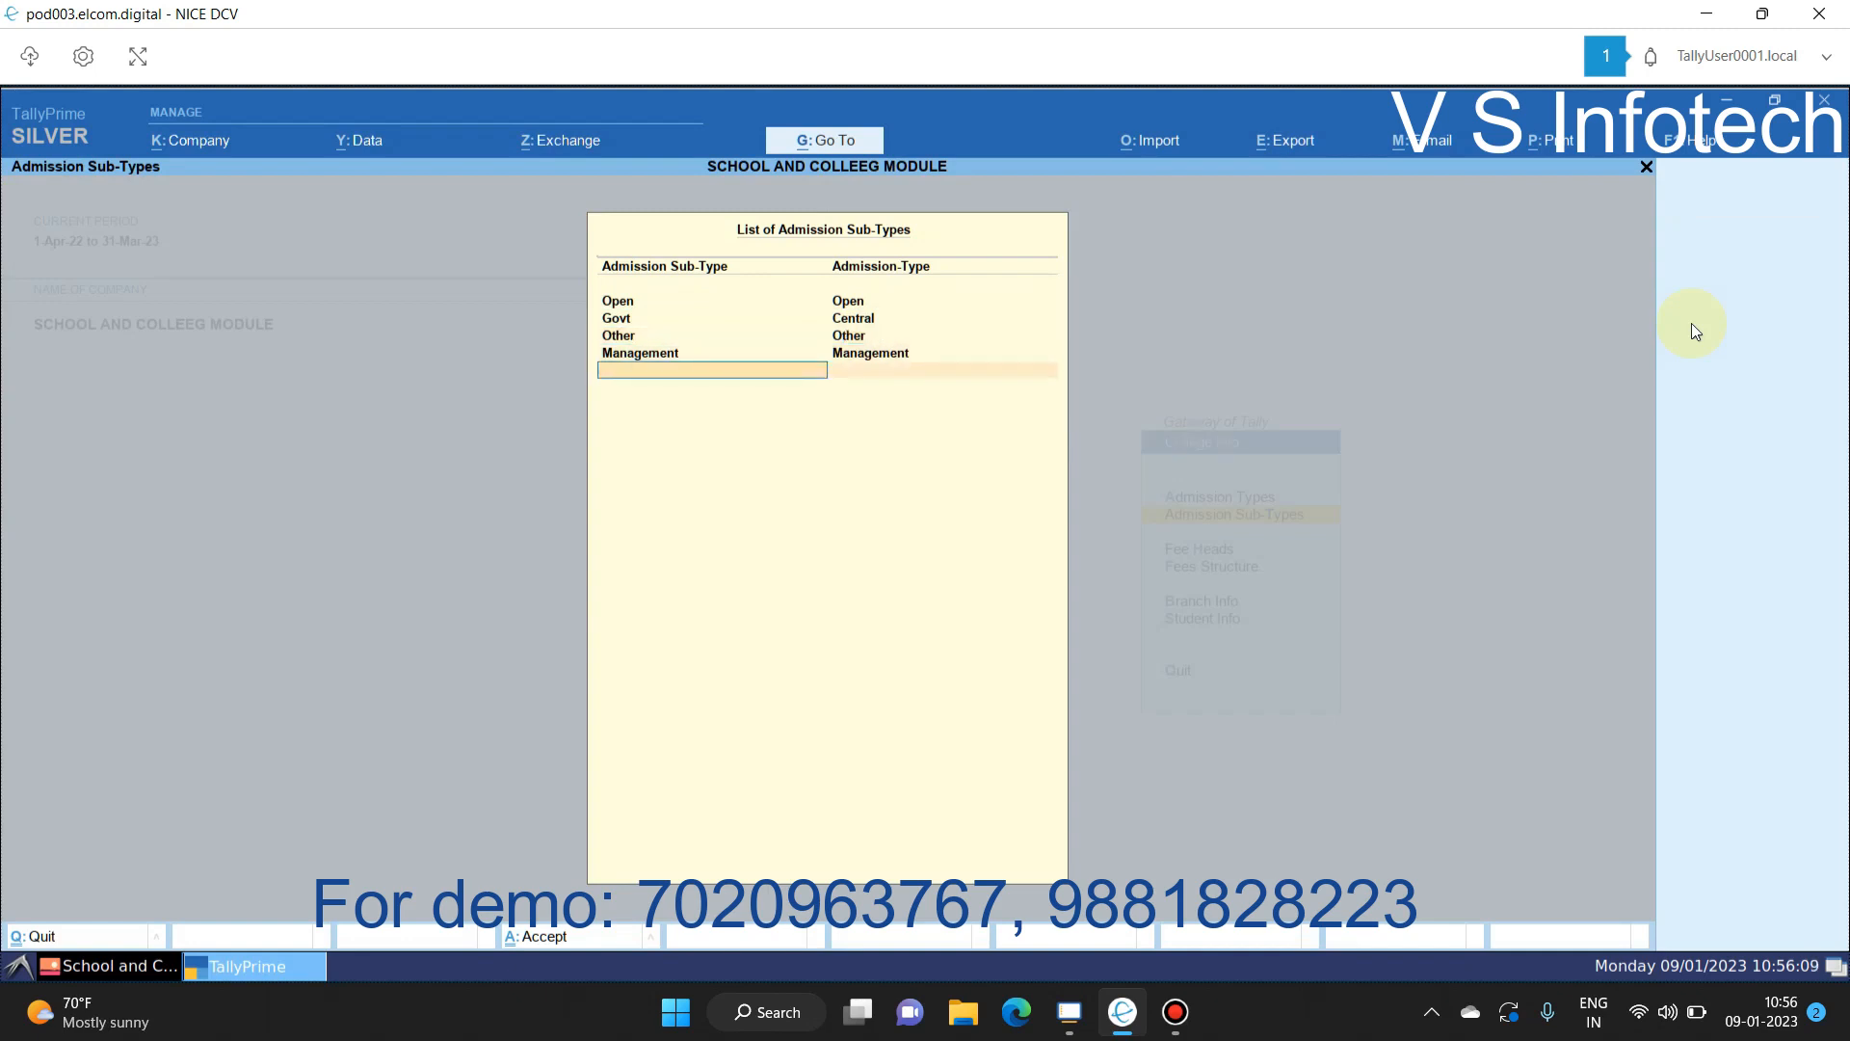
pyautogui.press('Return')
pyautogui.press('Down')
pyautogui.press('Return')
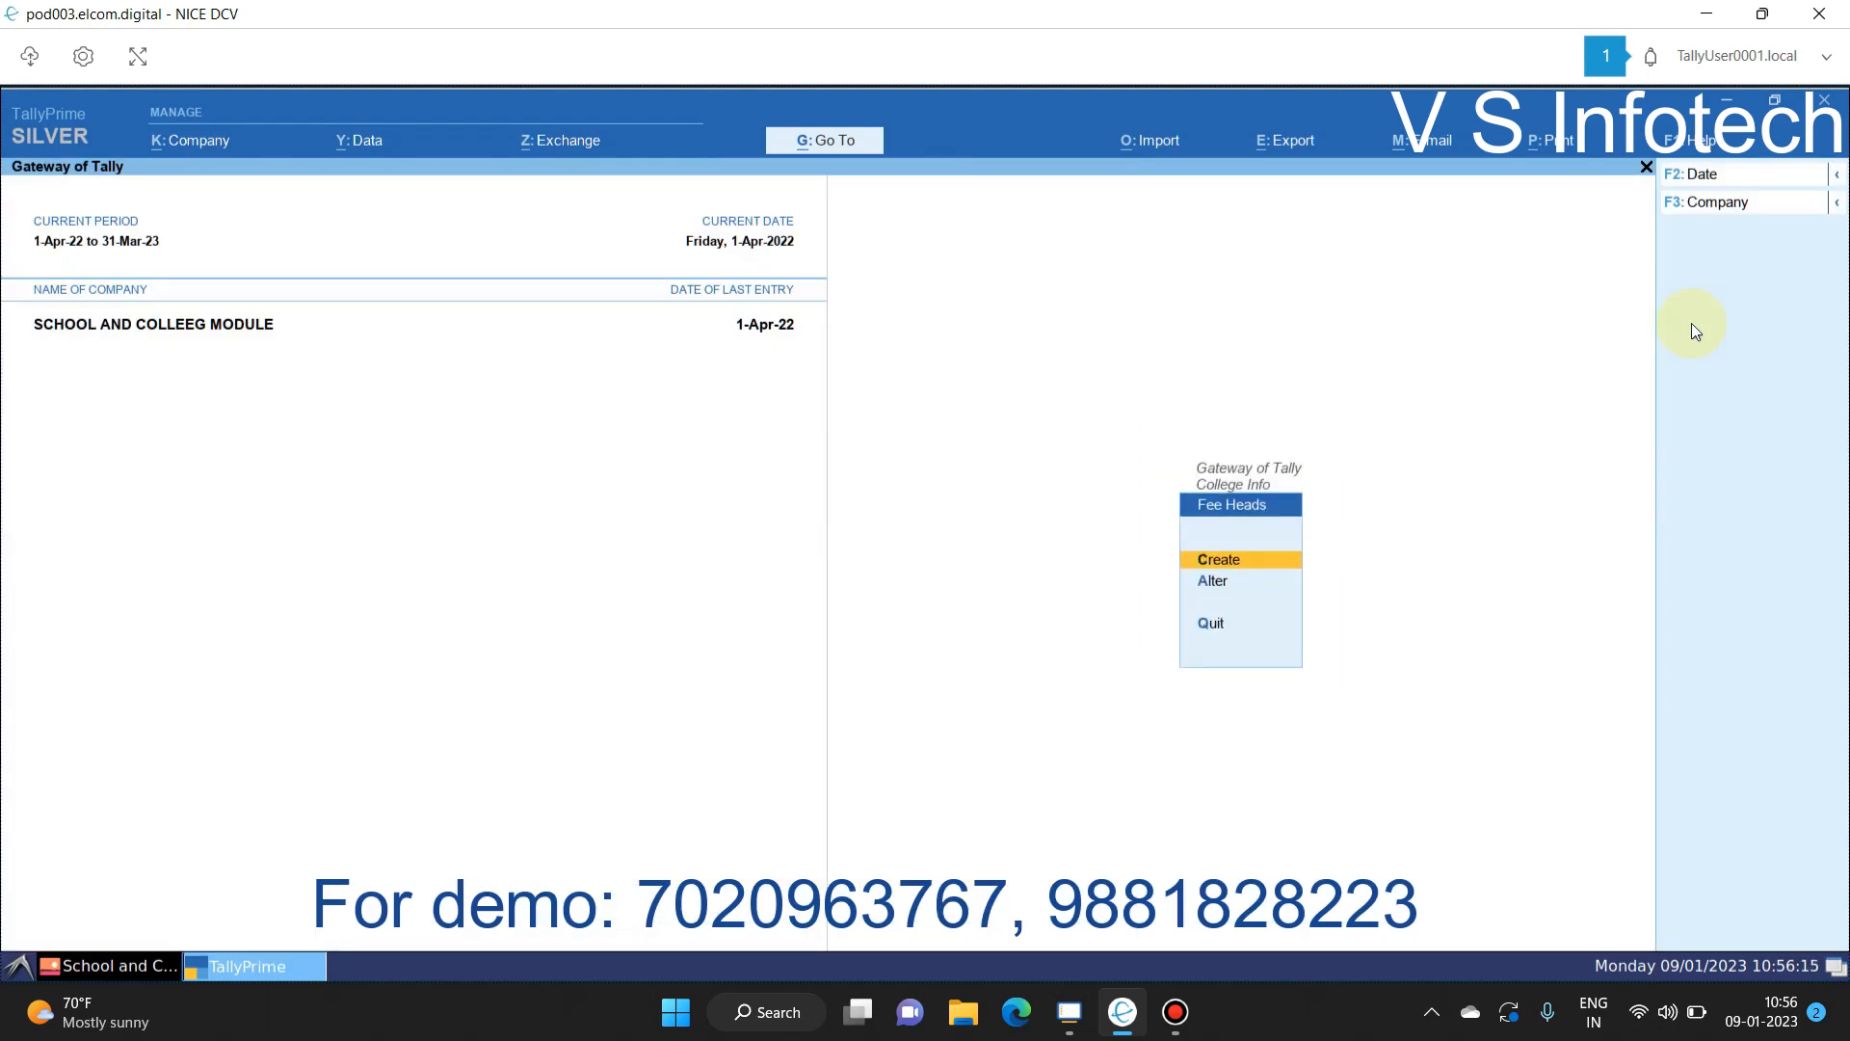
# Step: Inspect the Admission Fees Received fee head via Alter and quit without changes
pyautogui.press('Down')
pyautogui.press('Return')
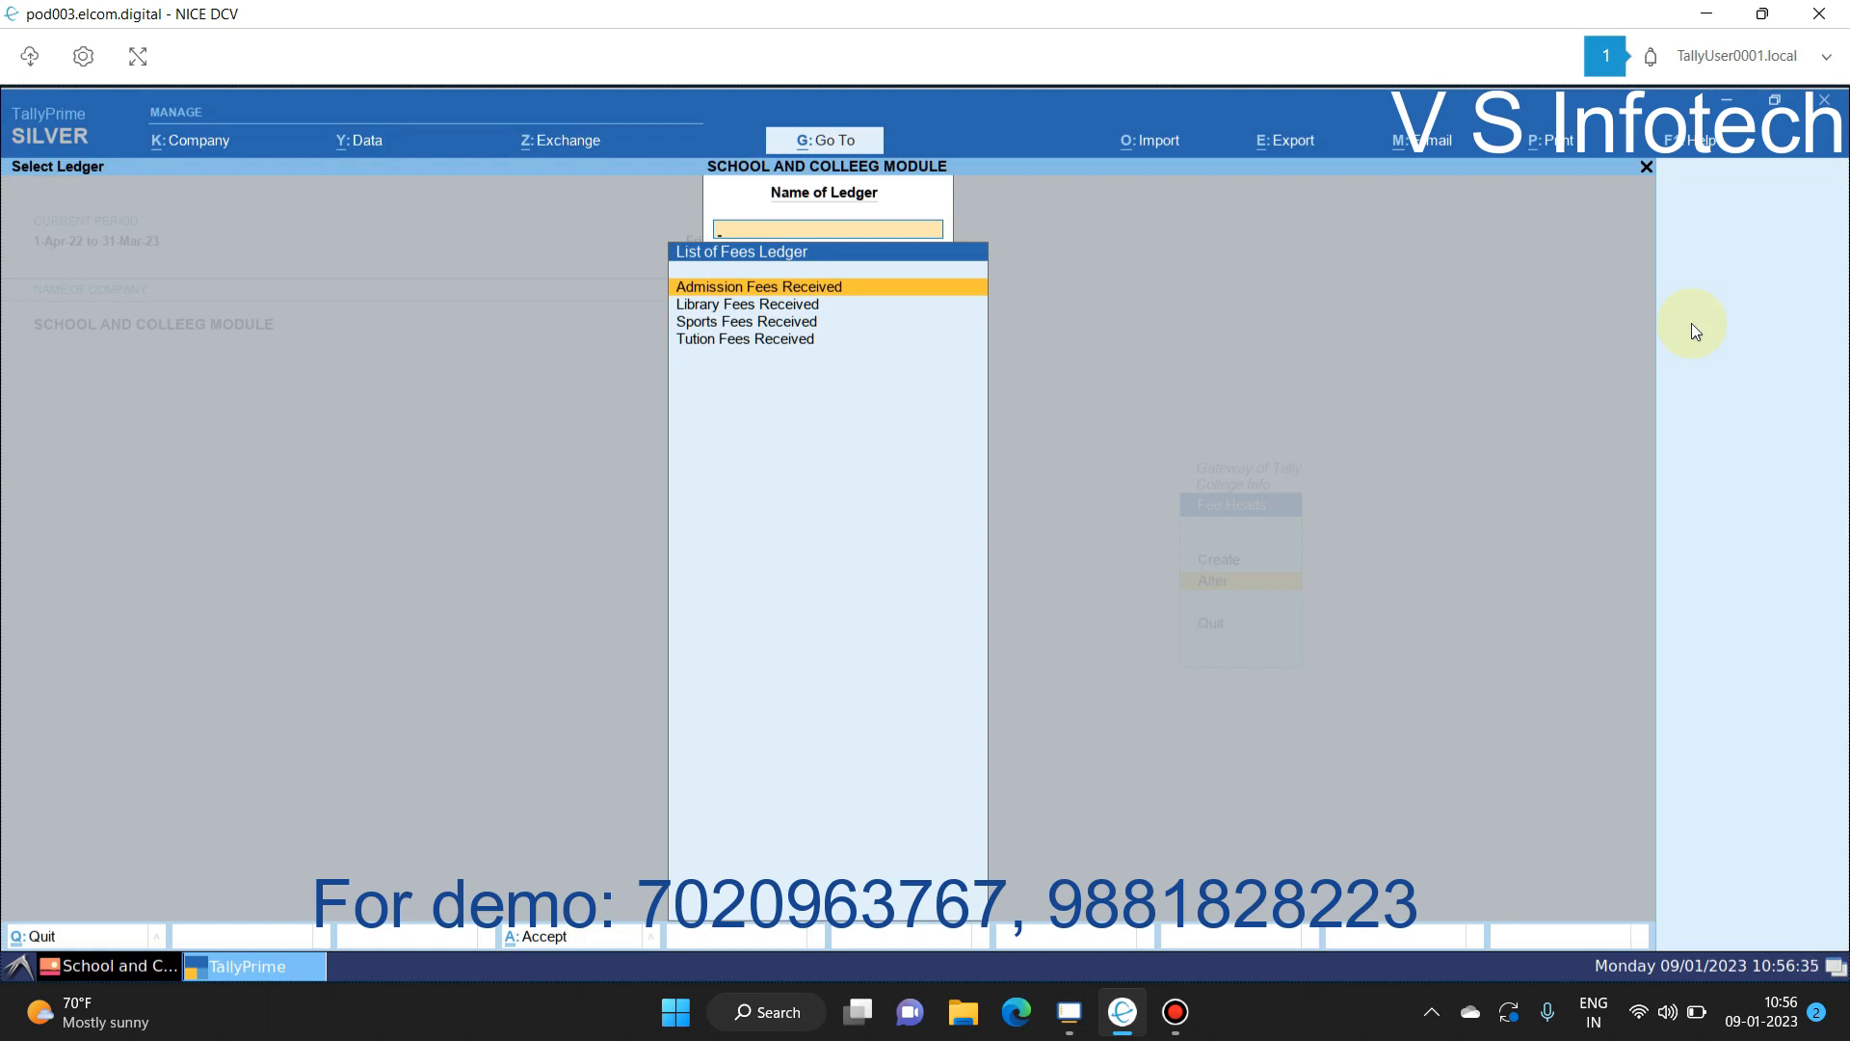
pyautogui.press('Return')
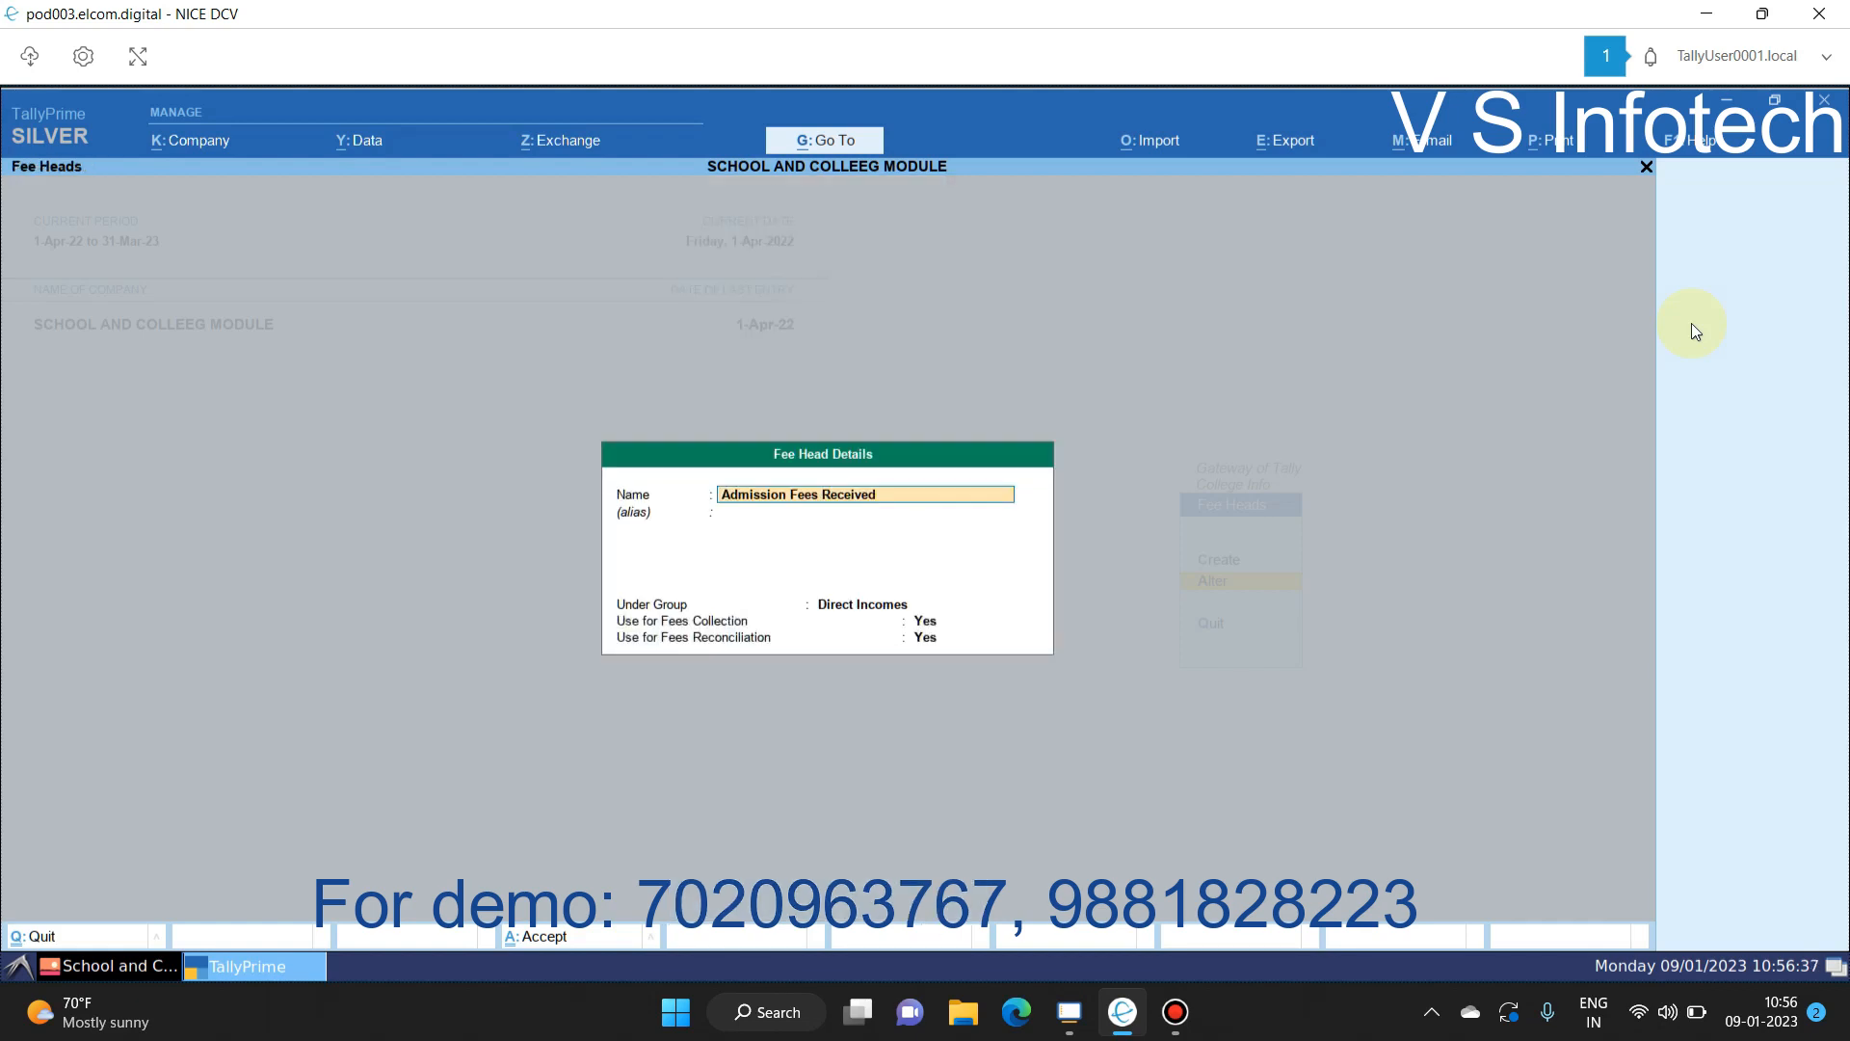
pyautogui.press('Return')
pyautogui.press('Return')
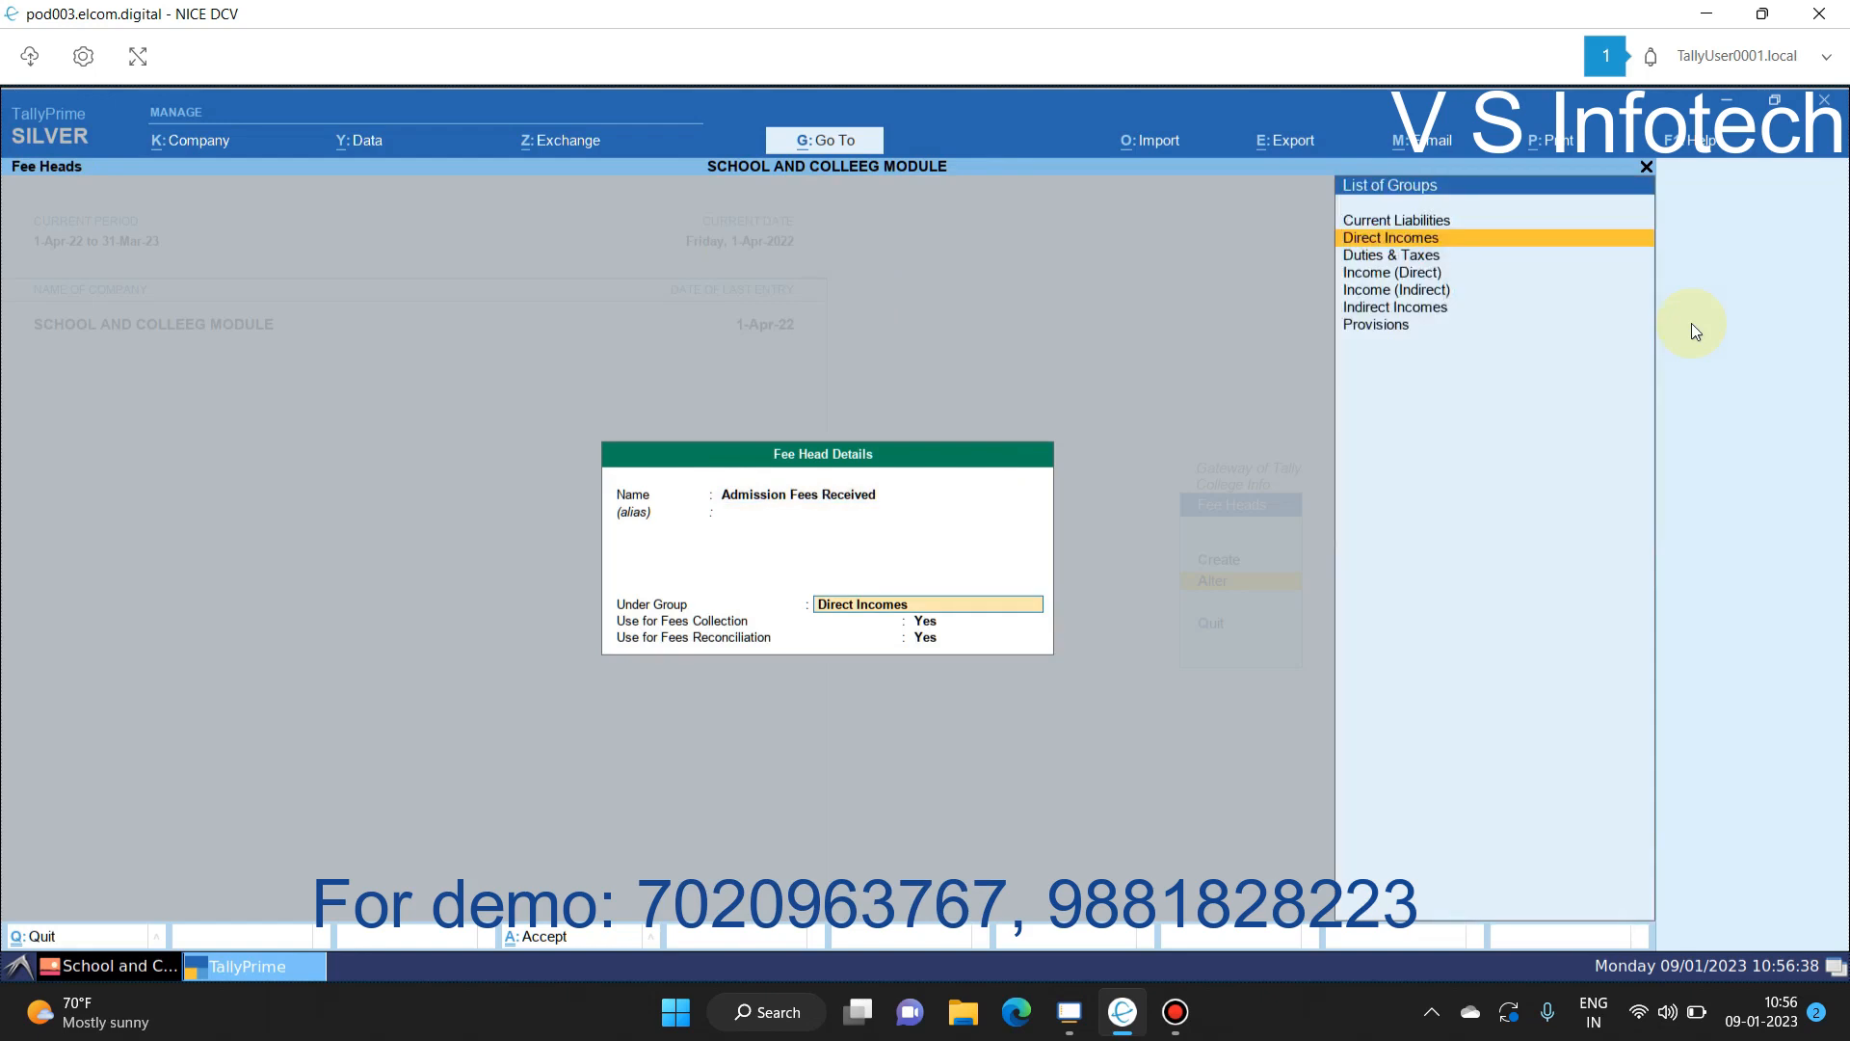
pyautogui.press('Return')
pyautogui.press('Return')
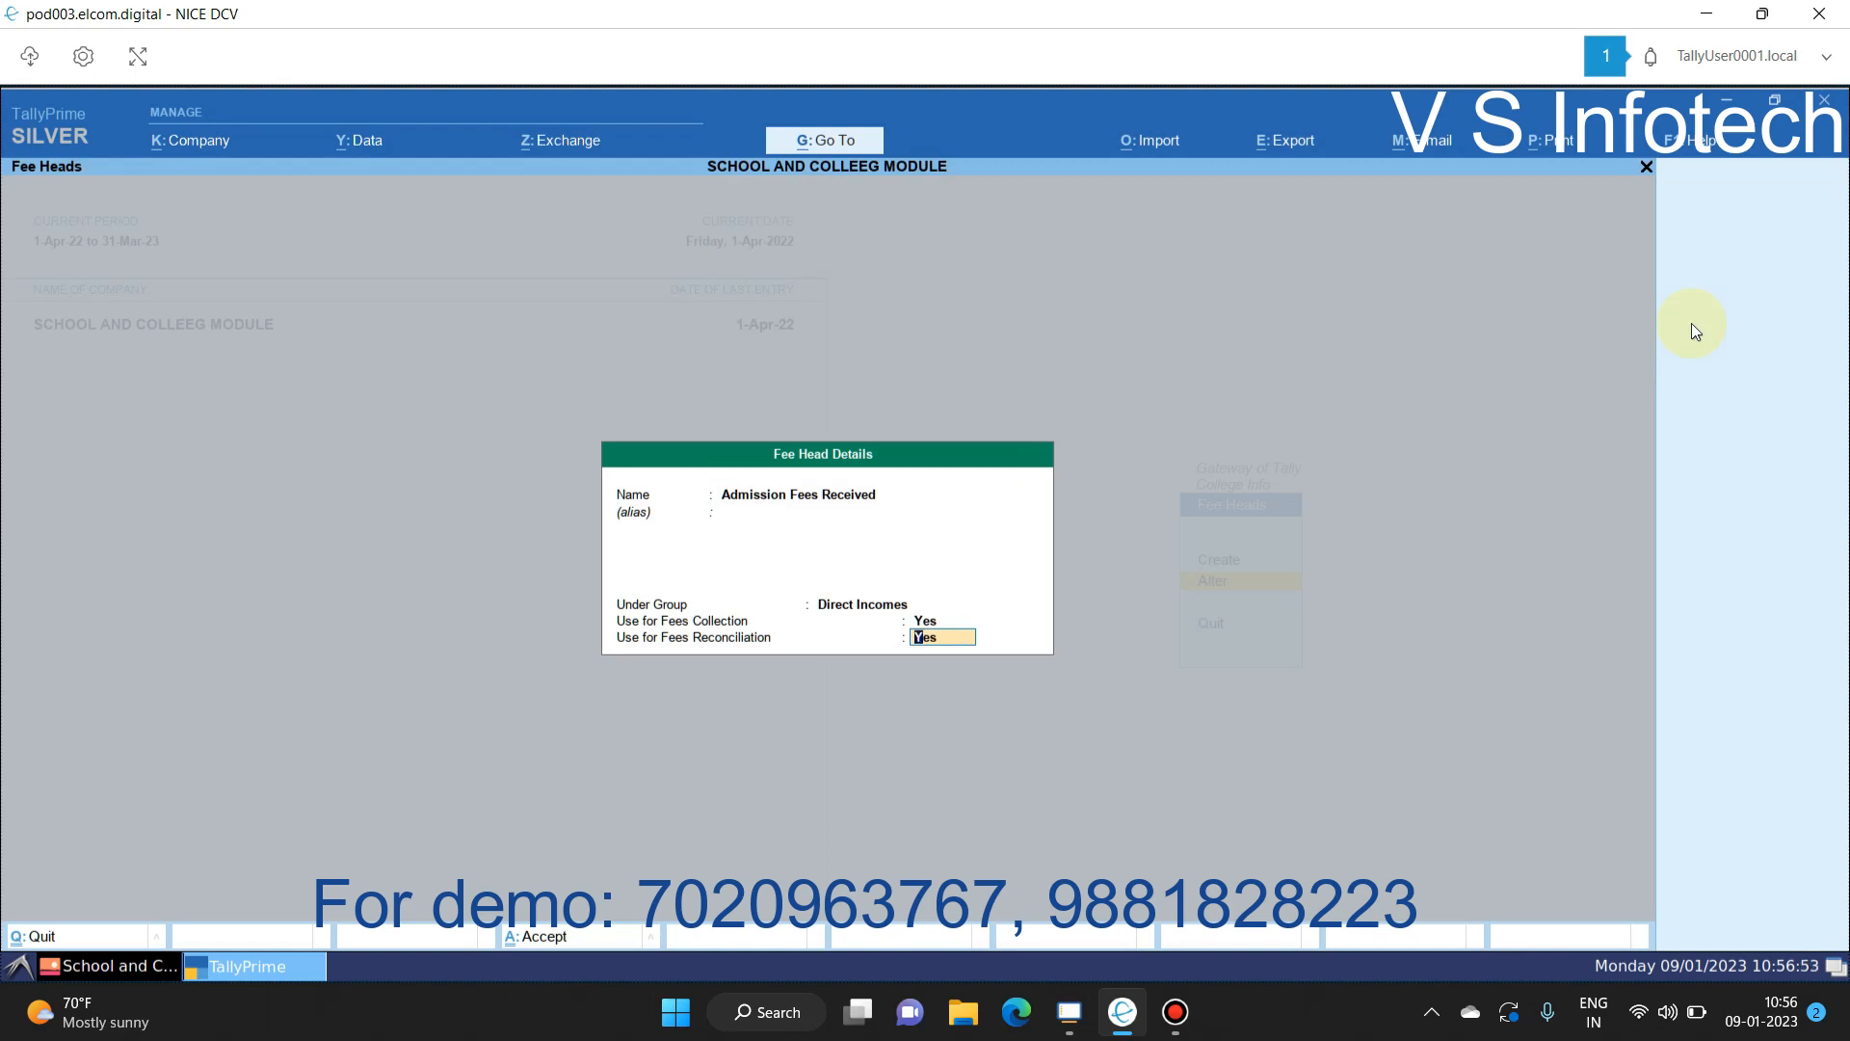
pyautogui.press('BackSpace')
pyautogui.press('Escape')
pyautogui.press('y')
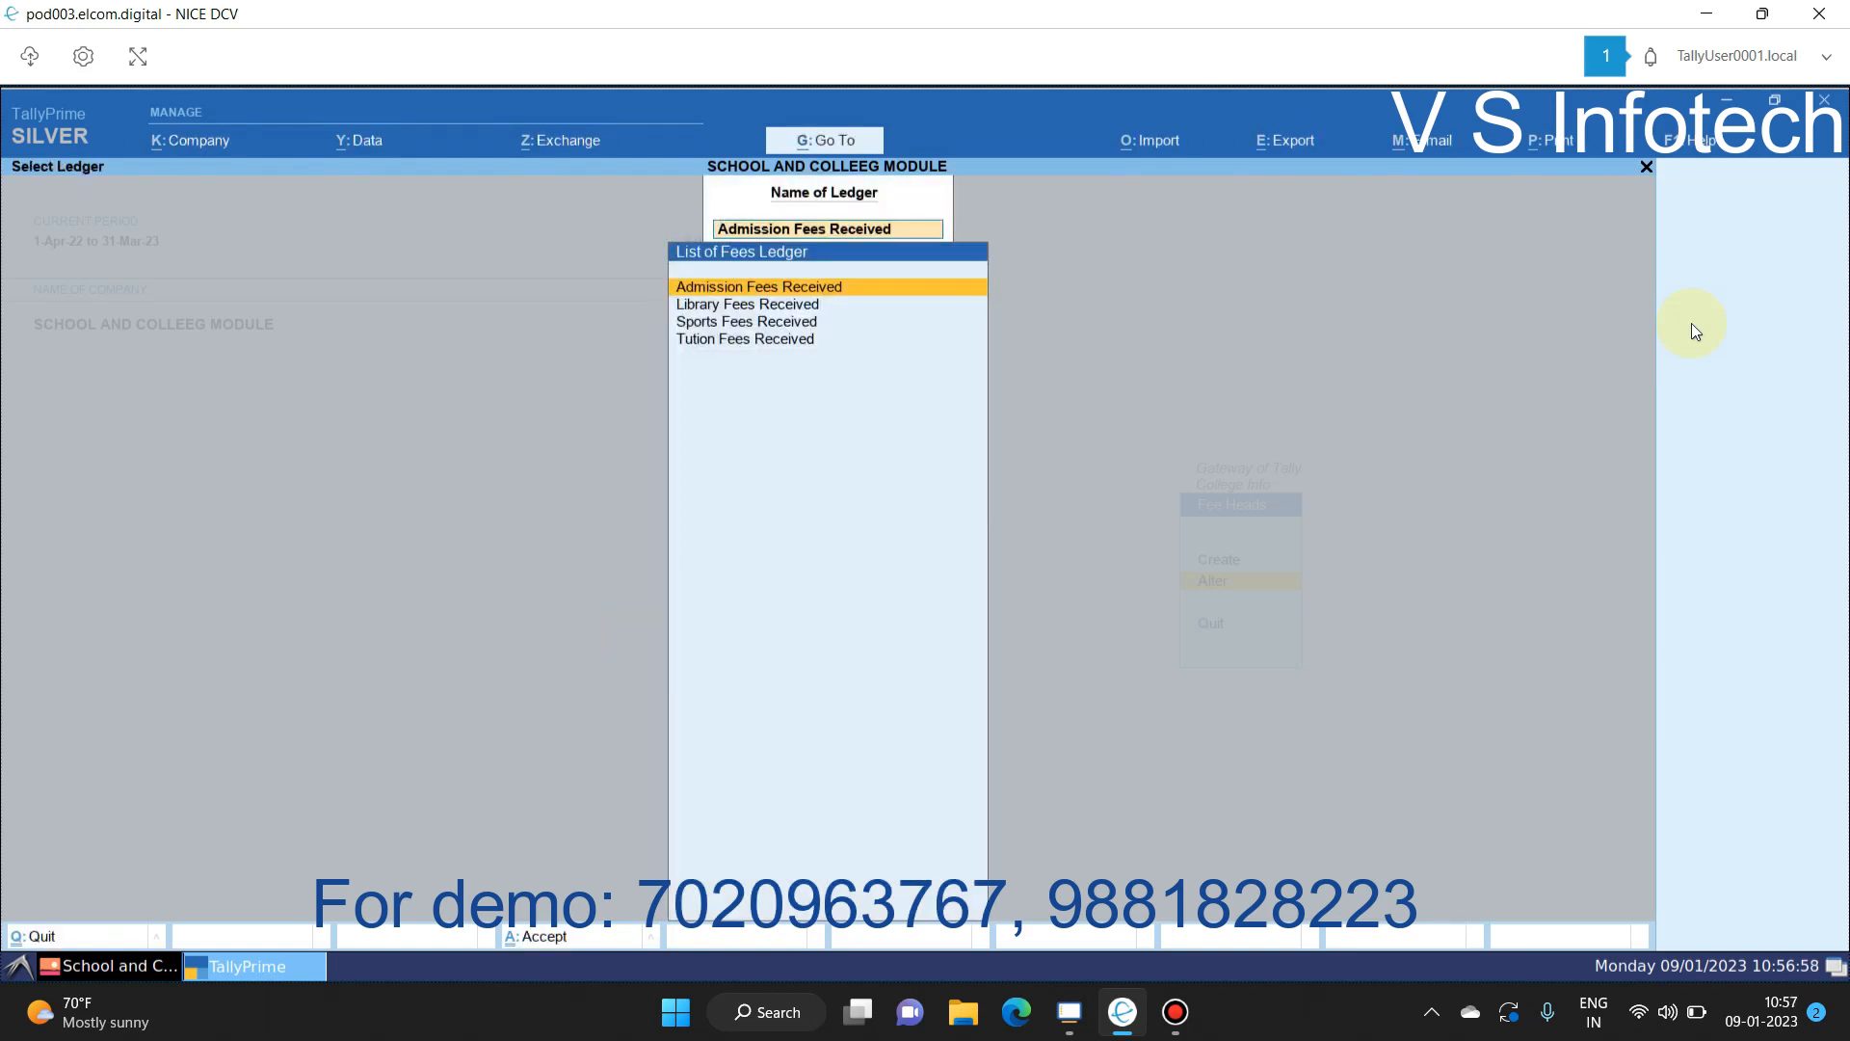
# Step: Inspect the Library and Sports Fees Received fee heads, leaving both unchanged
pyautogui.press('Down')
pyautogui.press('Return')
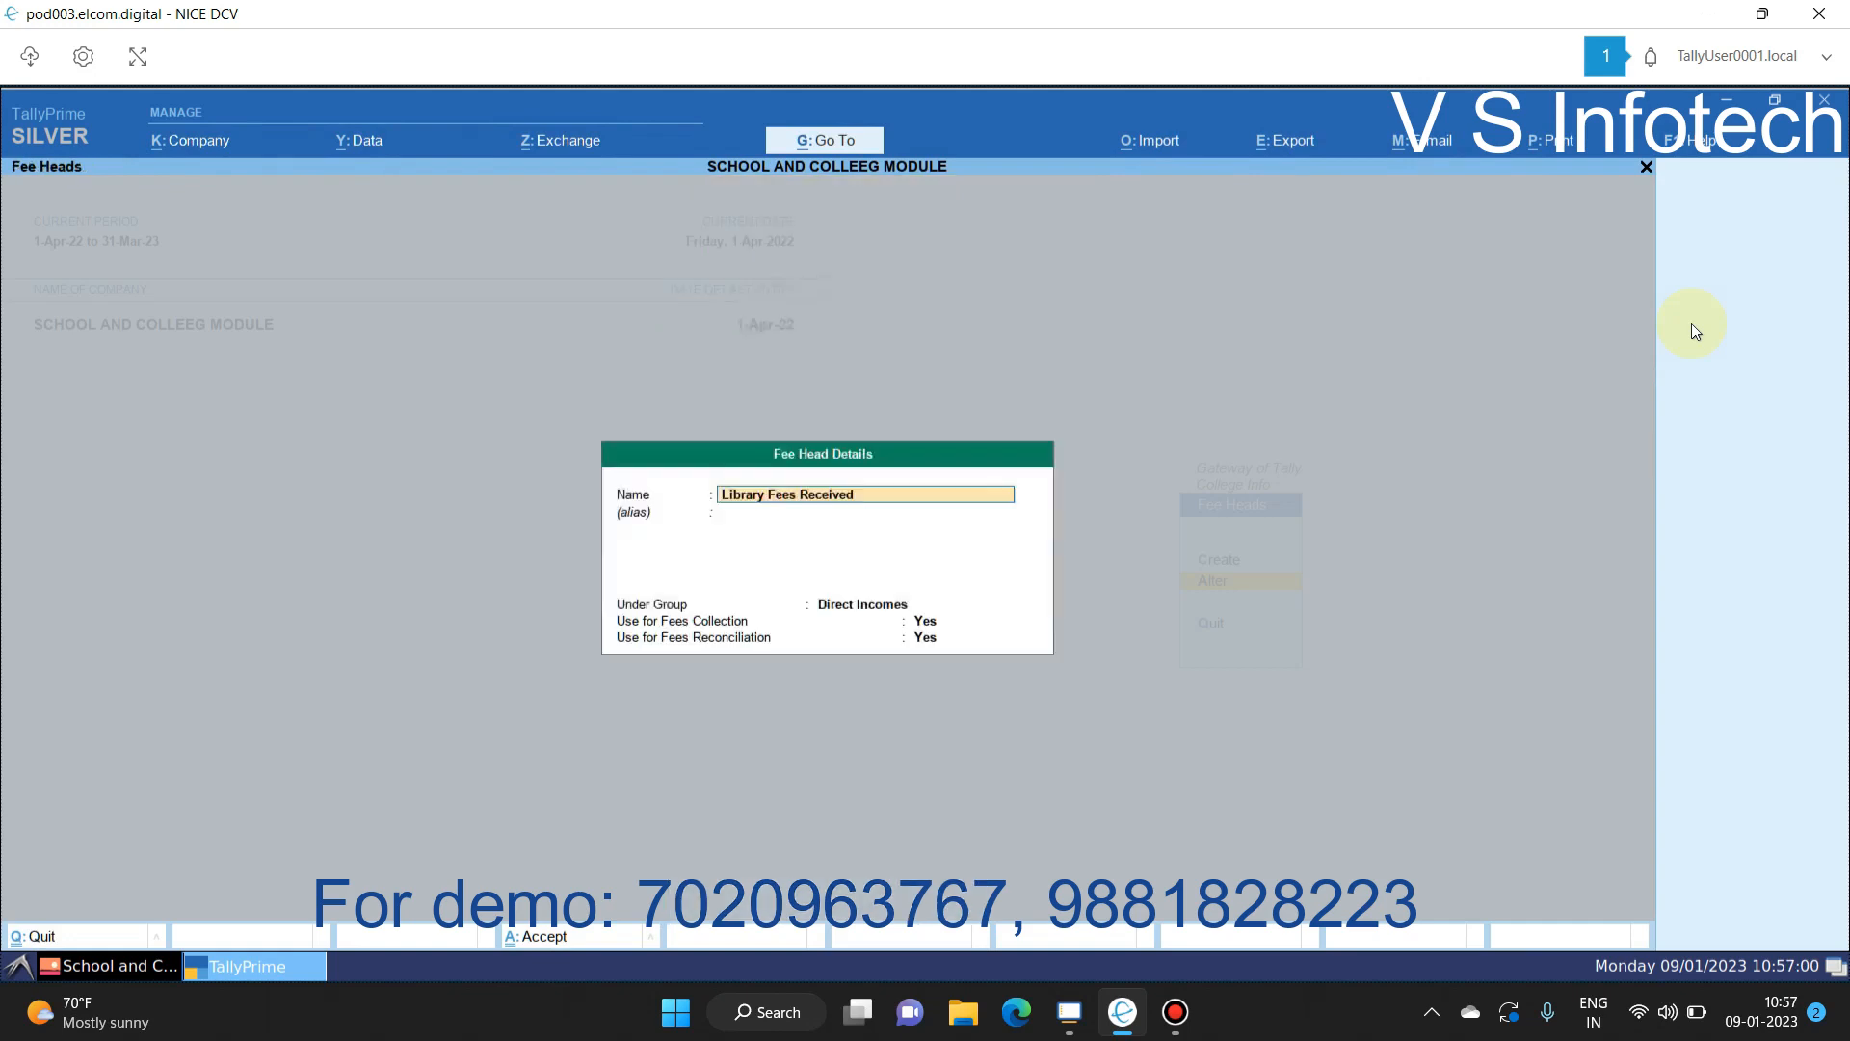
pyautogui.press('BackSpace')
pyautogui.press('Escape')
pyautogui.press('Down')
pyautogui.press('Return')
pyautogui.press('Escape')
pyautogui.press('y')
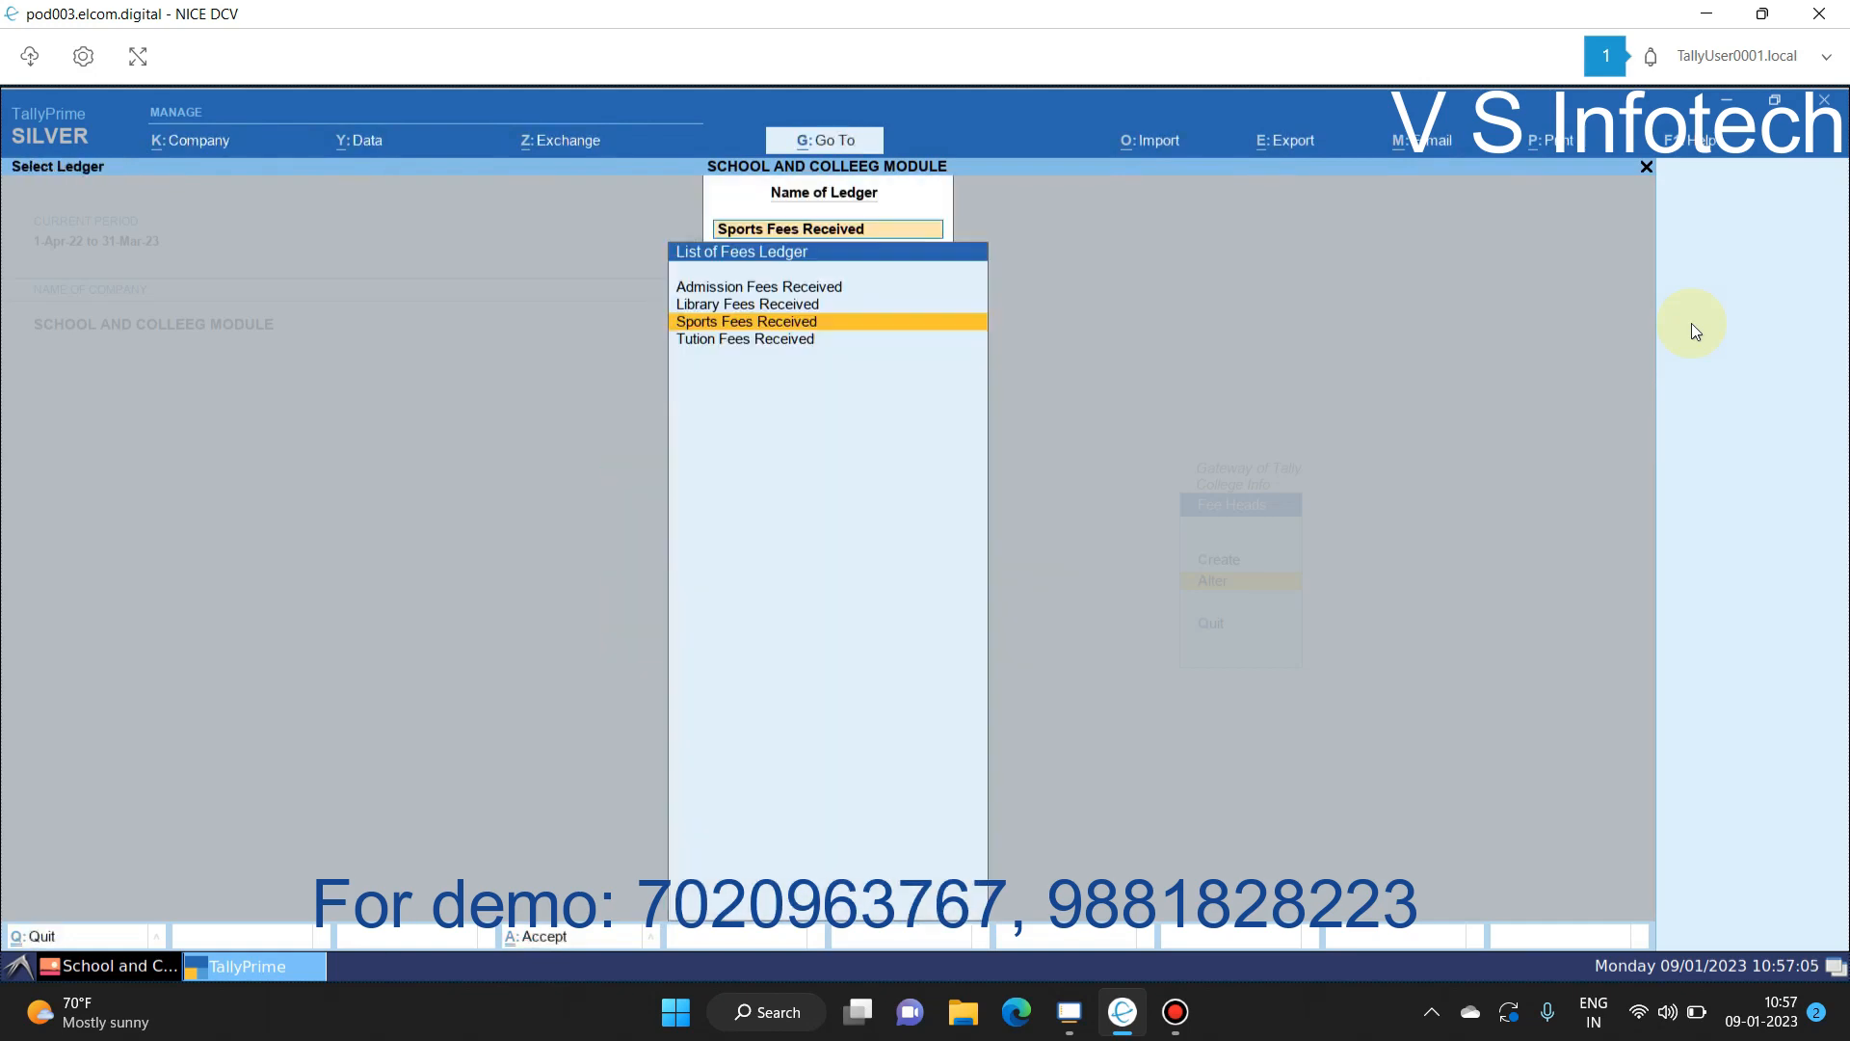
# Step: Inspect the Tution Fees Received fee head, quit without saving, and return to College Info
pyautogui.press('Down')
pyautogui.press('Return')
pyautogui.press('Escape')
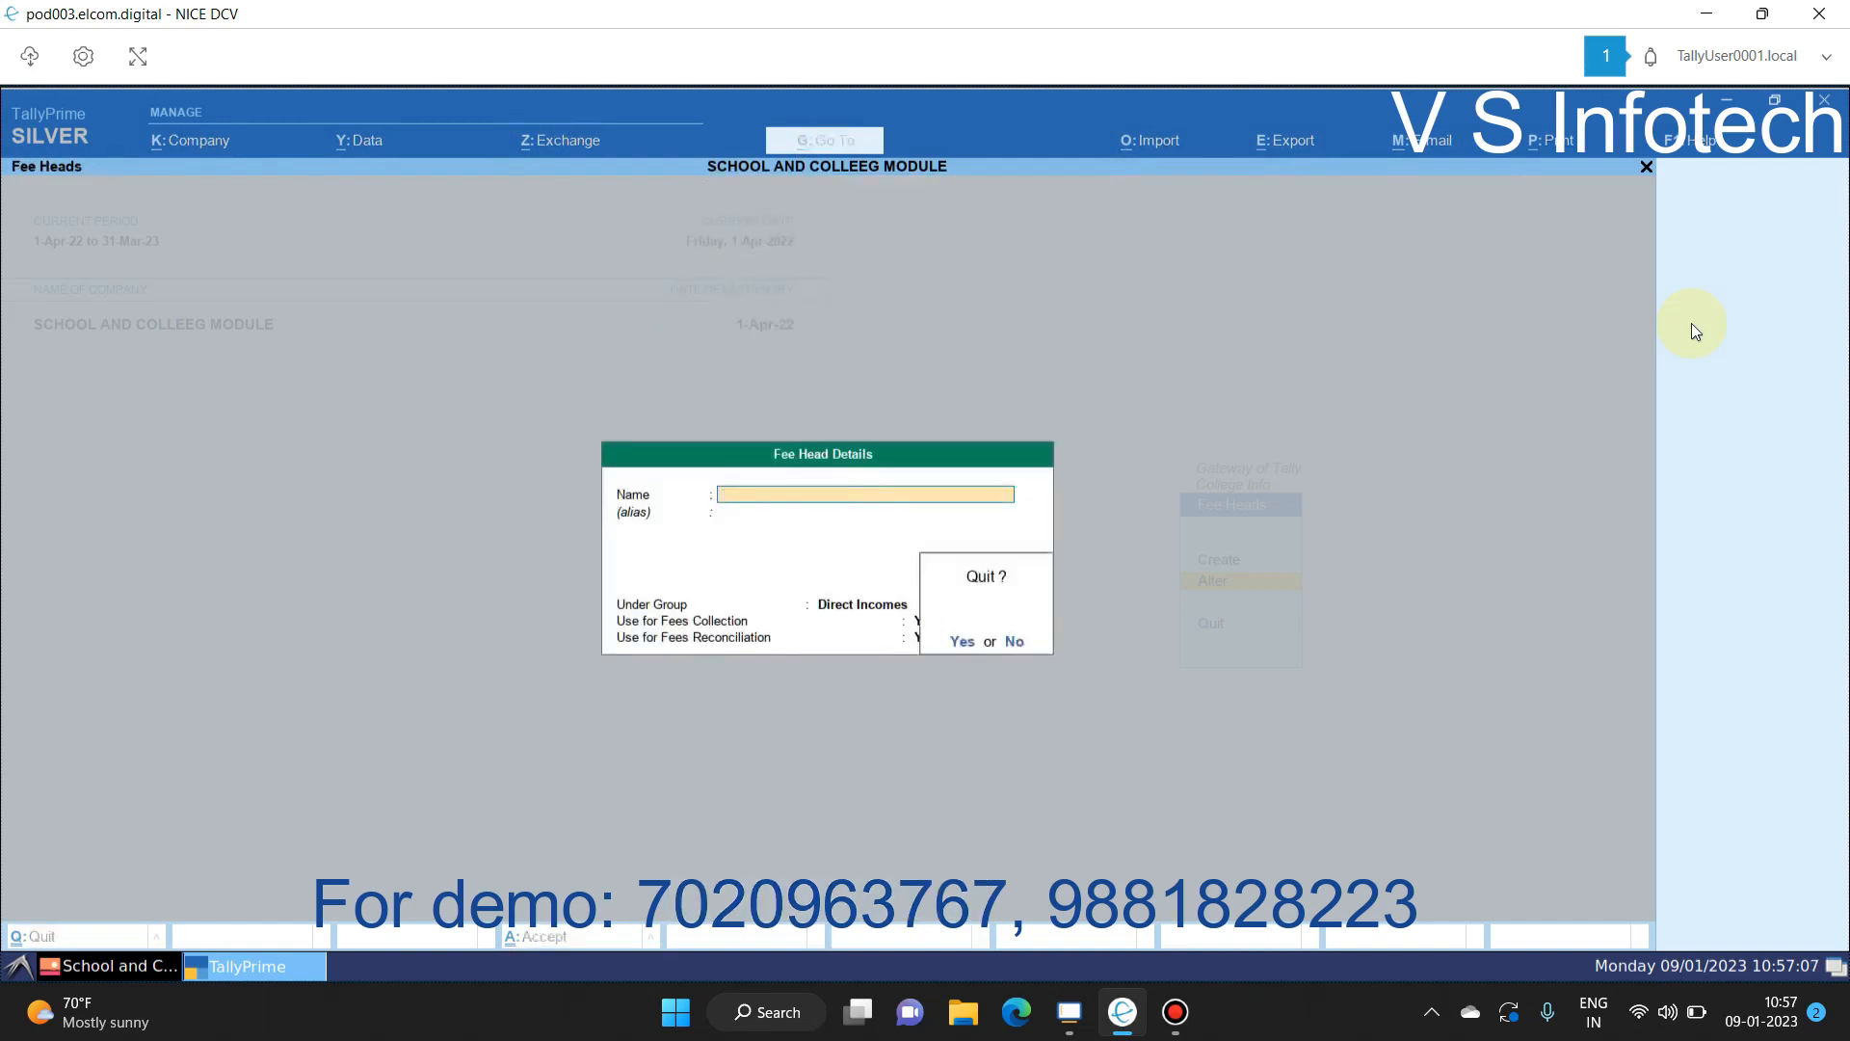
pyautogui.press('y')
pyautogui.press('Escape')
pyautogui.press('Escape')
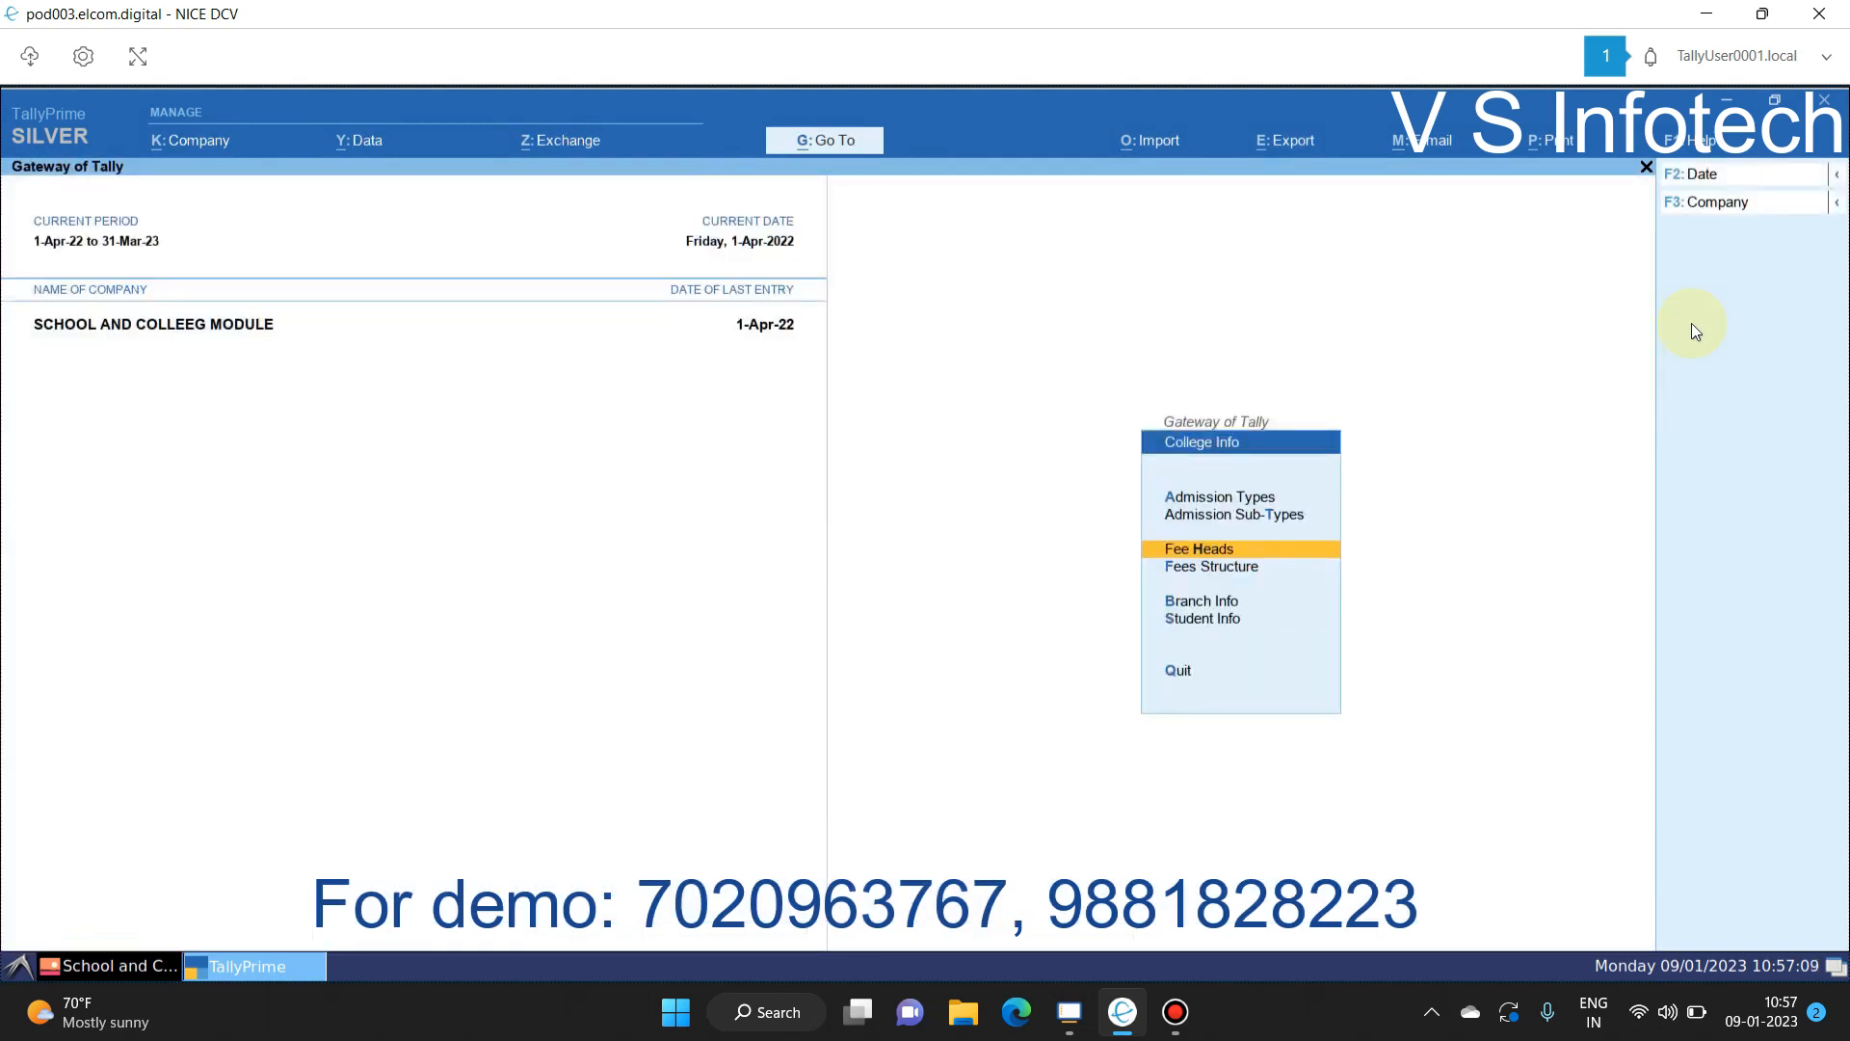
# Step: Alter the Fees Structure and select 11th Commerce (Grant) from the List of Fee Master
pyautogui.press('Down')
pyautogui.press('Return')
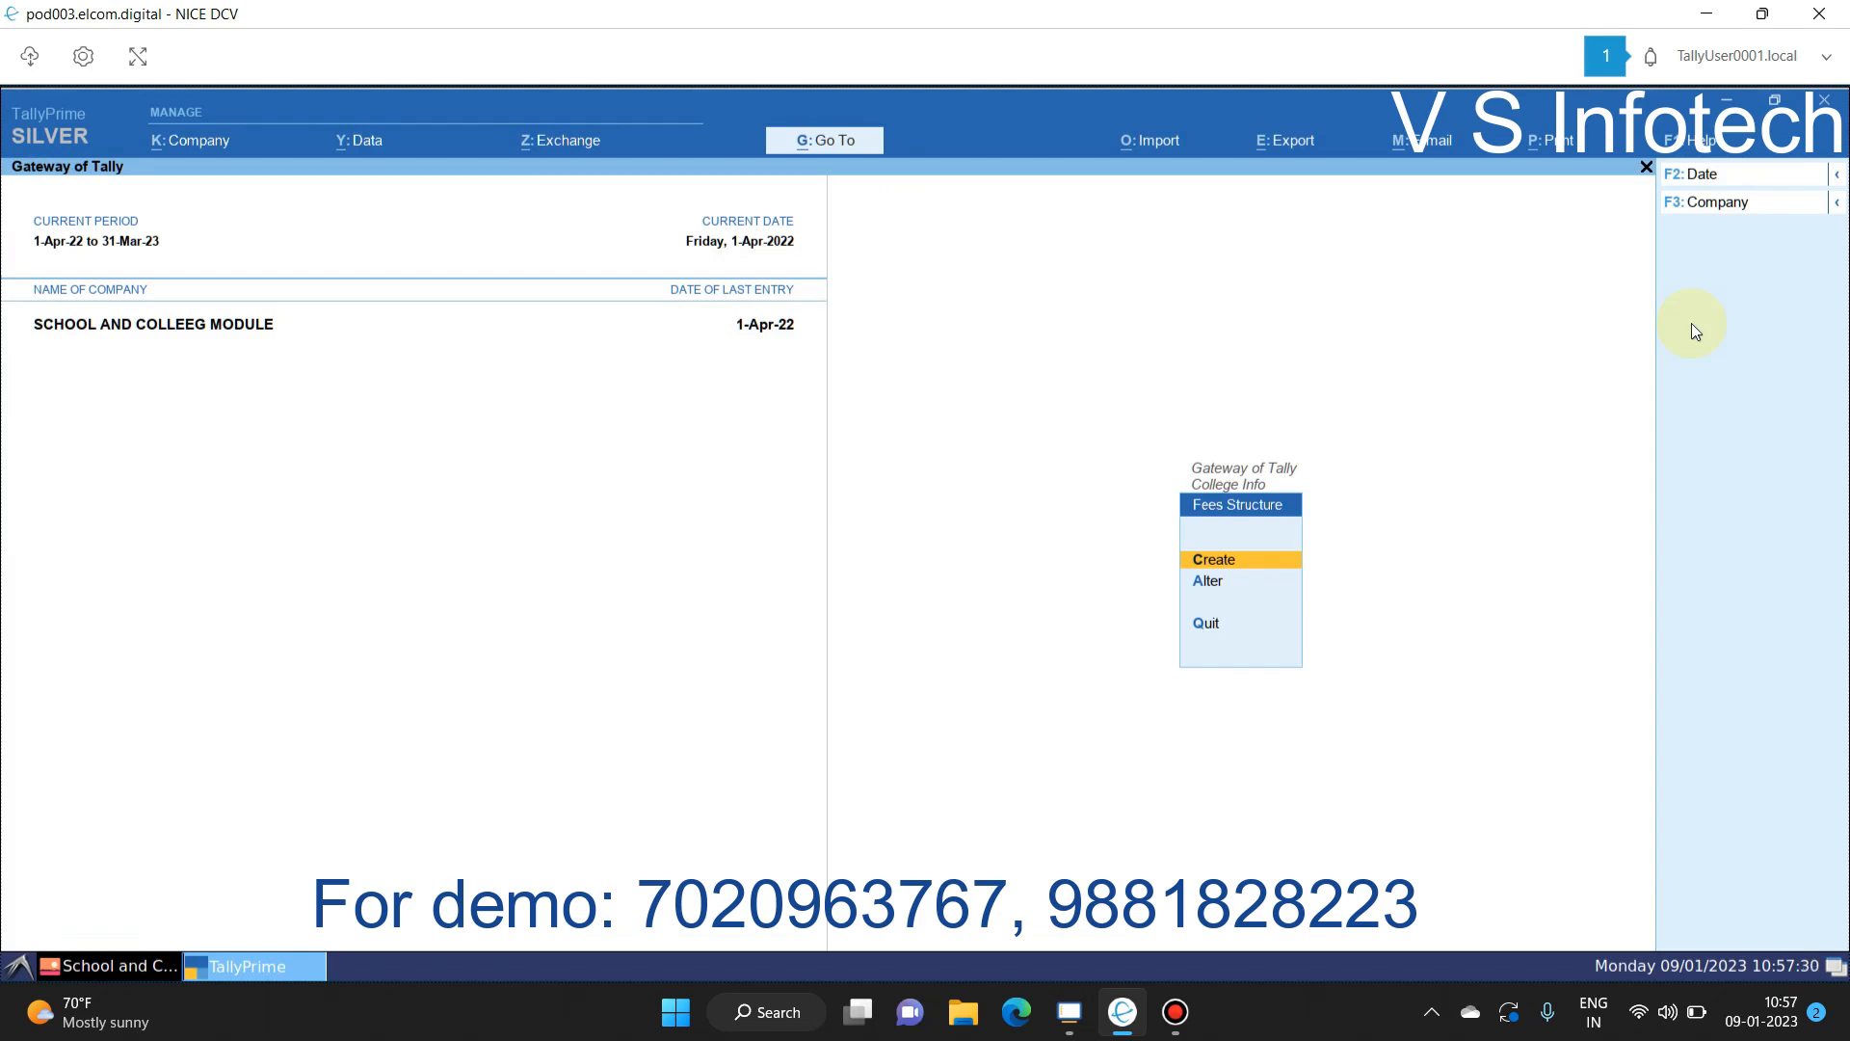
pyautogui.press('a')
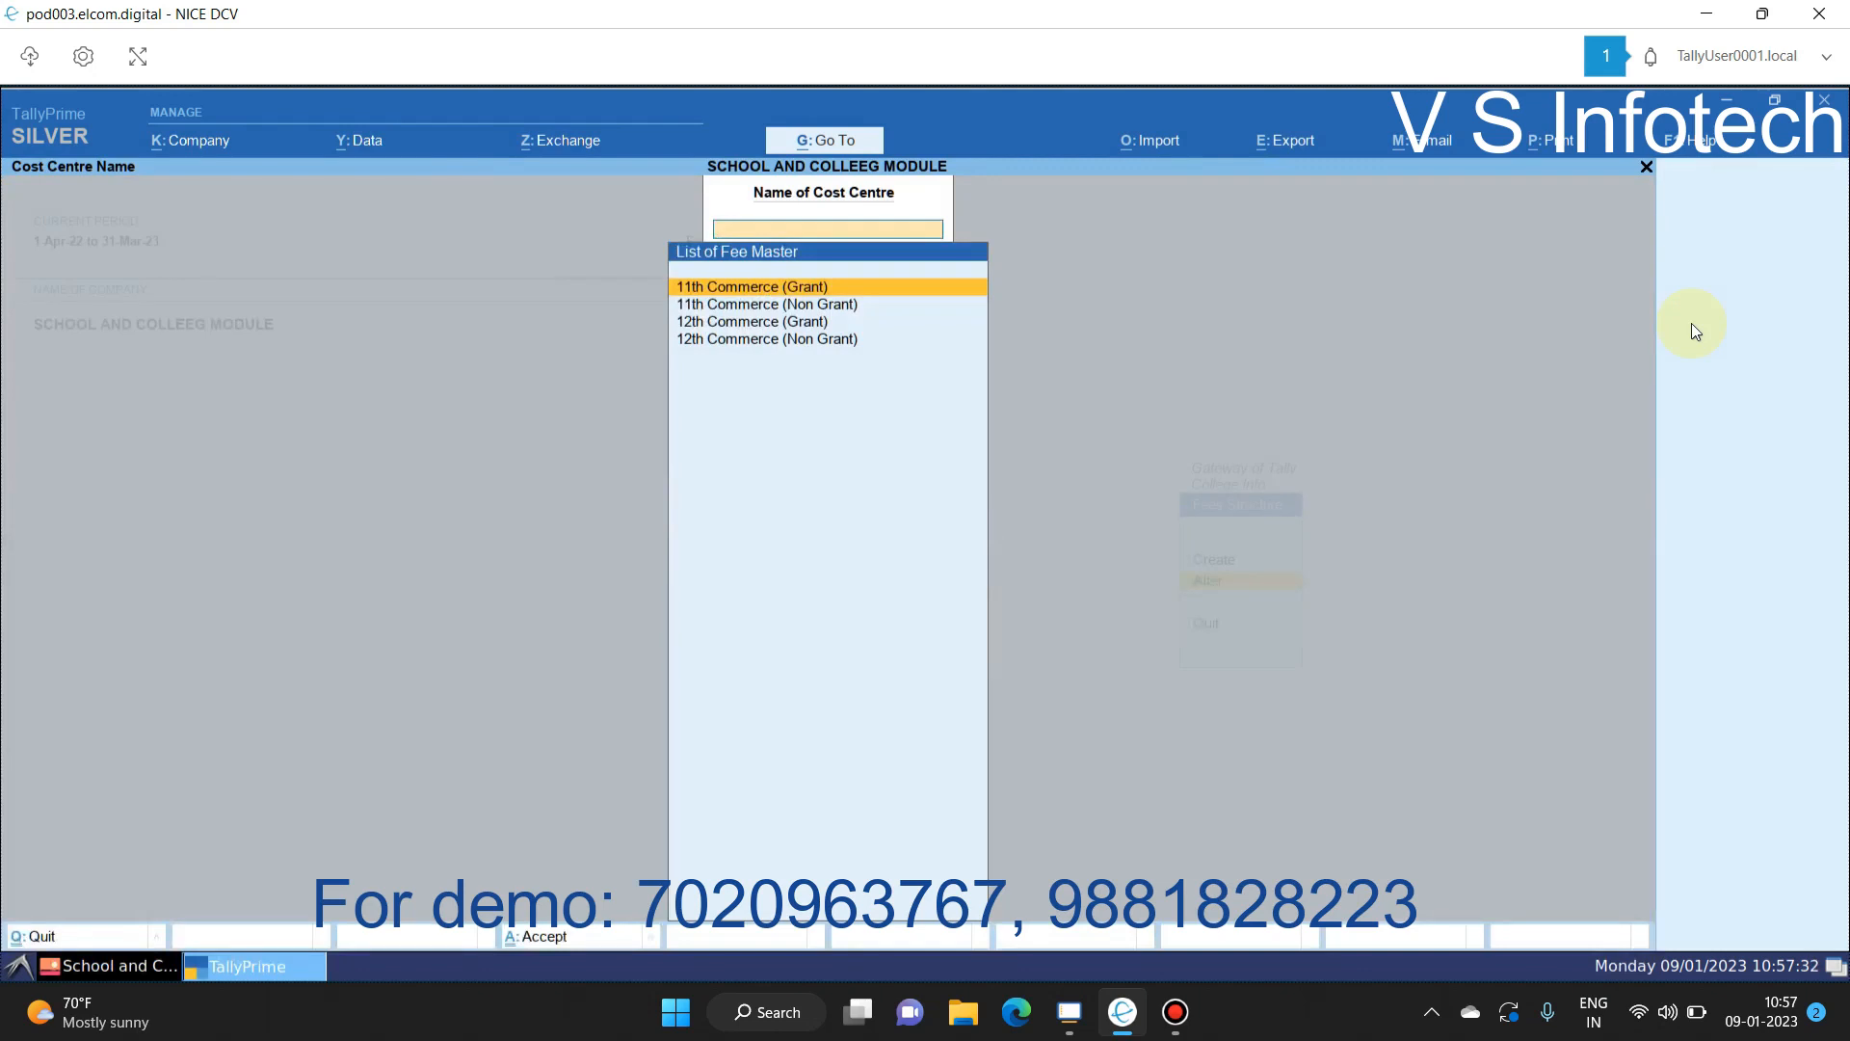
pyautogui.press('Down')
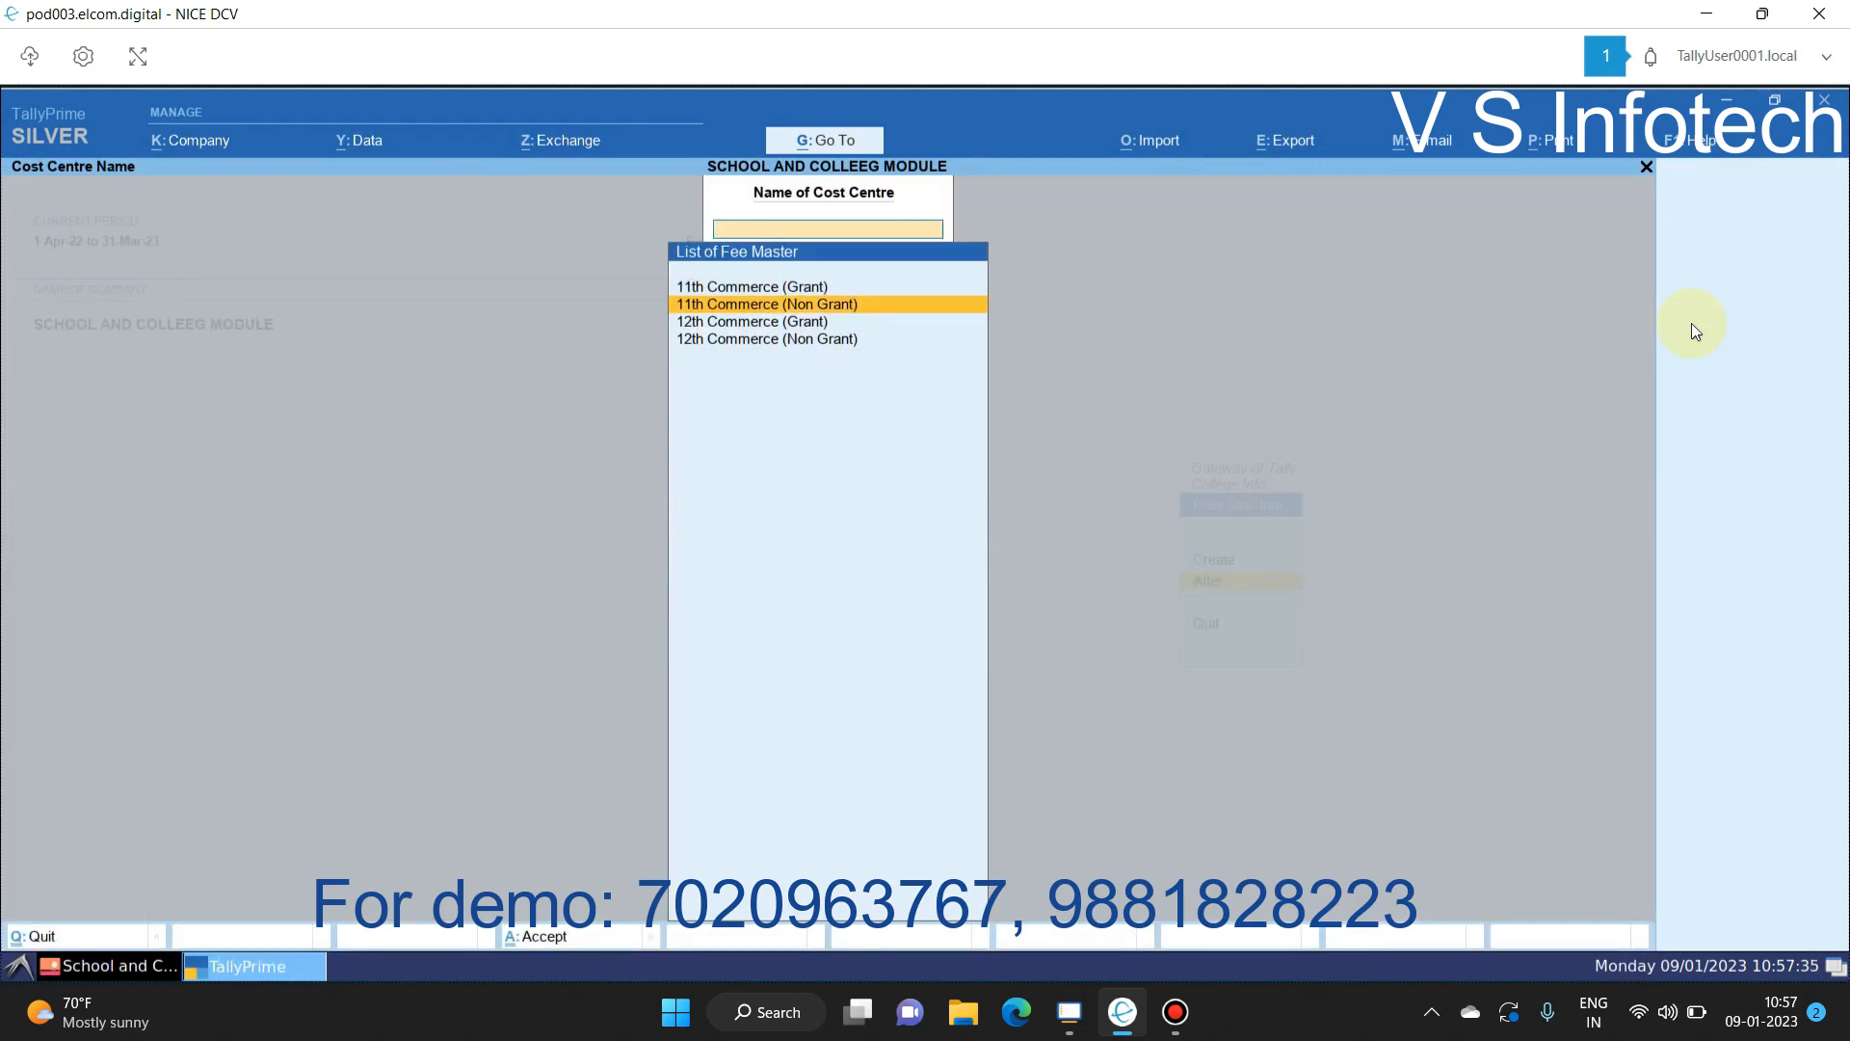
pyautogui.press('Down')
pyautogui.press('Down')
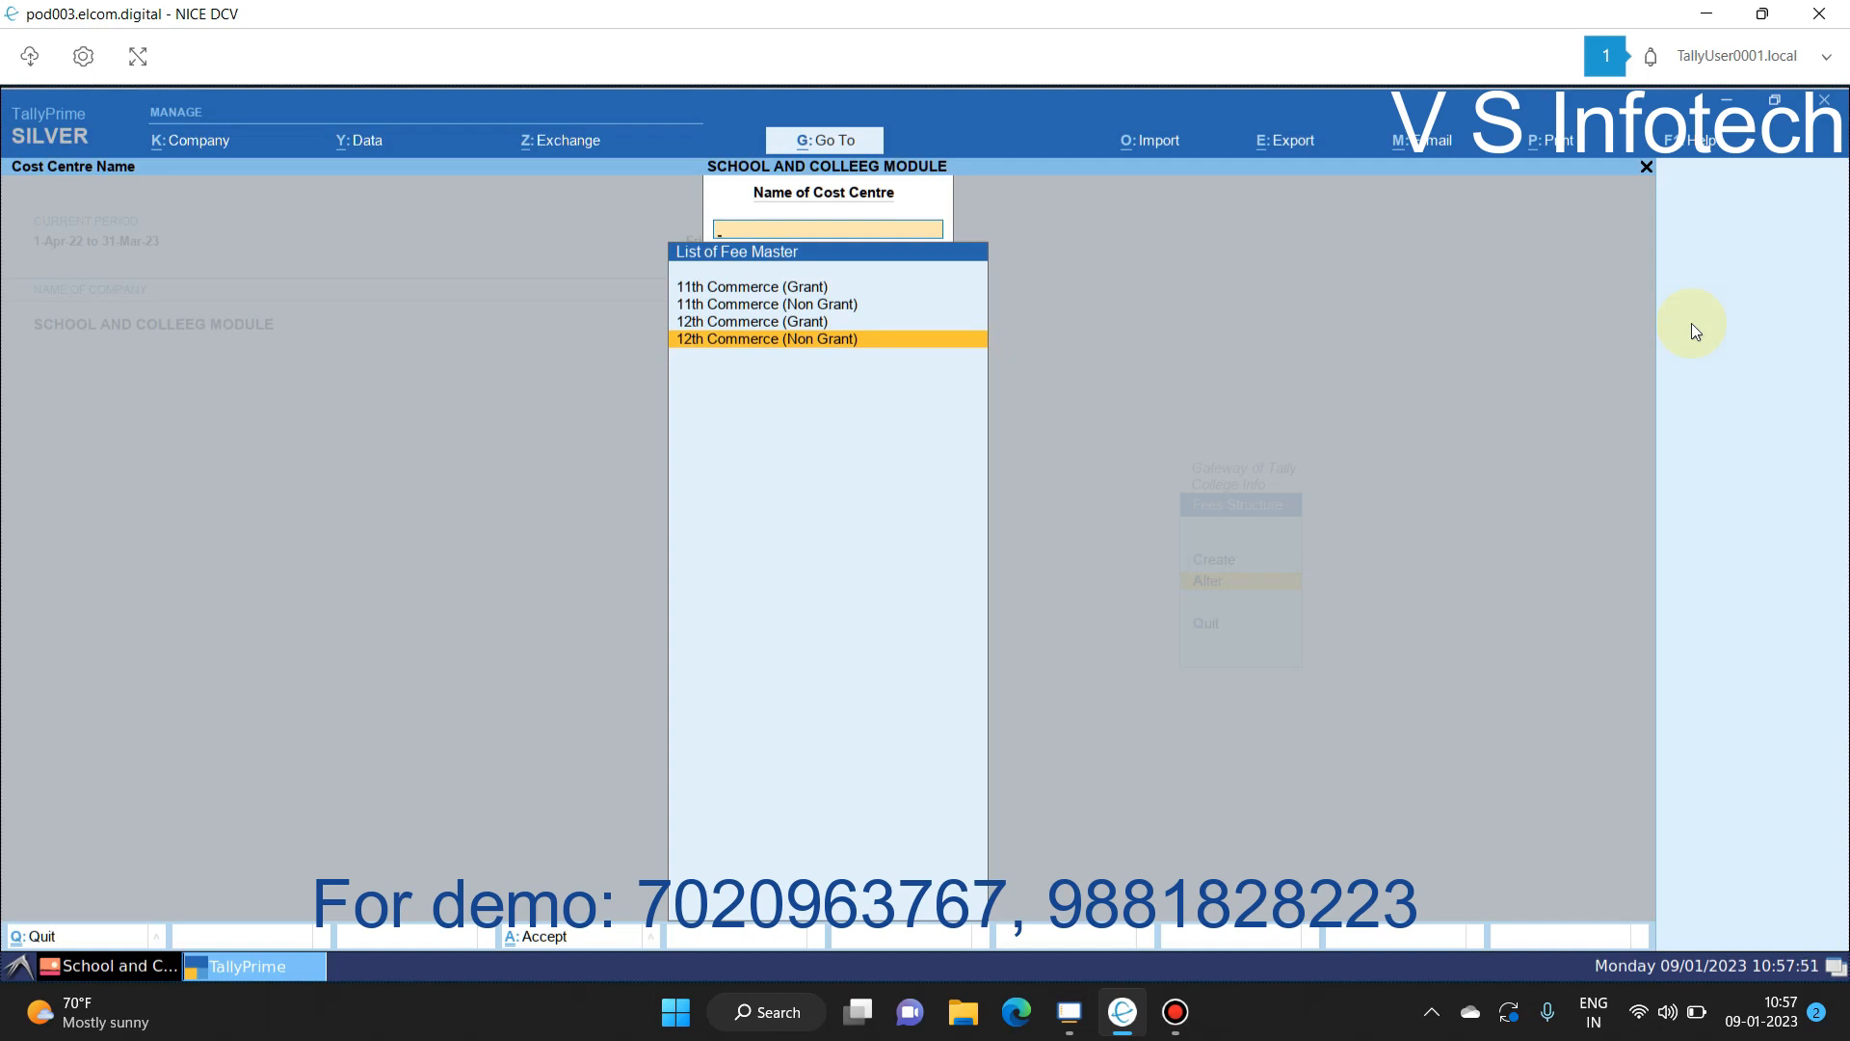
pyautogui.press('Up')
pyautogui.press('Up')
pyautogui.press('Up')
pyautogui.press('Return')
# Step: Set Set/Alter Details to Yes for 1-Apr-22, review the 11th Commerce (Grant) fee amounts, and save
pyautogui.press('Return')
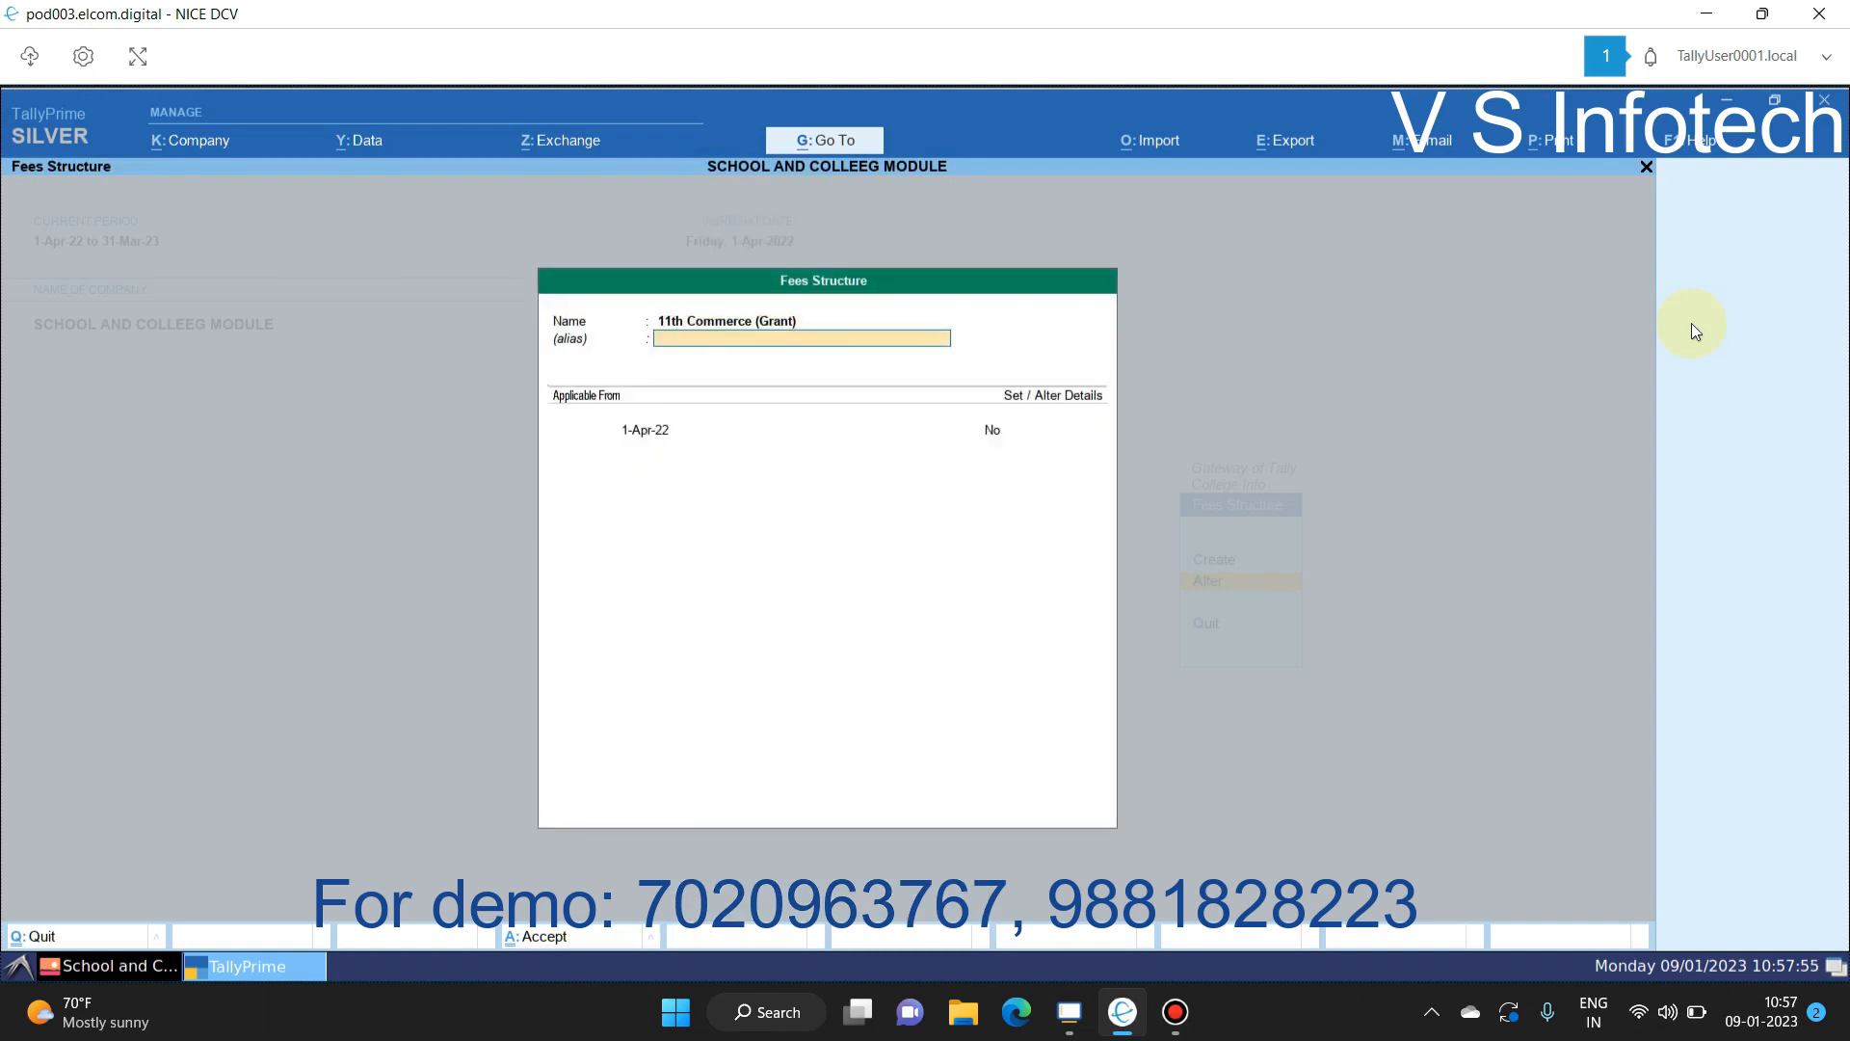
pyautogui.press('Return')
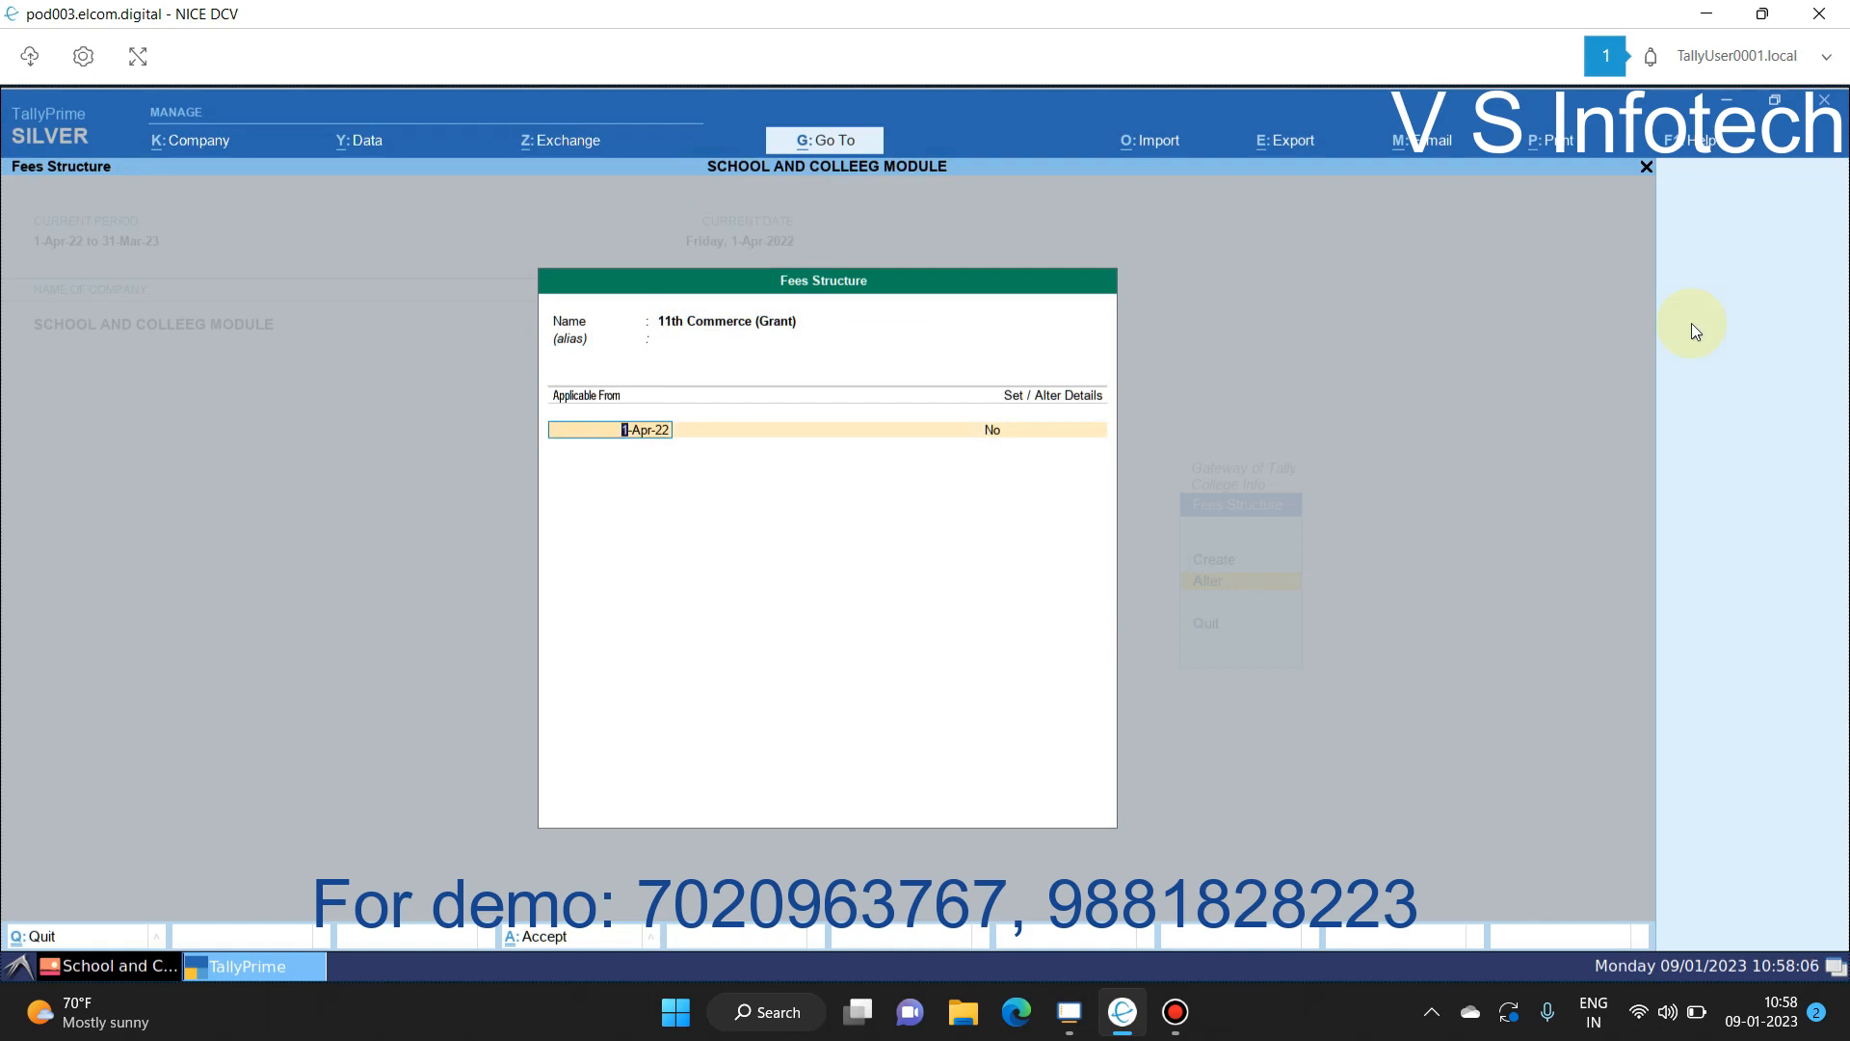
pyautogui.press('Return')
pyautogui.write('y')
pyautogui.press('Return')
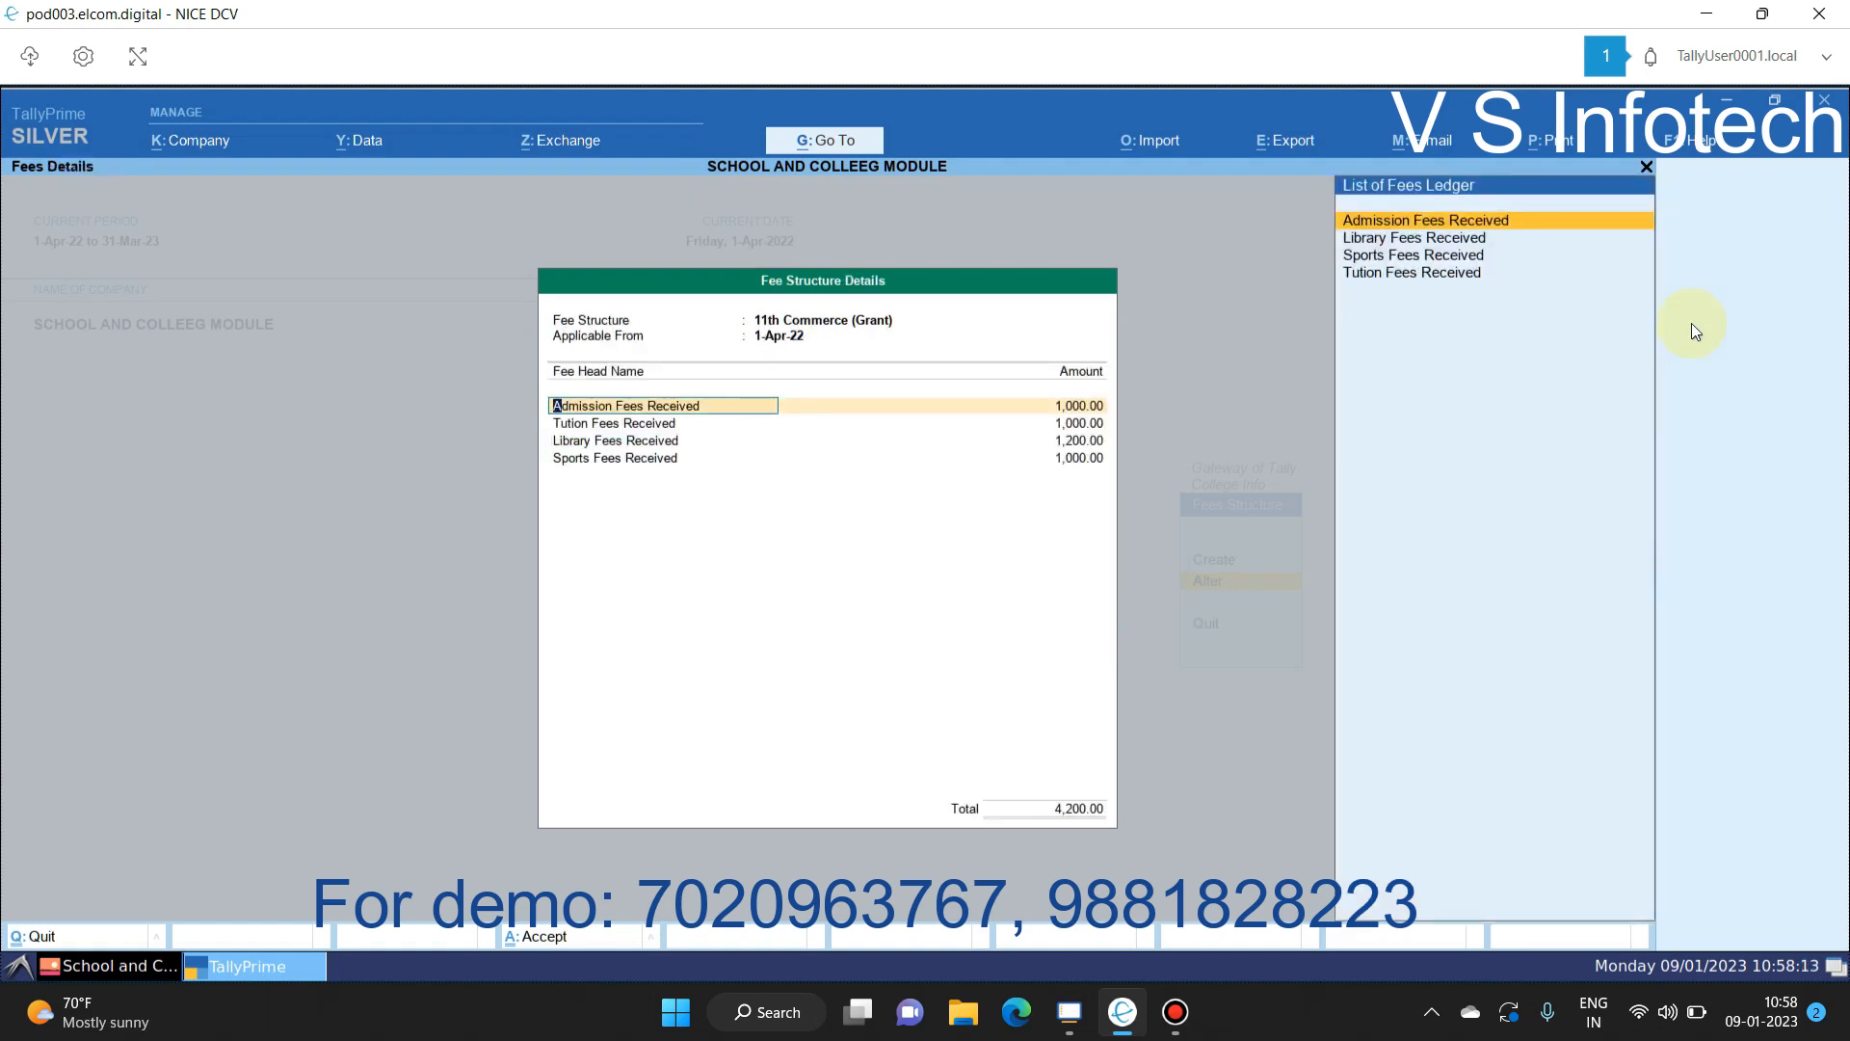
pyautogui.press('Return')
pyautogui.press('Return')
pyautogui.press('Return')
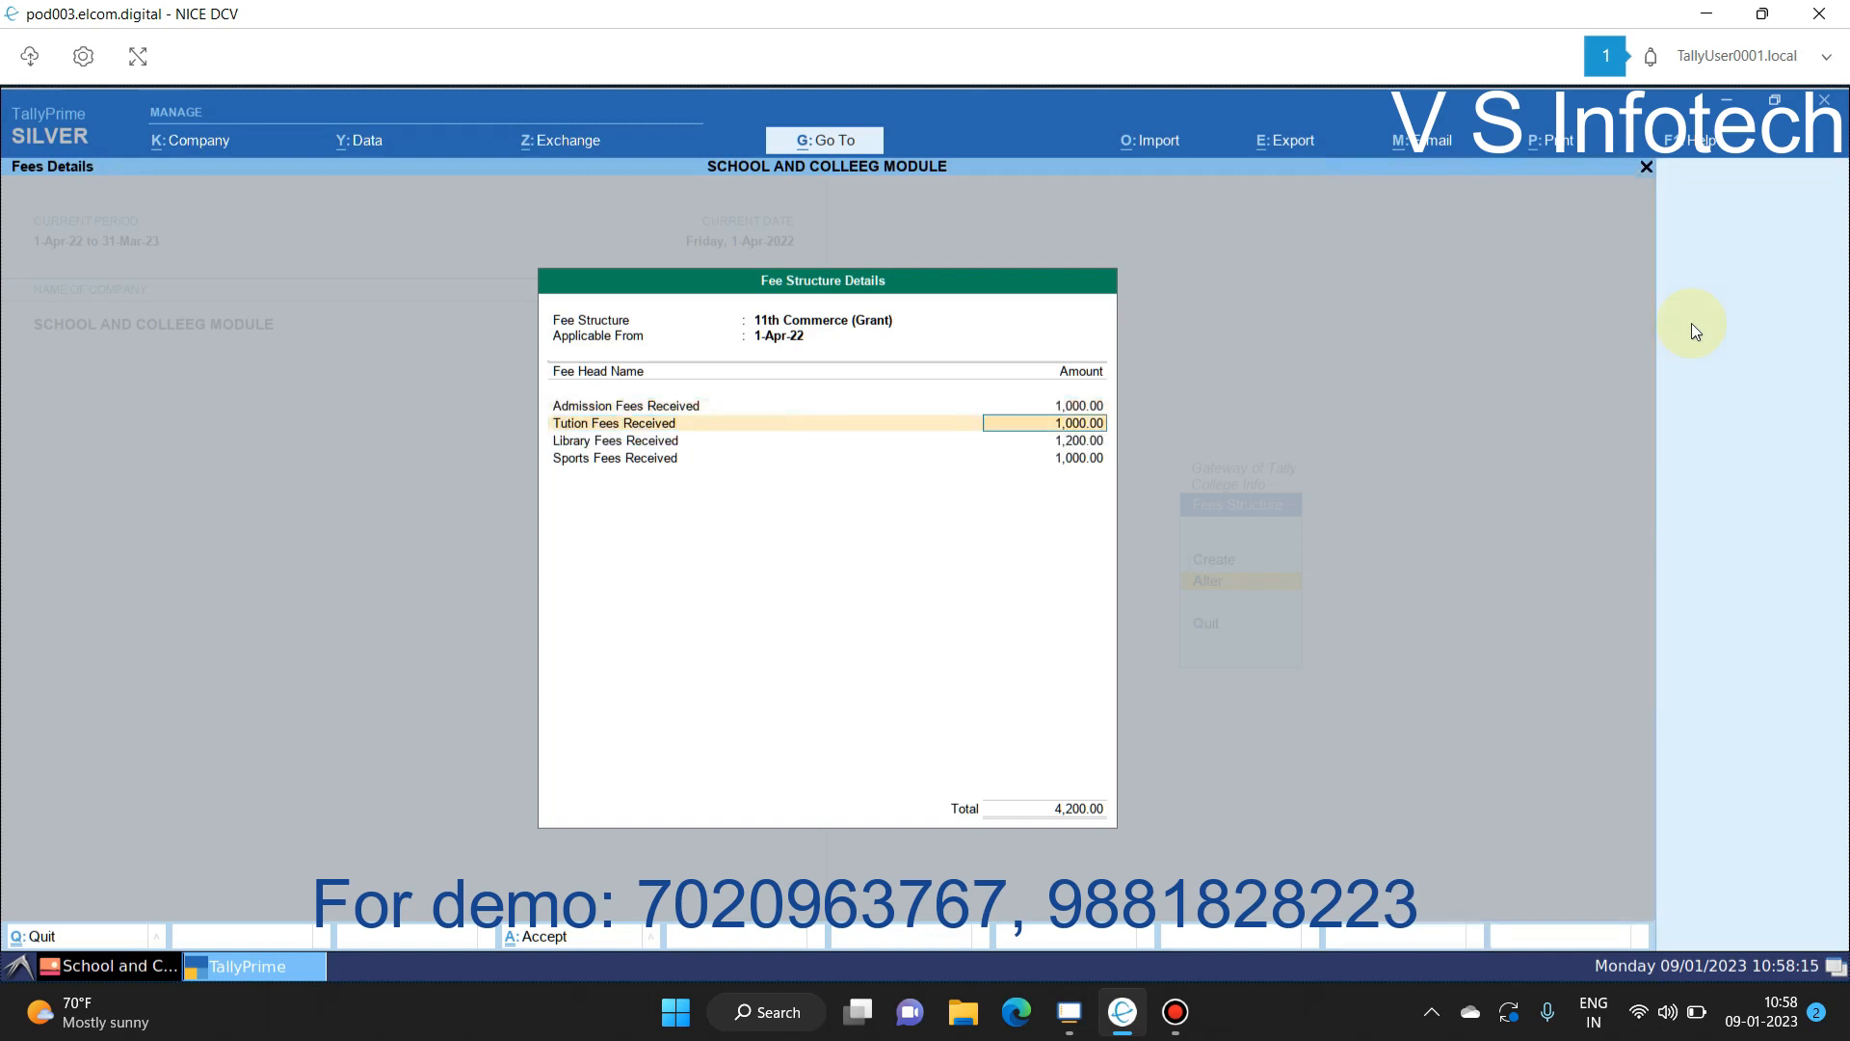
pyautogui.press('Return')
pyautogui.press('Return')
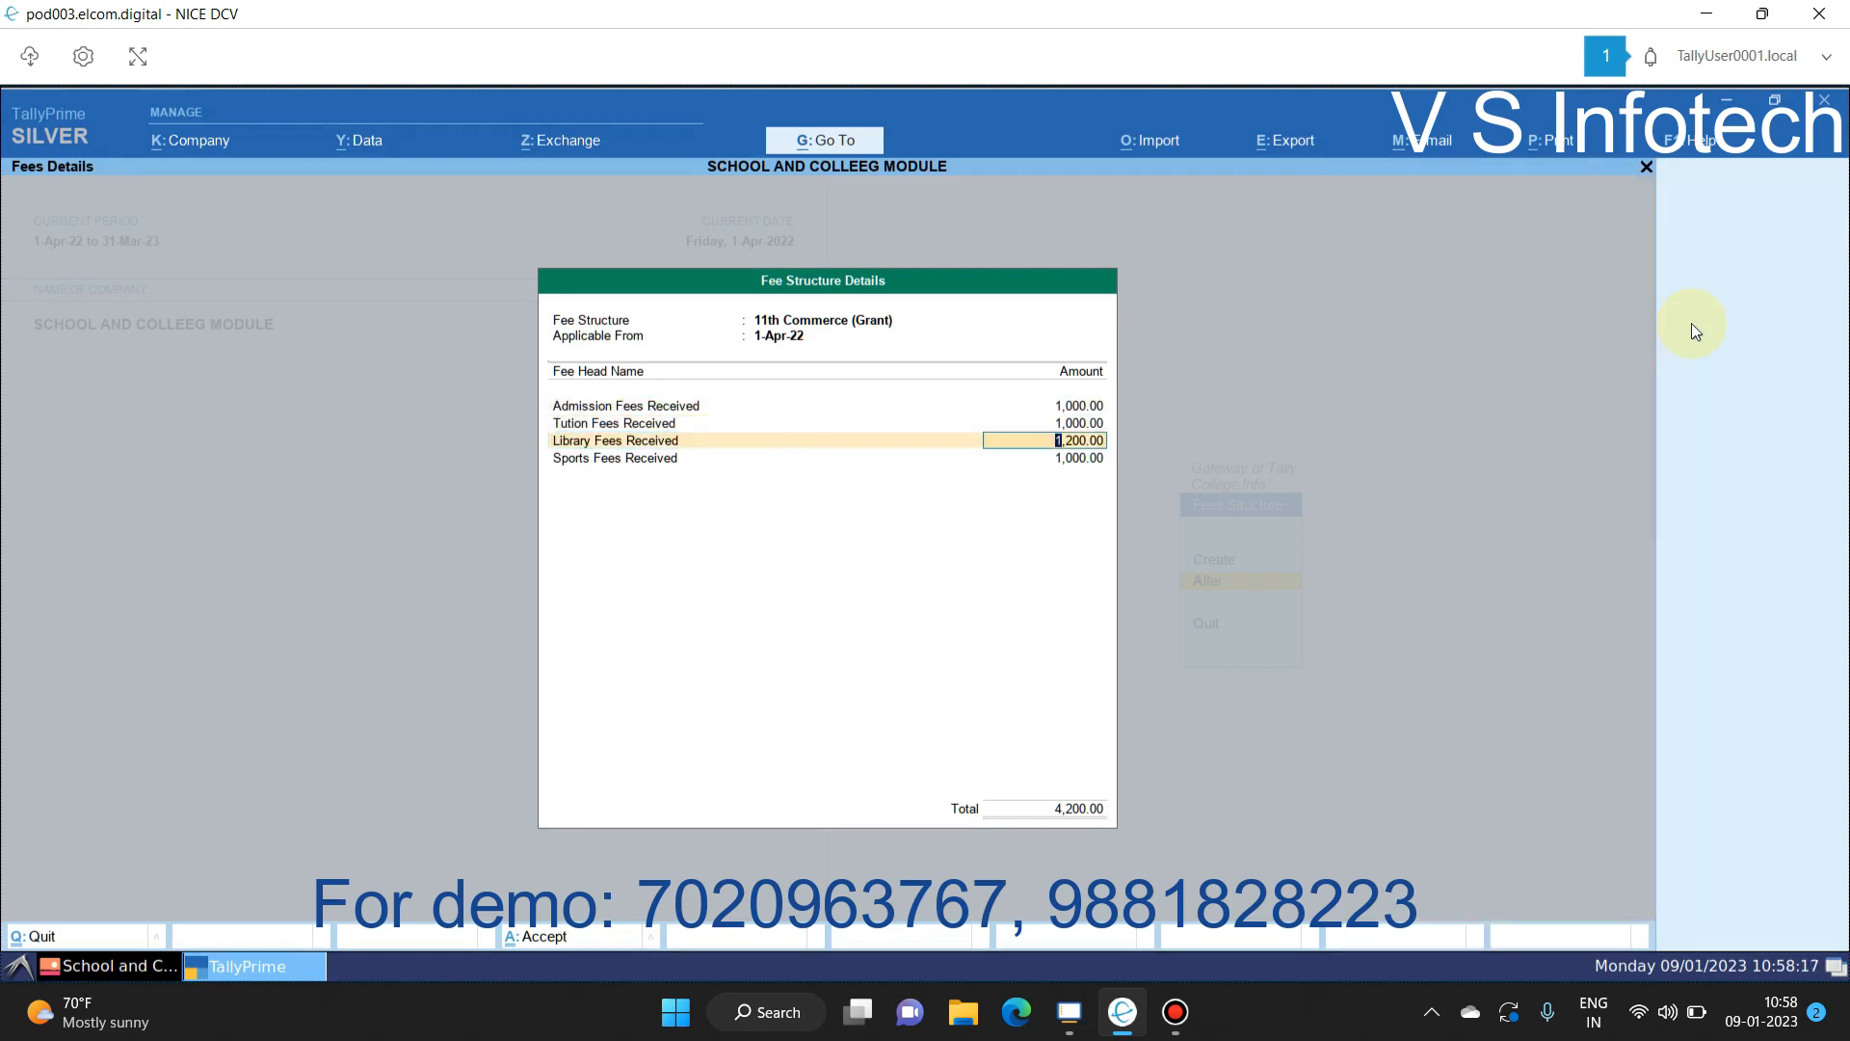
pyautogui.press('Return')
pyautogui.press('Return')
pyautogui.press('Return')
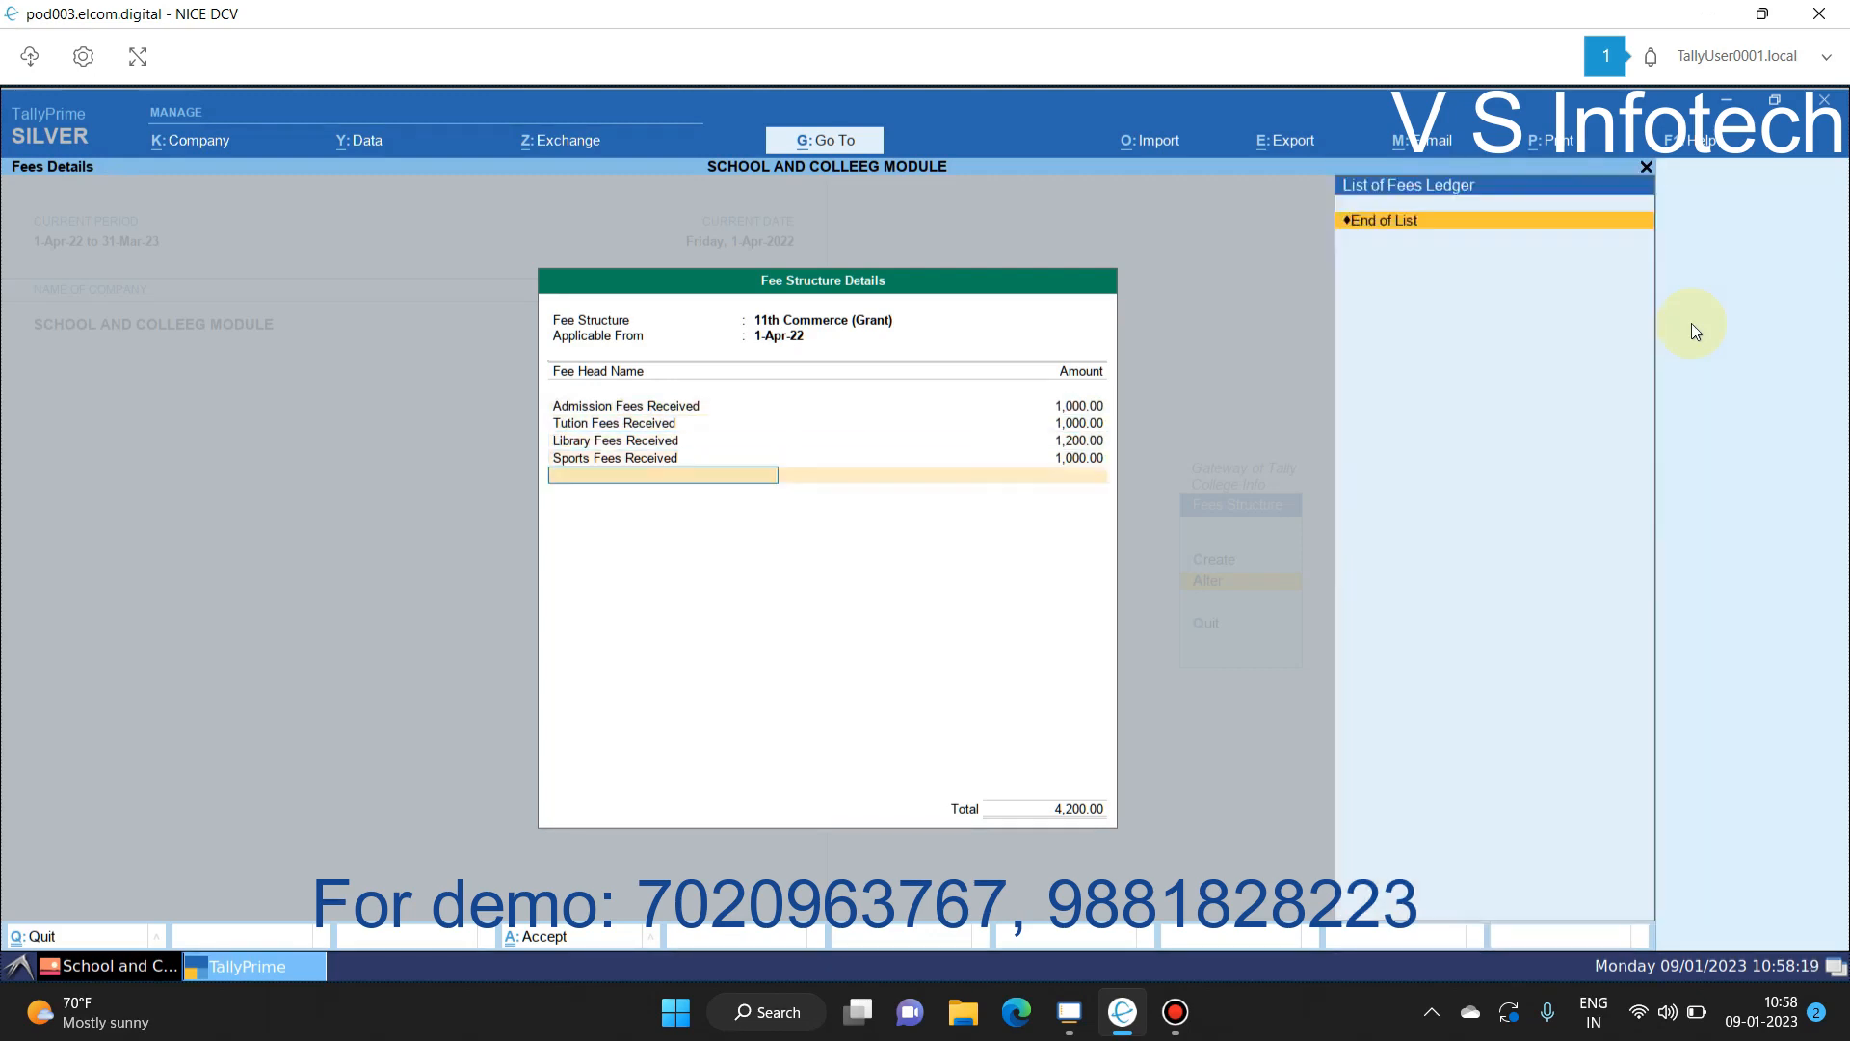
pyautogui.press('Return')
pyautogui.press('Return')
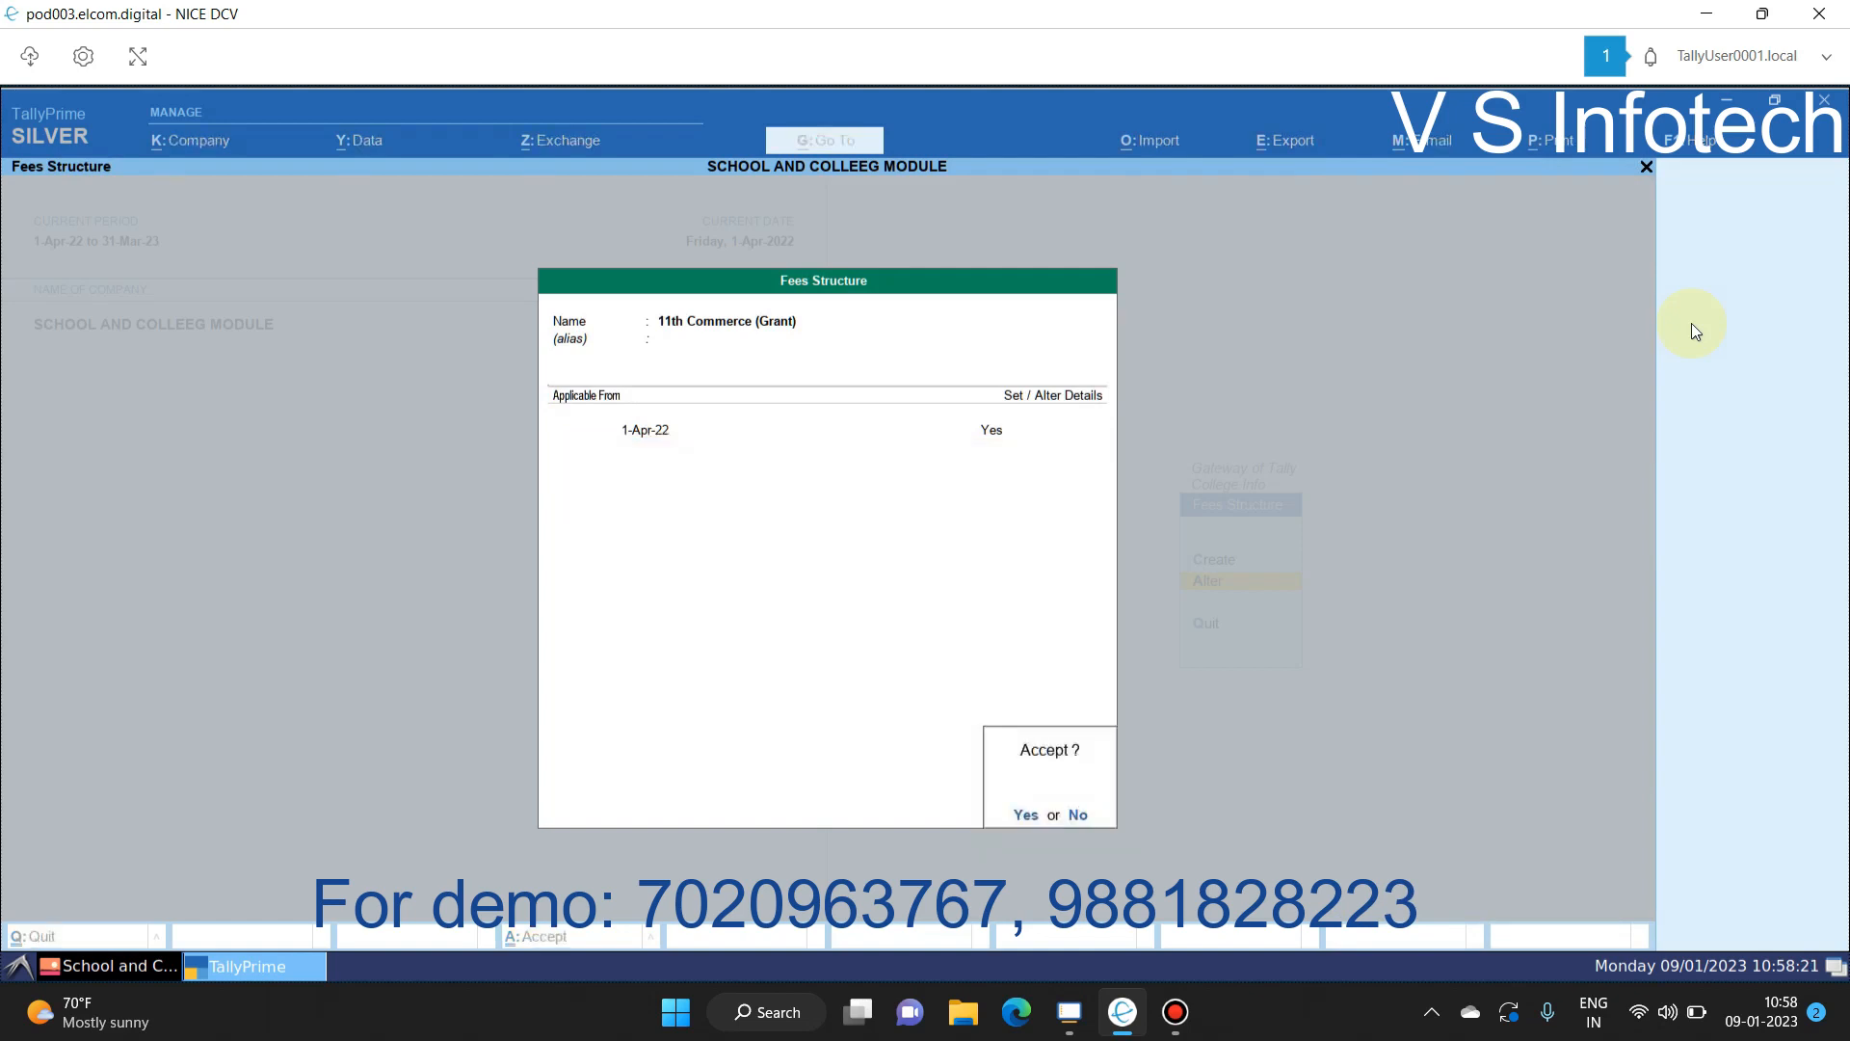
pyautogui.press('Return')
pyautogui.press('Down')
# Step: Review and save the 11th Commerce (Non Grant) fee structure totalling 18,500.00
pyautogui.press('Return')
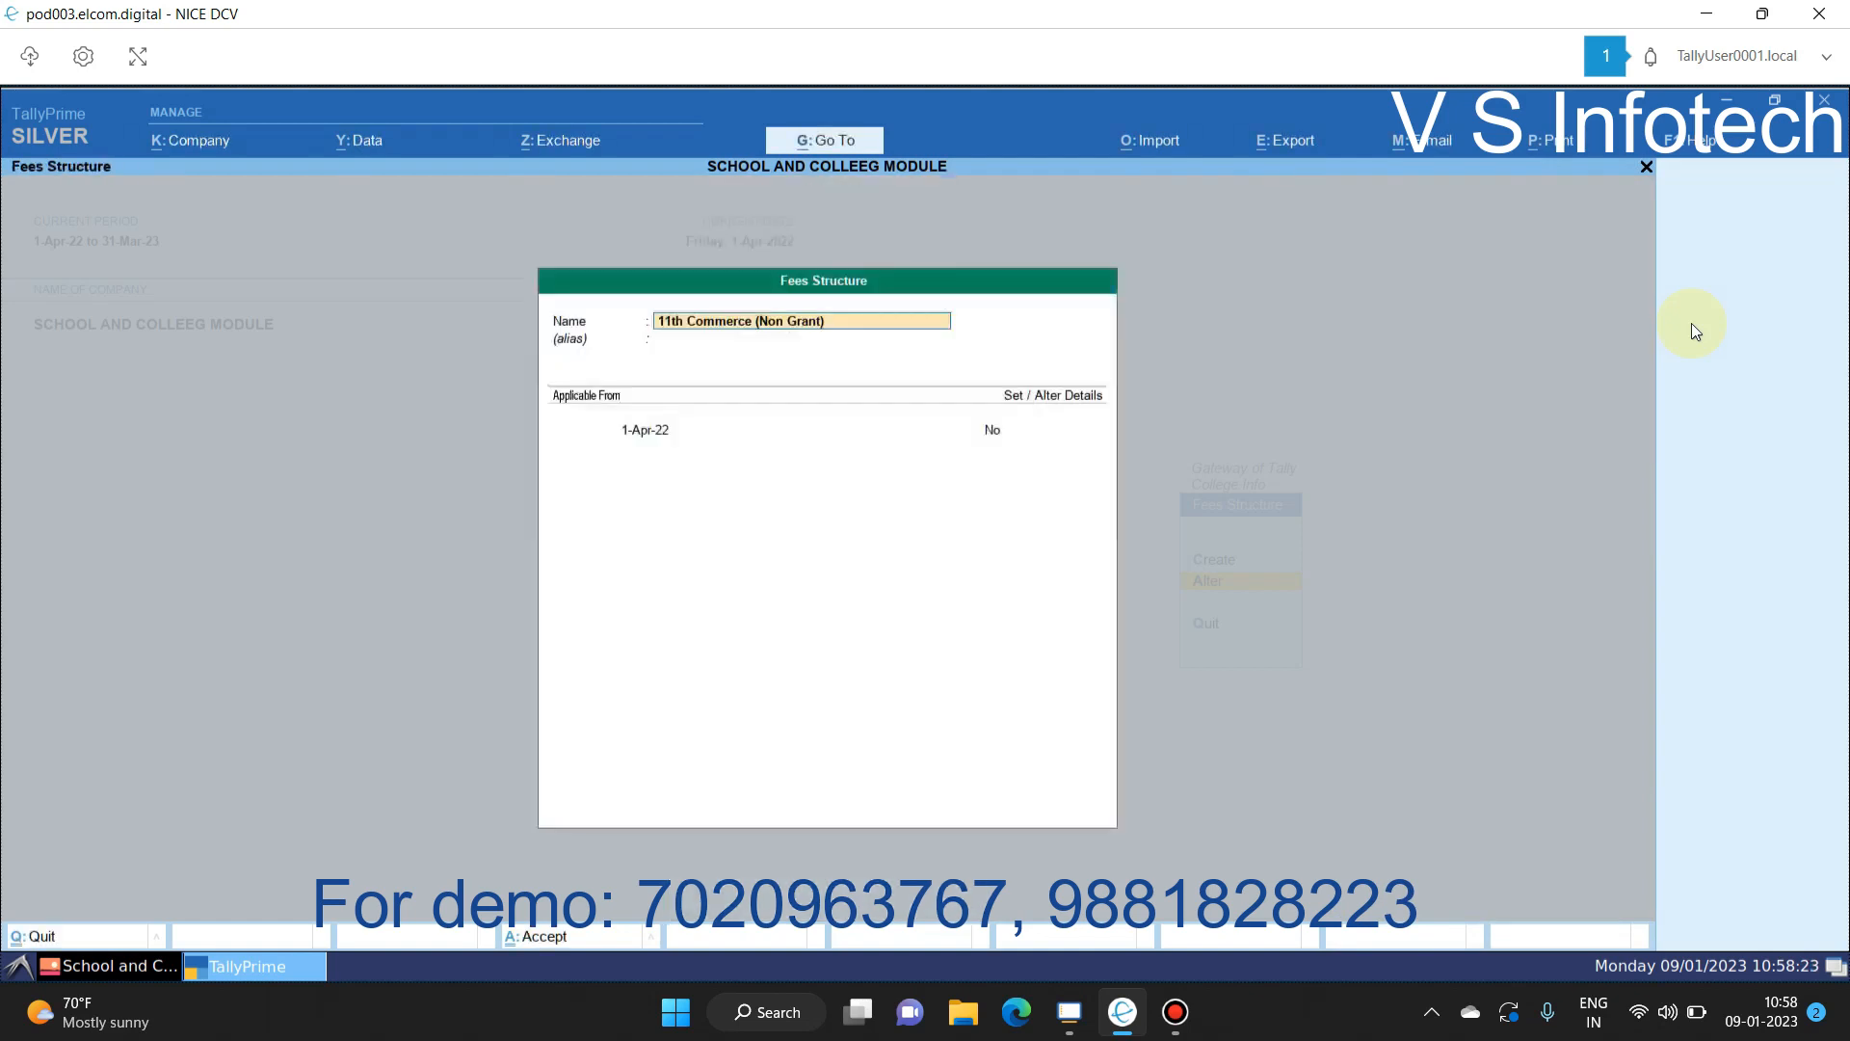
pyautogui.press('Return')
pyautogui.press('Return')
pyautogui.press('Return')
pyautogui.write('y')
pyautogui.press('Return')
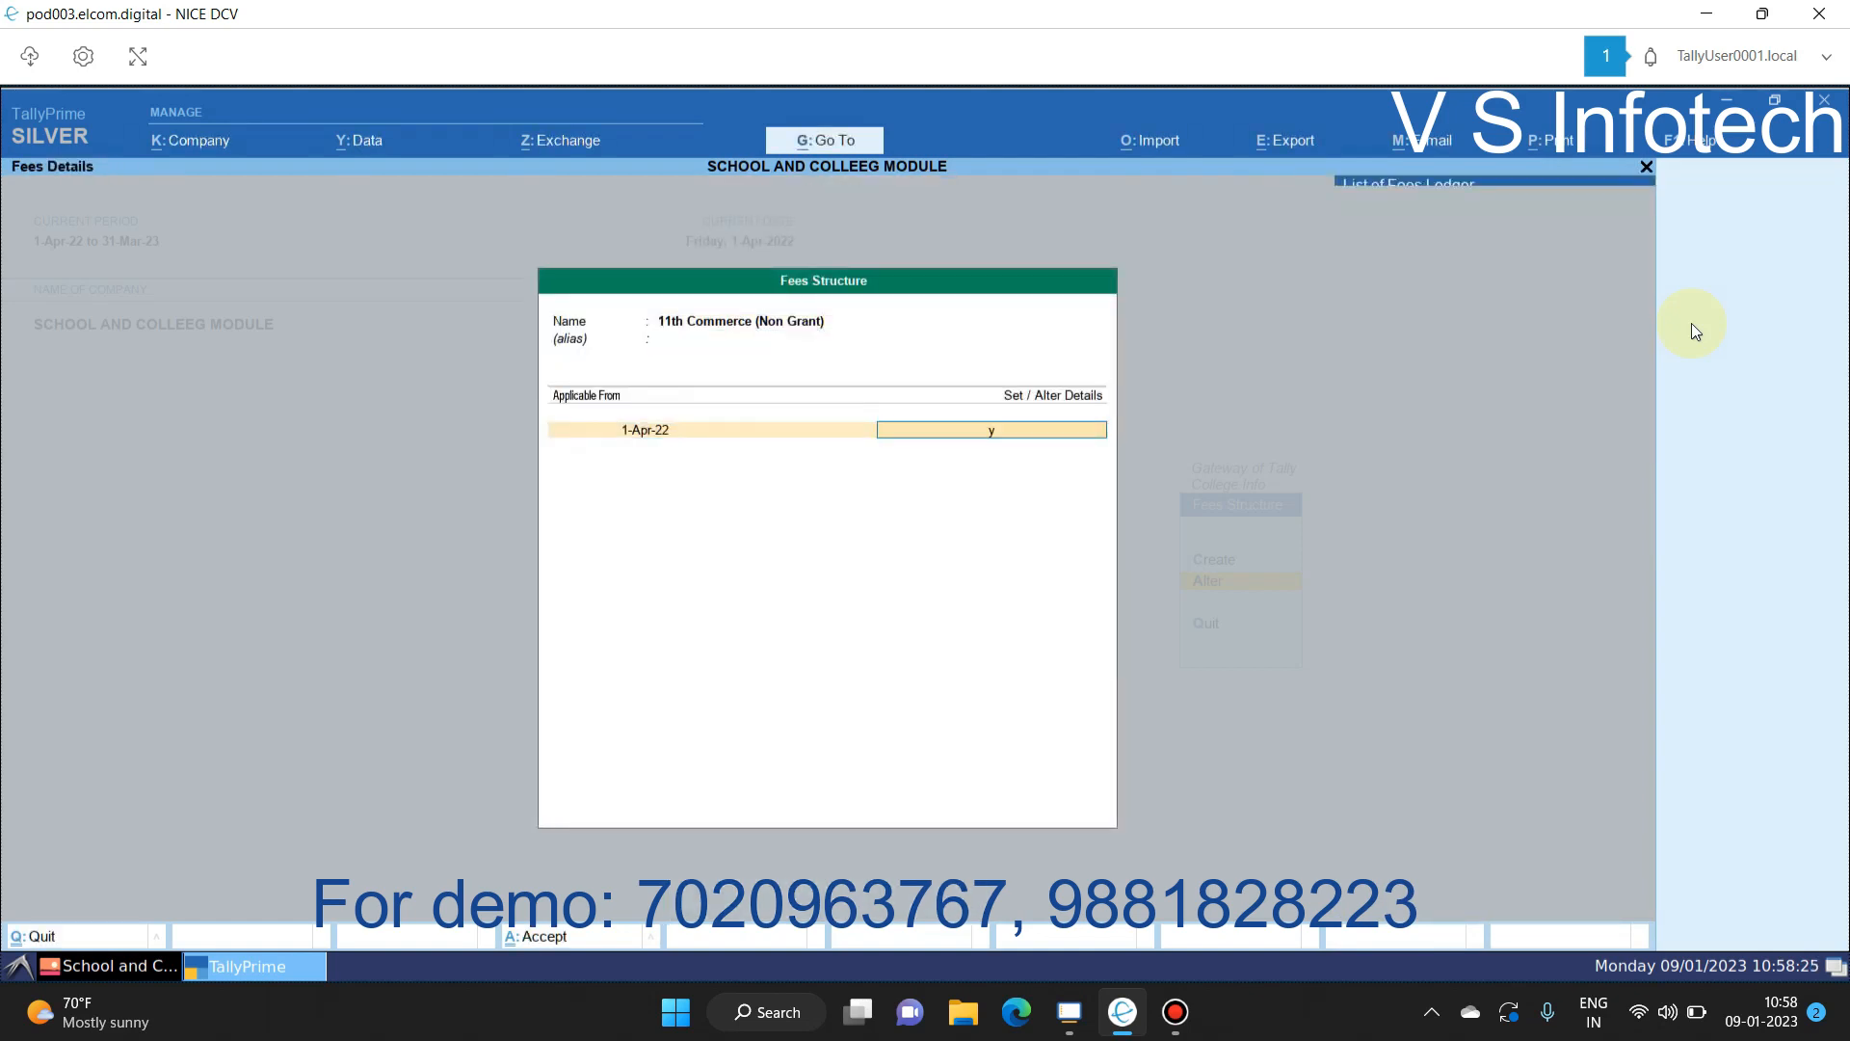
pyautogui.press('Return')
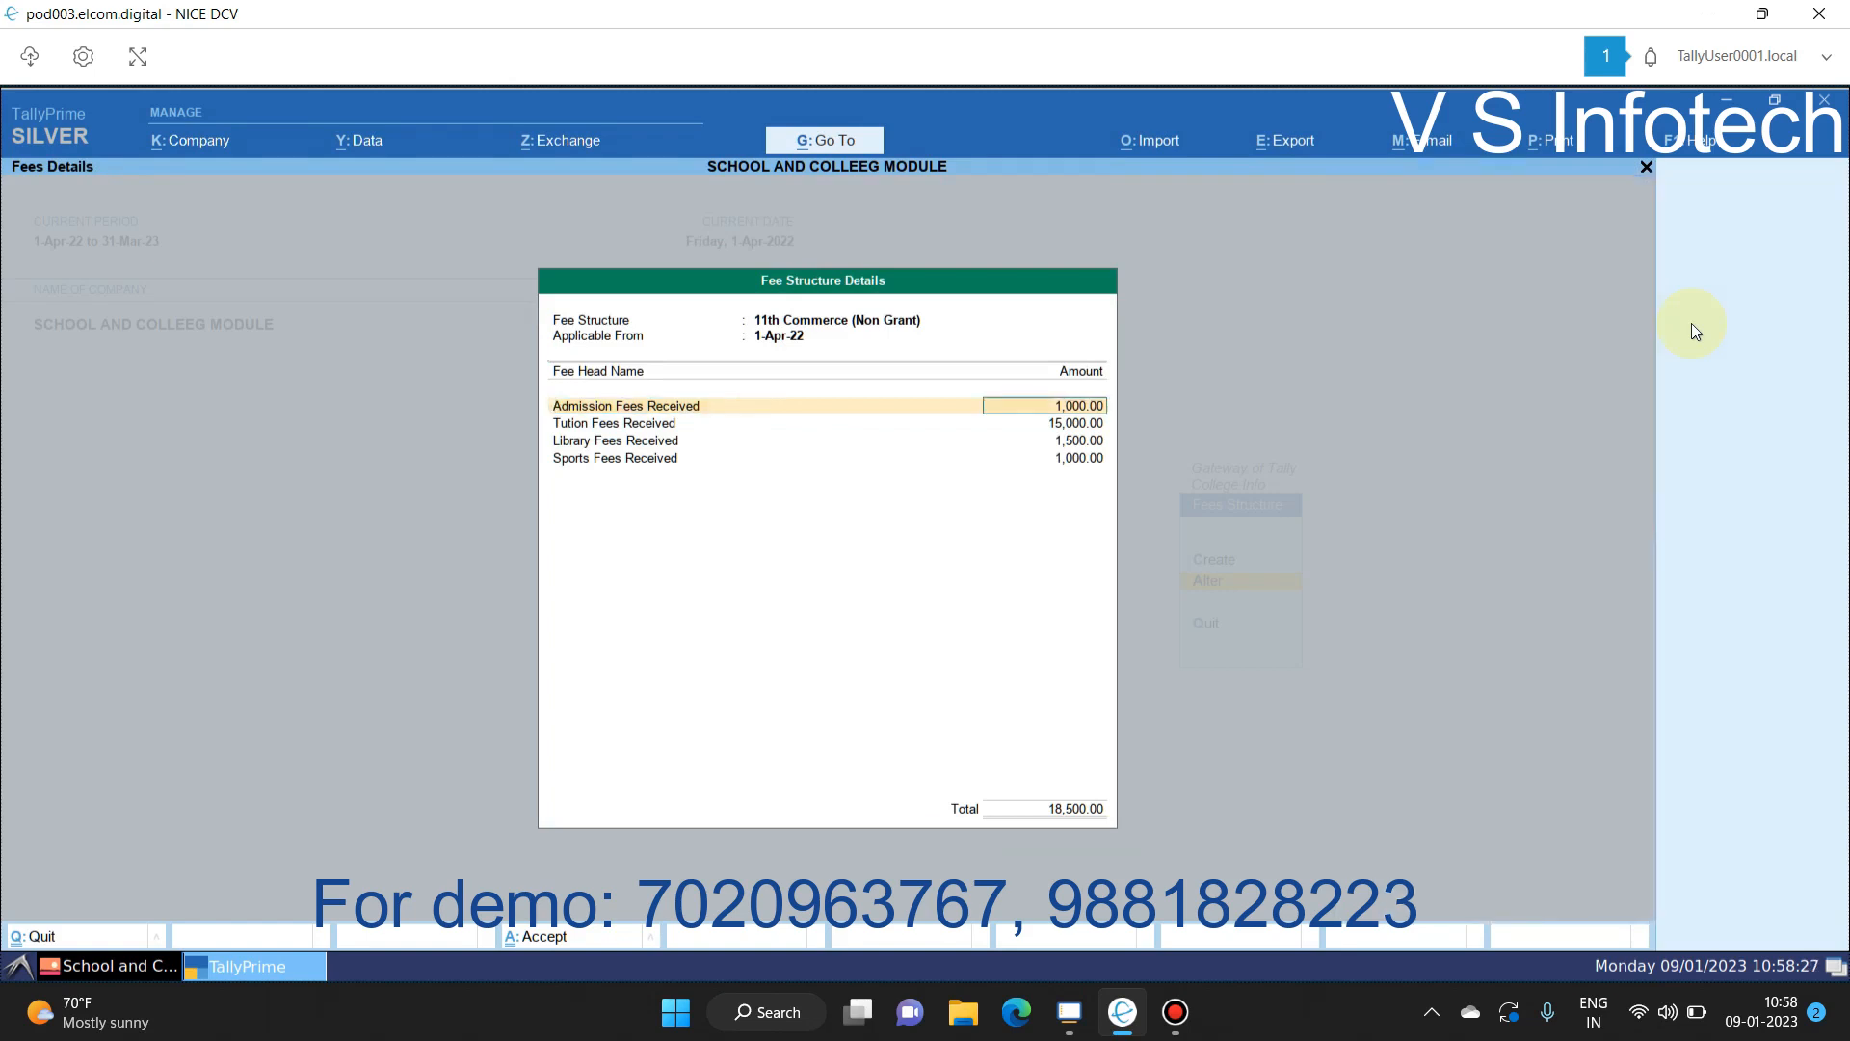
pyautogui.press('Return')
pyautogui.press('Return')
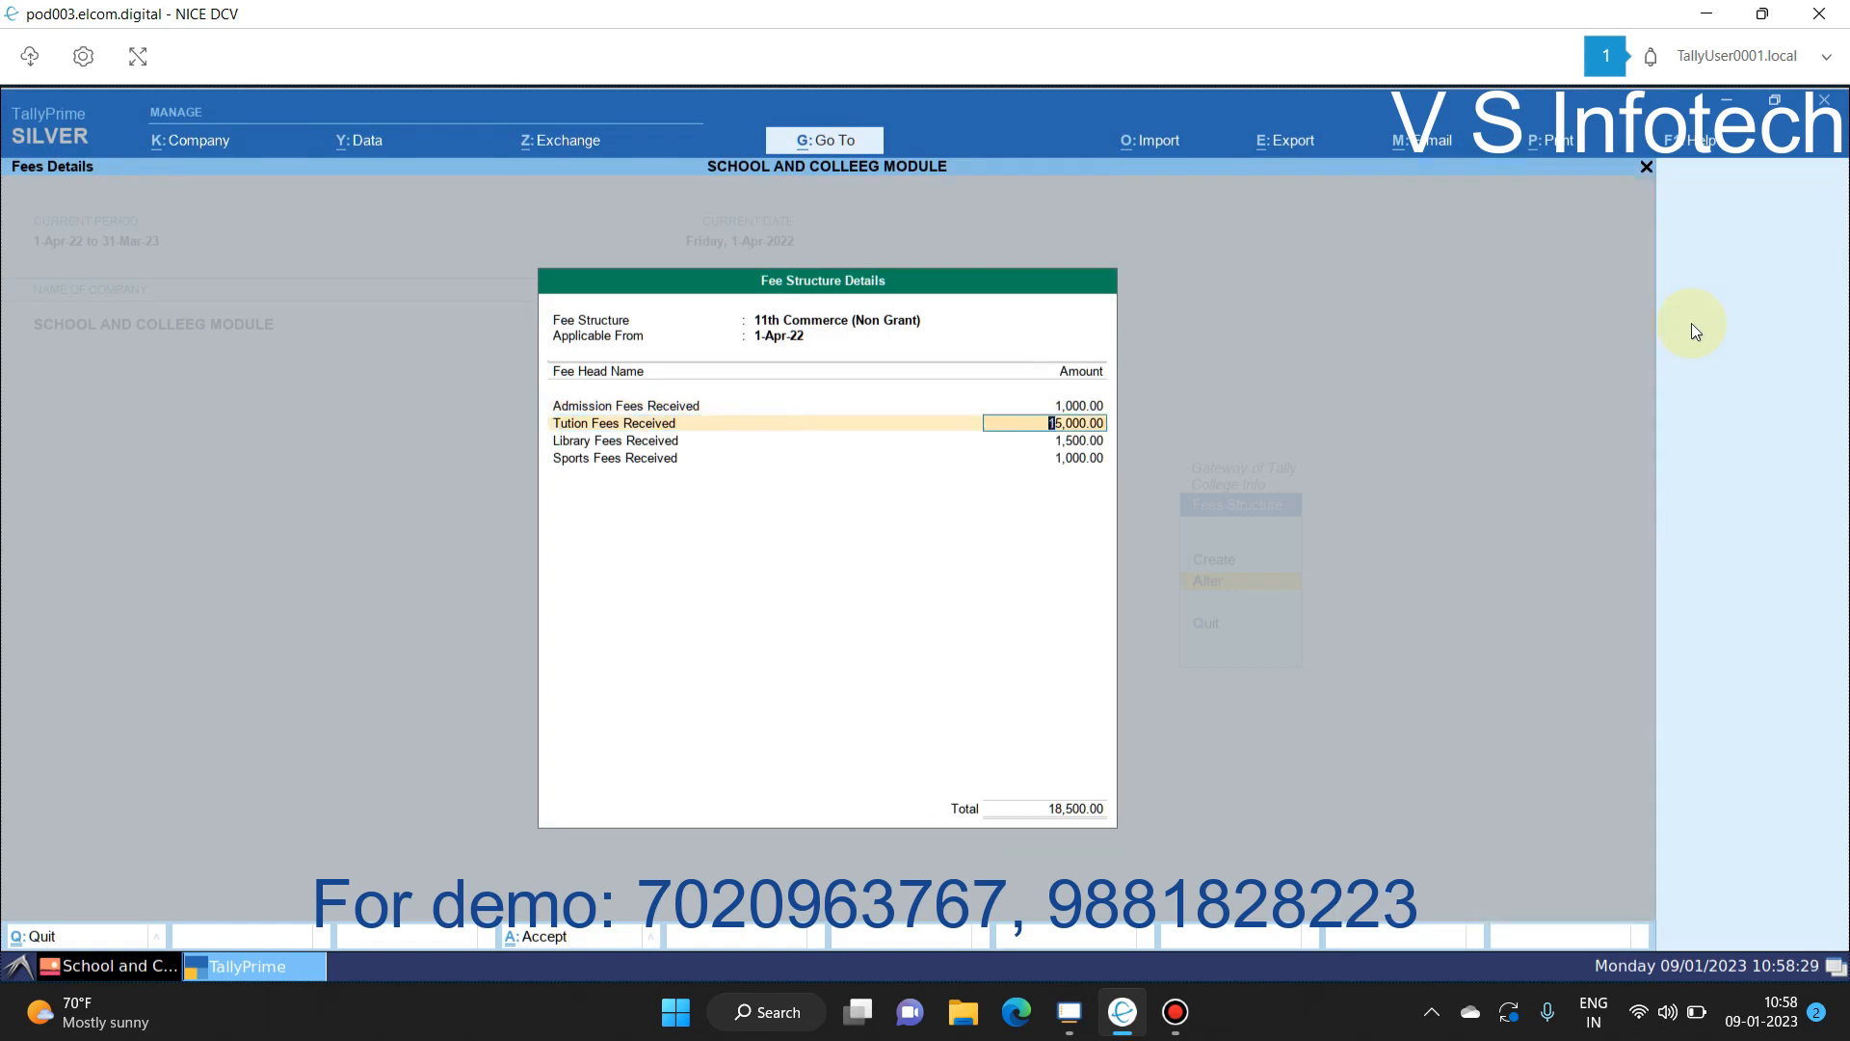
pyautogui.press('Return')
pyautogui.press('Return')
pyautogui.press('Return')
pyautogui.press('Return')
pyautogui.press('Return')
pyautogui.press('Return')
pyautogui.press('Return')
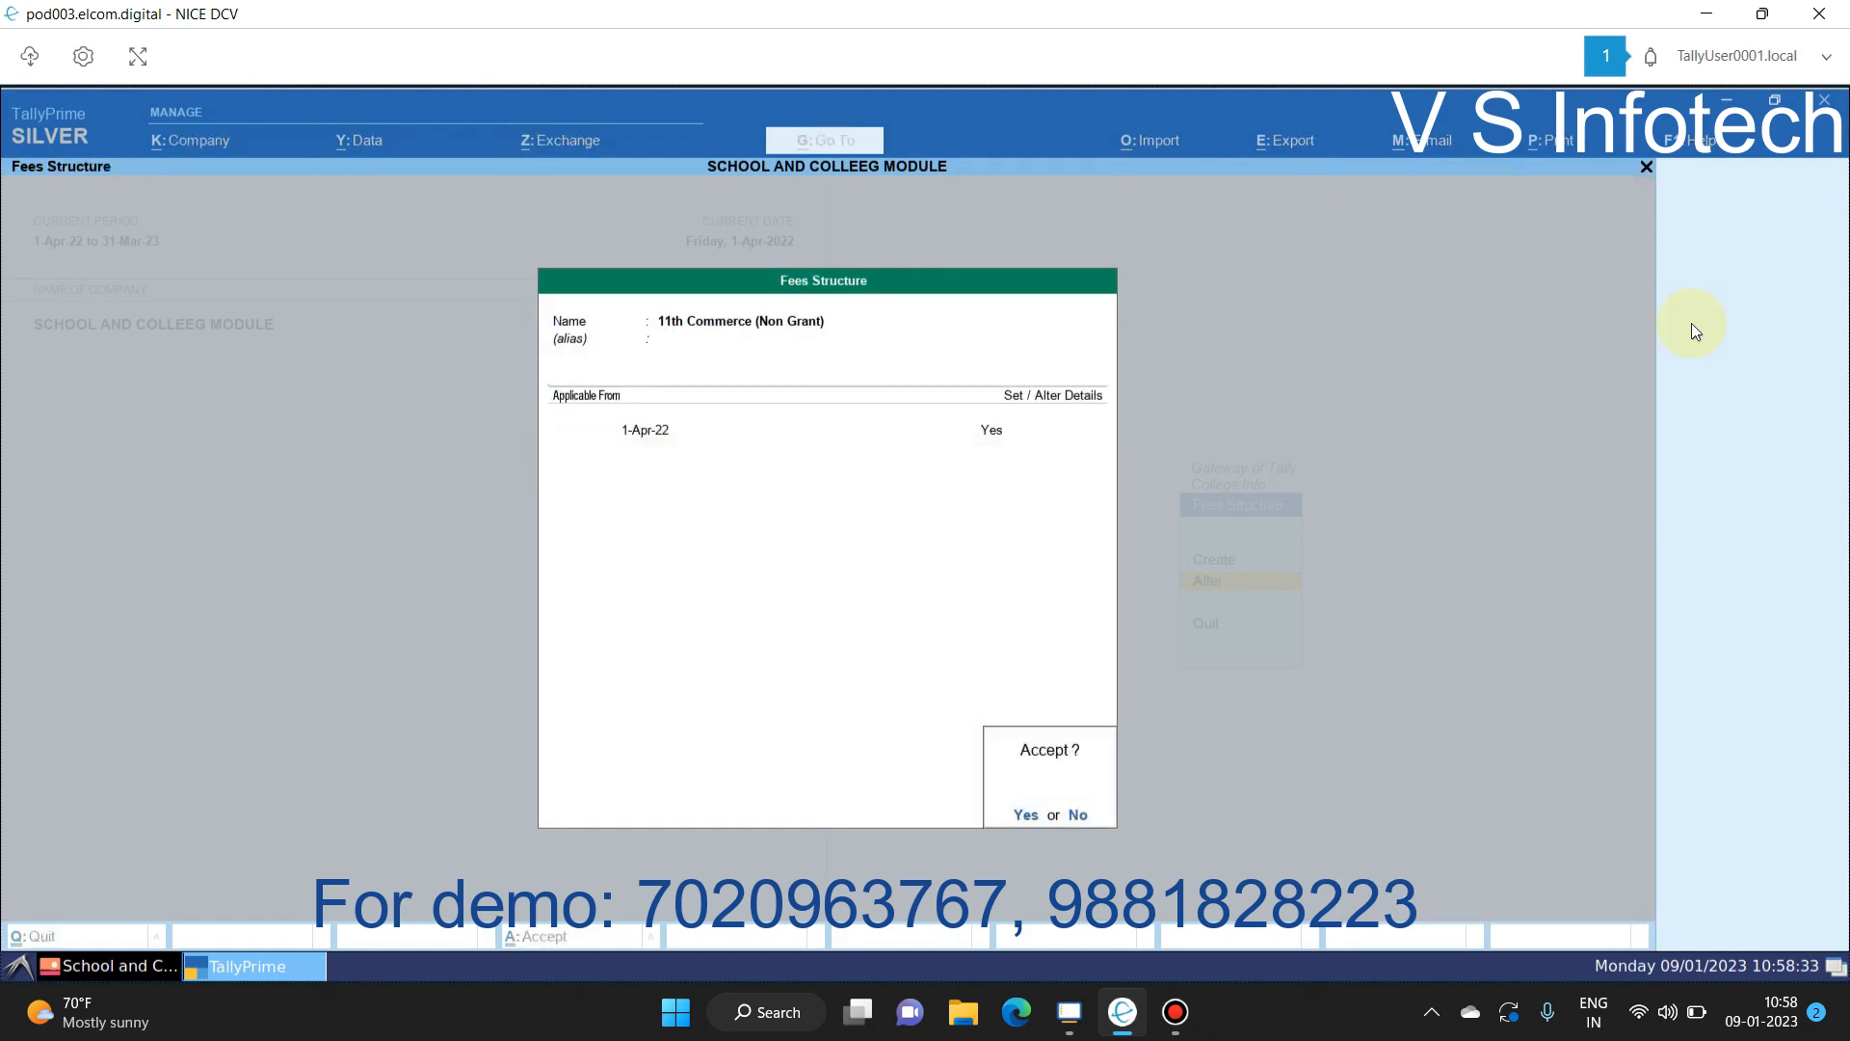
pyautogui.press('Return')
# Step: Browse the fee master list, then exit back to the College Info menu
pyautogui.press('Down')
pyautogui.press('Down')
pyautogui.press('Up')
pyautogui.press('Down')
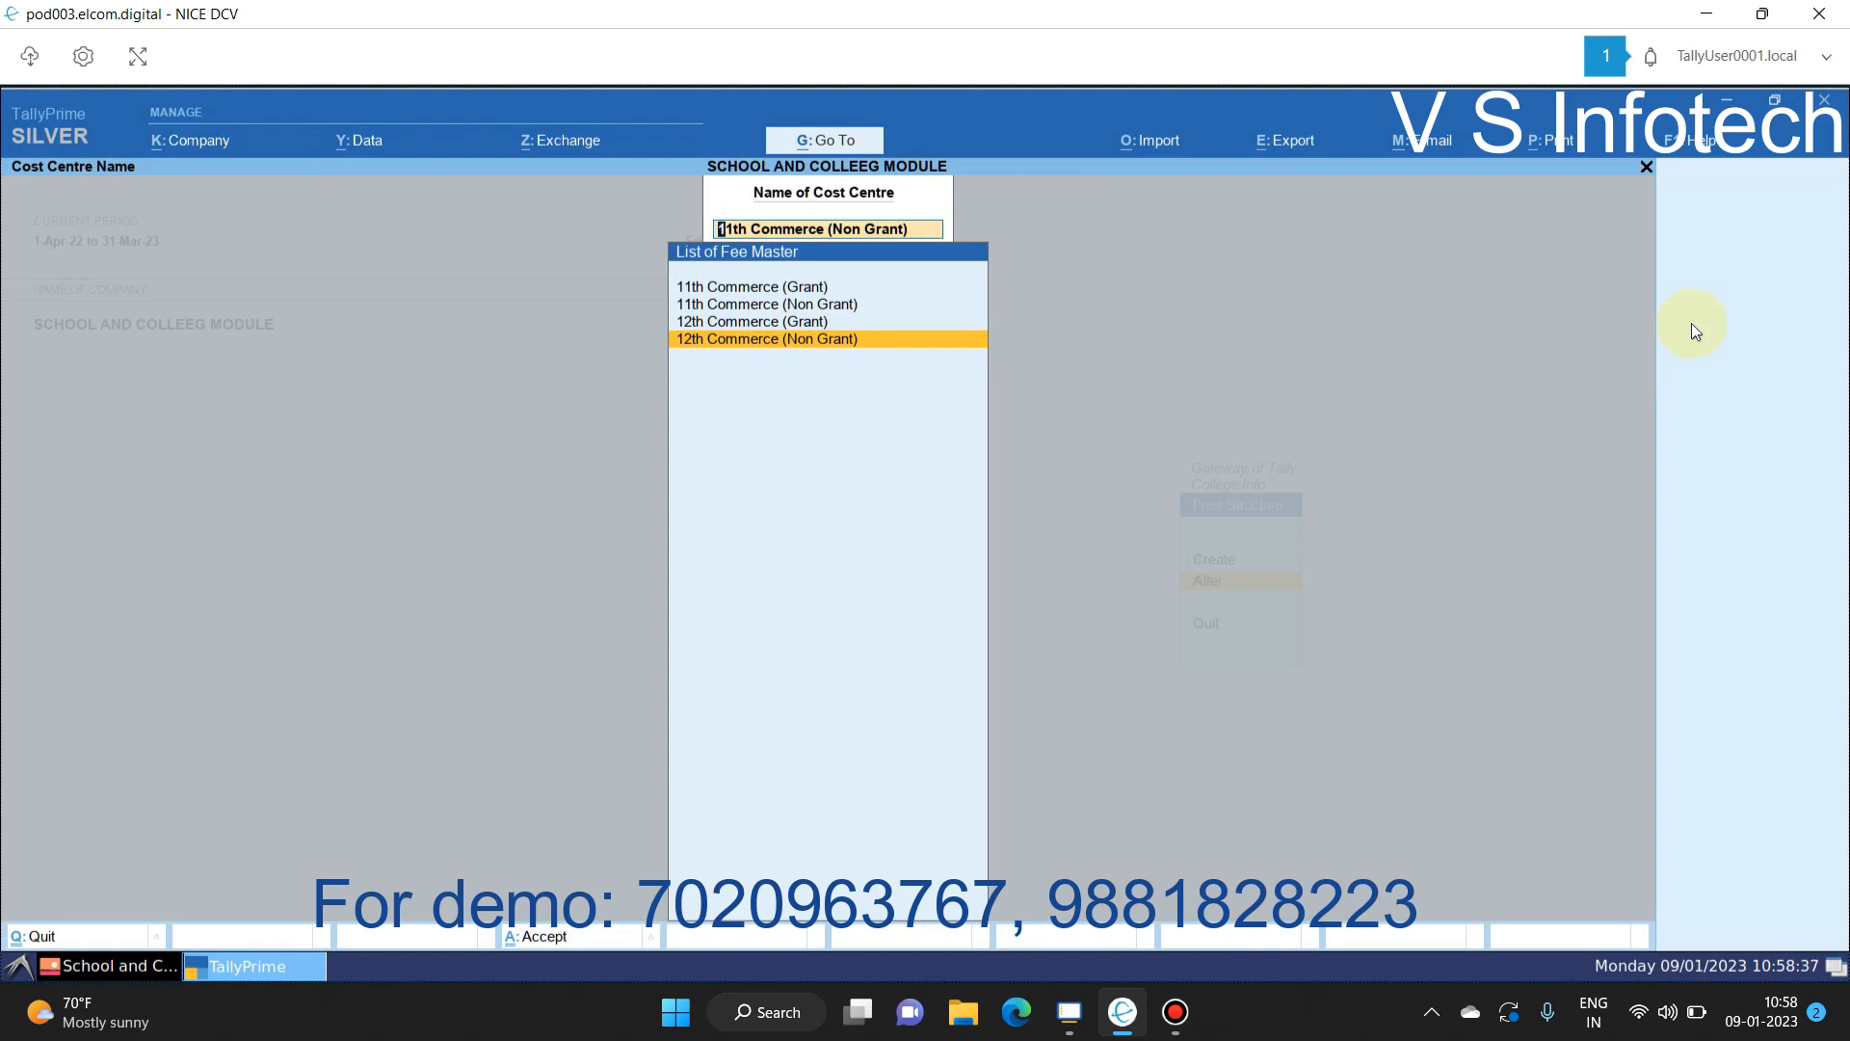
pyautogui.press('Home')
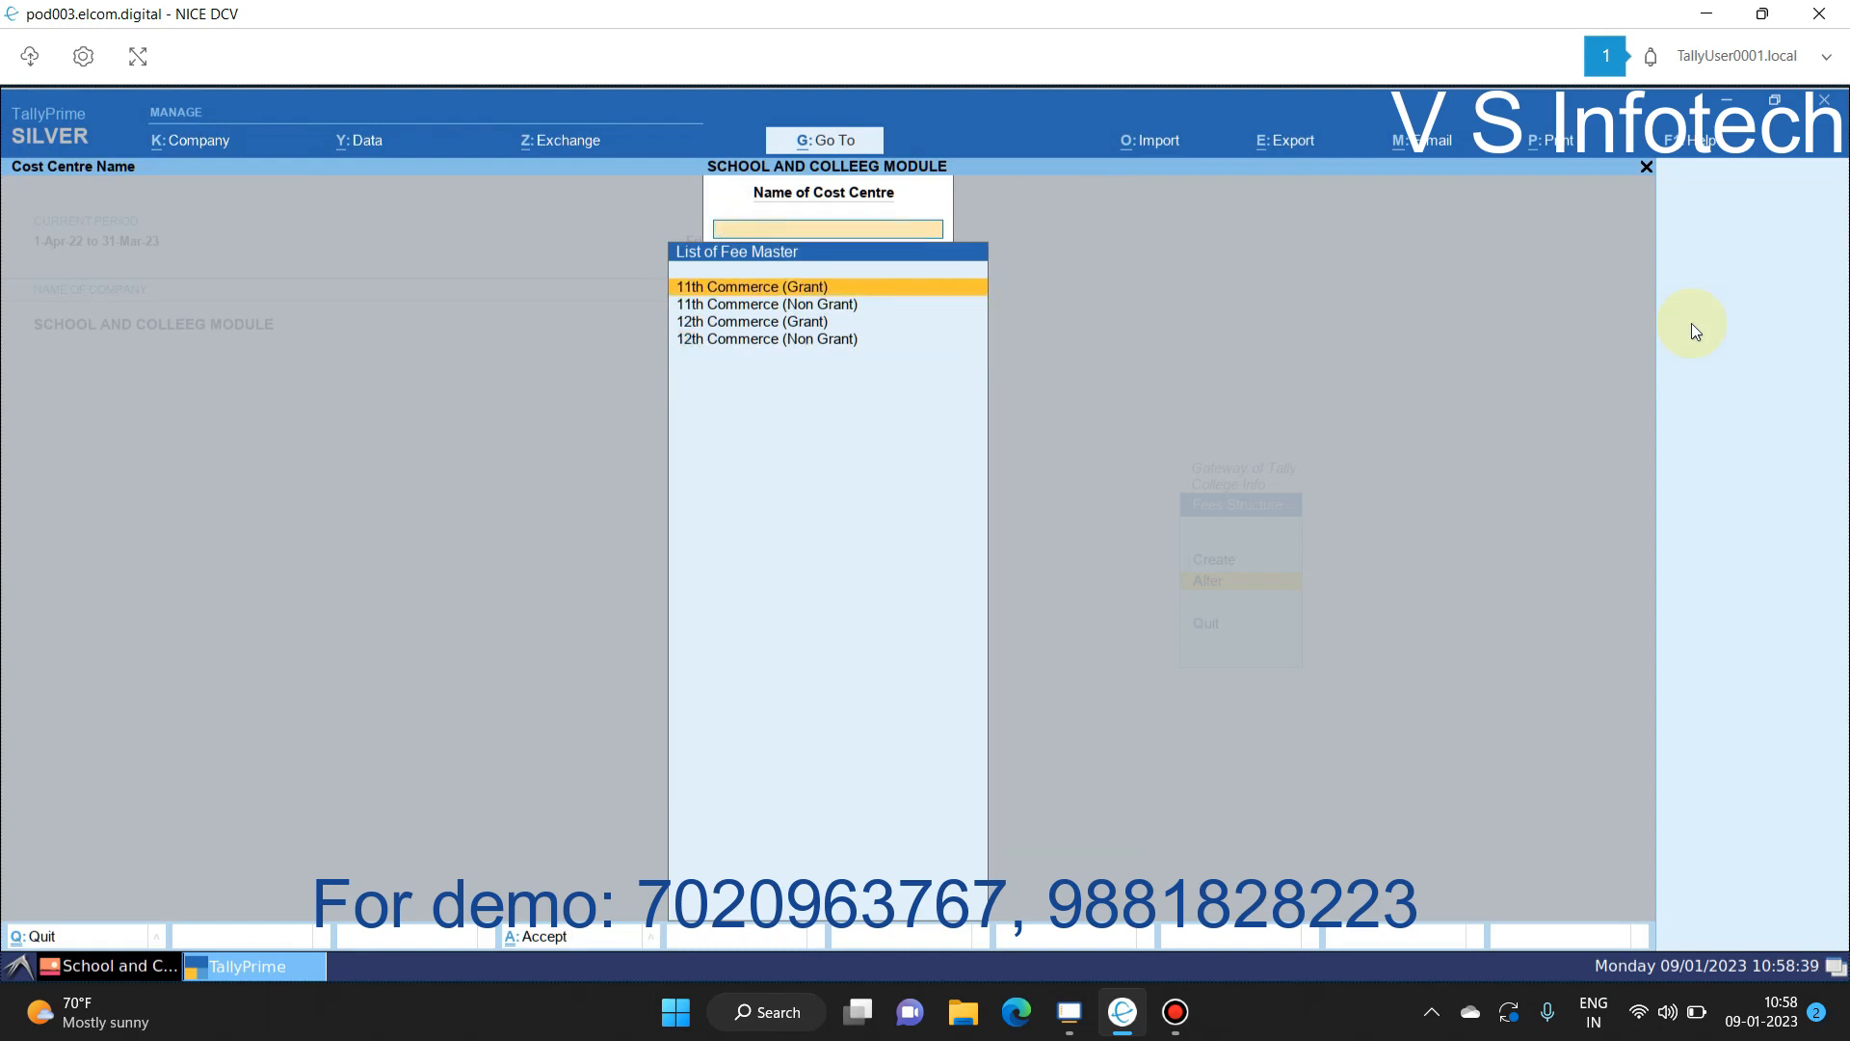
pyautogui.press('Escape')
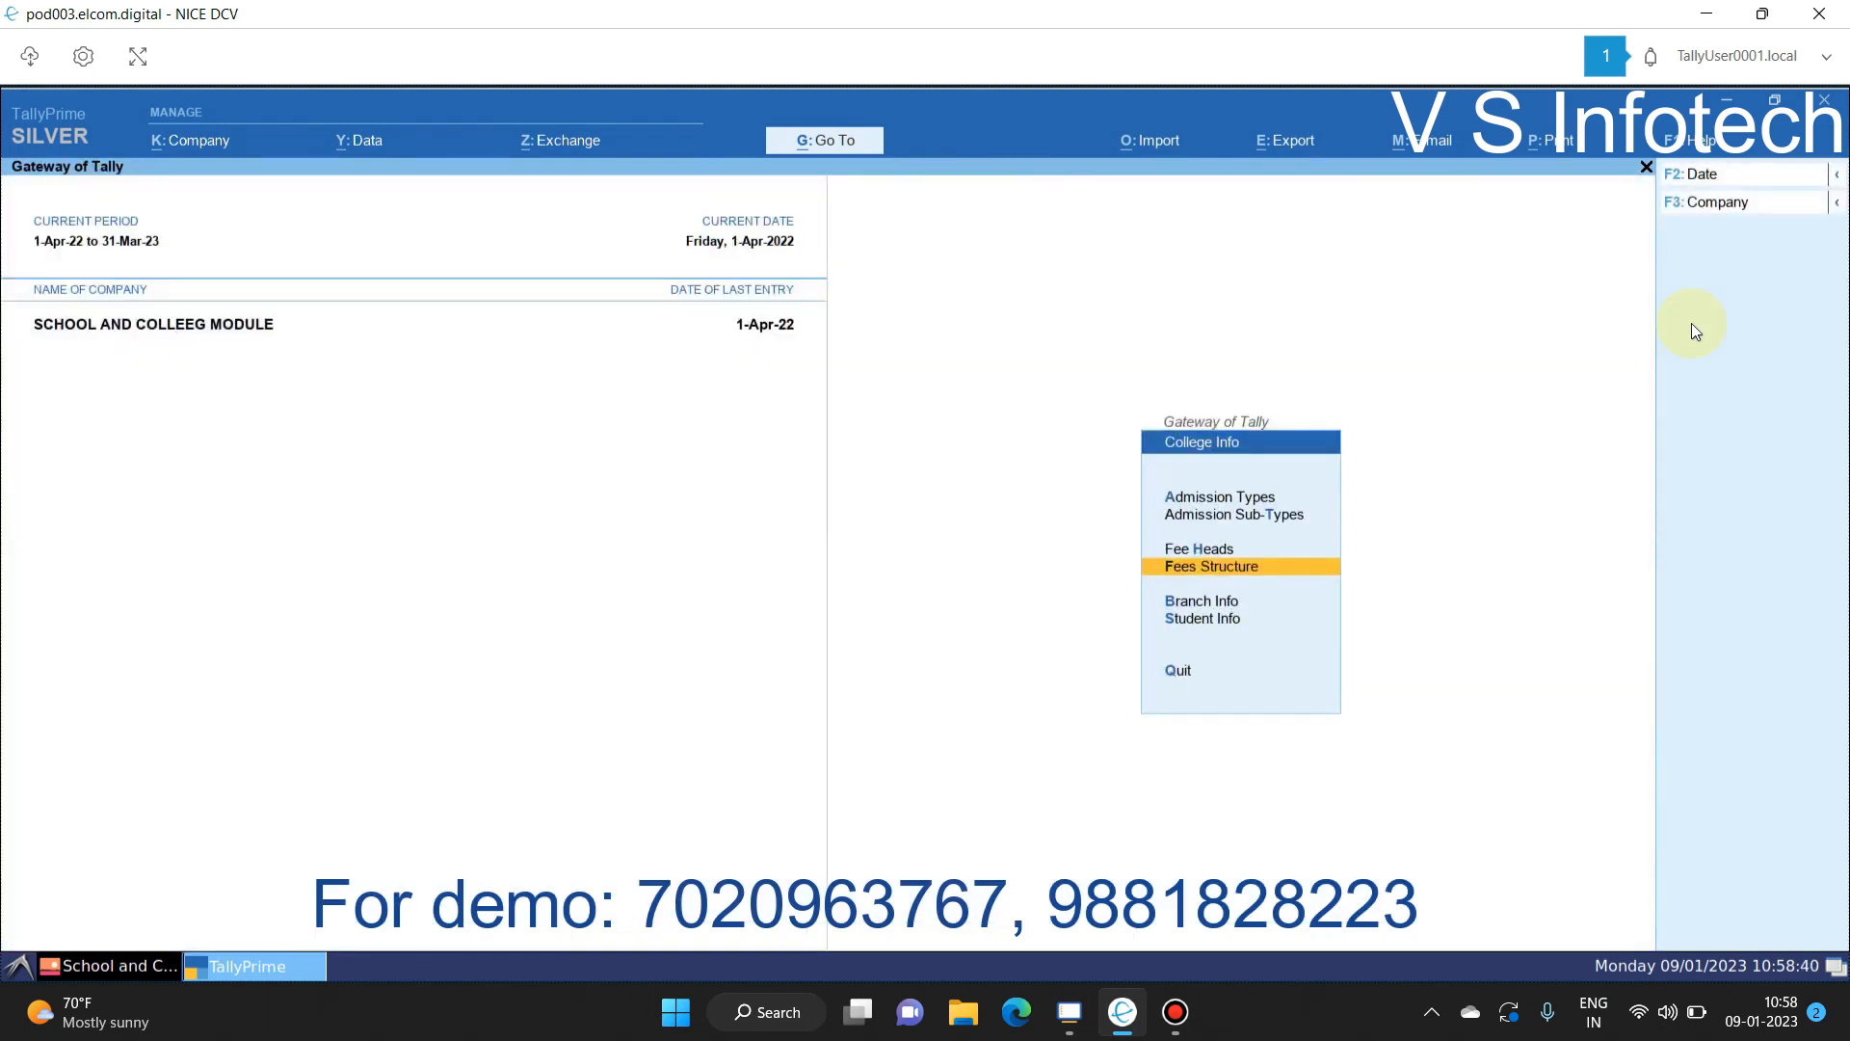
pyautogui.press('Down')
pyautogui.press('Return')
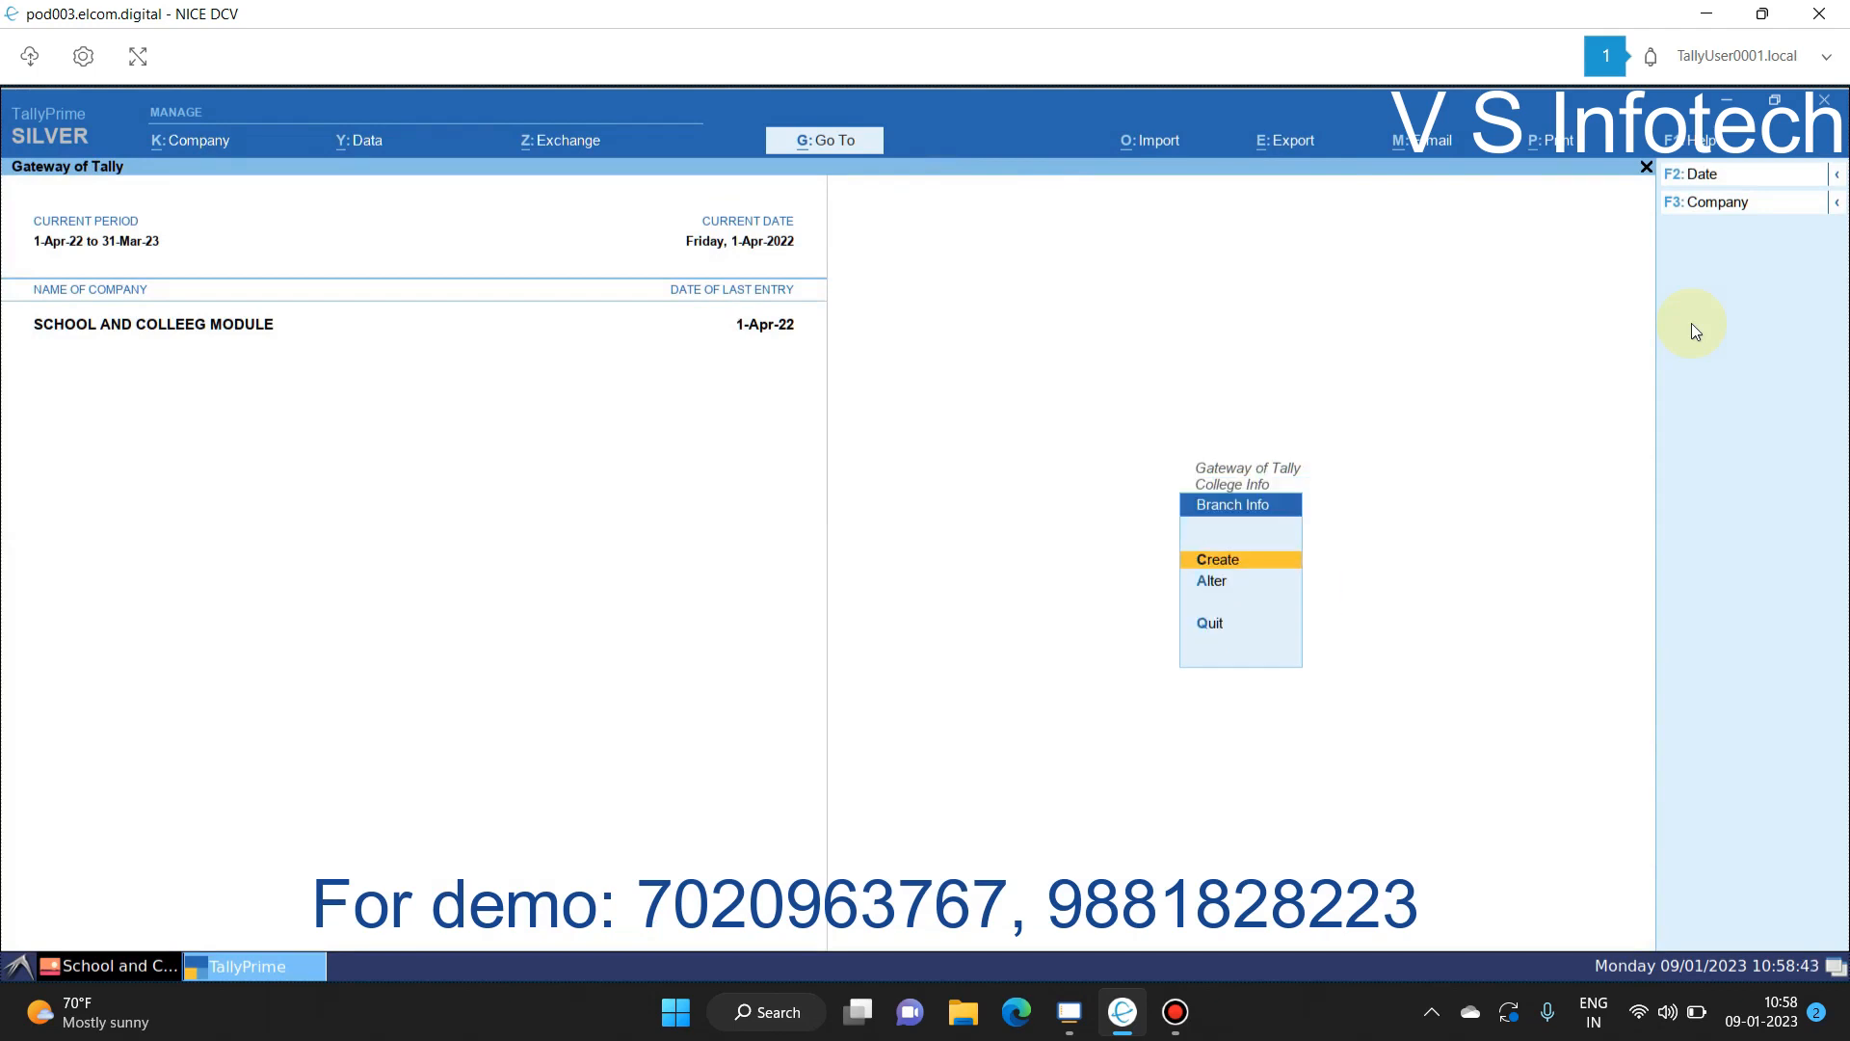
pyautogui.press('Down')
pyautogui.press('Return')
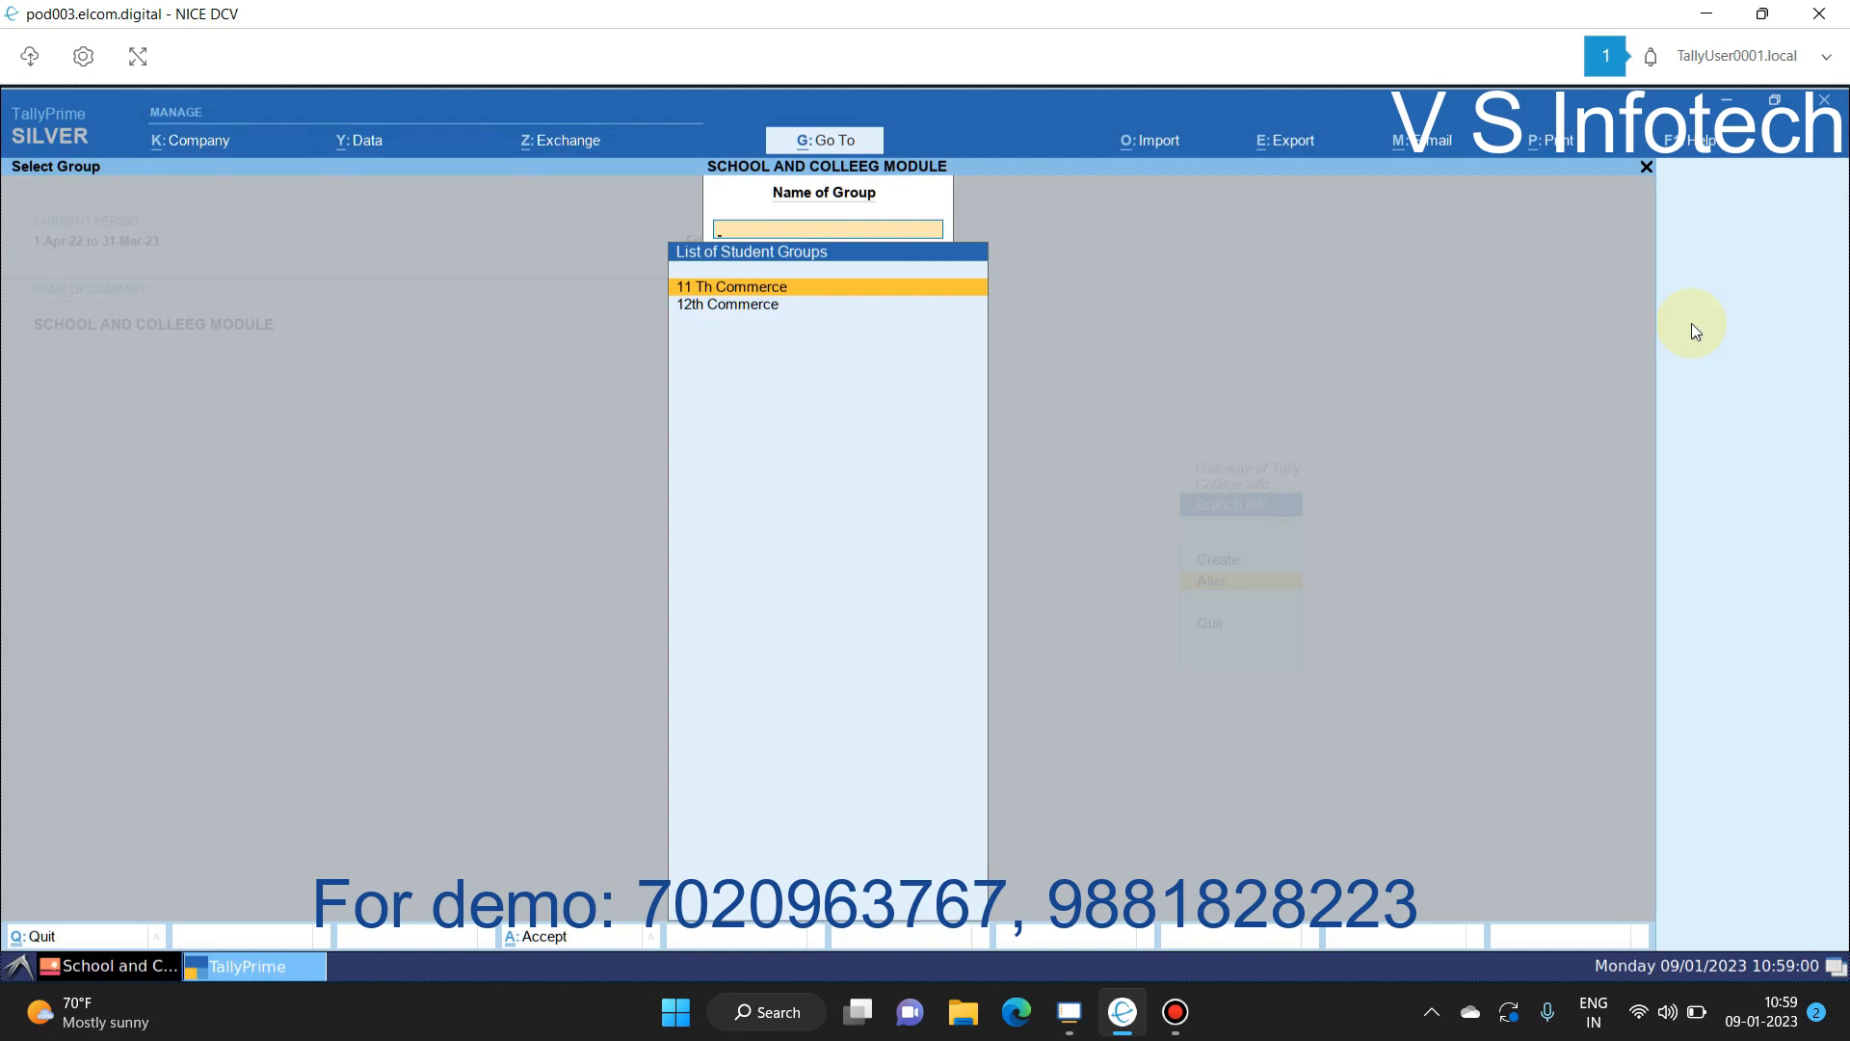
pyautogui.press('Return')
pyautogui.press('Return')
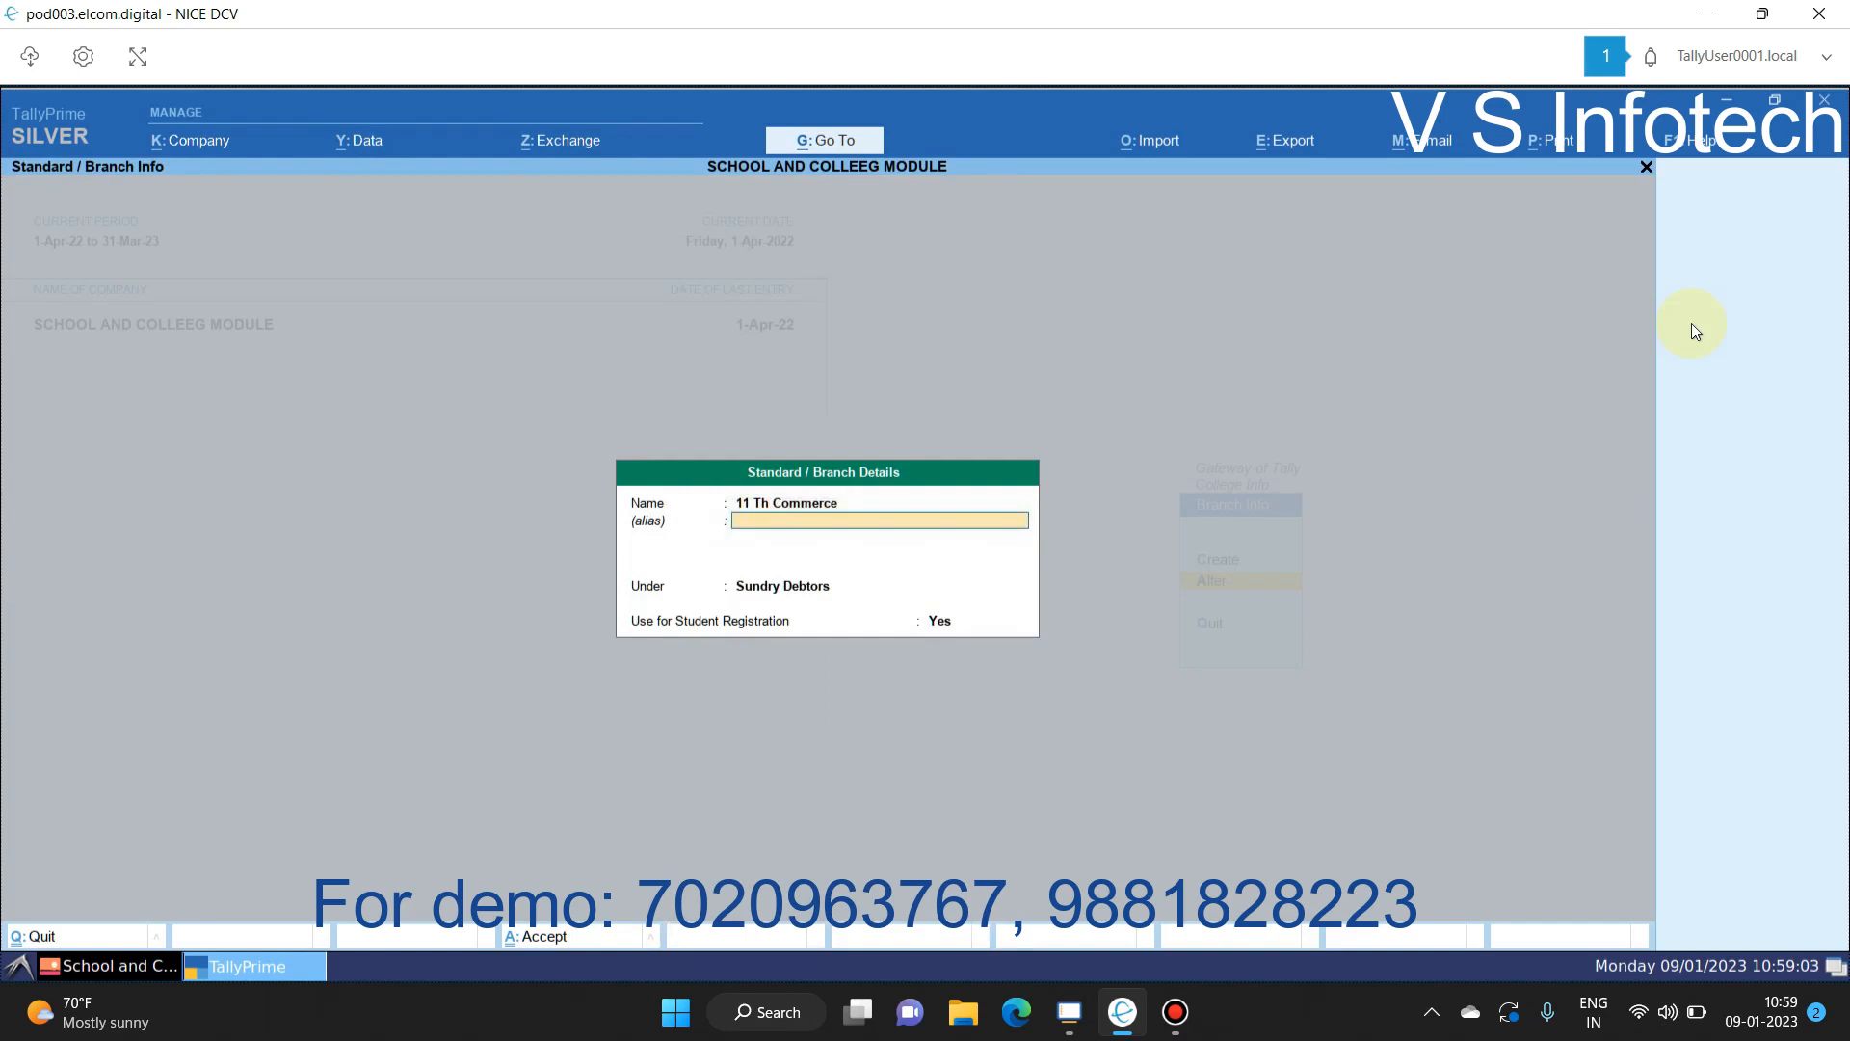
pyautogui.press('Return')
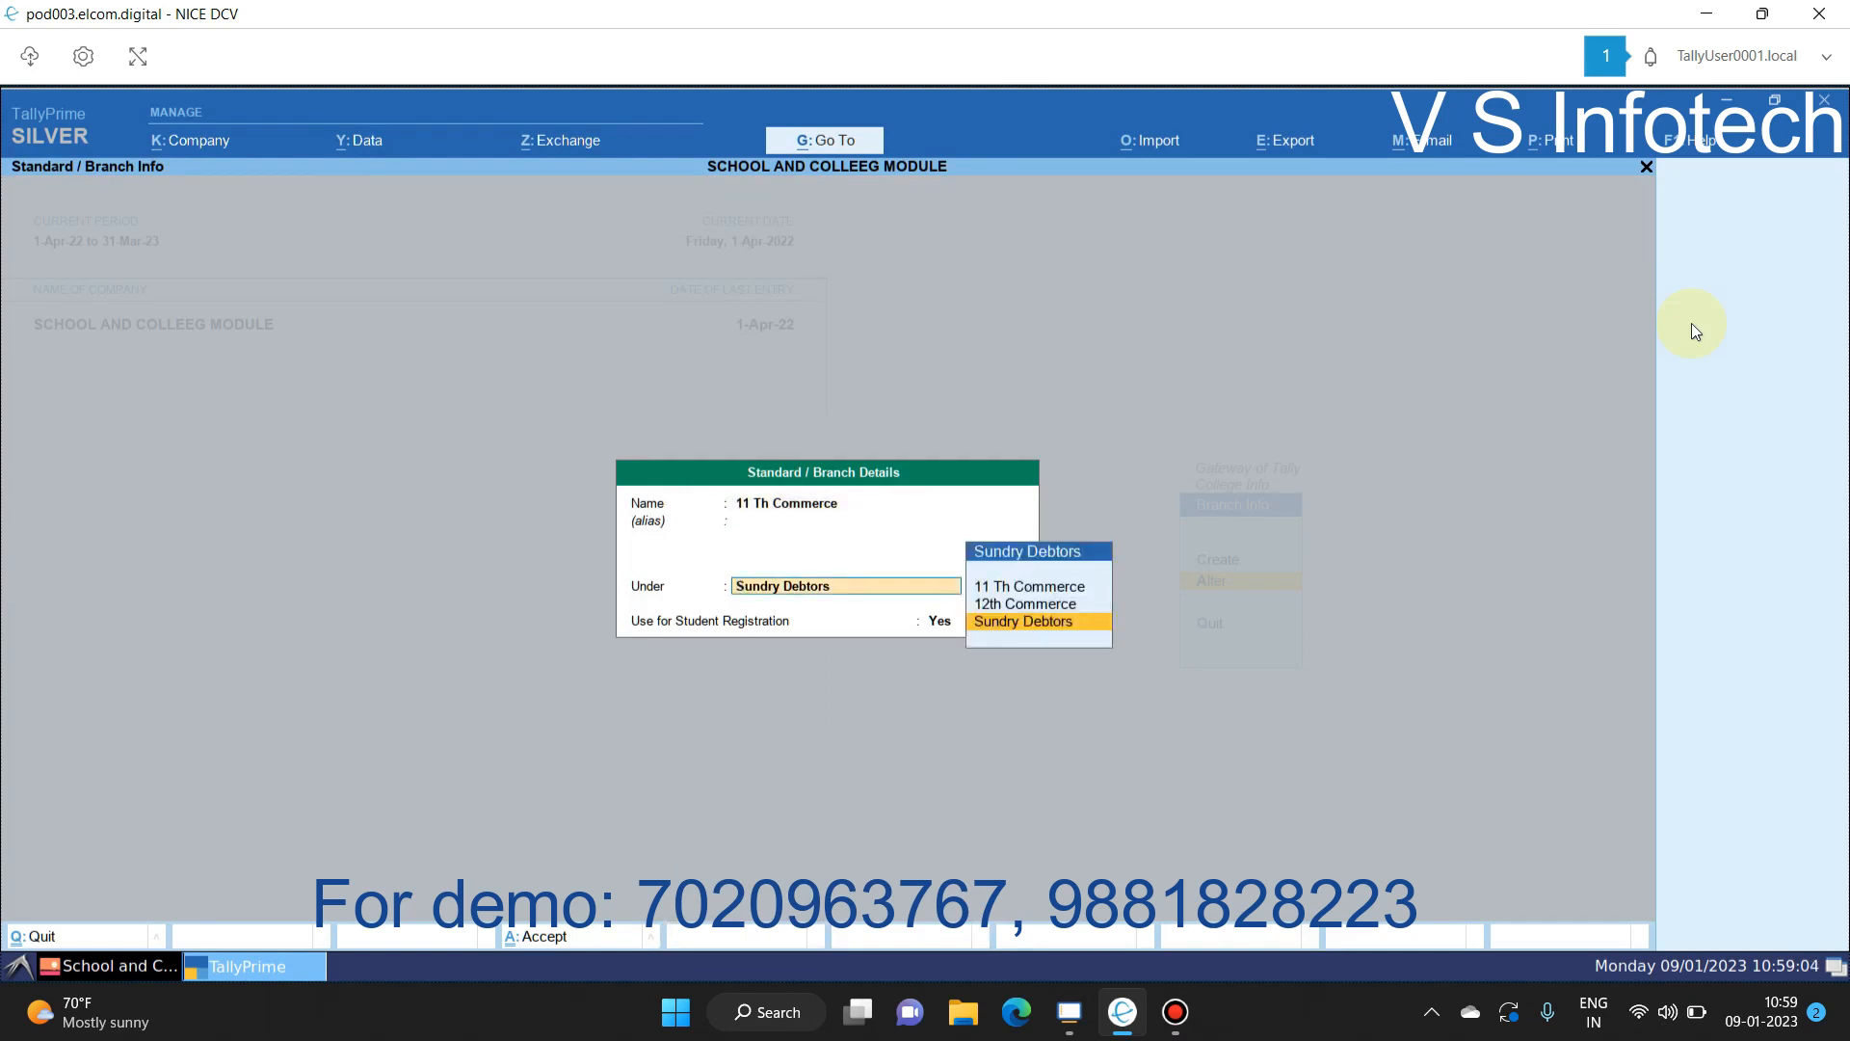
pyautogui.press('Return')
pyautogui.press('Return')
pyautogui.press('Return')
pyautogui.press('Down')
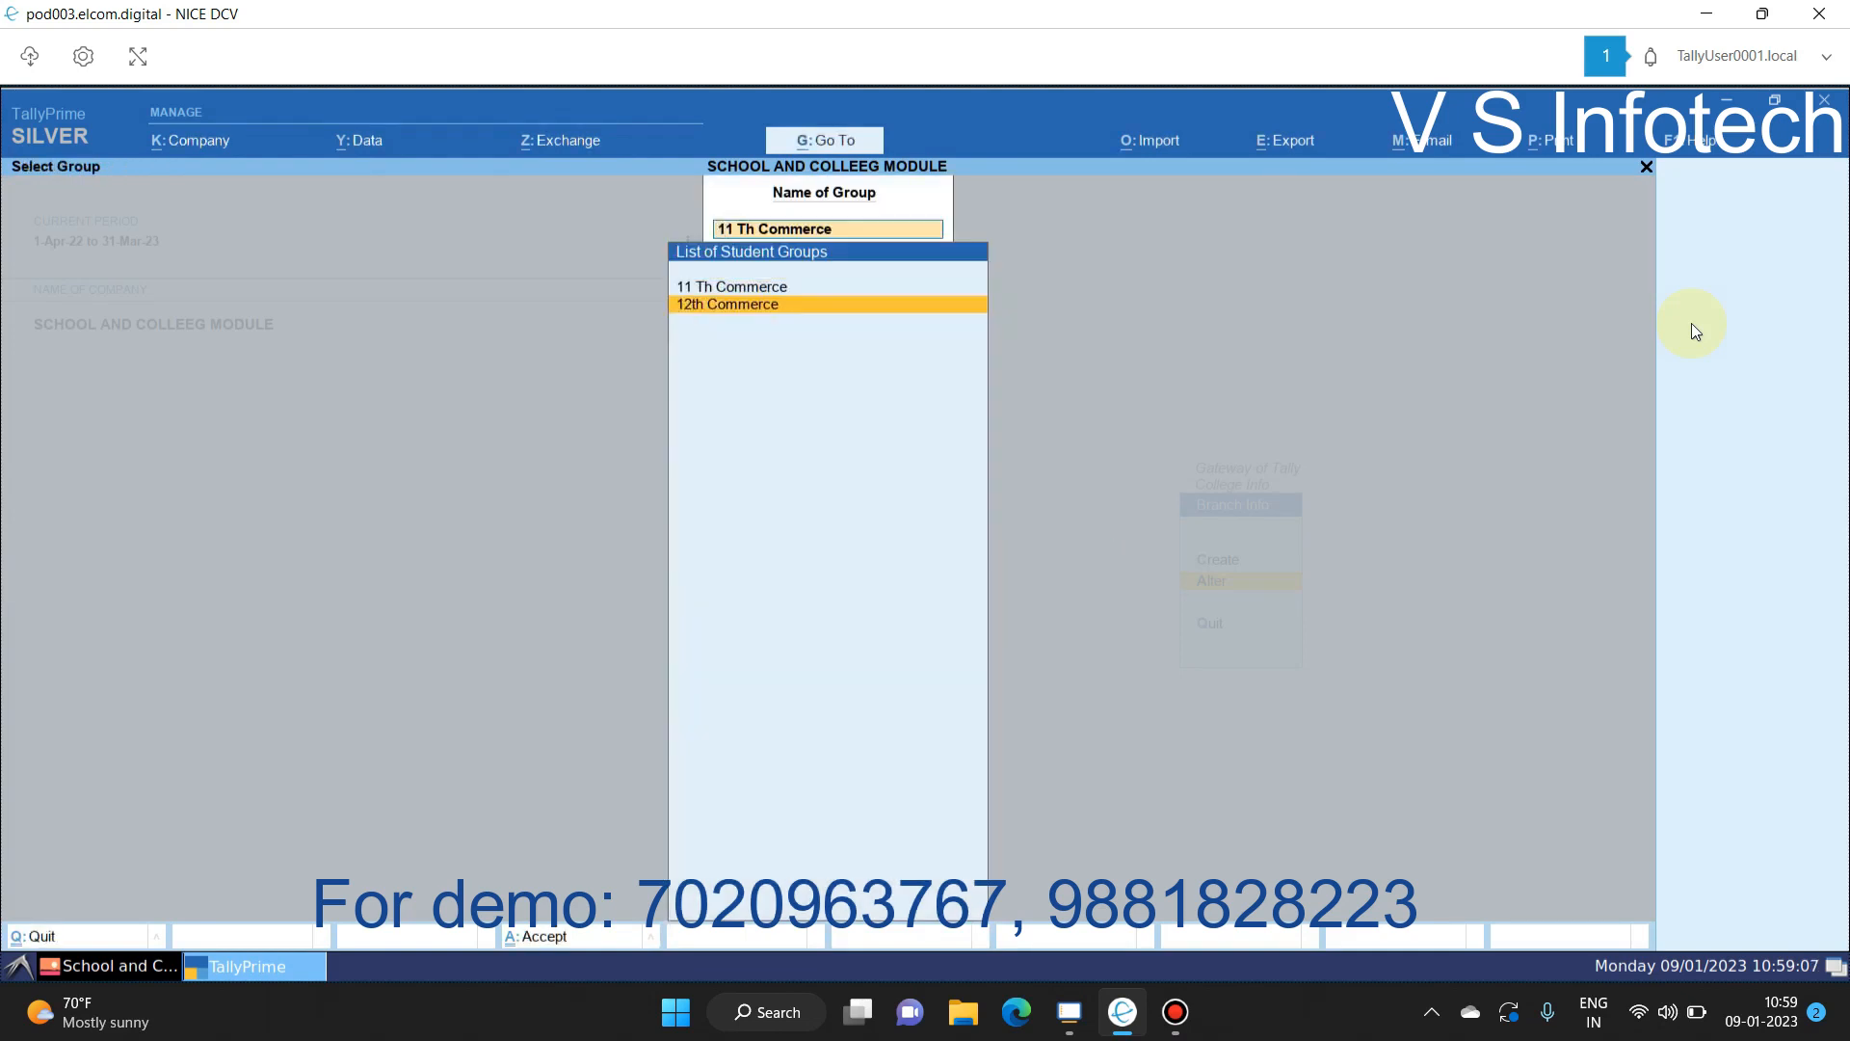
pyautogui.press('Return')
pyautogui.press('Return')
pyautogui.press('Return')
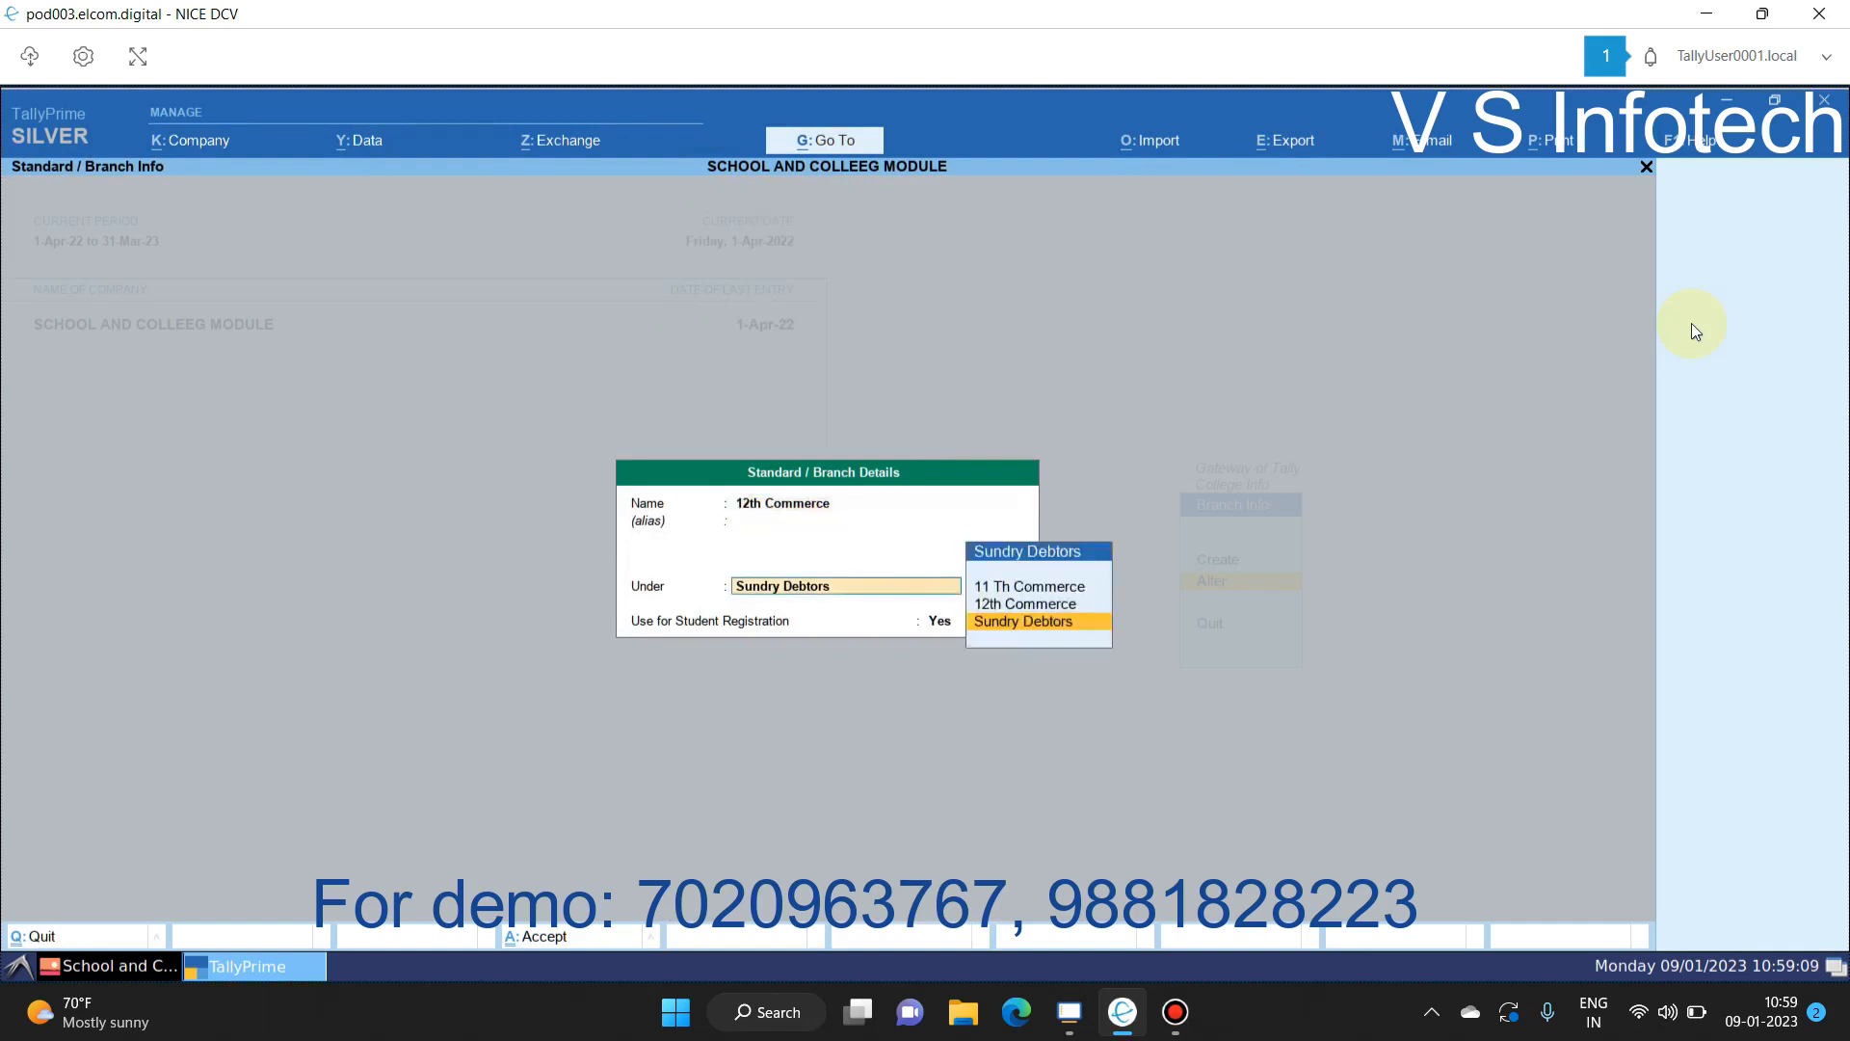
pyautogui.press('Return')
pyautogui.press('Return')
pyautogui.press('Return')
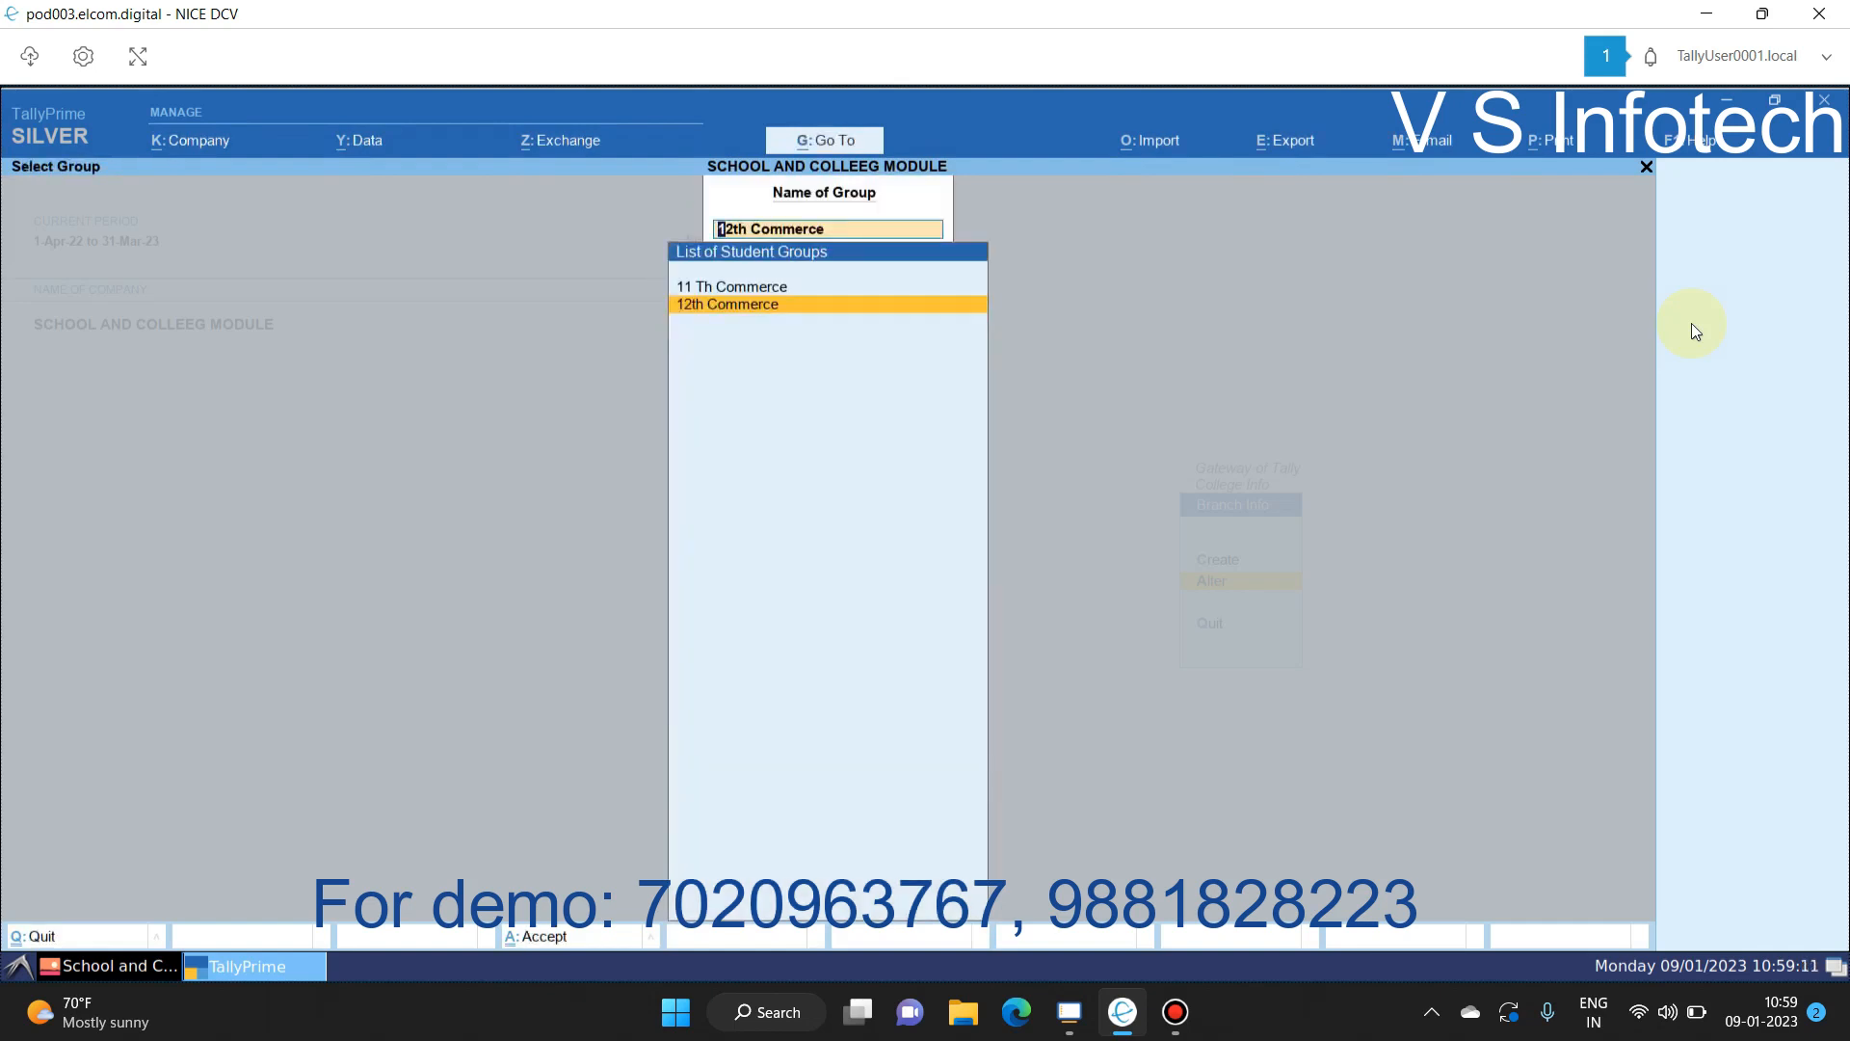
pyautogui.press('Escape')
pyautogui.press('Escape')
pyautogui.press('Down')
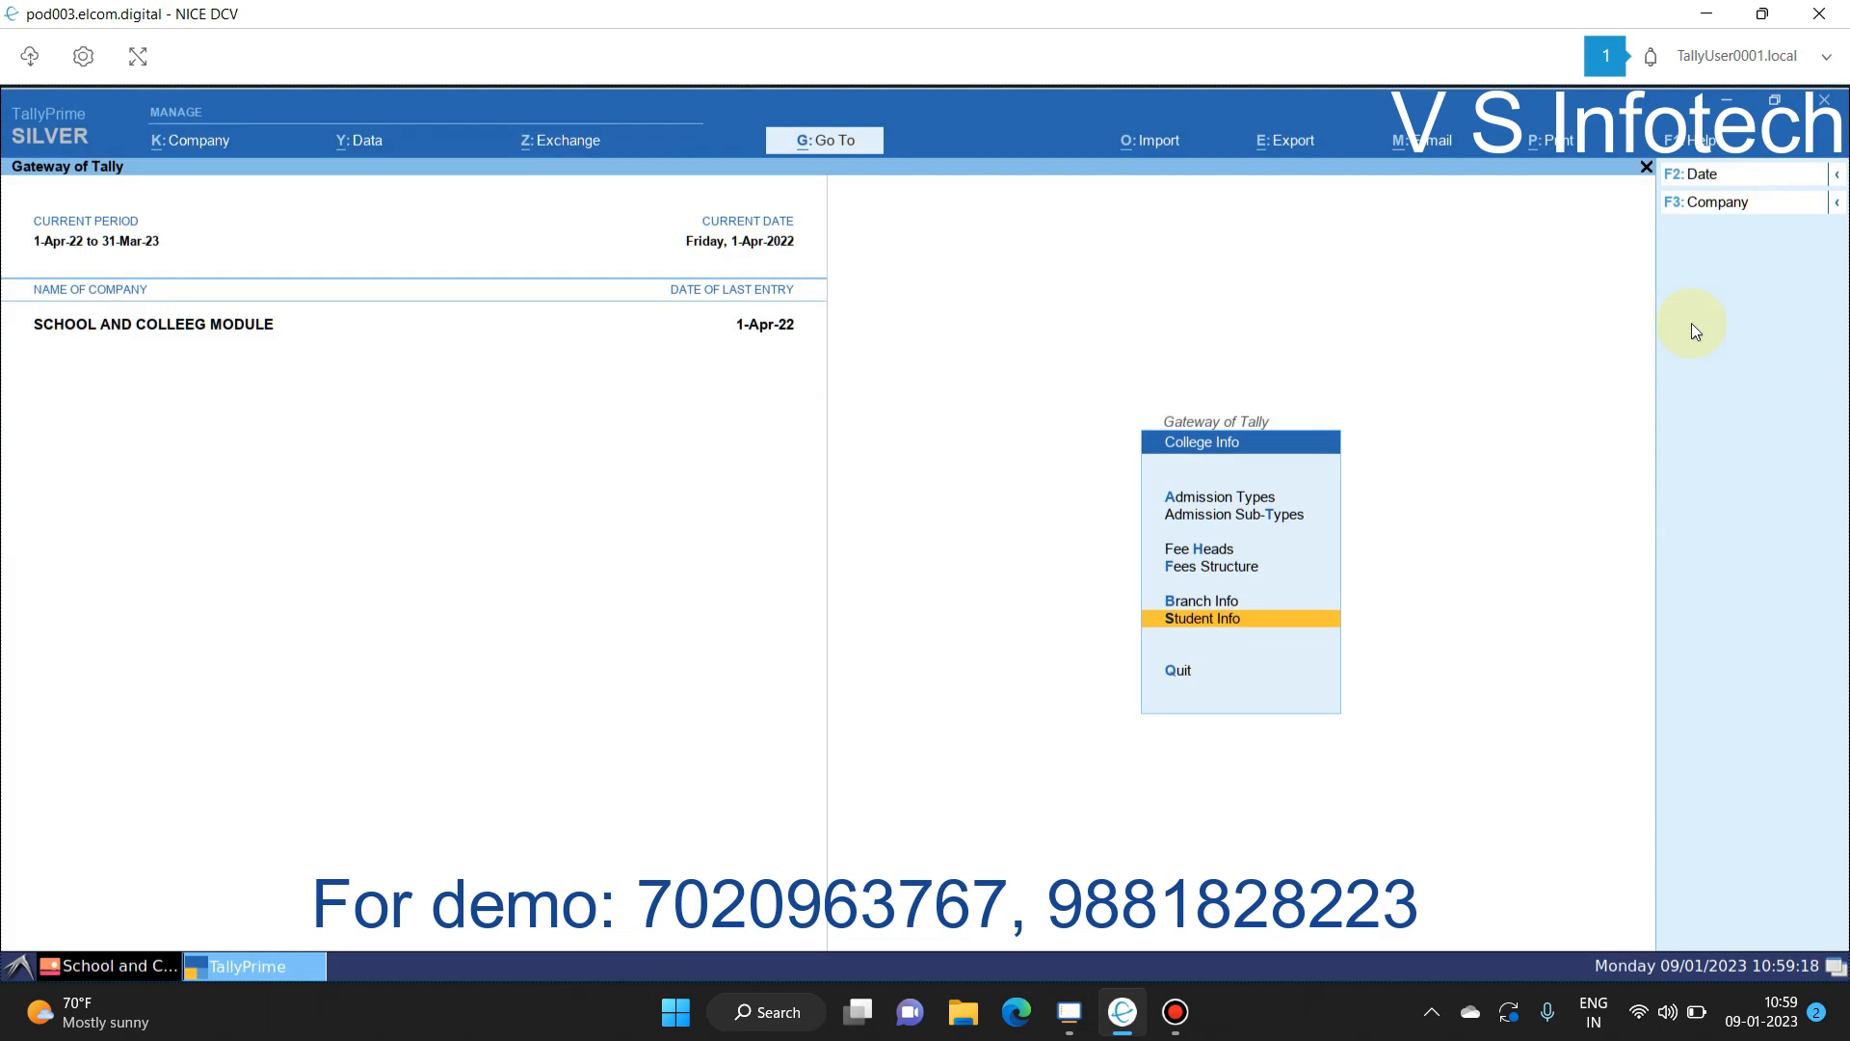
# Step: Open Student Info and view the existing student list under Alter
pyautogui.press('Up')
pyautogui.press('Up')
pyautogui.press('Up')
pyautogui.press('Up')
pyautogui.press('Up')
pyautogui.press('Down')
pyautogui.press('Down')
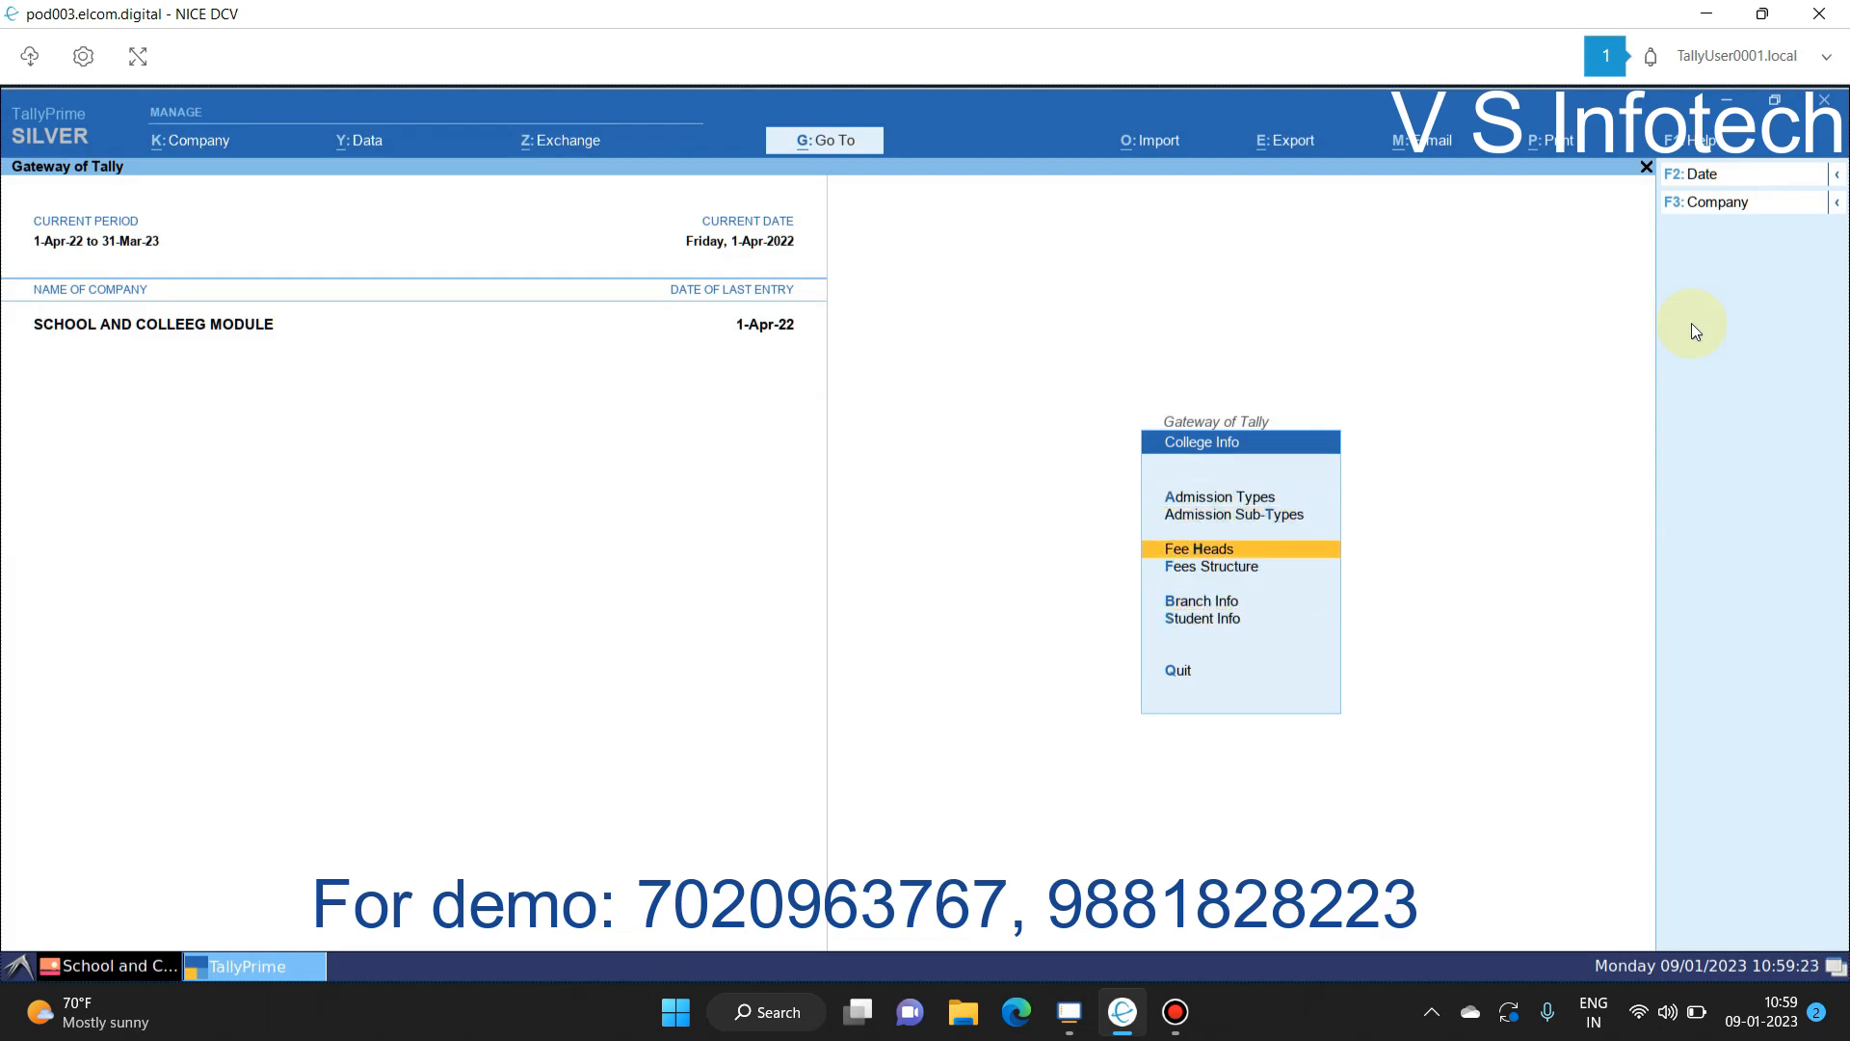
pyautogui.press('Down')
pyautogui.press('Down')
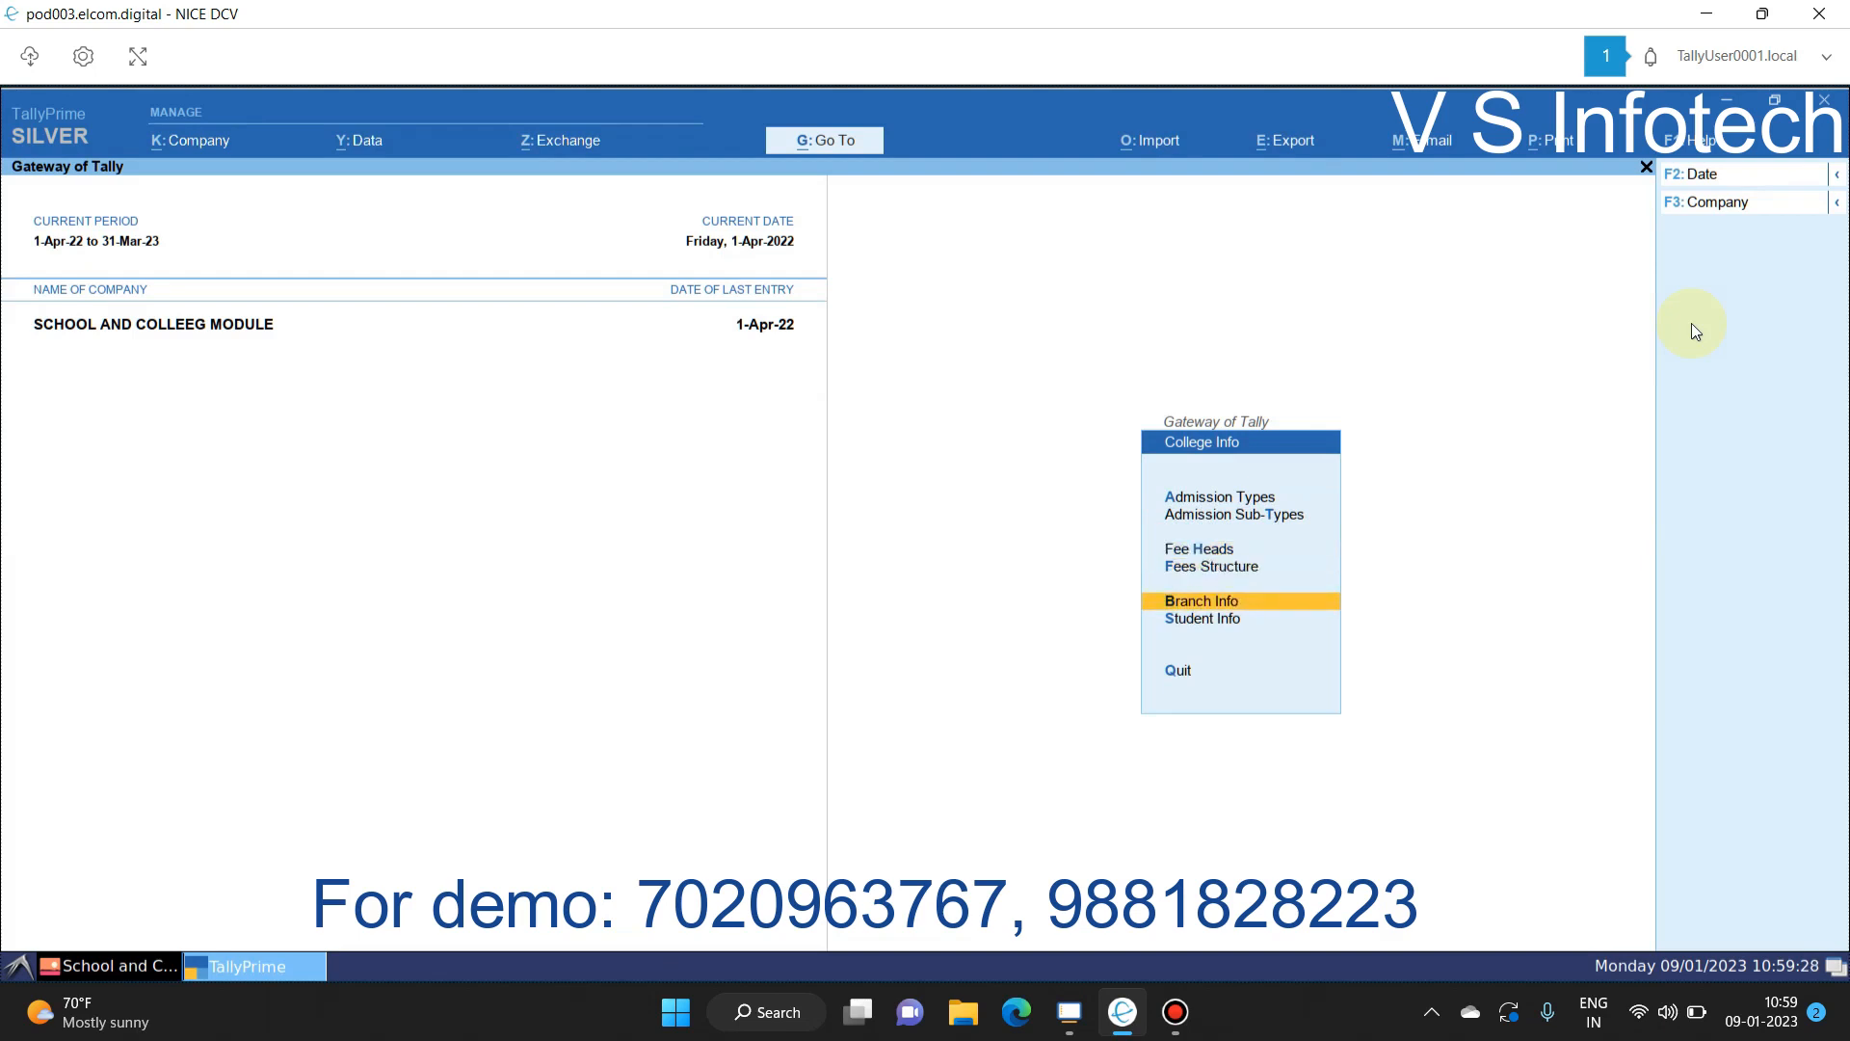
pyautogui.press('Down')
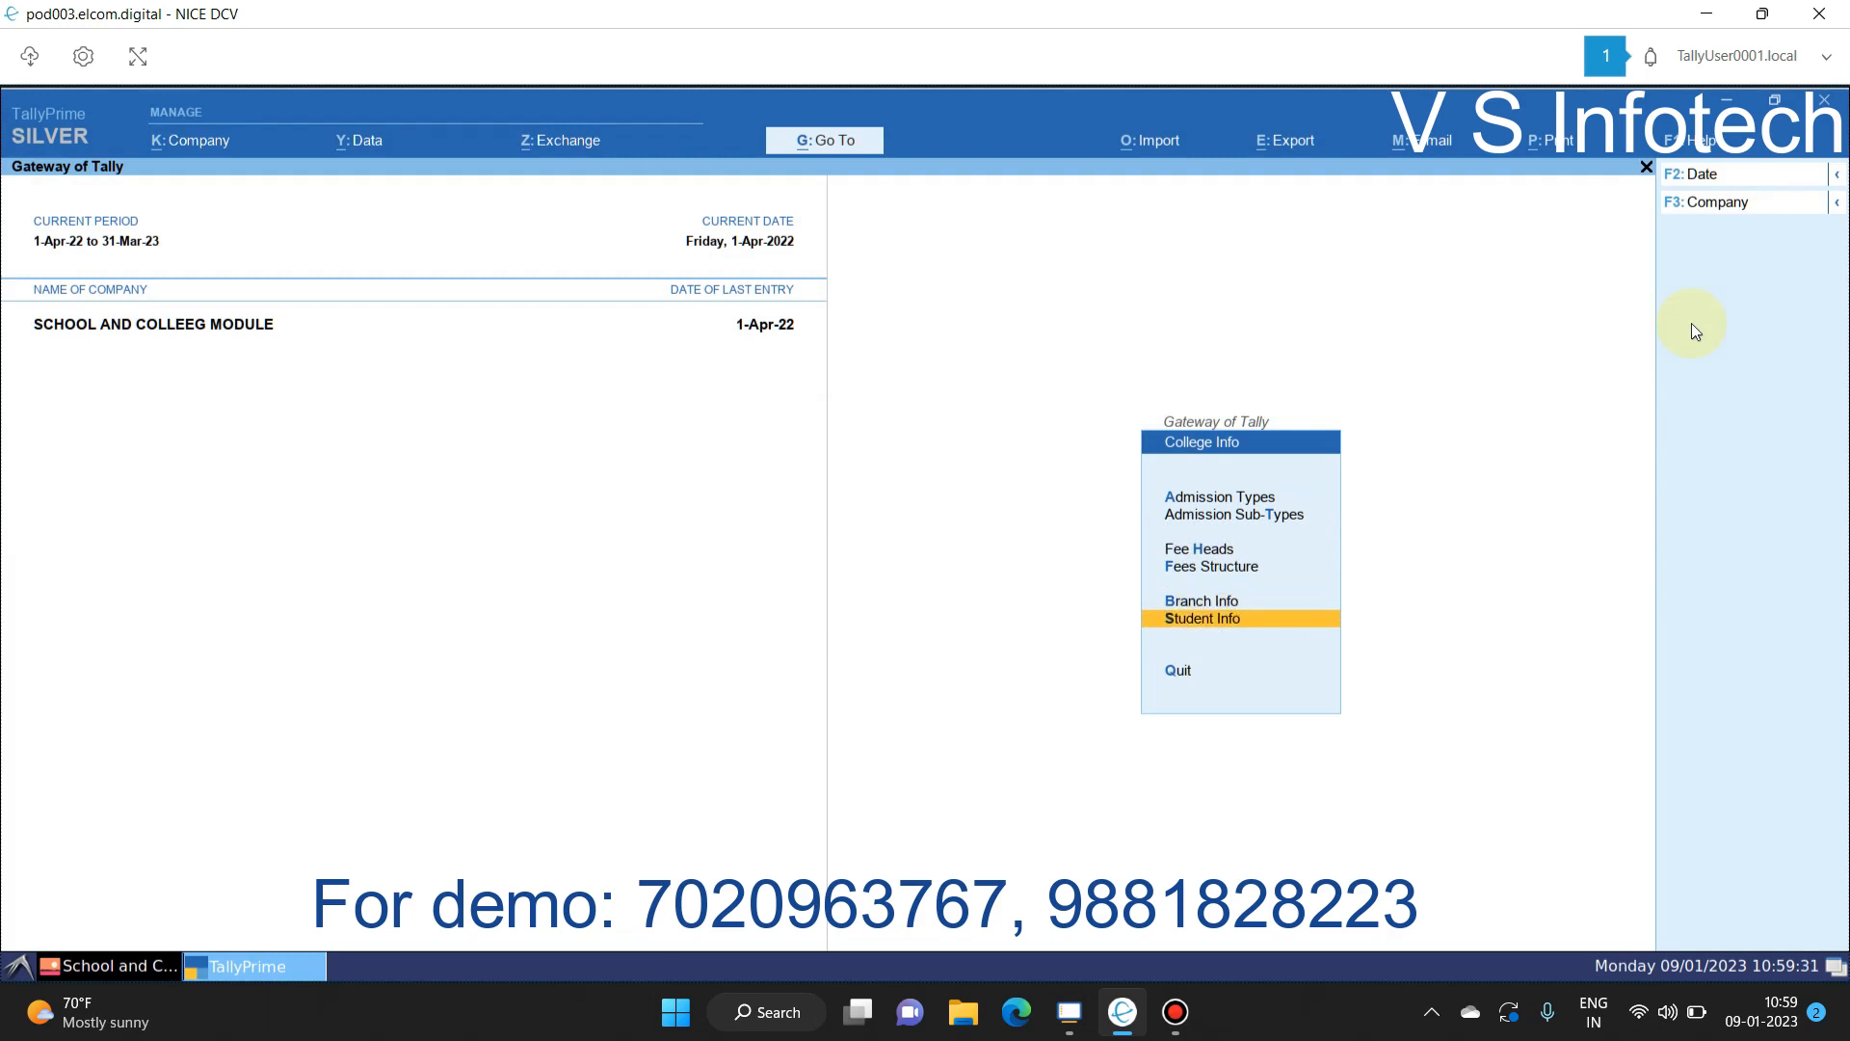
pyautogui.press('Return')
pyautogui.press('Down')
pyautogui.press('Return')
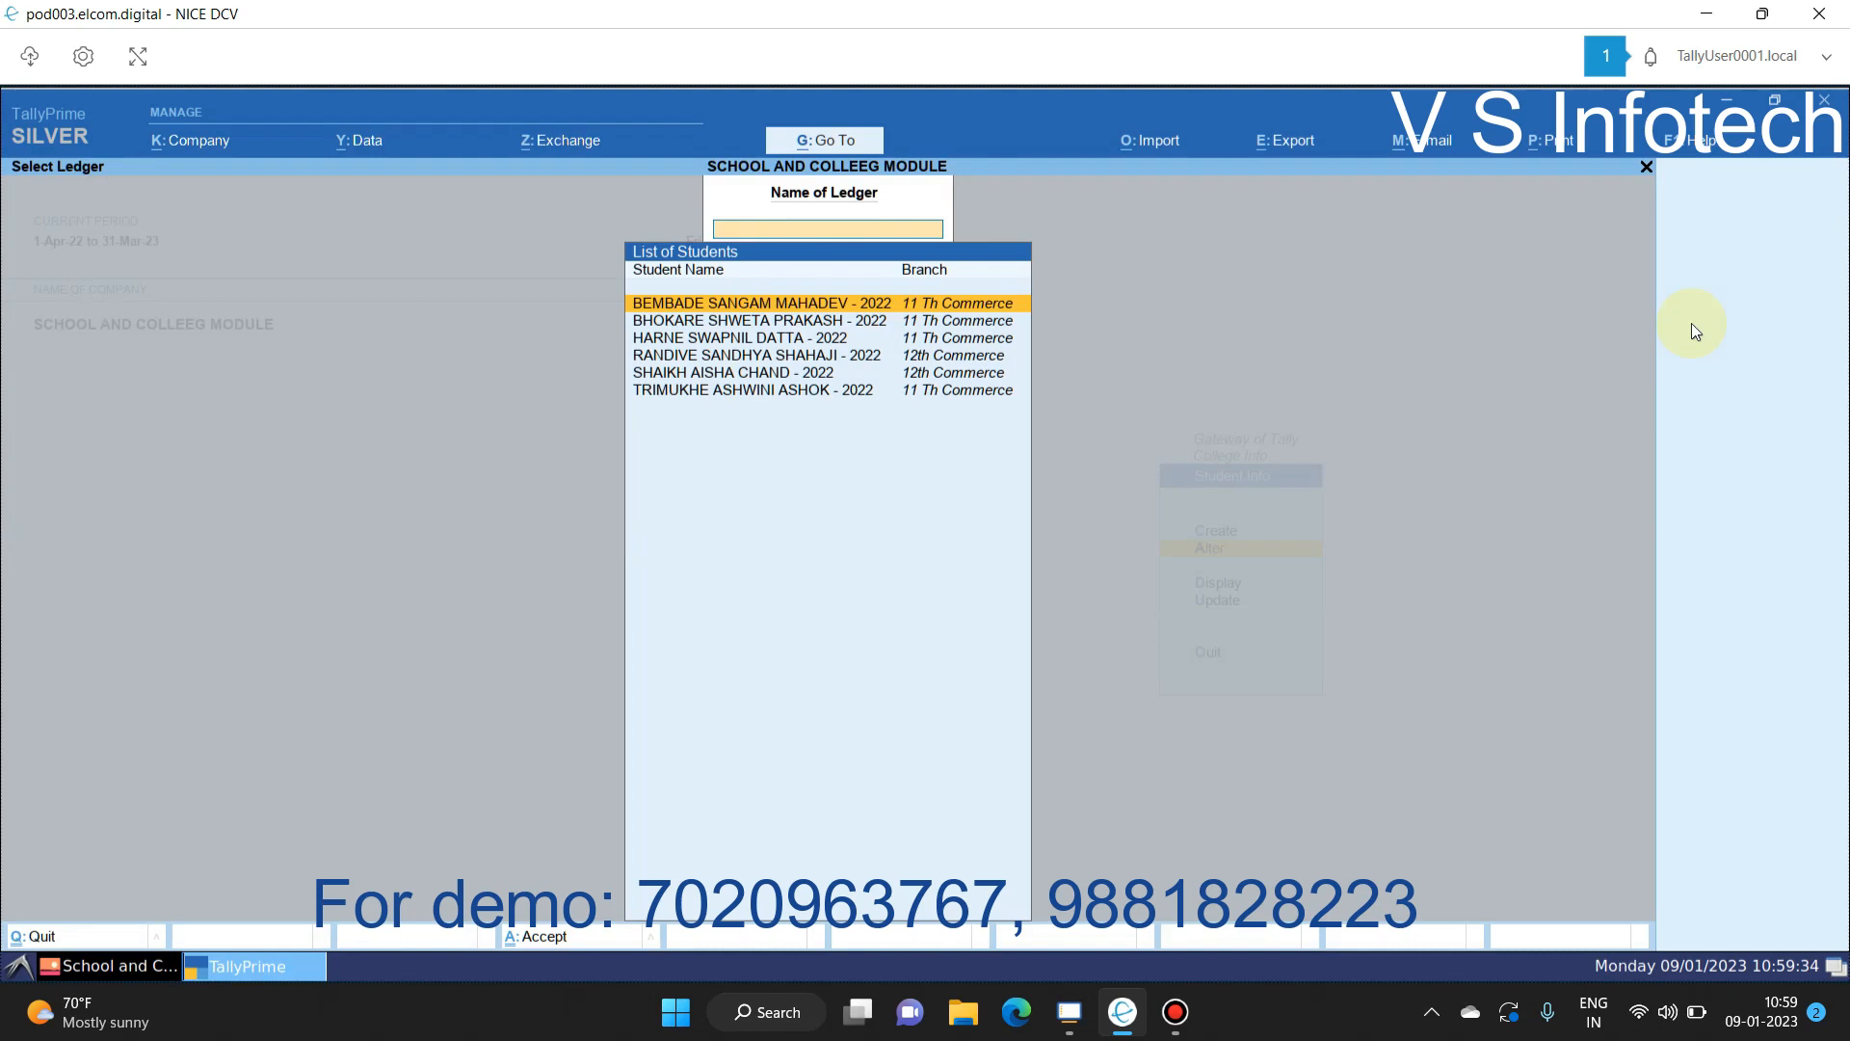
pyautogui.press('Escape')
pyautogui.press('Escape')
pyautogui.press('Return')
# Step: Look at Student Update for the 11 Th Commerce group, then return to Create
pyautogui.press('Down')
pyautogui.press('Down')
pyautogui.press('Down')
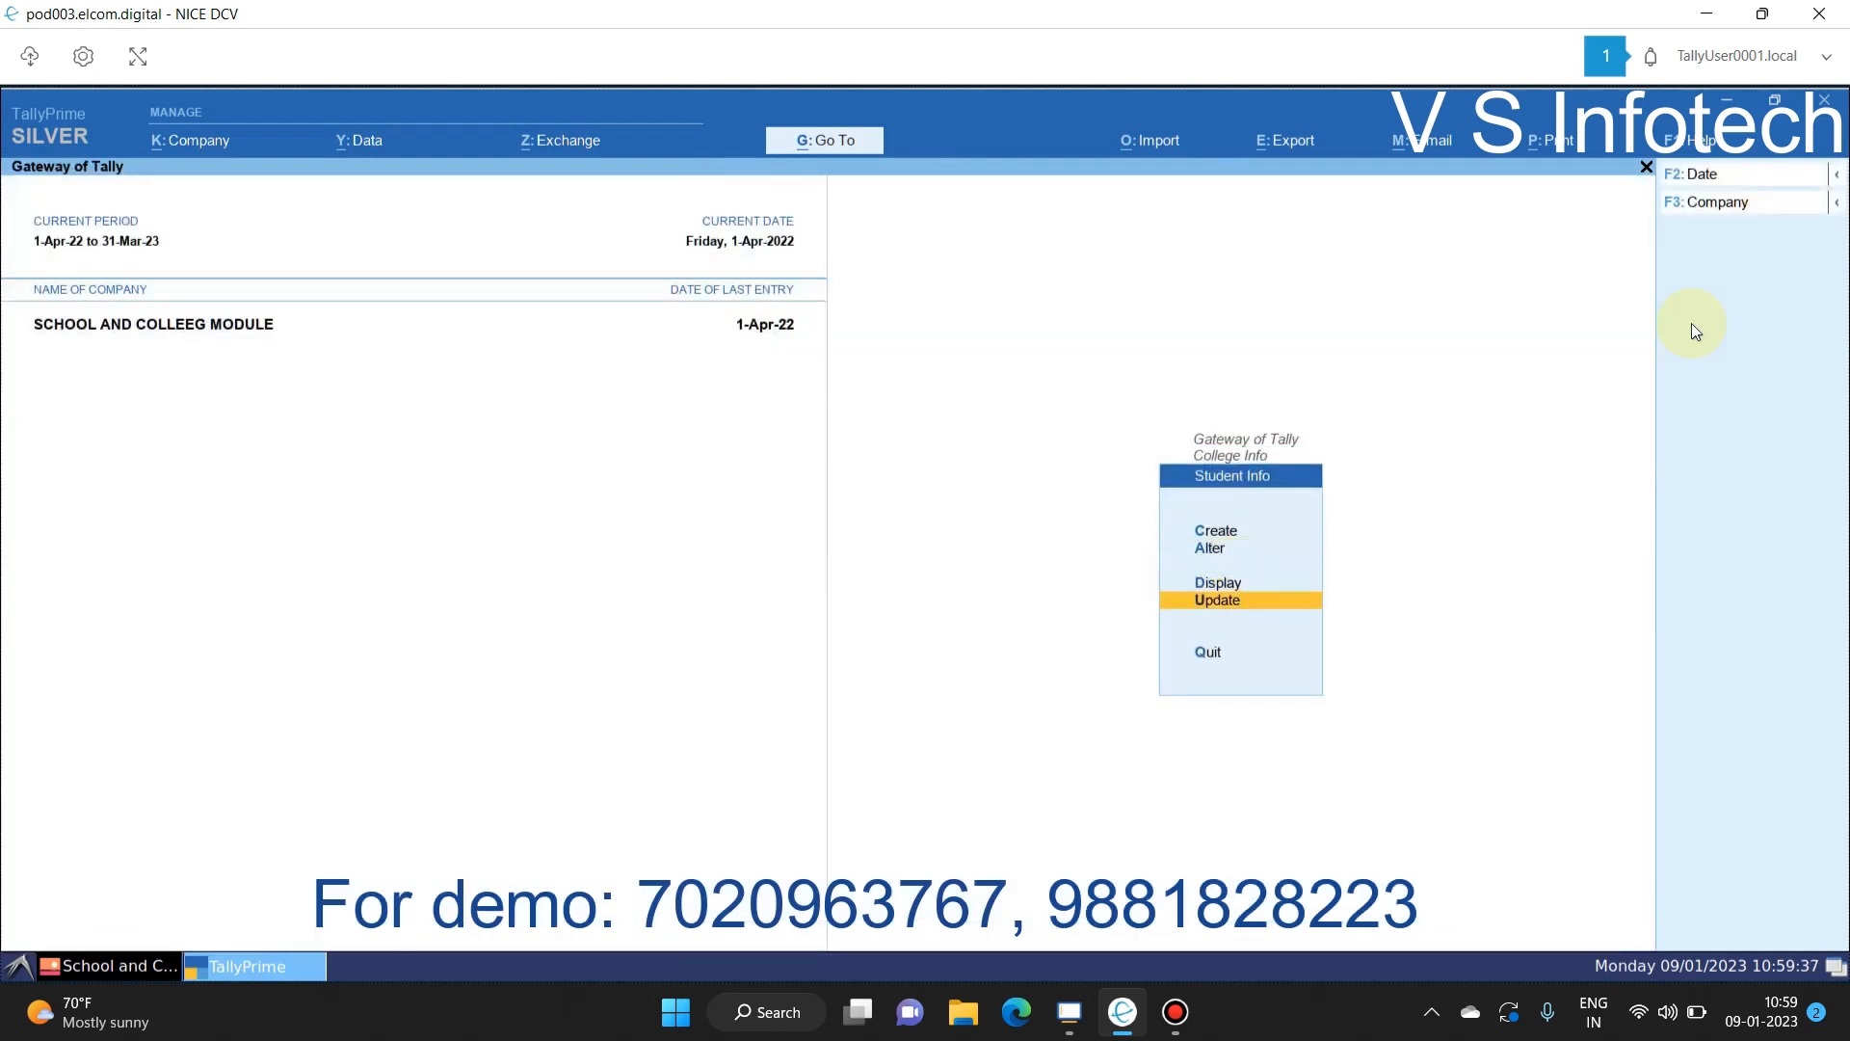
pyautogui.press('Return')
pyautogui.press('Down')
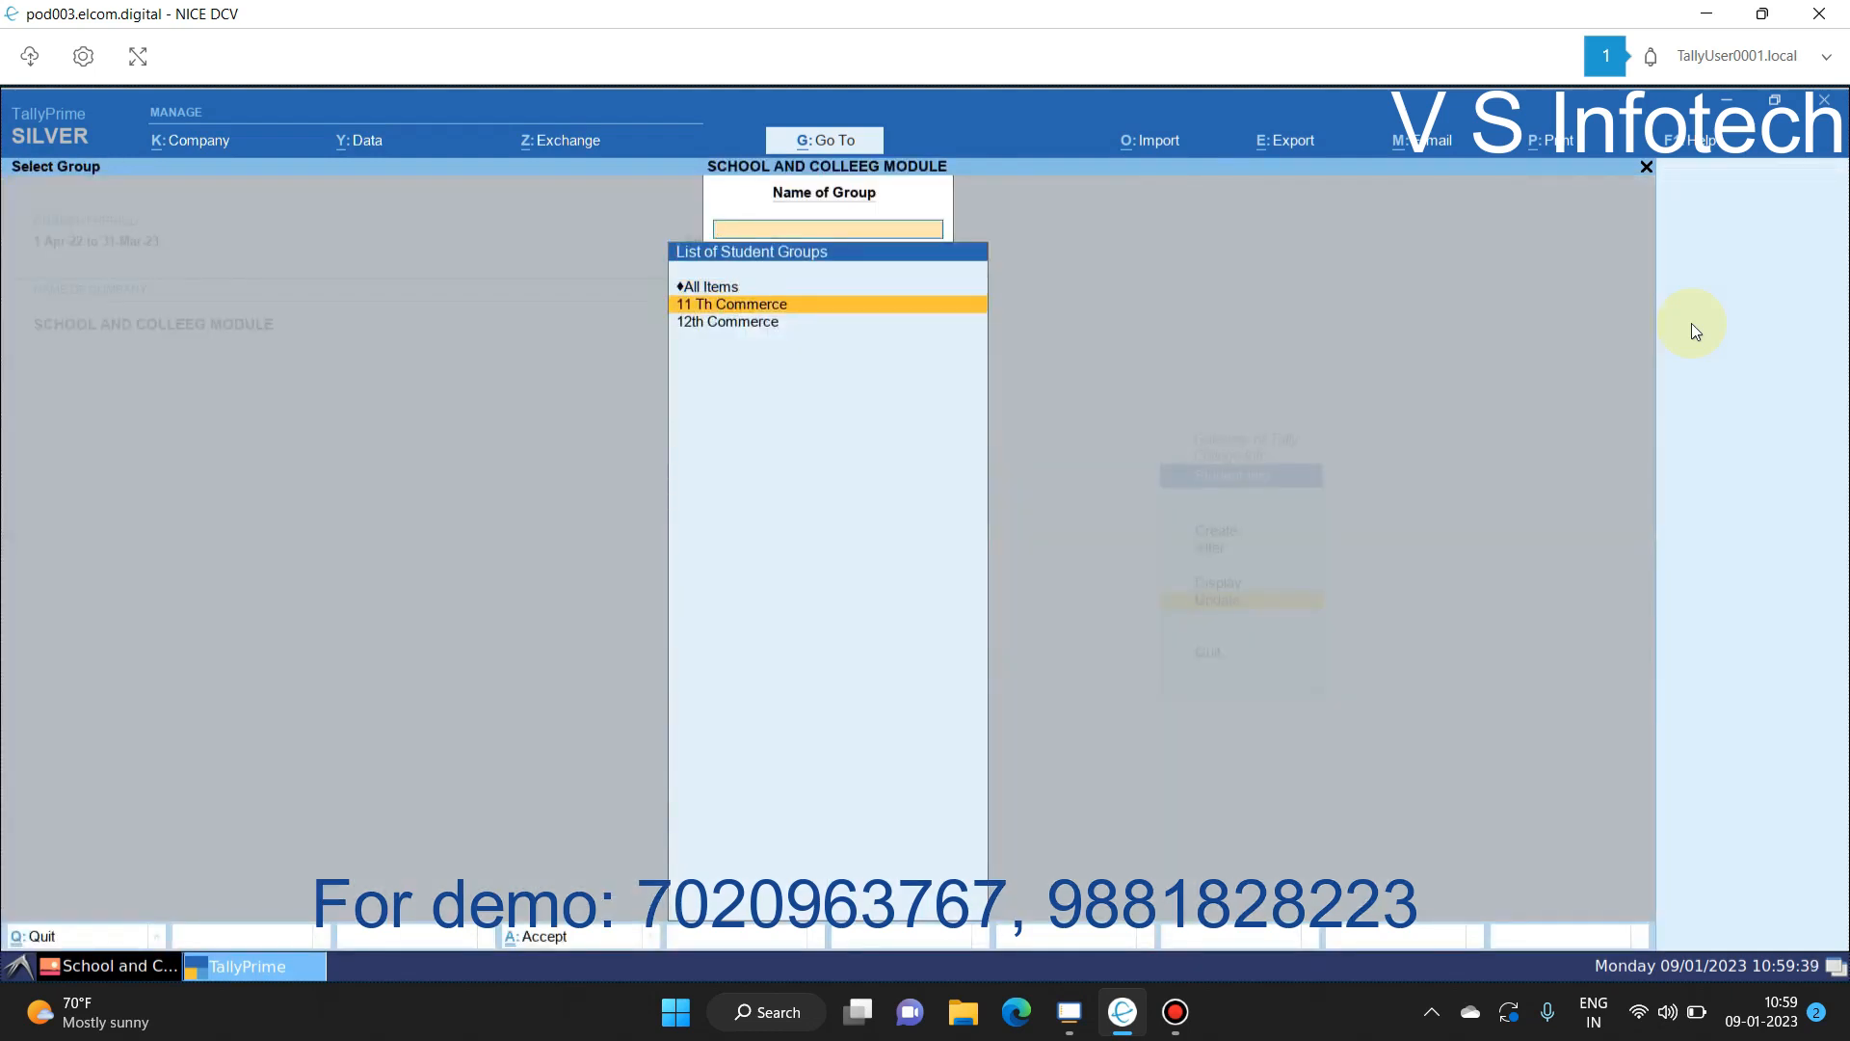
pyautogui.press('Return')
pyautogui.press('Escape')
pyautogui.press('Escape')
pyautogui.press('Up')
pyautogui.press('Up')
pyautogui.press('Up')
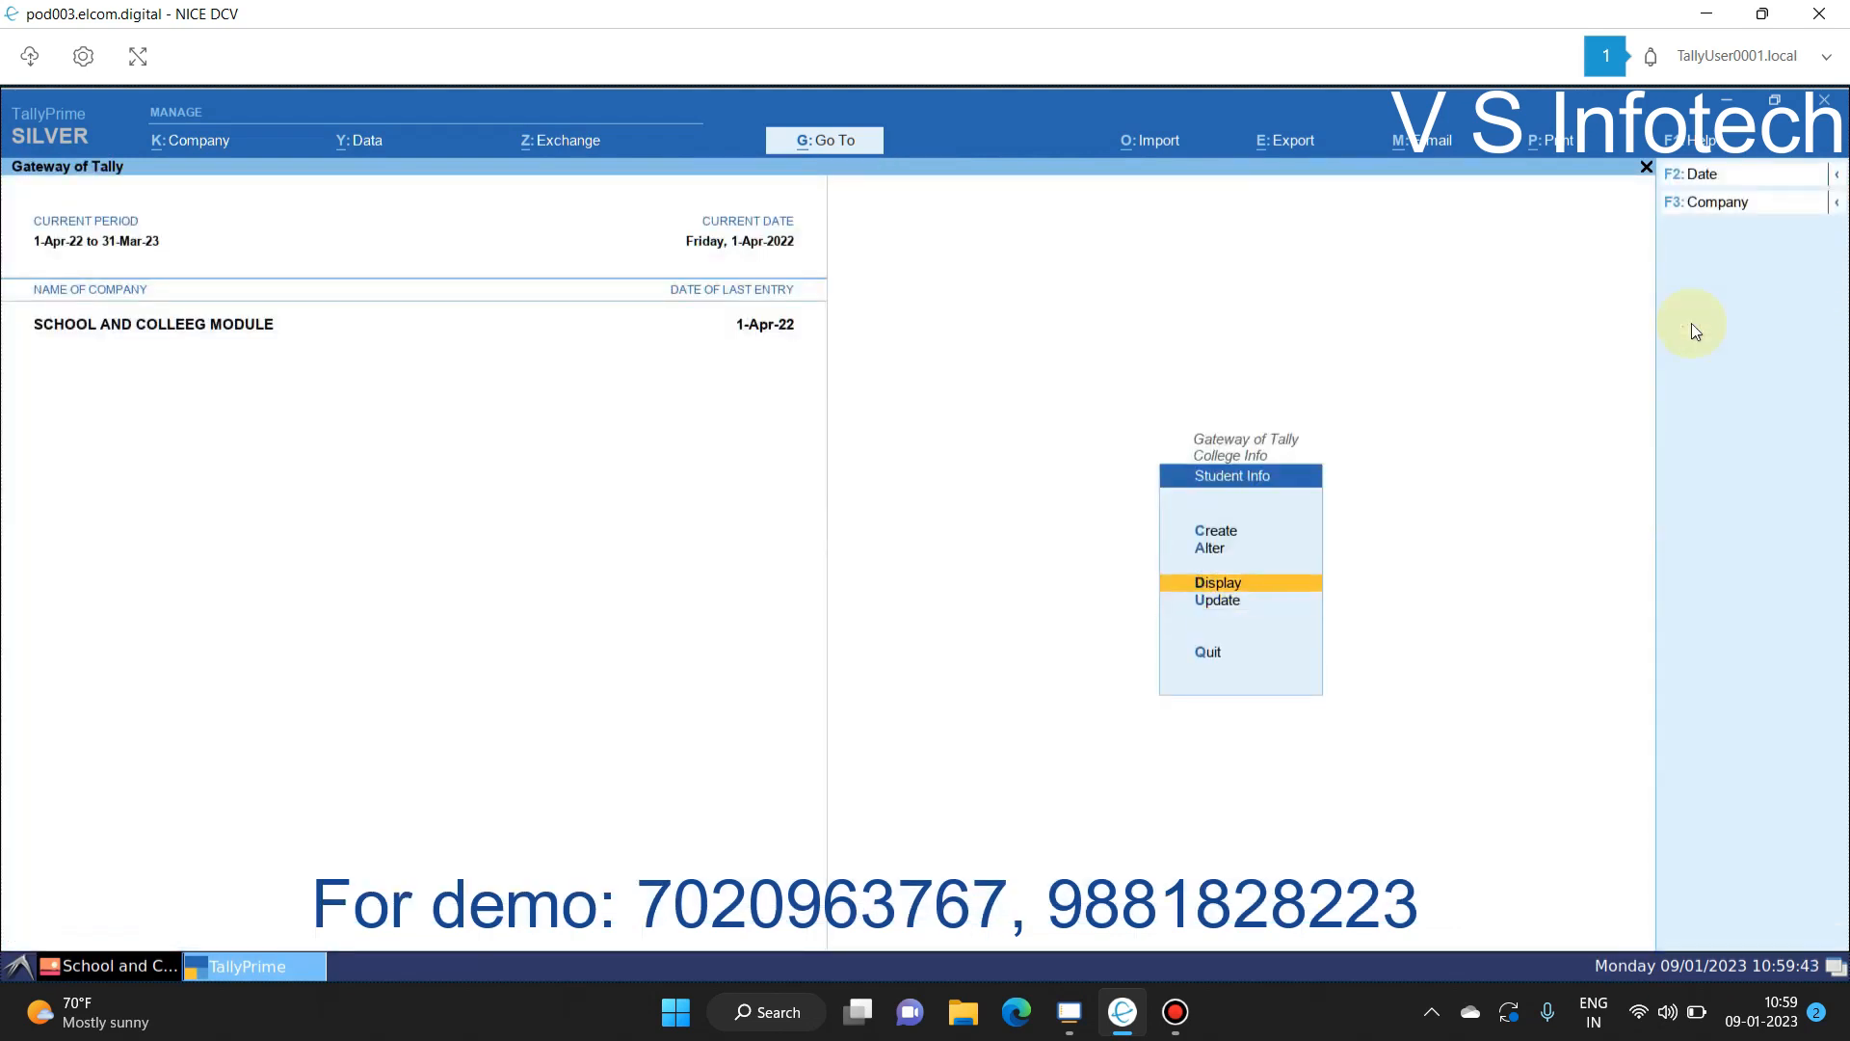
# Step: Create a new student and enter the student's surname, first name and middle name
pyautogui.press('Return')
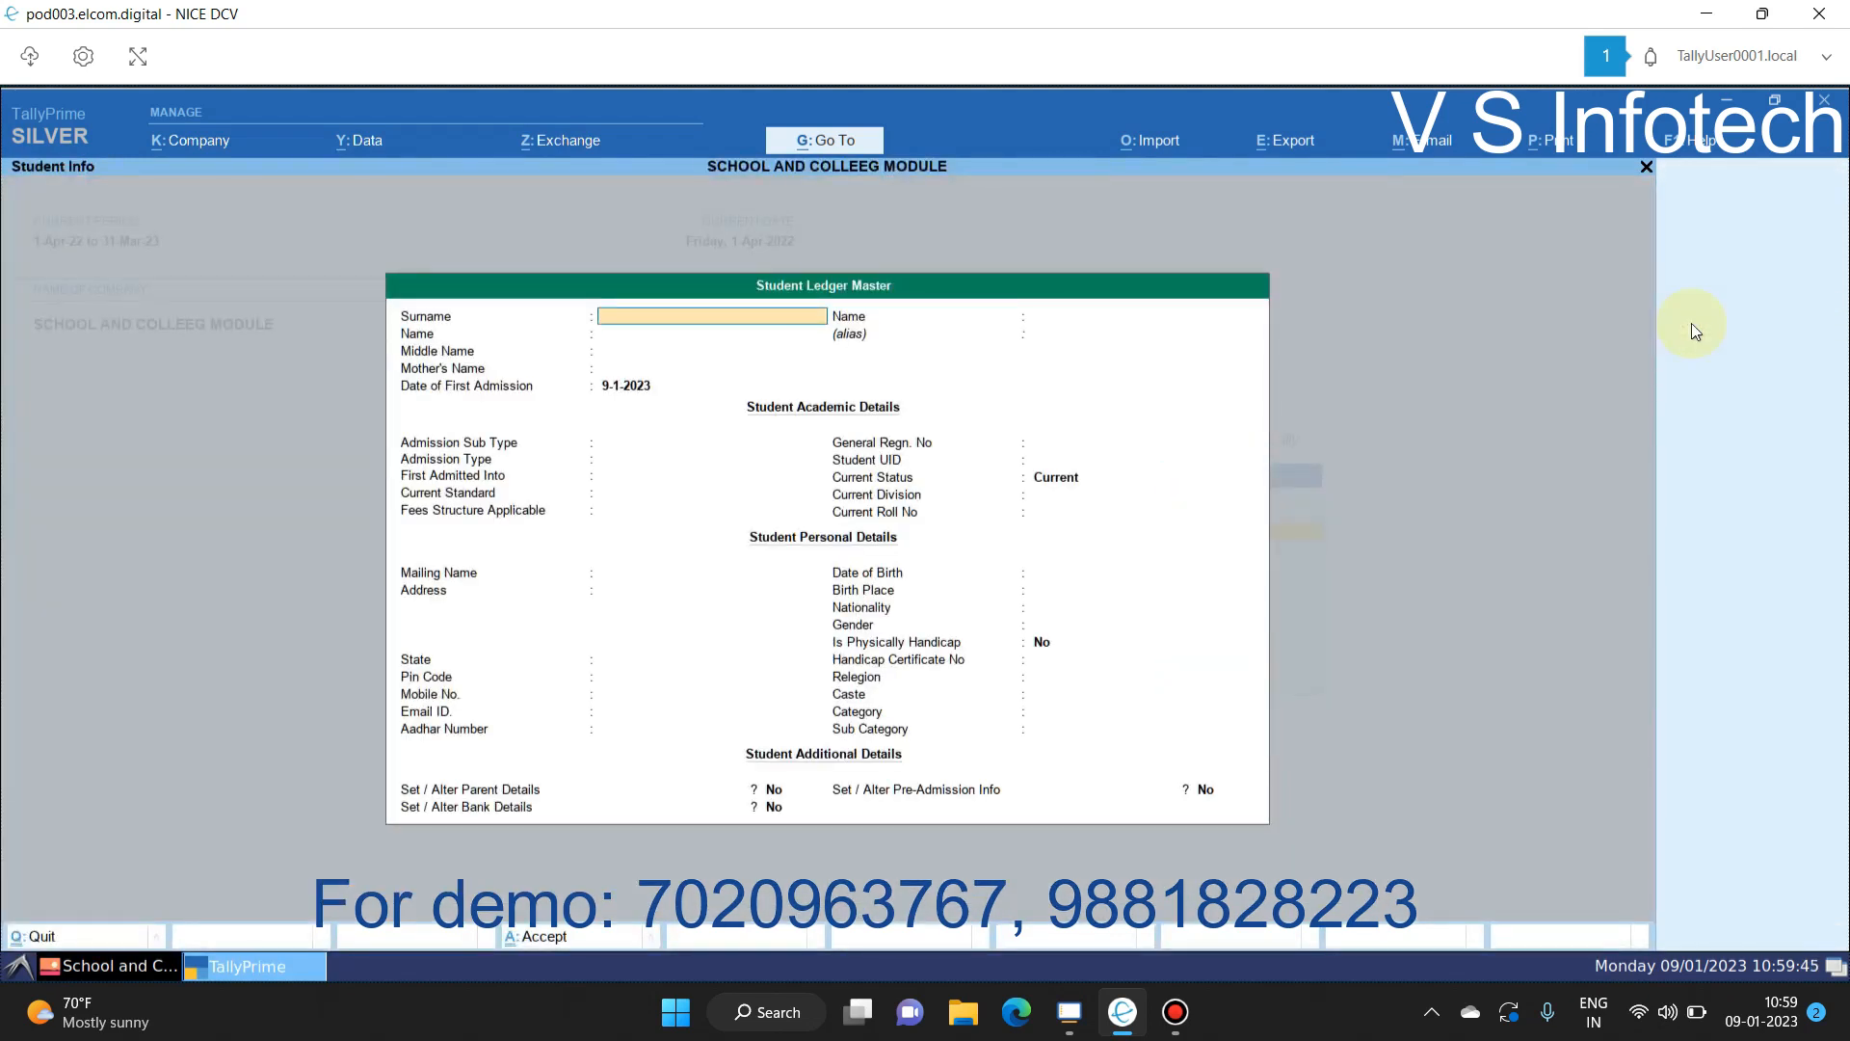
pyautogui.write('JA')
pyautogui.press('BackSpace')
pyautogui.press('BackSpace')
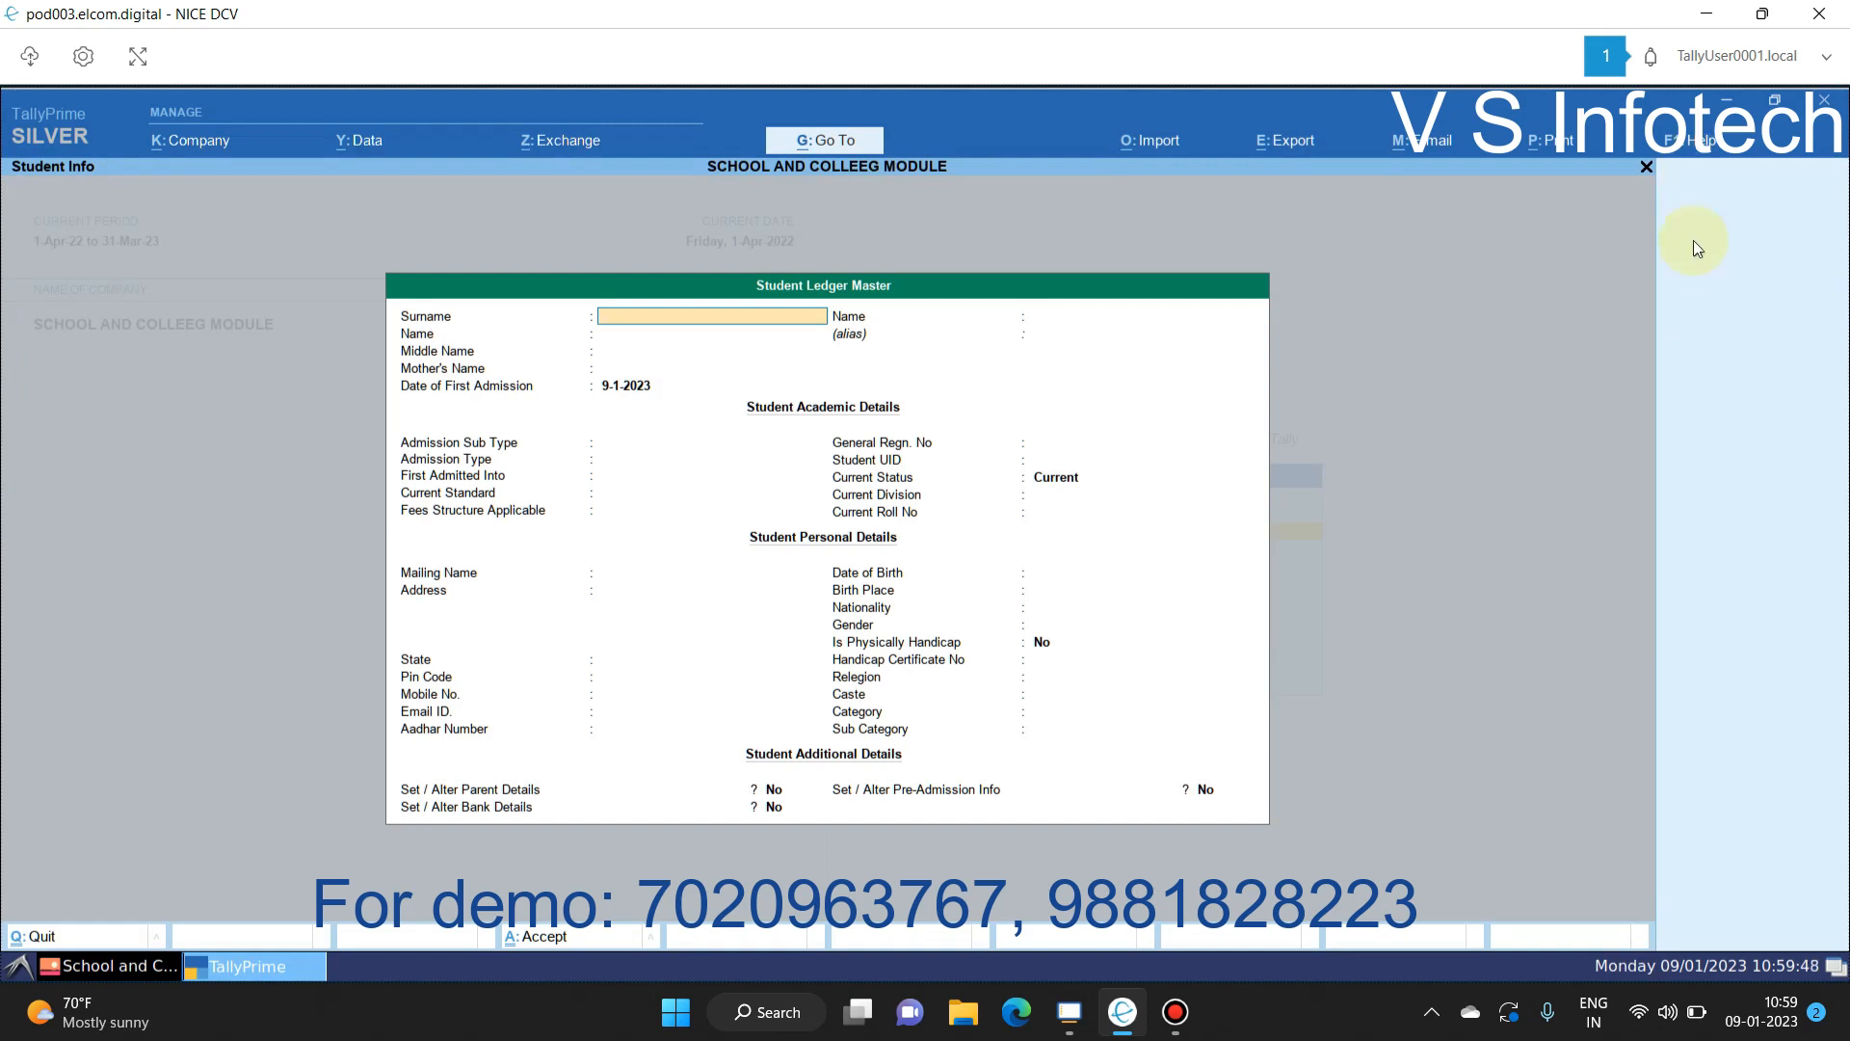
pyautogui.write('JADH')
pyautogui.press('BackSpace')
pyautogui.press('BackSpace')
pyautogui.press('BackSpace')
pyautogui.press('BackSpace')
pyautogui.press('BackSpace')
pyautogui.press('Return')
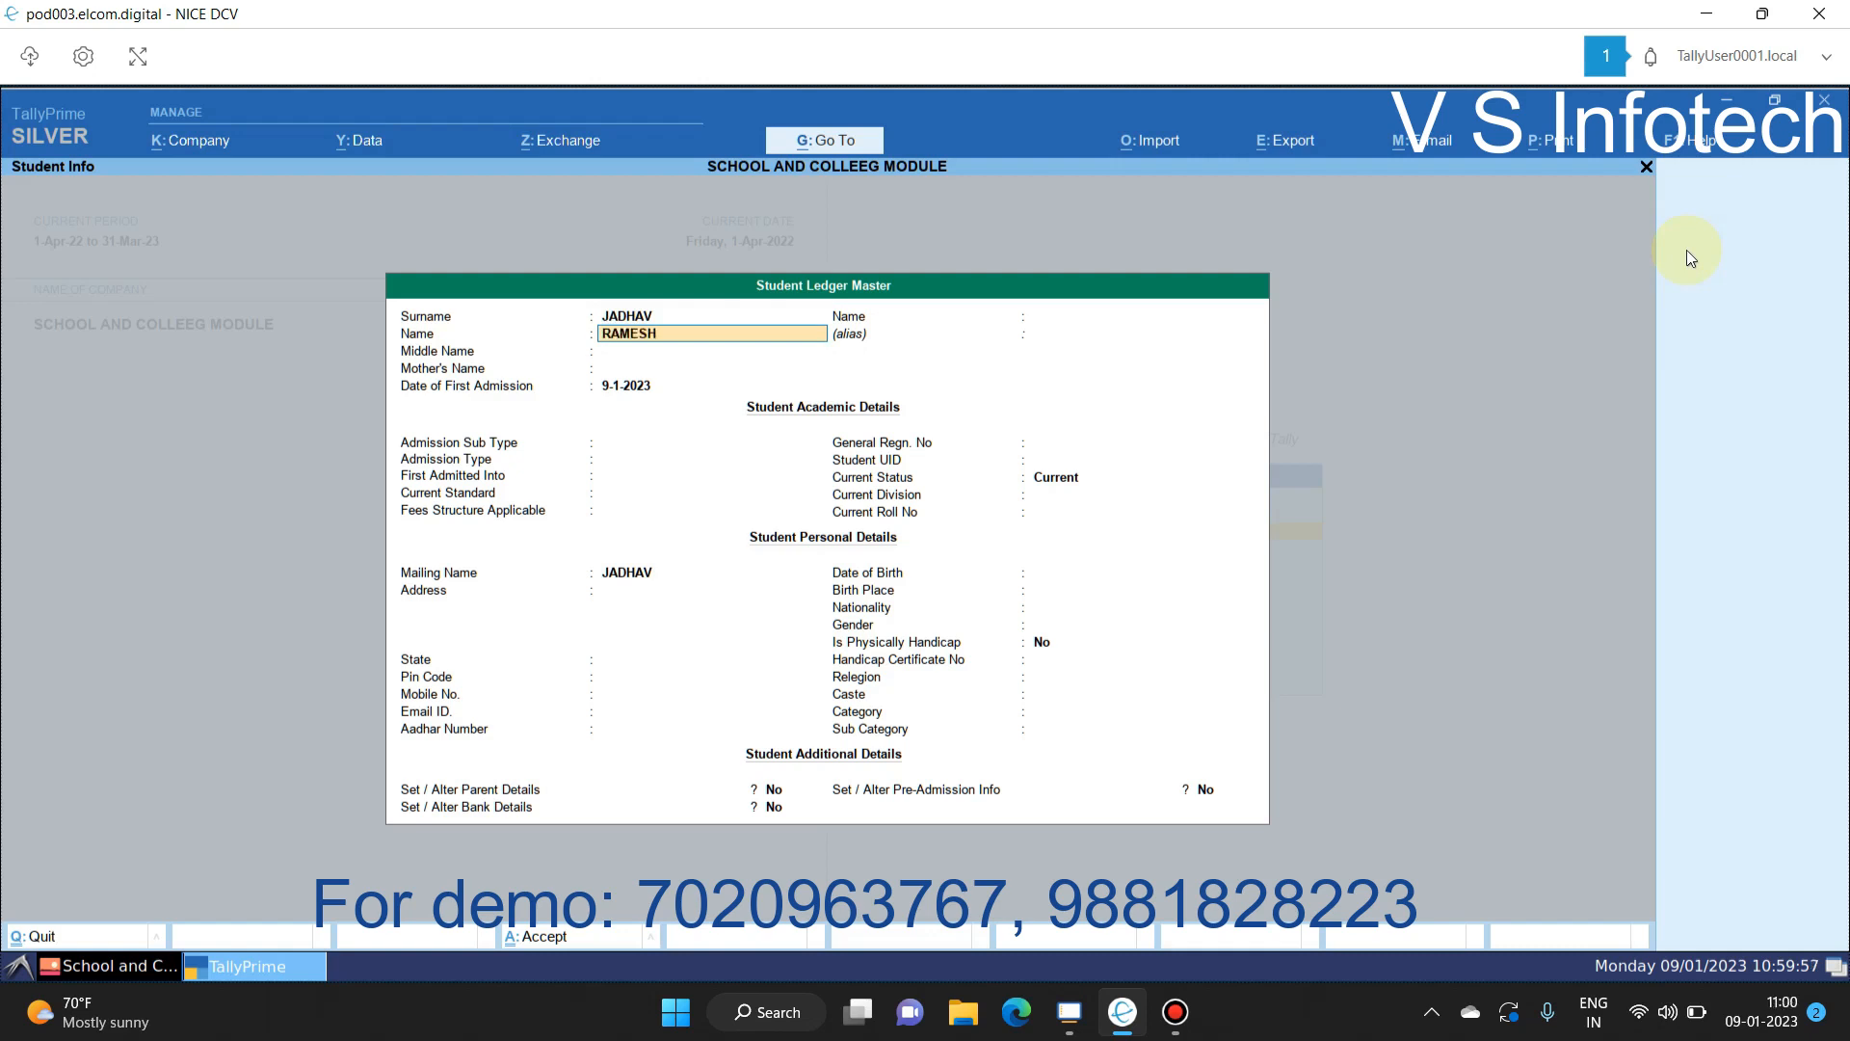
pyautogui.press('Return')
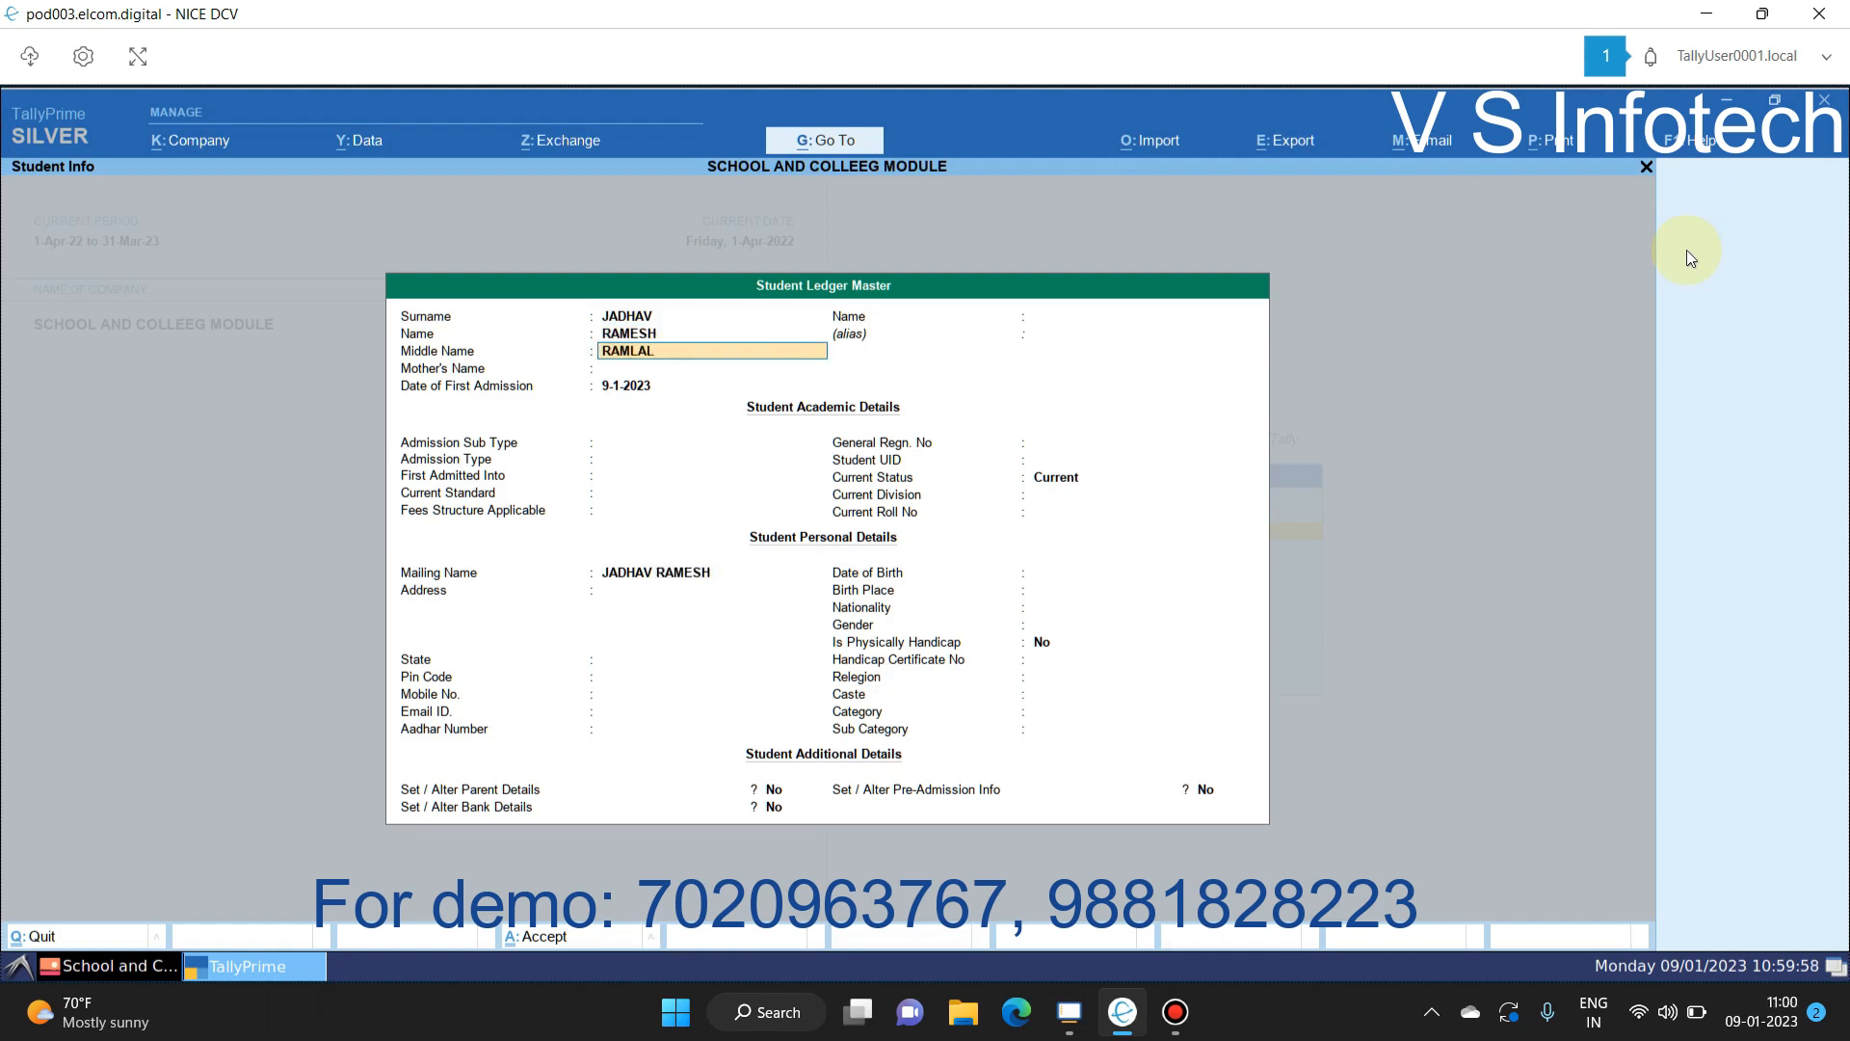
pyautogui.write('A')
pyautogui.press('BackSpace')
pyautogui.press('Return')
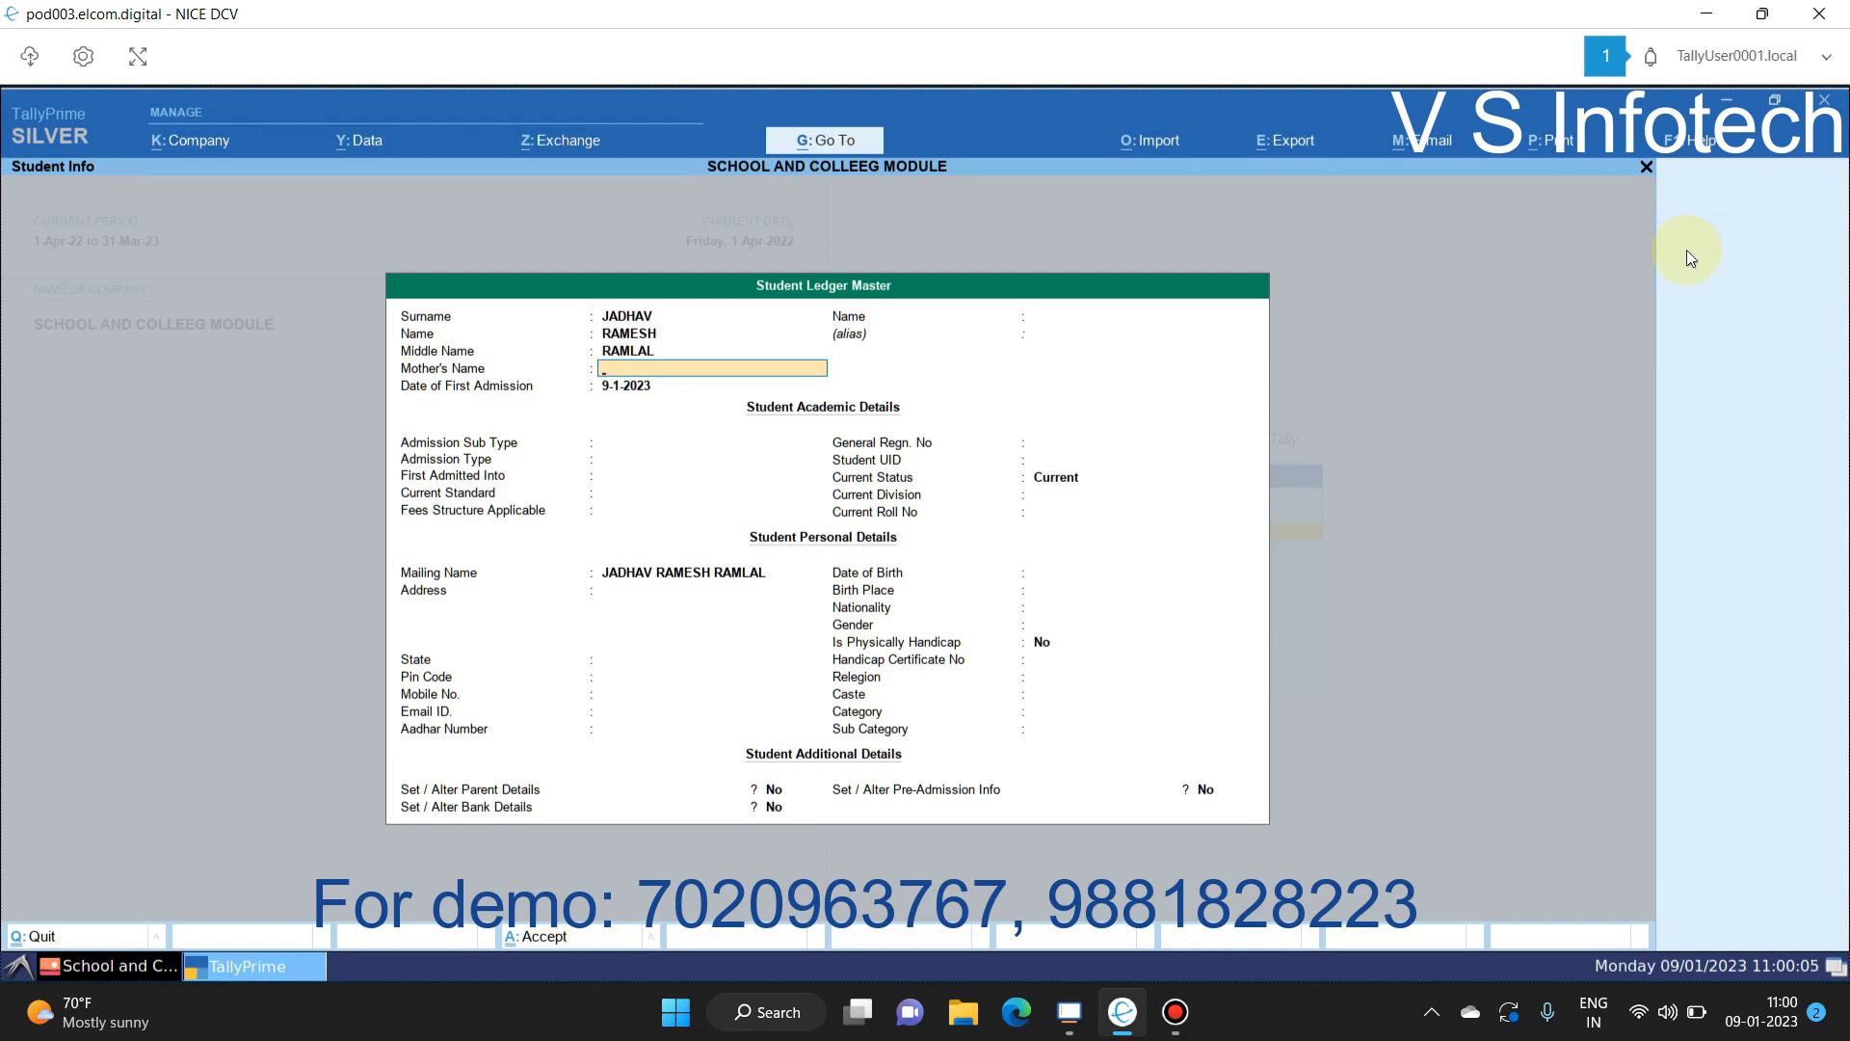
# Step: Enter the mother's name and set Date of First Admission to 1-4-2022
pyautogui.write('SHANTA')
pyautogui.press('Return')
pyautogui.write('1.4.2022')
pyautogui.press('Return')
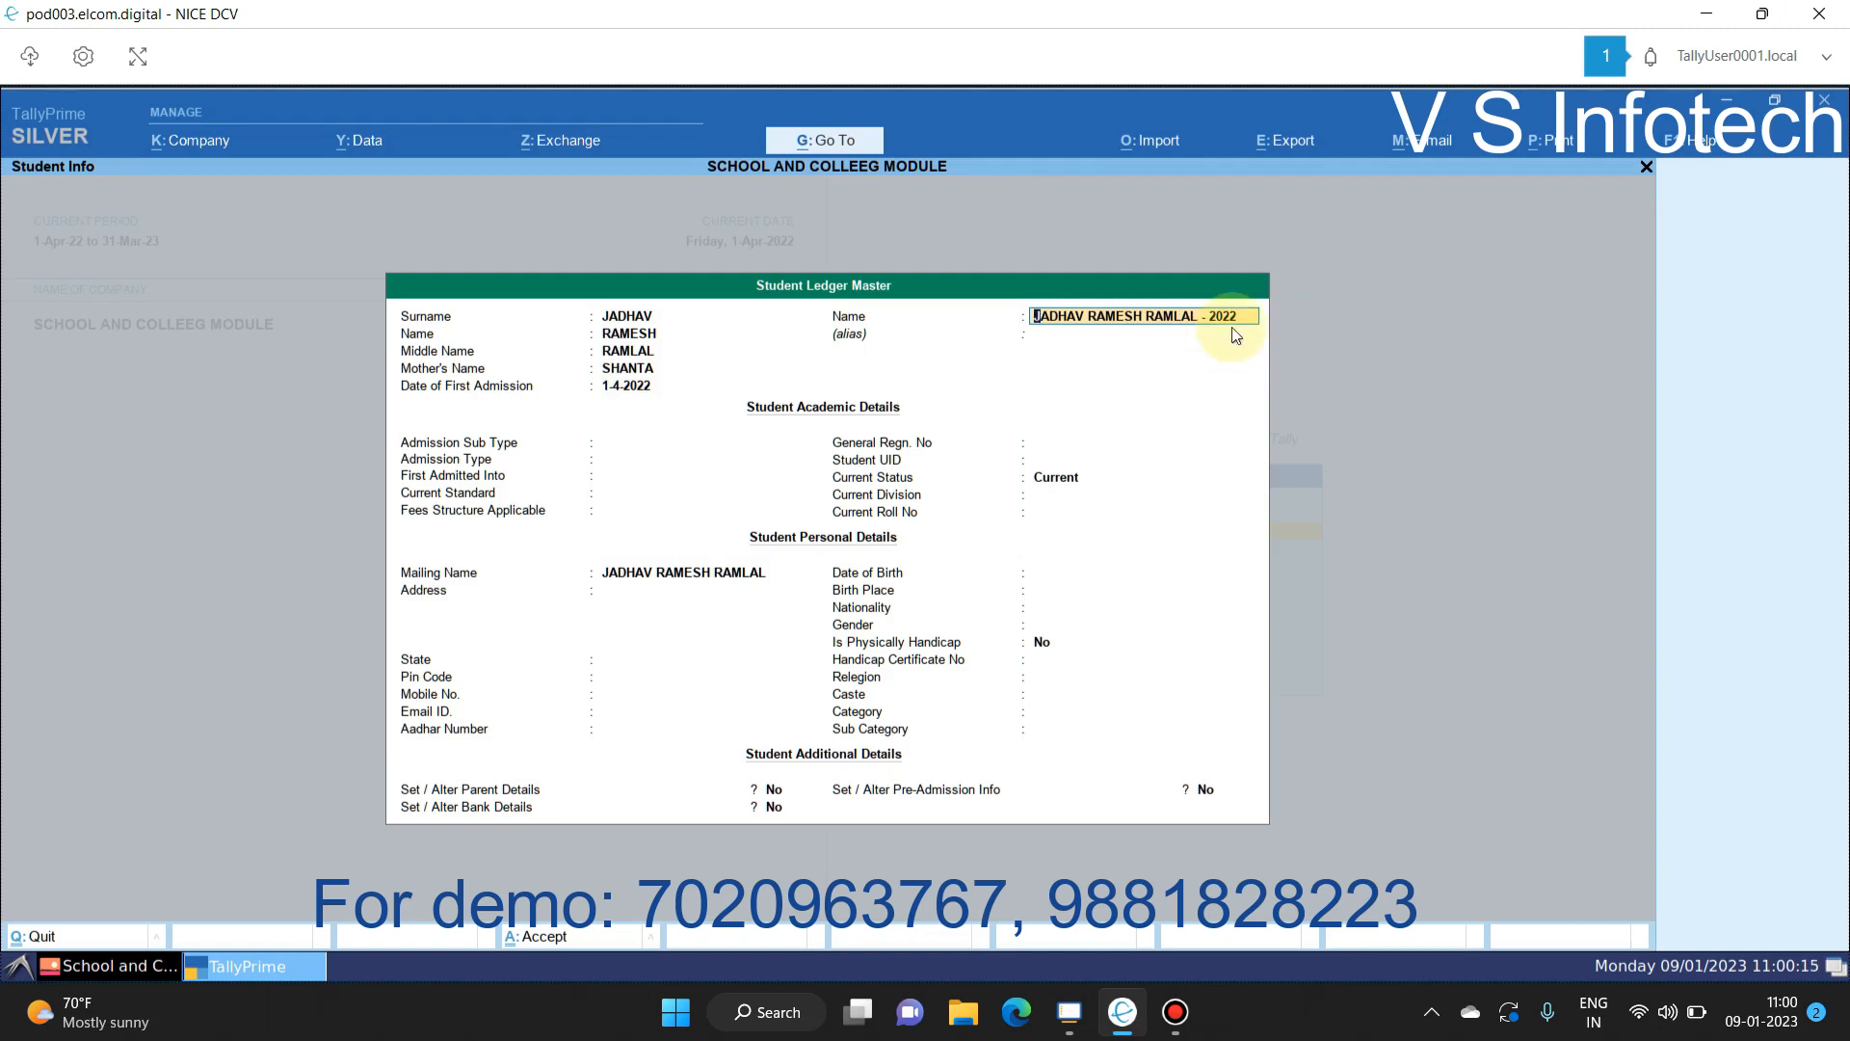
# Step: Set admission sub type to Govt and first admitted into 11 Th Commerce
pyautogui.press('Return')
pyautogui.press('Return')
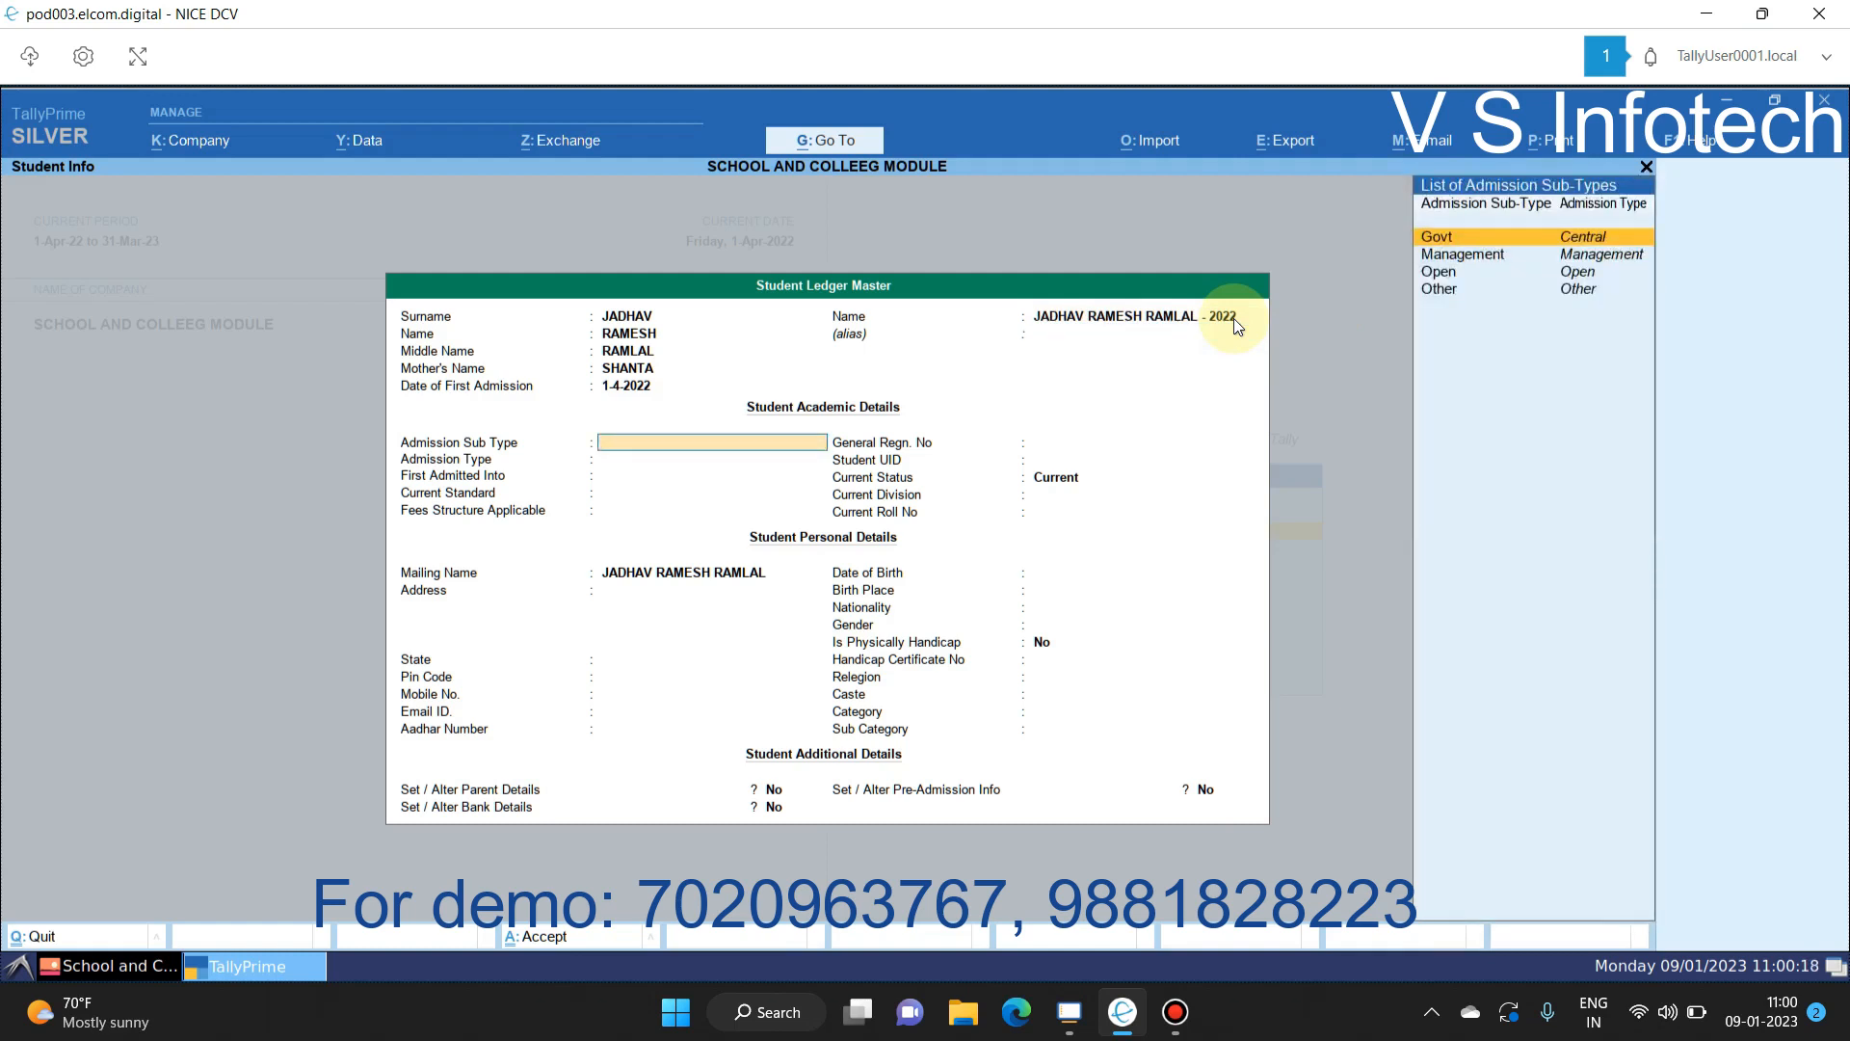
pyautogui.press('Down')
pyautogui.press('Up')
pyautogui.press('Return')
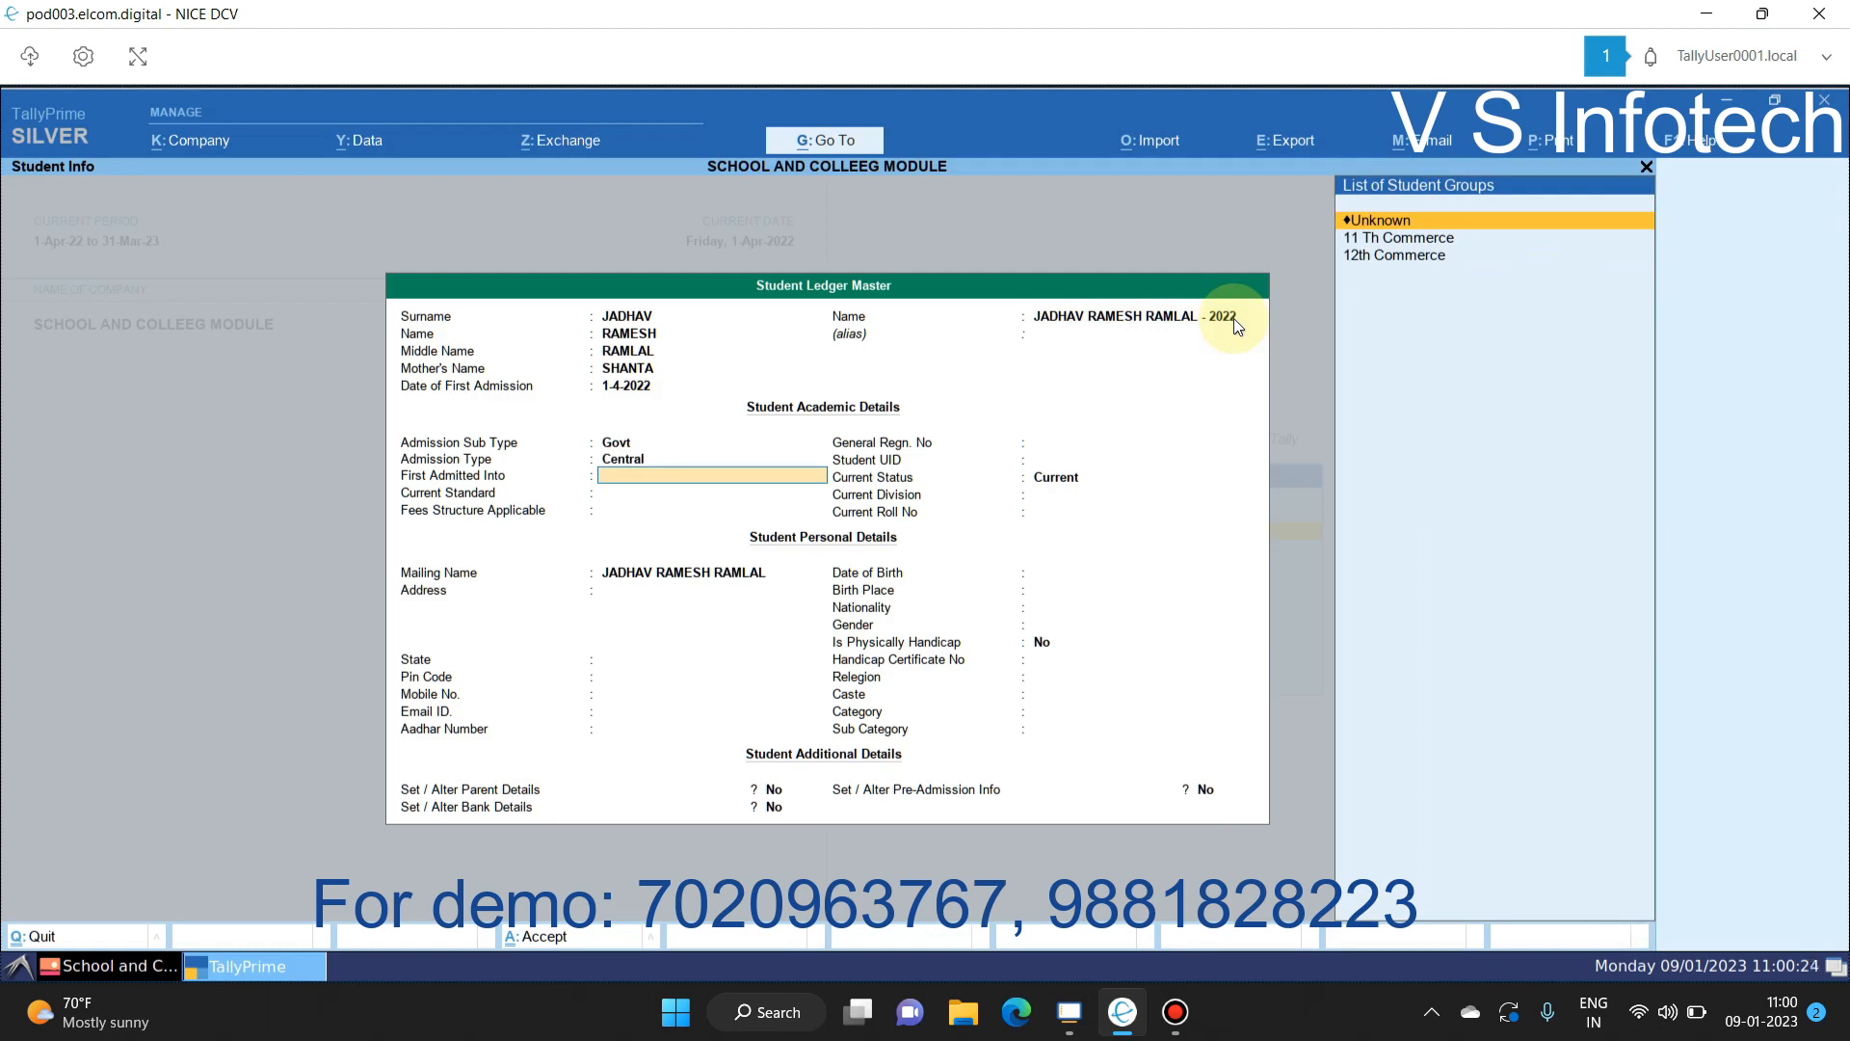
pyautogui.press('Down')
pyautogui.press('Down')
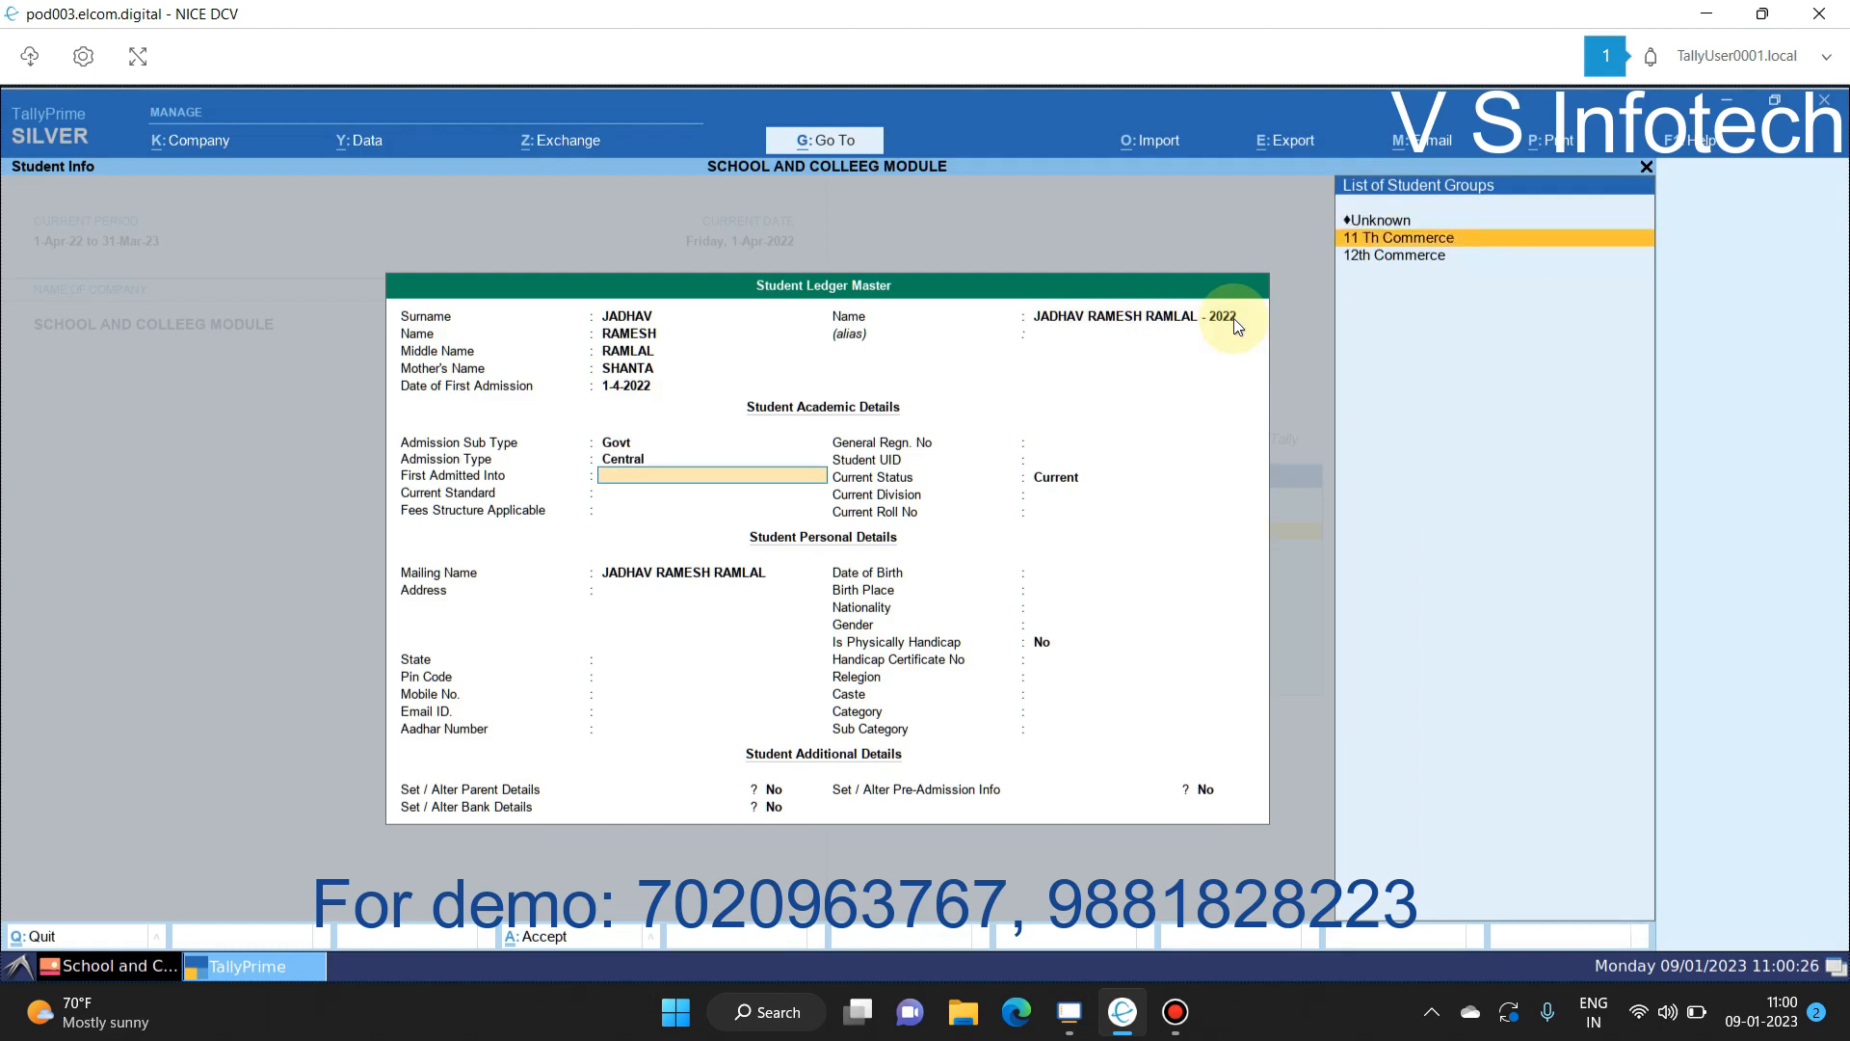
pyautogui.press('Up')
pyautogui.press('Return')
# Step: Set current standard 11 Th Commerce and fees 11th Commerce (Non Grant), keeping status Current
pyautogui.press('Down')
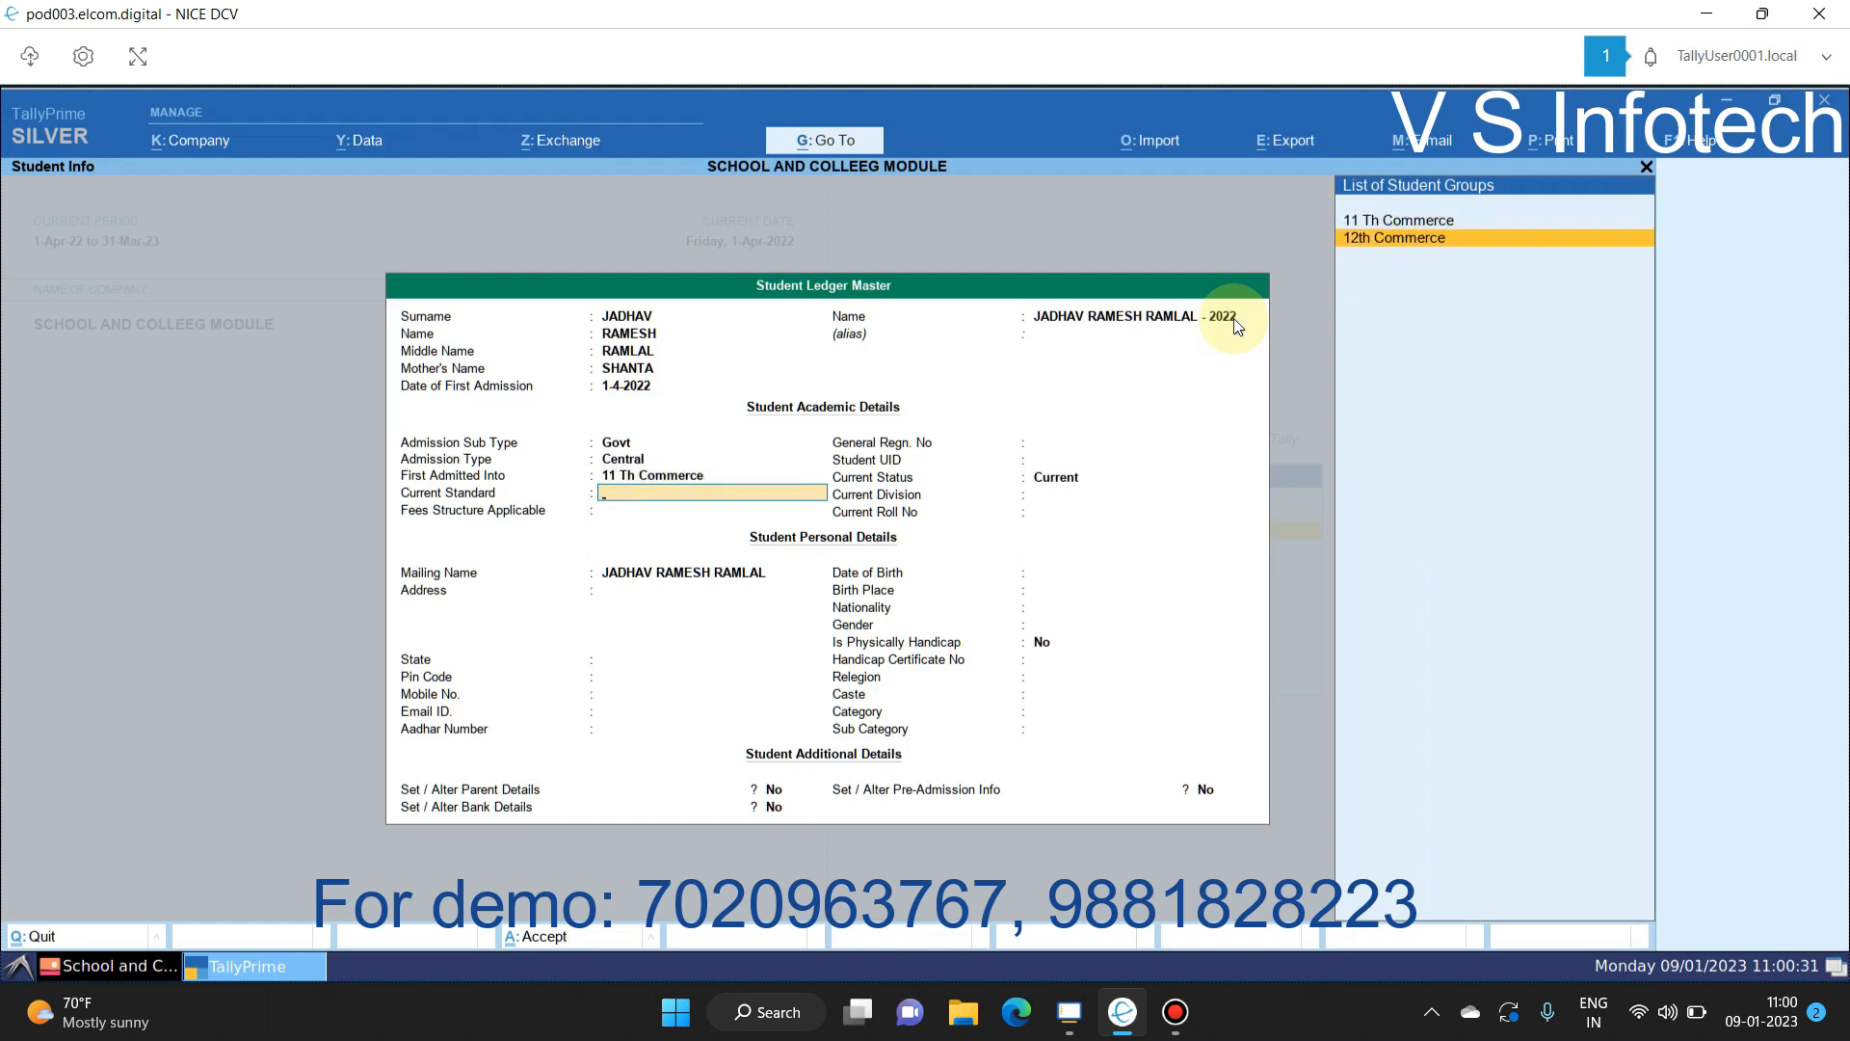
pyautogui.press('Up')
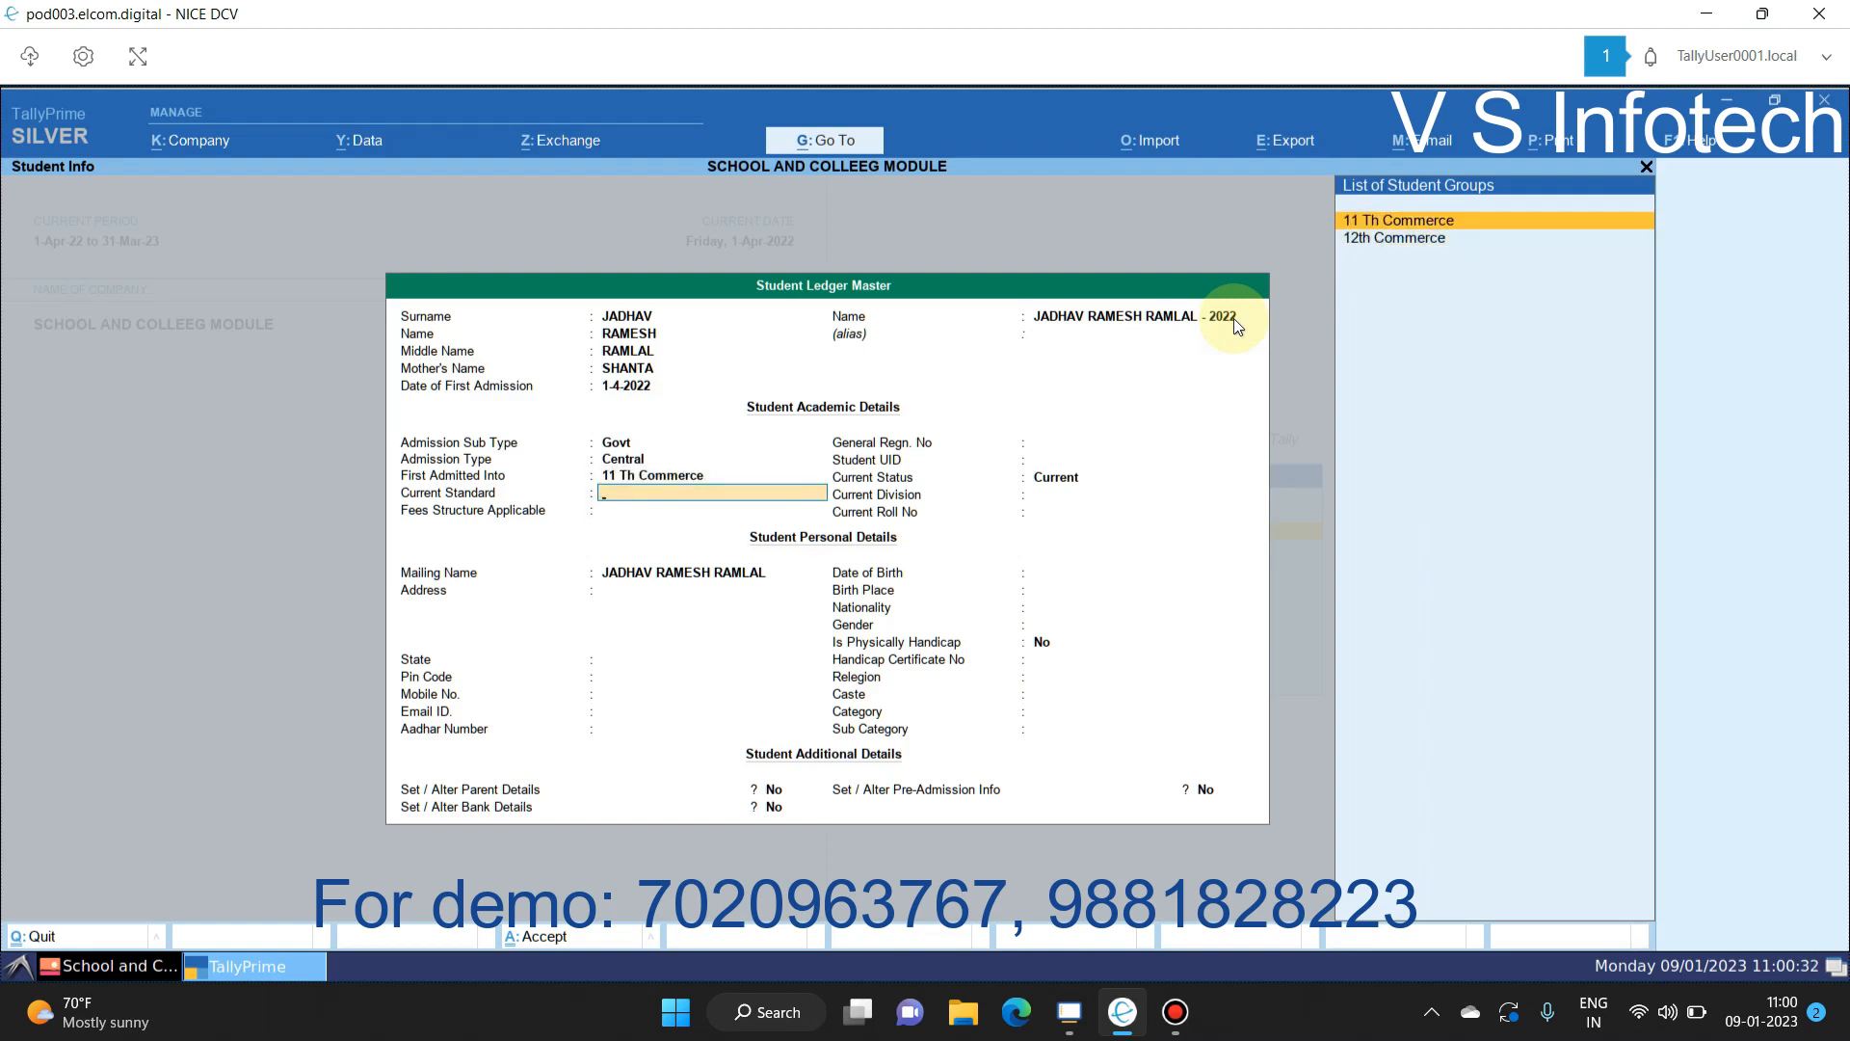
pyautogui.press('Return')
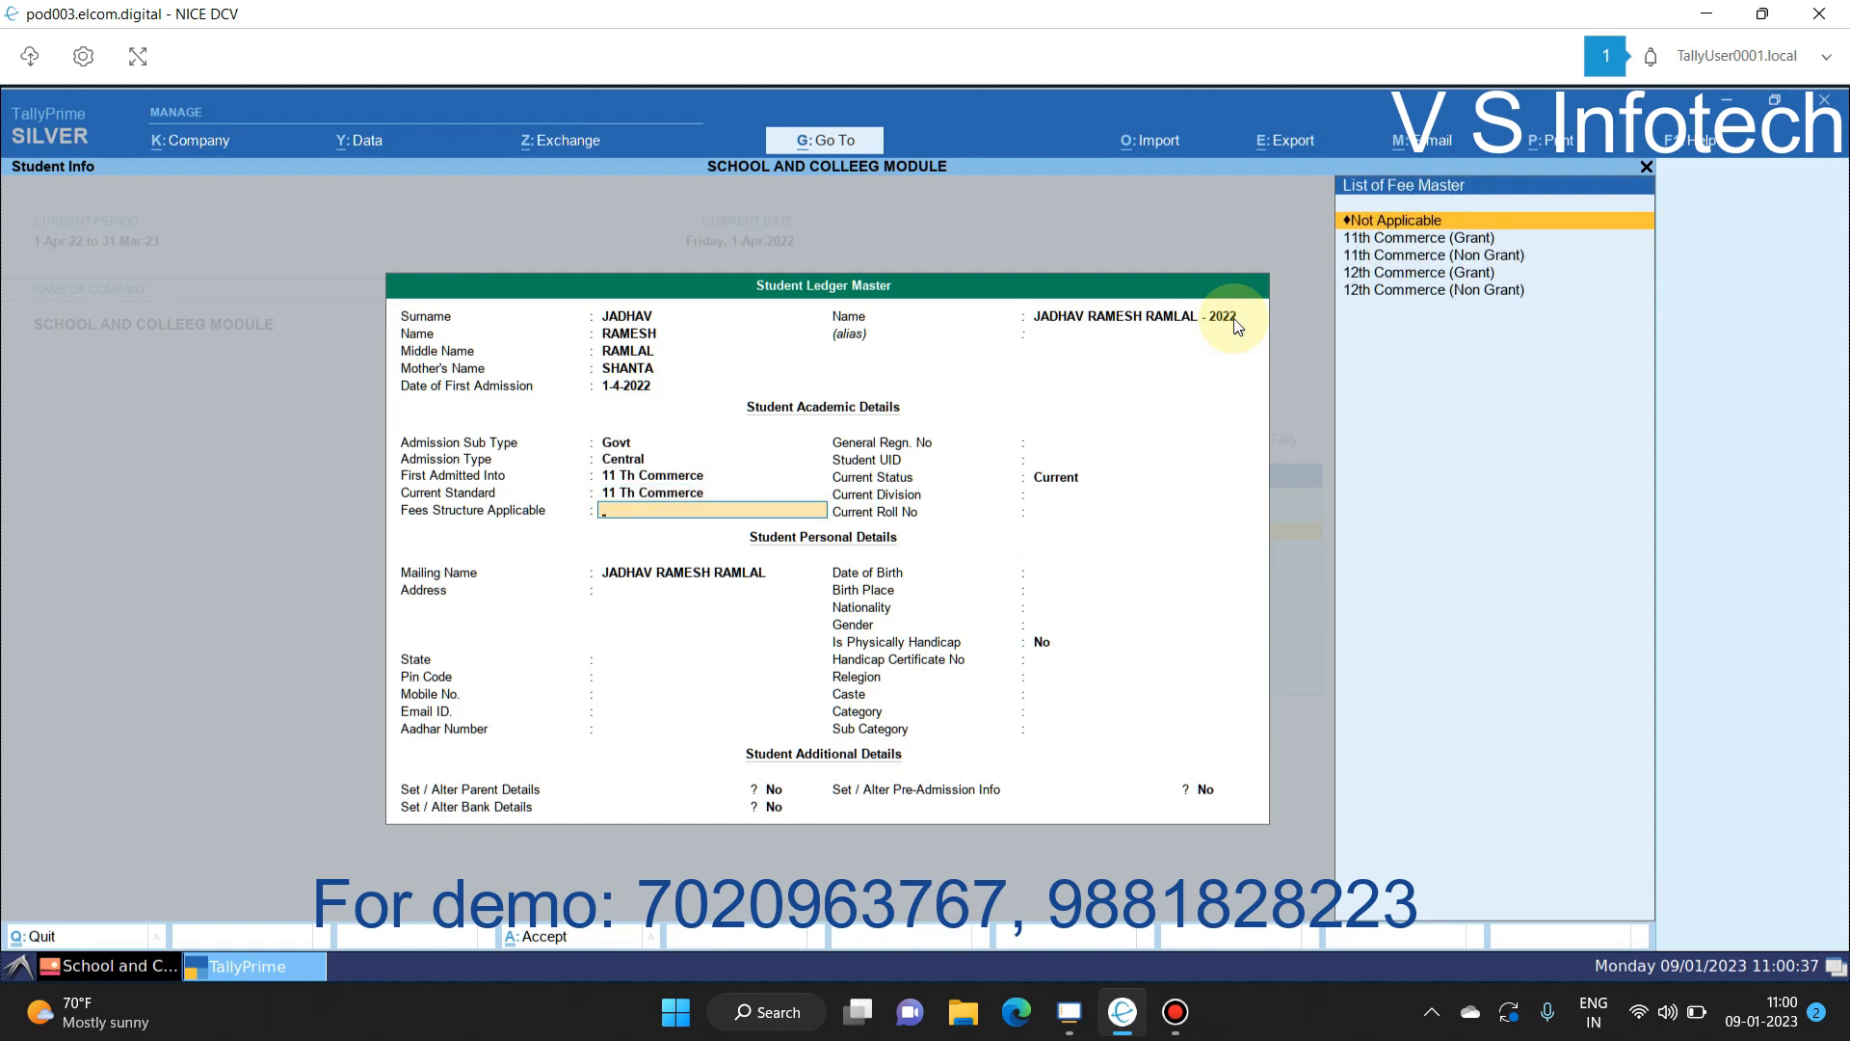
pyautogui.press('Down')
pyautogui.press('Down')
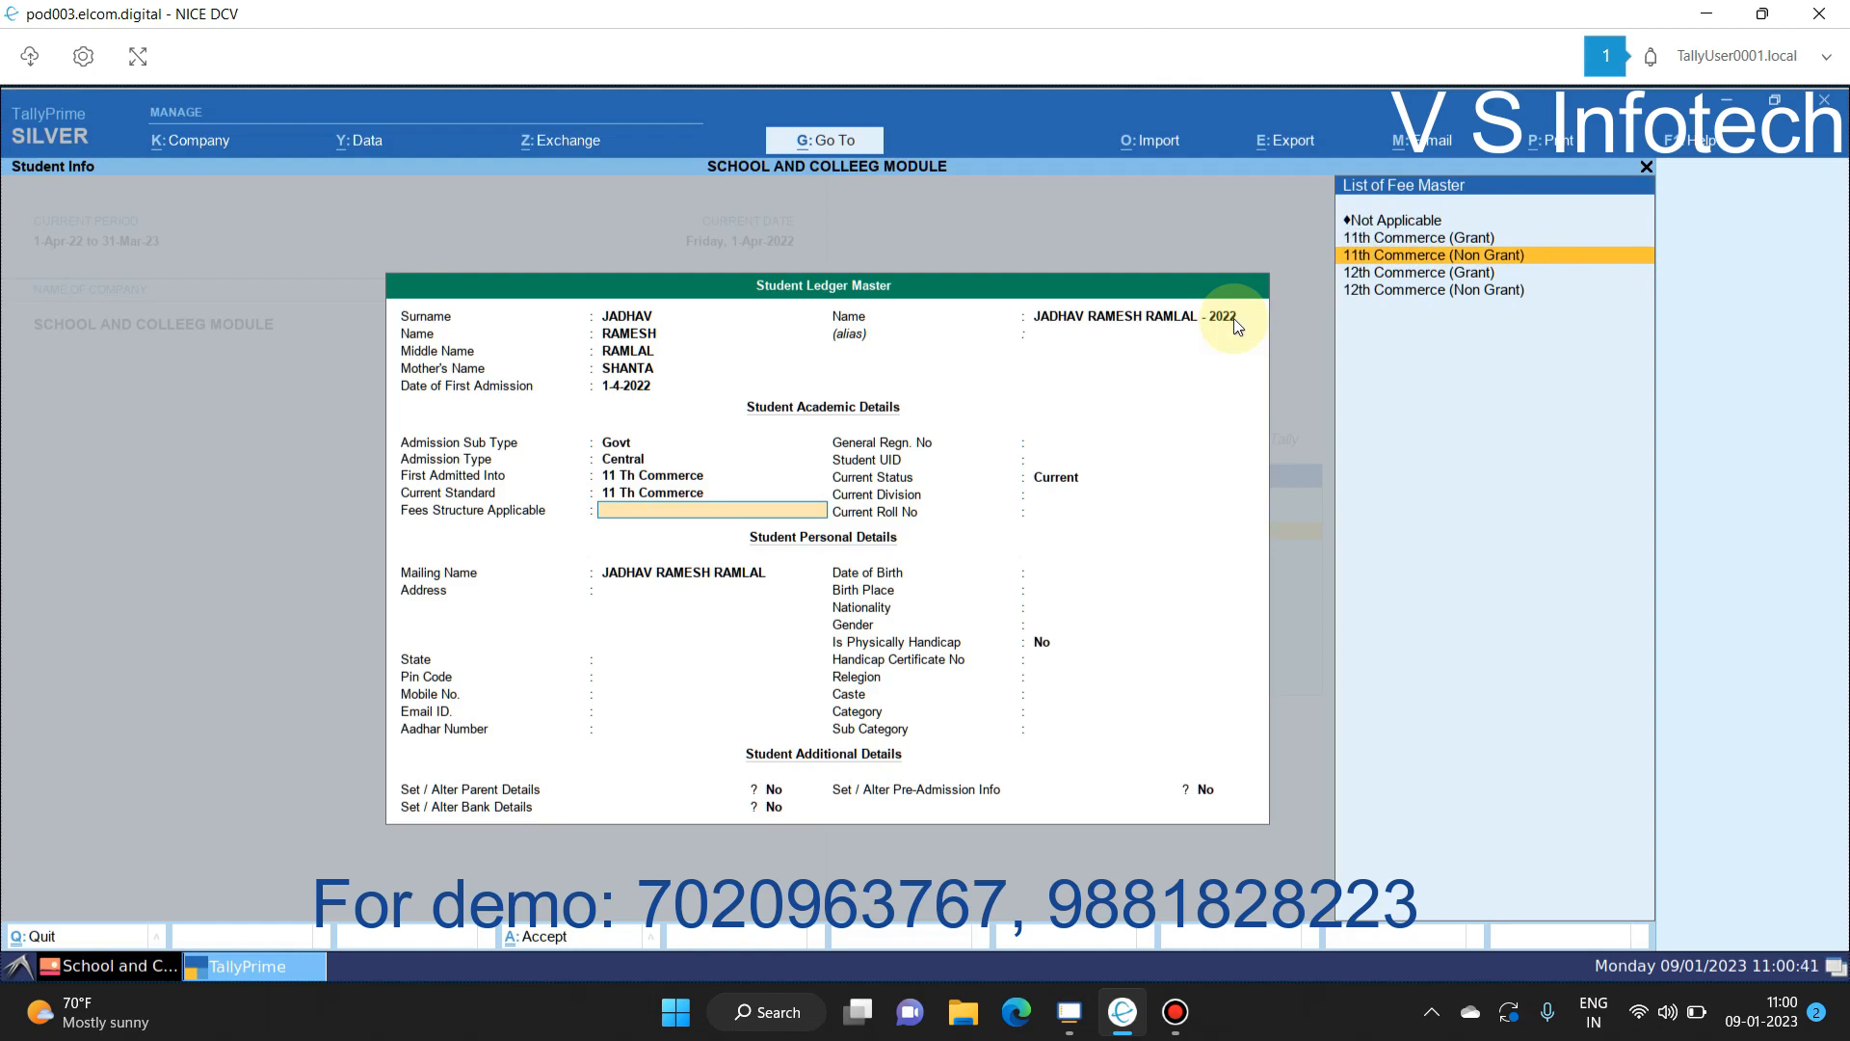
pyautogui.press('Return')
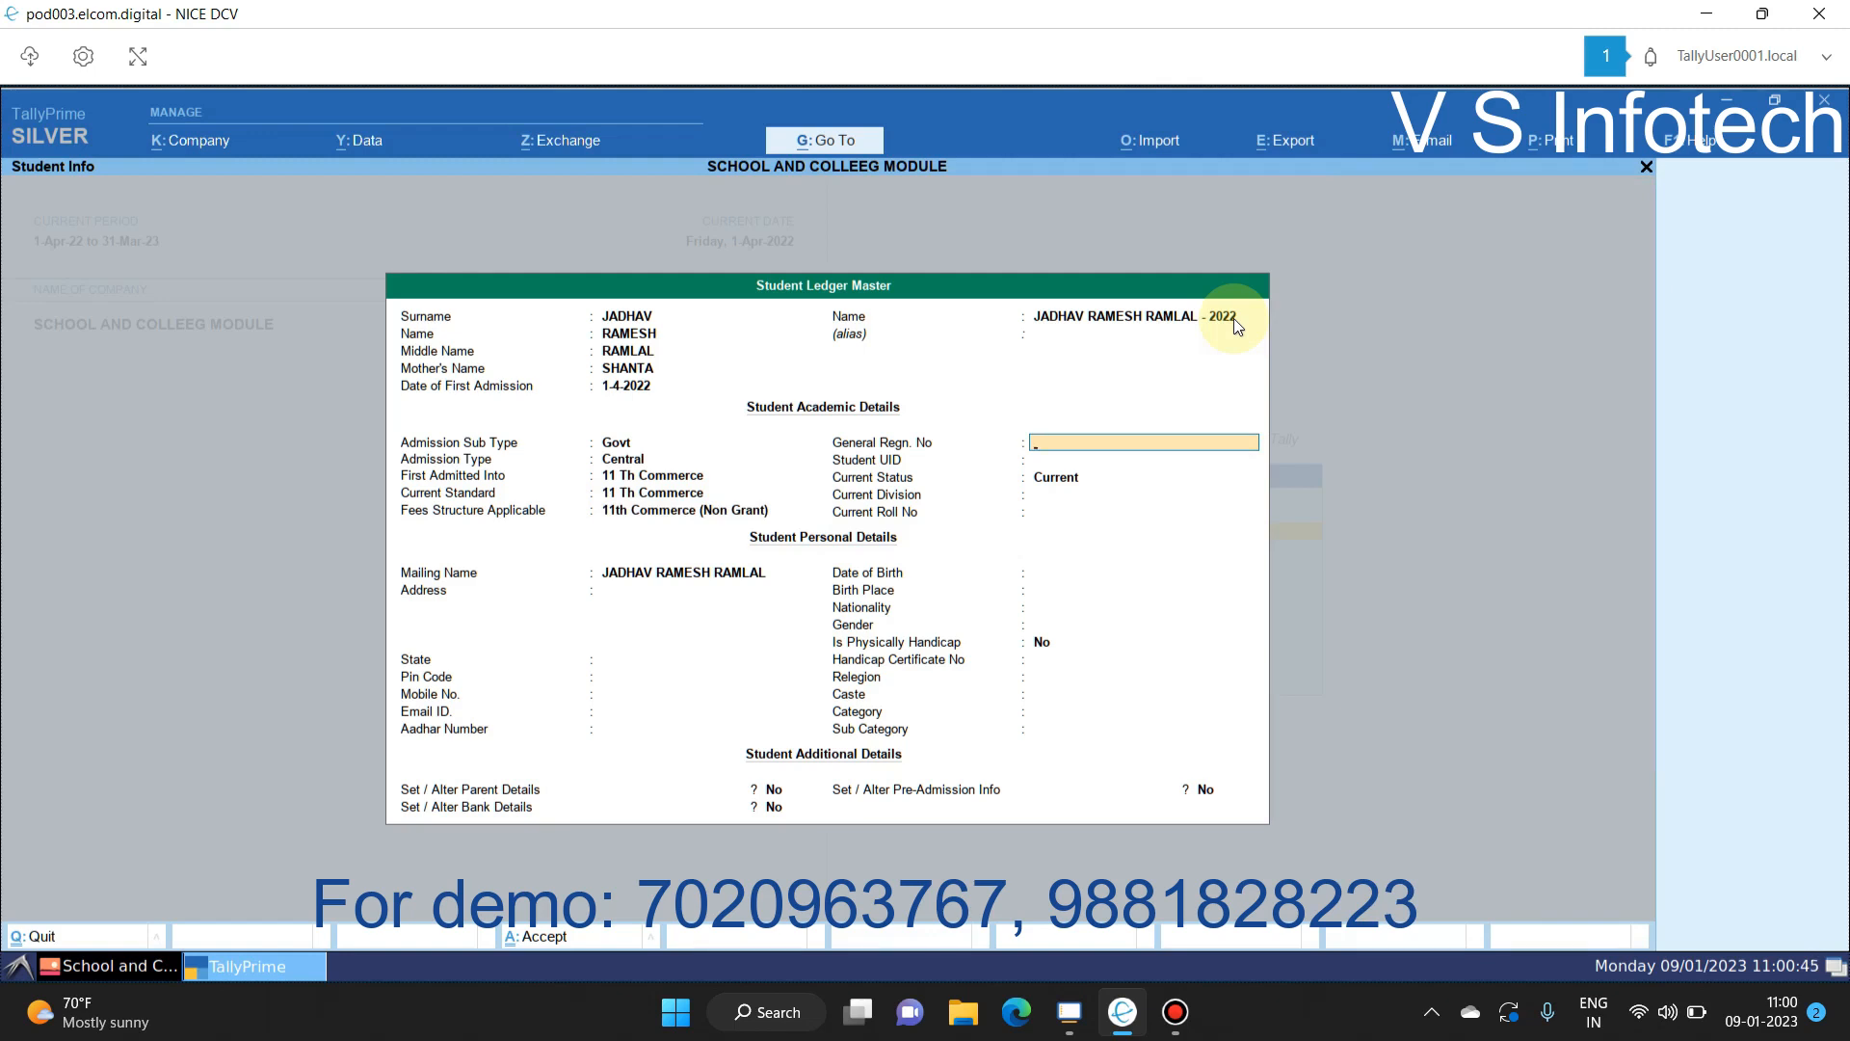
pyautogui.press('Return')
pyautogui.press('Return')
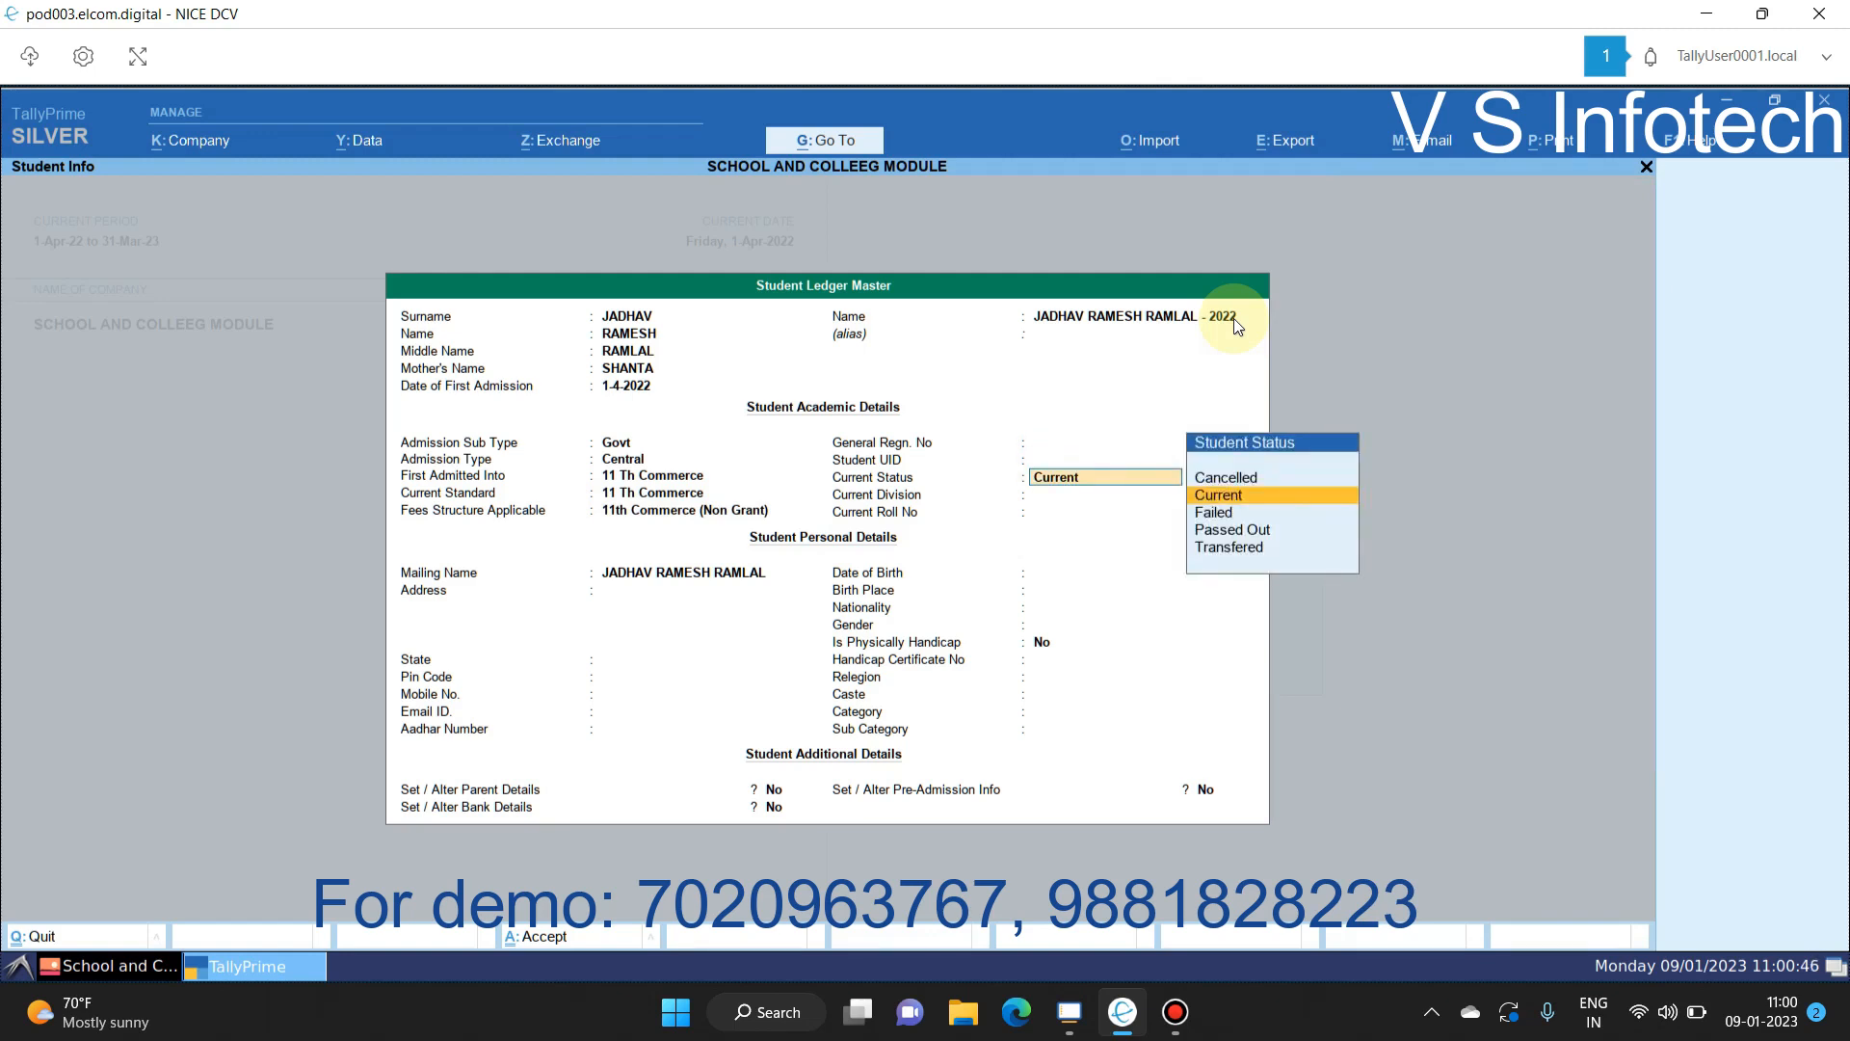
pyautogui.press('Return')
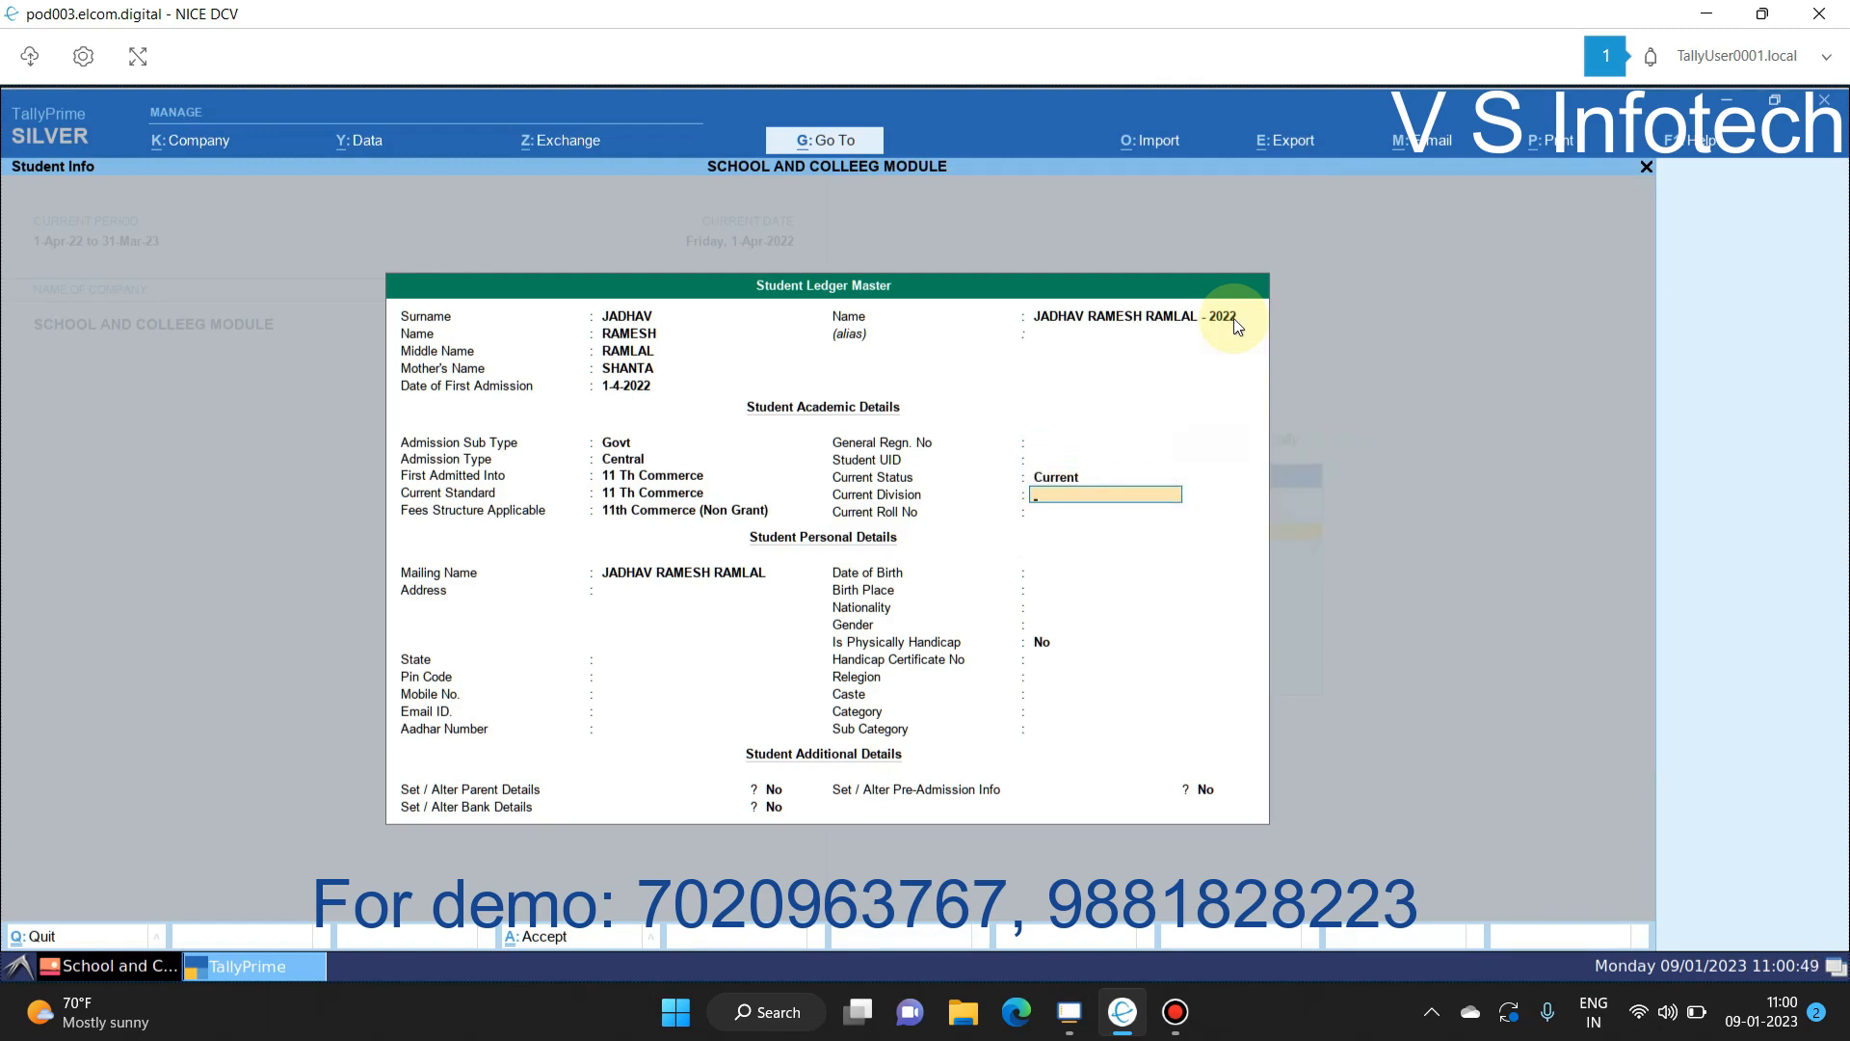
pyautogui.press('Return')
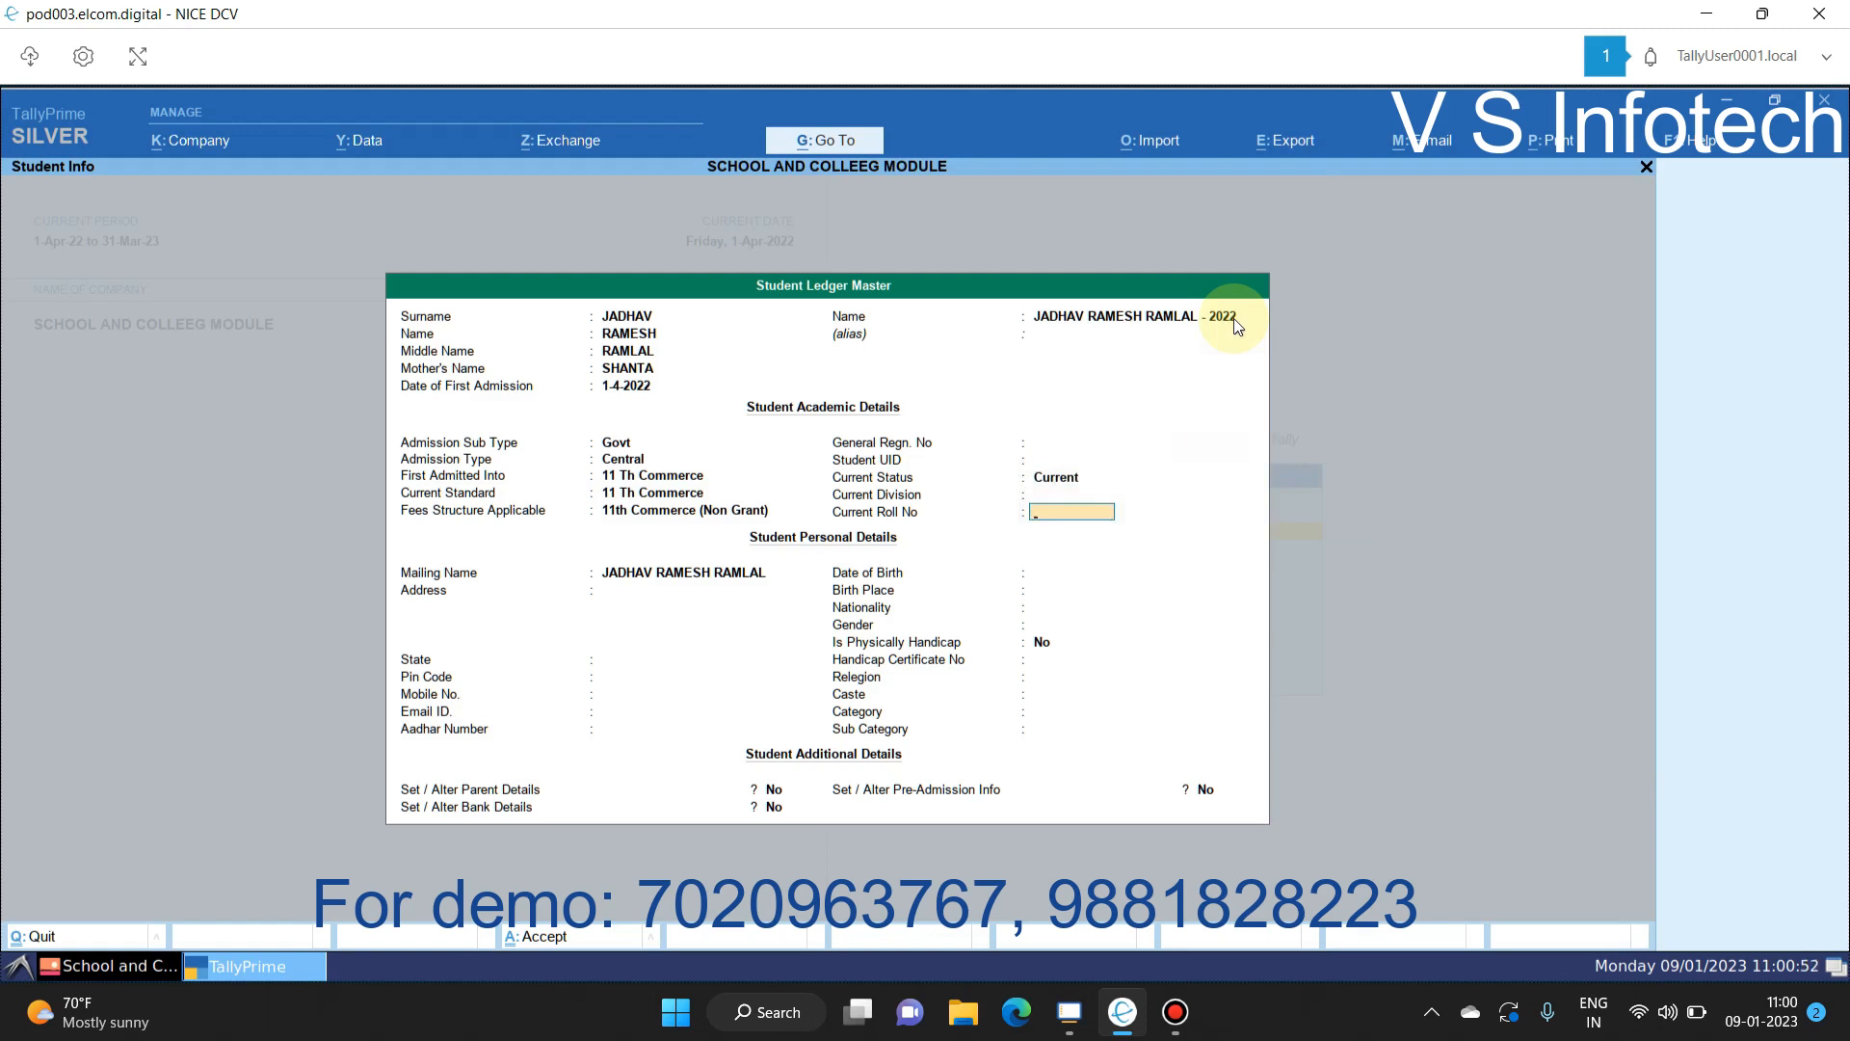
# Step: Set the student's state to Maharashtra, leaving roll number, address, e-mail and birth date blank
pyautogui.press('Return')
pyautogui.press('Return')
pyautogui.write('Maharashtra')
pyautogui.press('Return')
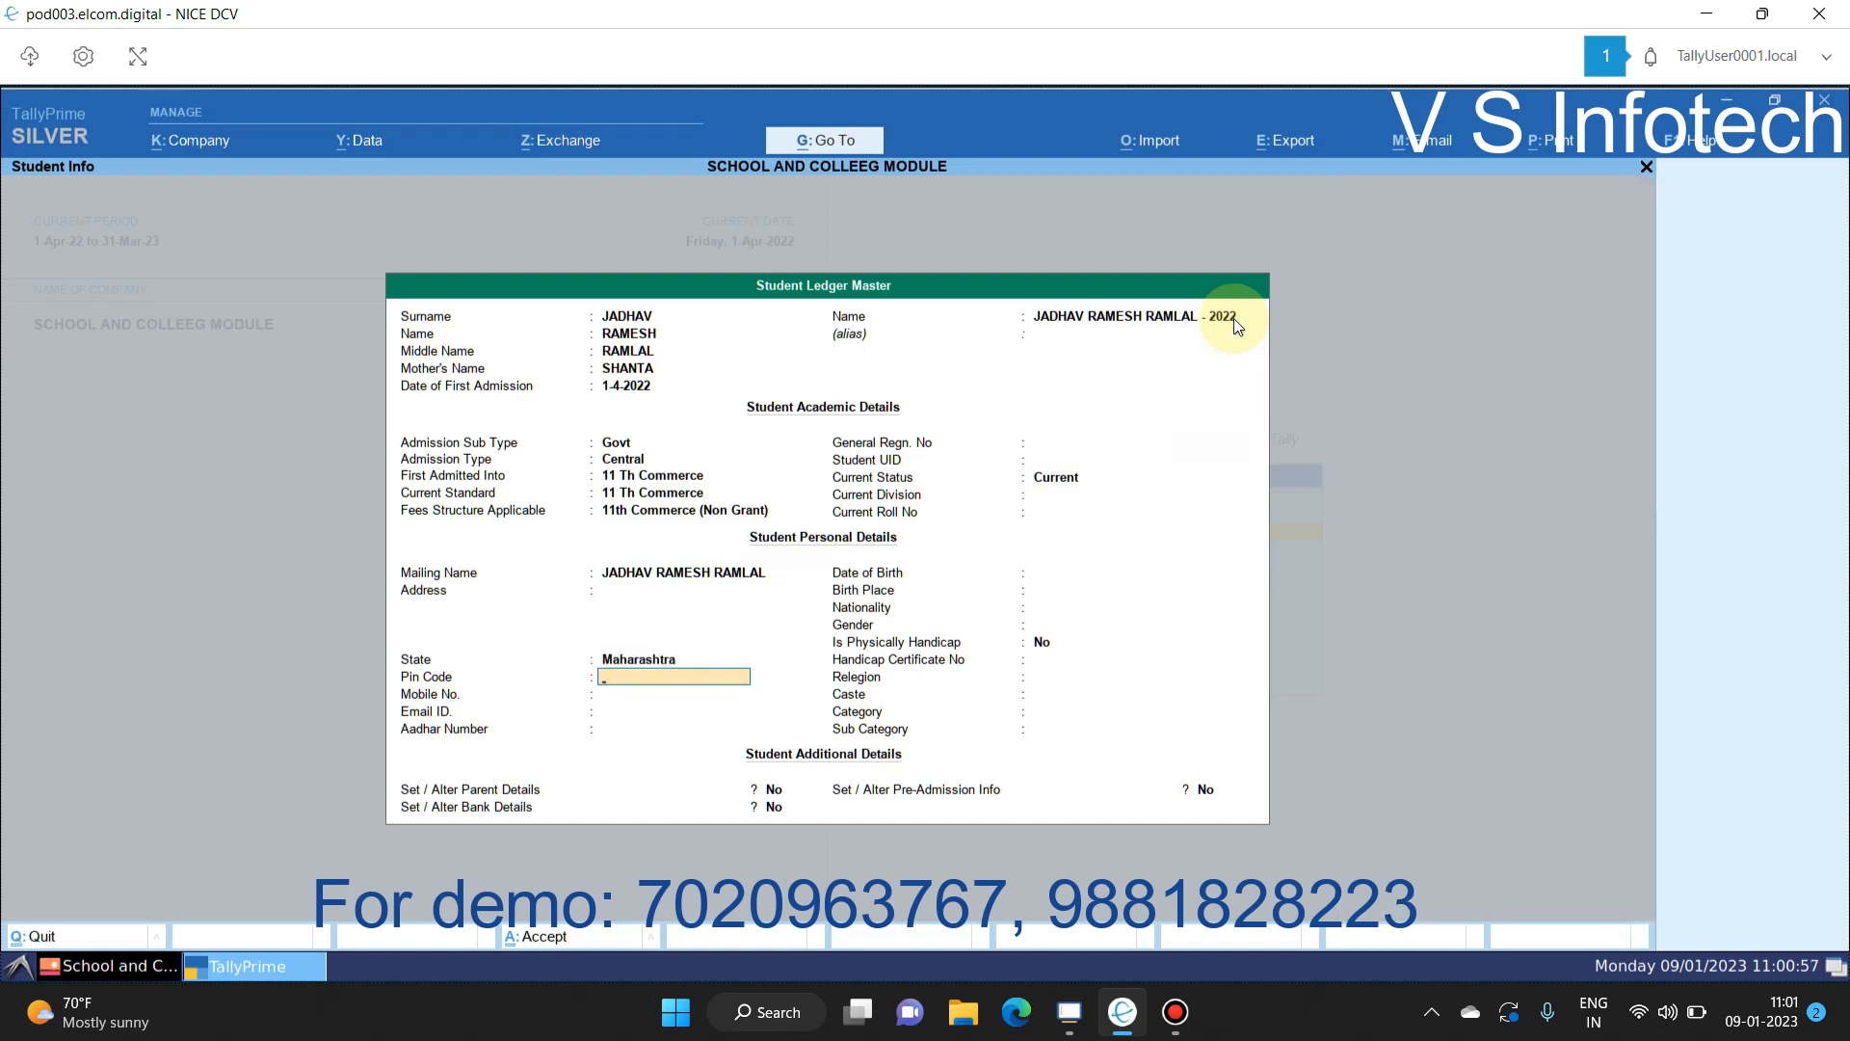
pyautogui.press('Return')
pyautogui.press('Return')
pyautogui.press('Return')
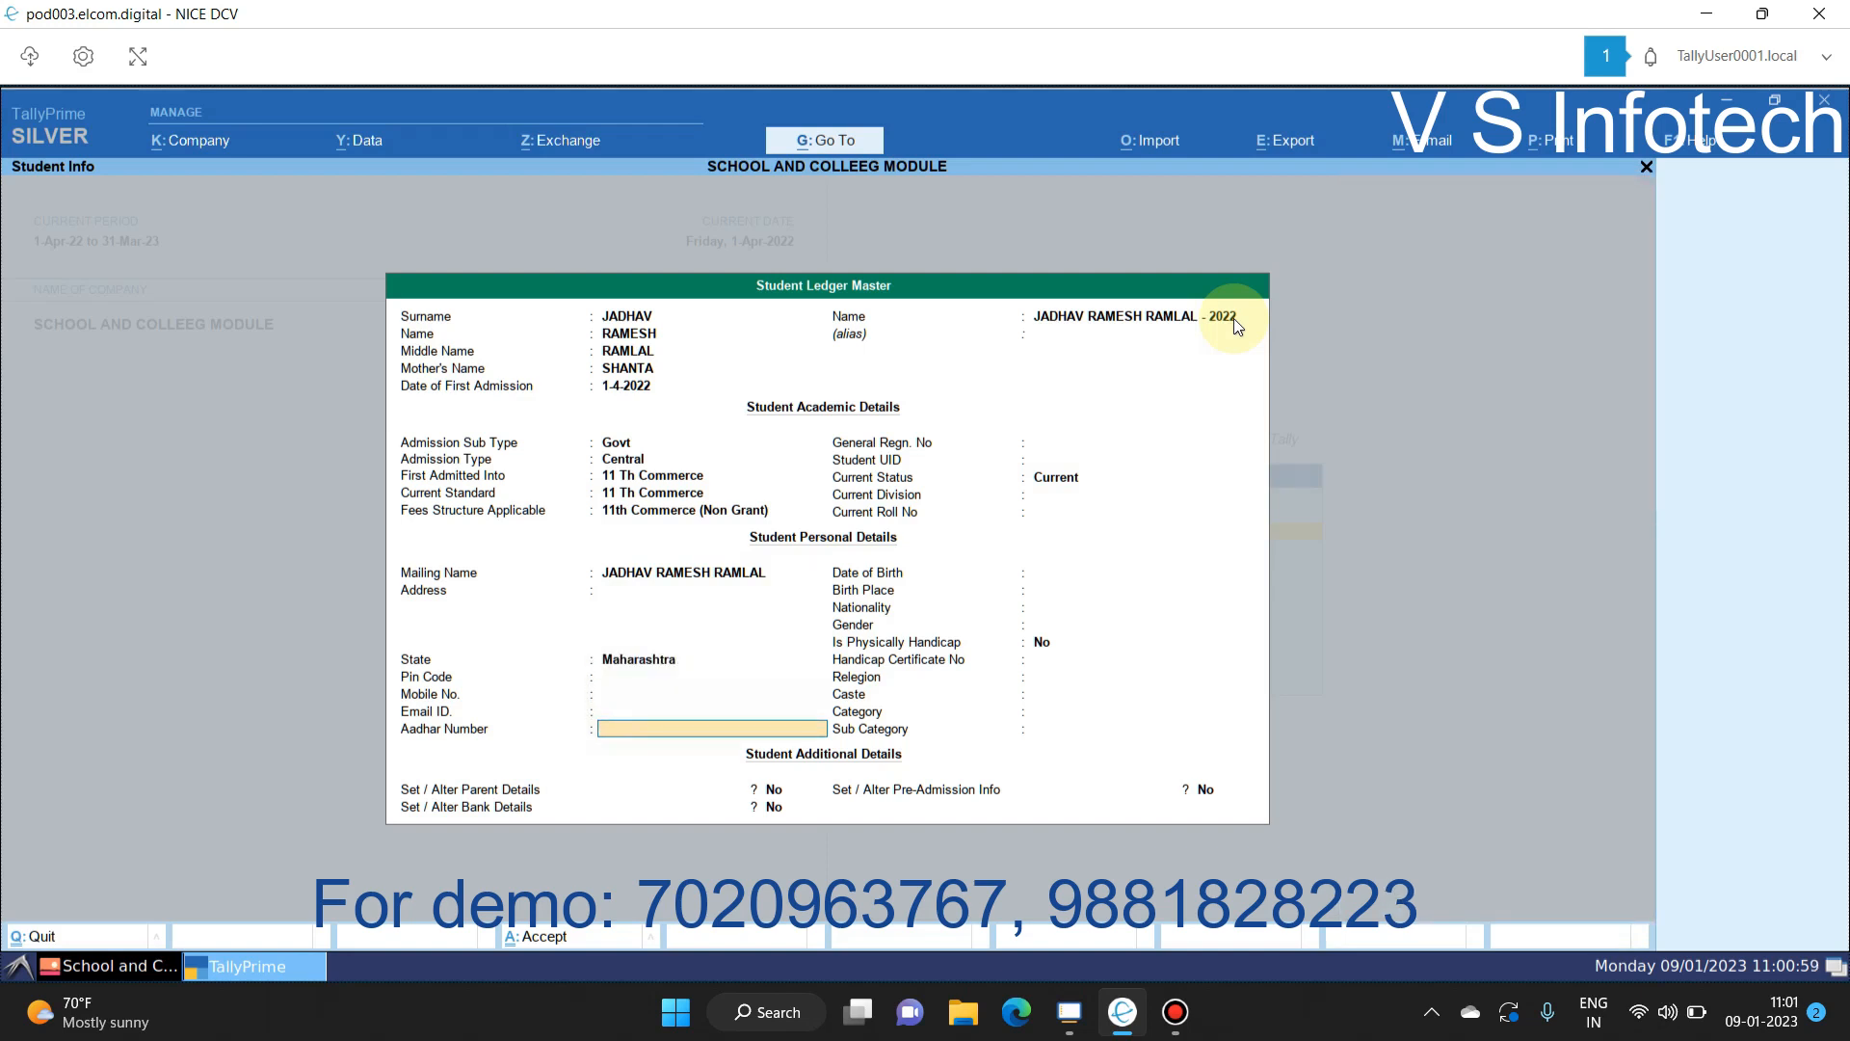
pyautogui.press('Return')
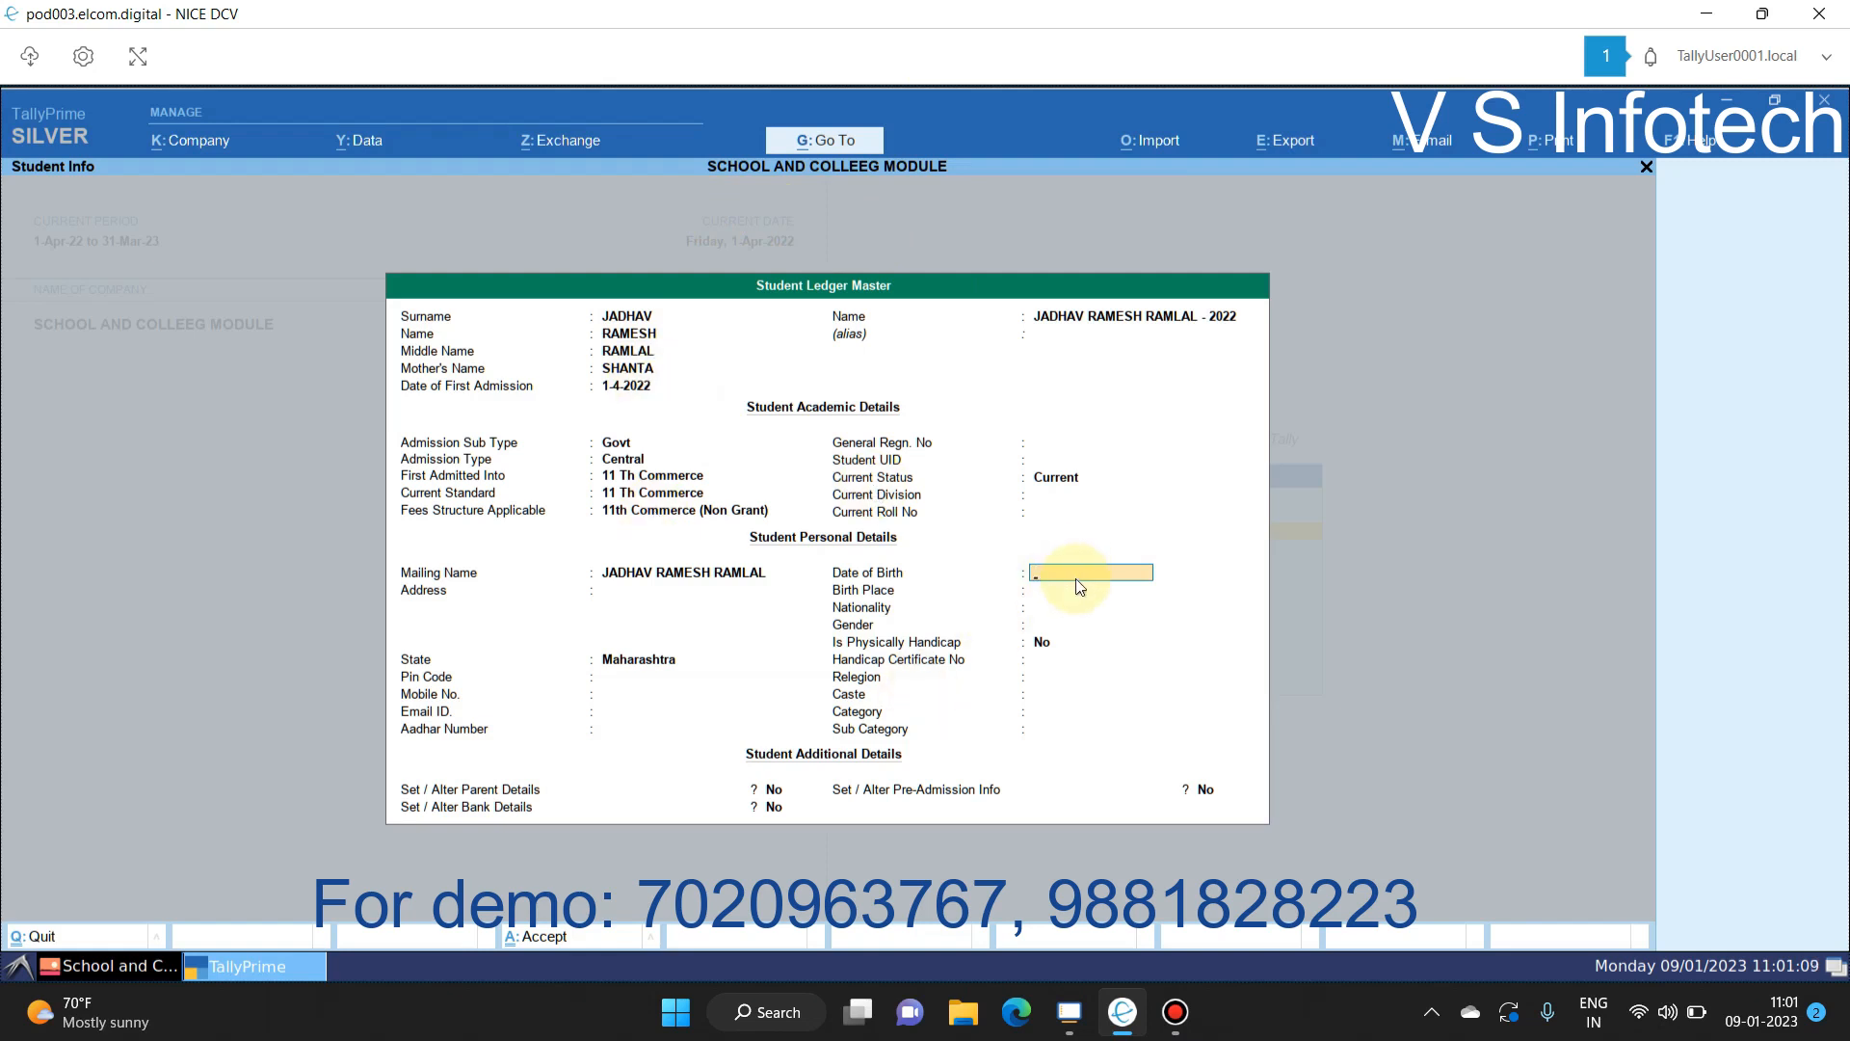
pyautogui.press('Return')
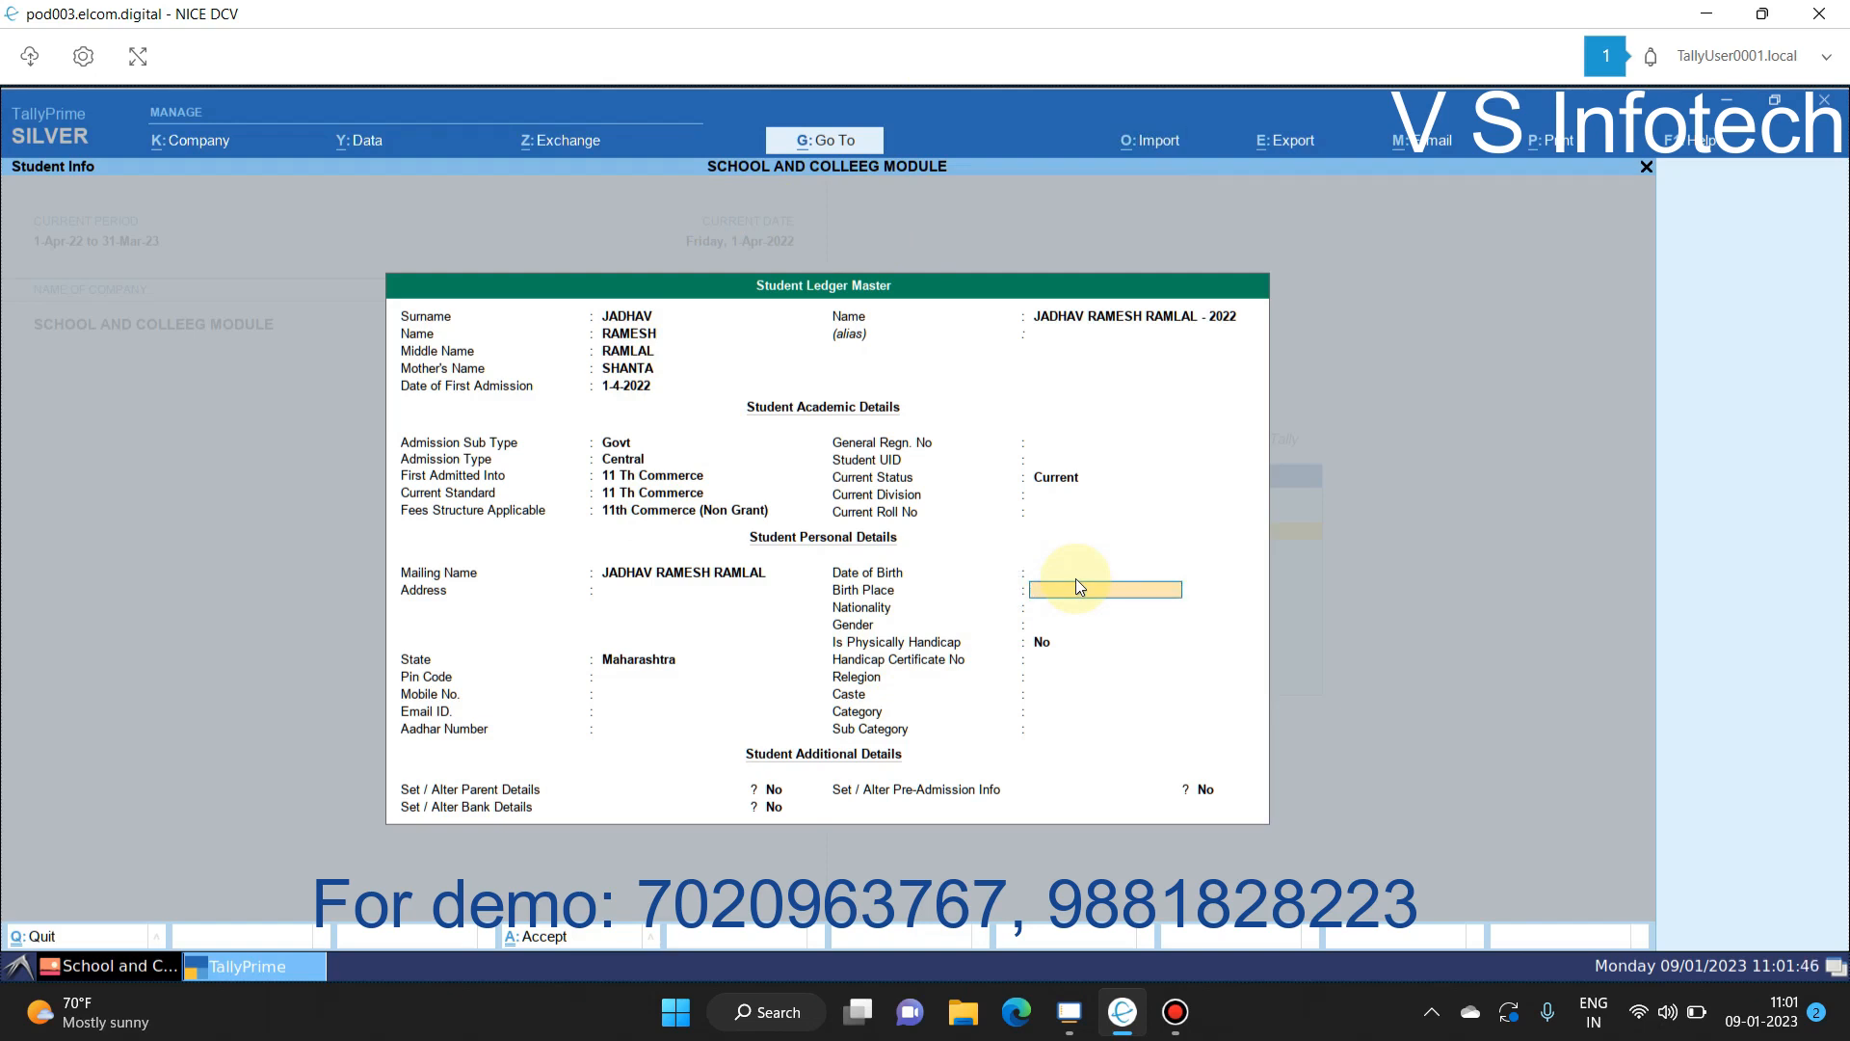
# Step: Set nationality Indian, gender Female, and category and sub category Open
pyautogui.press('Return')
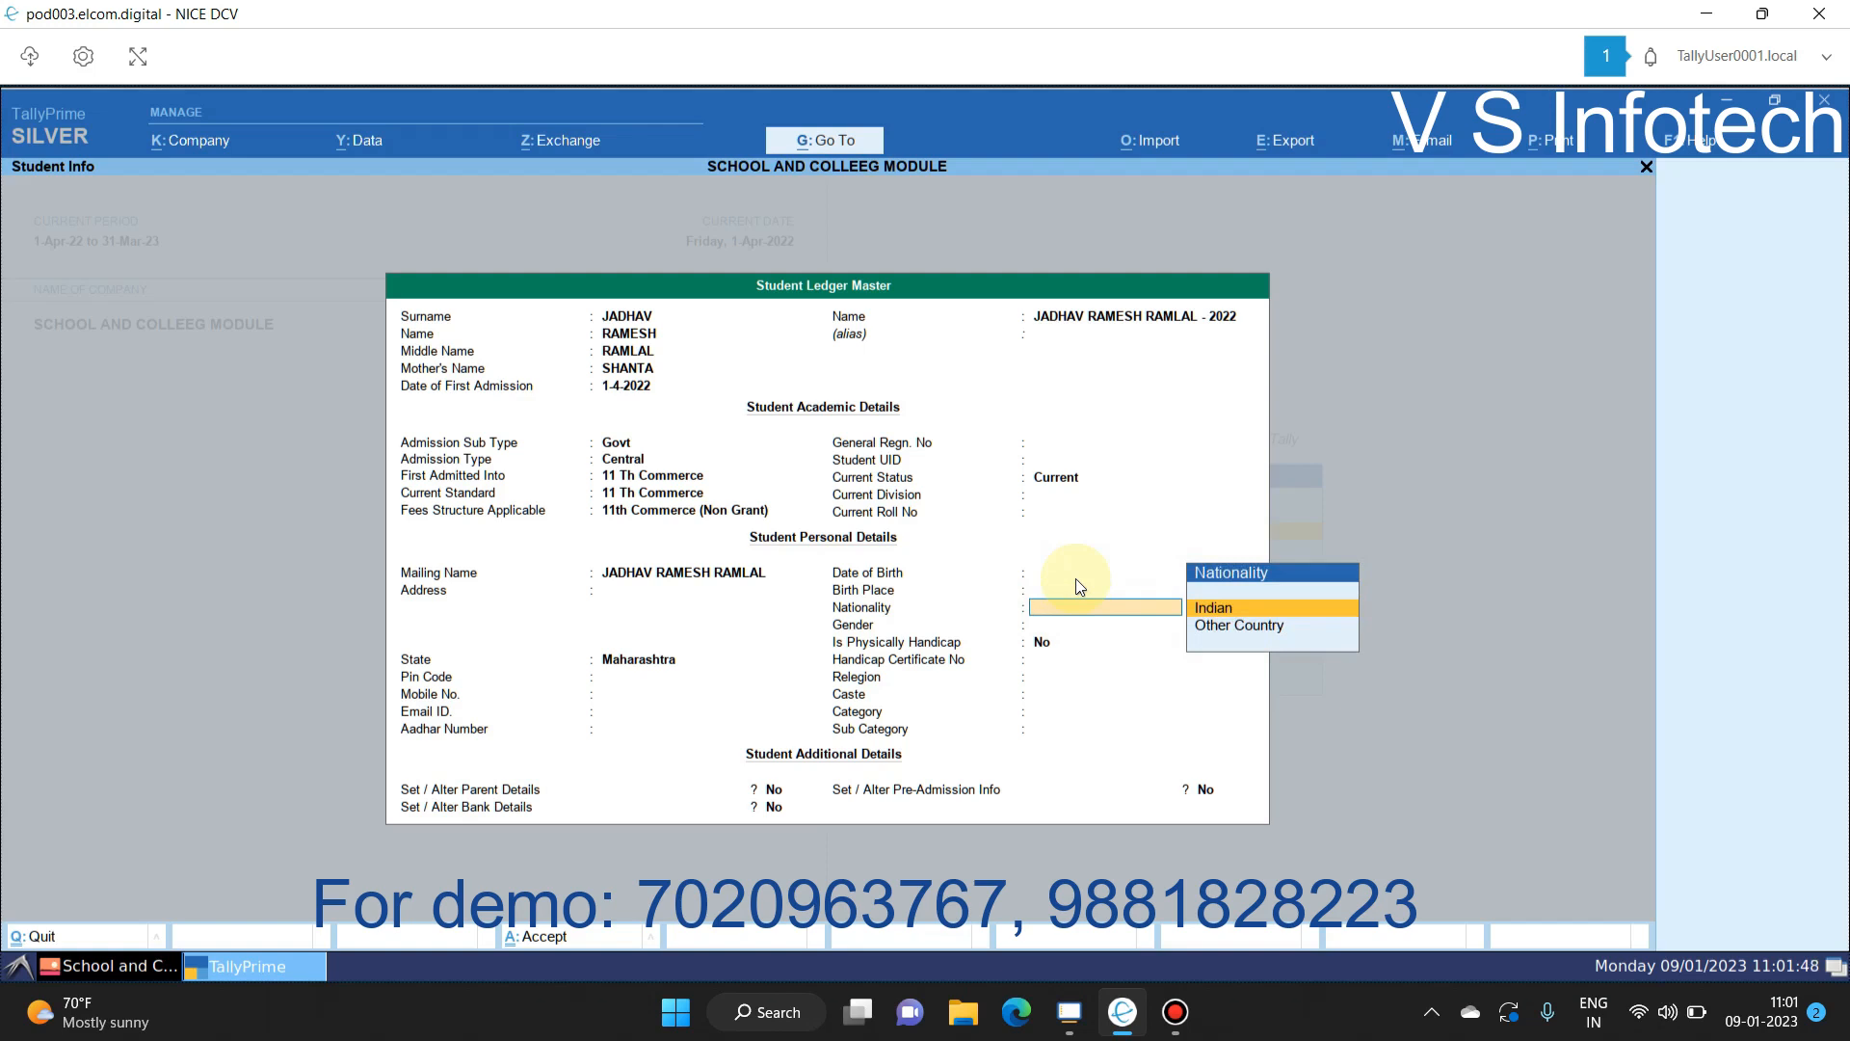
pyautogui.press('Return')
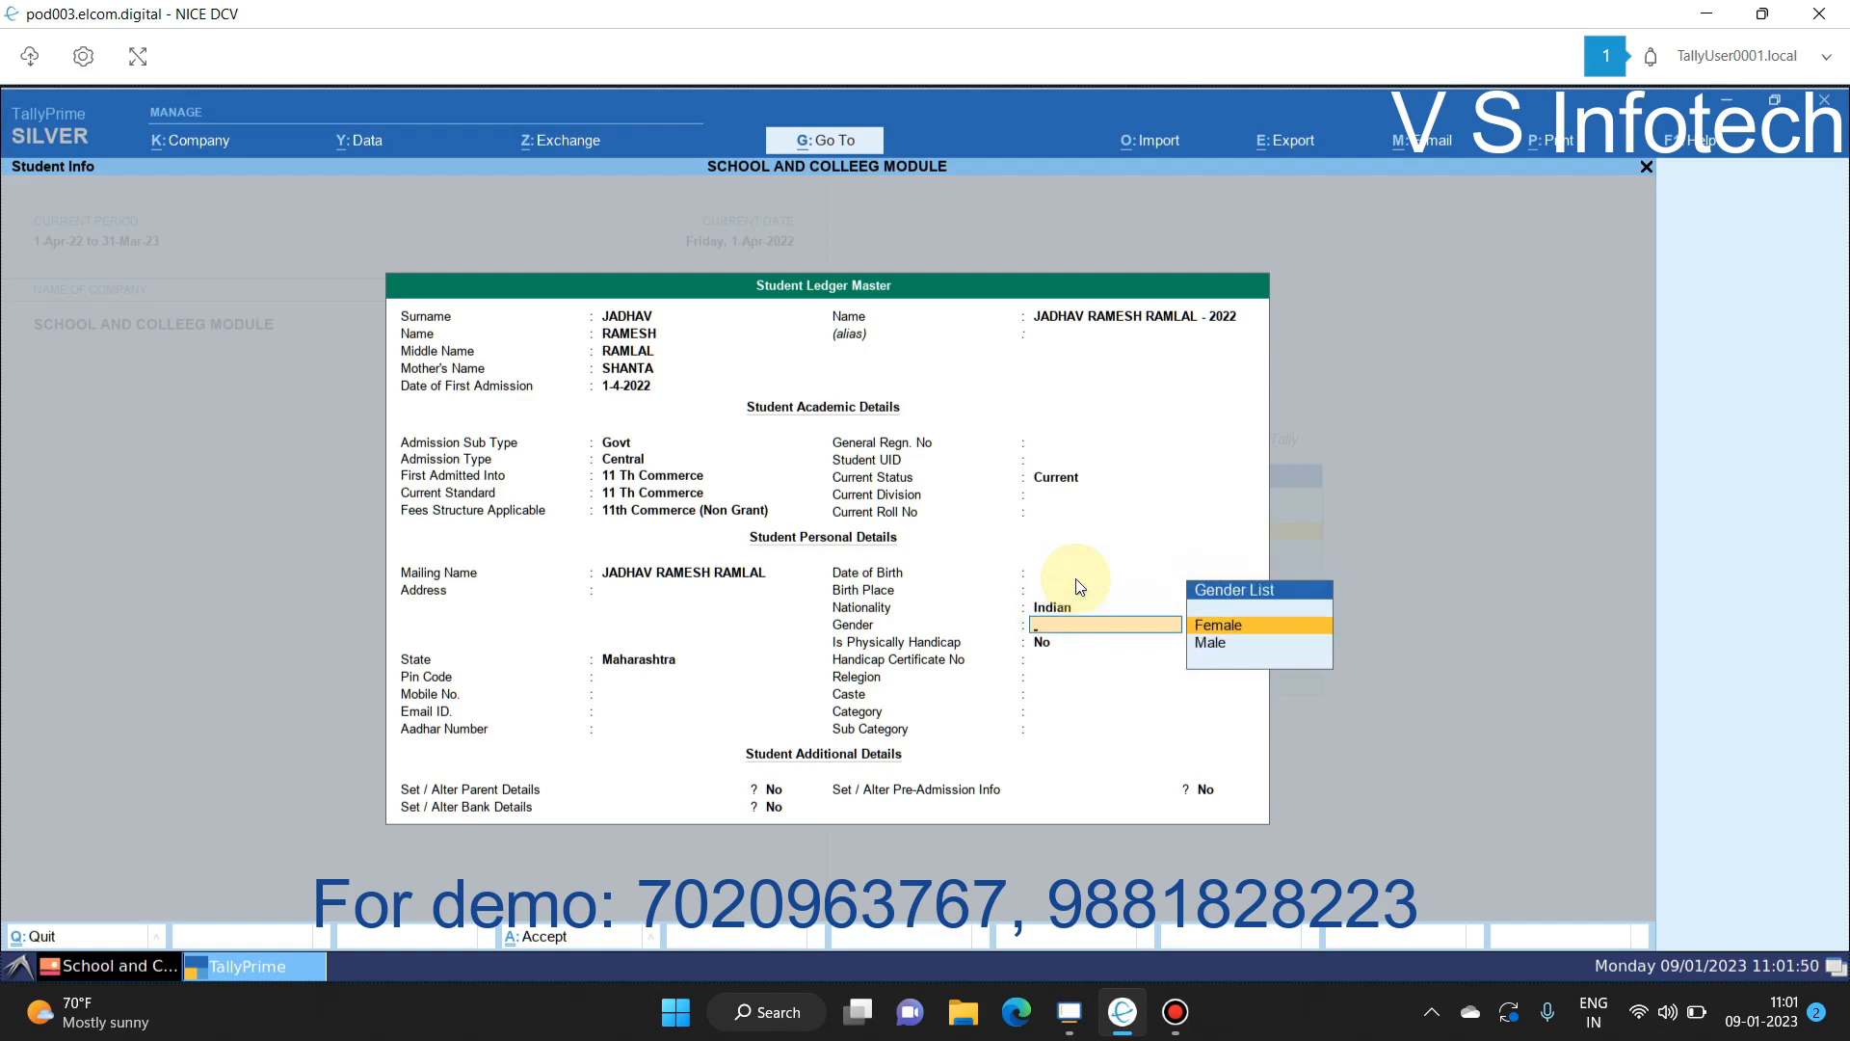
pyautogui.press('Return')
pyautogui.press('Return')
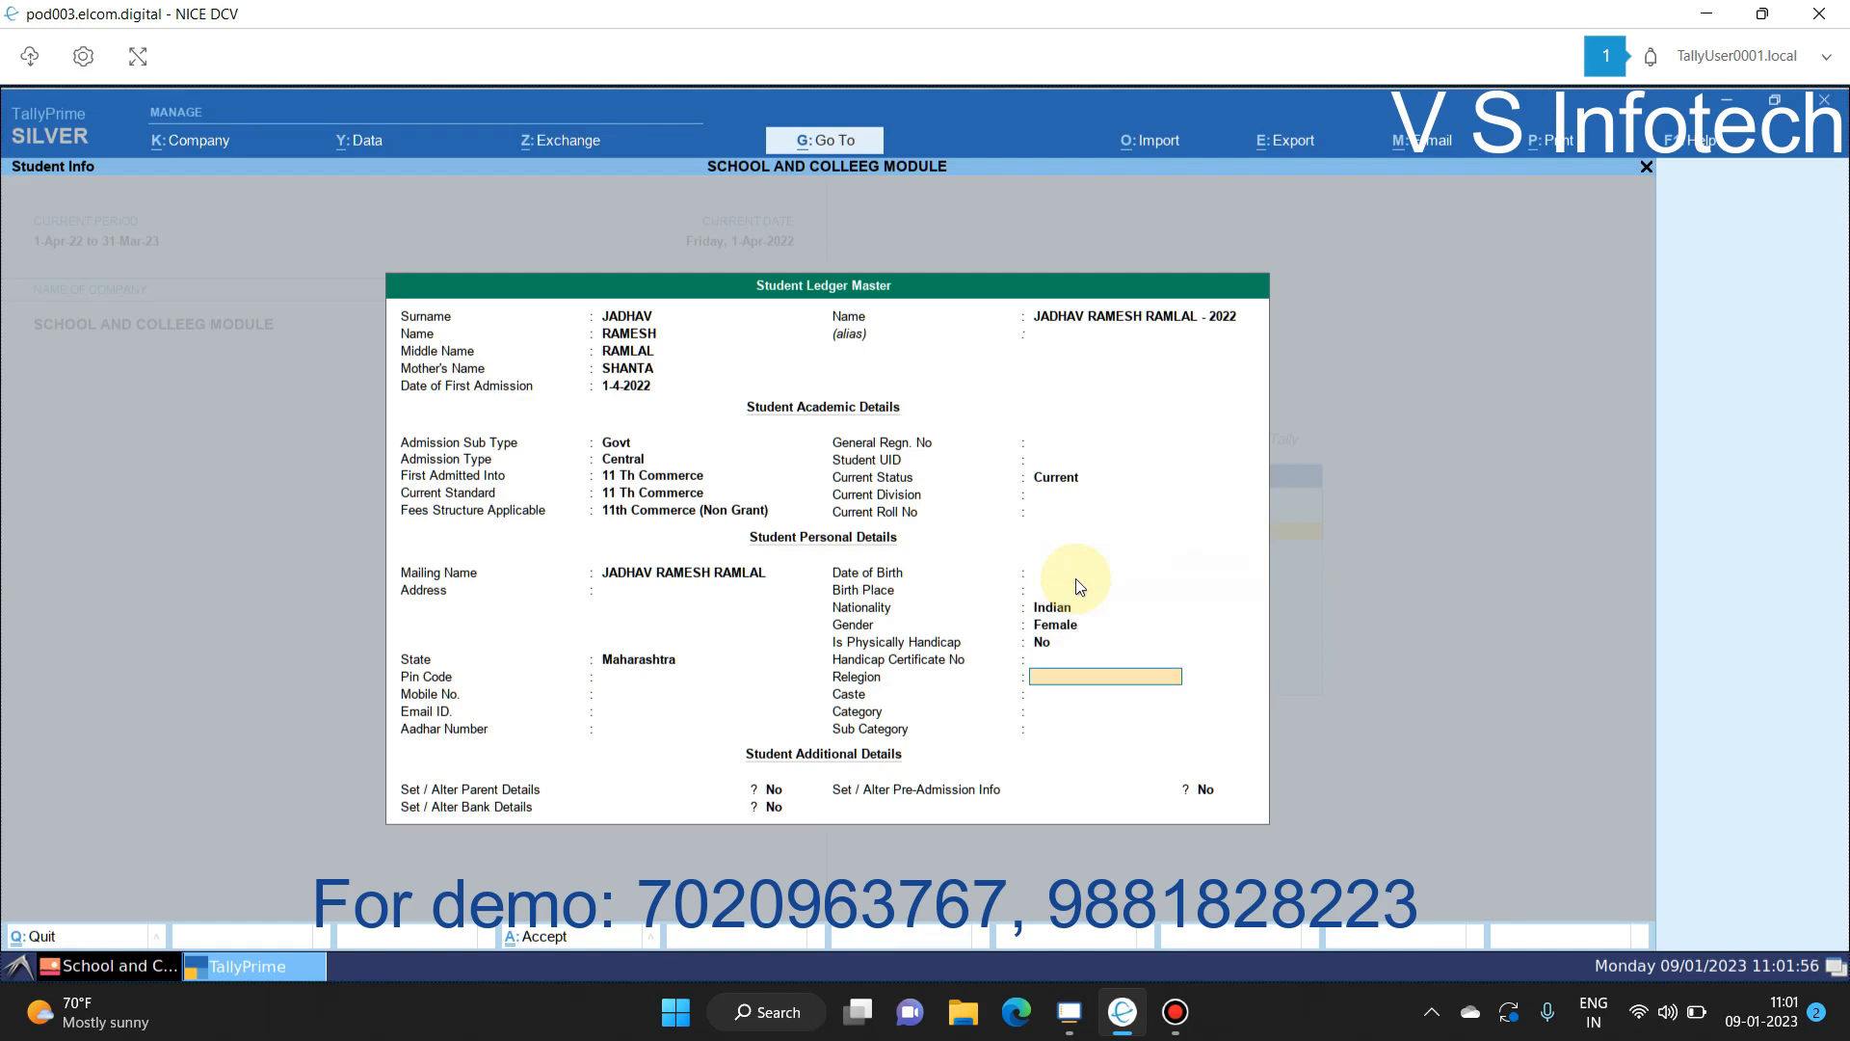
pyautogui.press('Return')
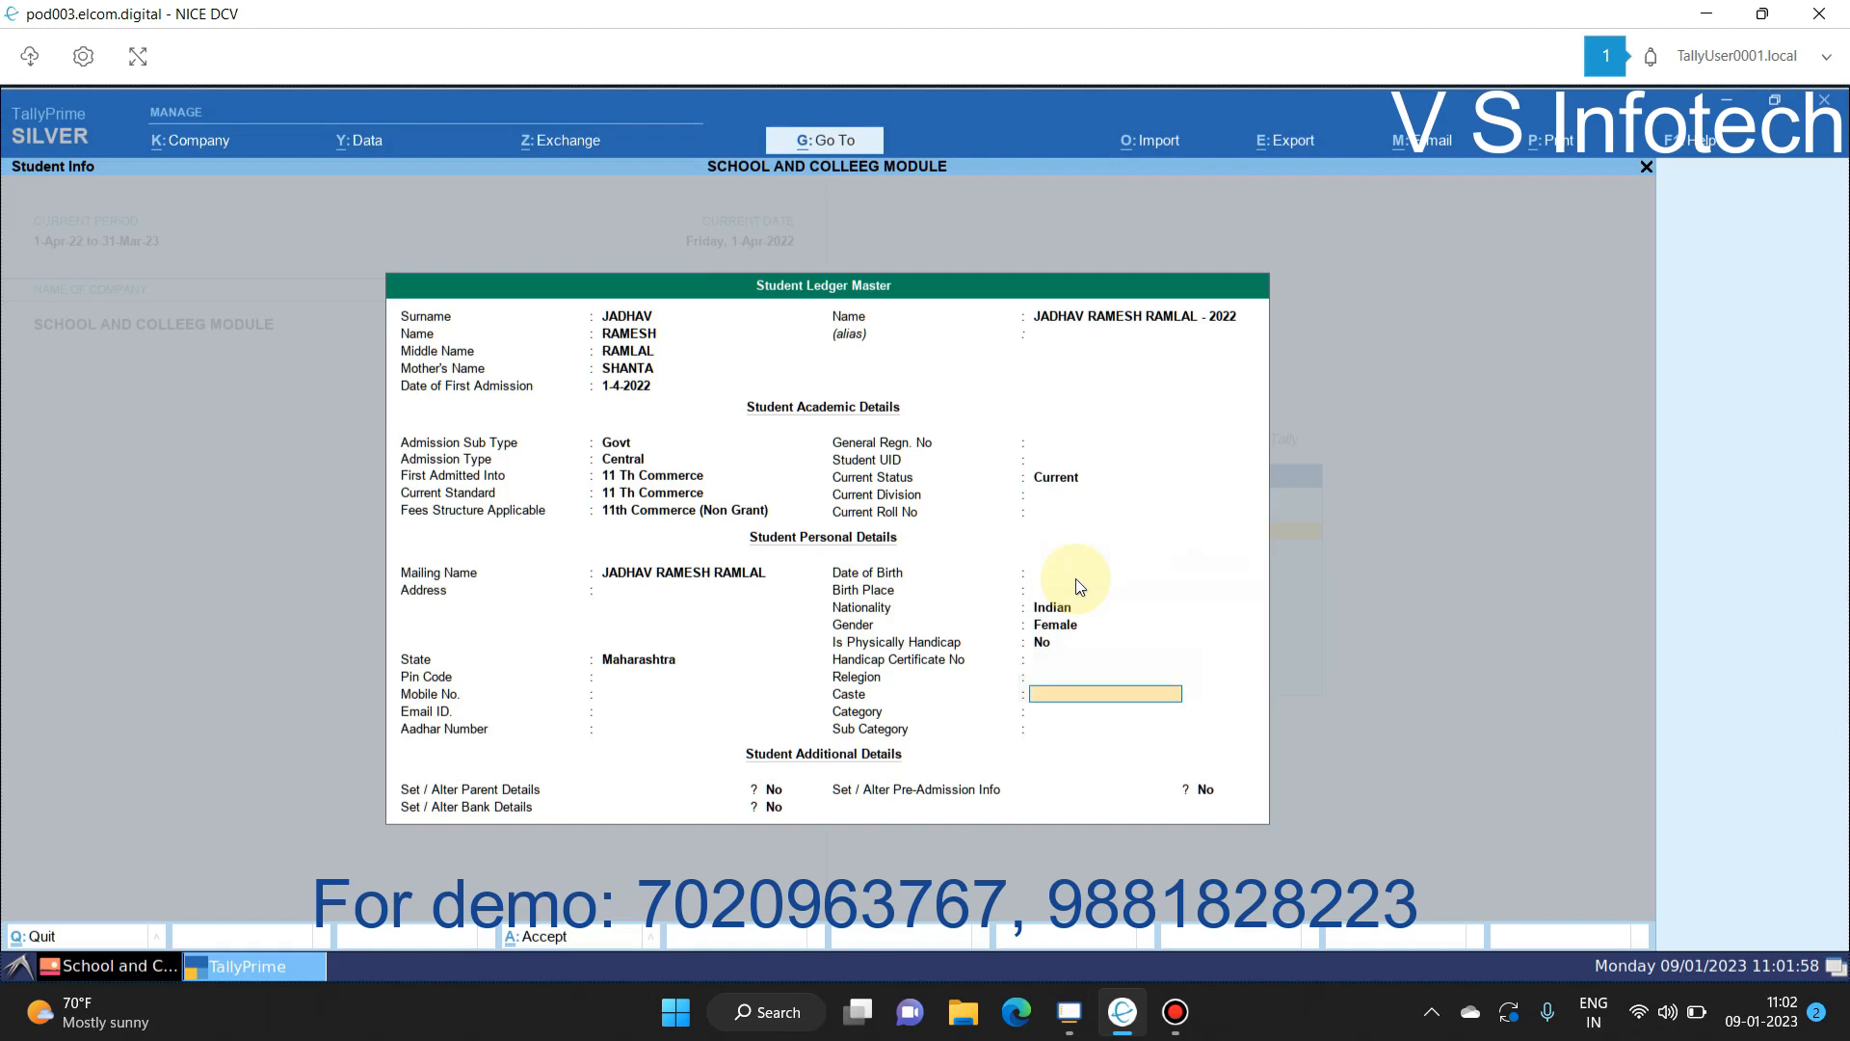
pyautogui.press('Return')
pyautogui.press('Return')
pyautogui.press('Return')
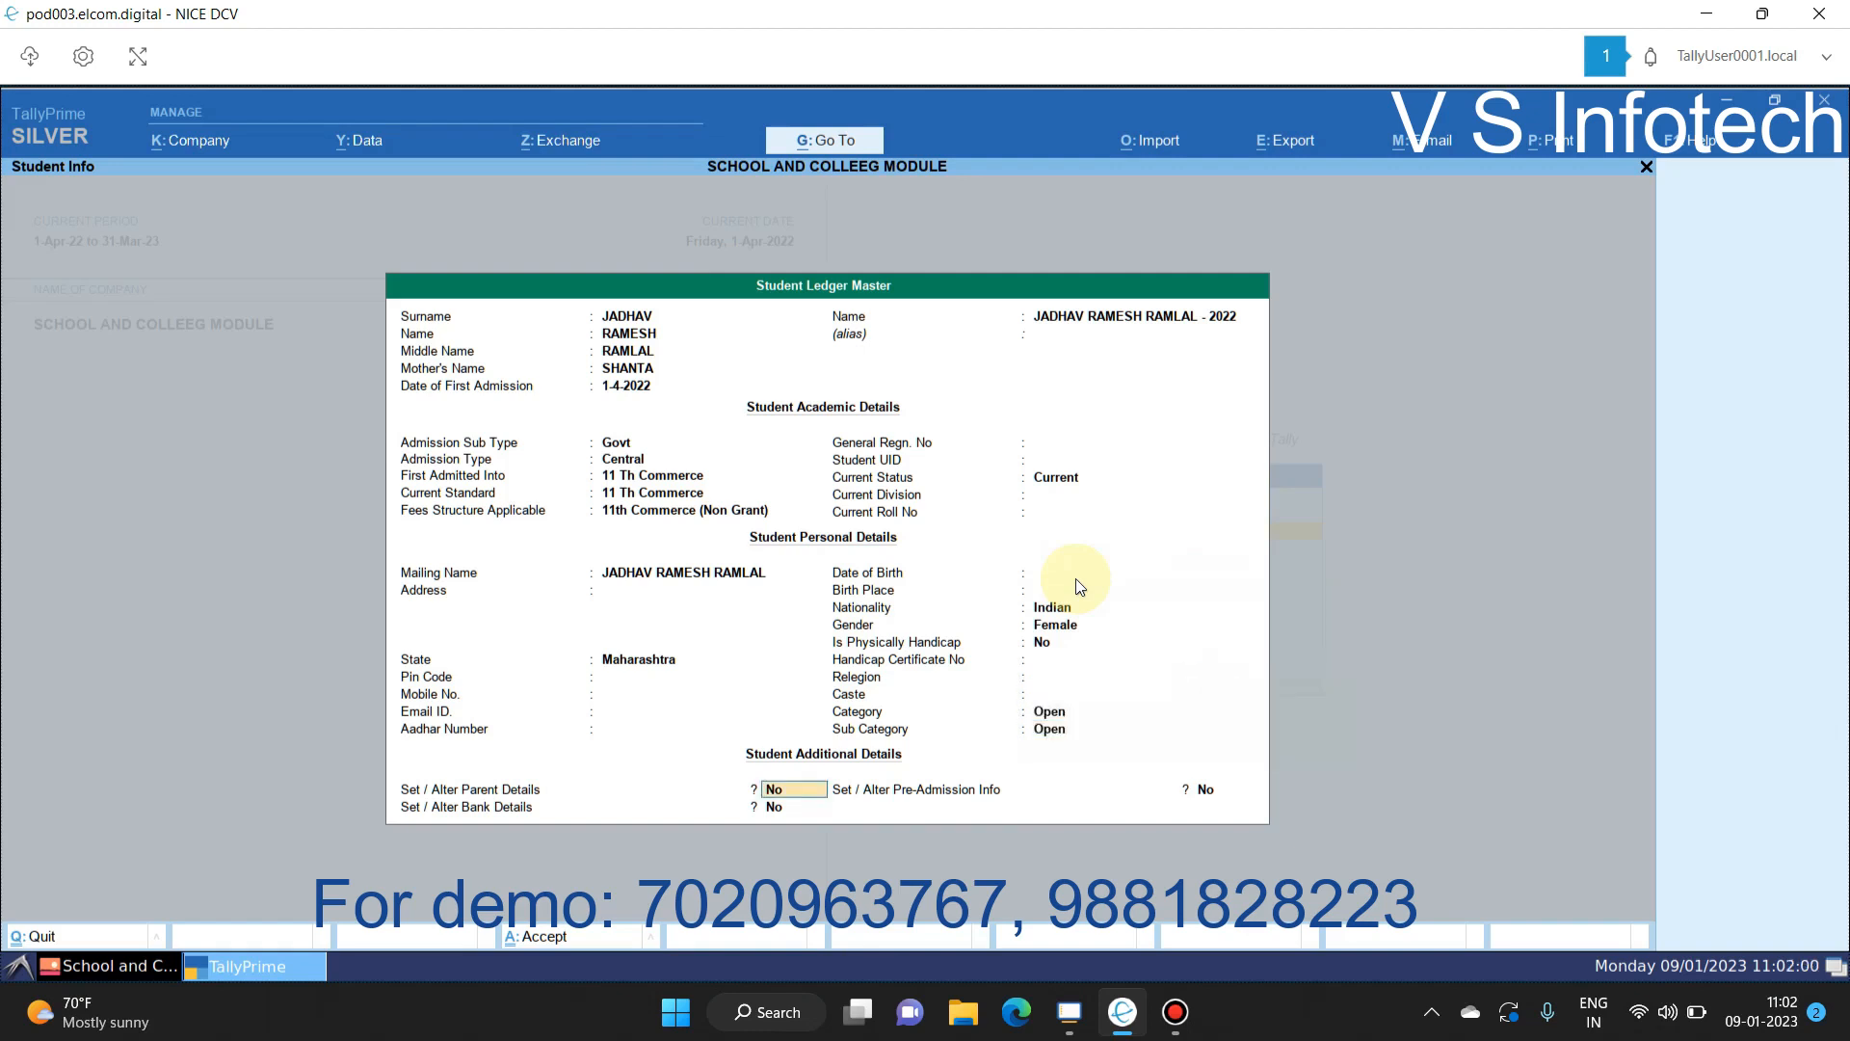
# Step: Enable parent details and bank details for the student, leaving both forms blank
pyautogui.press('y')
pyautogui.press('Return')
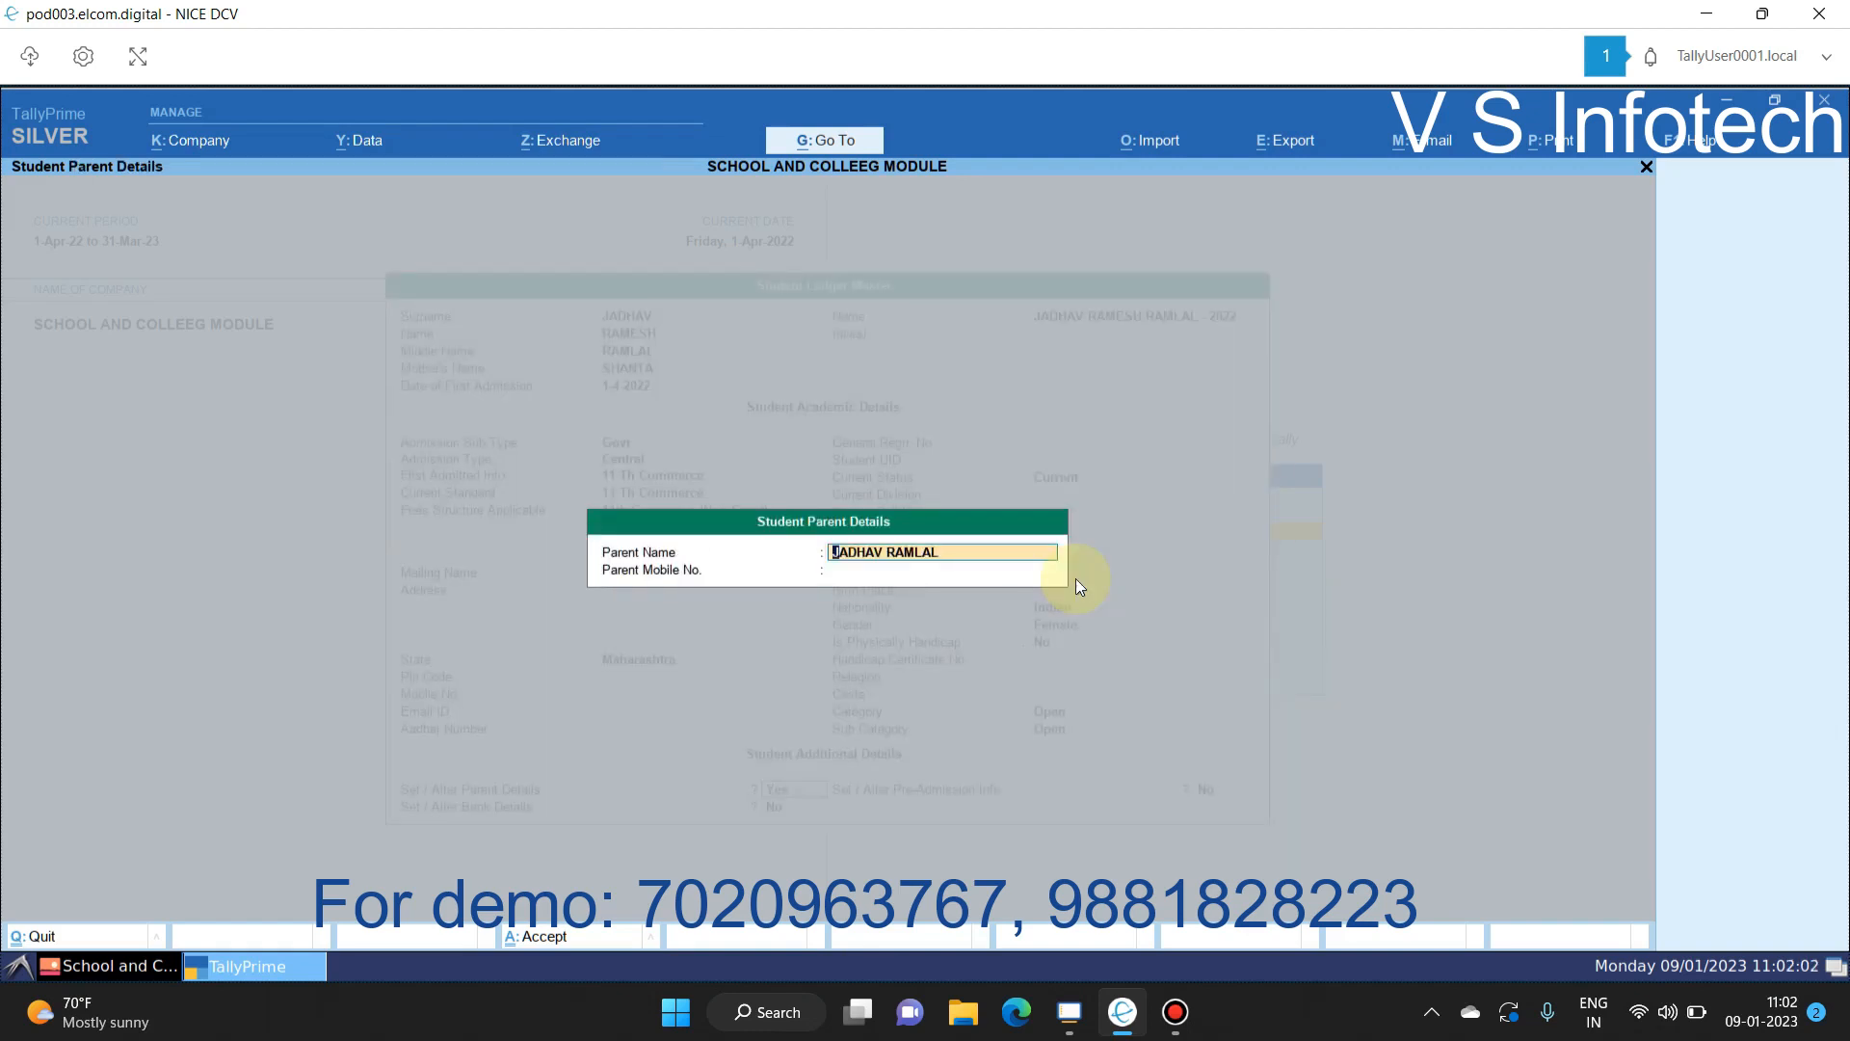
pyautogui.press('Return')
pyautogui.press('Return')
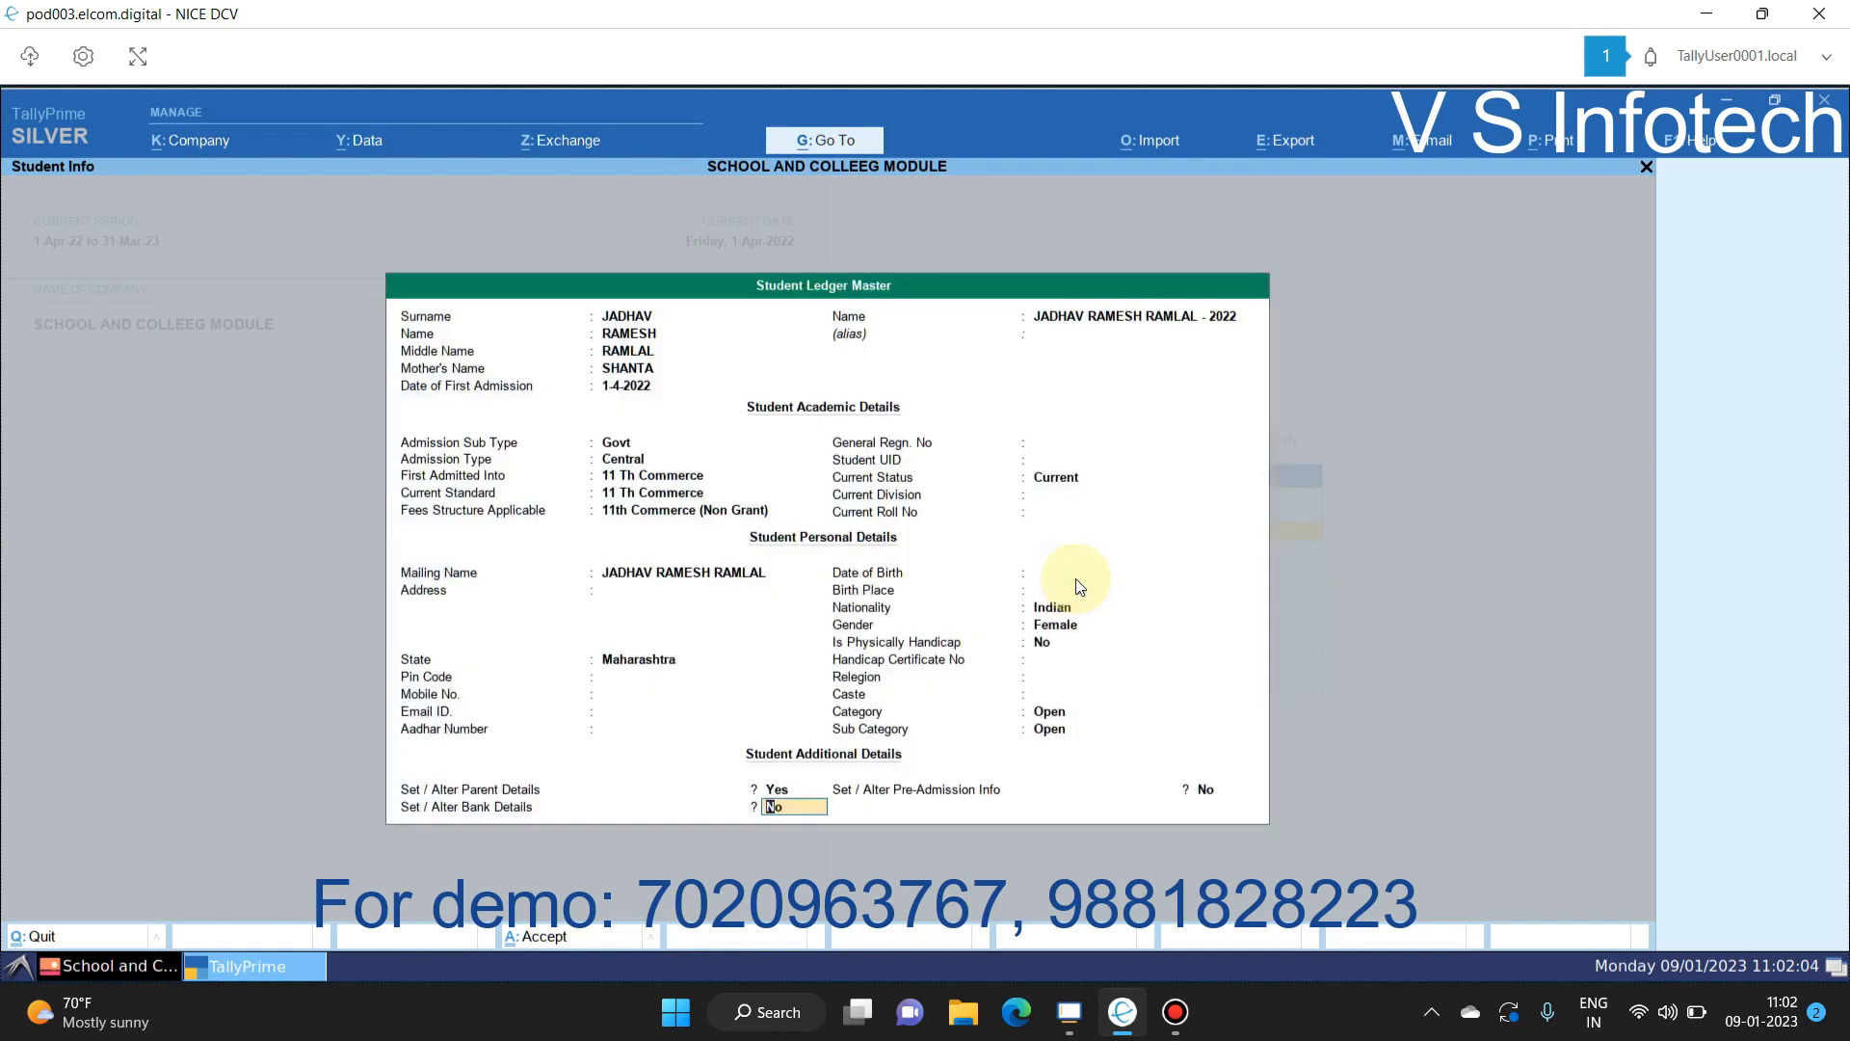
pyautogui.press('y')
pyautogui.press('Return')
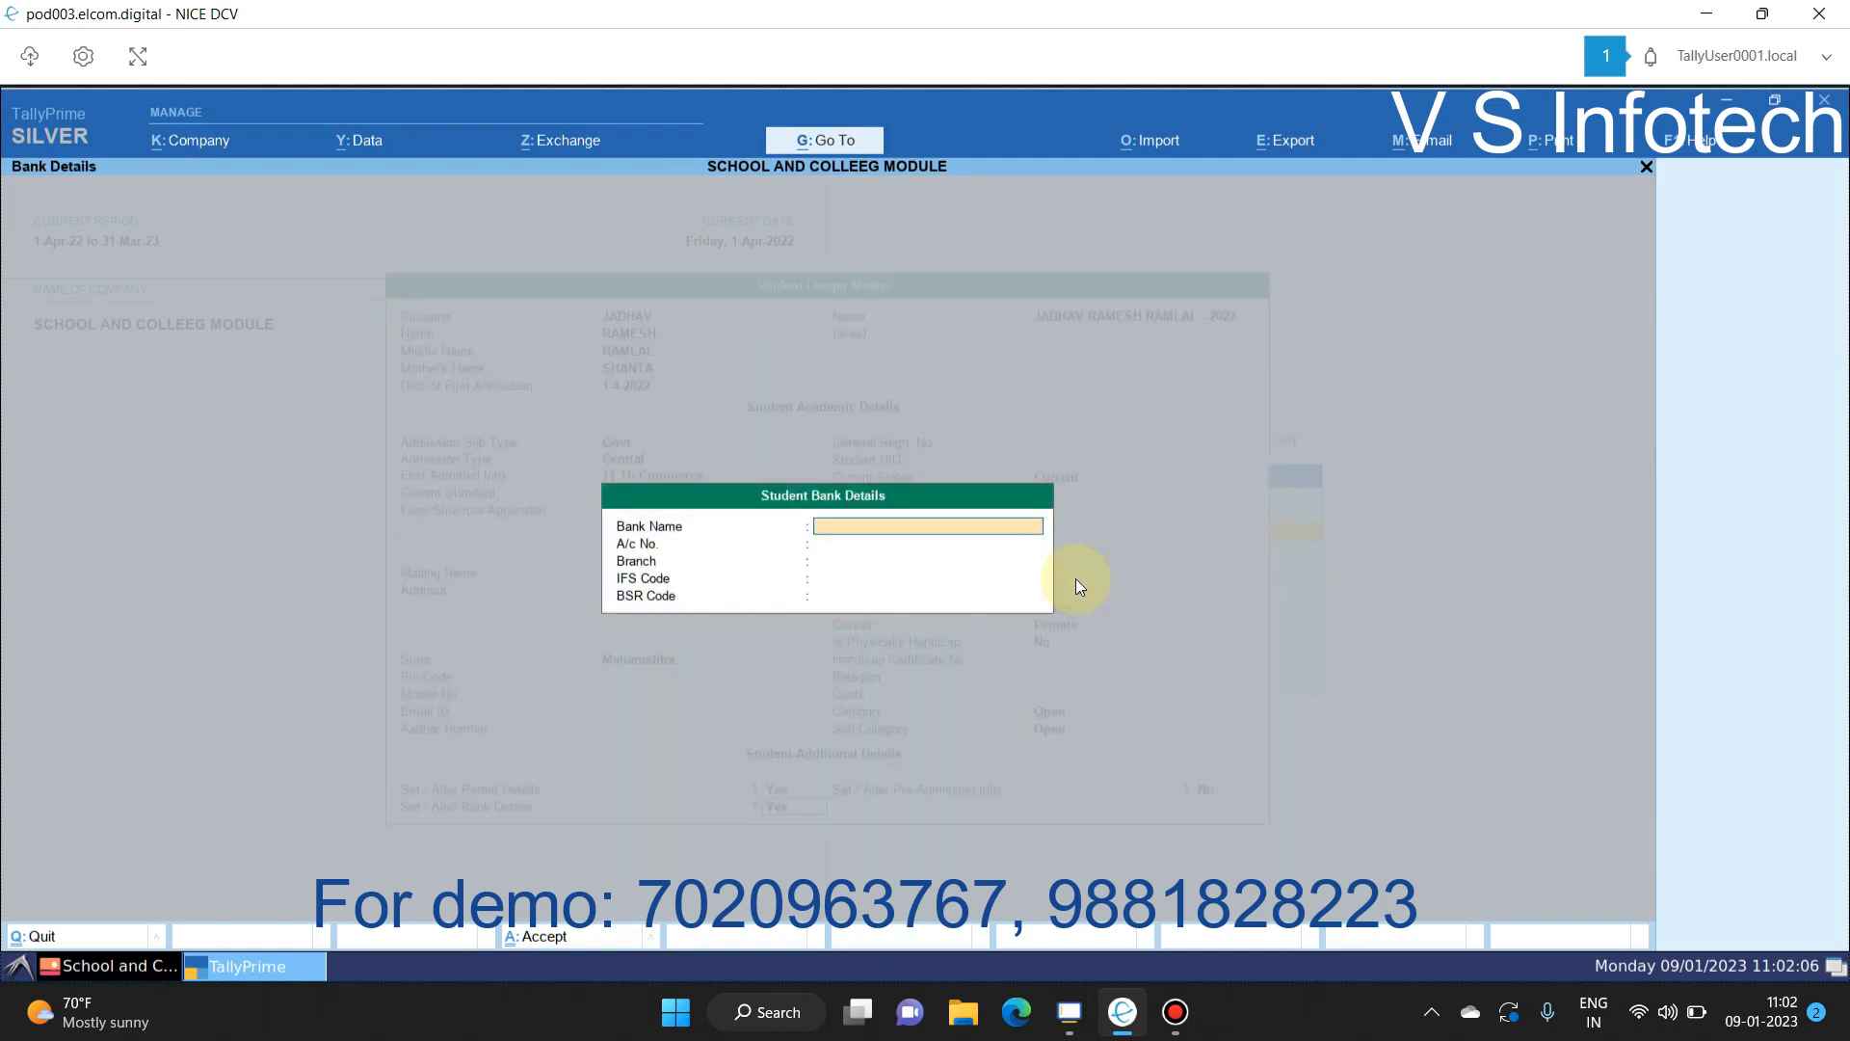
pyautogui.press('Return')
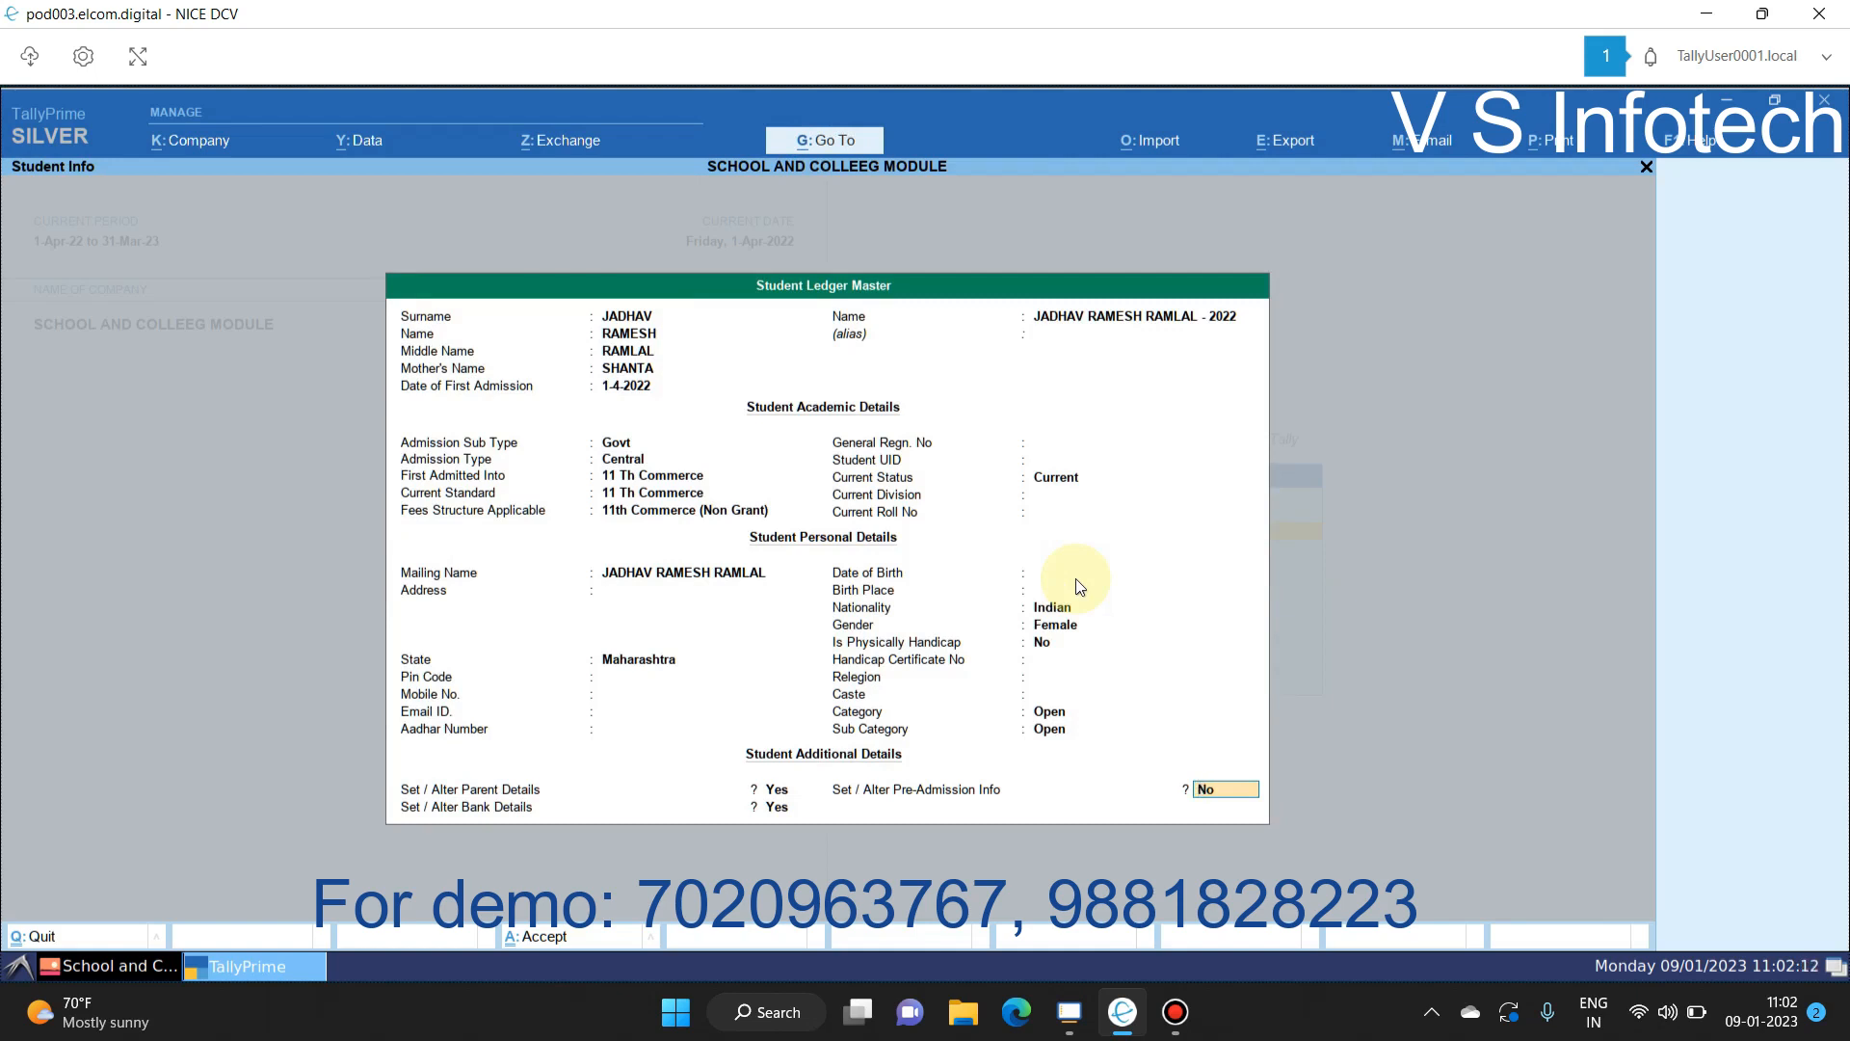
# Step: Turn on pre-admission info, close its empty form, and start quitting the student record
pyautogui.write('Y')
pyautogui.press('Return')
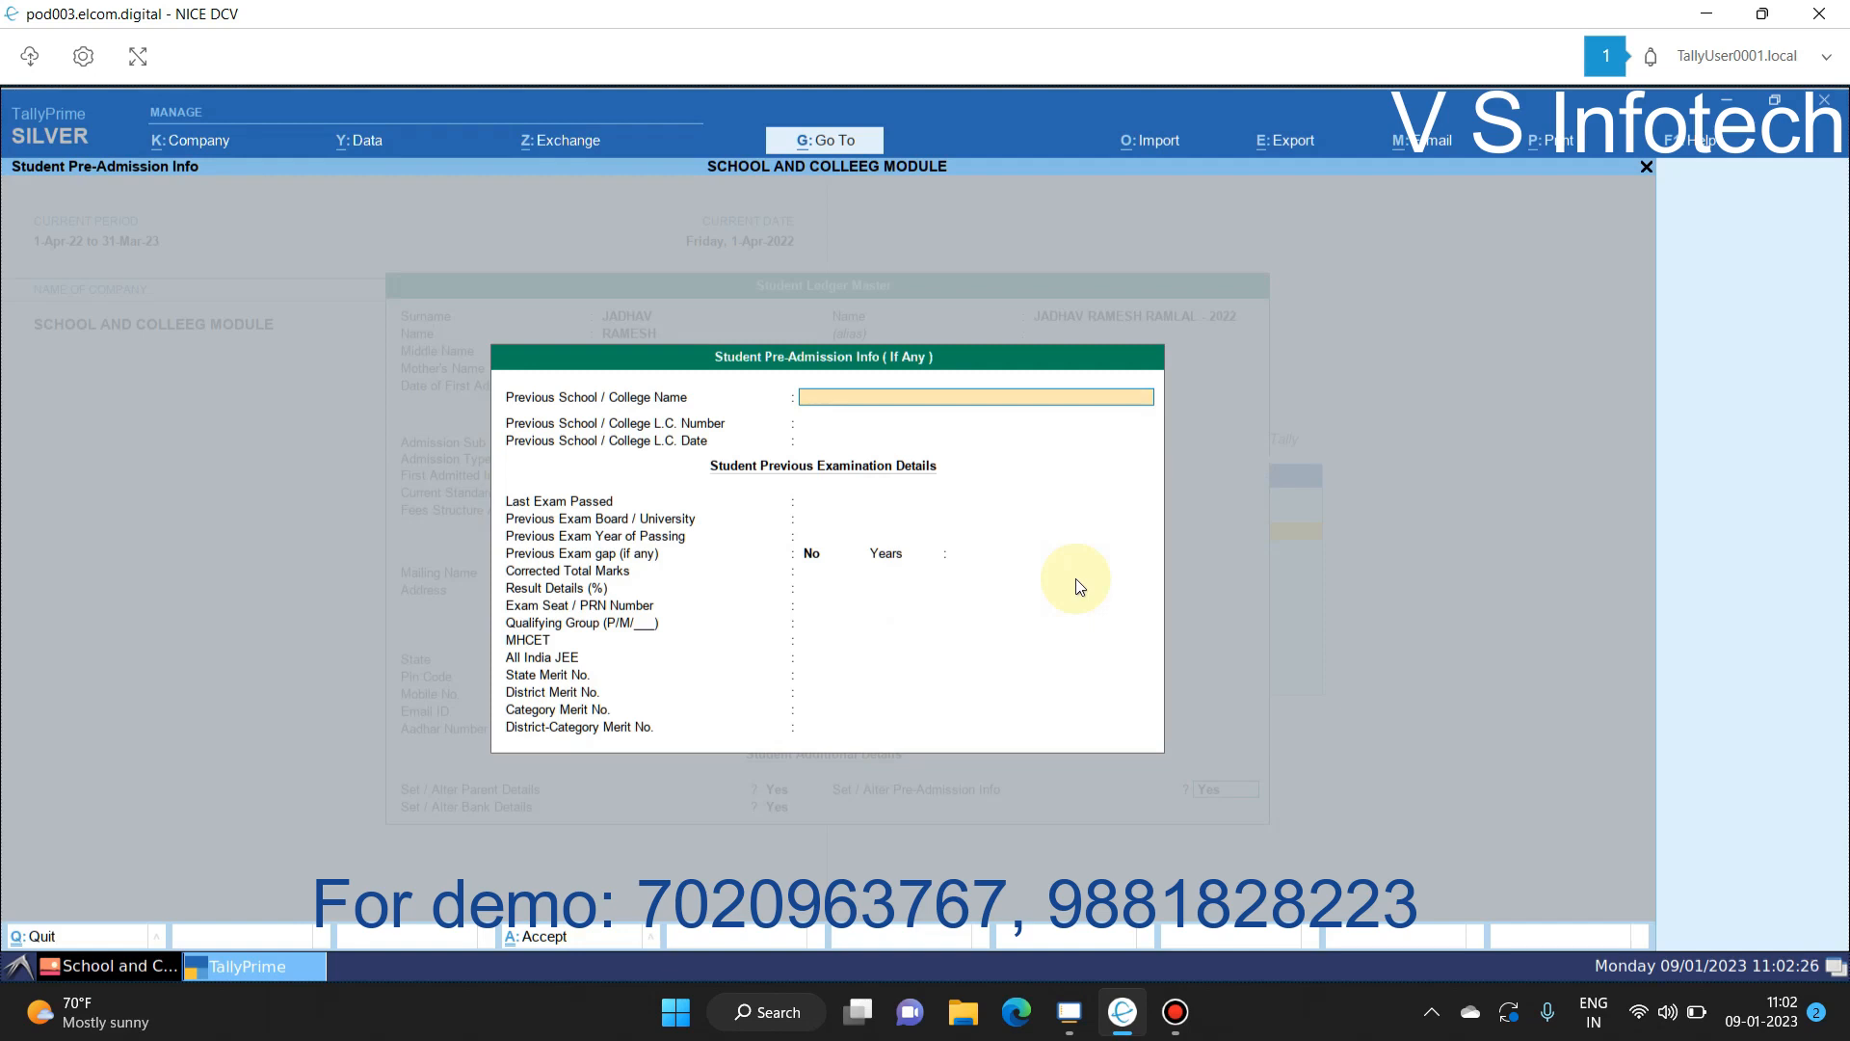
pyautogui.hotkey('ctrl', 'a')
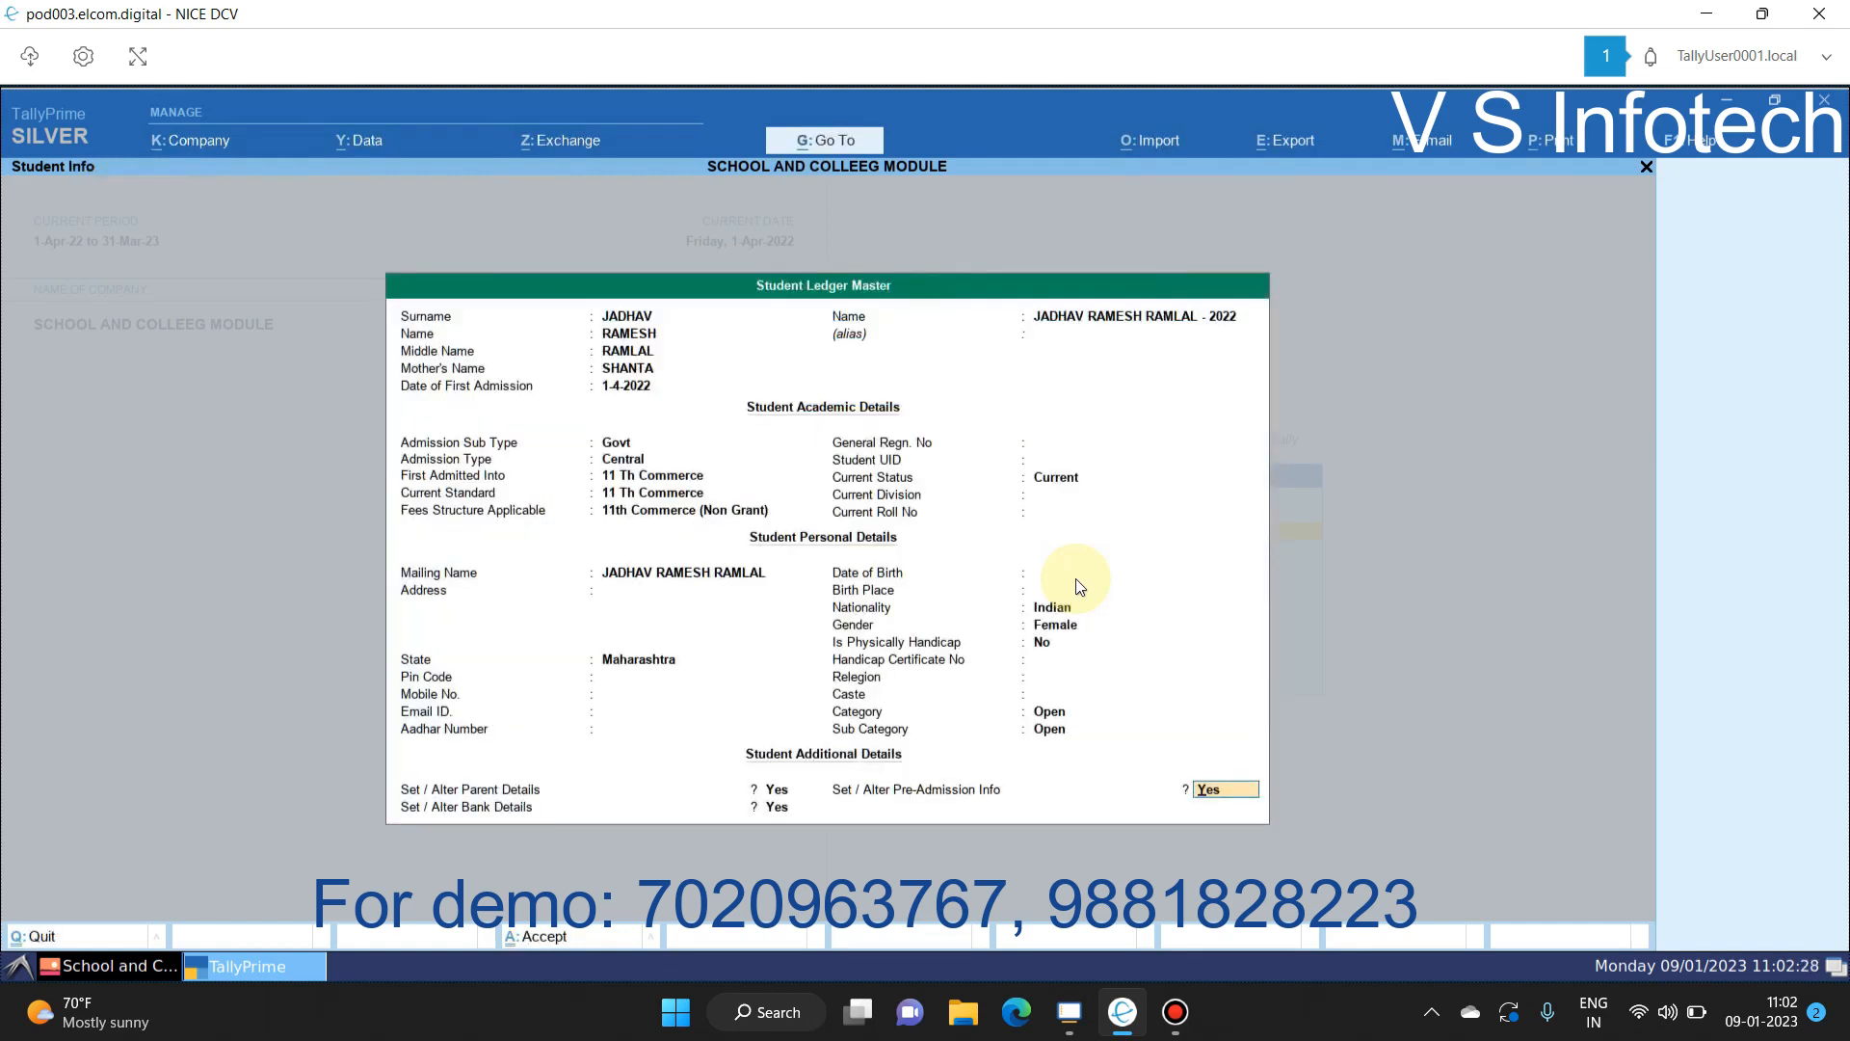
pyautogui.press('Escape')
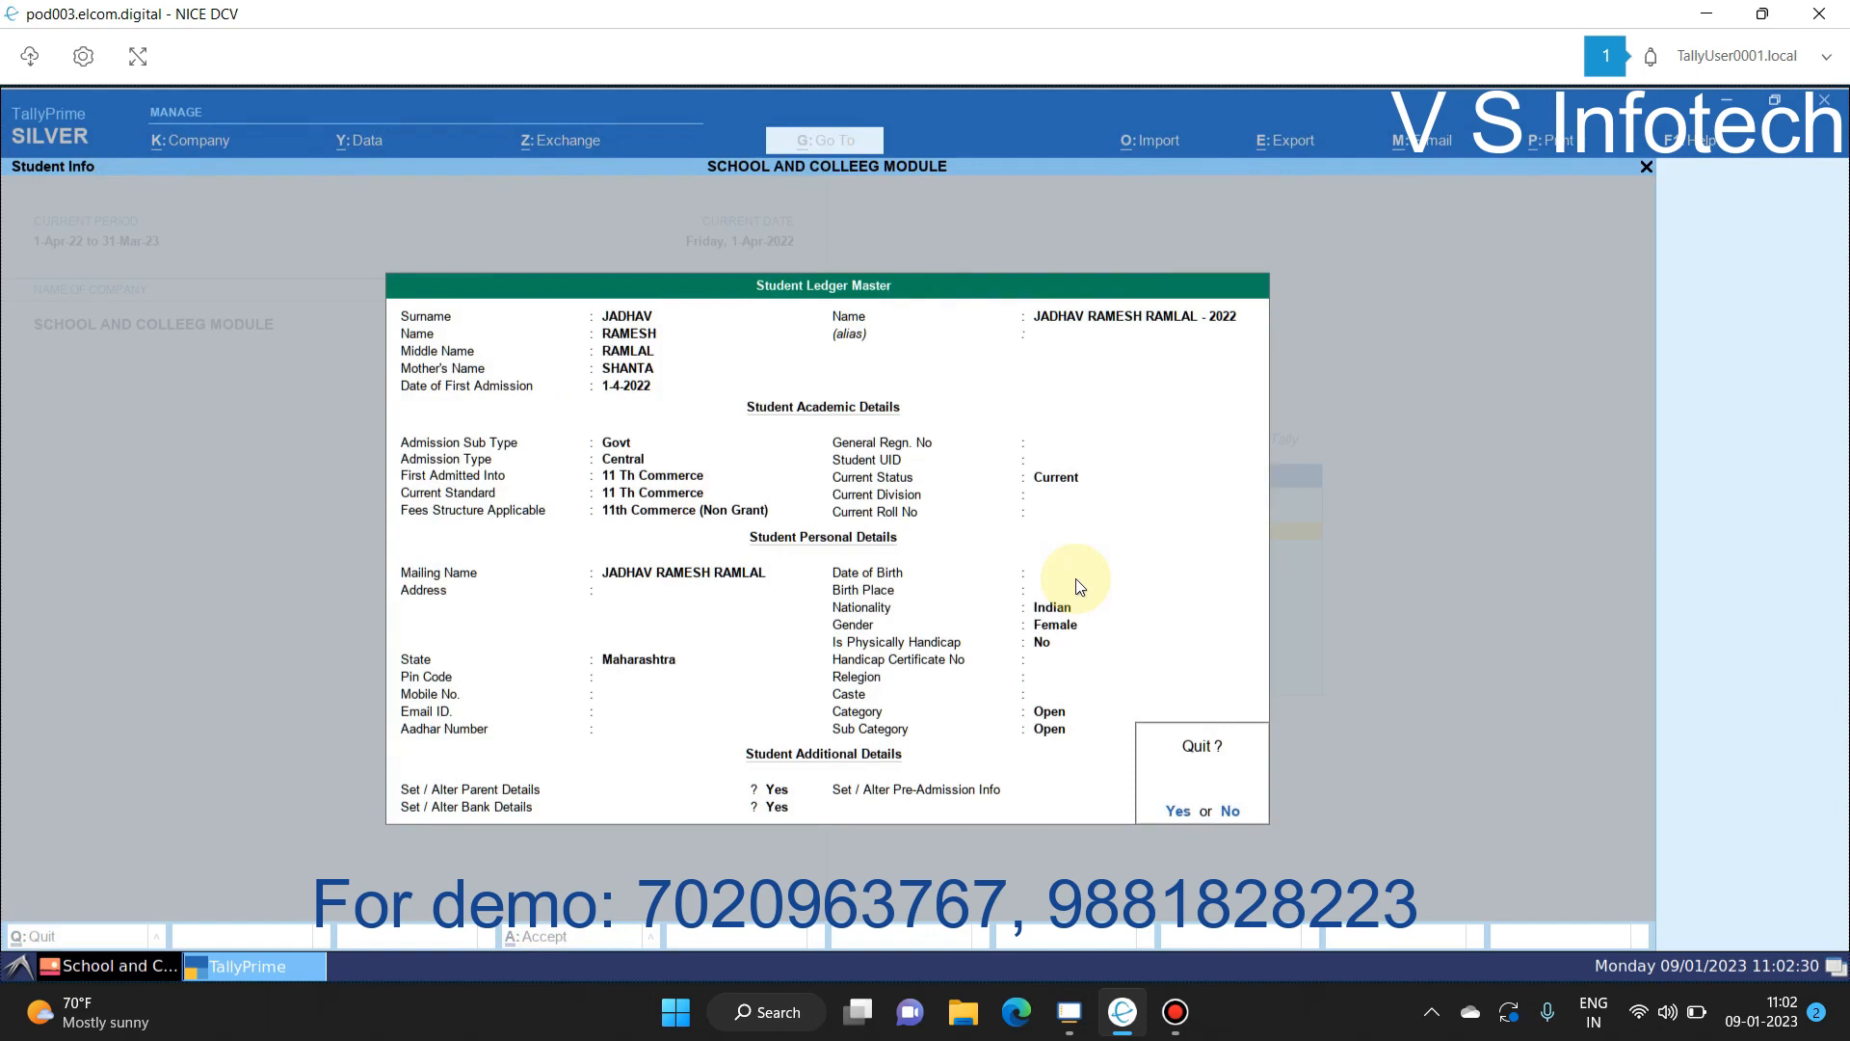
# Step: Quit the new student, open the first 11 Th Commerce student for alteration, and exit unchanged
pyautogui.press('y')
pyautogui.press('Down')
pyautogui.press('Return')
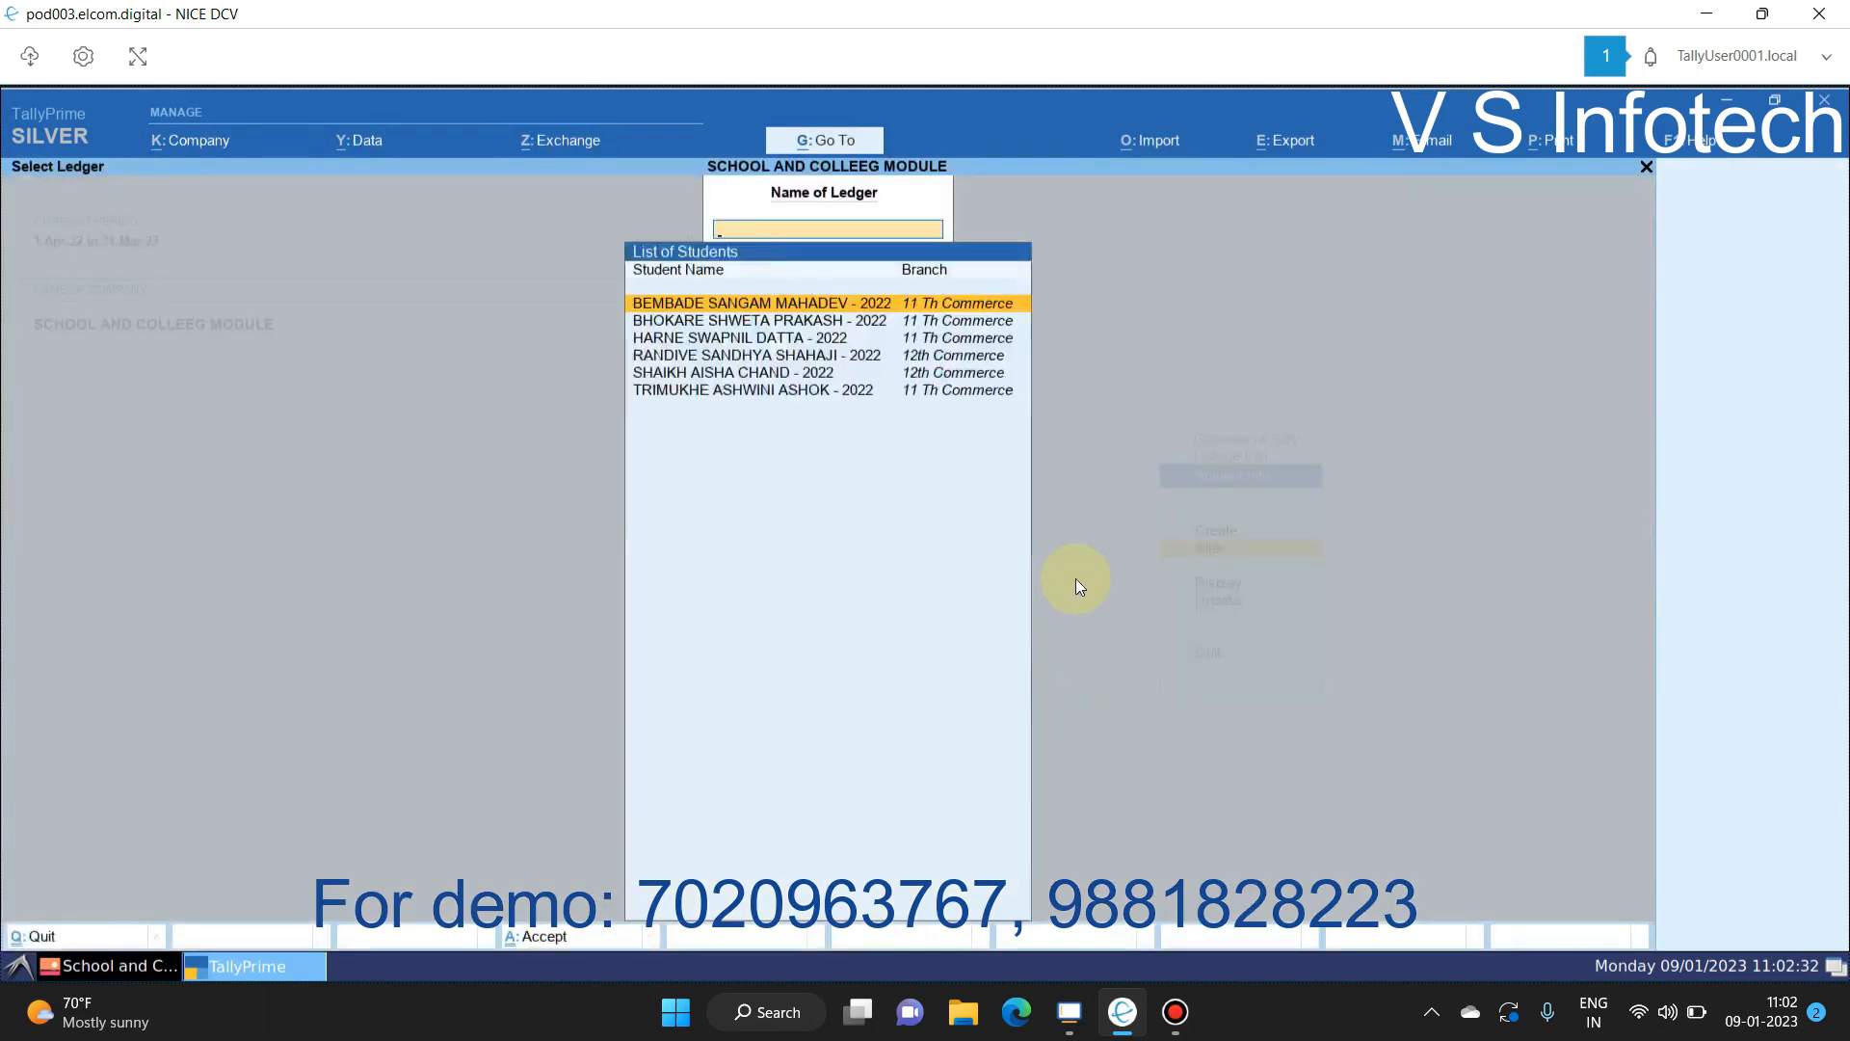
pyautogui.press('Return')
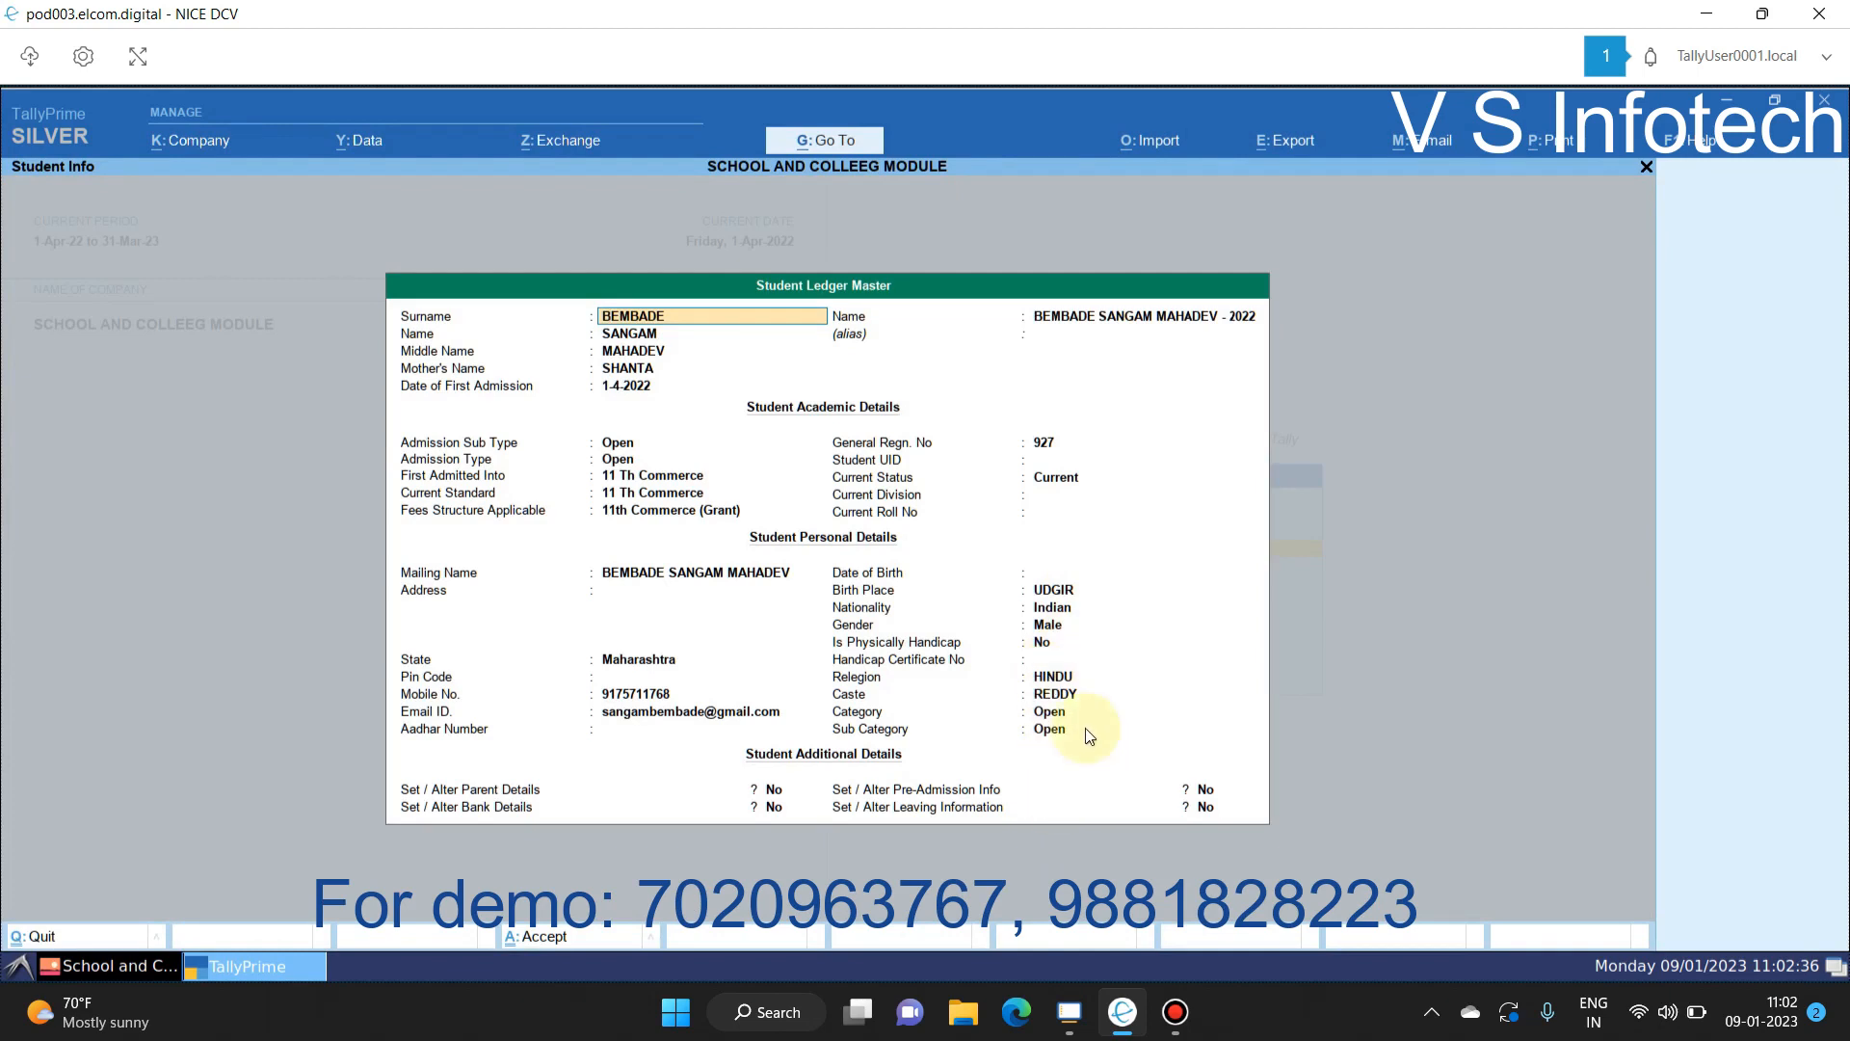
pyautogui.press('Escape')
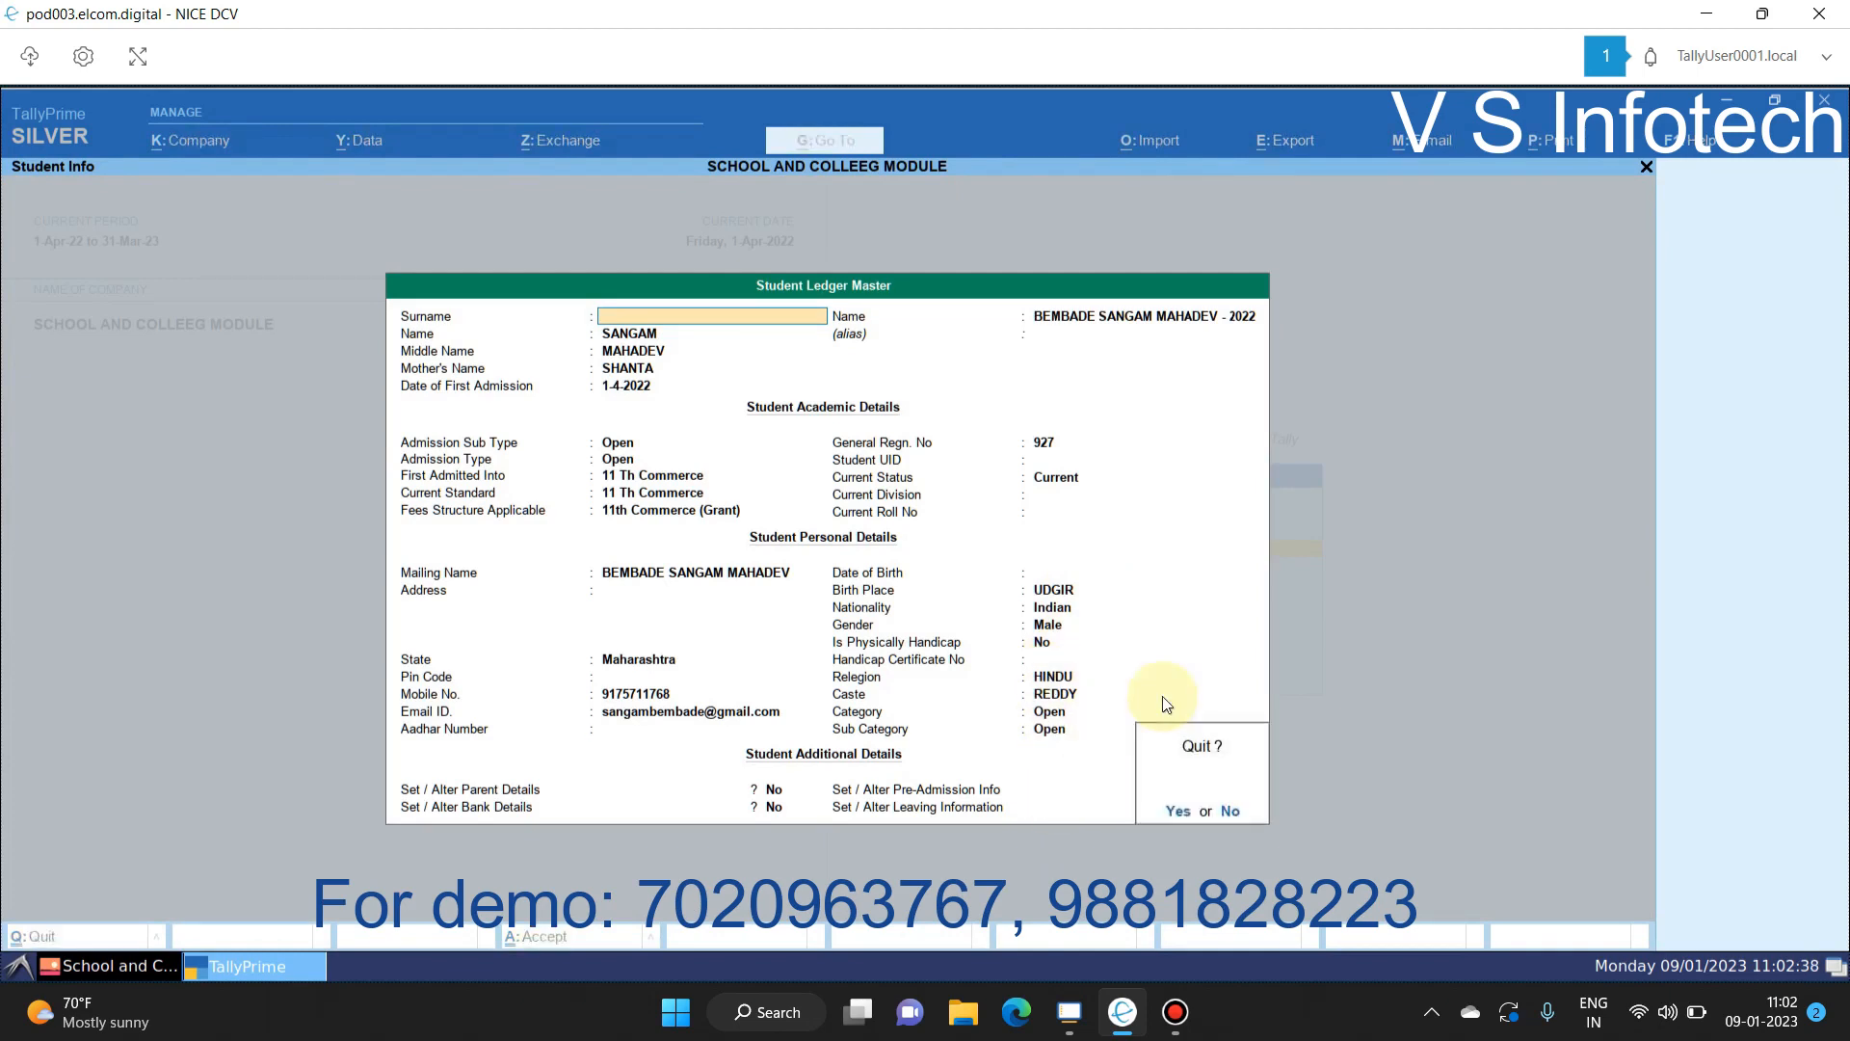
pyautogui.press('Return')
pyautogui.press('Escape')
pyautogui.press('Escape')
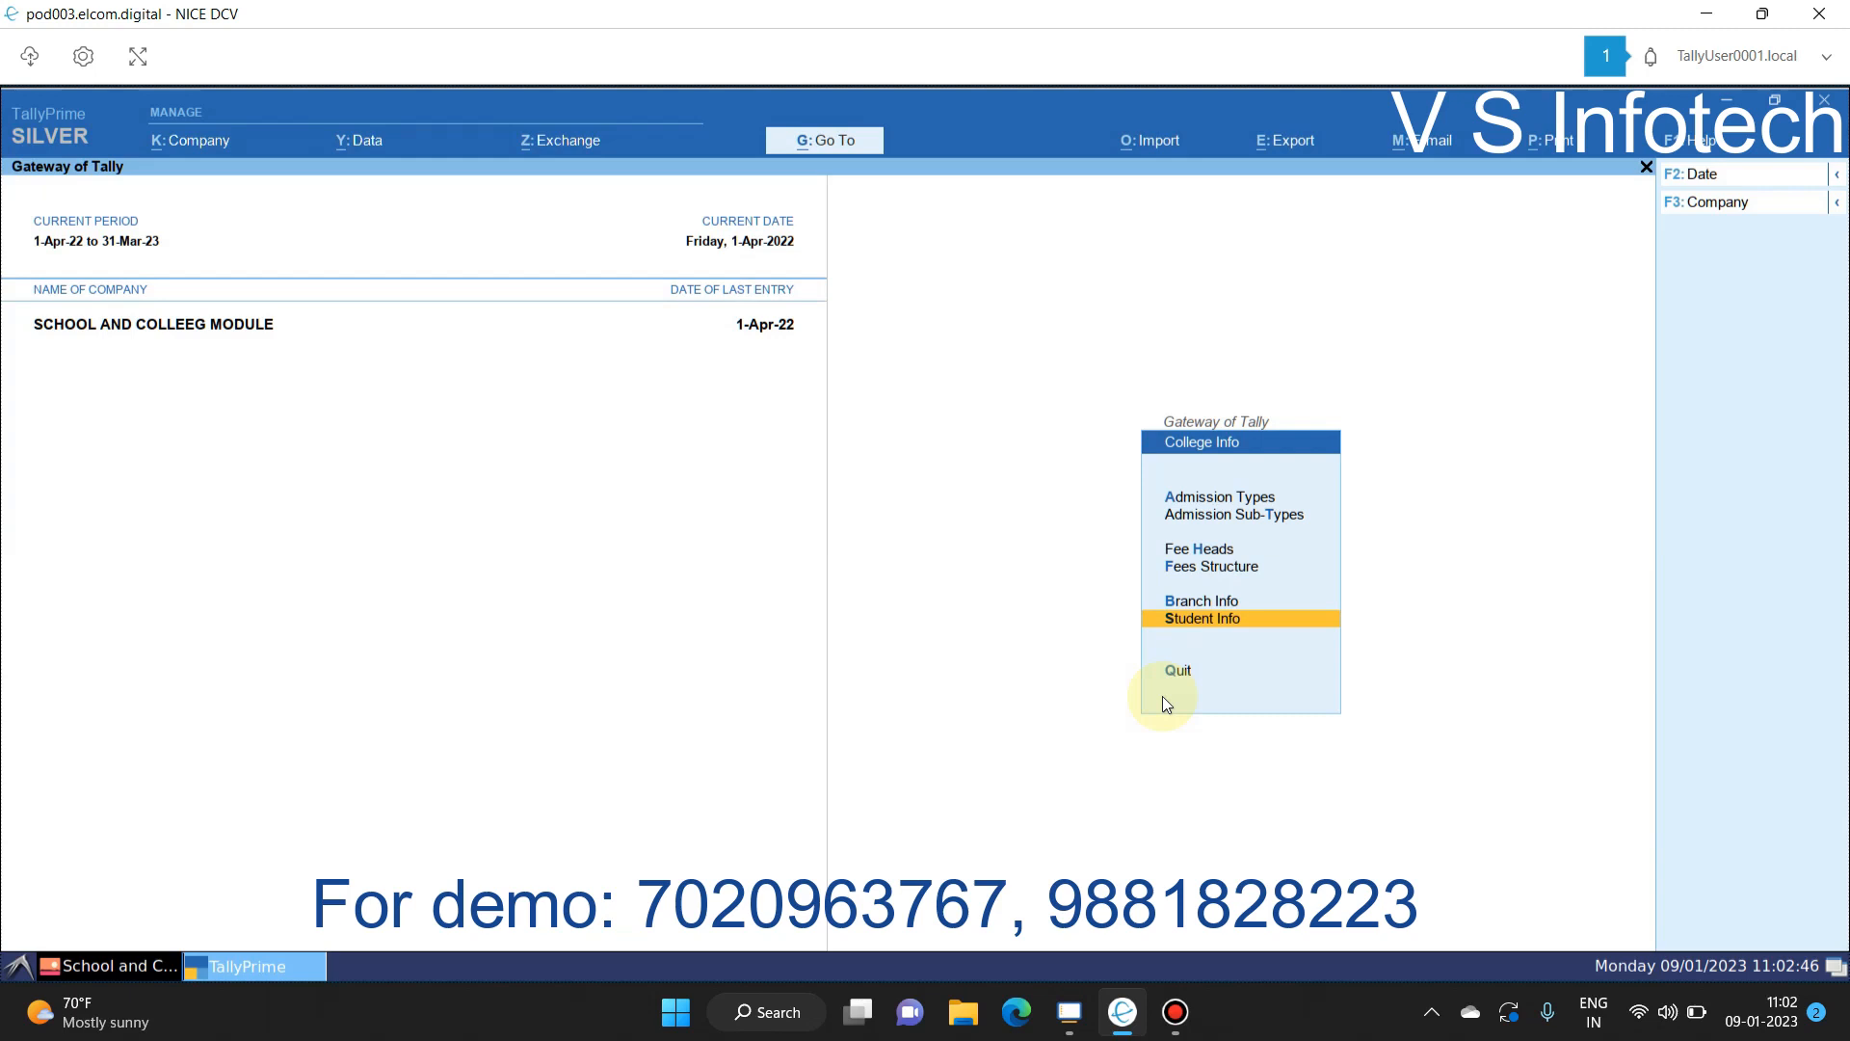
# Step: Delete all six Debit Note - Fees vouchers from the Day Book and return to Gateway of Tally
pyautogui.press('Escape')
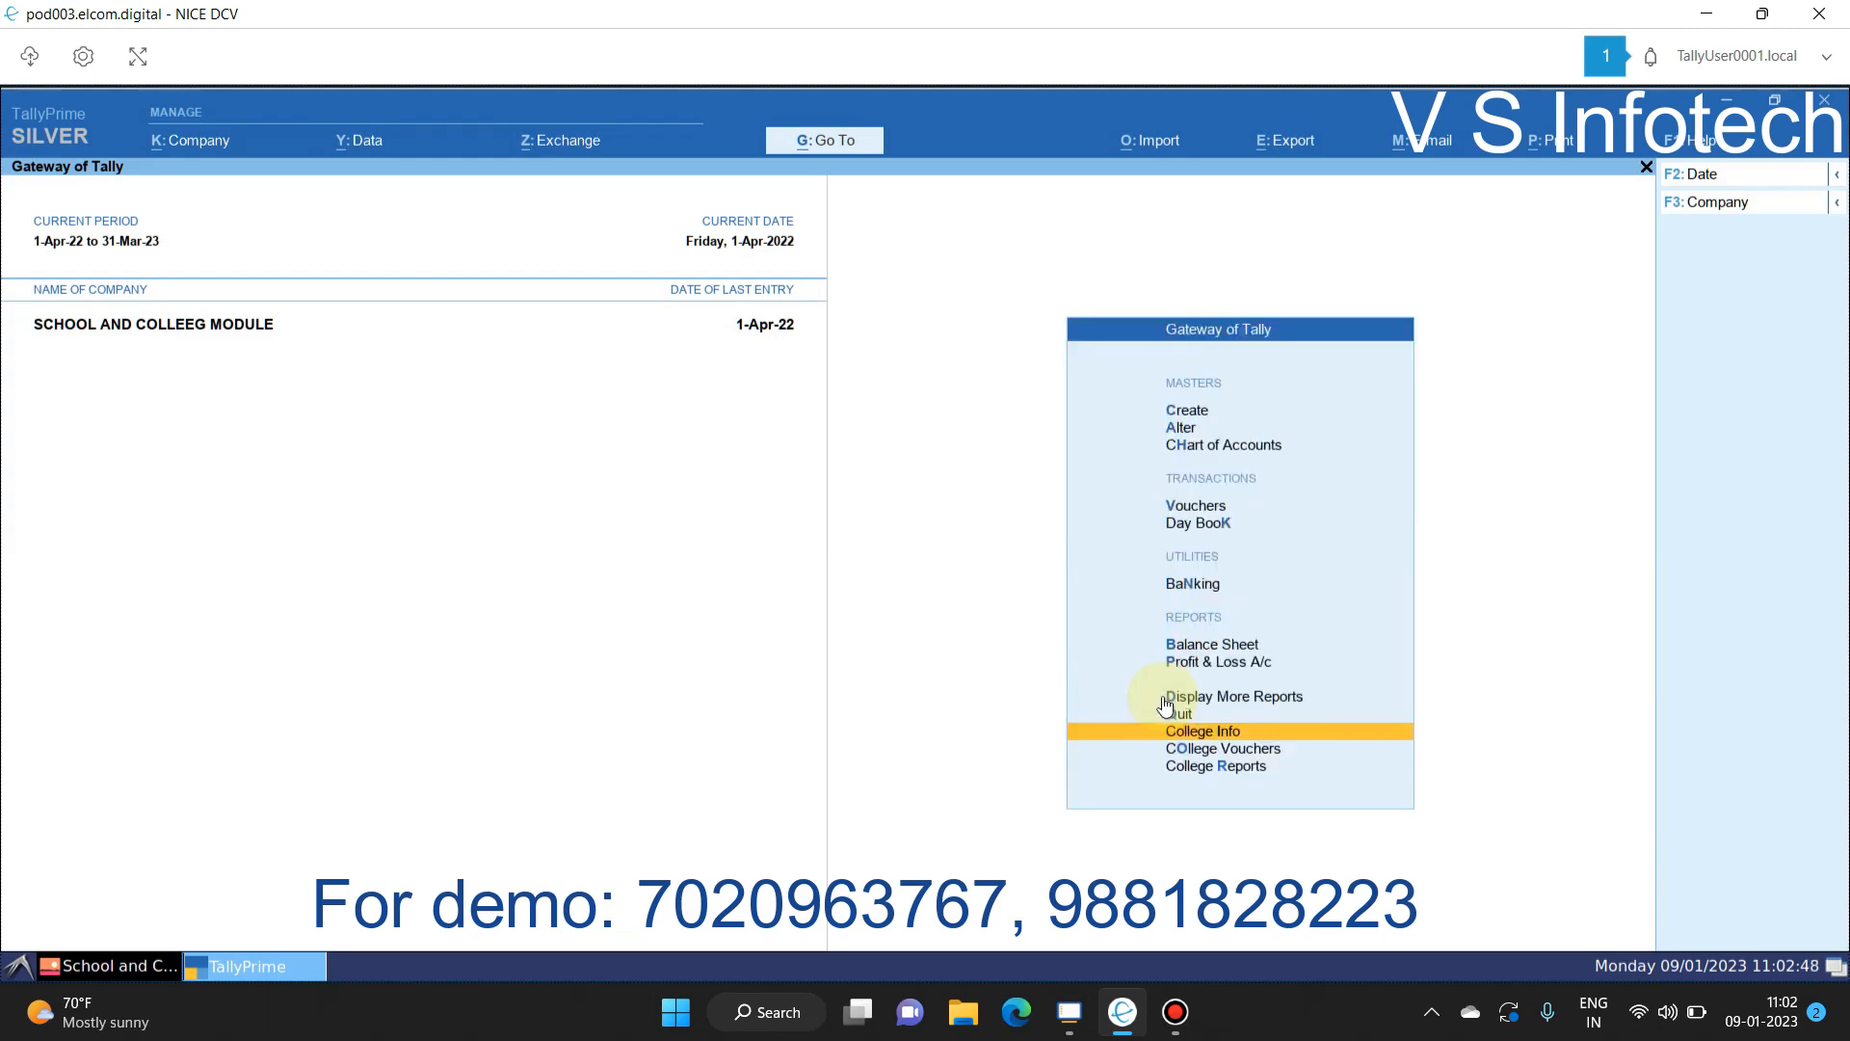
pyautogui.press('Down')
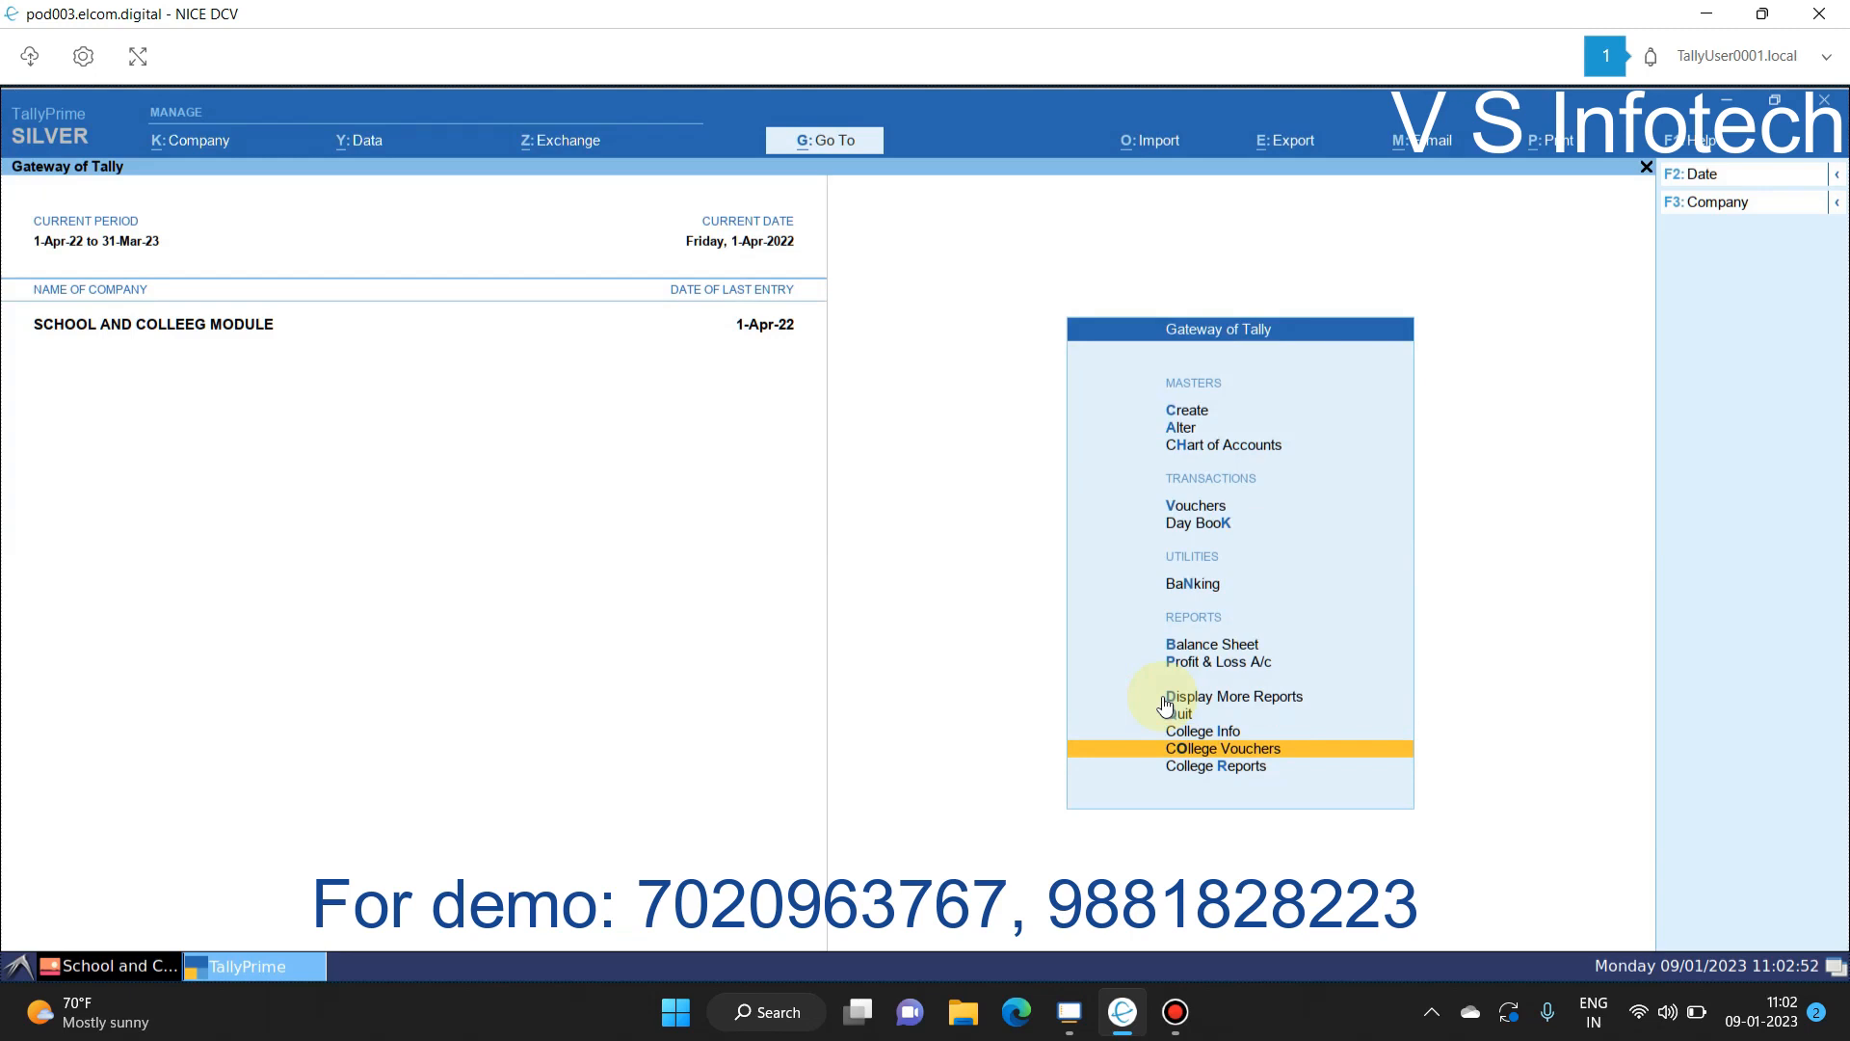
pyautogui.press('Return')
pyautogui.press('Escape')
pyautogui.press('k')
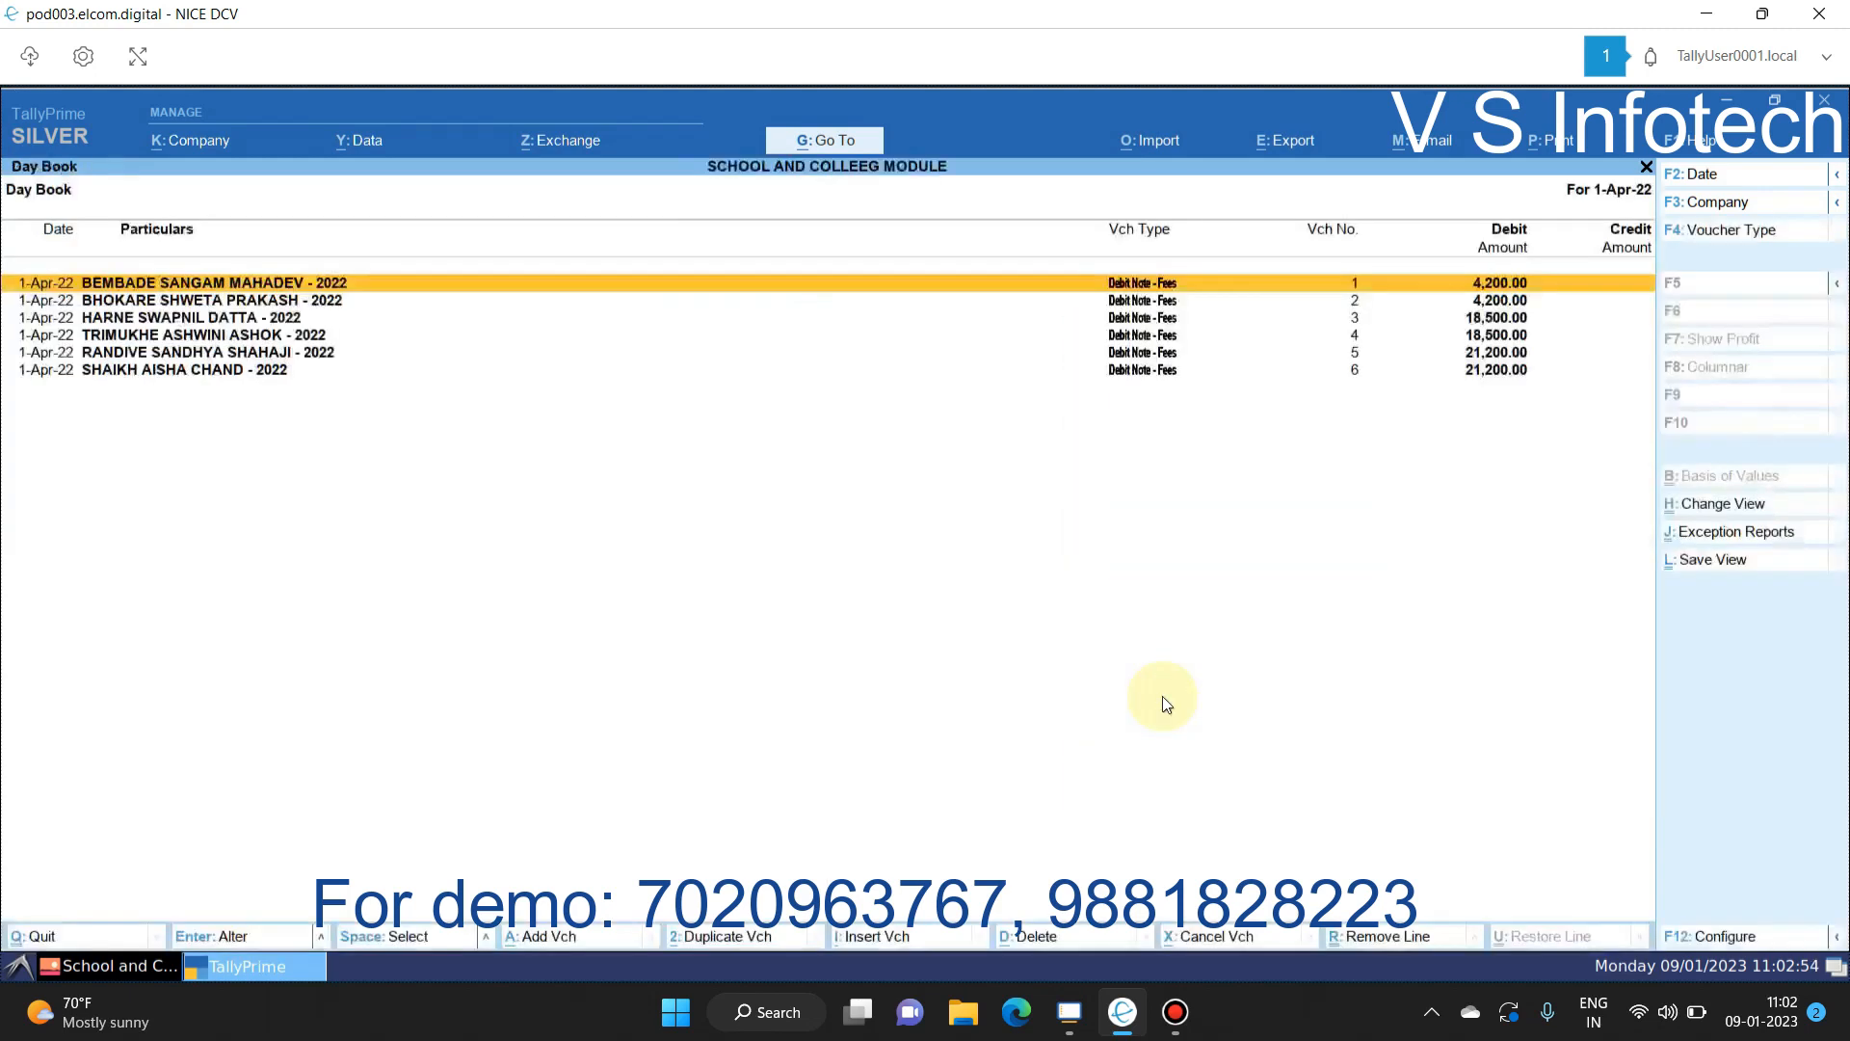
pyautogui.hotkey('ctrl', 'space')
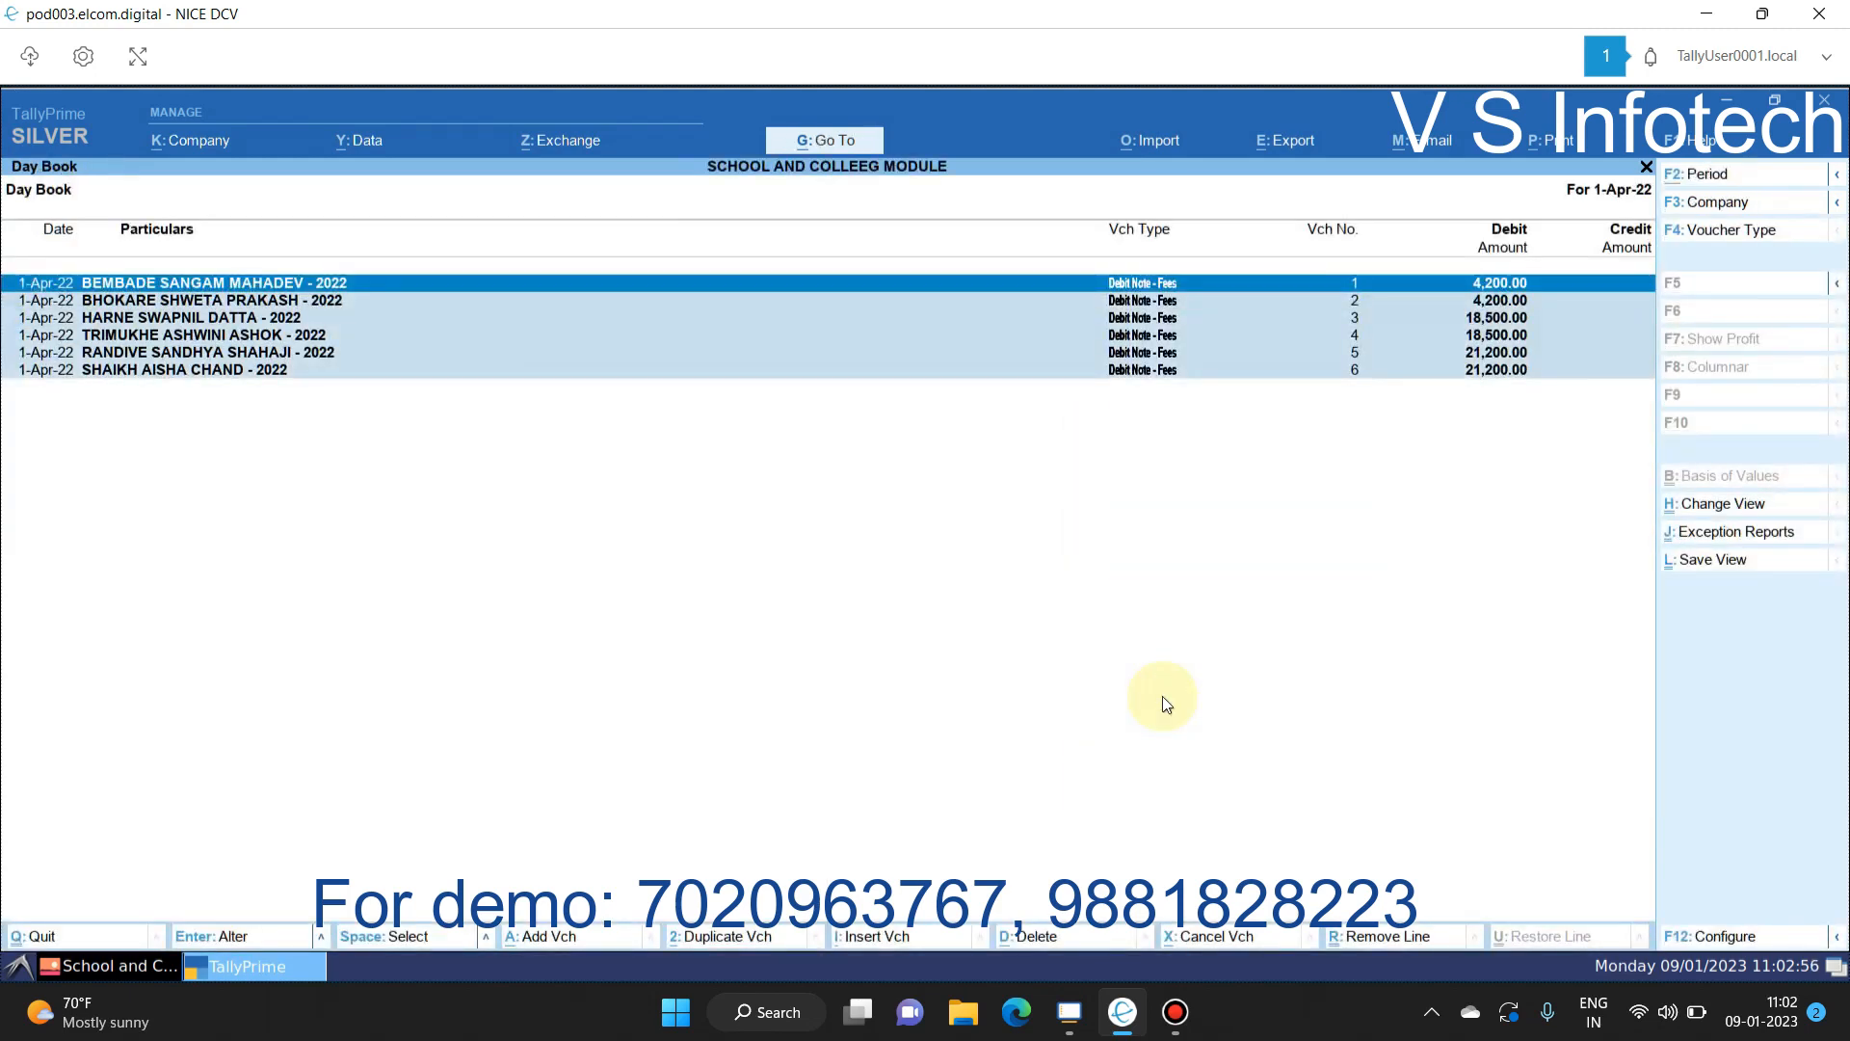
pyautogui.hotkey('alt', 'd')
pyautogui.press('y')
pyautogui.press('Escape')
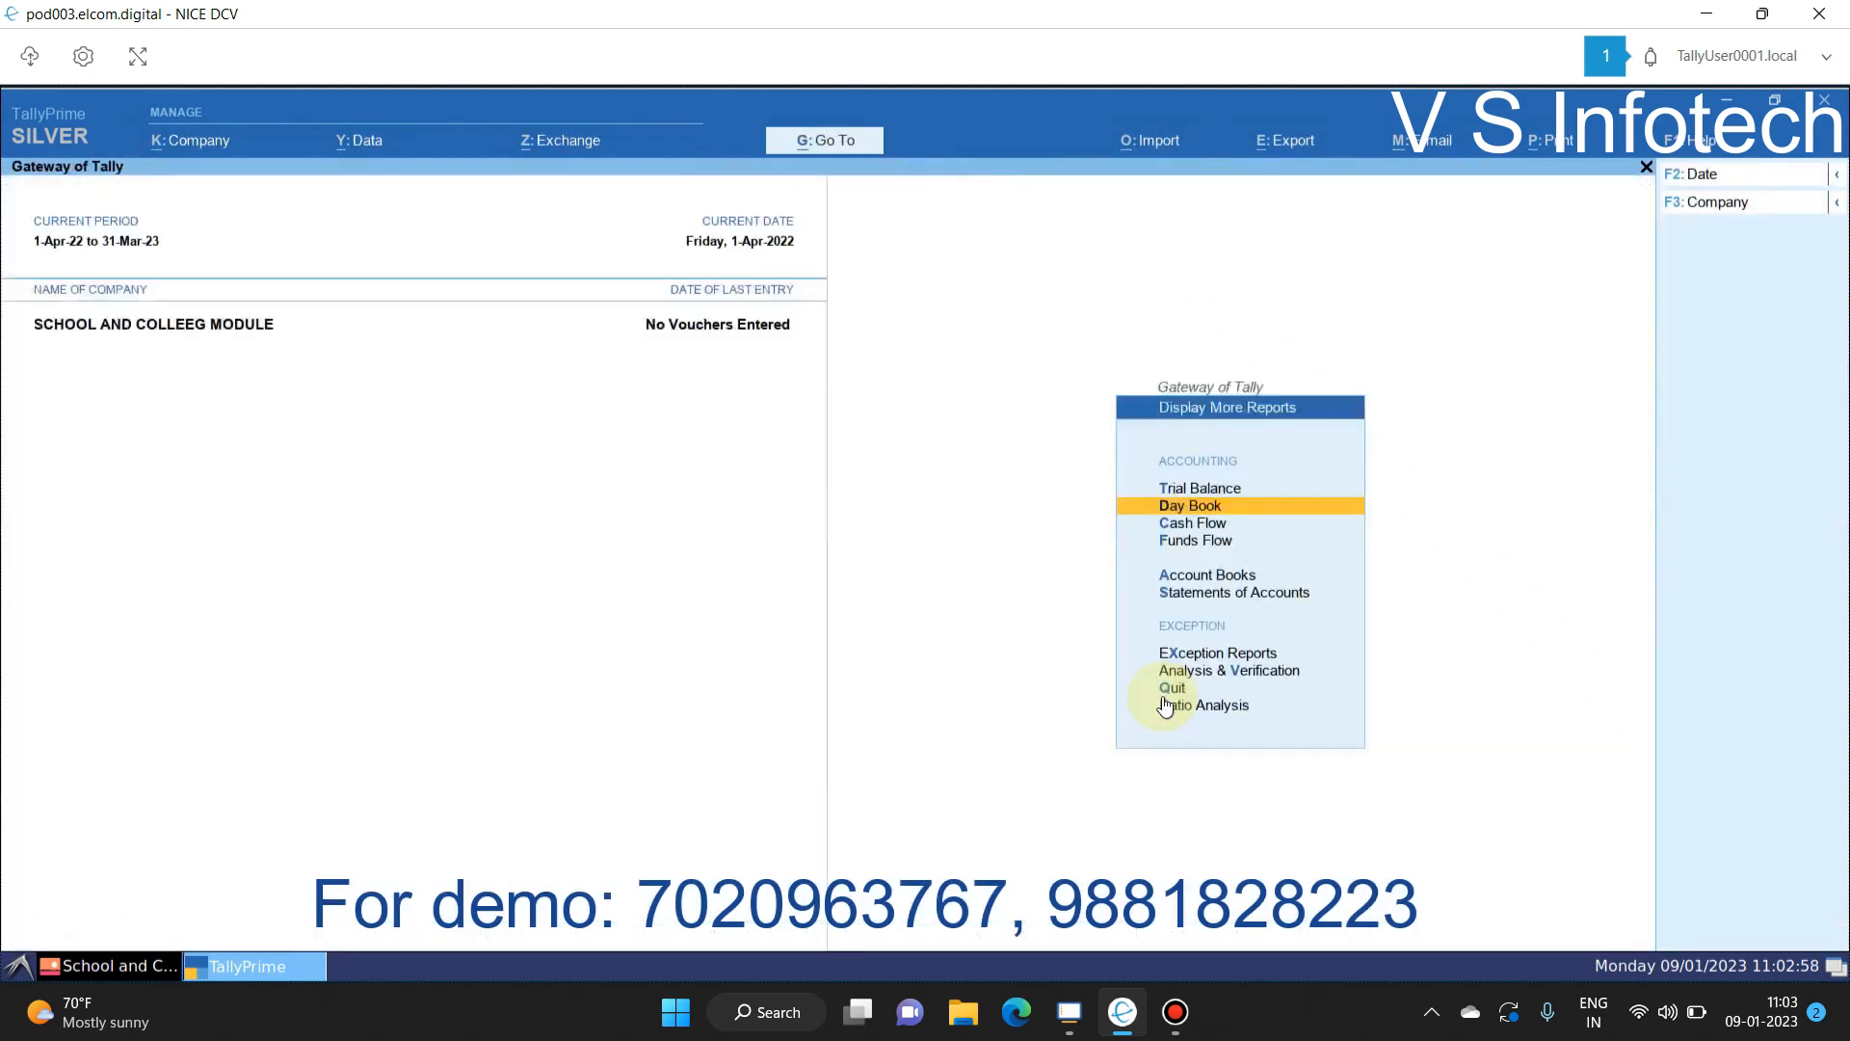
pyautogui.press('Down')
pyautogui.press('Down')
pyautogui.press('Down')
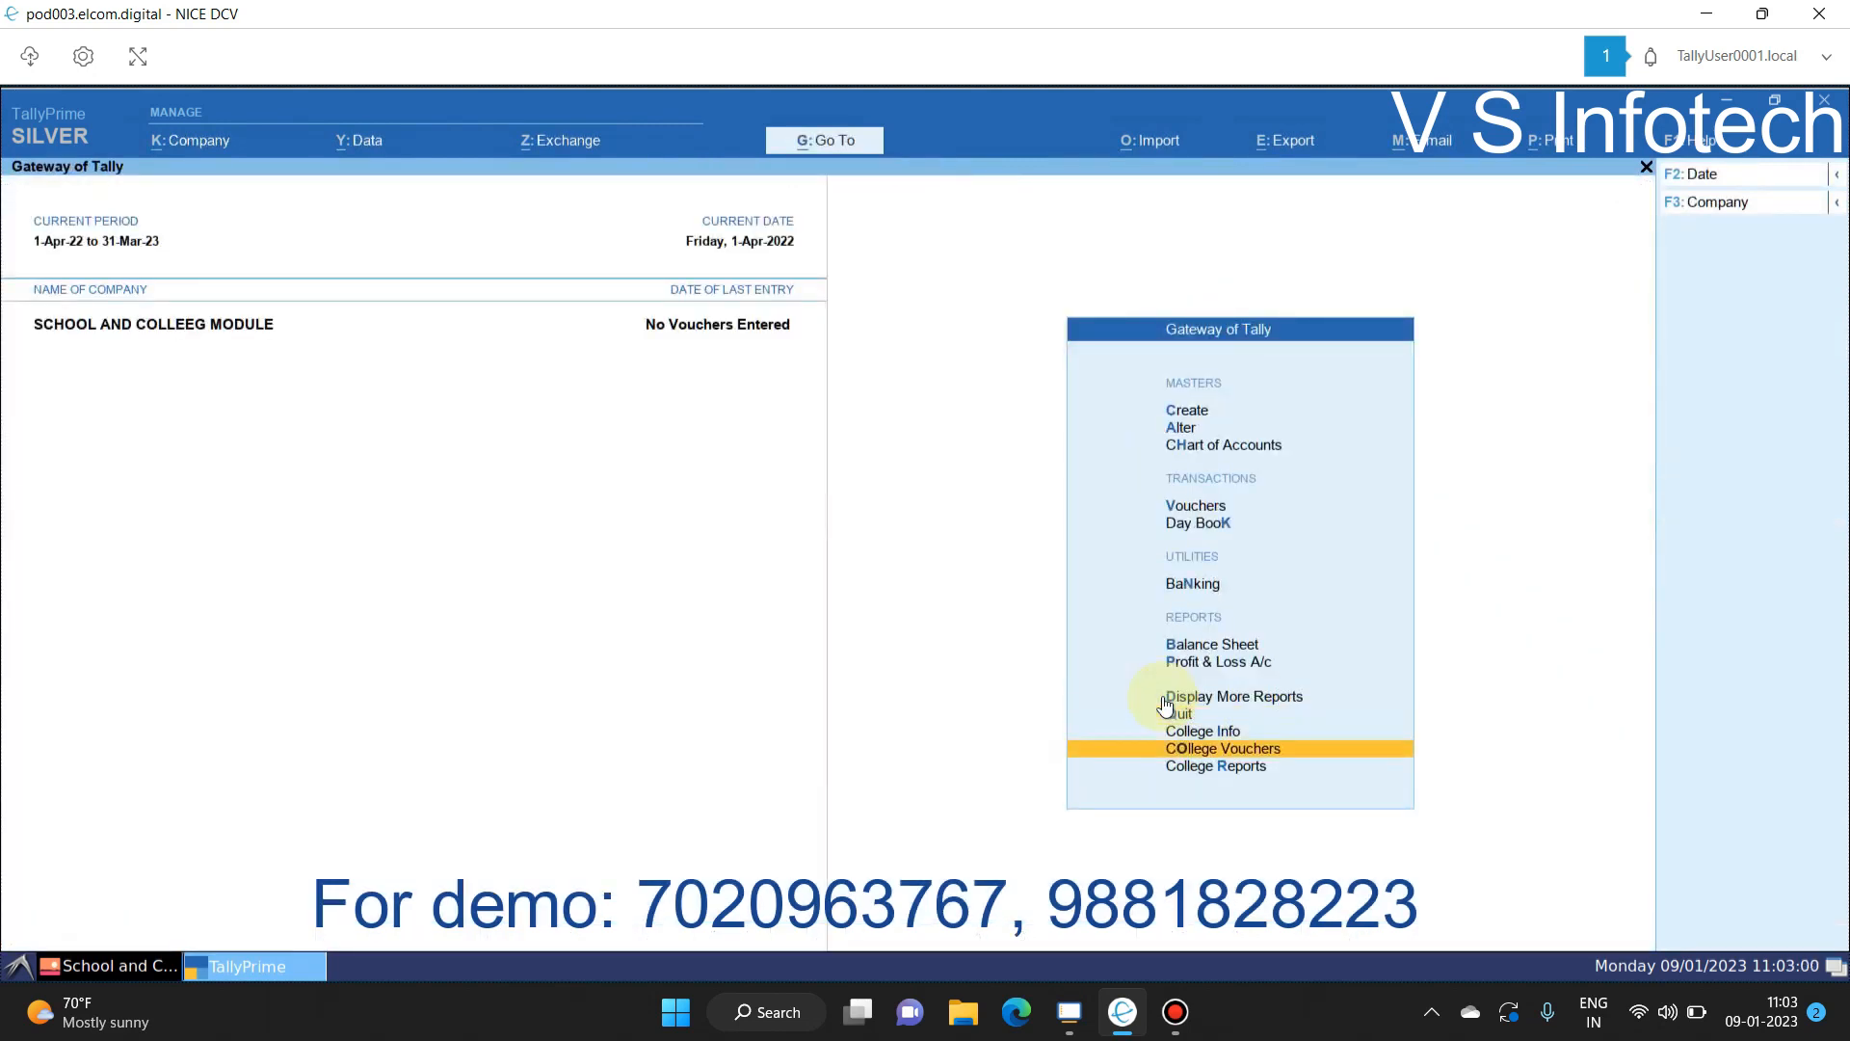
# Step: Browse the College Vouchers list: New Admission, Fees Debit Note, Addl. Debit Note, Multi Debit Note, Transfer Journal
pyautogui.press('Return')
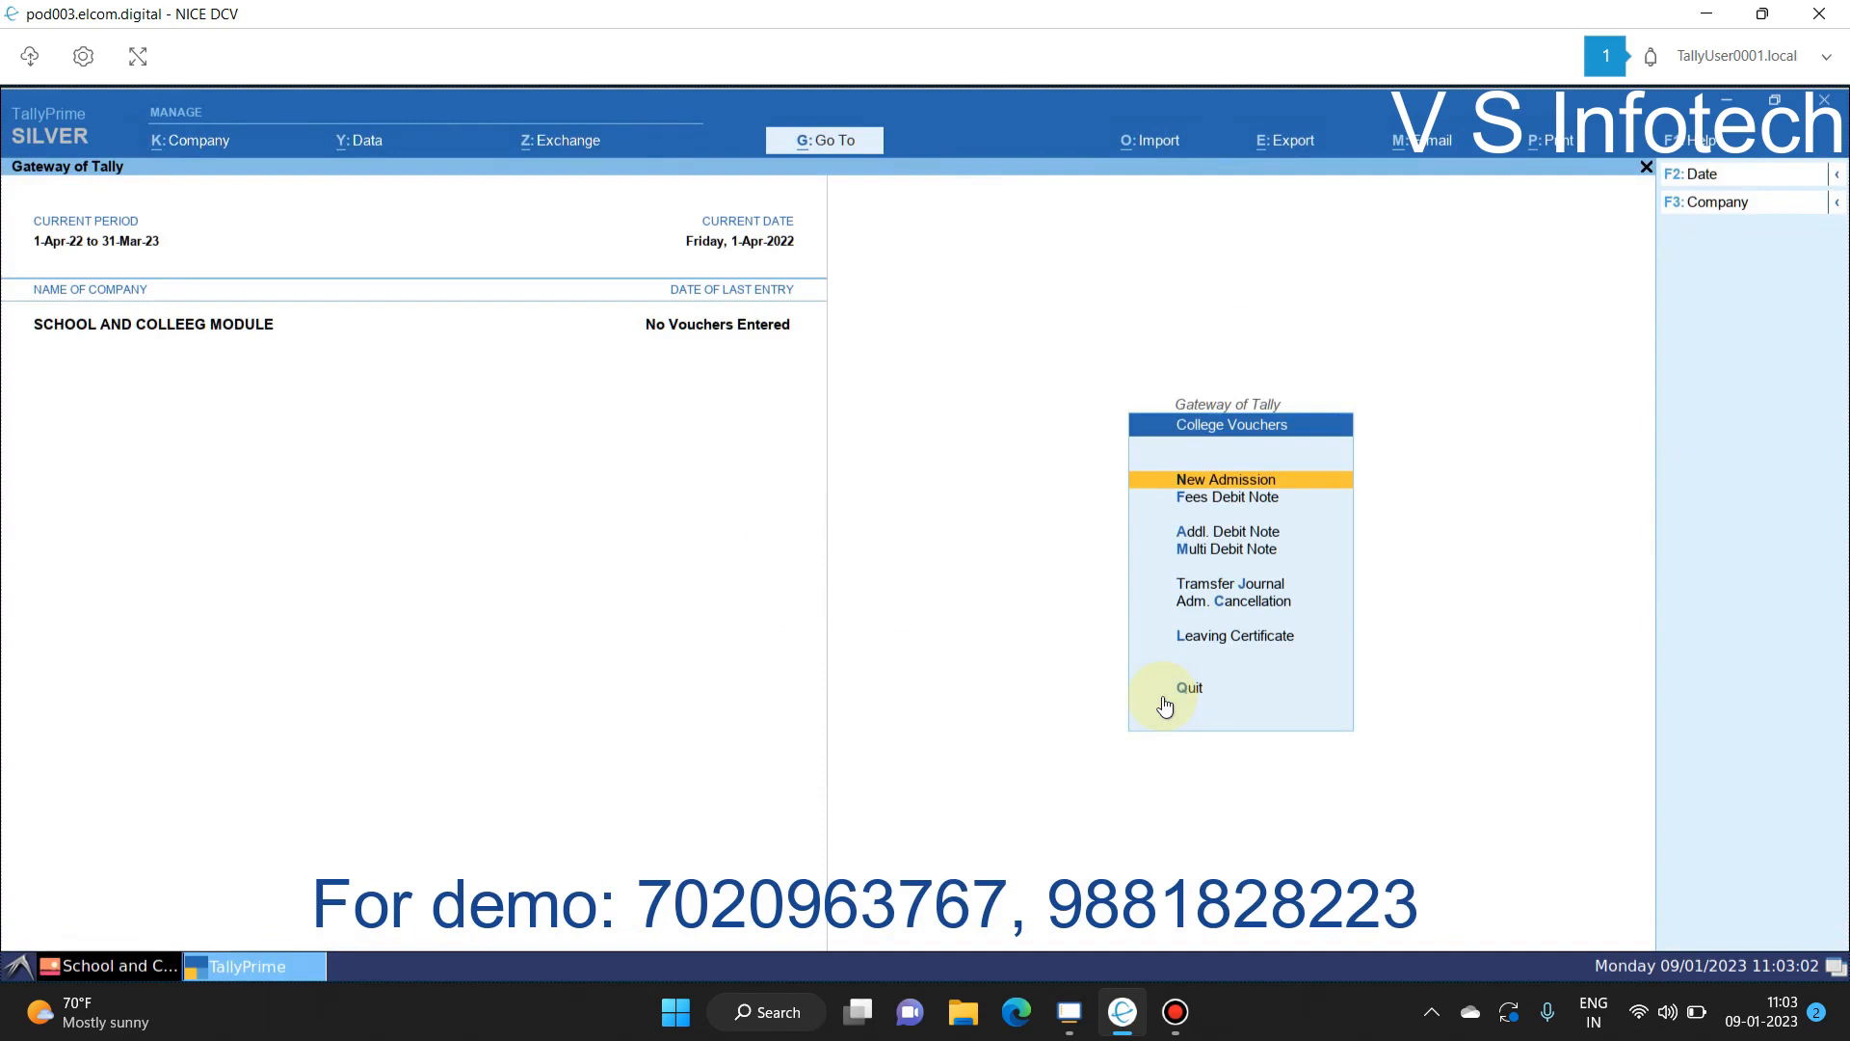
pyautogui.press('Escape')
pyautogui.press('Return')
pyautogui.press('Down')
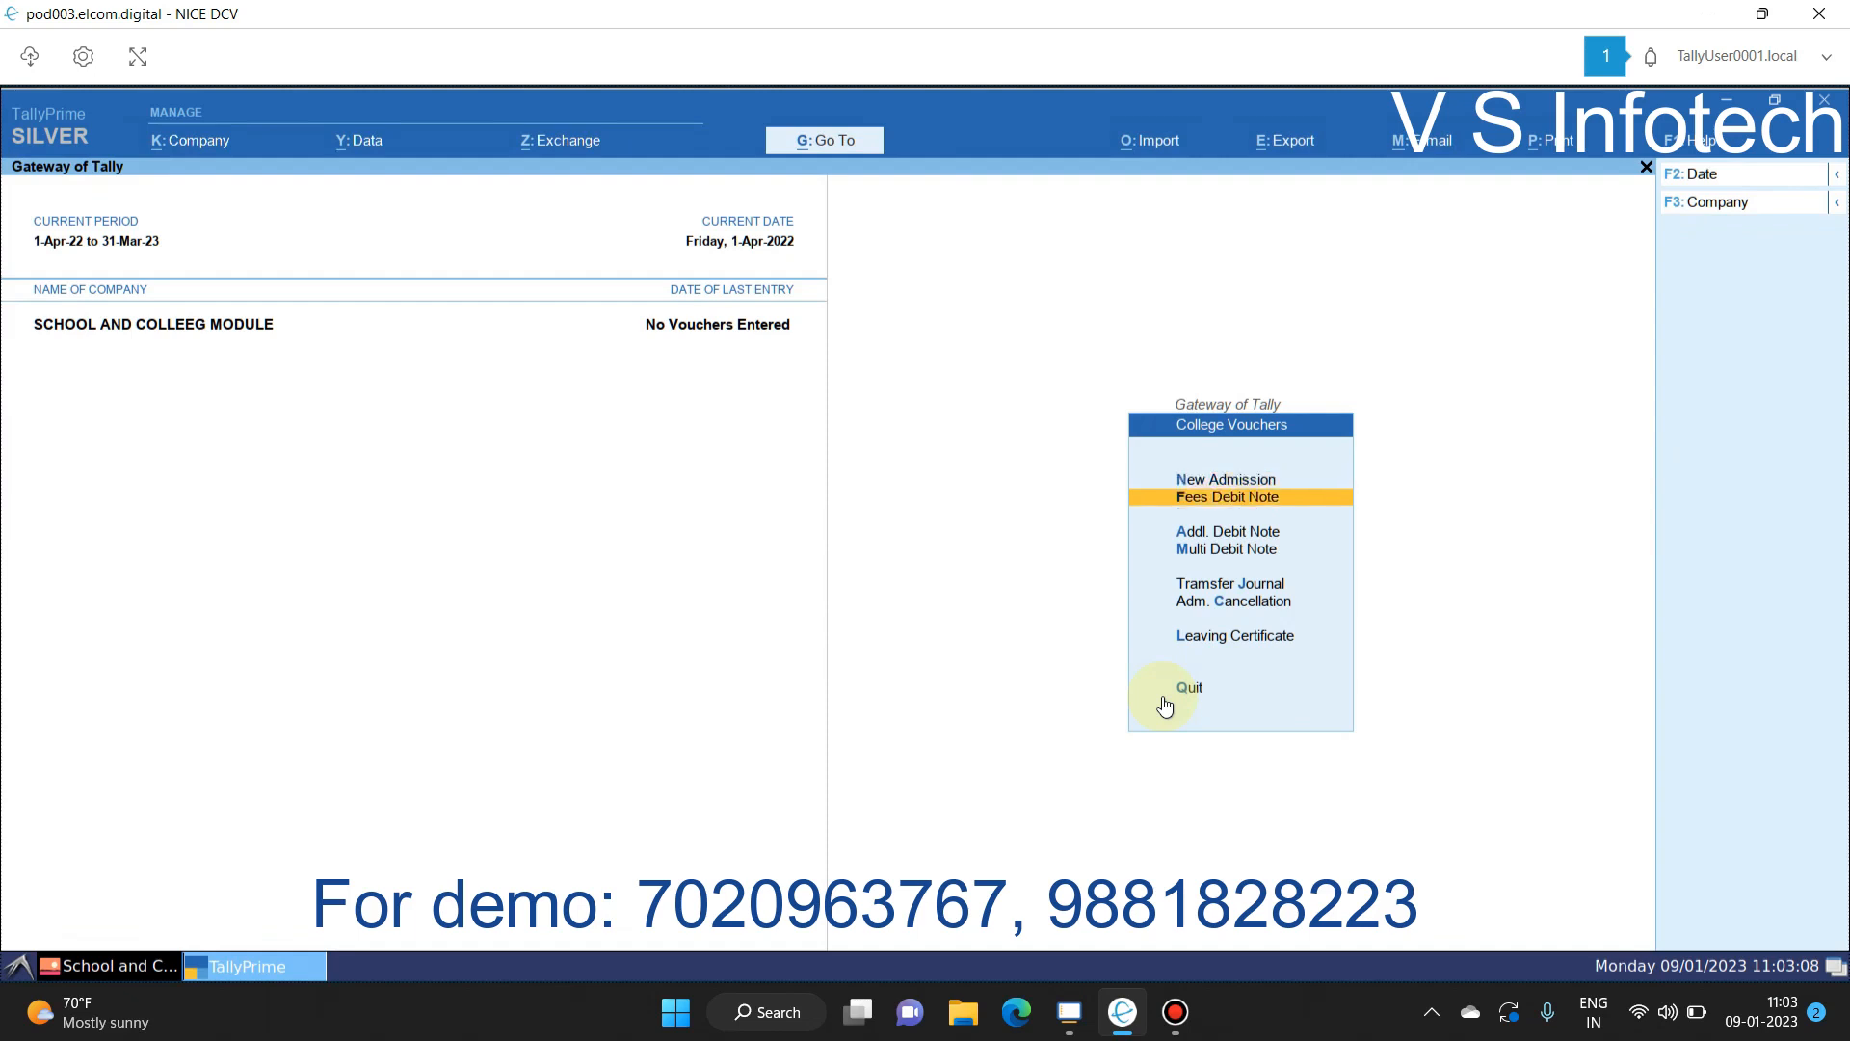
pyautogui.press('Down')
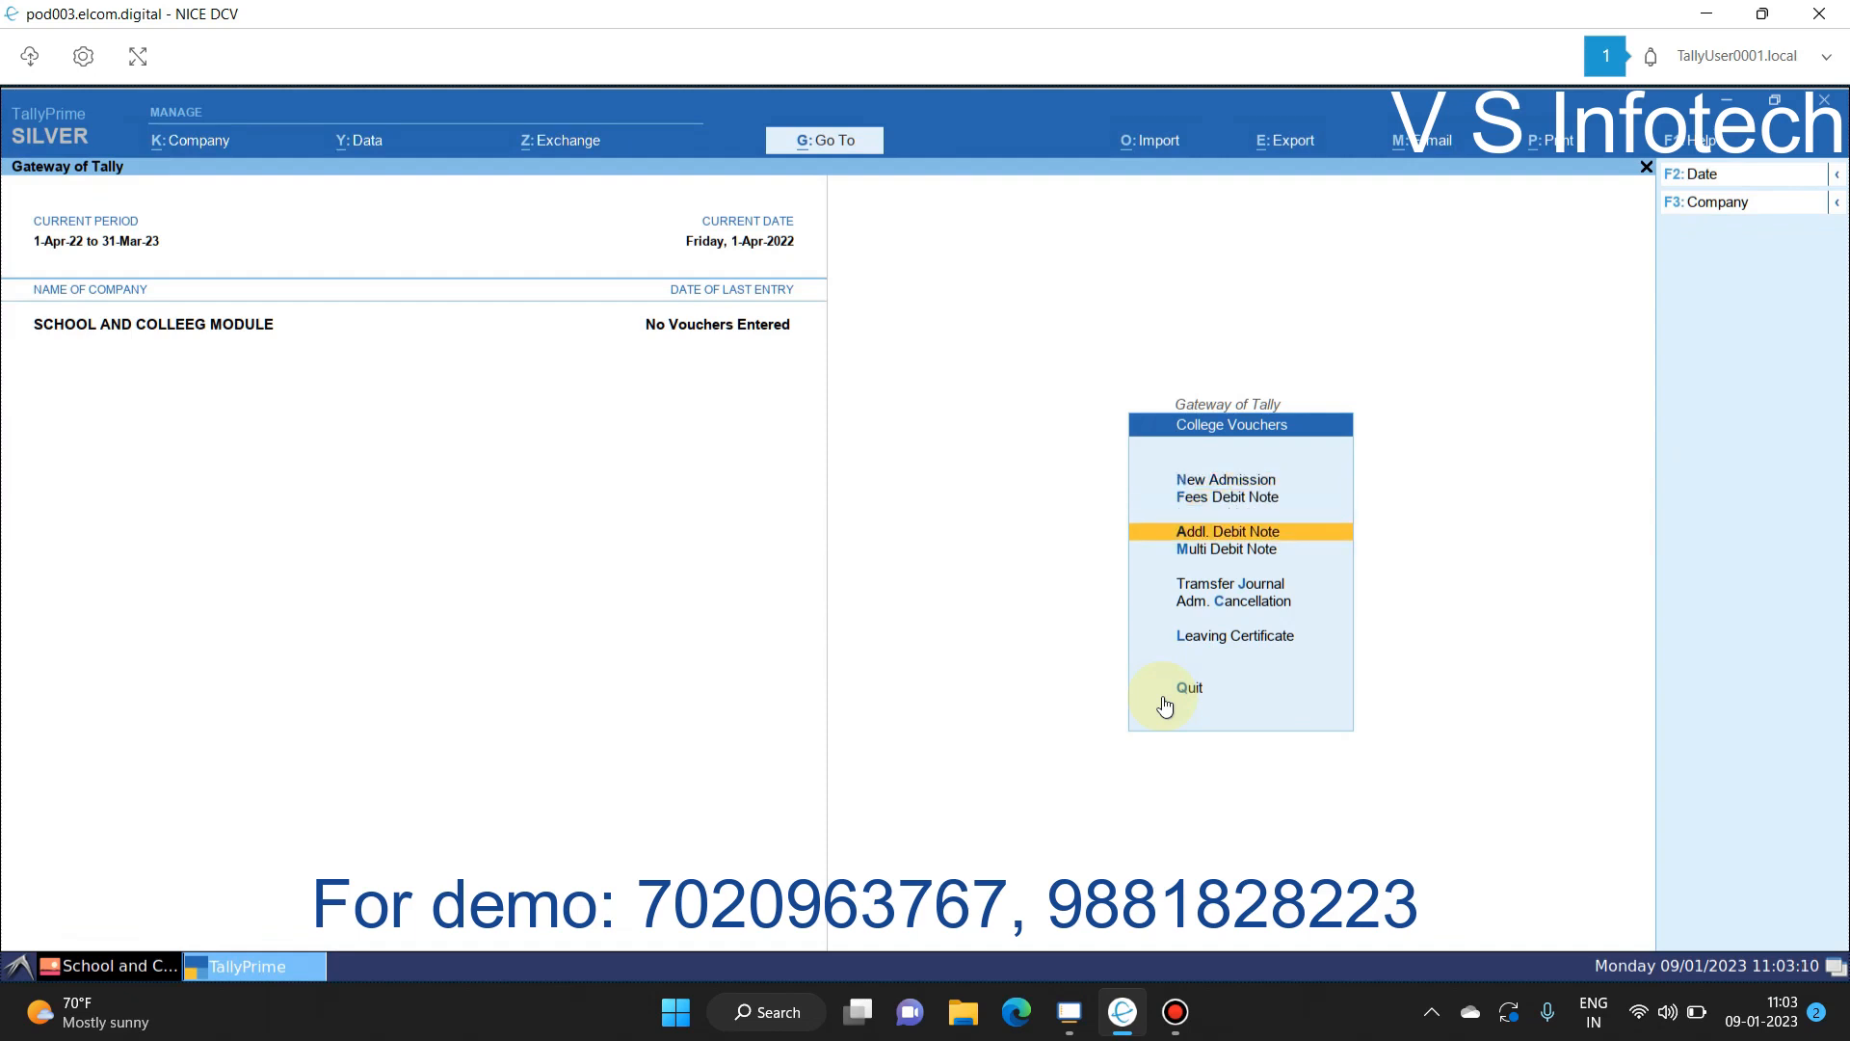
pyautogui.press('Down')
pyautogui.press('Down')
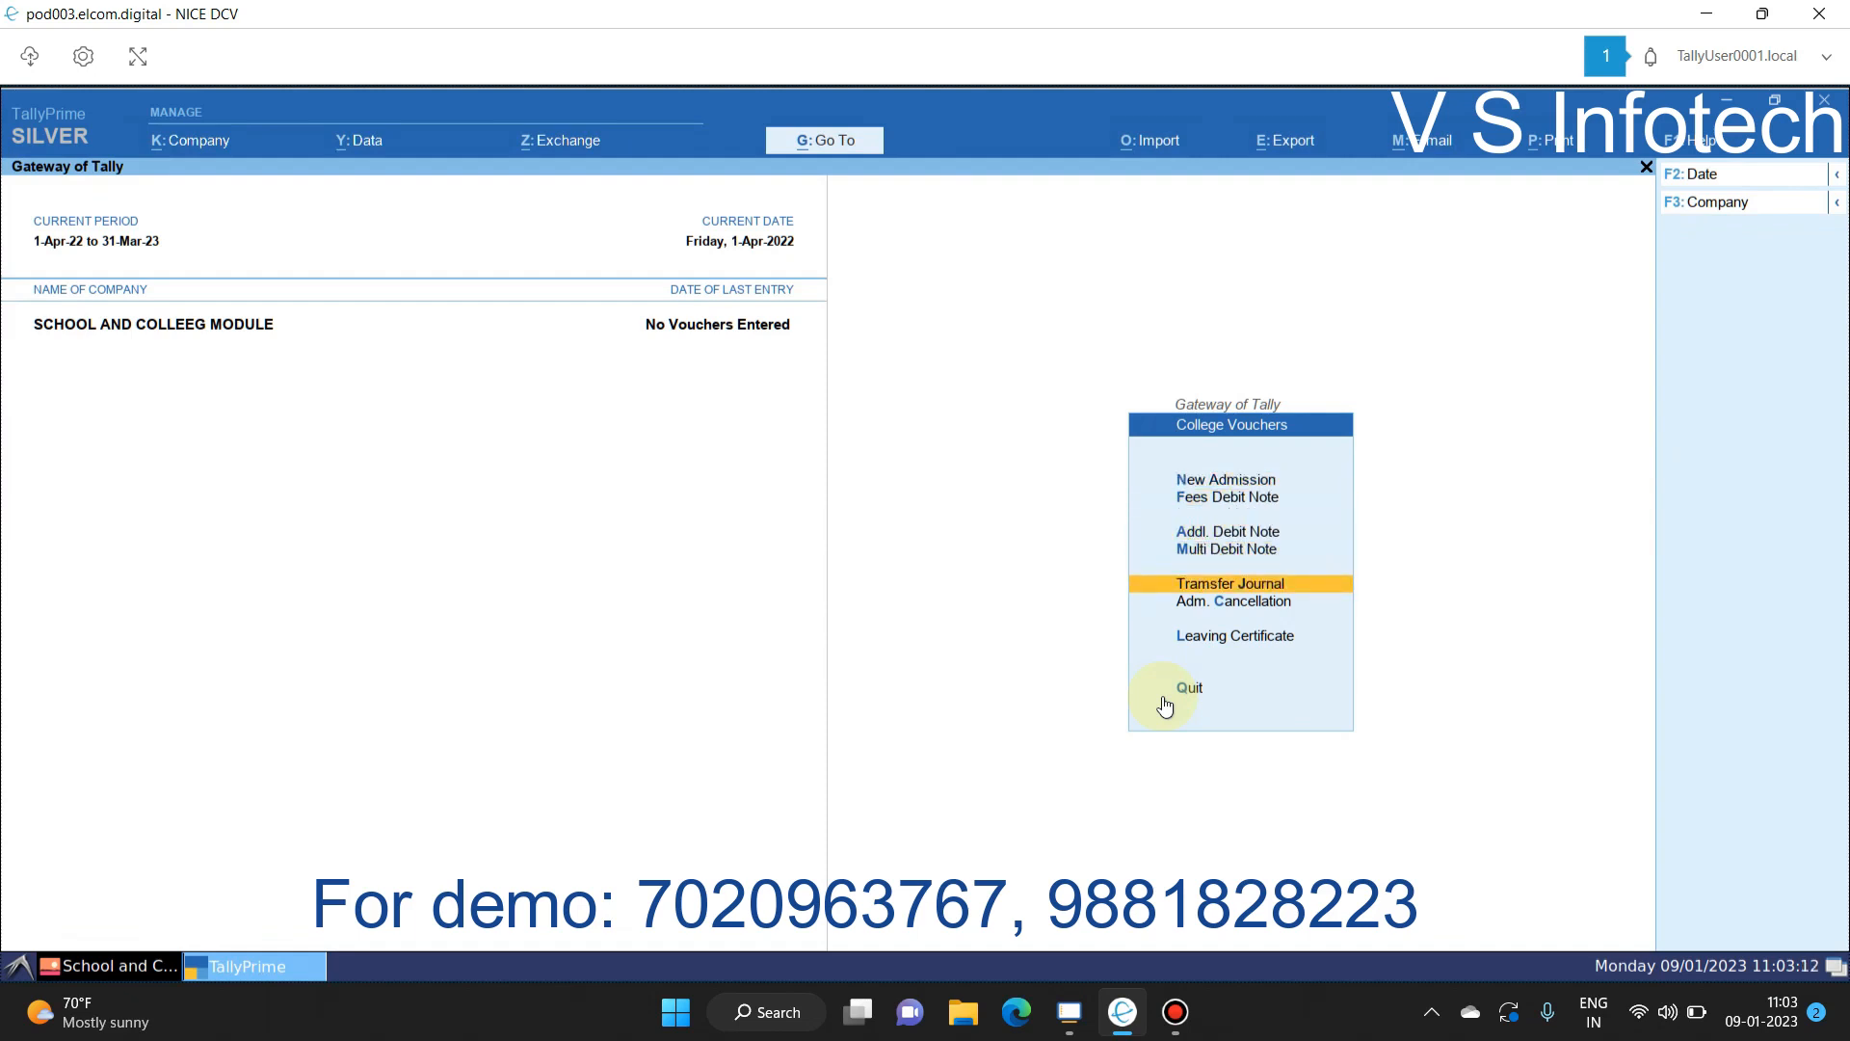
pyautogui.press('Down')
pyautogui.press('Down')
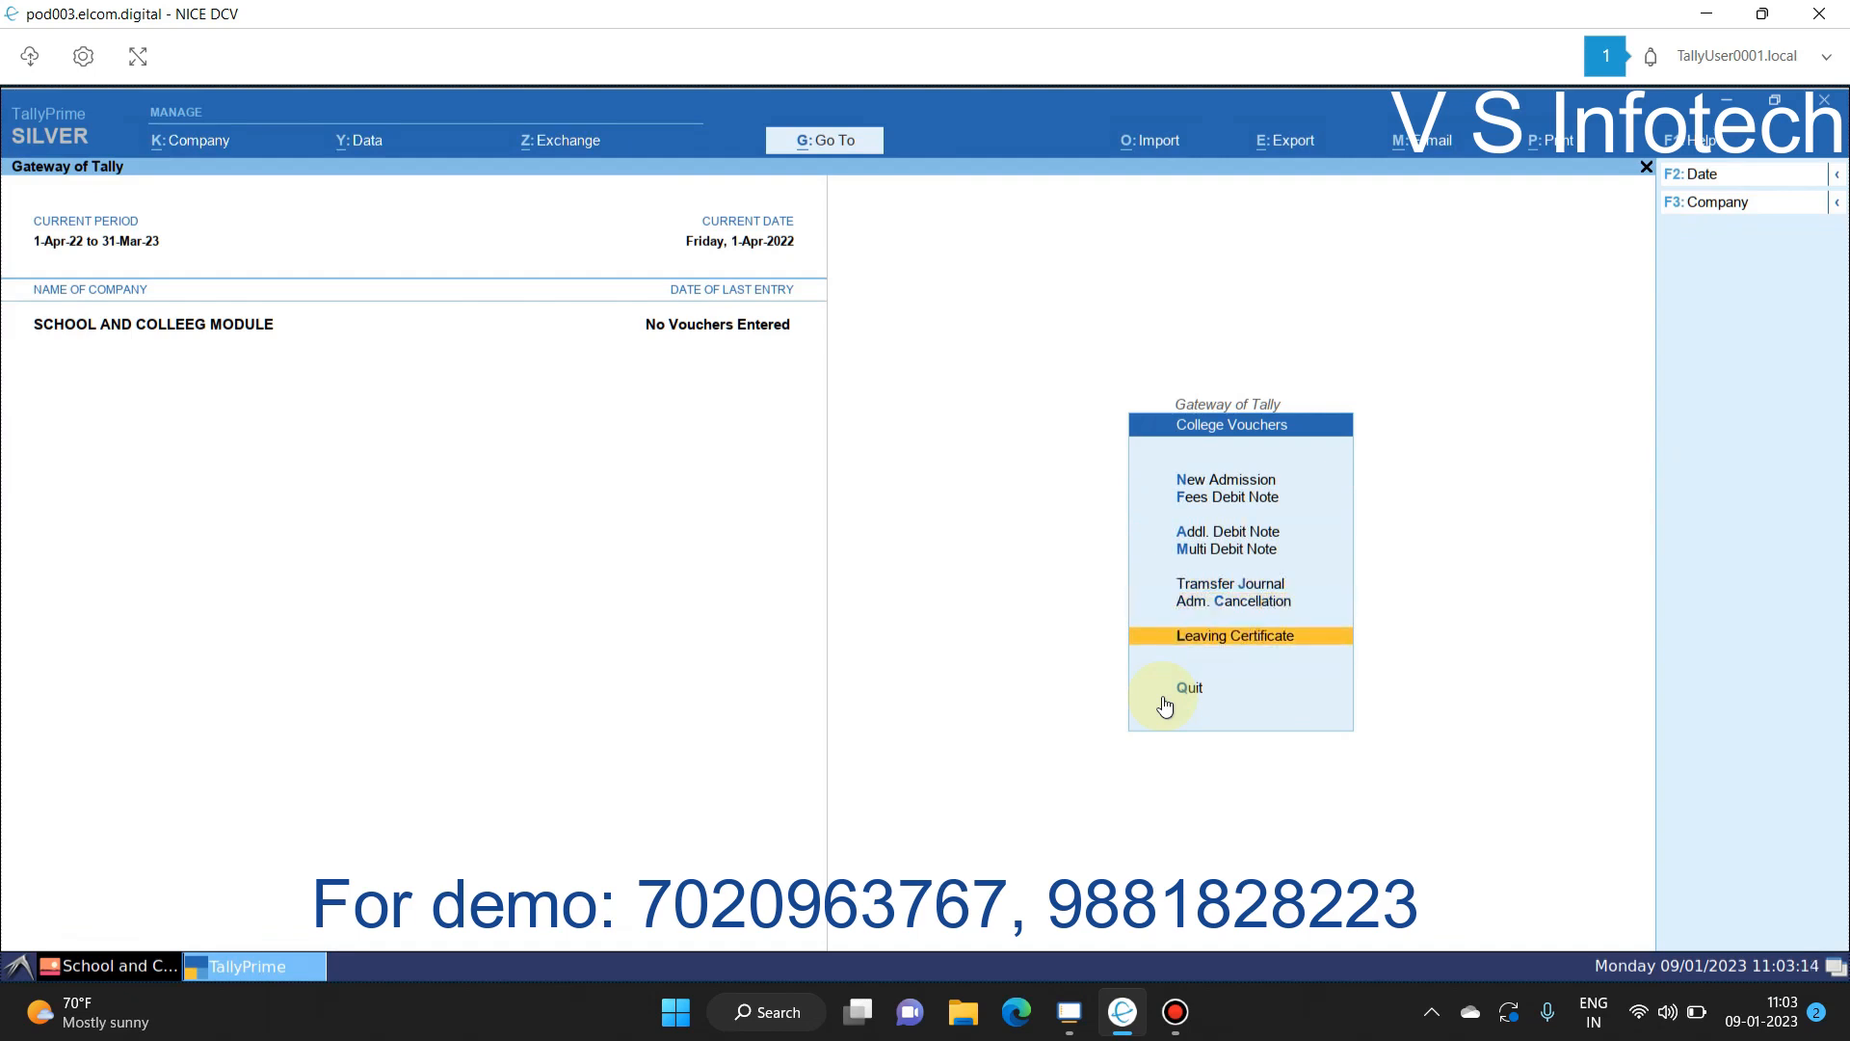
pyautogui.press('Up')
pyautogui.press('Up')
pyautogui.press('Up')
pyautogui.press('Up')
pyautogui.press('Up')
pyautogui.press('Up')
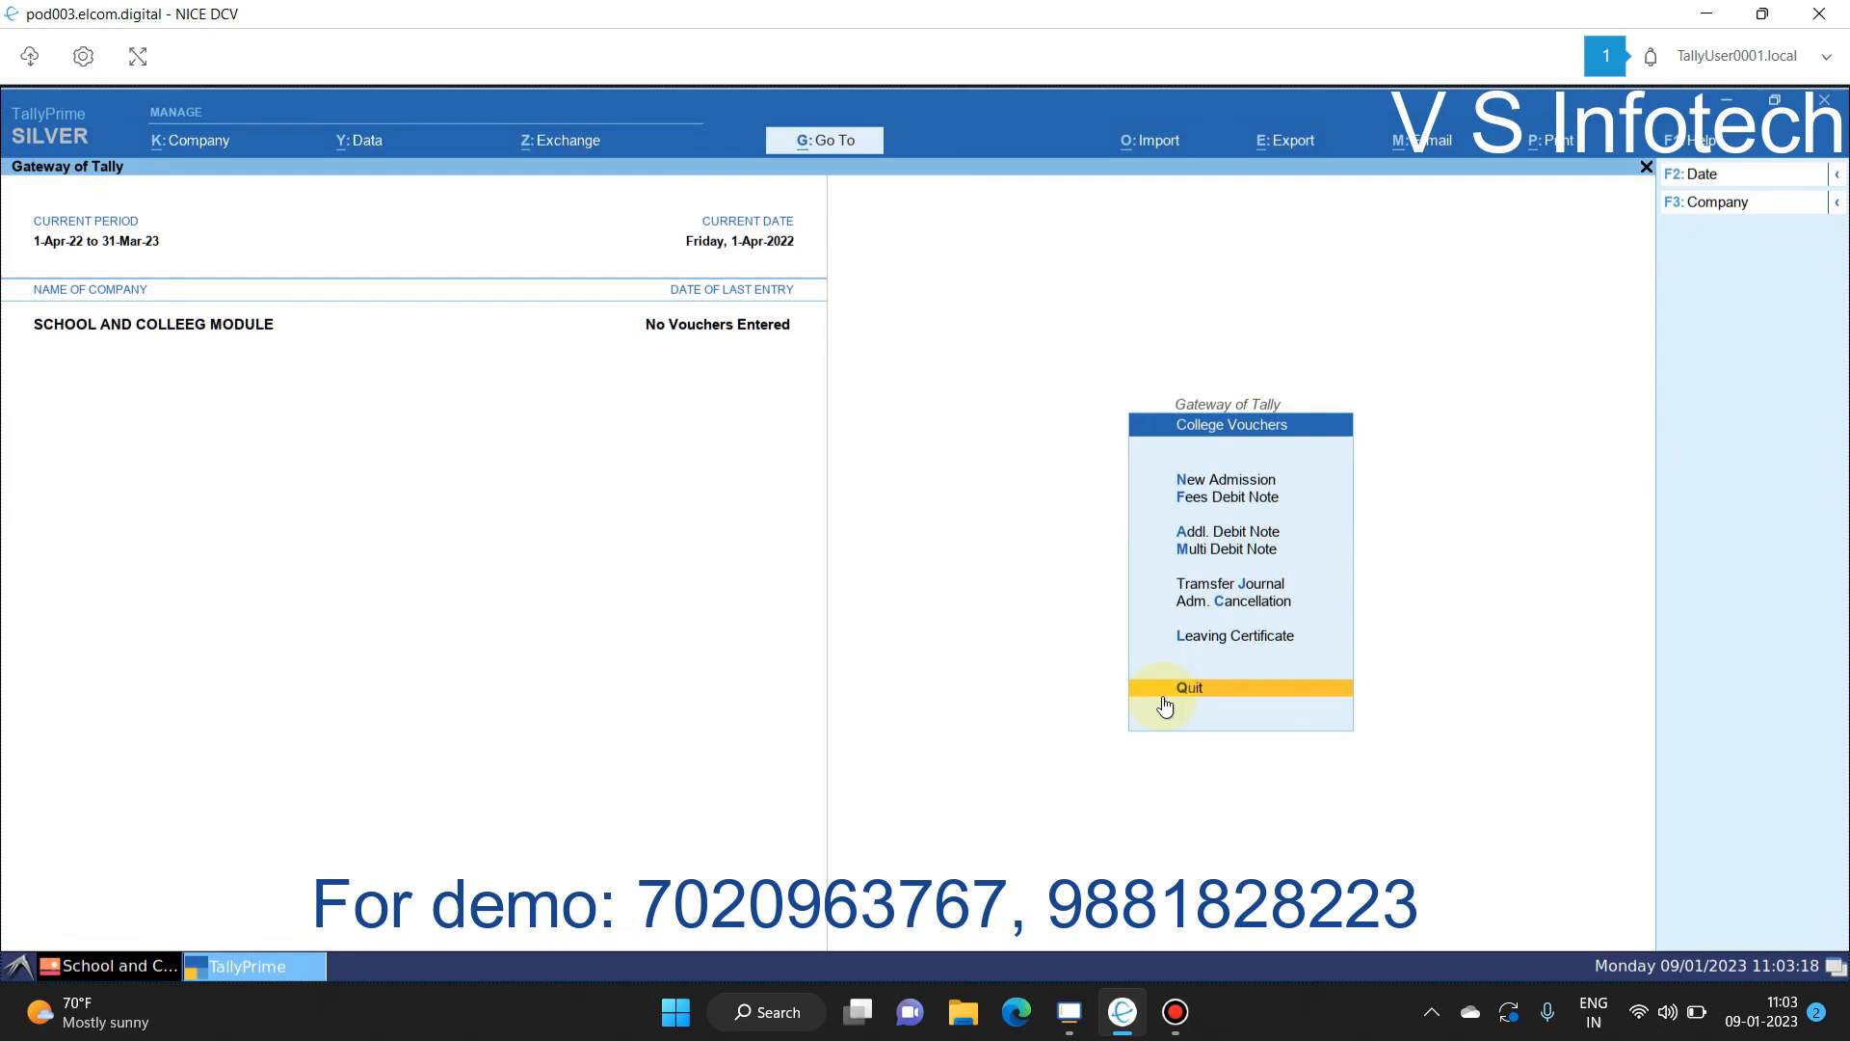
pyautogui.press('Up')
pyautogui.press('Up')
pyautogui.press('Up')
pyautogui.press('Up')
pyautogui.press('Up')
pyautogui.press('Up')
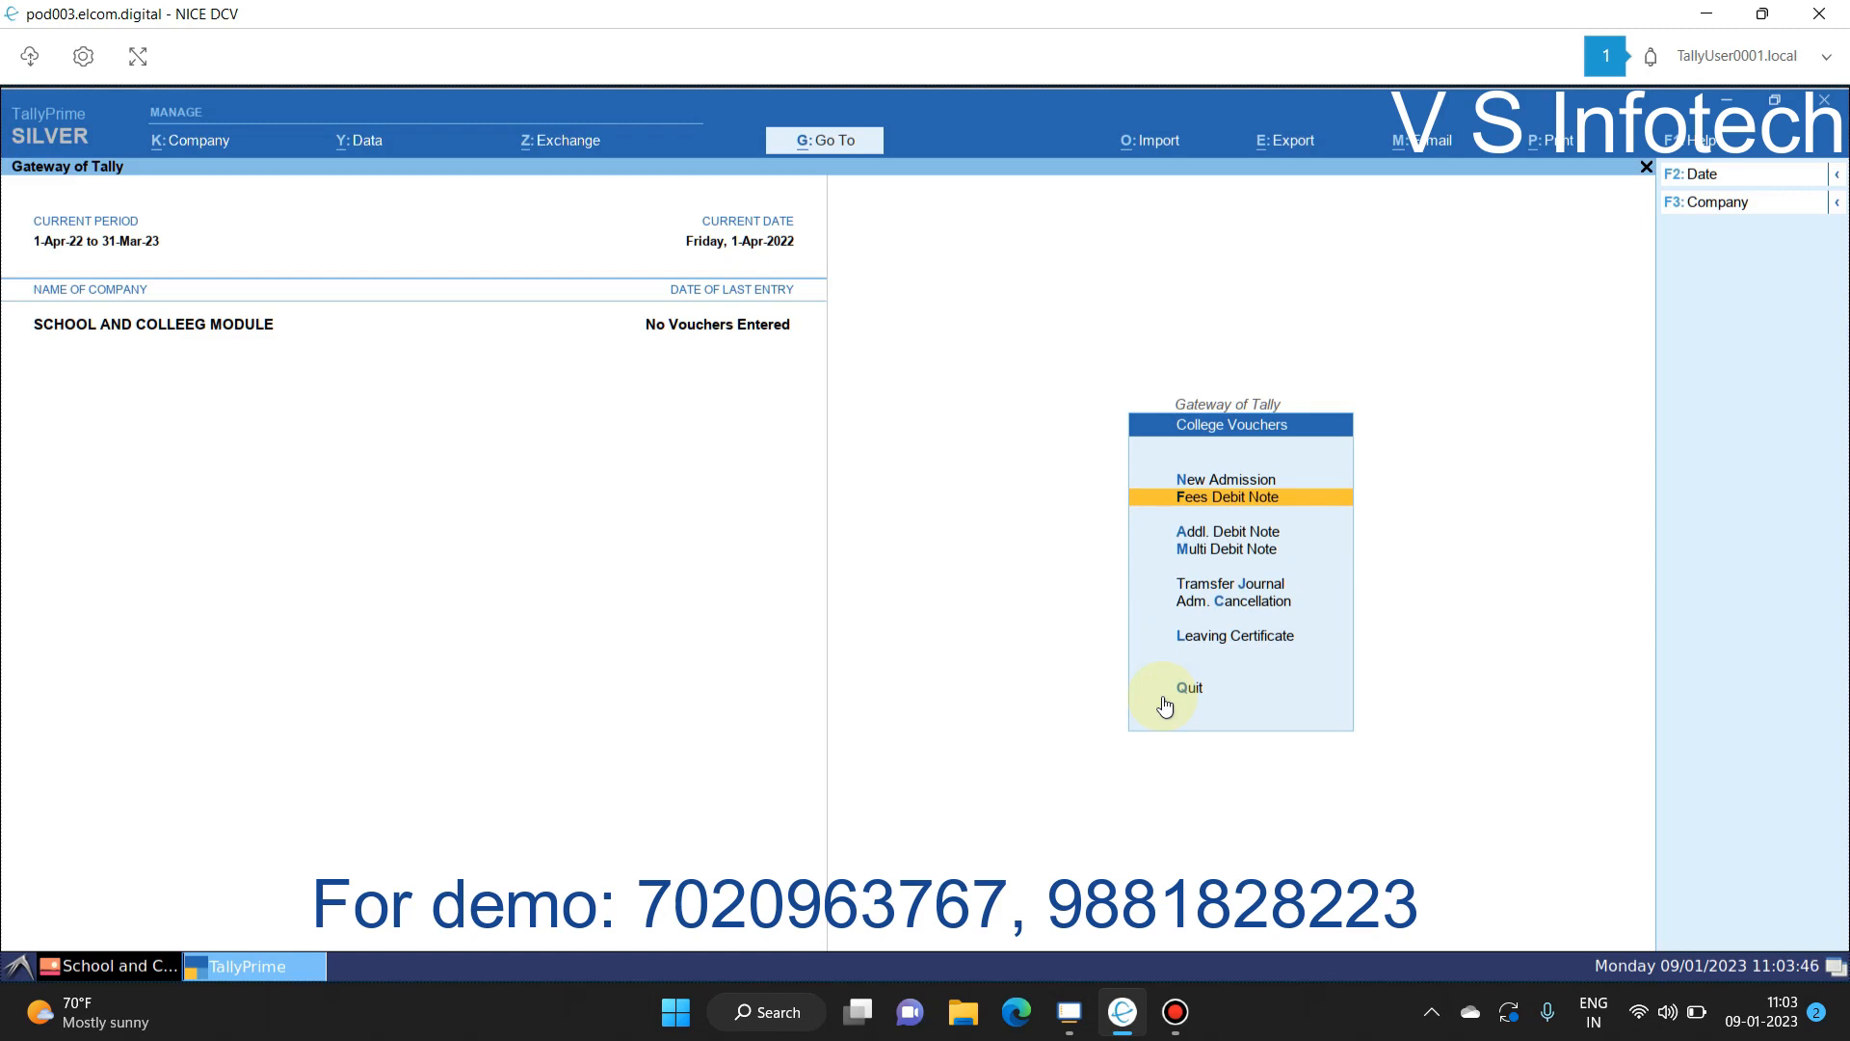
pyautogui.press('Up')
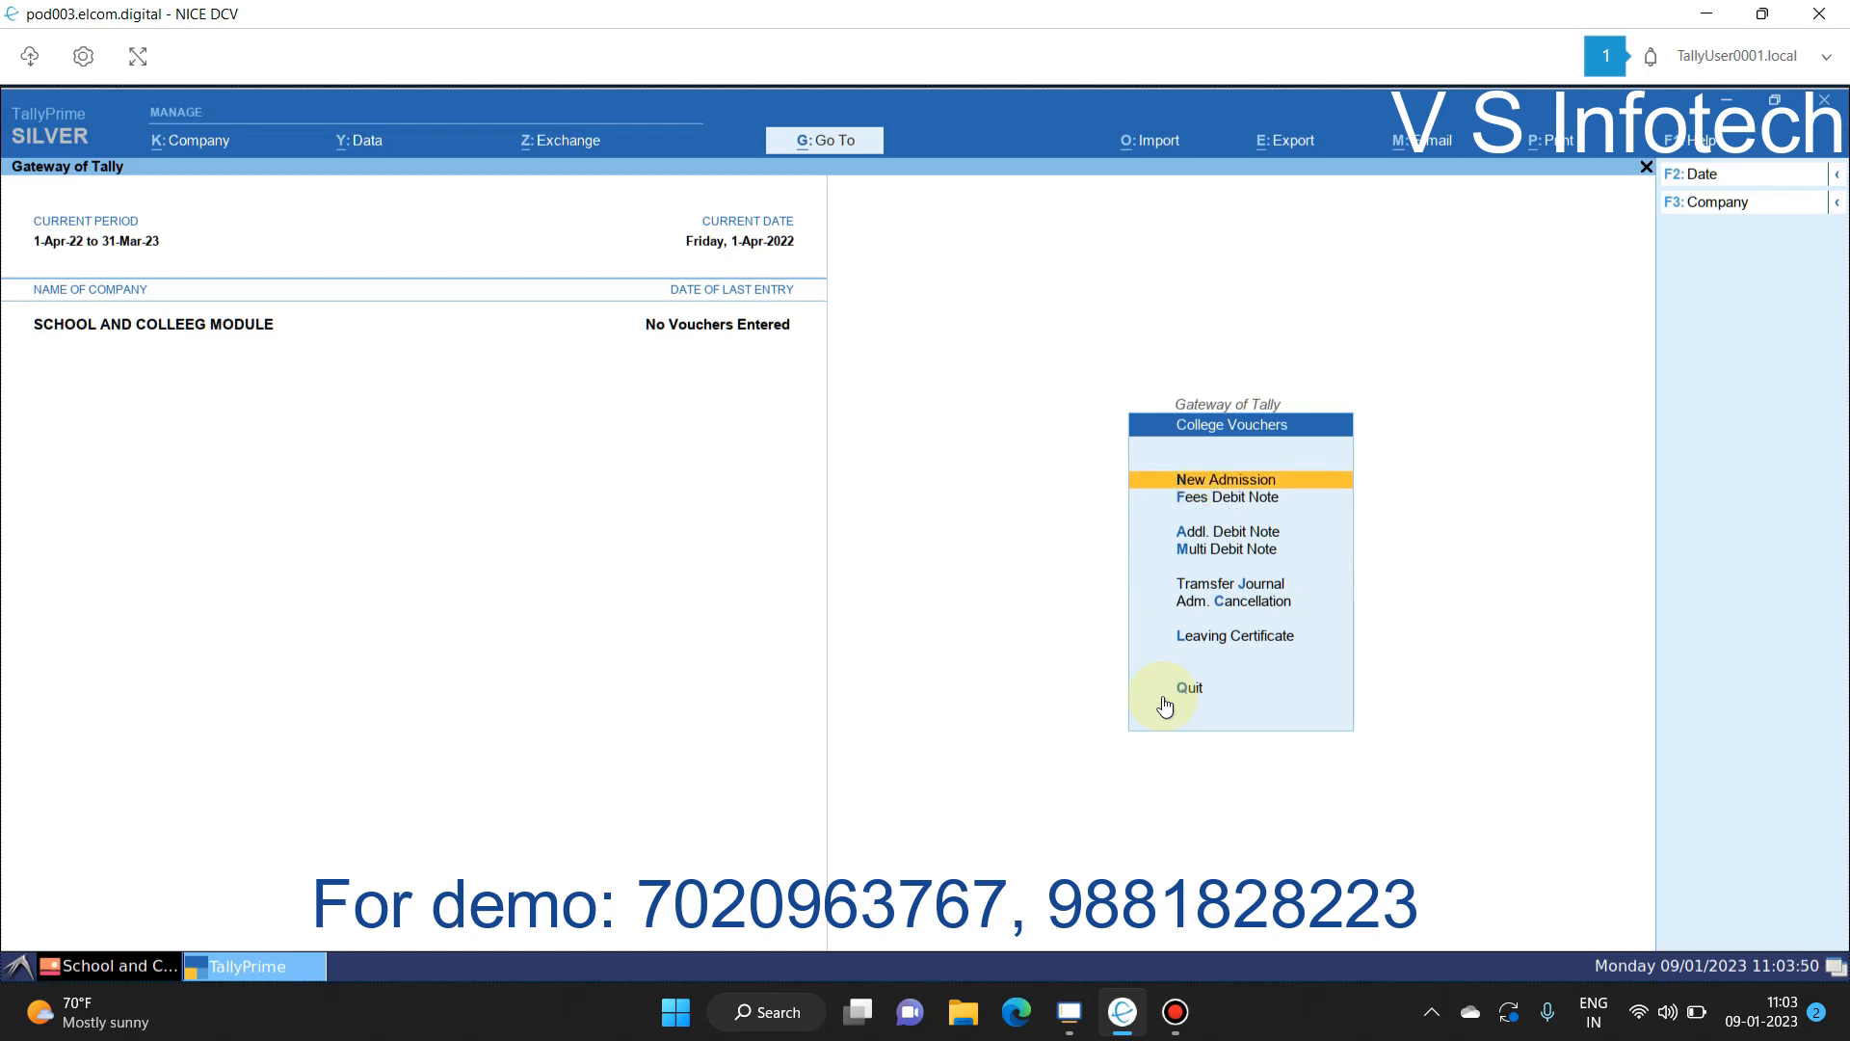
pyautogui.press('Down')
pyautogui.press('Down')
pyautogui.press('Down')
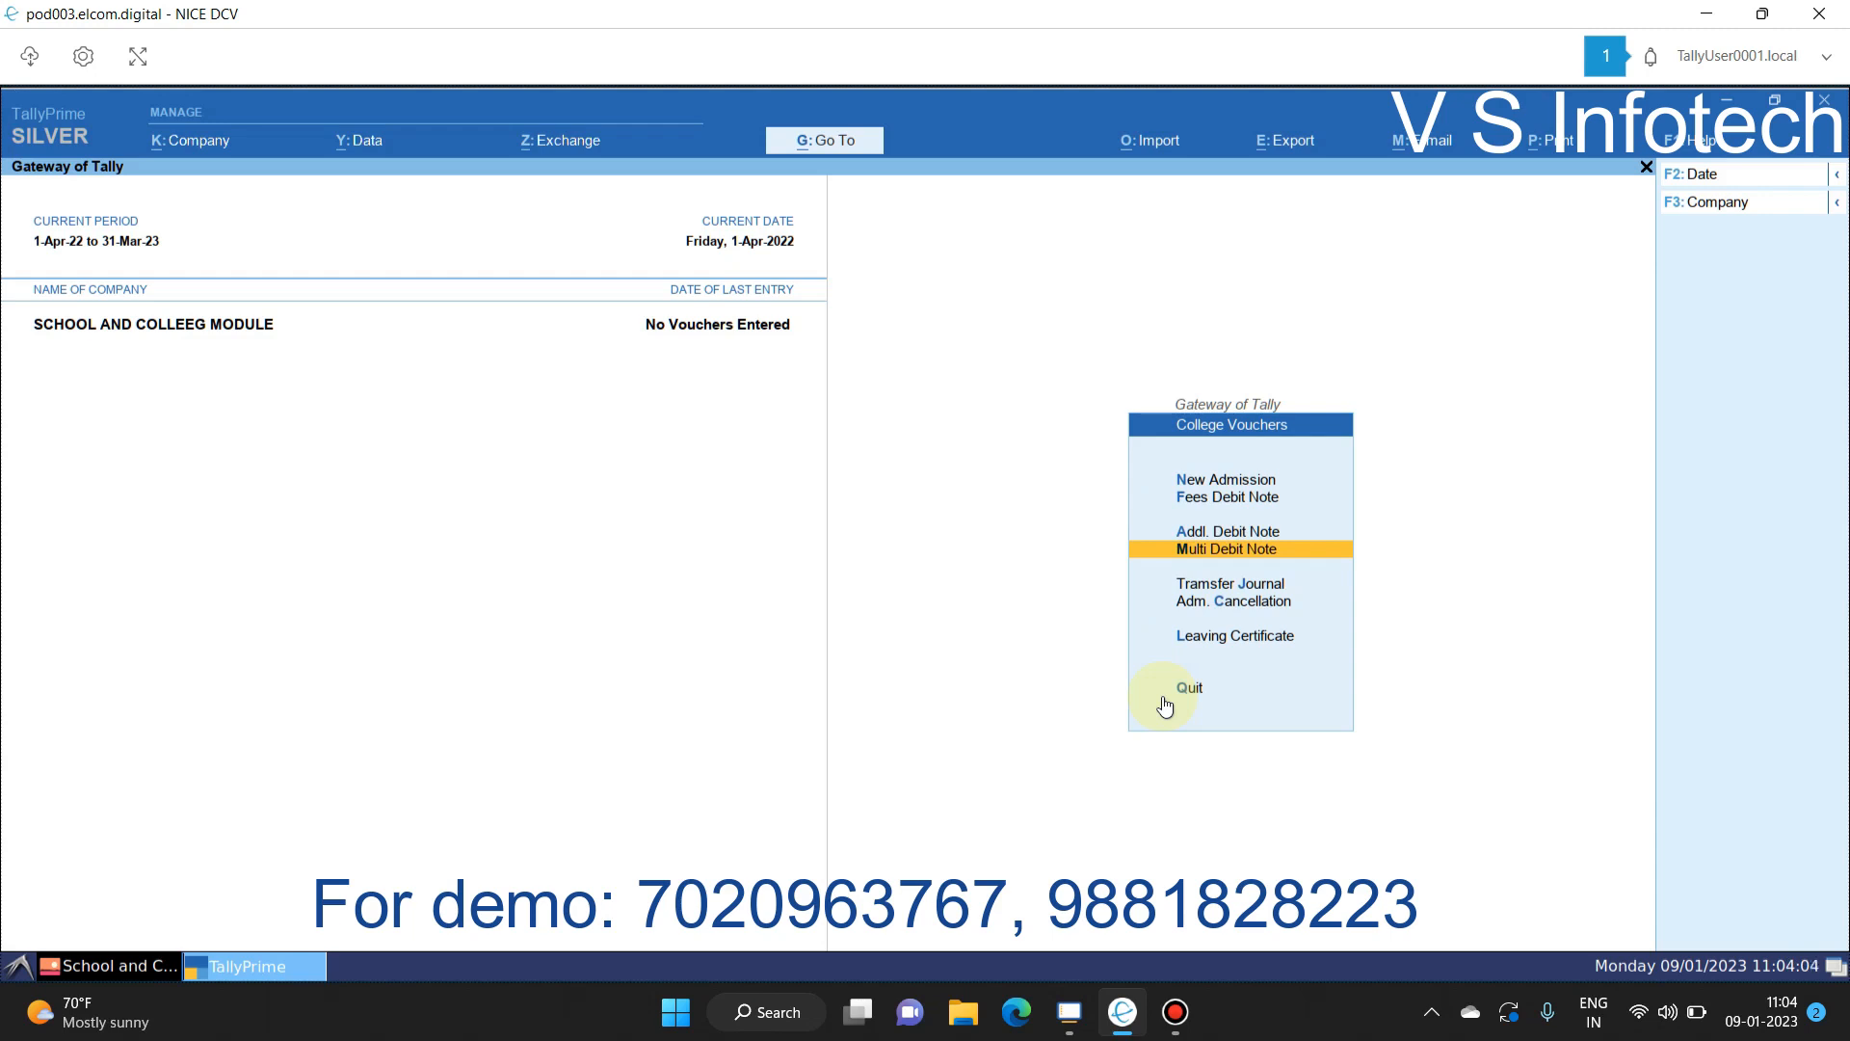
pyautogui.press('Down')
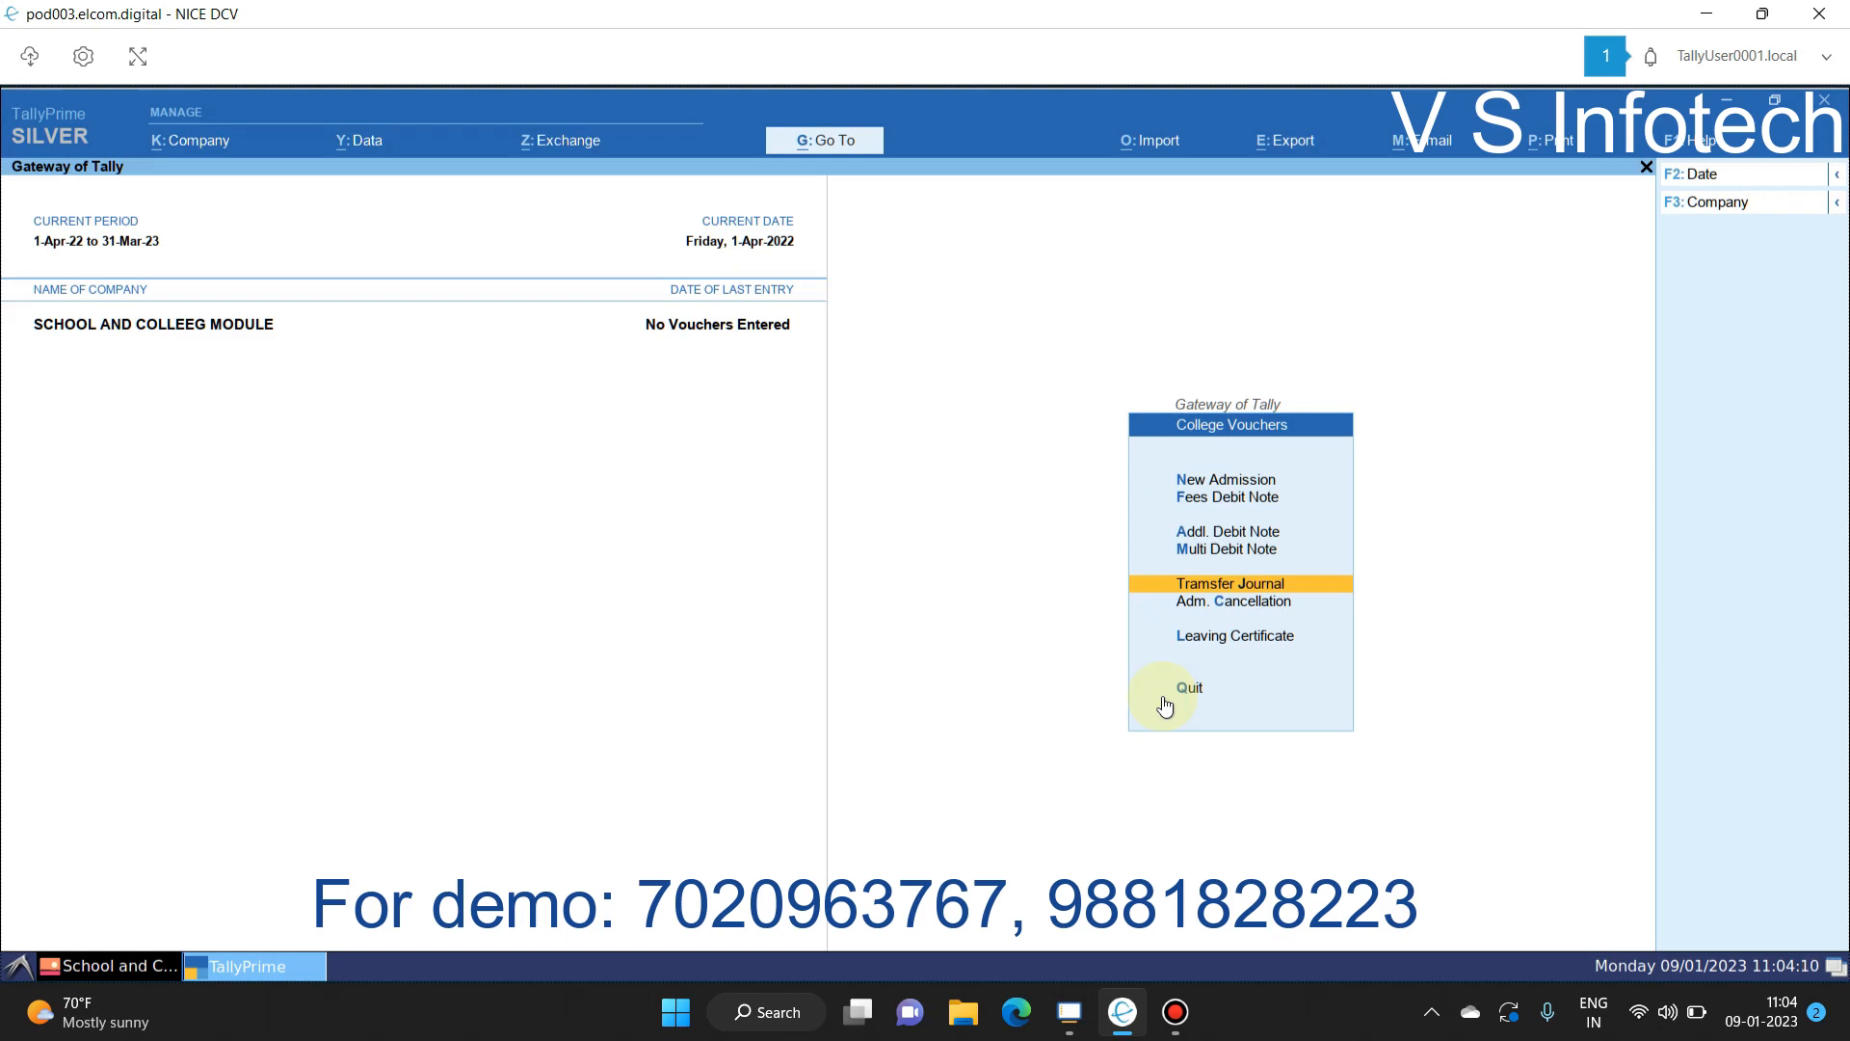
# Step: Preview the Transfer Journal and Adm. Cancellation forms, then list students for a Leaving Certificate
pyautogui.press('Return')
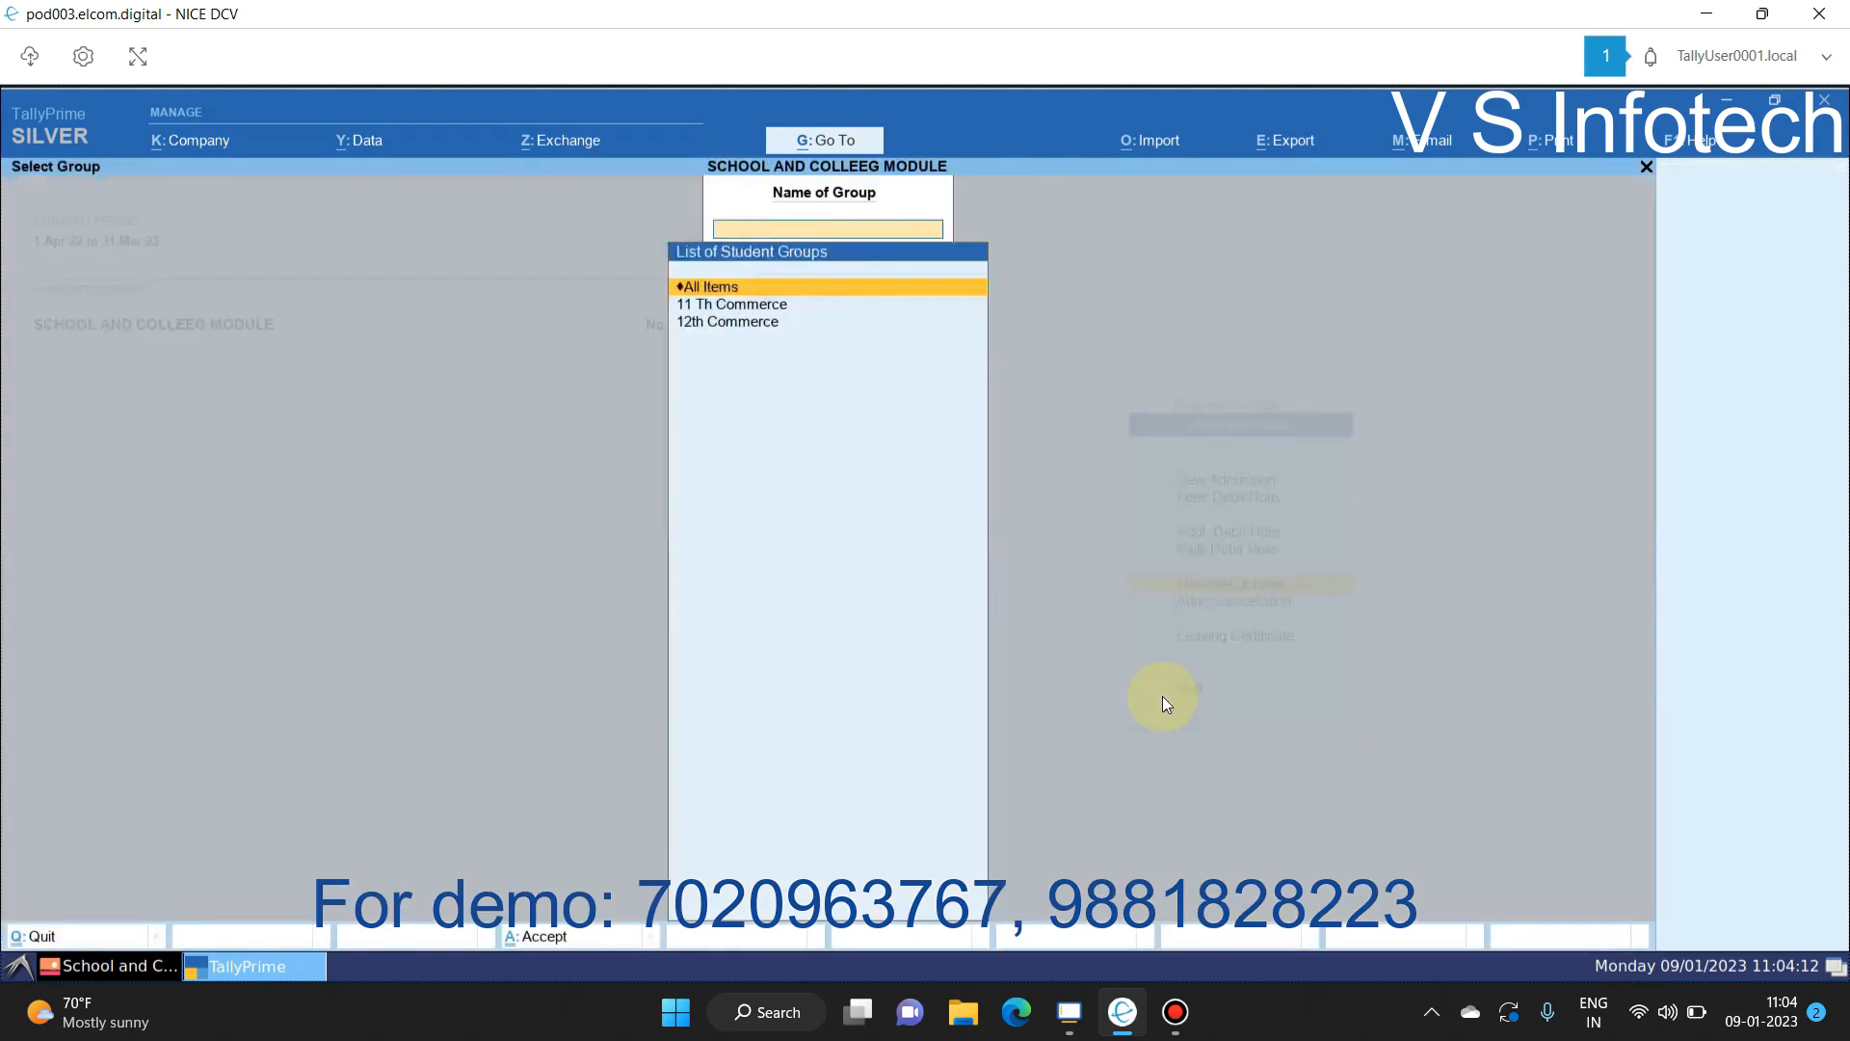
pyautogui.press('Escape')
pyautogui.press('Return')
pyautogui.press('Down')
pyautogui.press('Down')
pyautogui.press('Down')
pyautogui.press('Down')
pyautogui.press('Down')
pyautogui.press('Return')
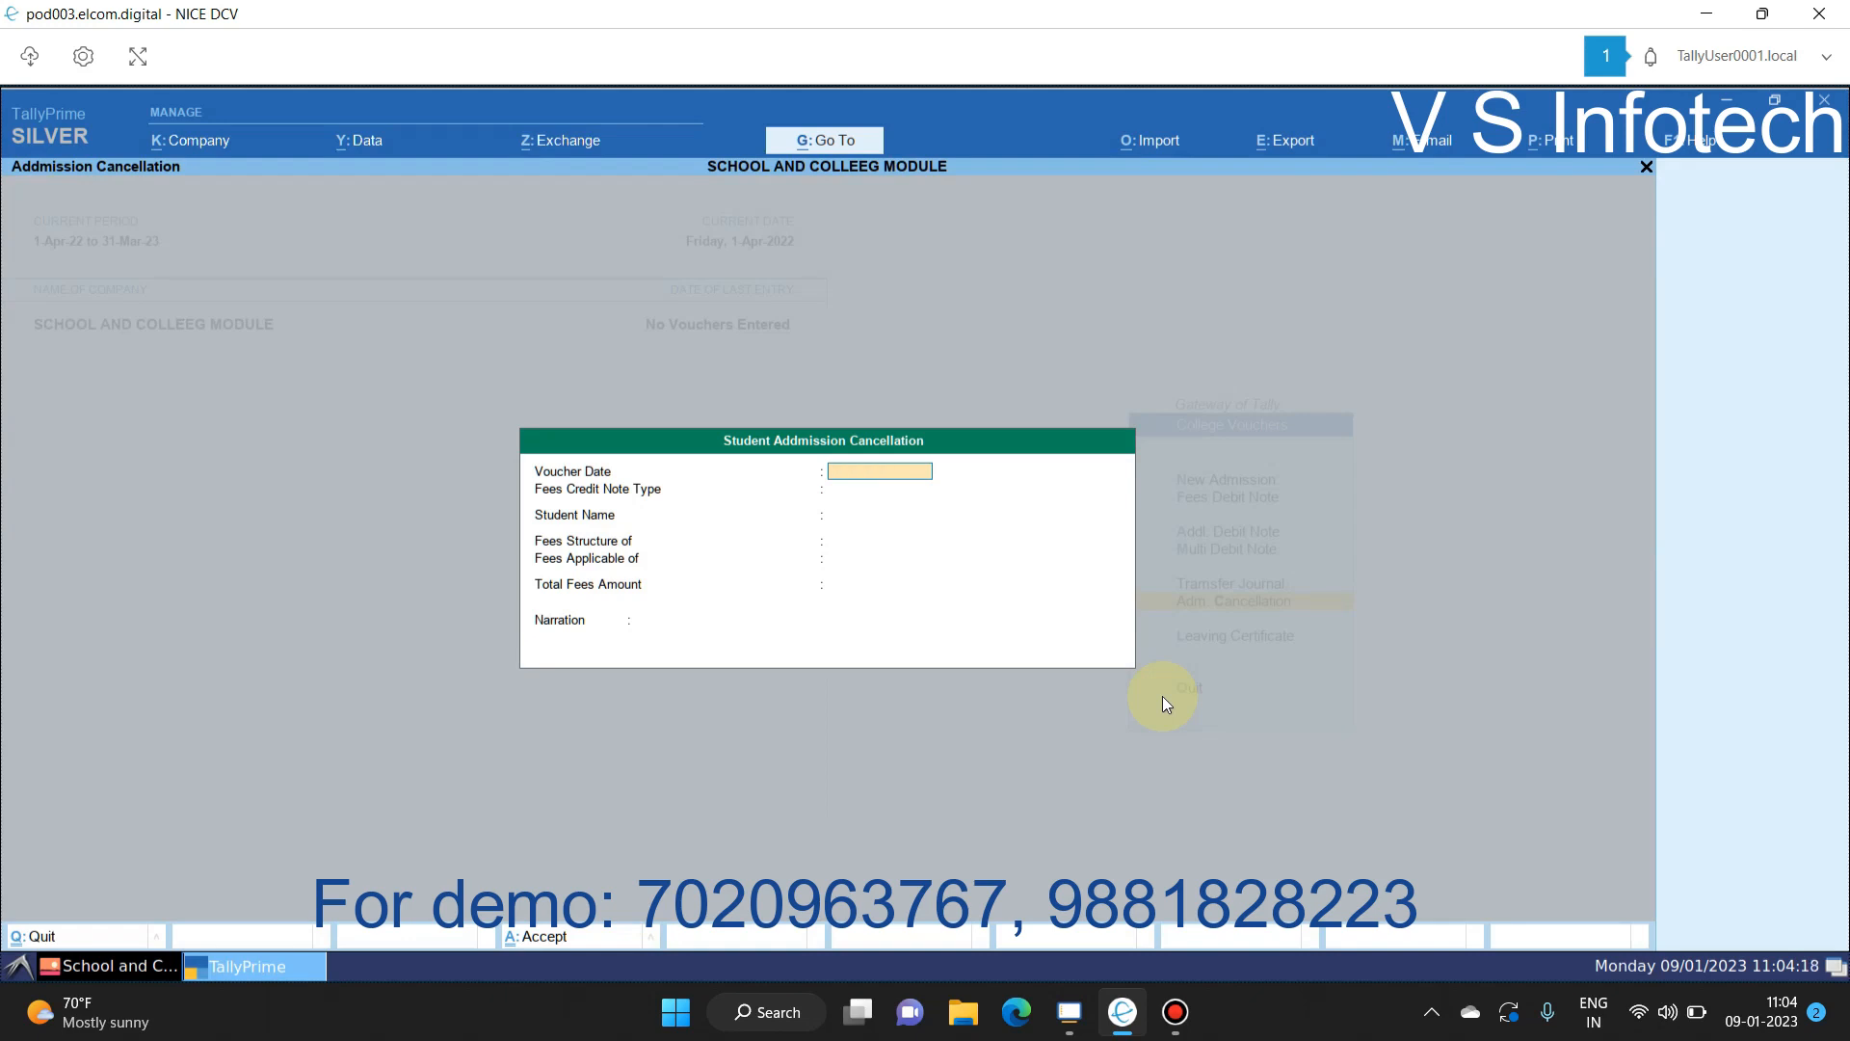
pyautogui.press('Escape')
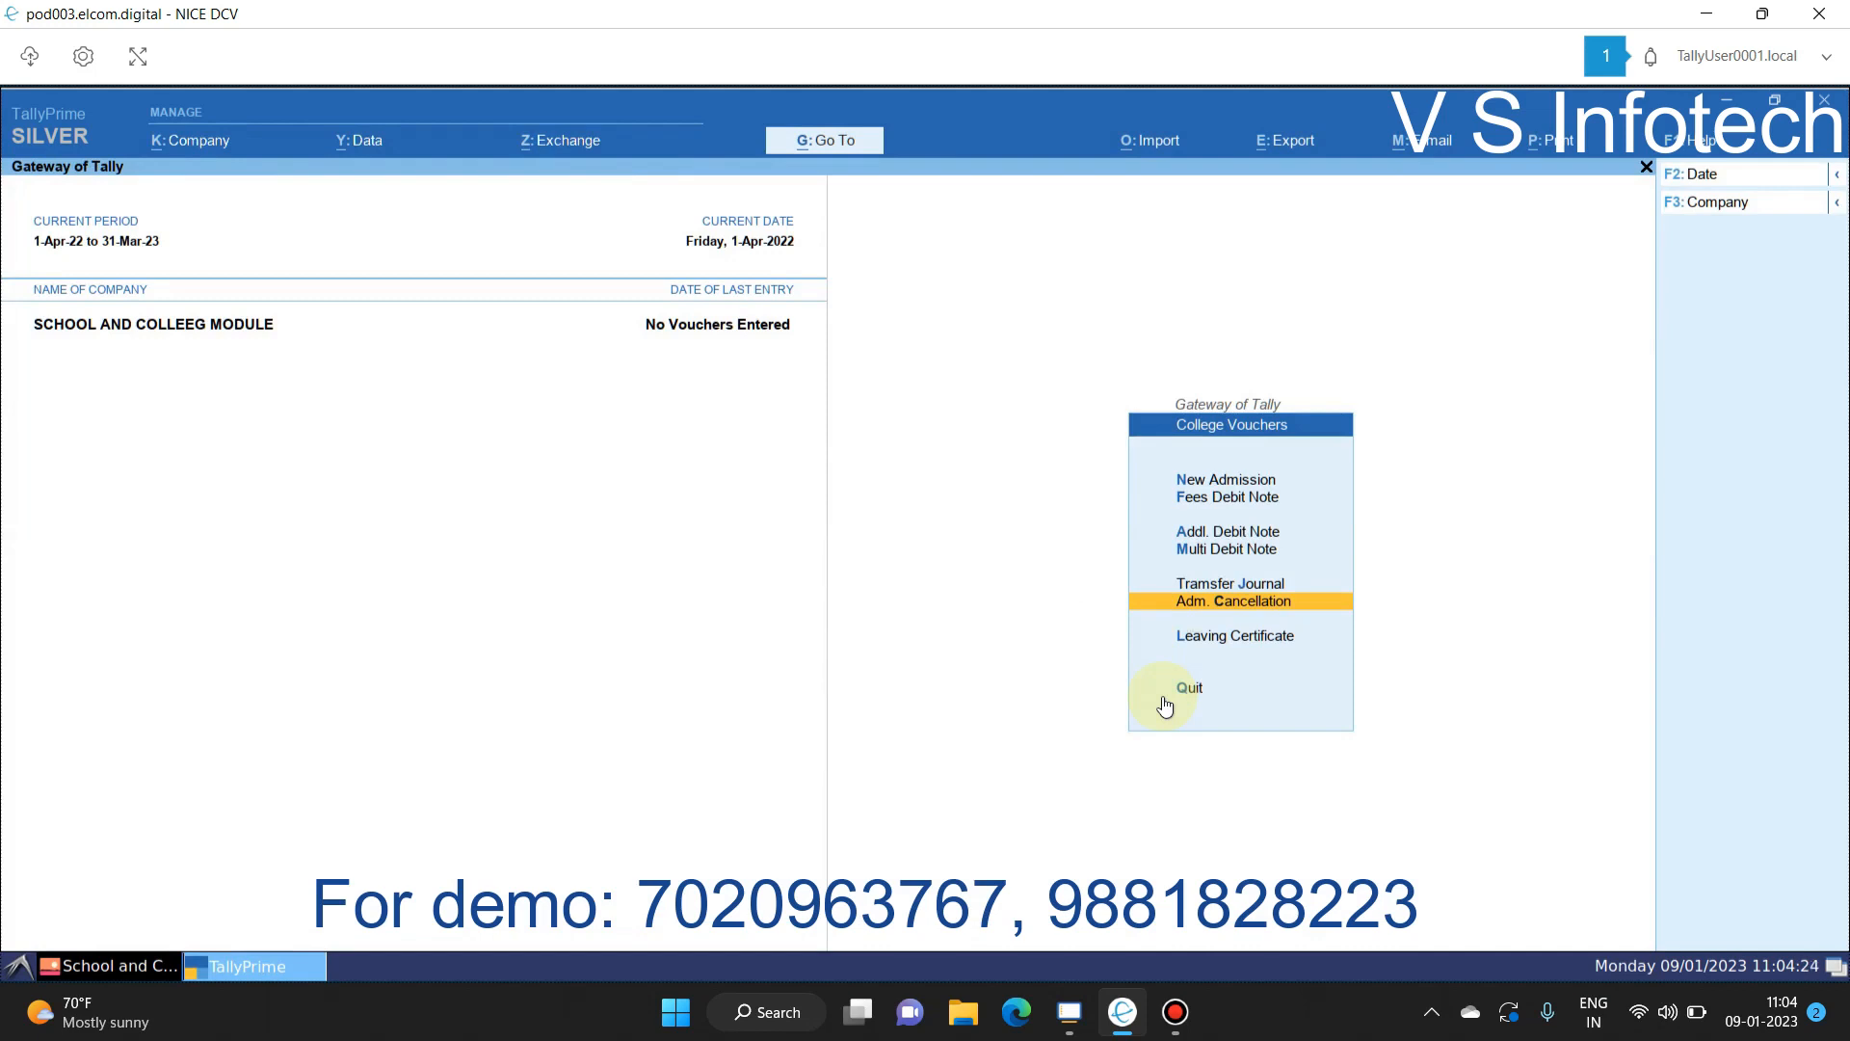
pyautogui.press('Down')
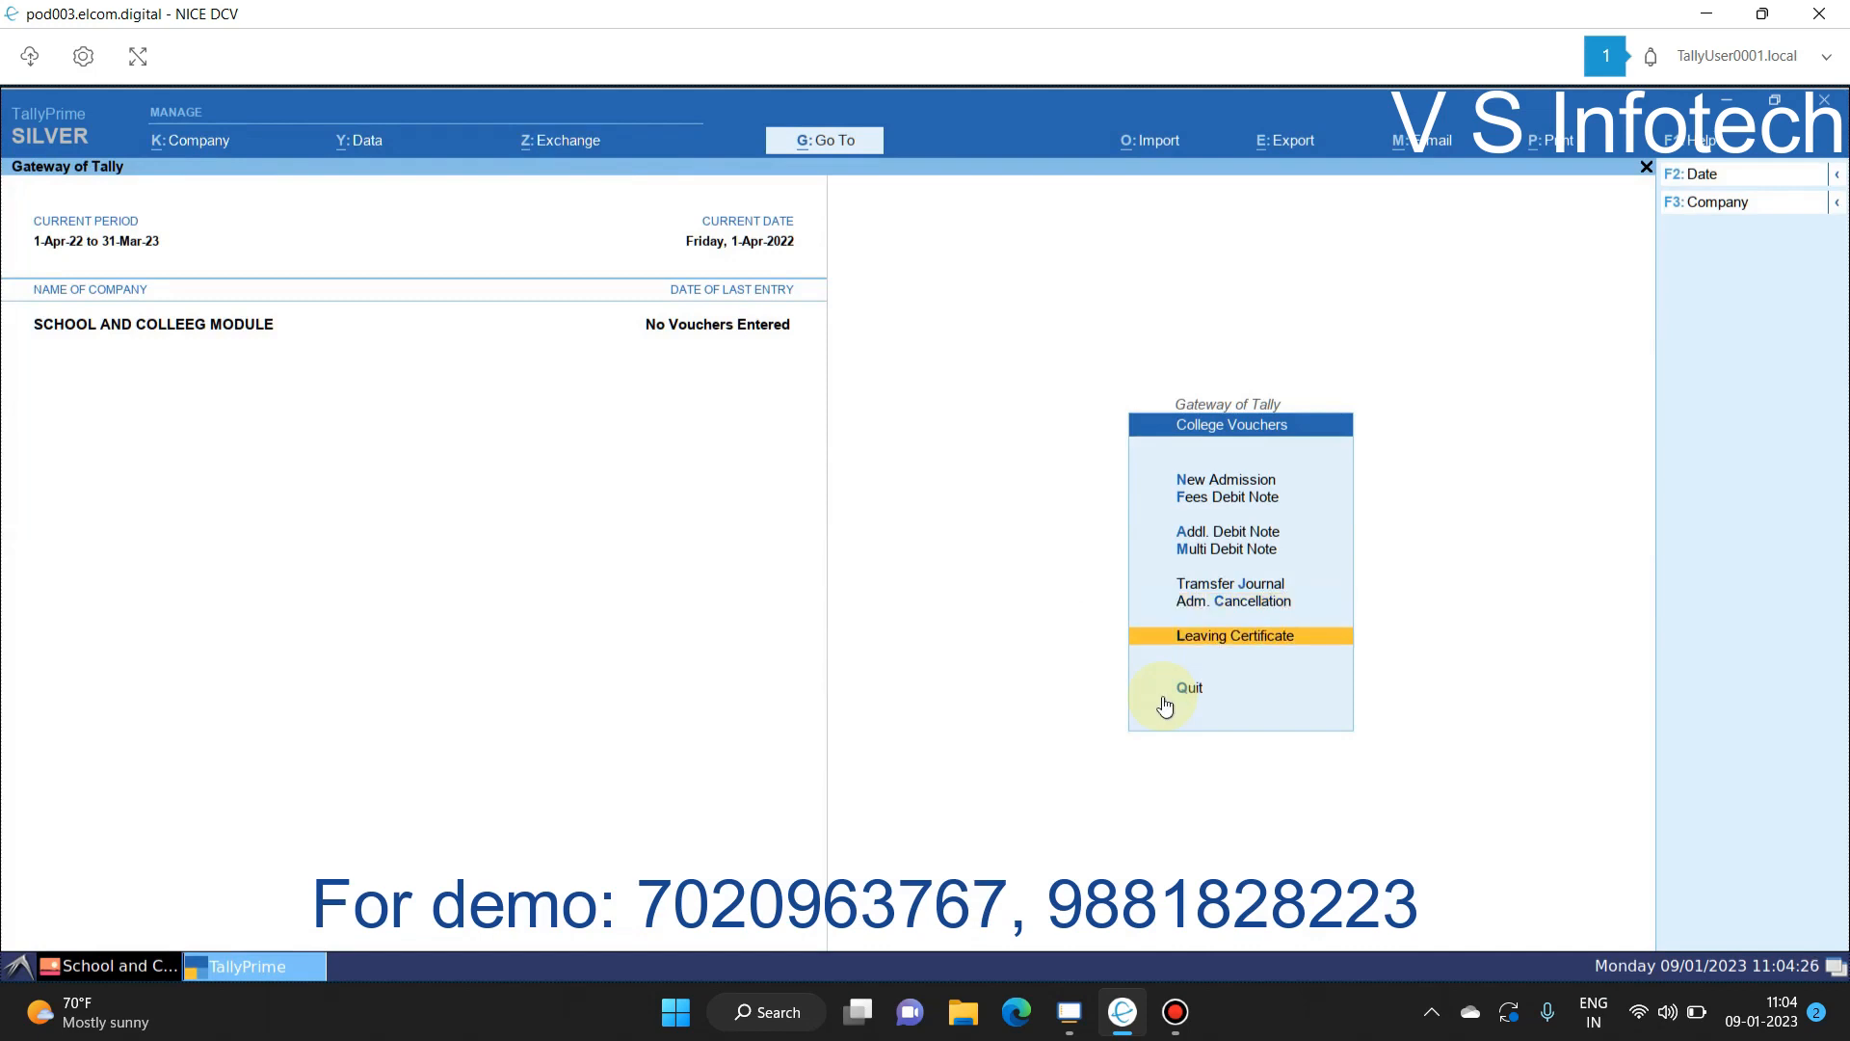
pyautogui.press('Return')
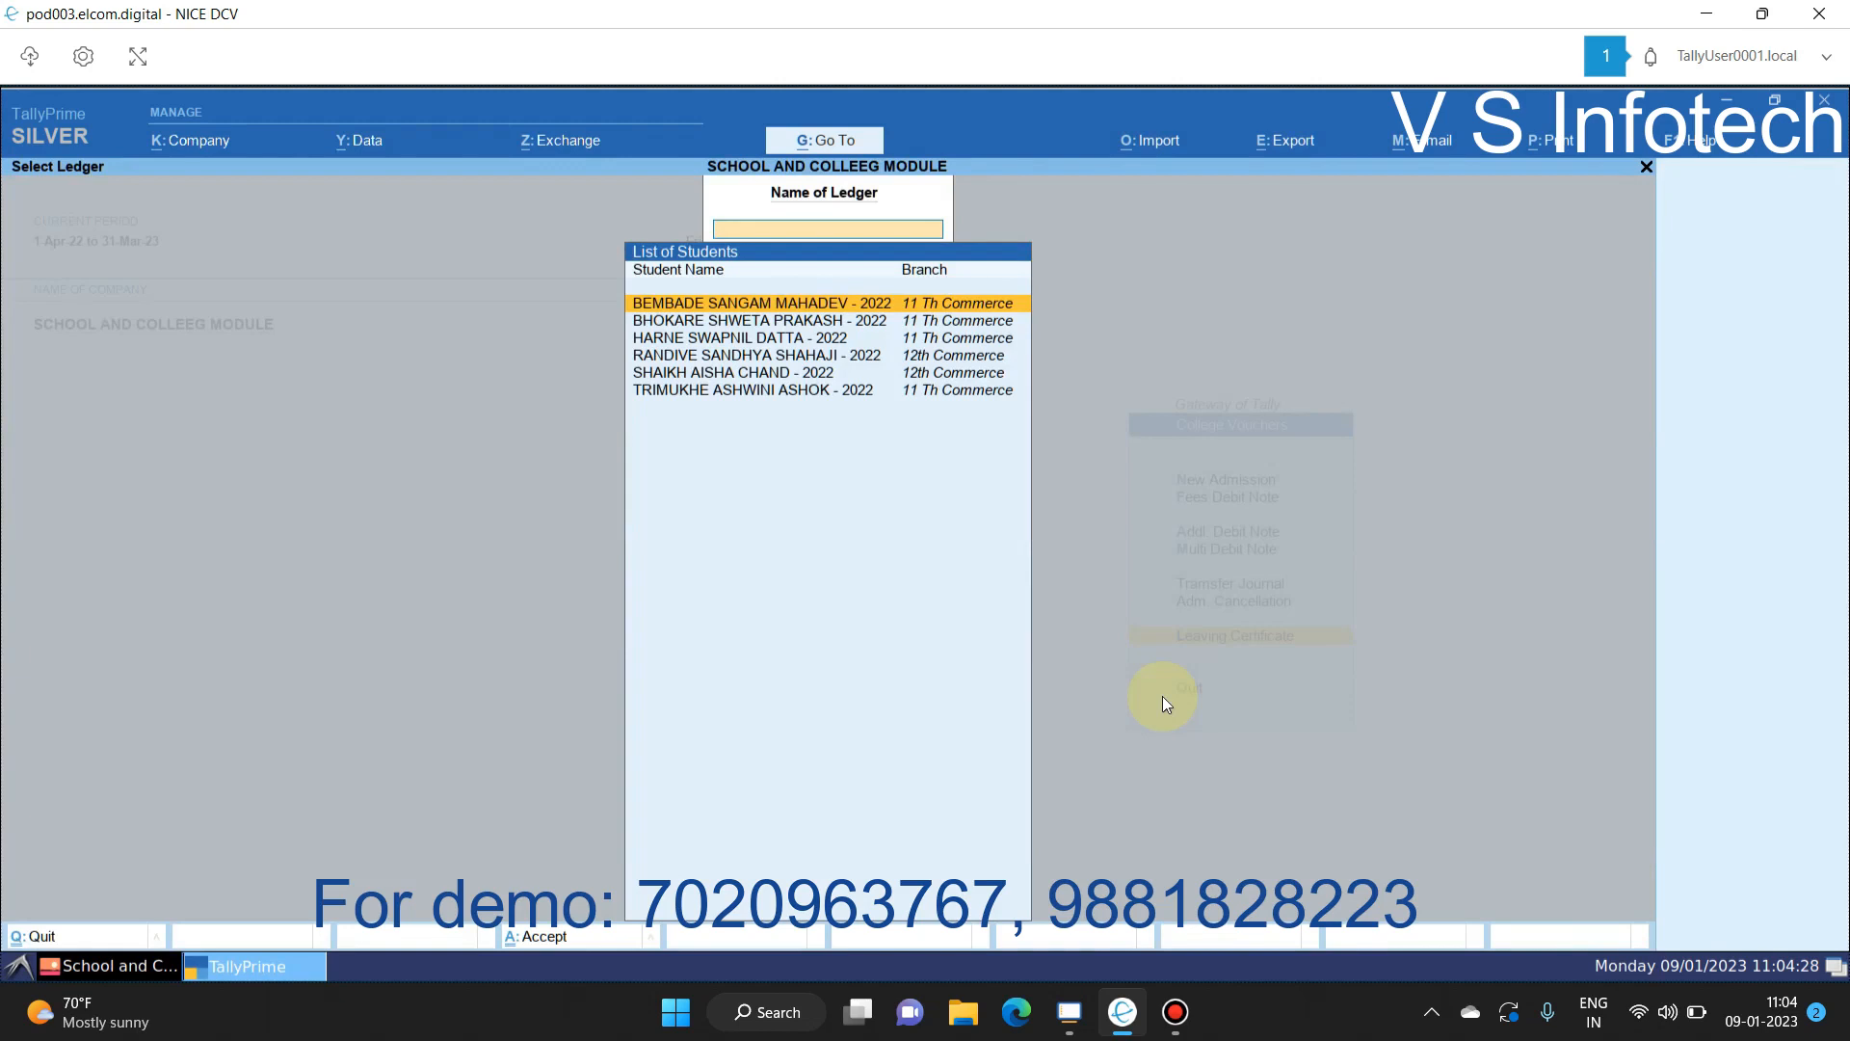
# Step: Pick the first student for a Leaving Certificate, then close its parameters unused
pyautogui.press('Return')
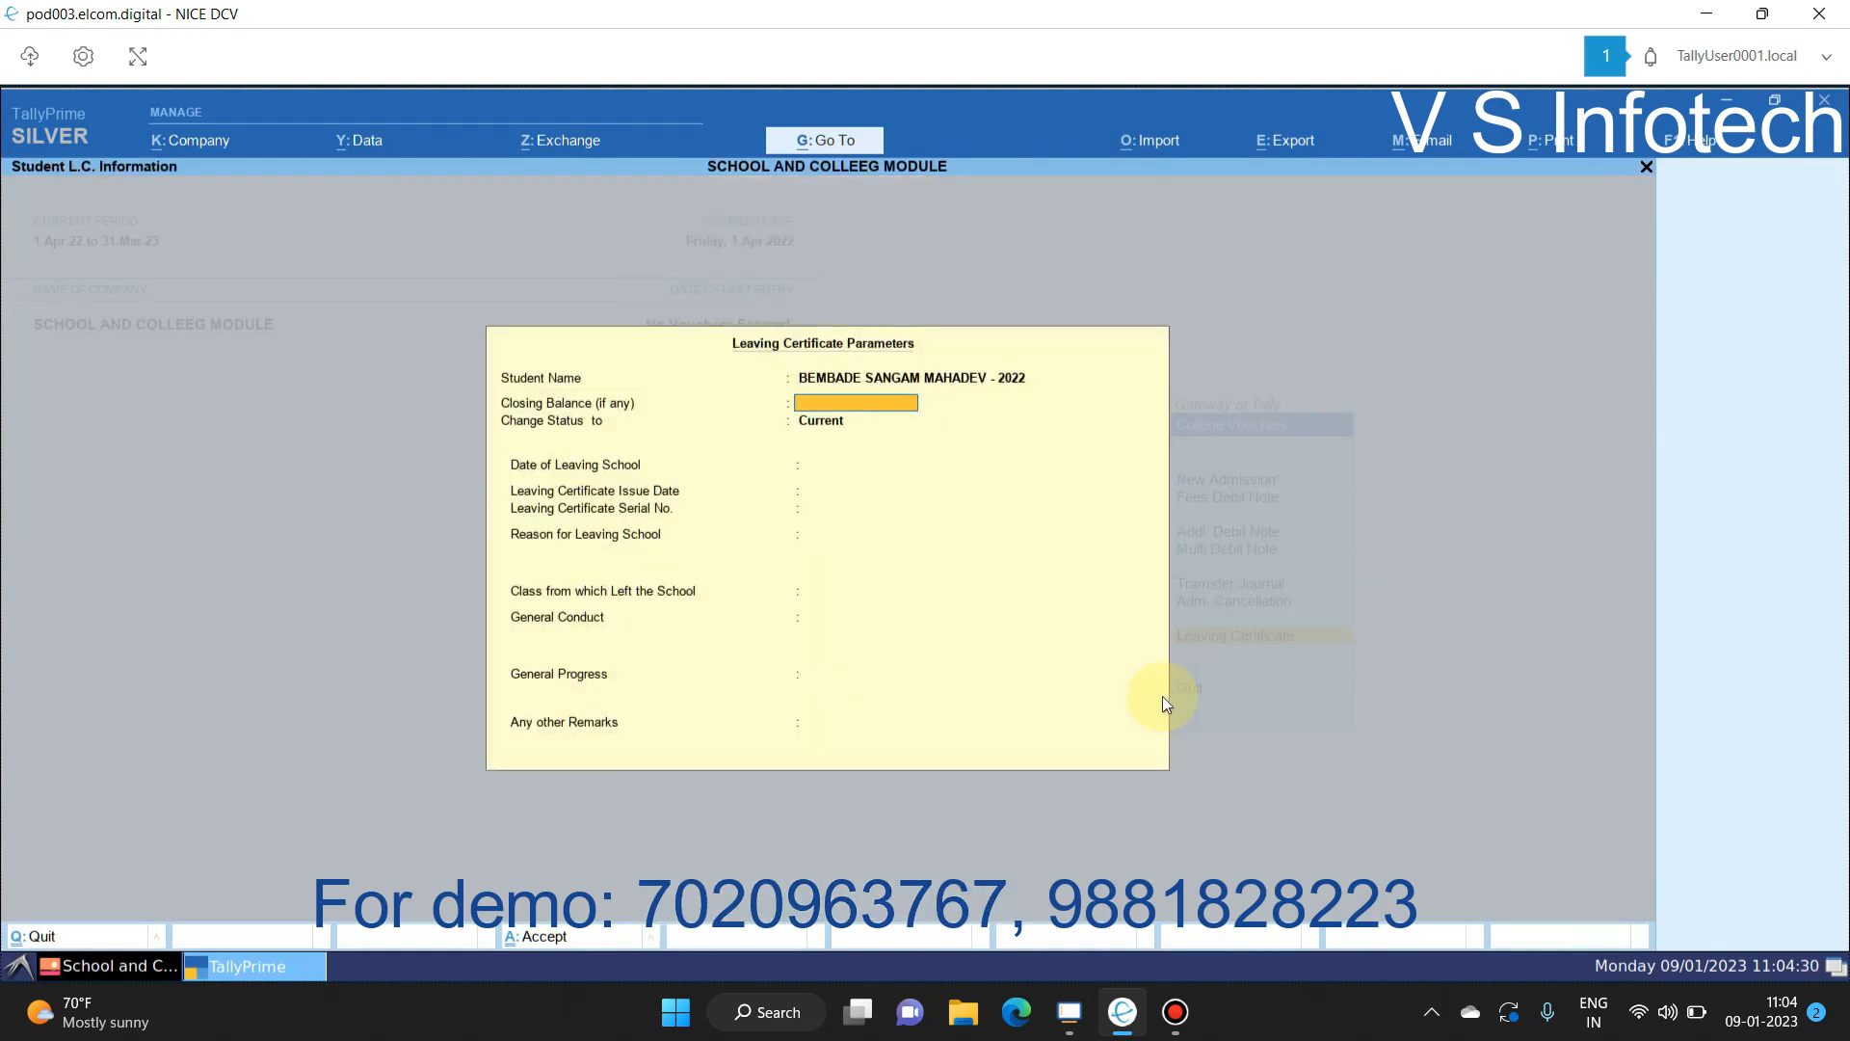
pyautogui.press('Escape')
pyautogui.press('Escape')
pyautogui.press('Escape')
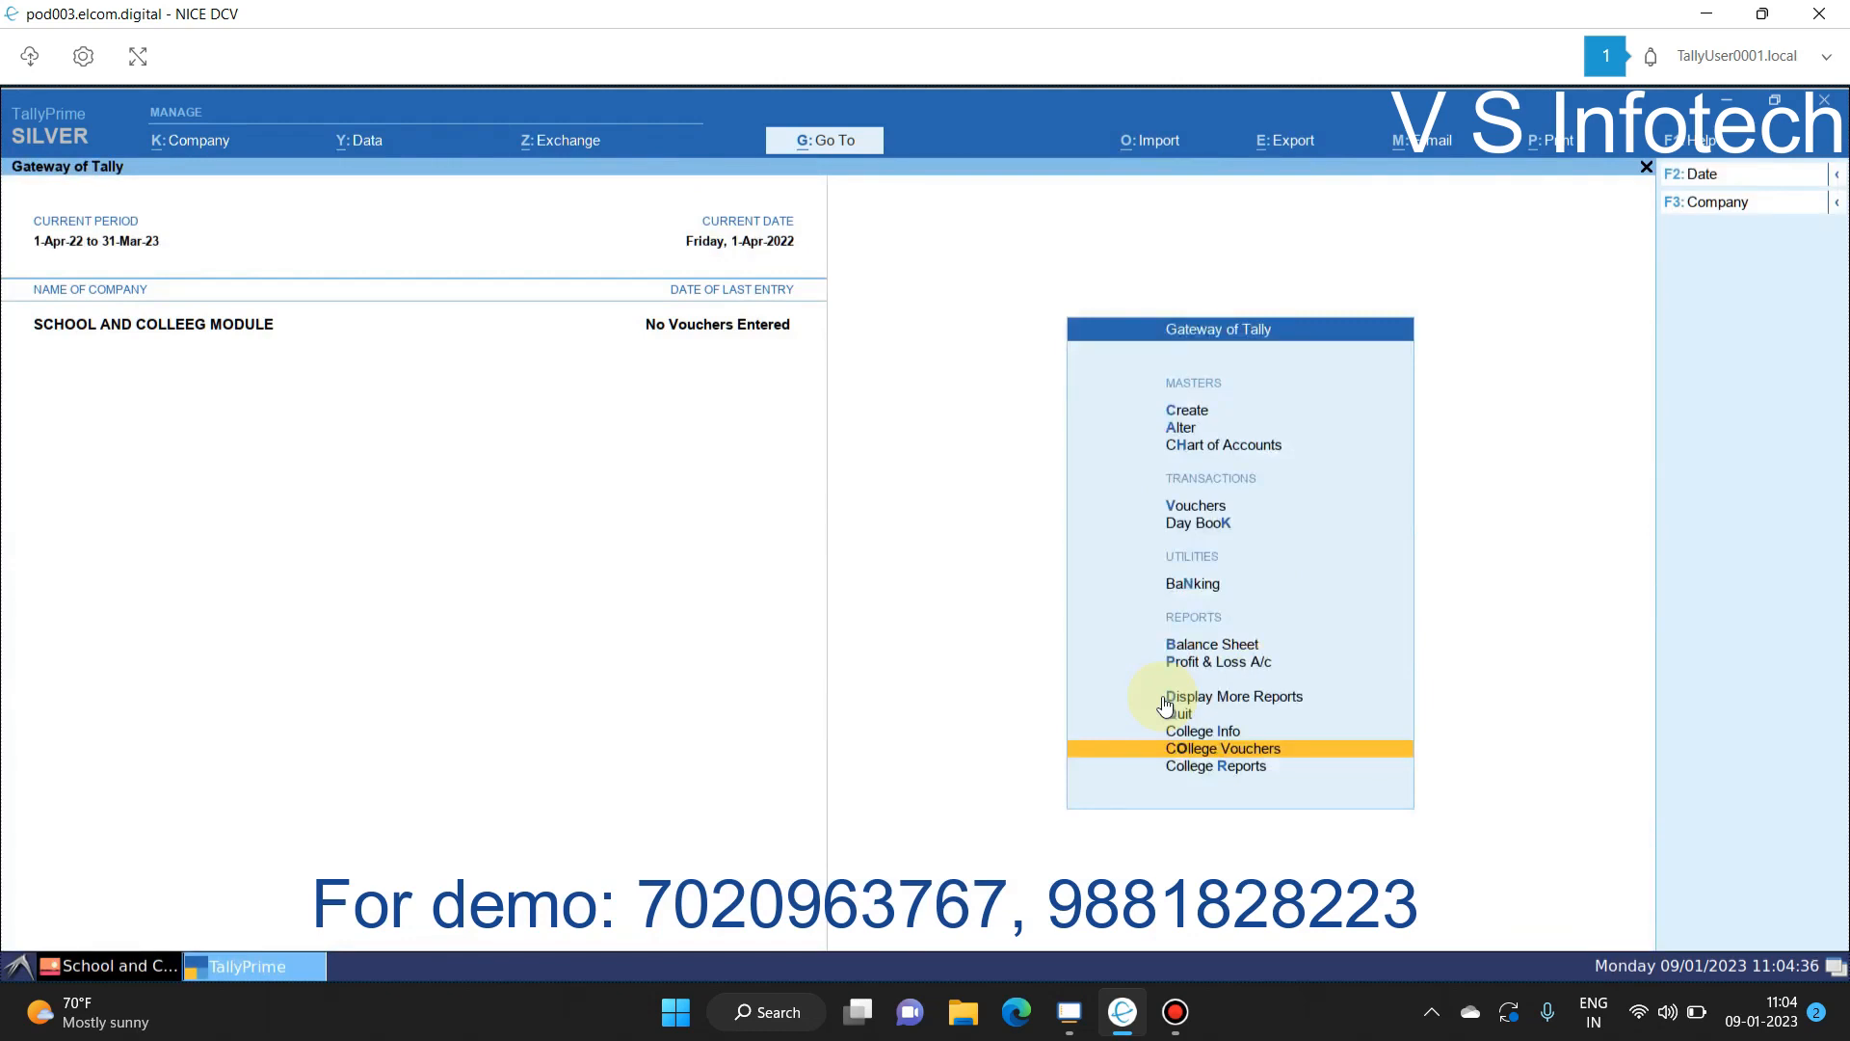
pyautogui.press('Return')
pyautogui.press('Down')
pyautogui.press('Escape')
pyautogui.press('d')
pyautogui.press('s')
pyautogui.press('s')
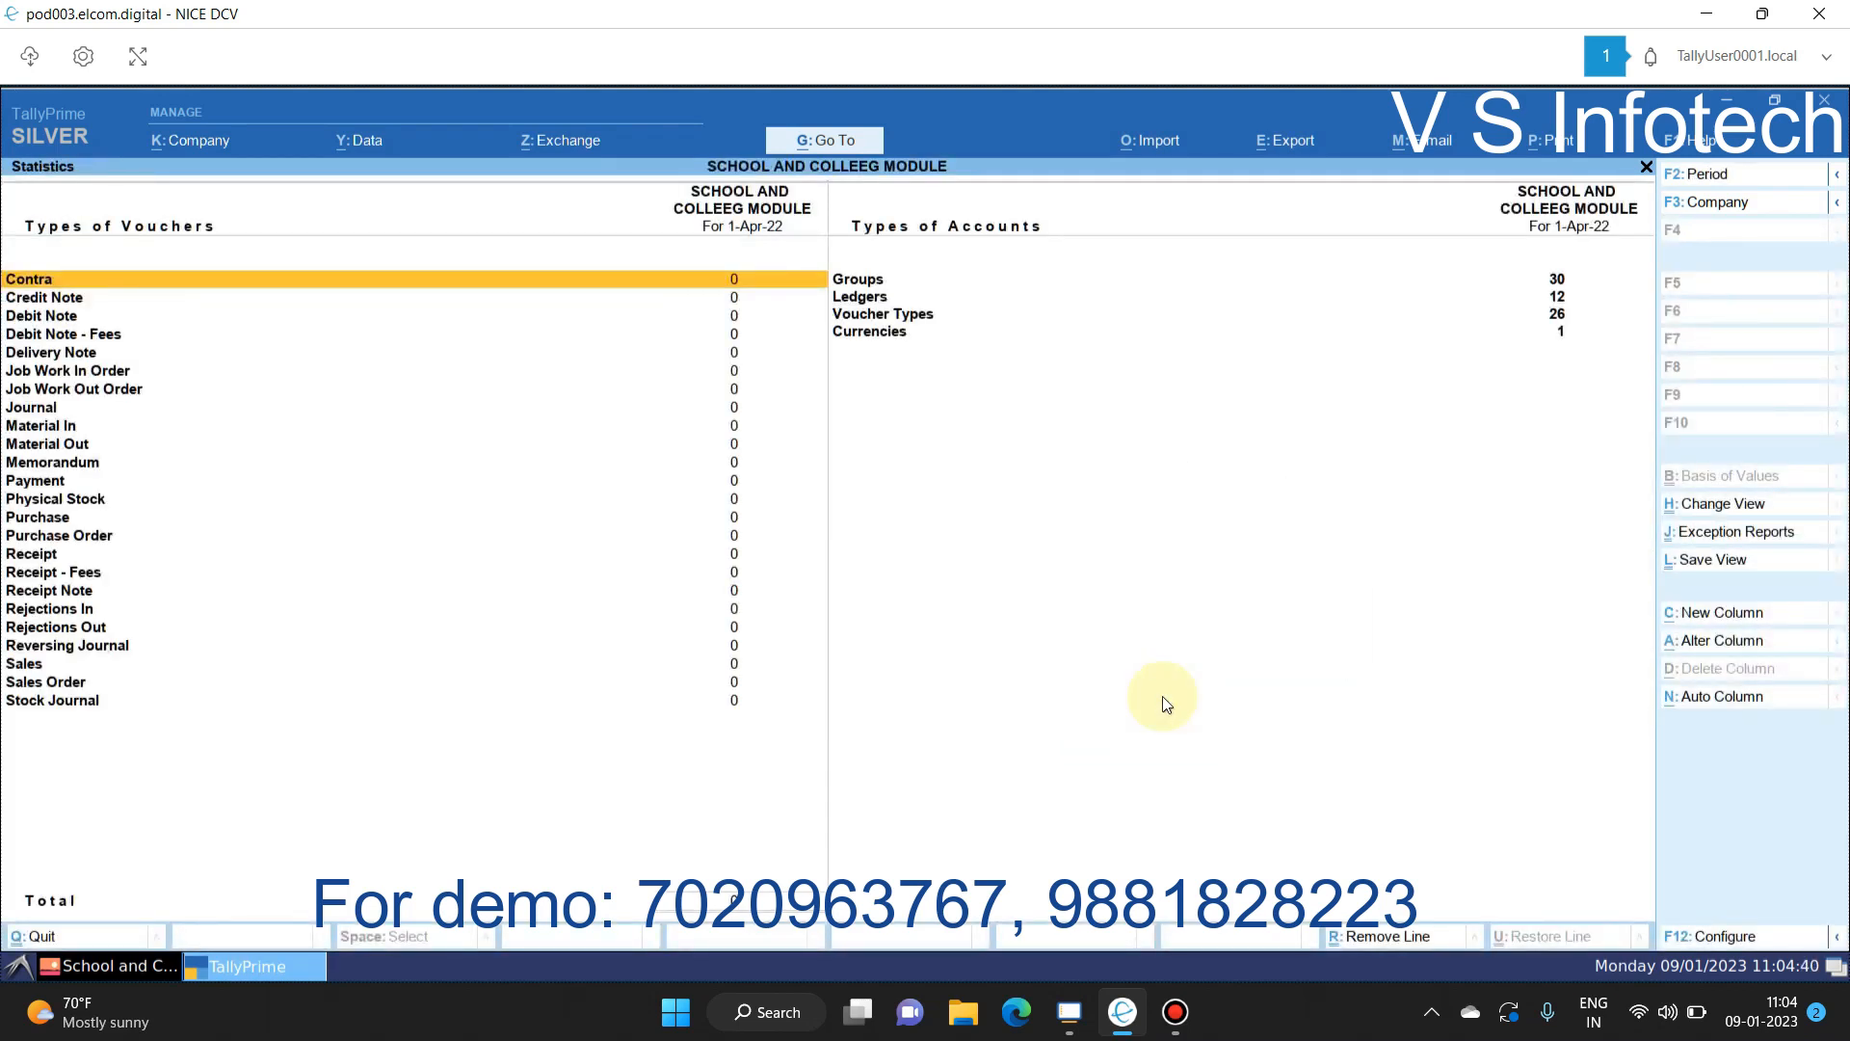
pyautogui.press('Down')
pyautogui.press('Down')
pyautogui.press('Down')
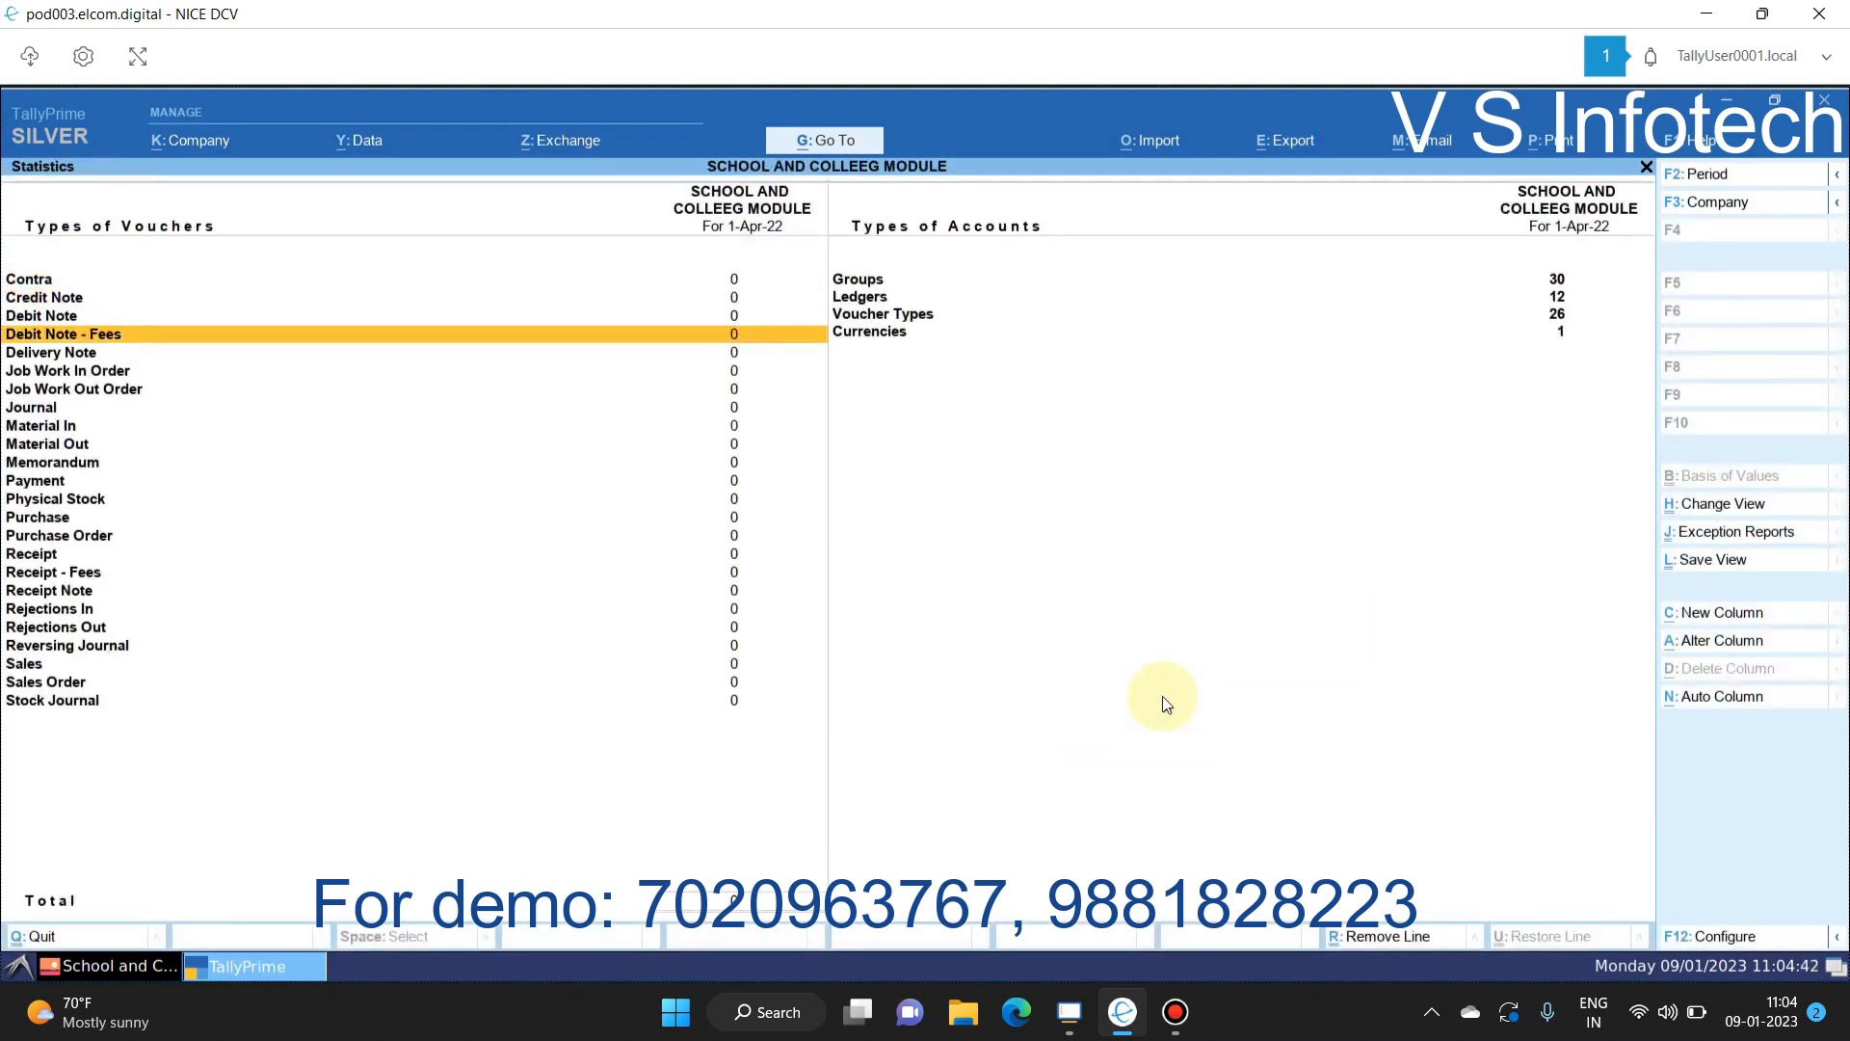
pyautogui.hotkey('ctrl', 'Return')
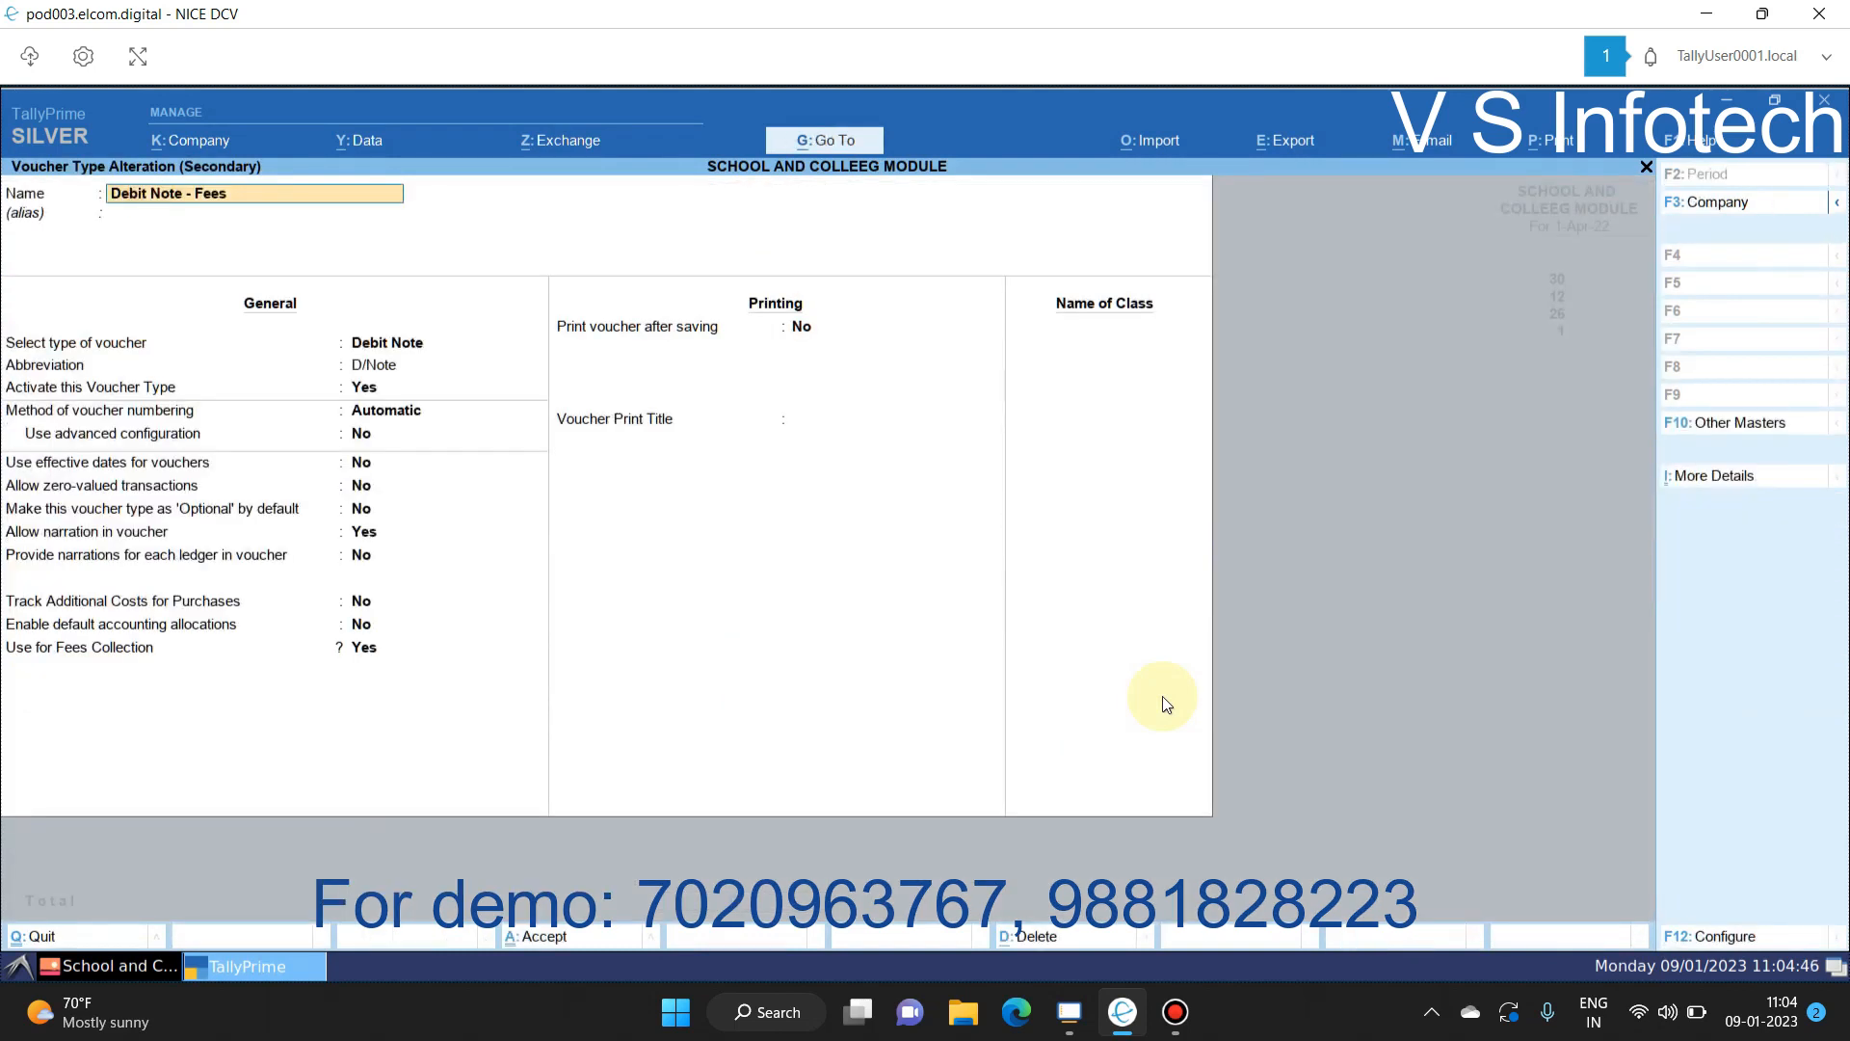
pyautogui.press('Return')
pyautogui.press('Return')
pyautogui.press('Return')
pyautogui.press('Return')
pyautogui.press('Return')
pyautogui.press('Return')
pyautogui.press('Return')
pyautogui.hotkey('ctrl', 'a')
pyautogui.press('Down')
pyautogui.press('Down')
pyautogui.press('Down')
pyautogui.press('Down')
pyautogui.press('Down')
pyautogui.press('Down')
pyautogui.press('Down')
pyautogui.press('Down')
pyautogui.press('Down')
pyautogui.press('Down')
pyautogui.press('Down')
pyautogui.press('Down')
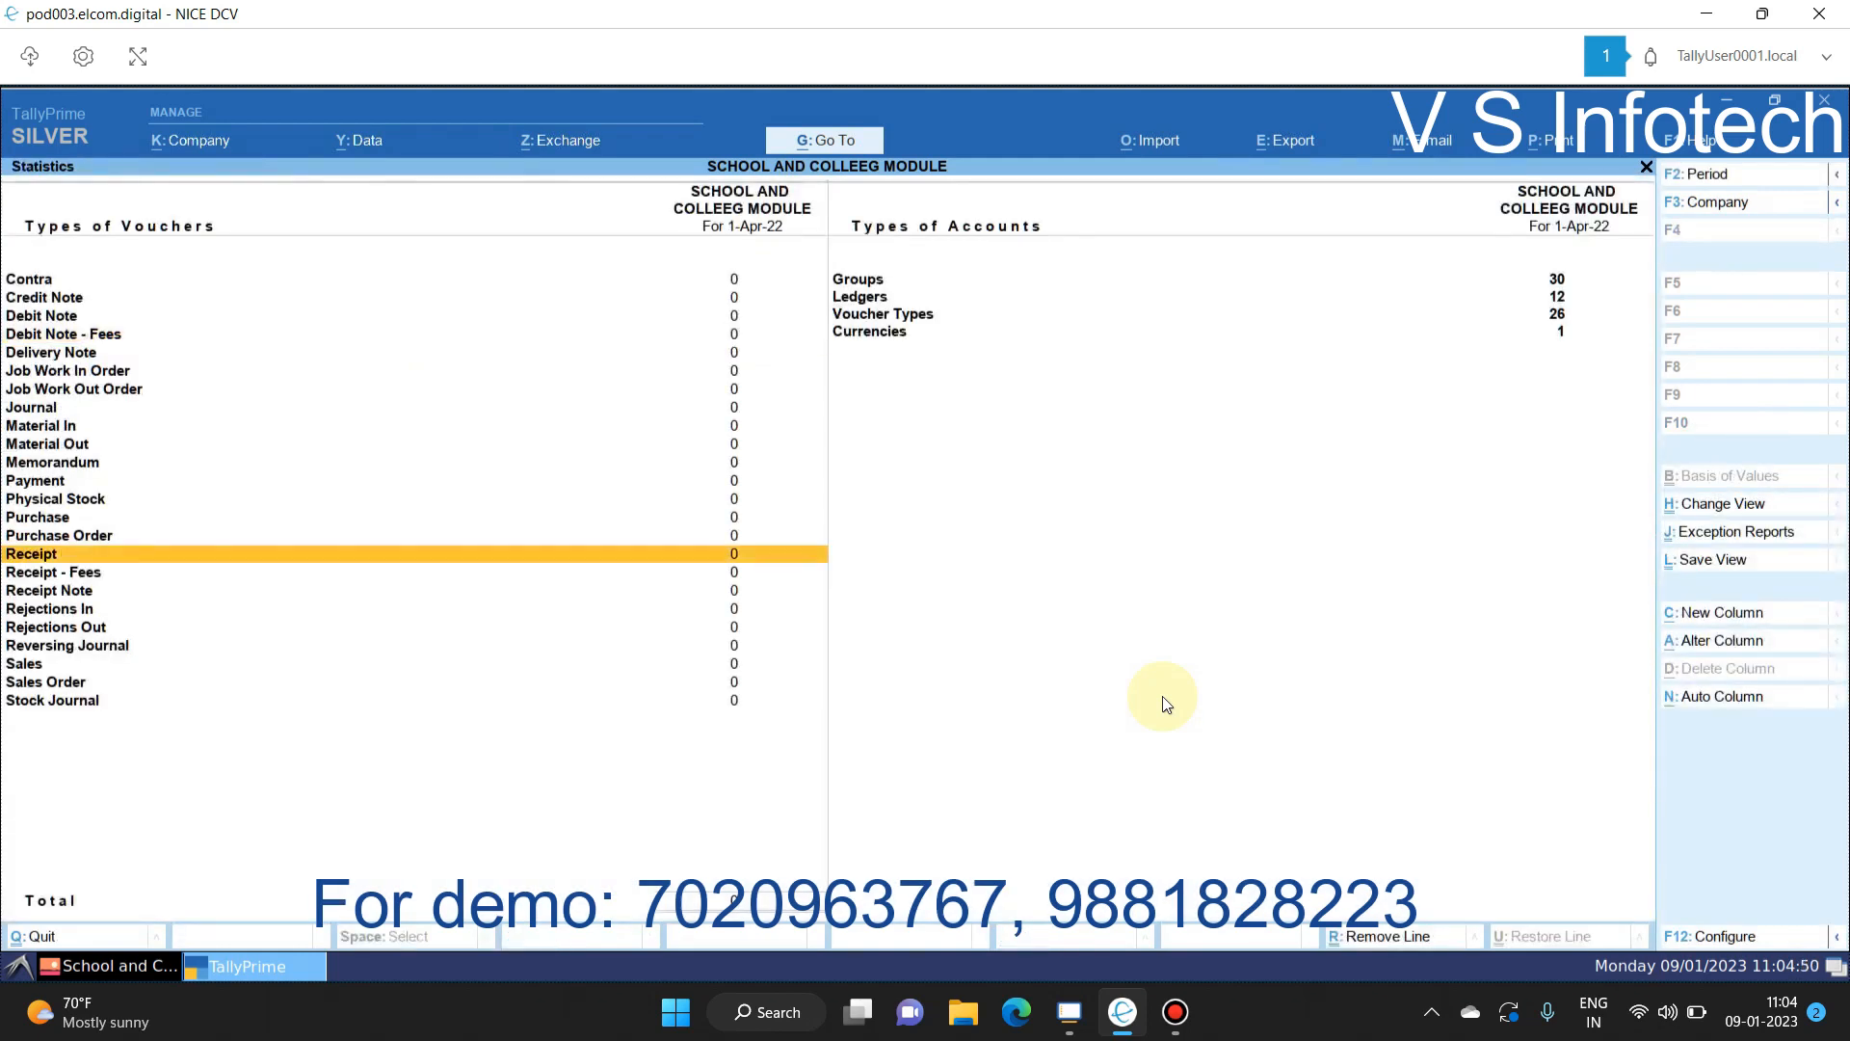
pyautogui.press('Down')
pyautogui.press('Return')
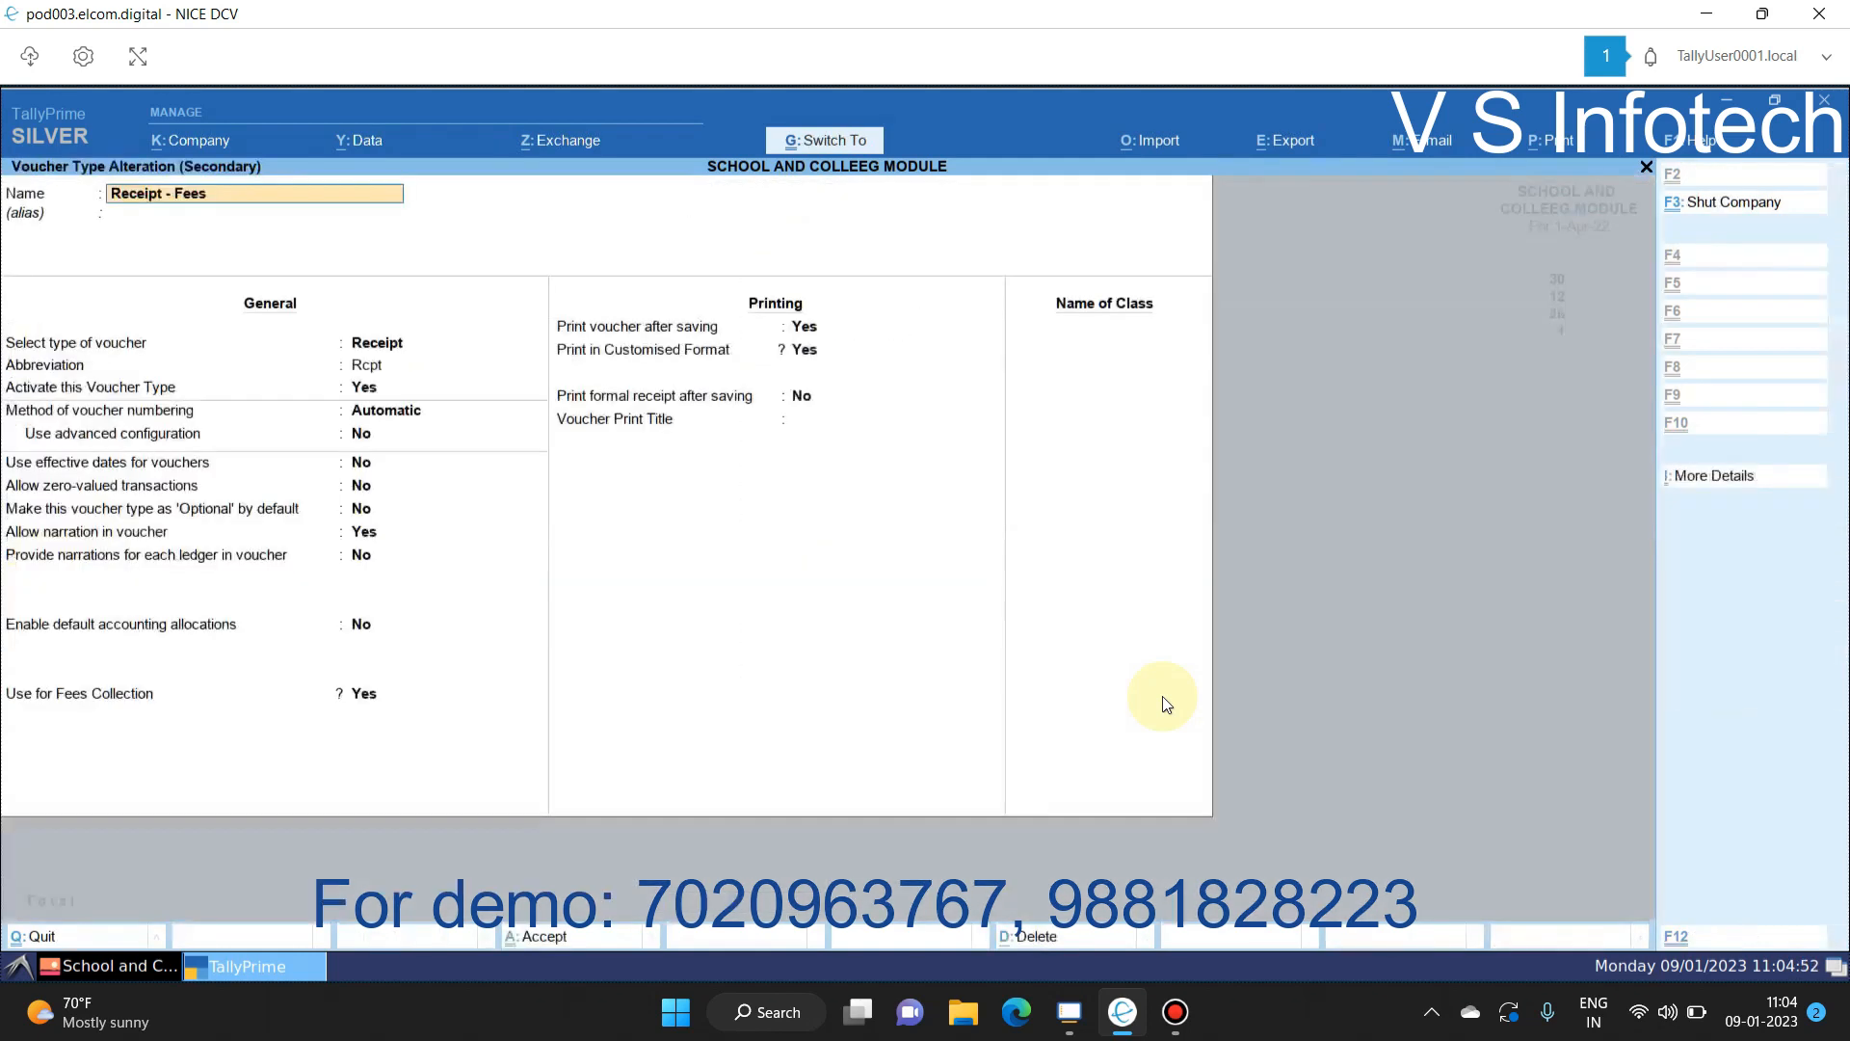
pyautogui.press('Return')
pyautogui.press('Return')
pyautogui.press('Return')
pyautogui.press('Return')
pyautogui.press('Return')
pyautogui.press('Return')
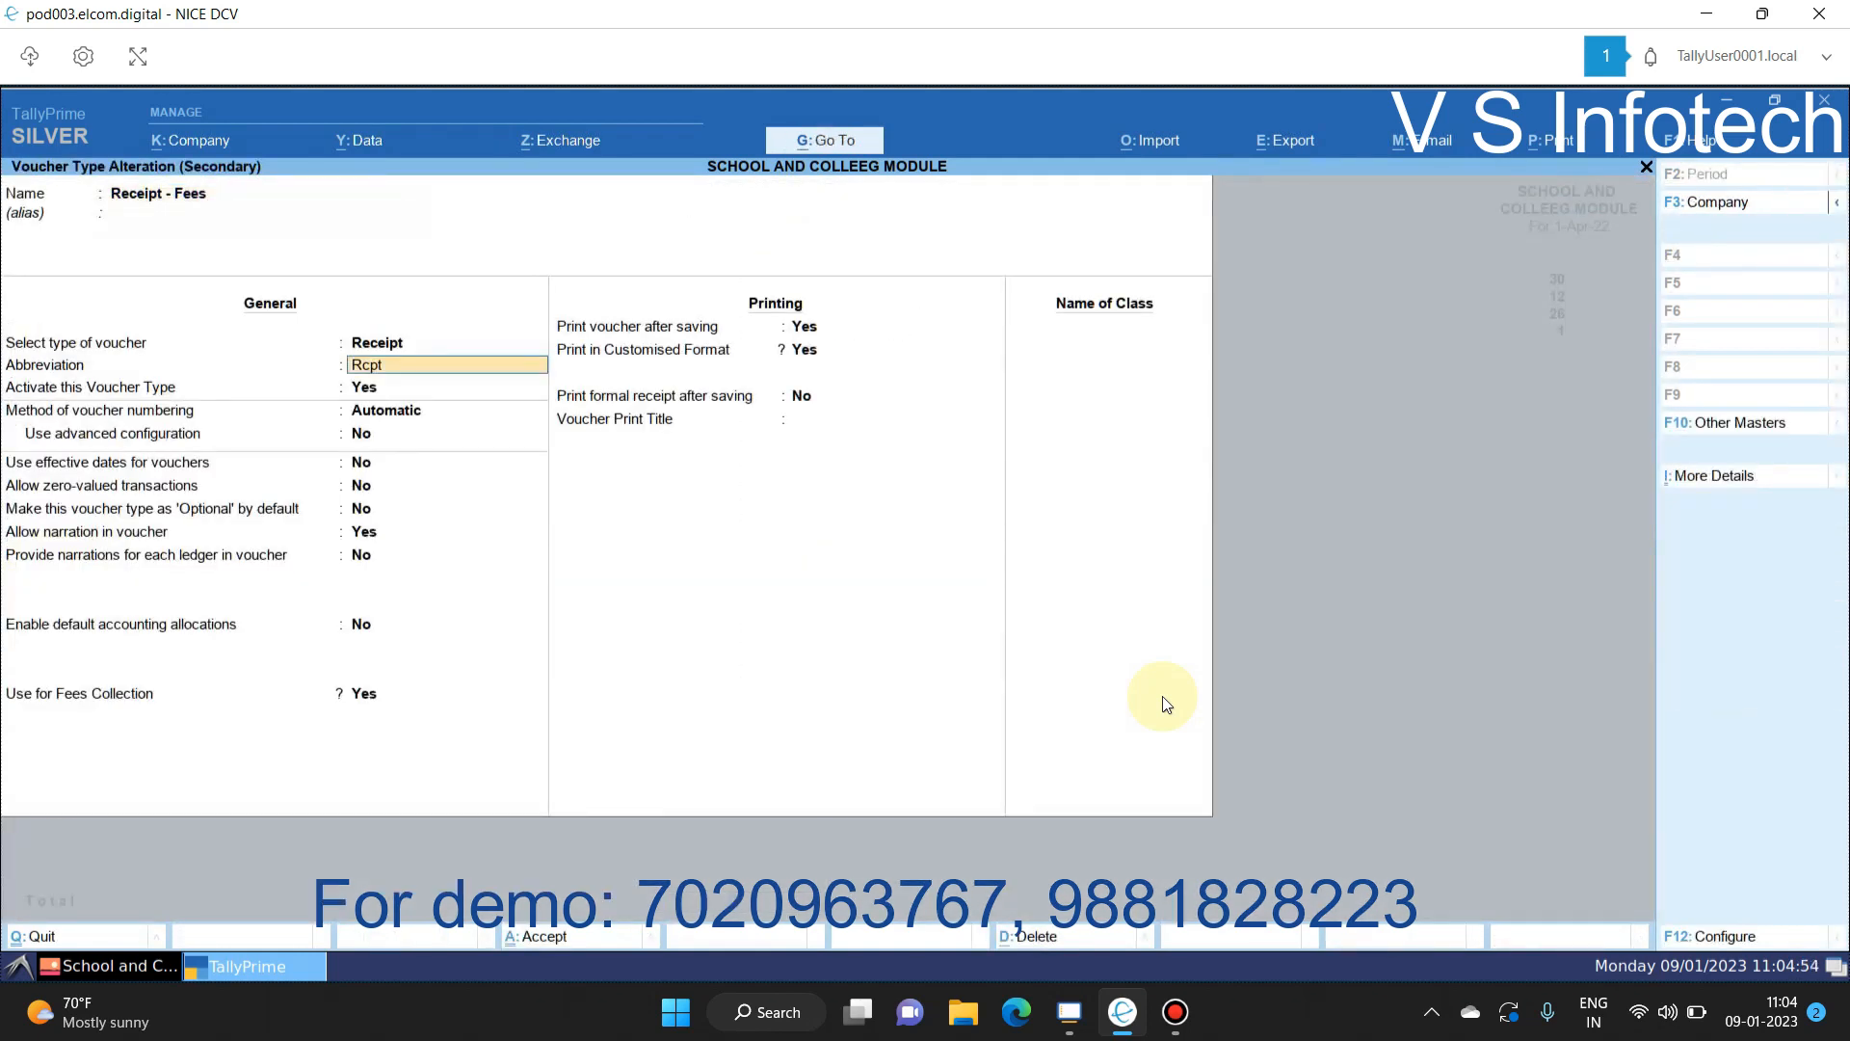
pyautogui.press('Escape')
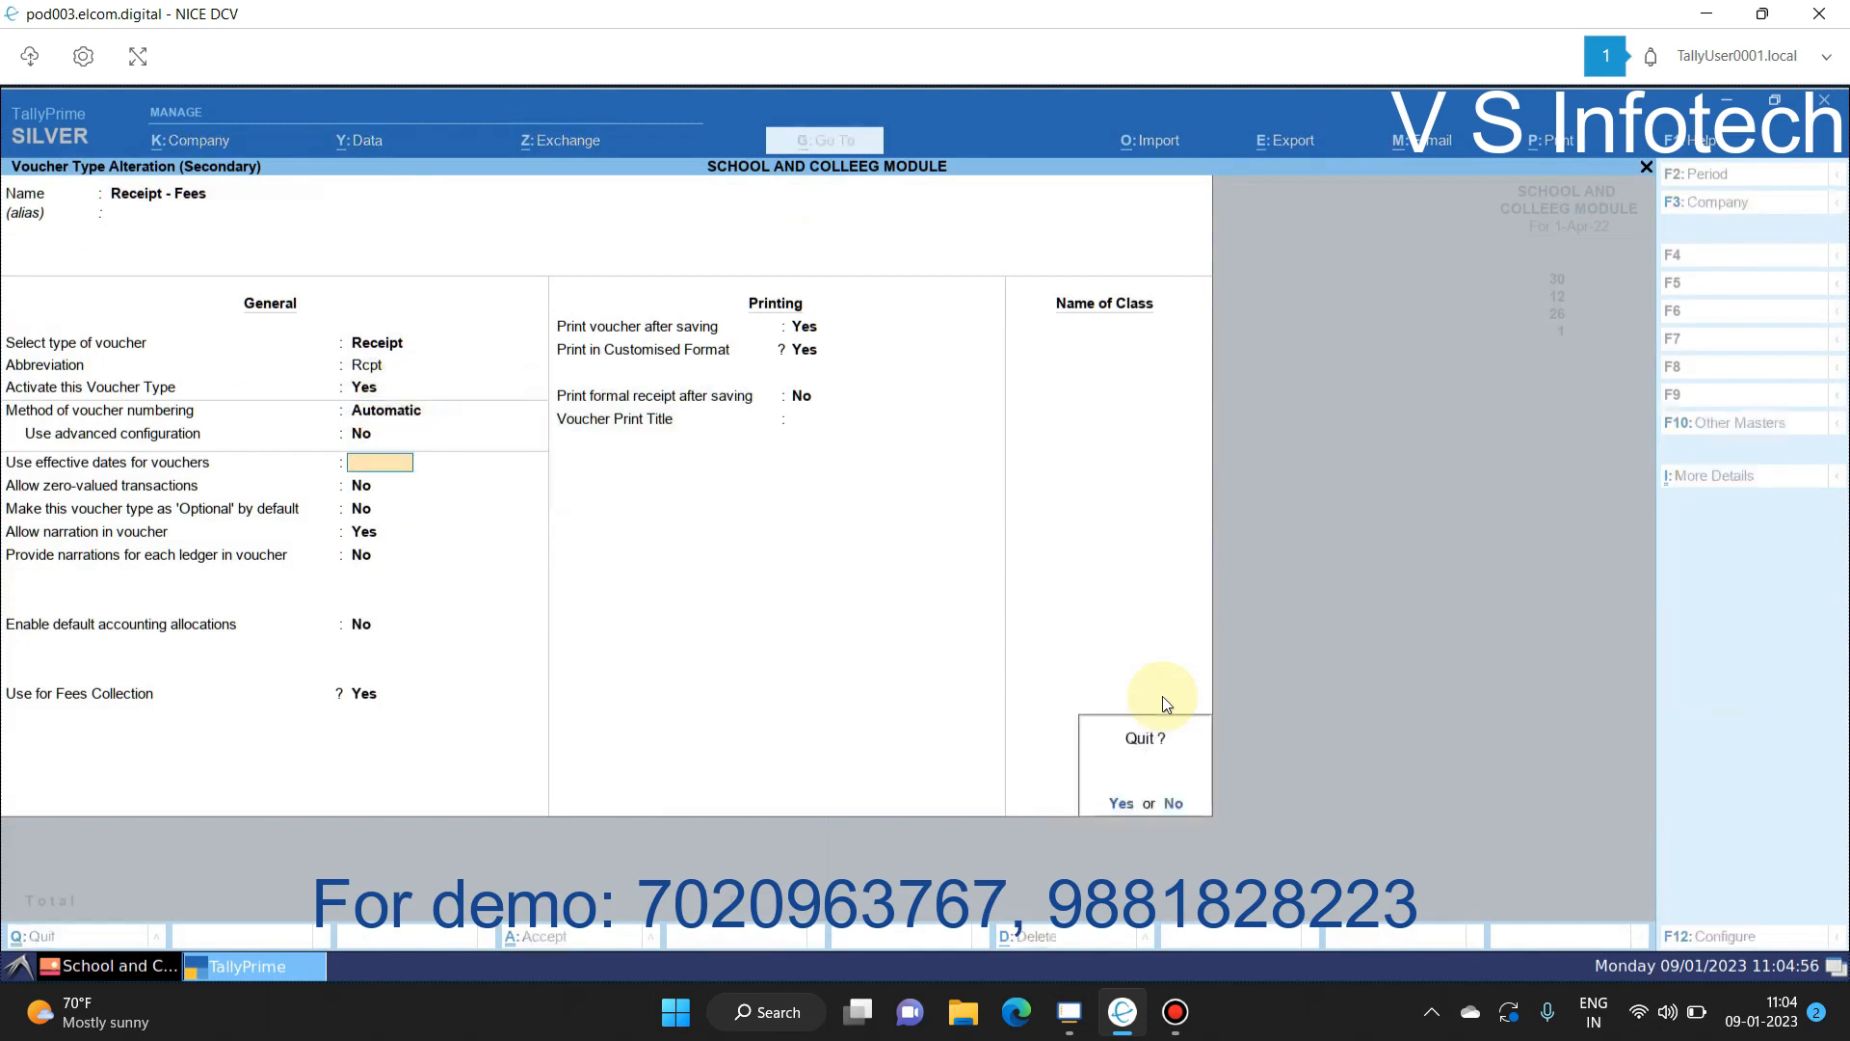
pyautogui.press('y')
pyautogui.press('Escape')
pyautogui.press('Escape')
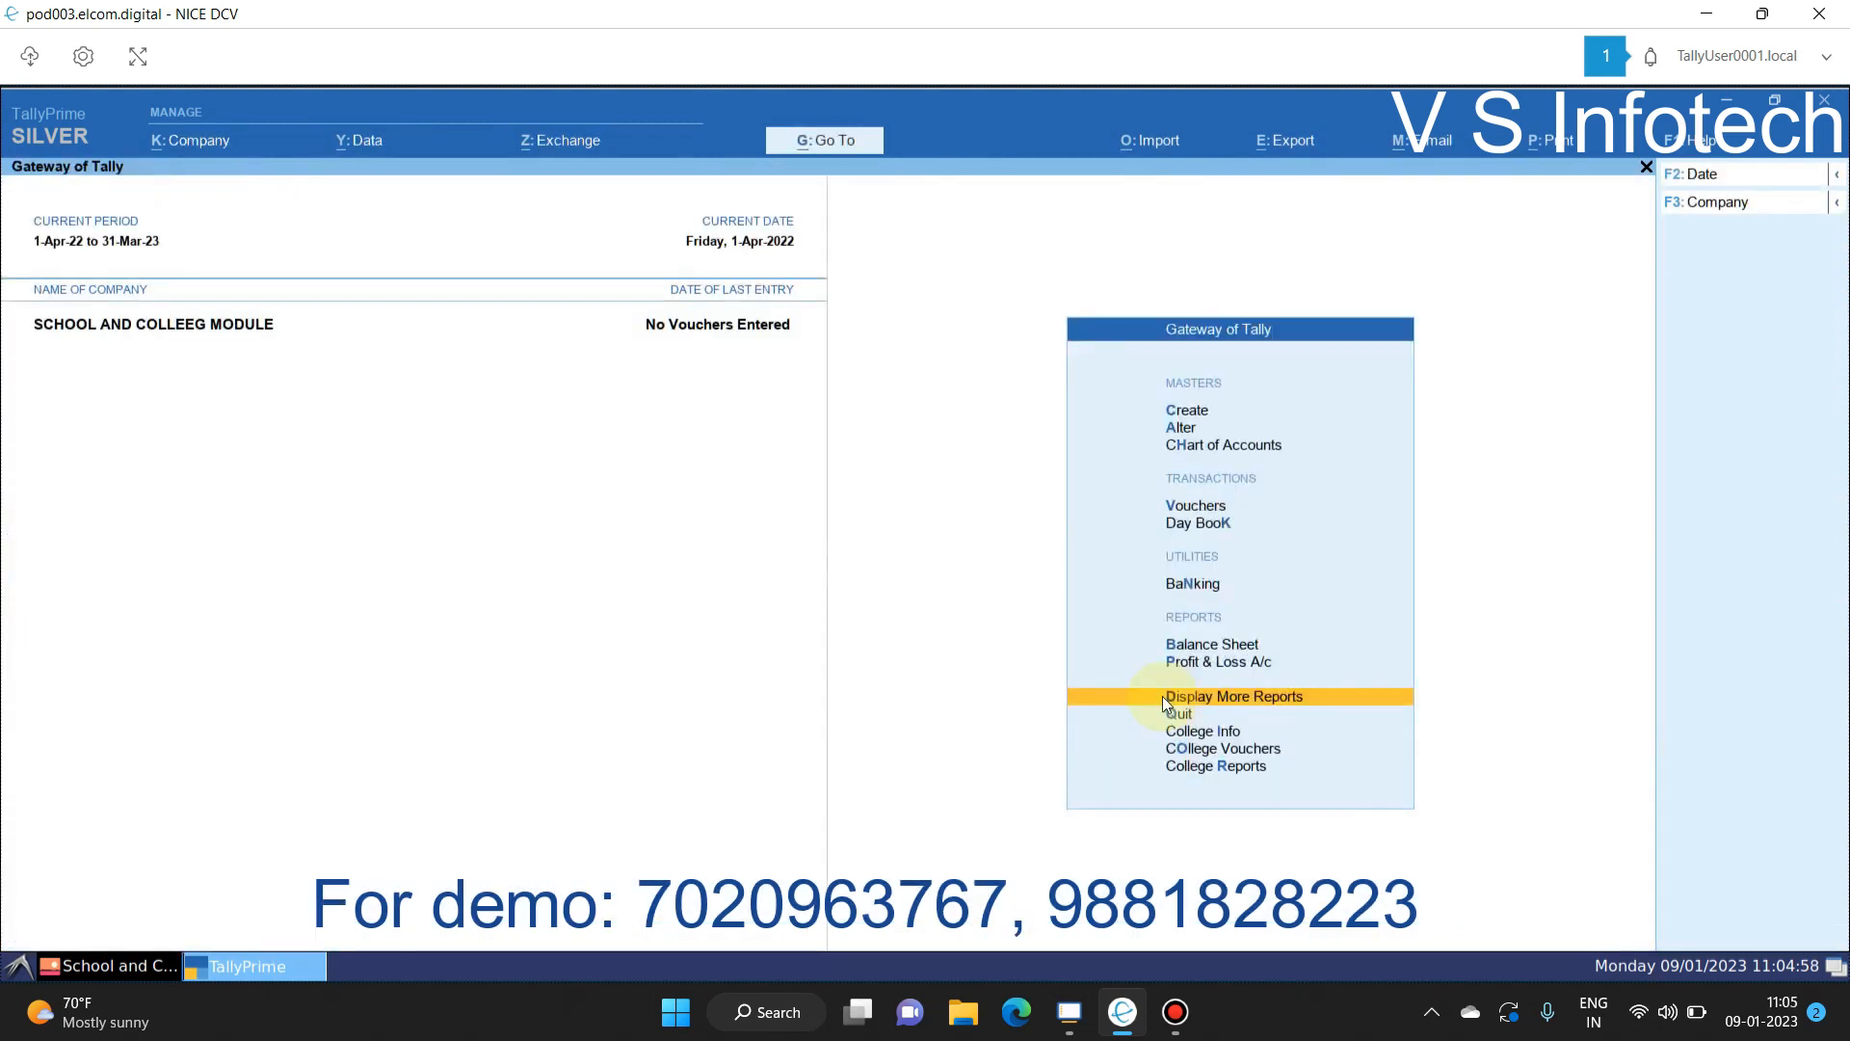
pyautogui.press('v')
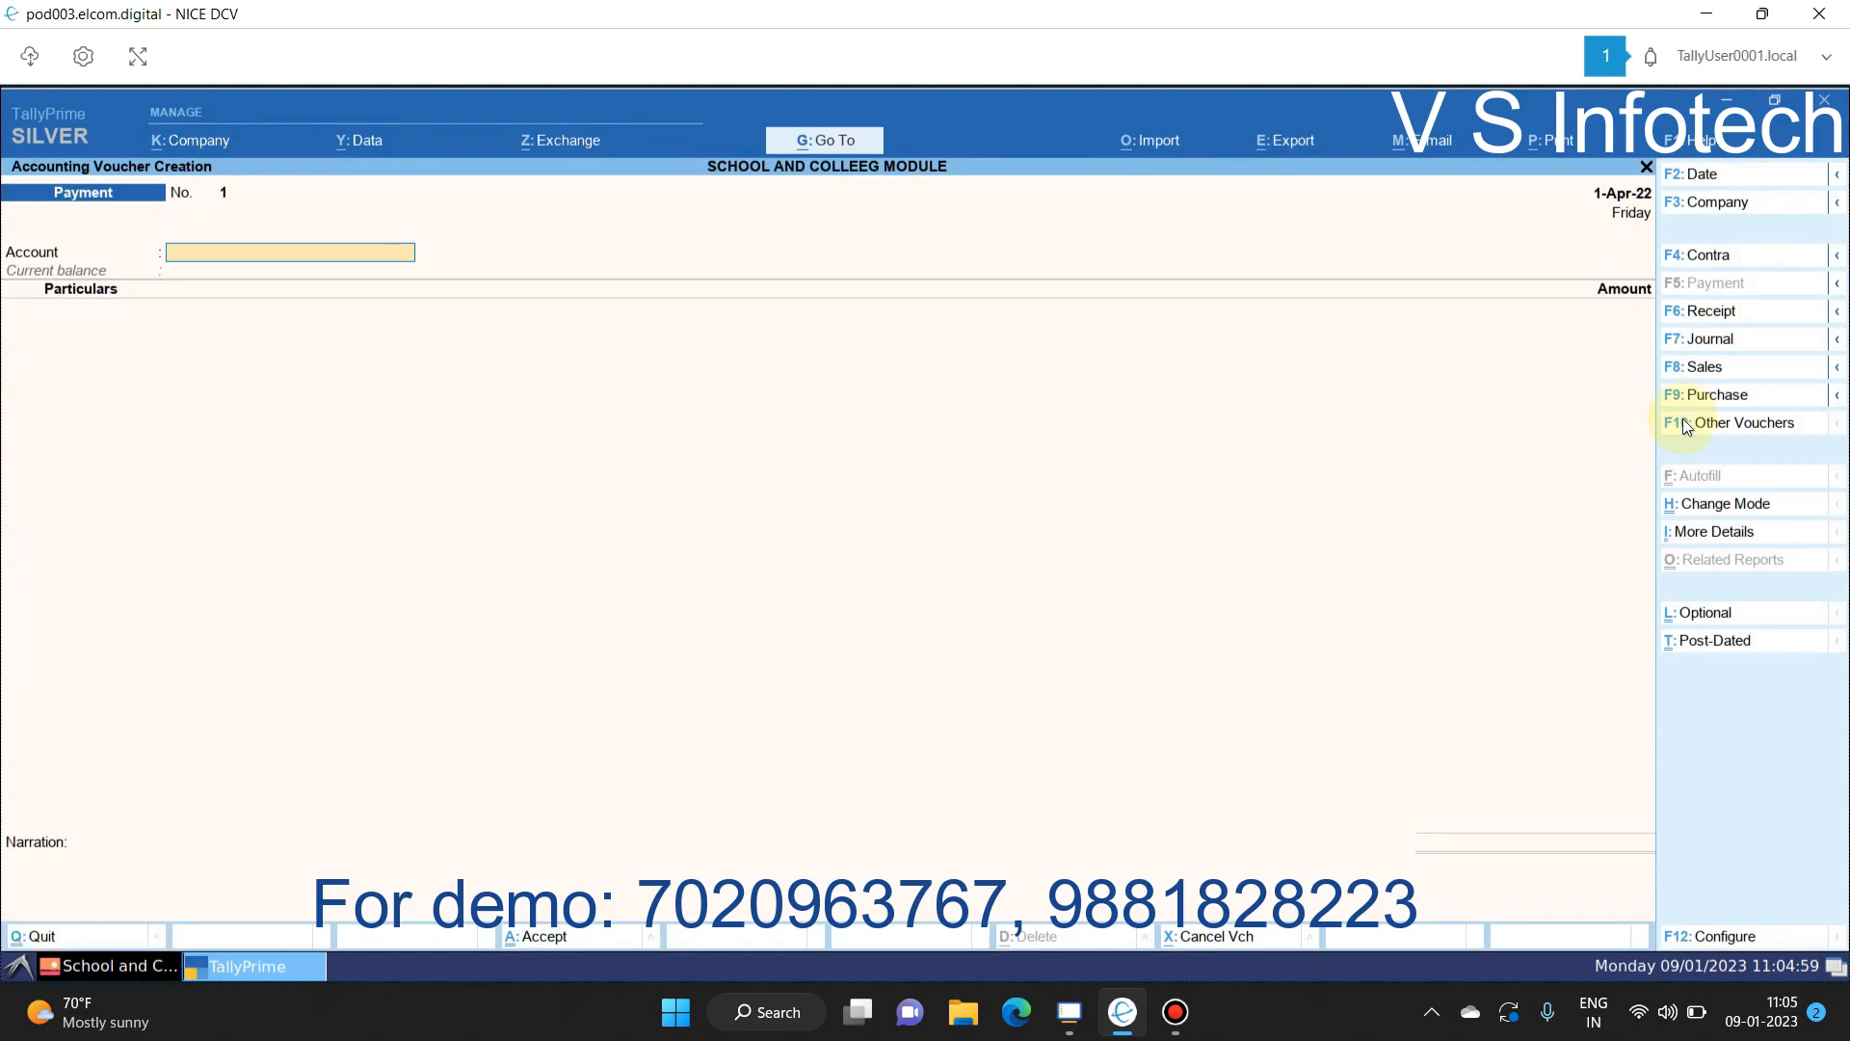
pyautogui.click(1682, 424)
pyautogui.write('DE')
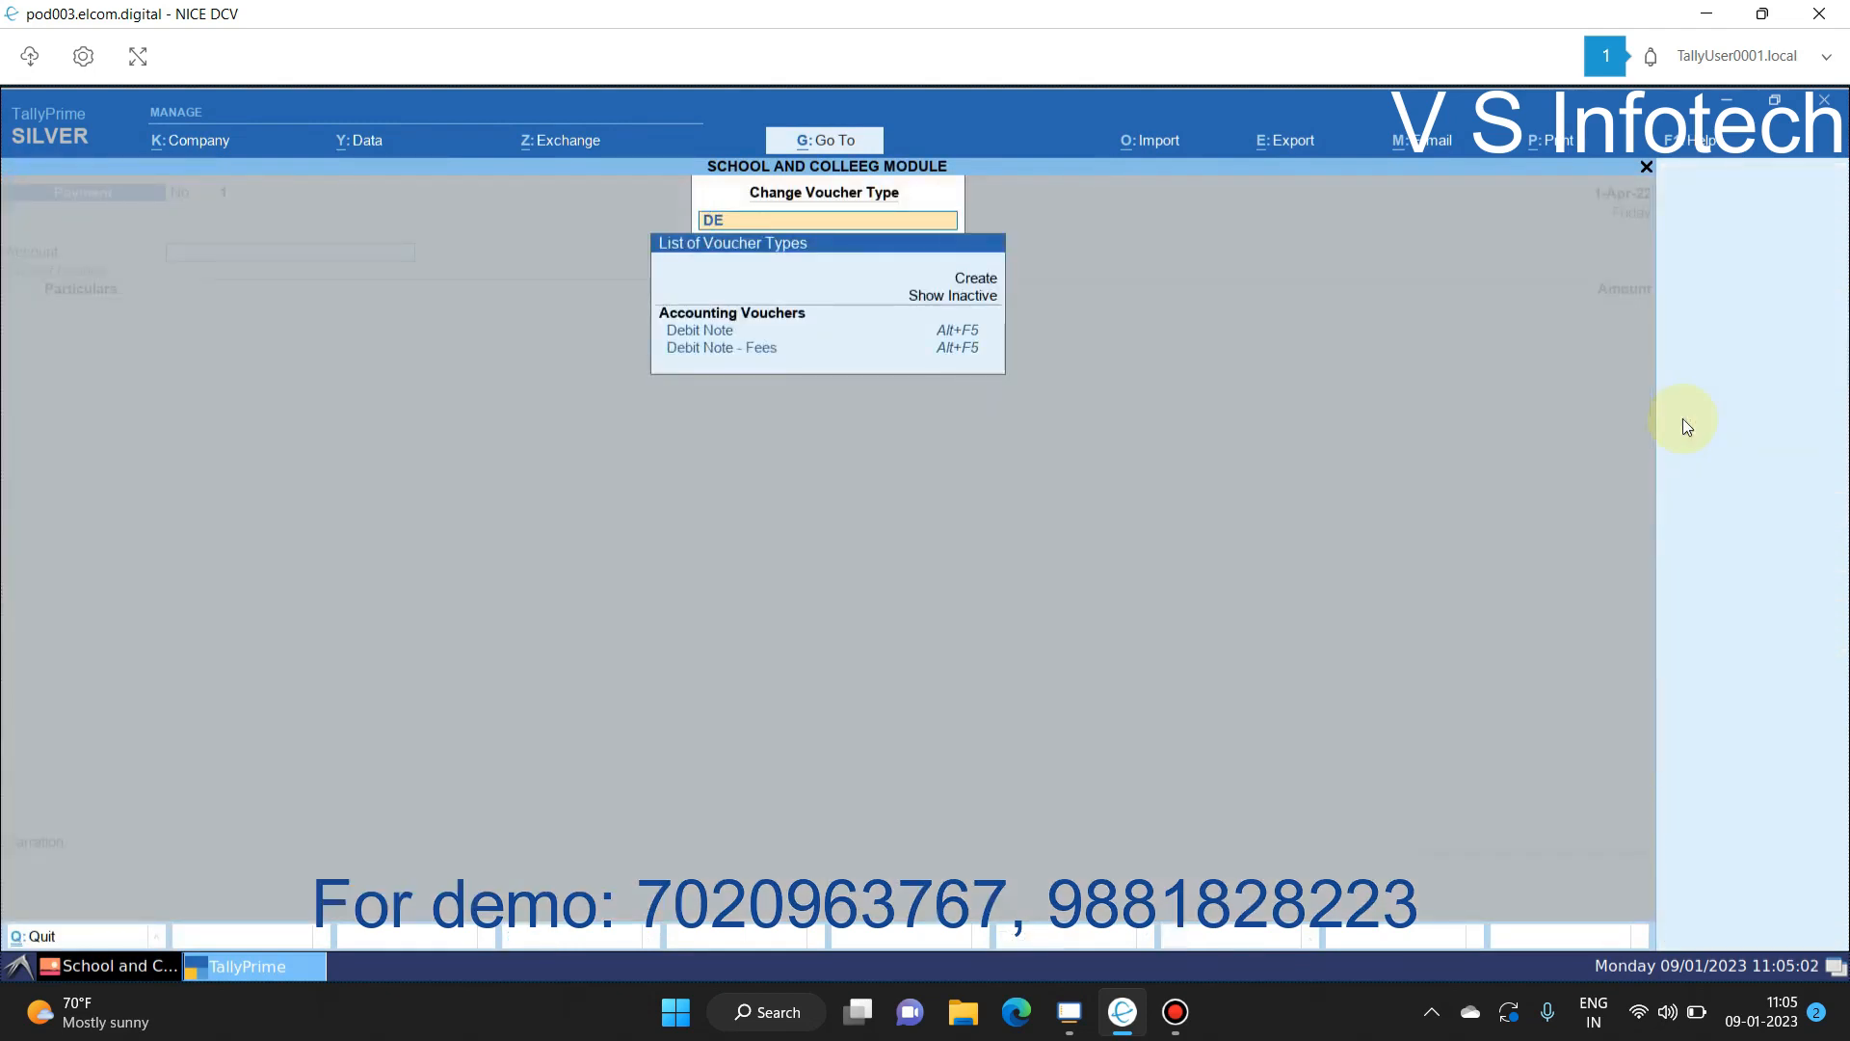
pyautogui.press('Down')
pyautogui.press('Return')
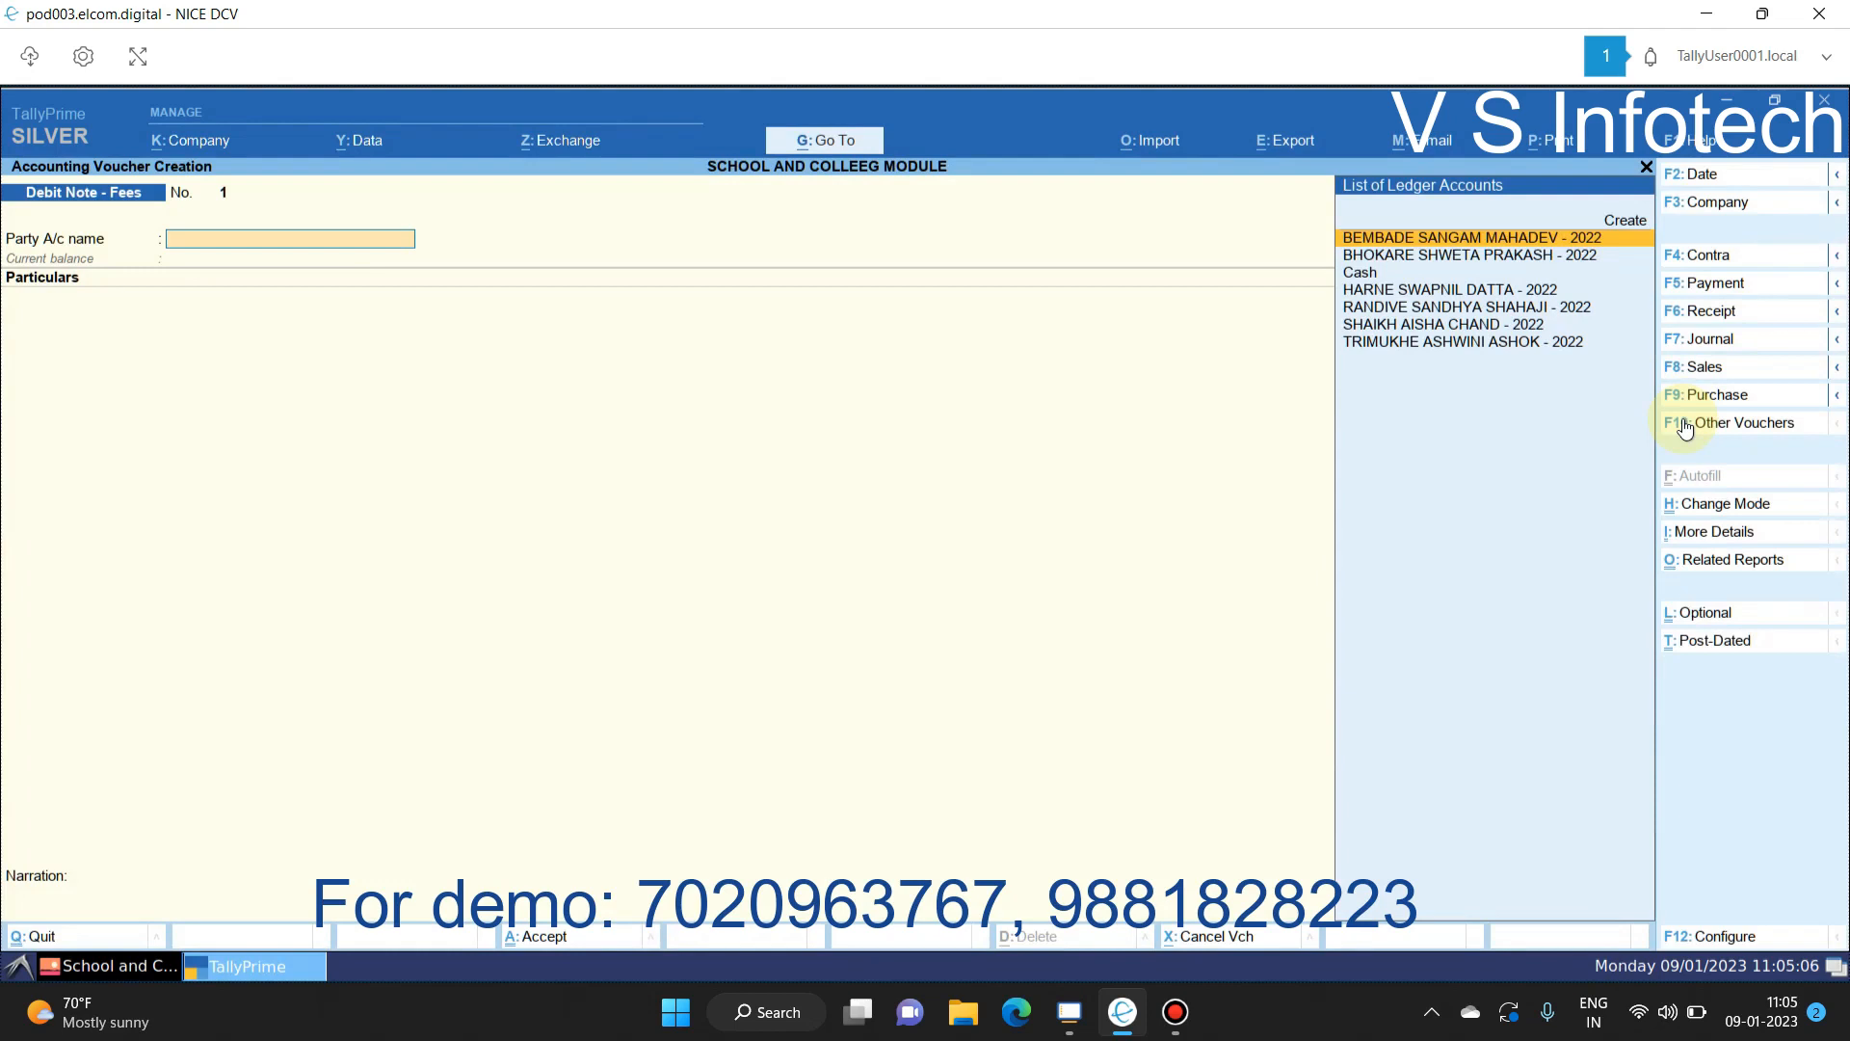
pyautogui.press('Escape')
pyautogui.press('Return')
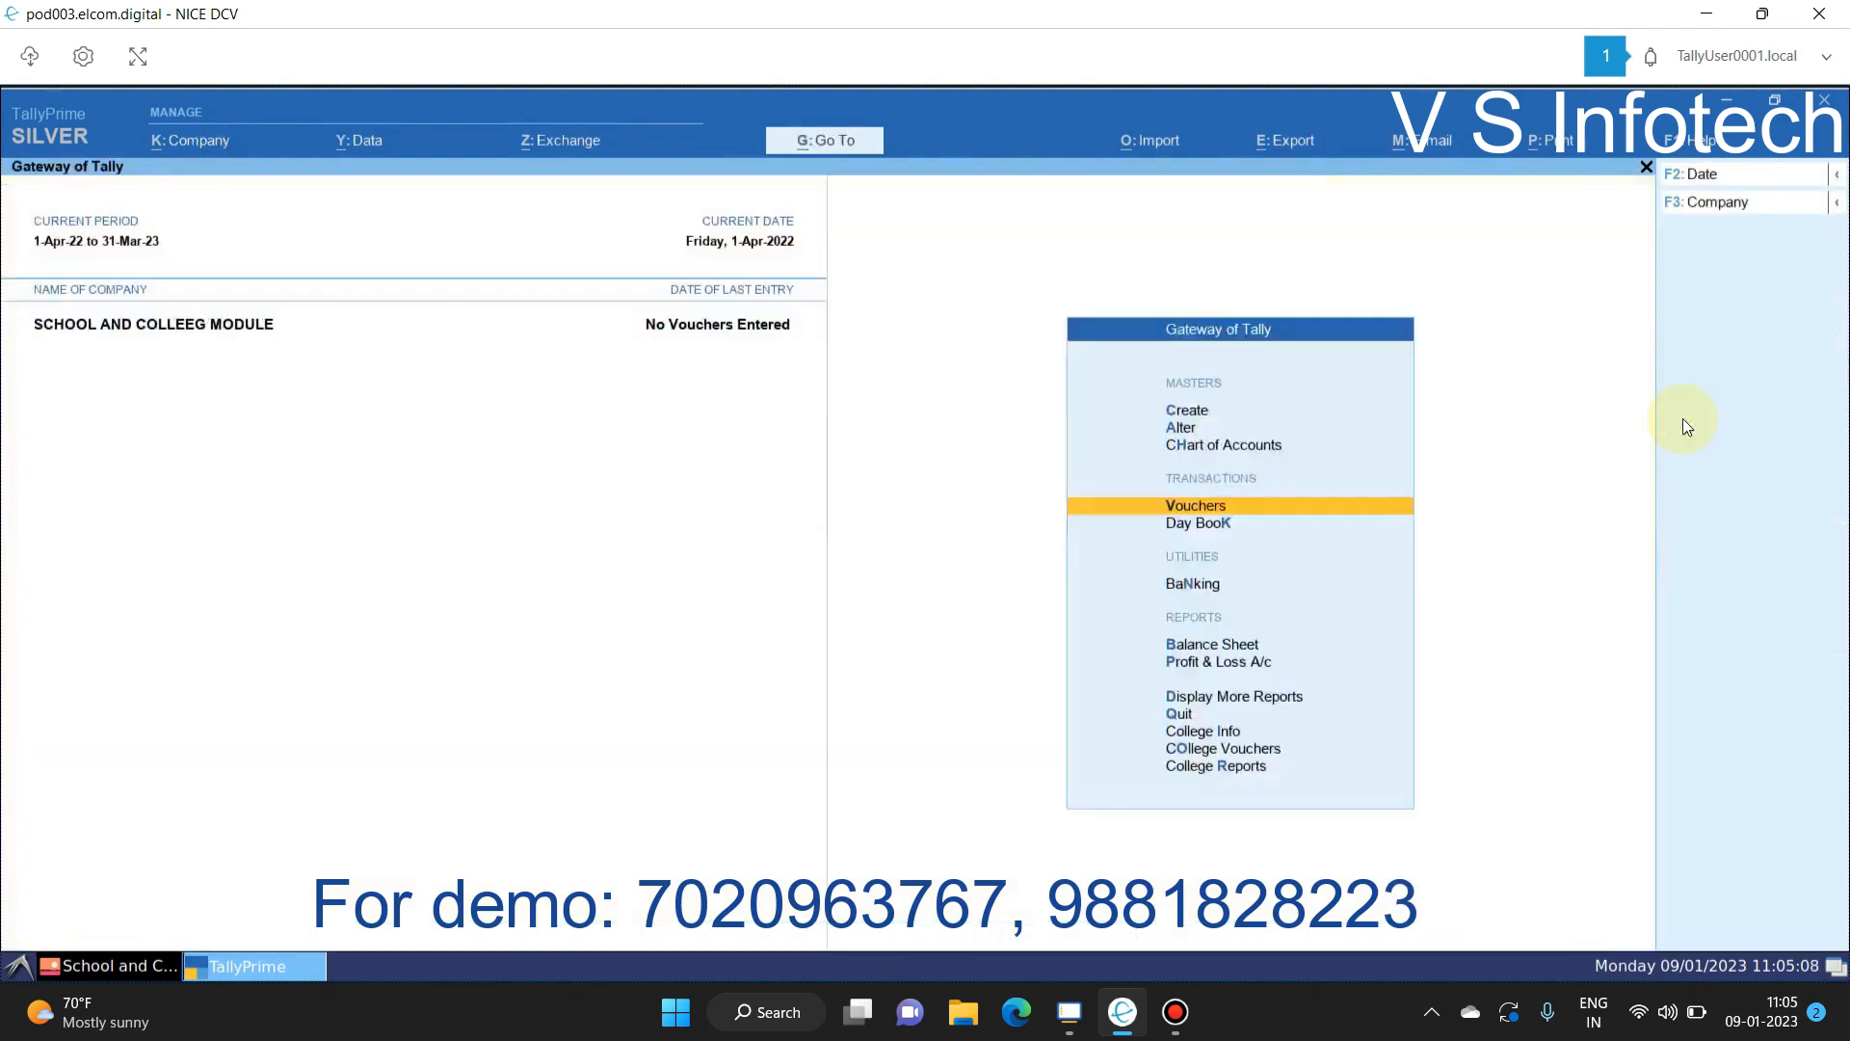
# Step: Generate 1-Apr-22 Debit Note - Fees vouchers for all four 11 Th Commerce students
pyautogui.press('Down')
pyautogui.press('Down')
pyautogui.press('Down')
pyautogui.press('Down')
pyautogui.press('Down')
pyautogui.press('Down')
pyautogui.press('Down')
pyautogui.press('Down')
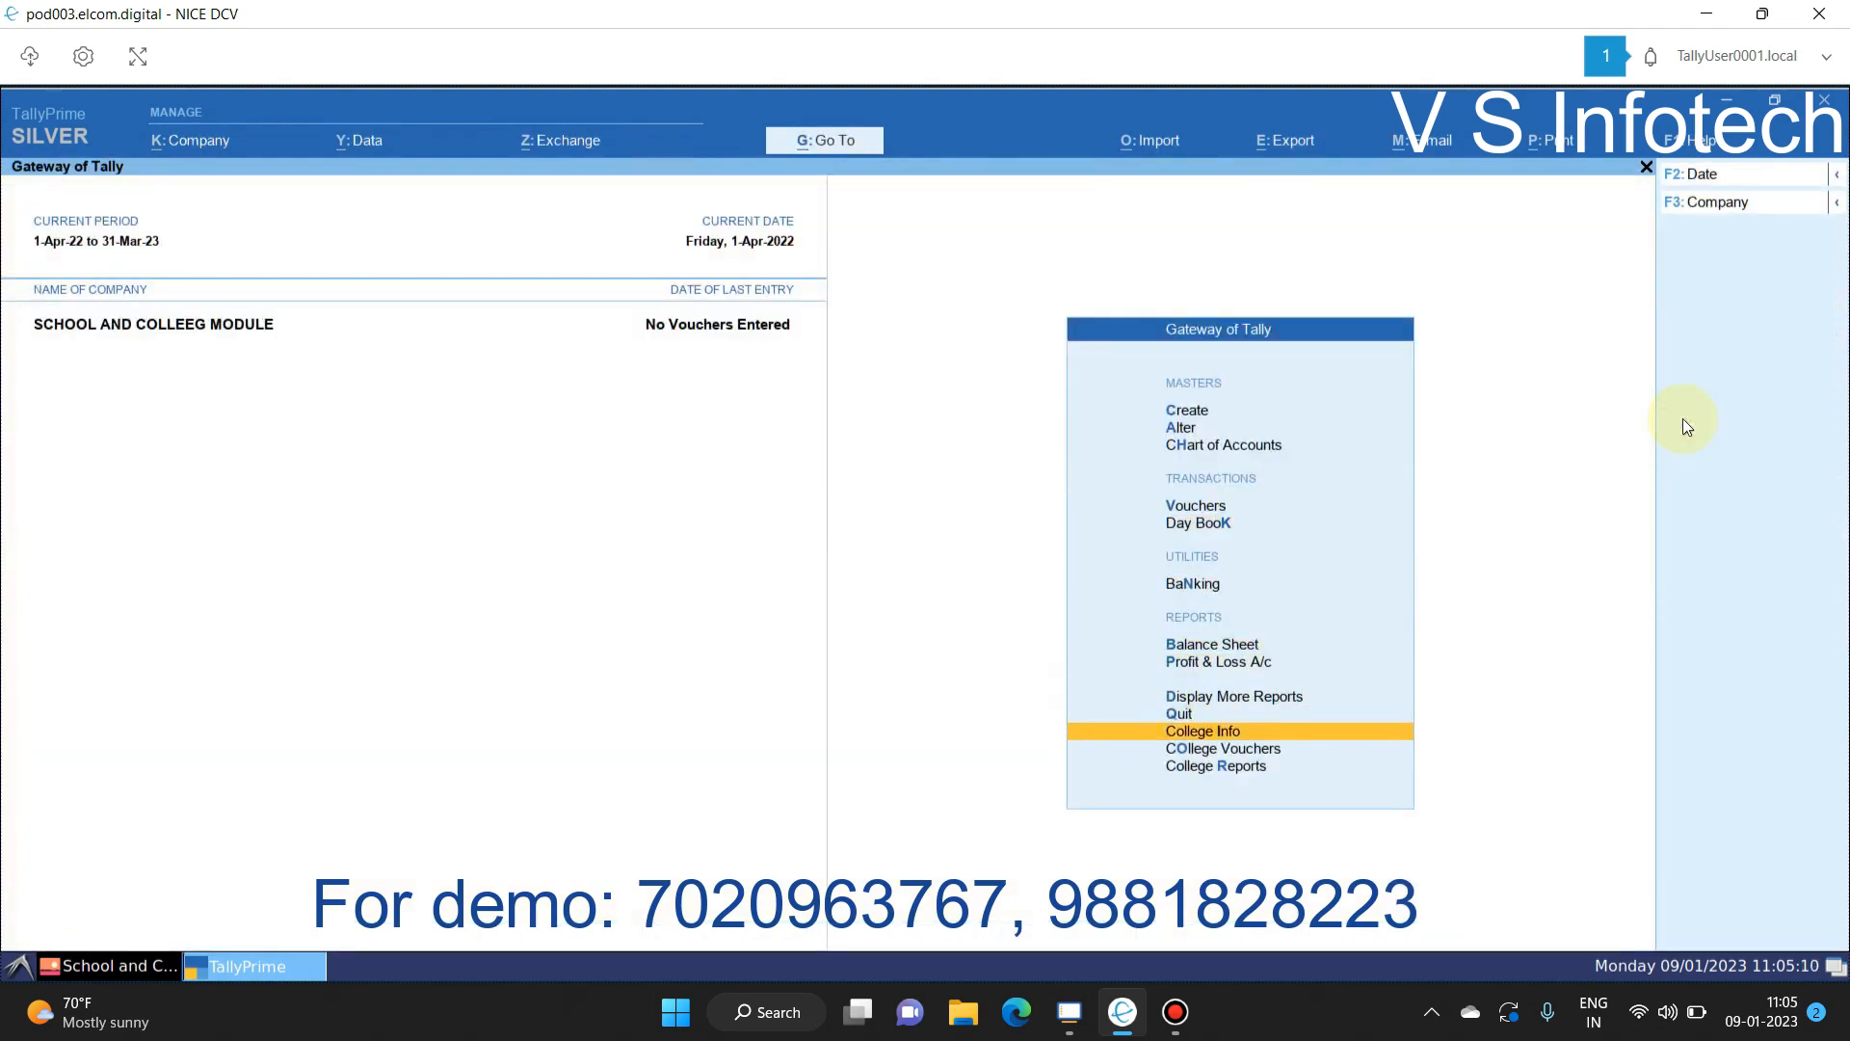
pyautogui.press('Return')
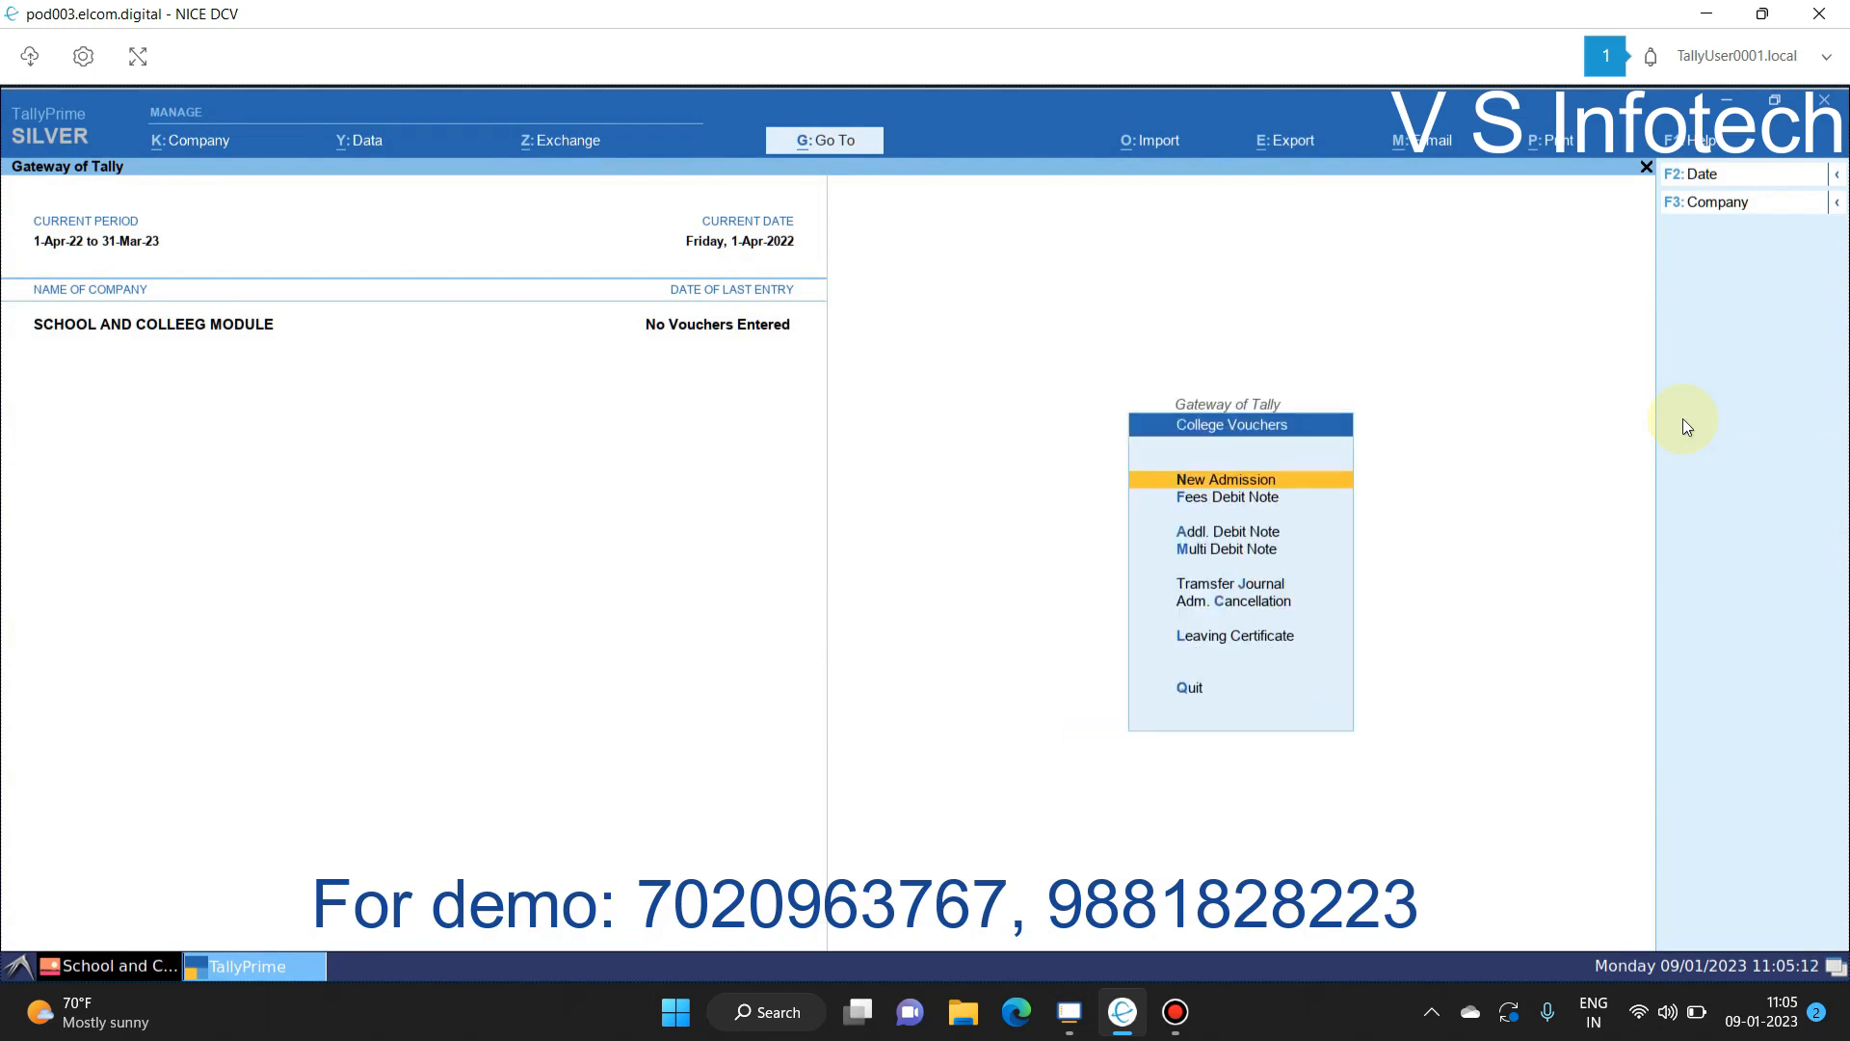
pyautogui.press('Down')
pyautogui.press('Return')
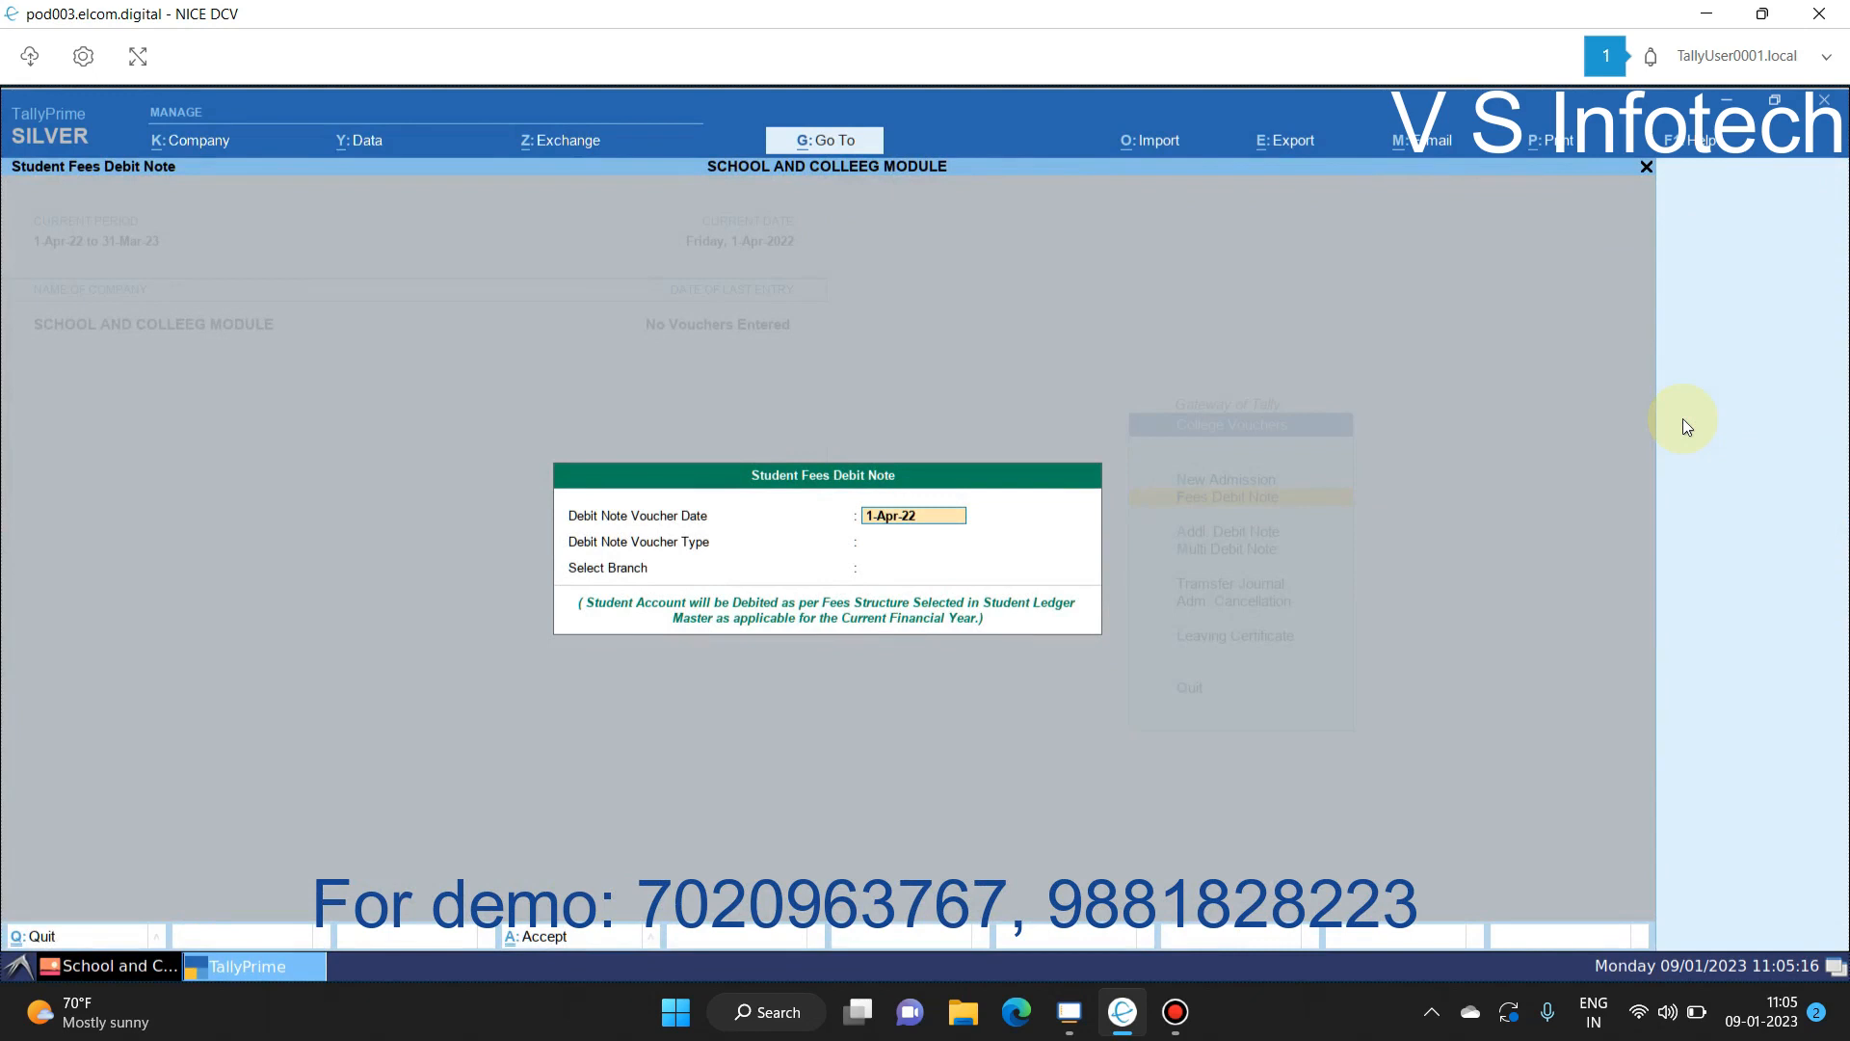
pyautogui.press('Return')
pyautogui.press('Return')
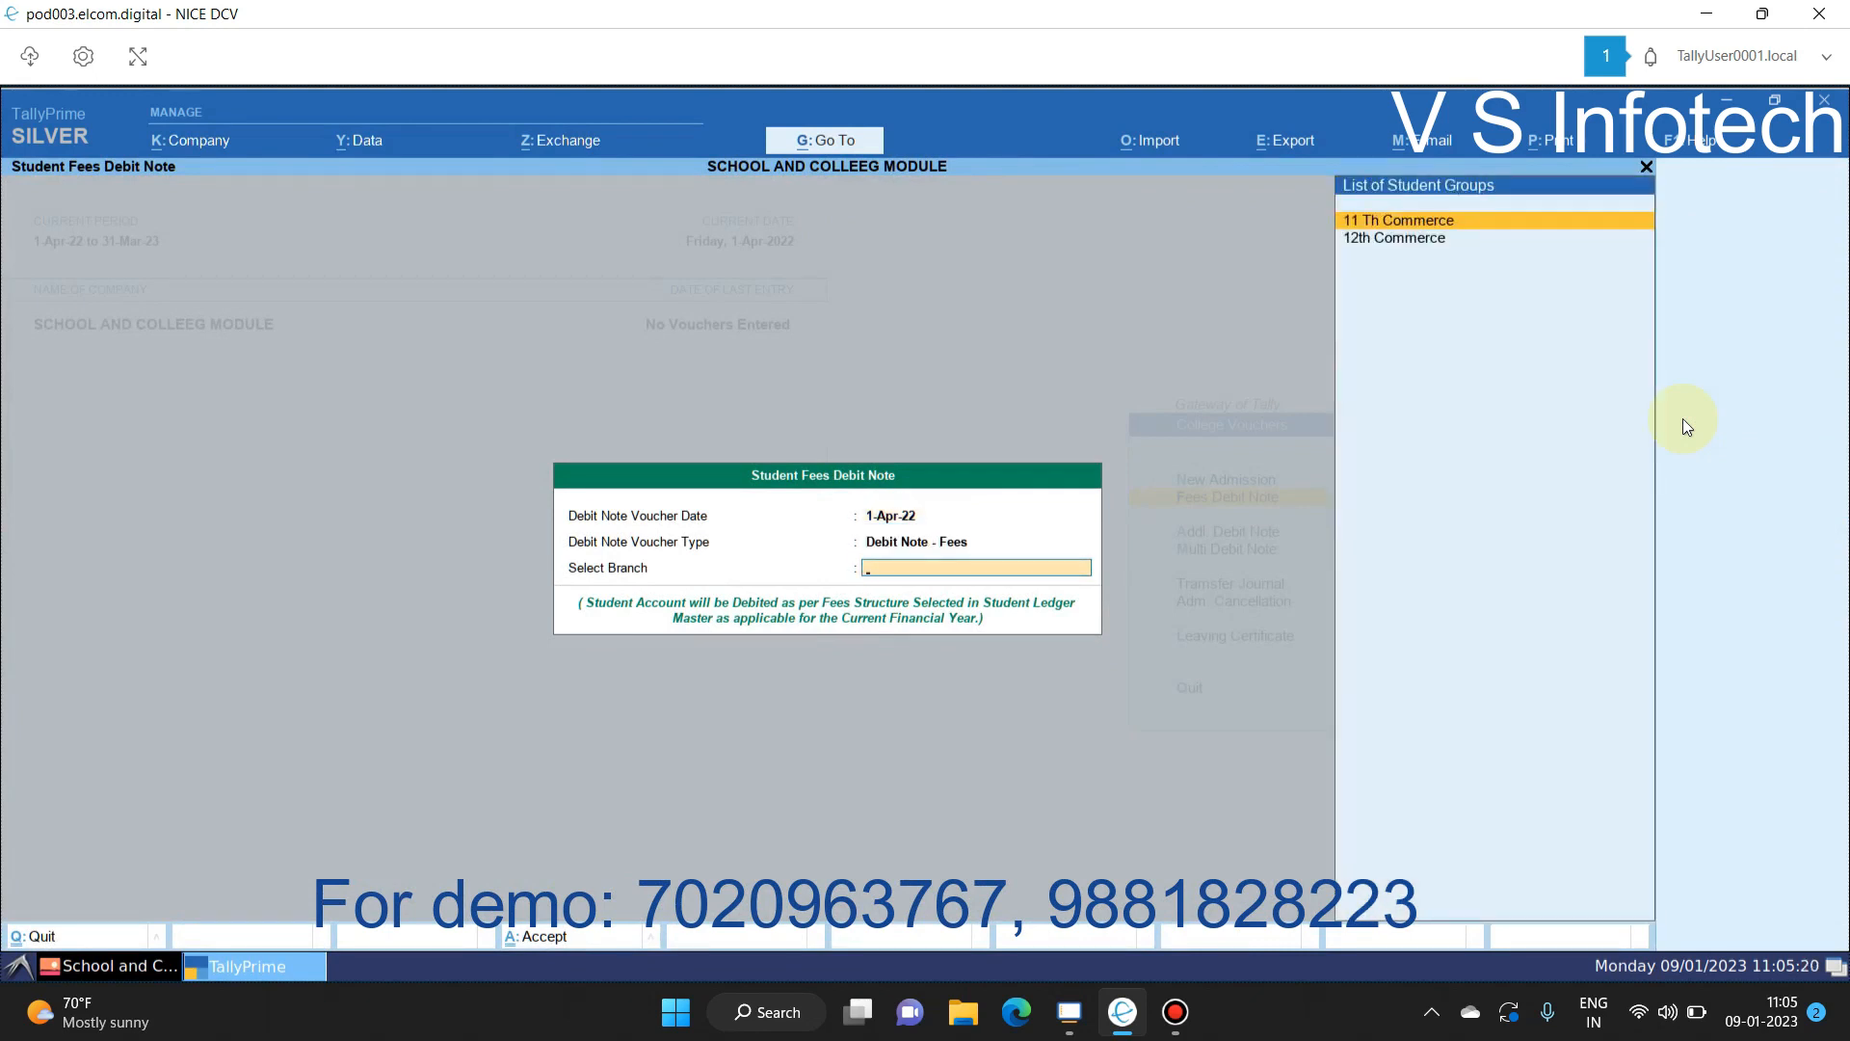
pyautogui.press('Return')
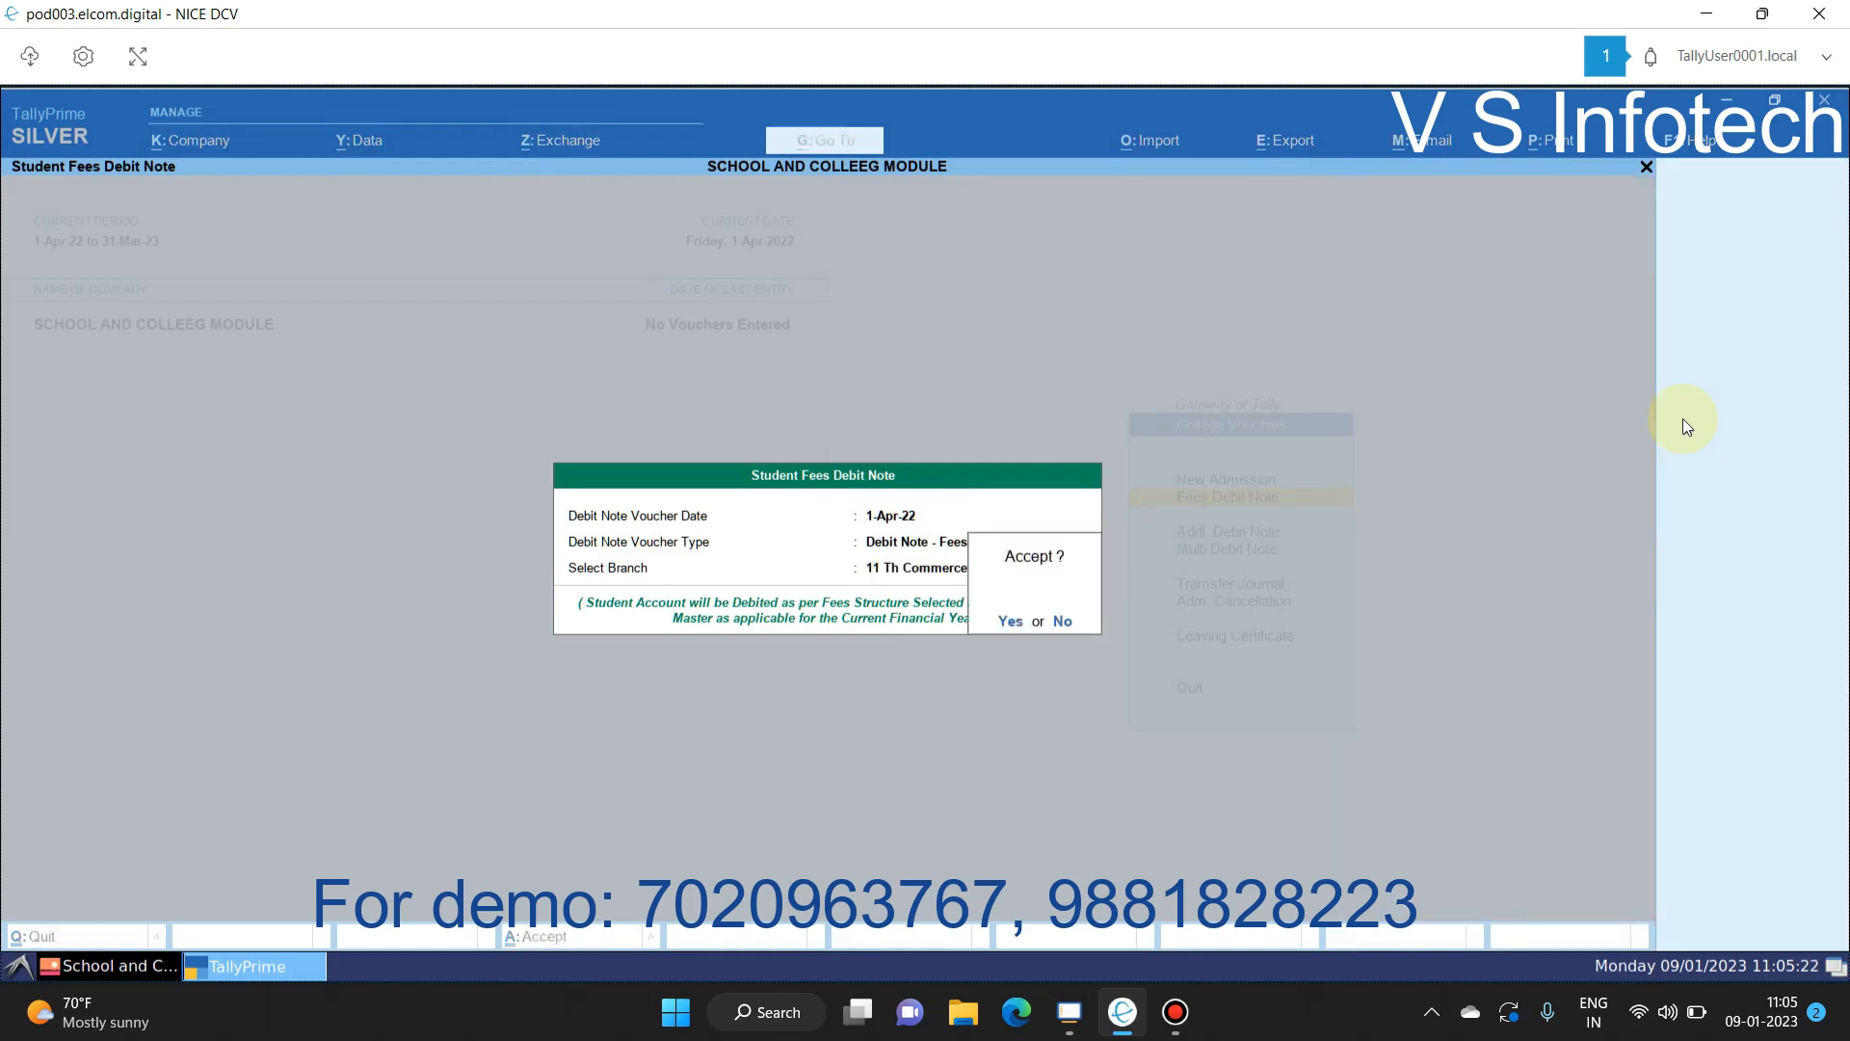
pyautogui.press('Return')
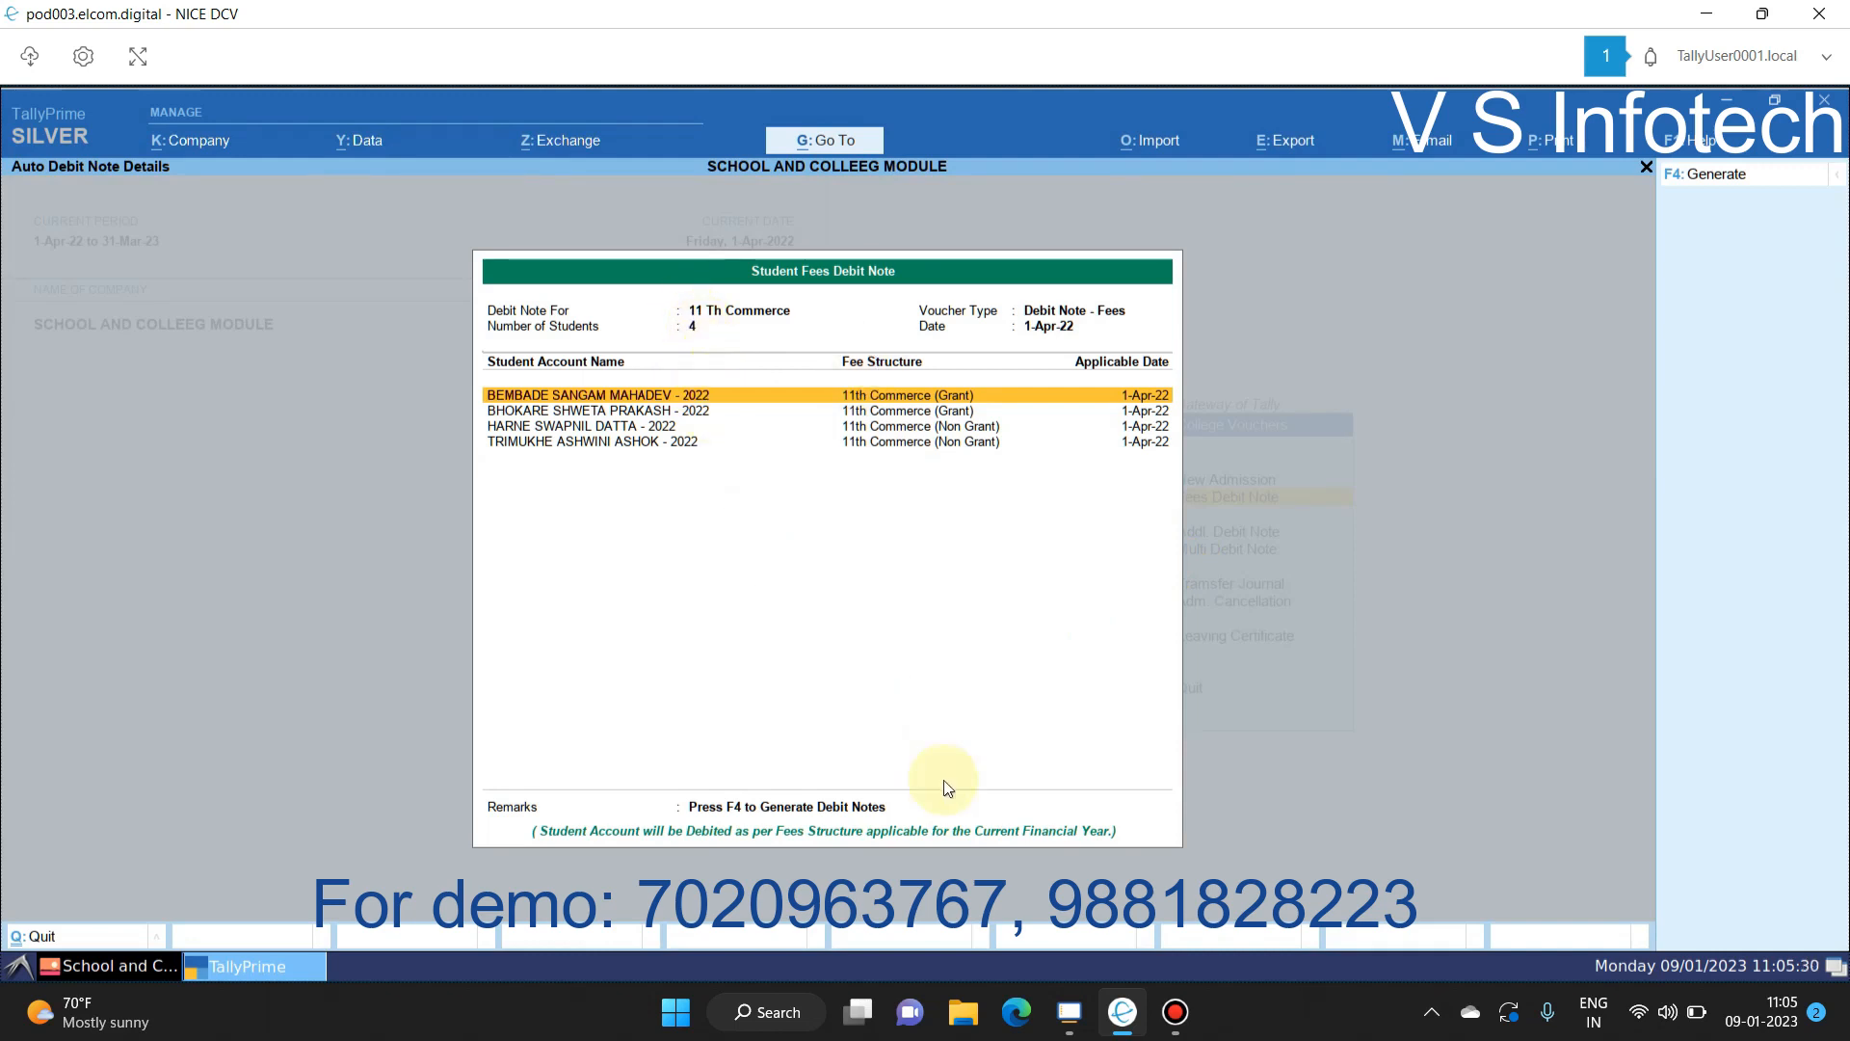
pyautogui.click(1686, 183)
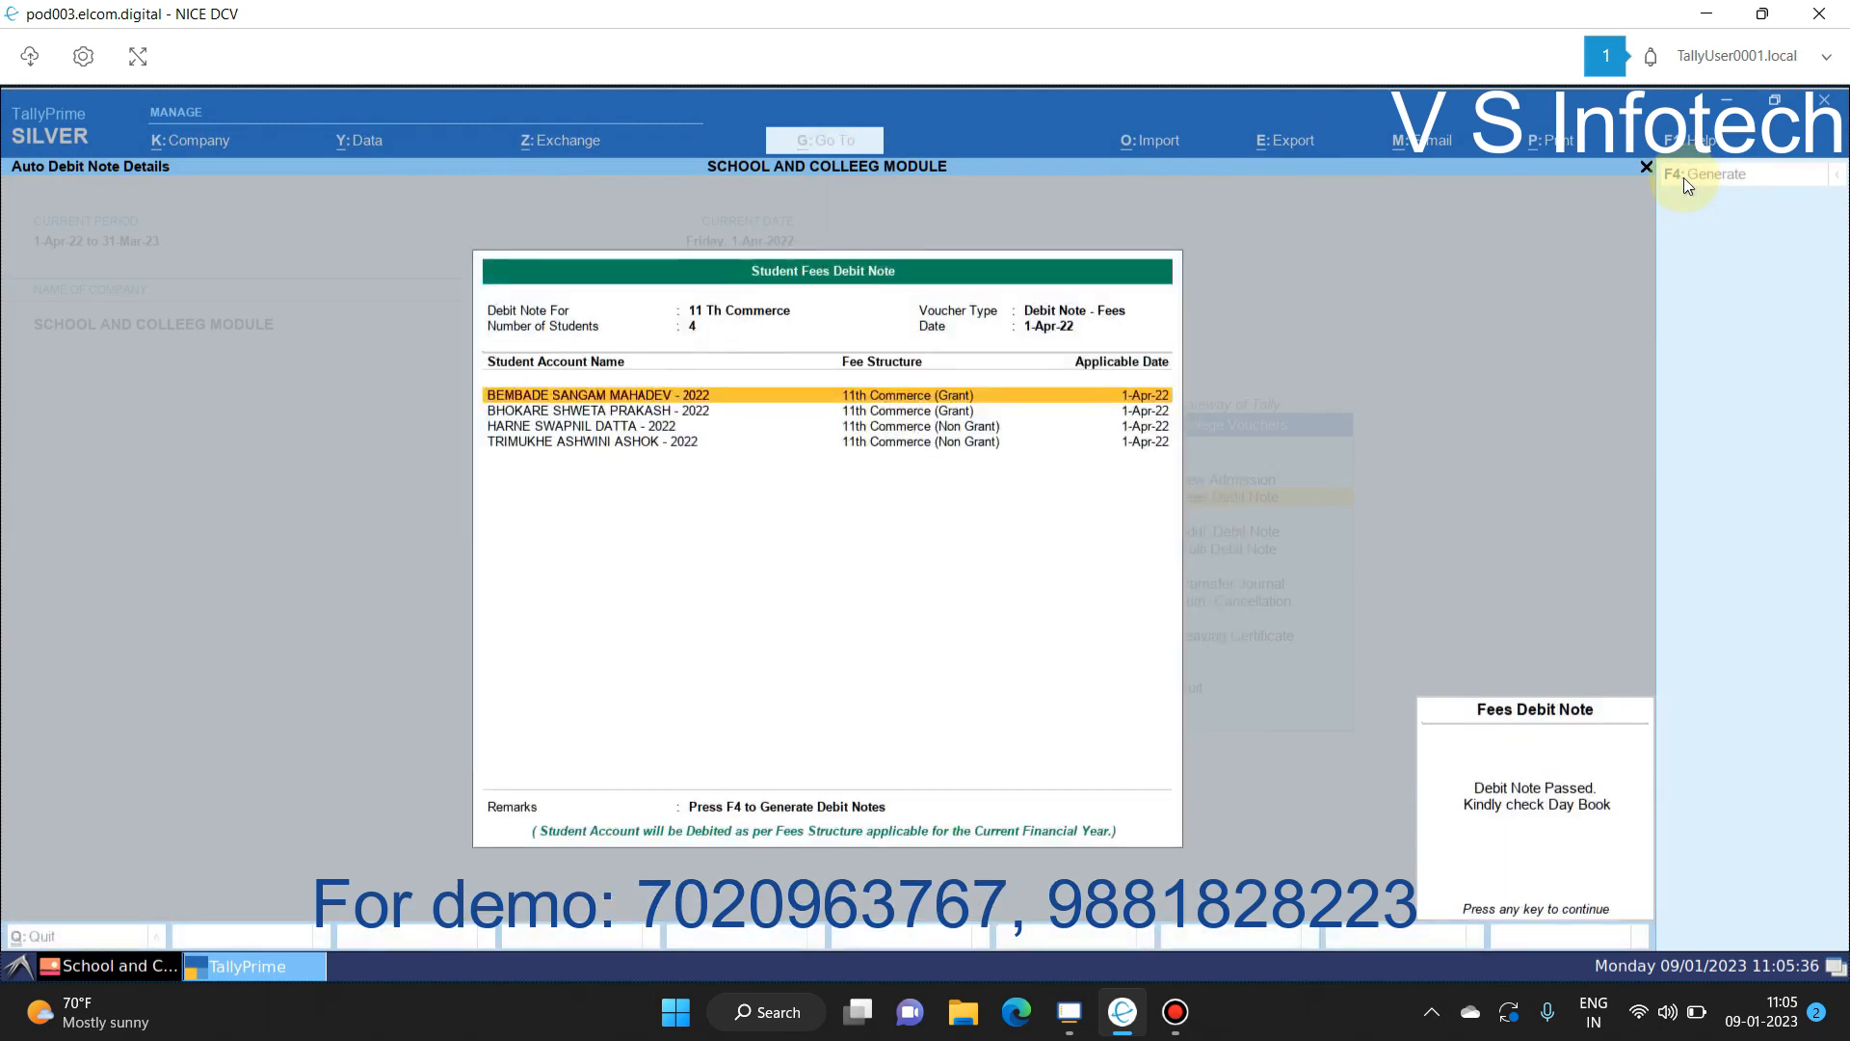
pyautogui.press('Escape')
pyautogui.press('Escape')
pyautogui.press('Escape')
pyautogui.press('n')
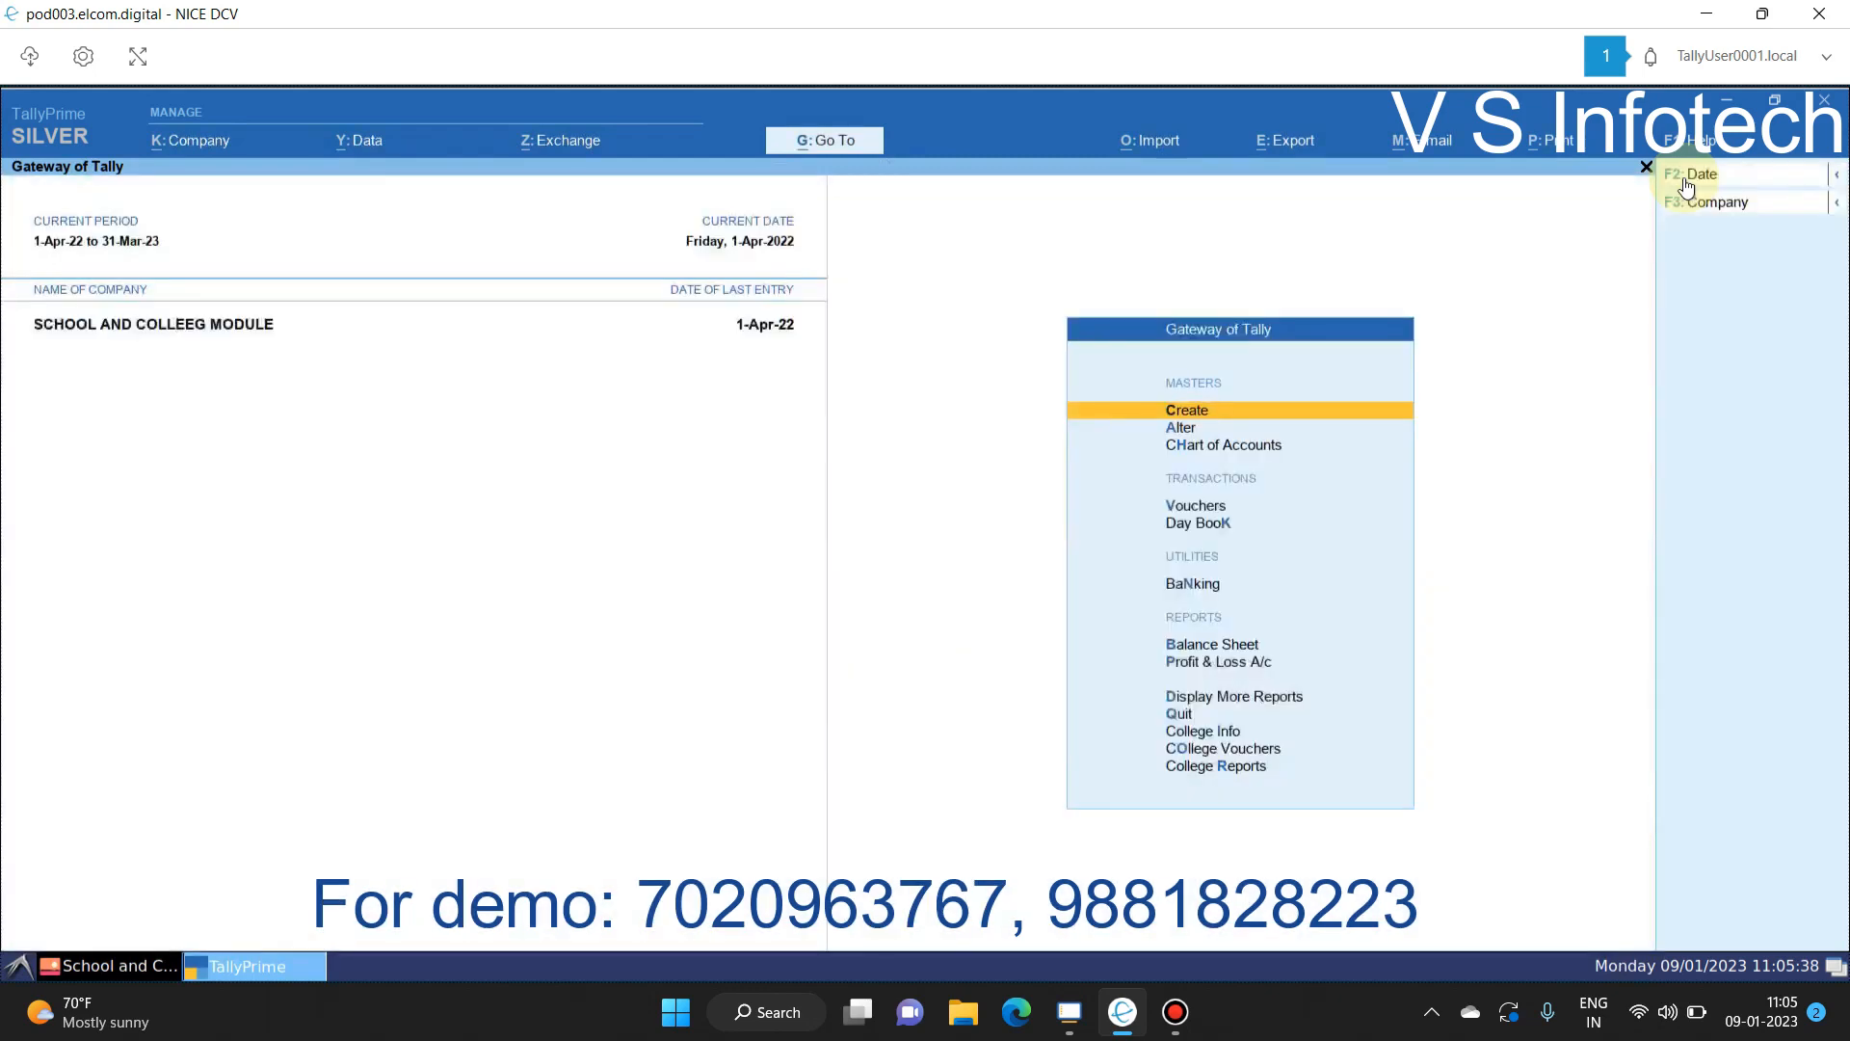
pyautogui.press('k')
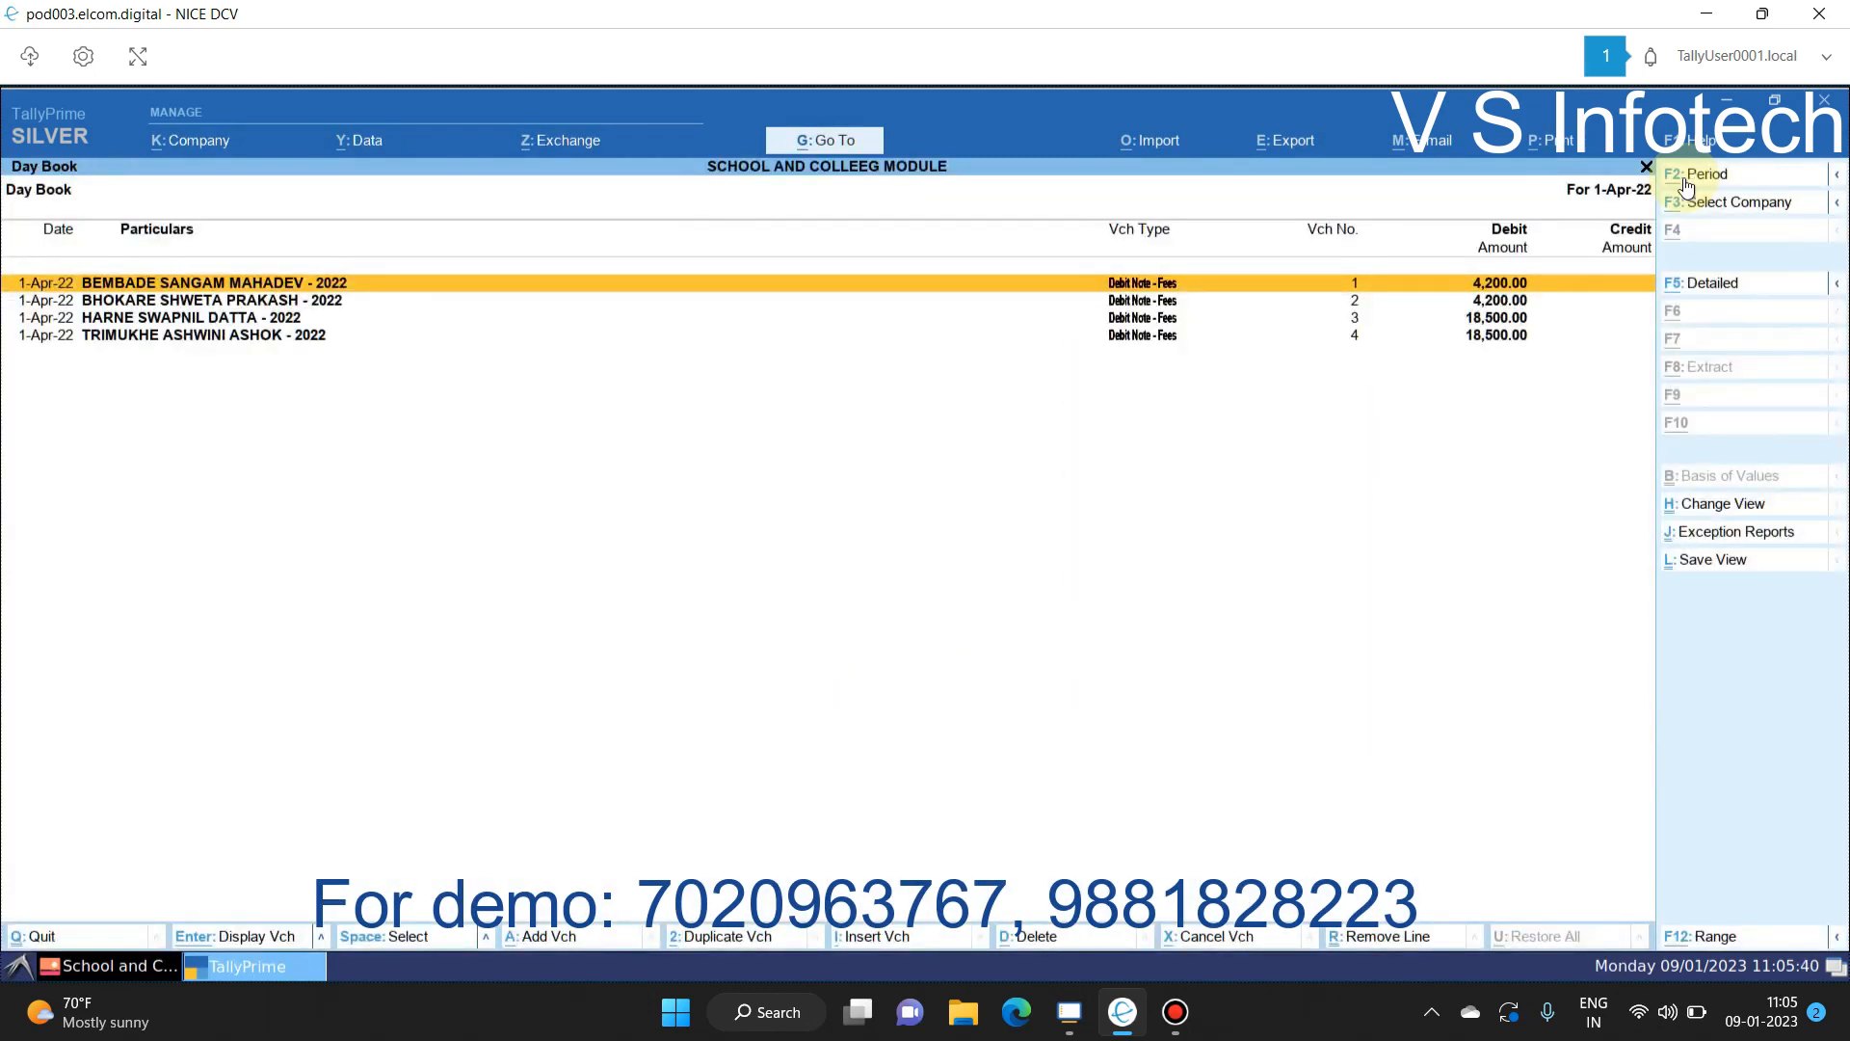
pyautogui.press('Down')
pyautogui.press('Return')
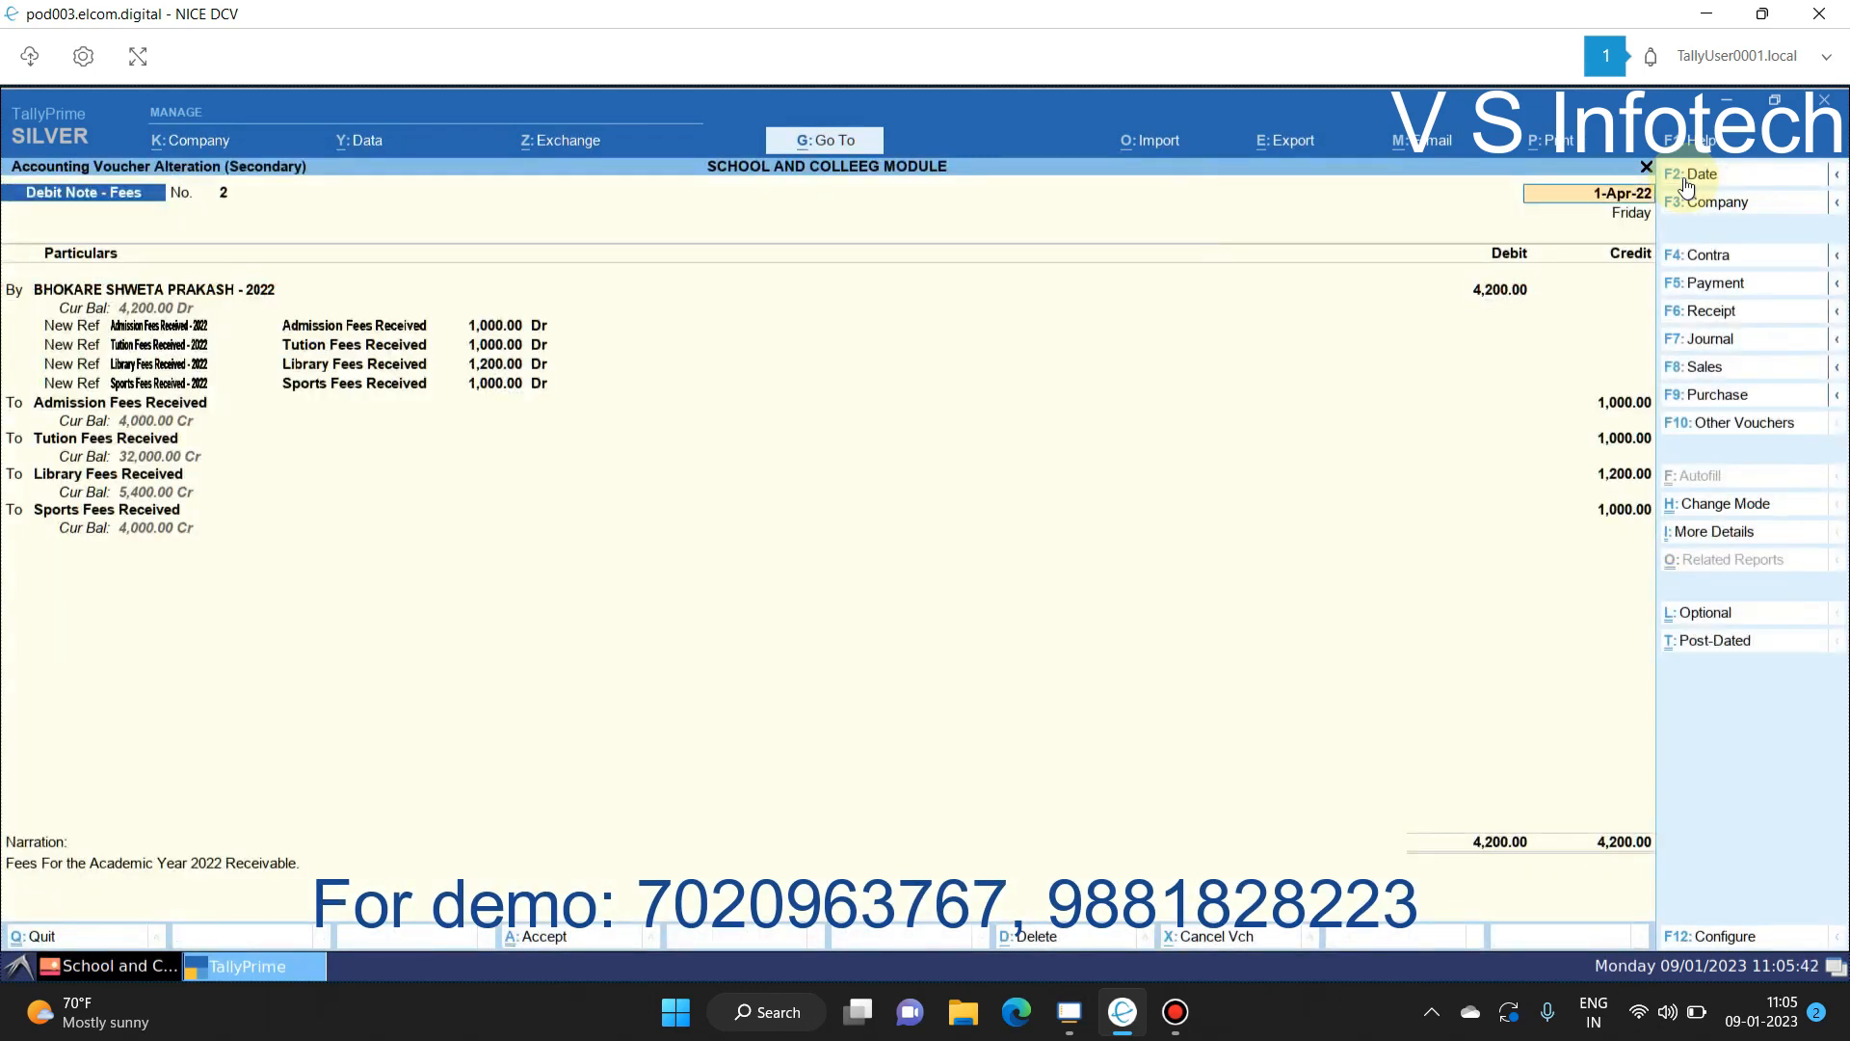
pyautogui.press('pagedown')
pyautogui.press('pagedown')
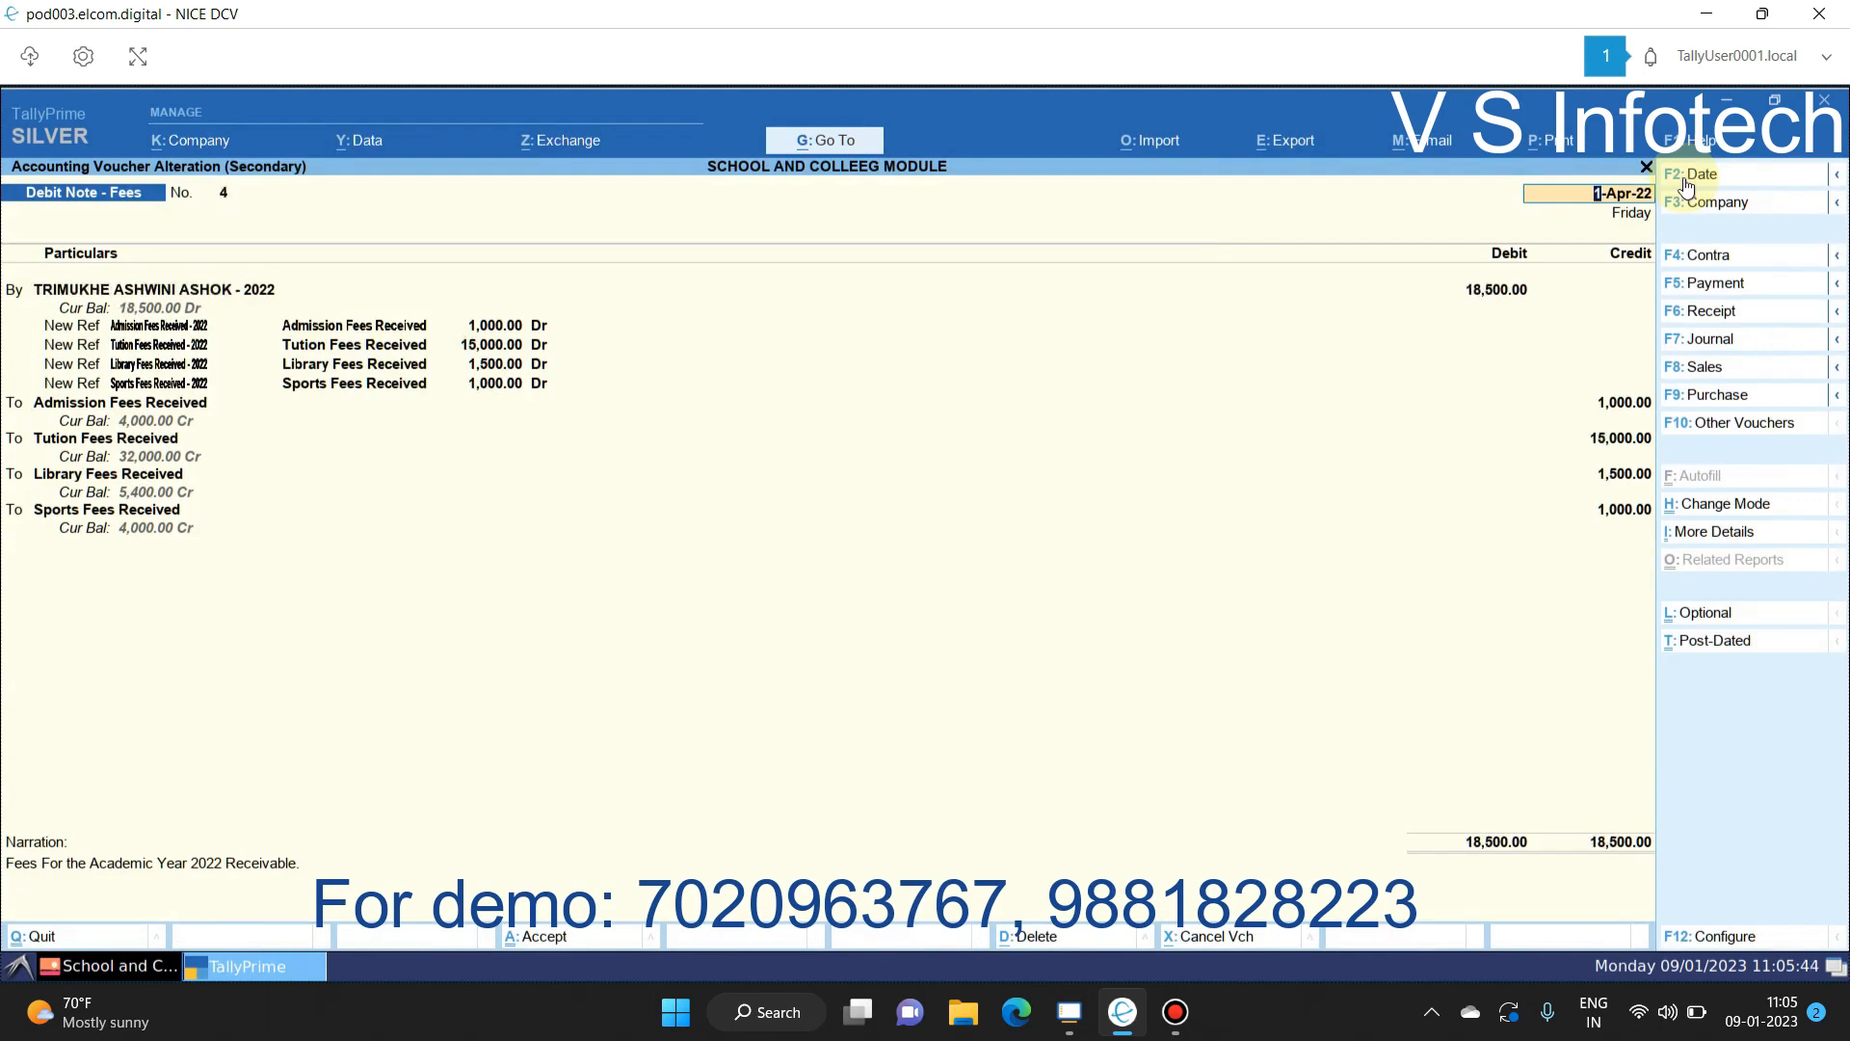
pyautogui.press('Escape')
pyautogui.press('Return')
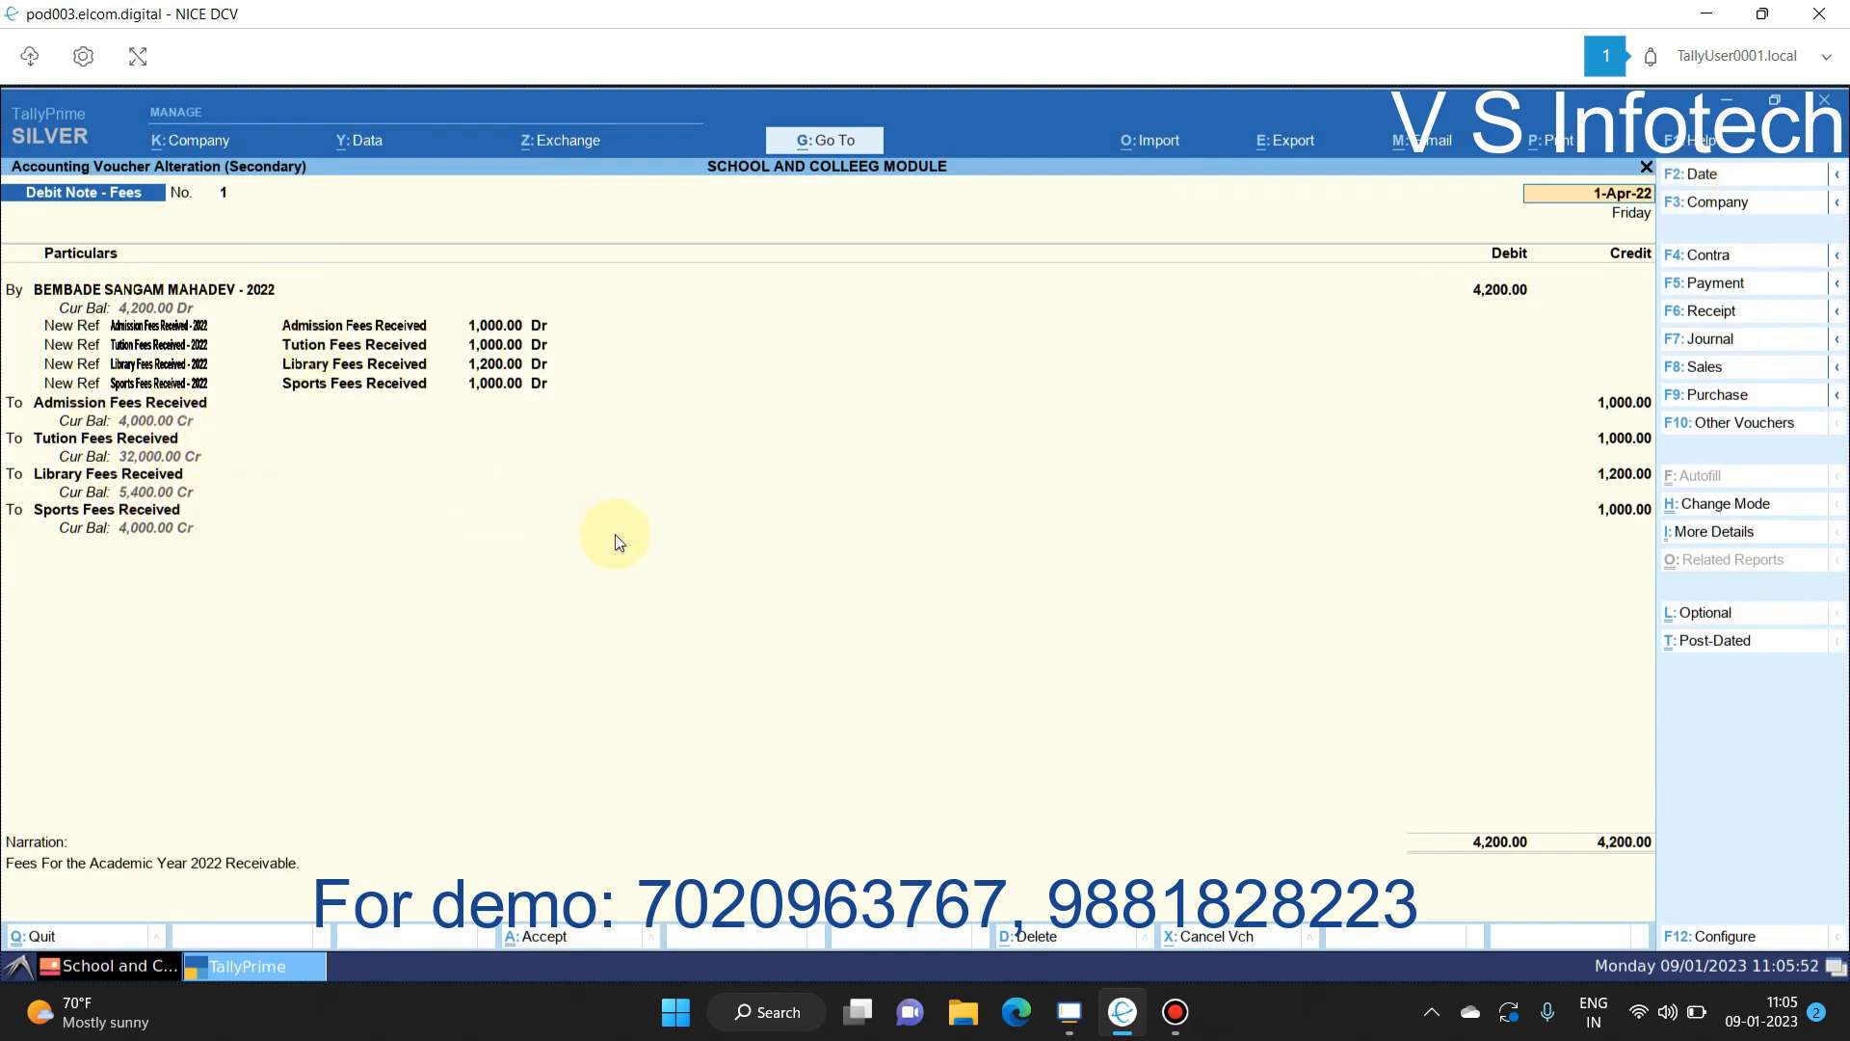
pyautogui.press('Escape')
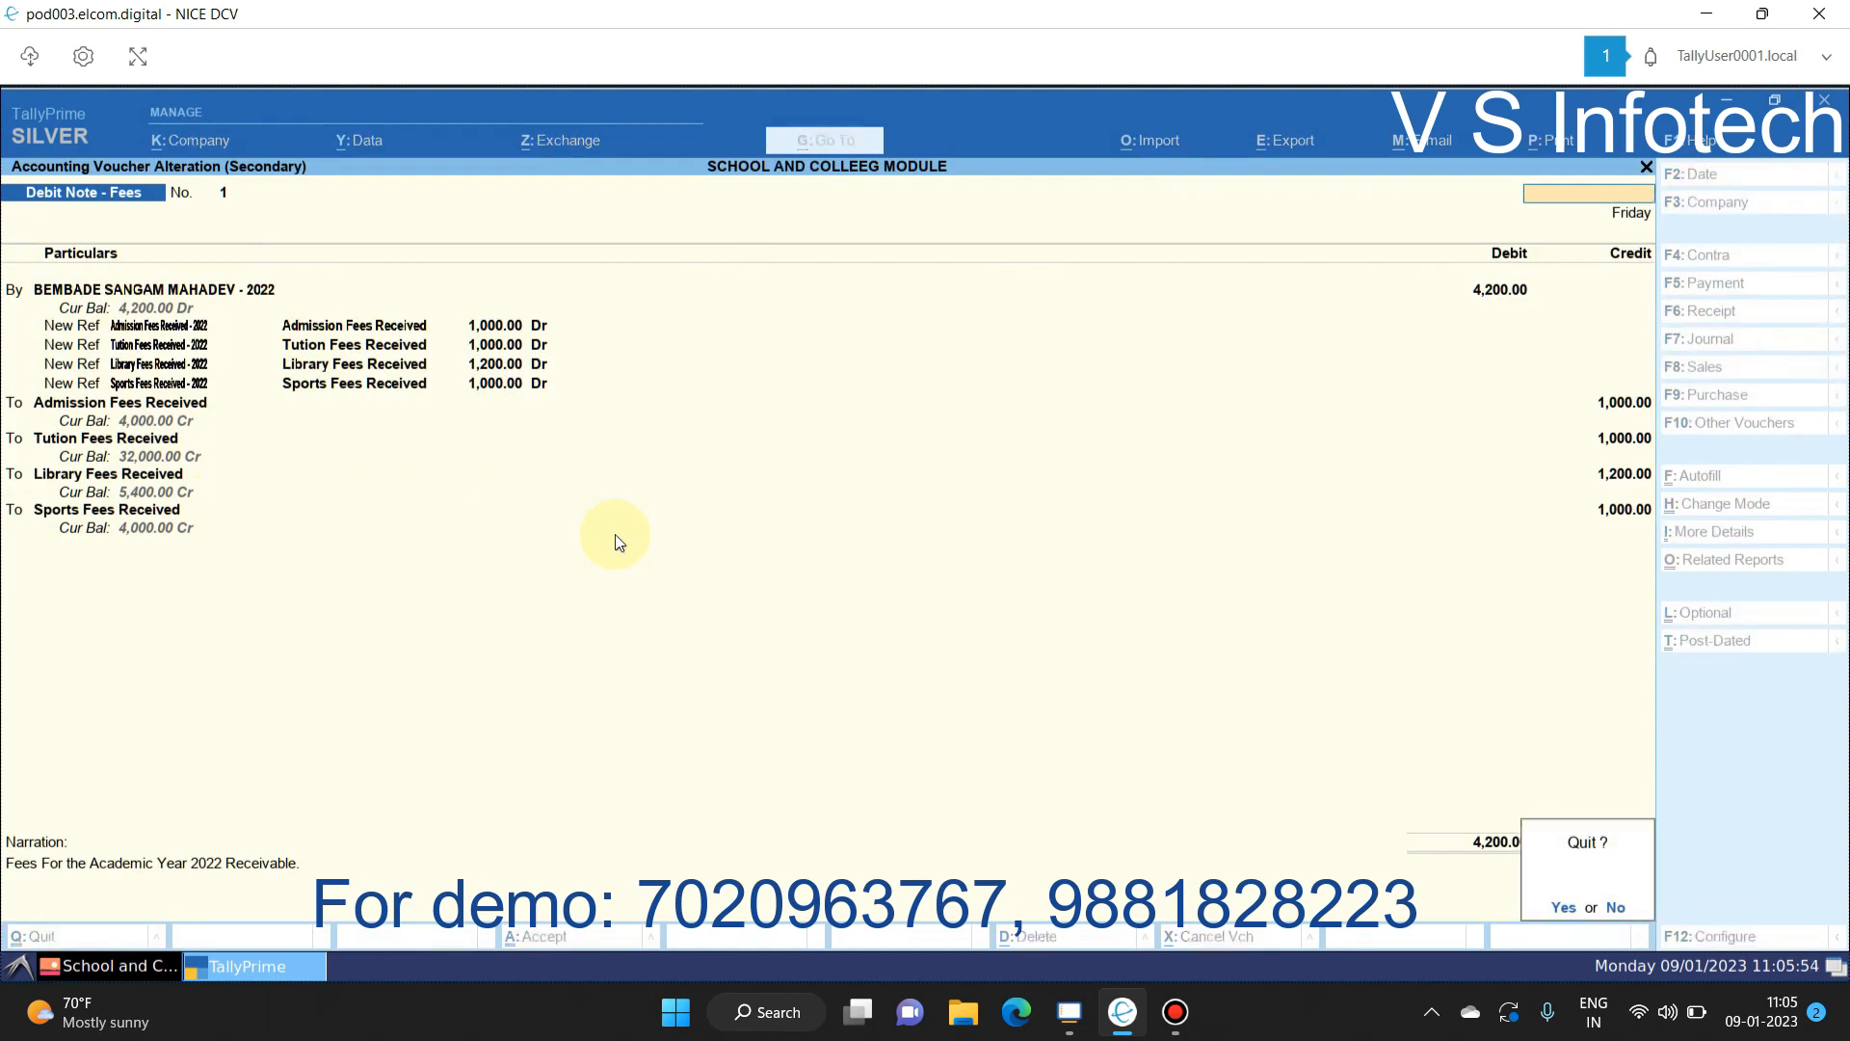
pyautogui.press('y')
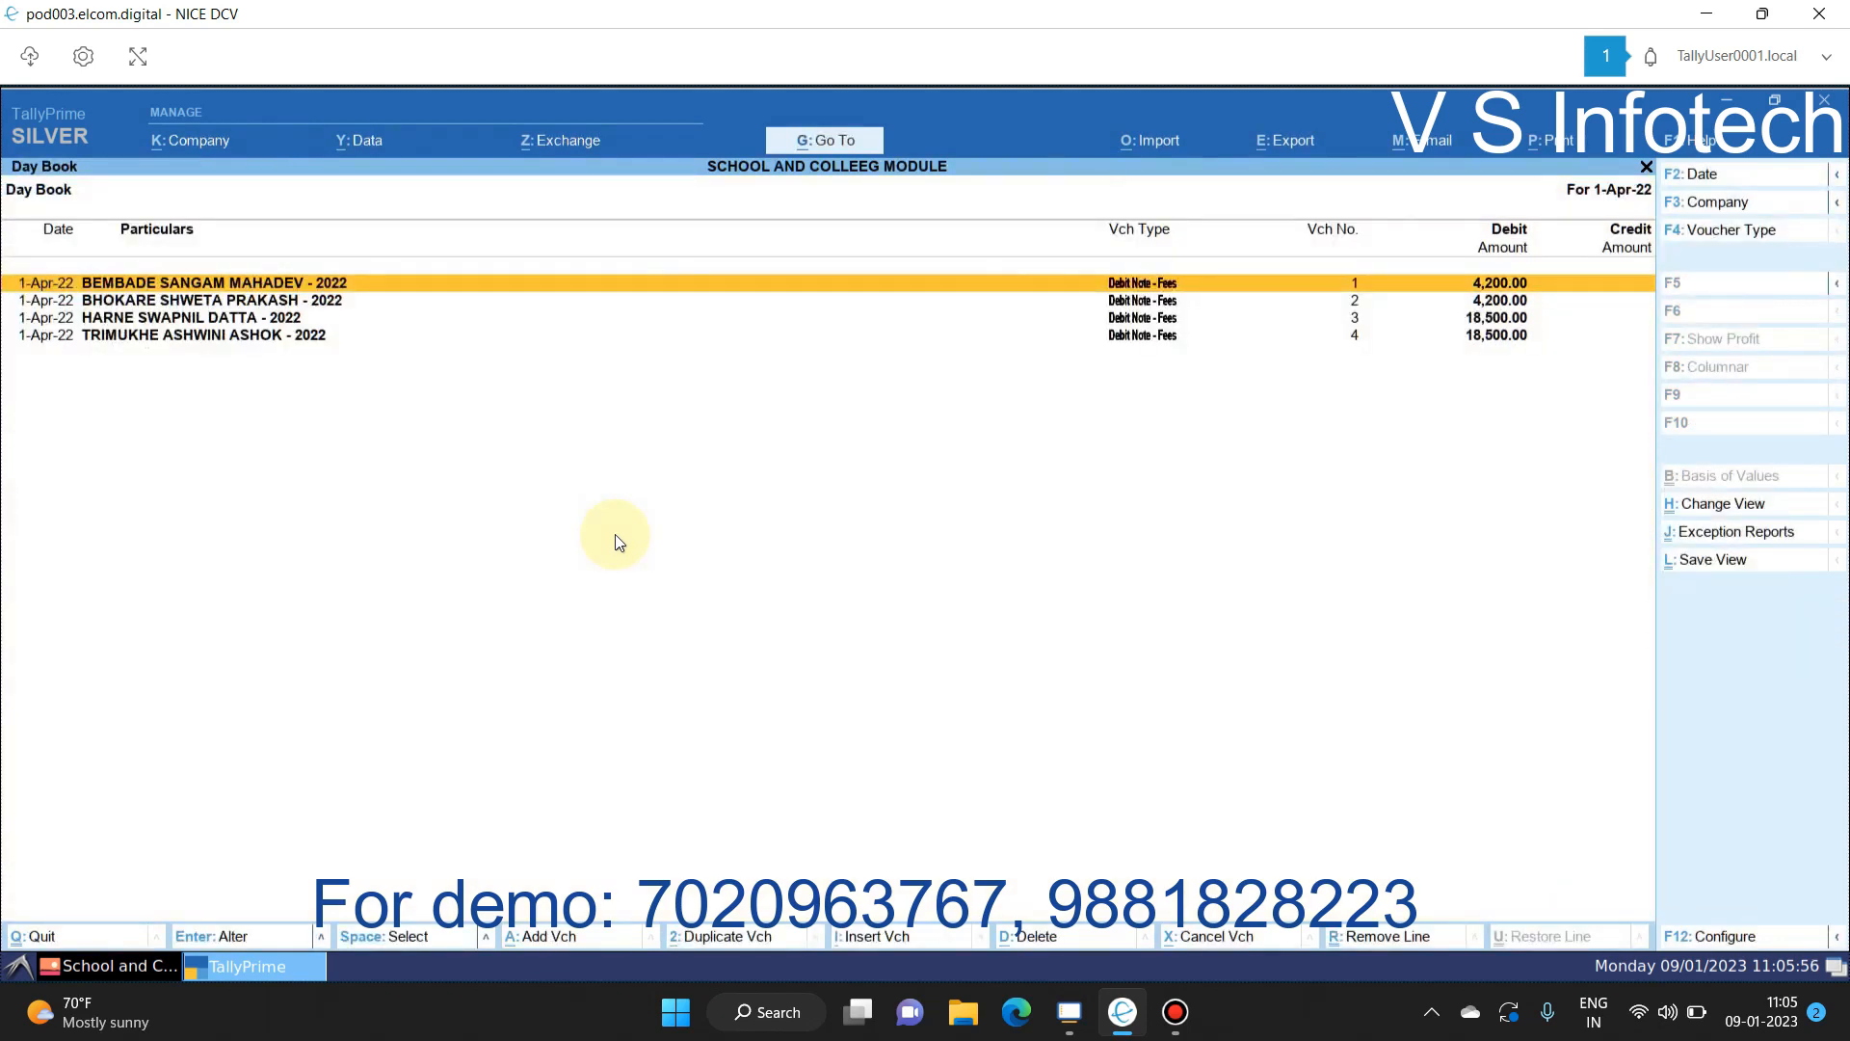
pyautogui.press('Escape')
pyautogui.press('Escape')
pyautogui.press('Escape')
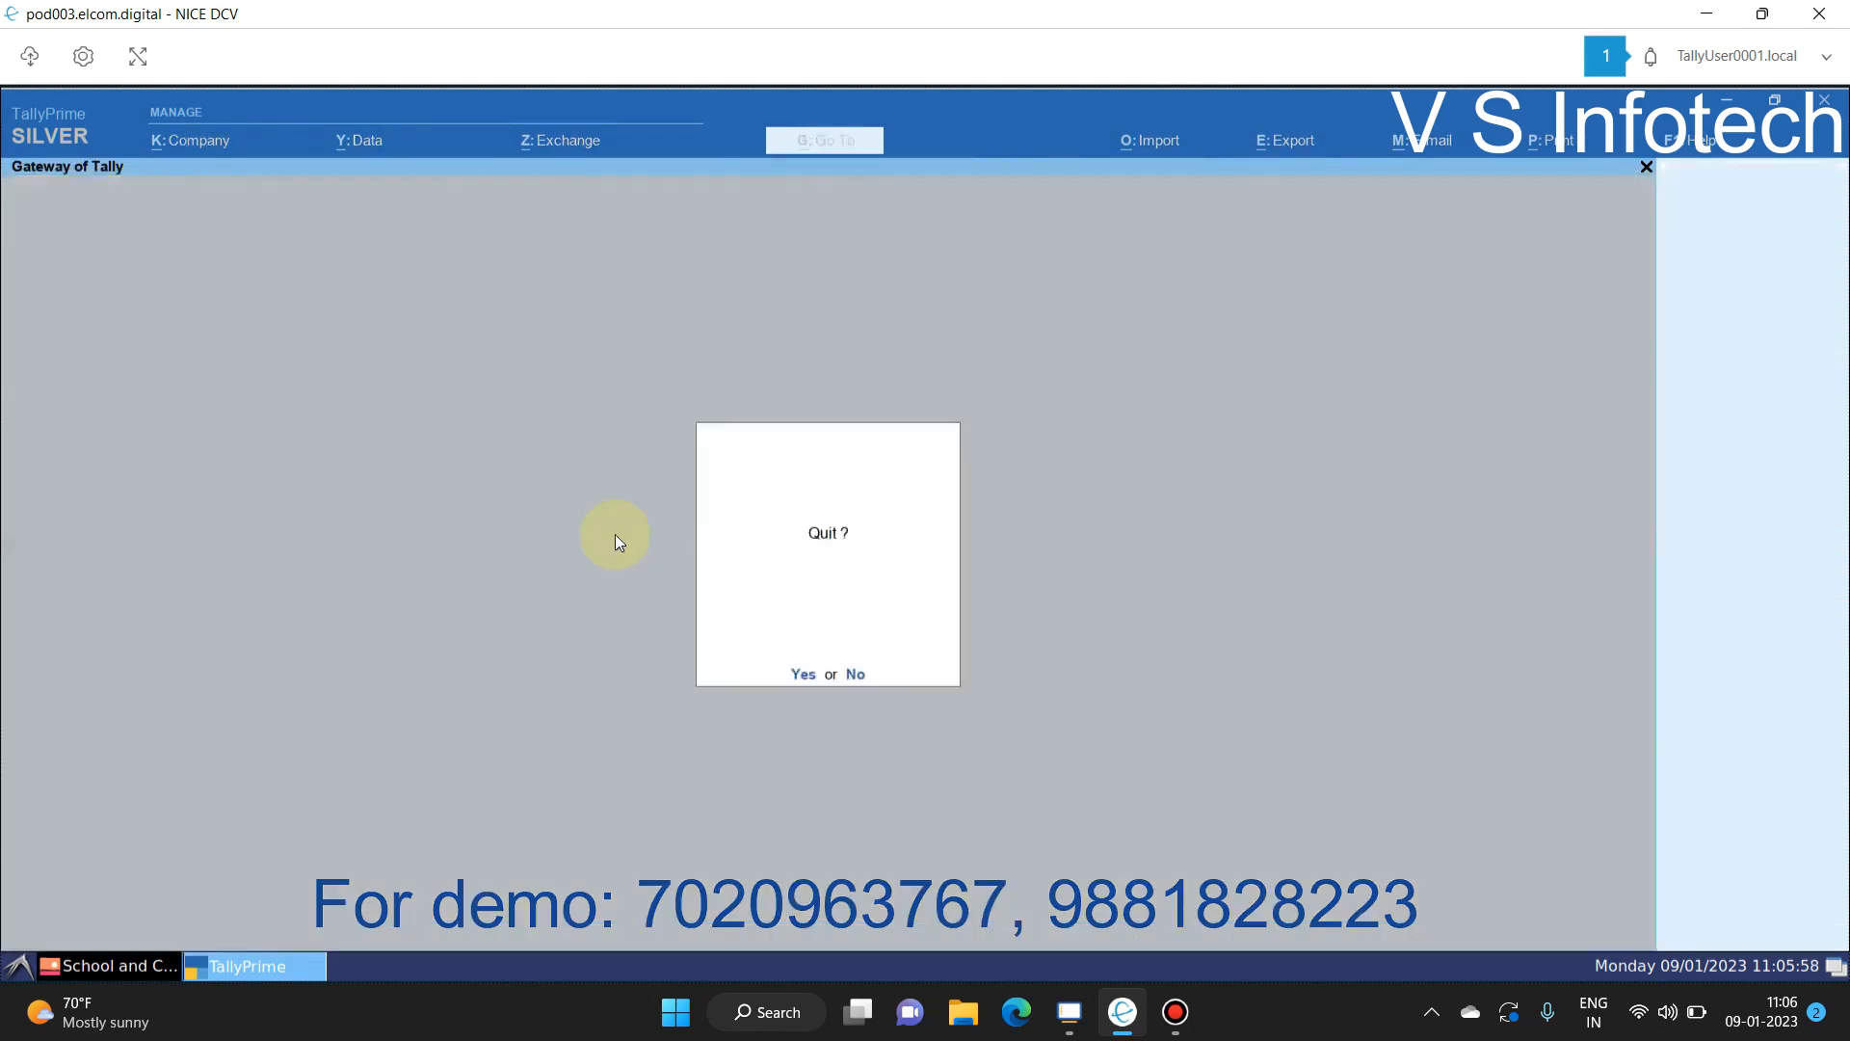
# Step: Generate 1-Apr-22 Debit Note - Fees vouchers for the two 12th Commerce students
pyautogui.press('Escape')
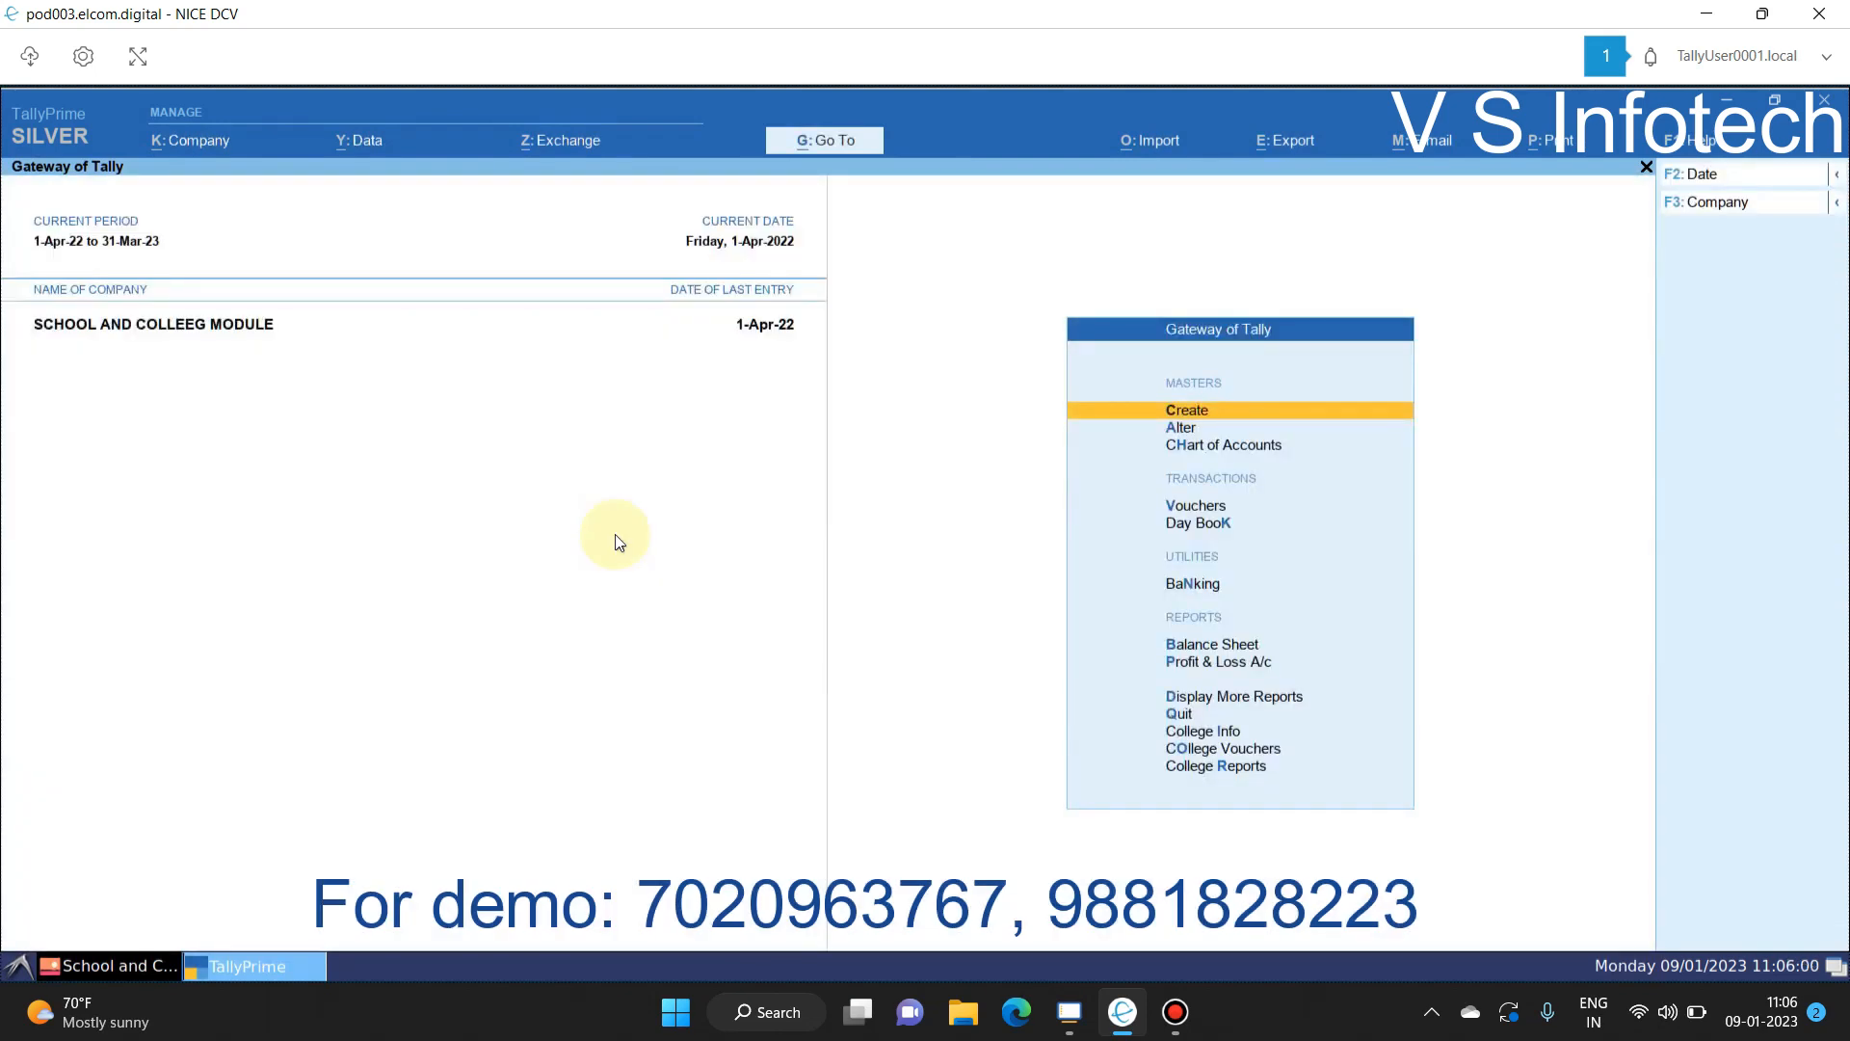
pyautogui.press('Up')
pyautogui.press('Up')
pyautogui.press('Return')
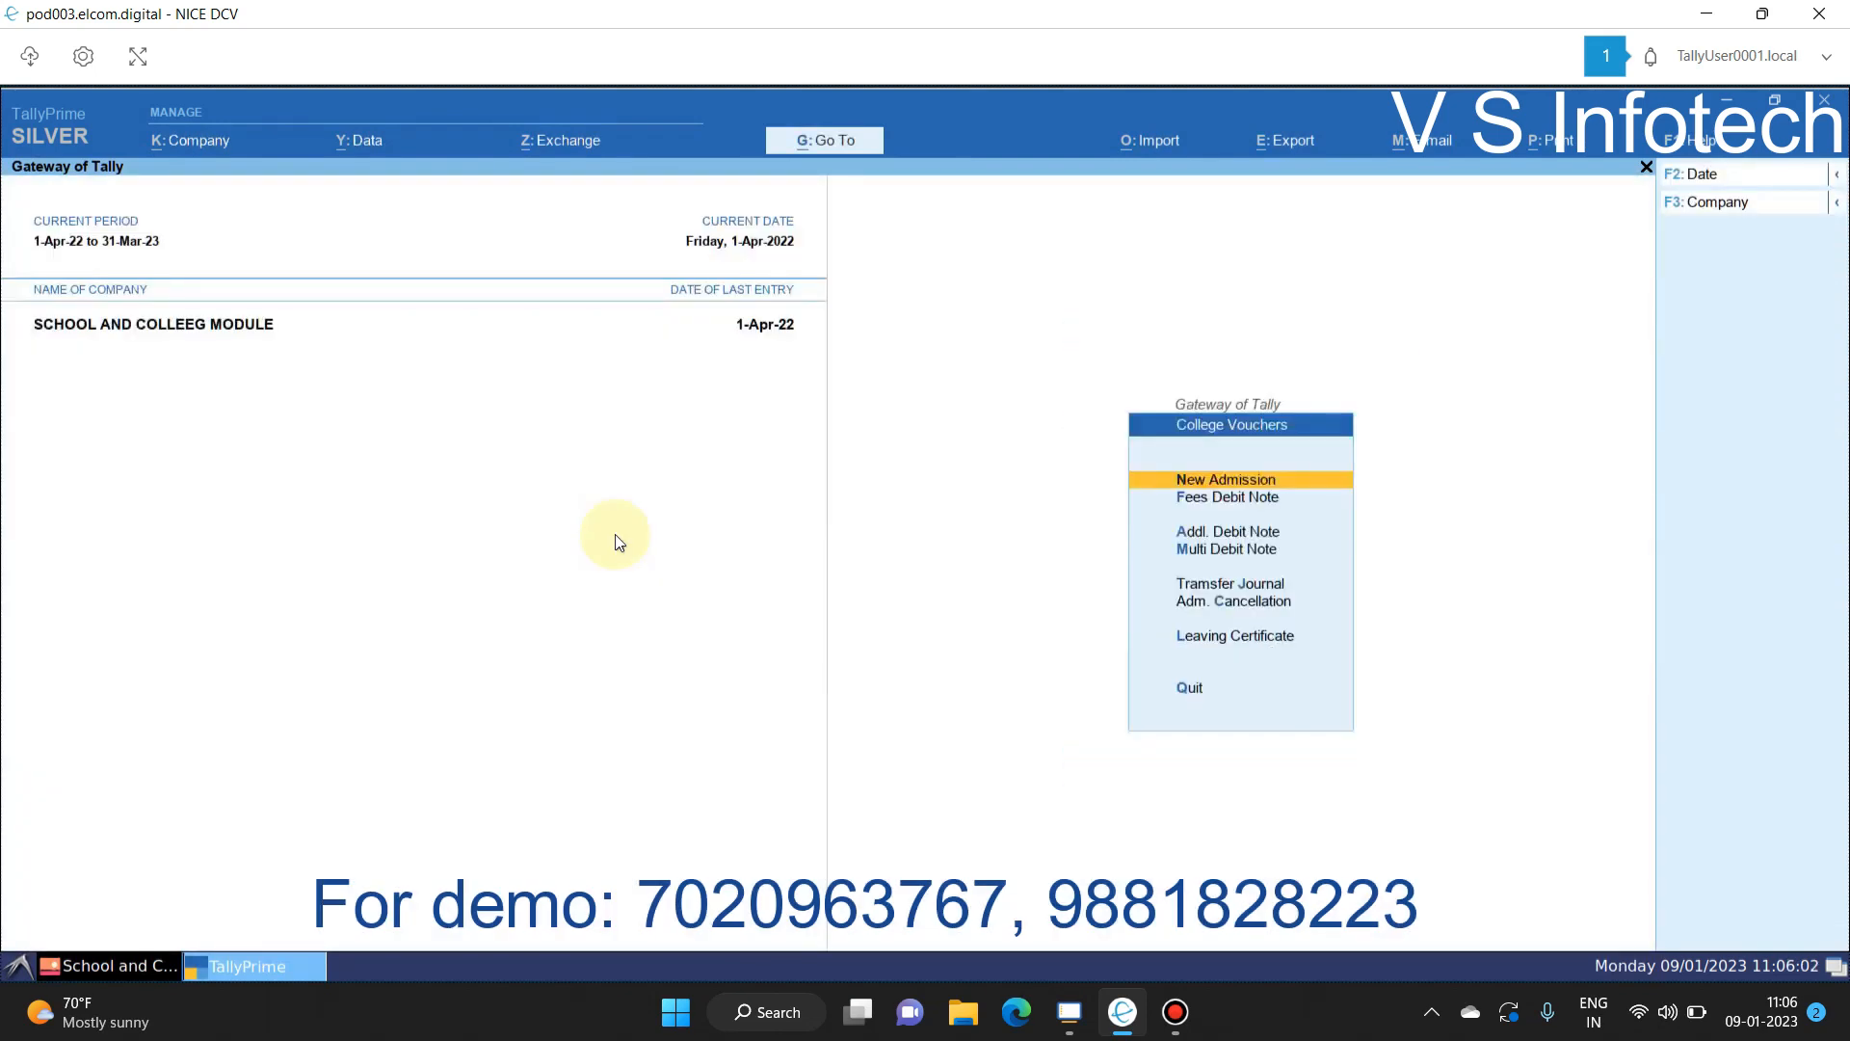
pyautogui.press('Down')
pyautogui.press('Return')
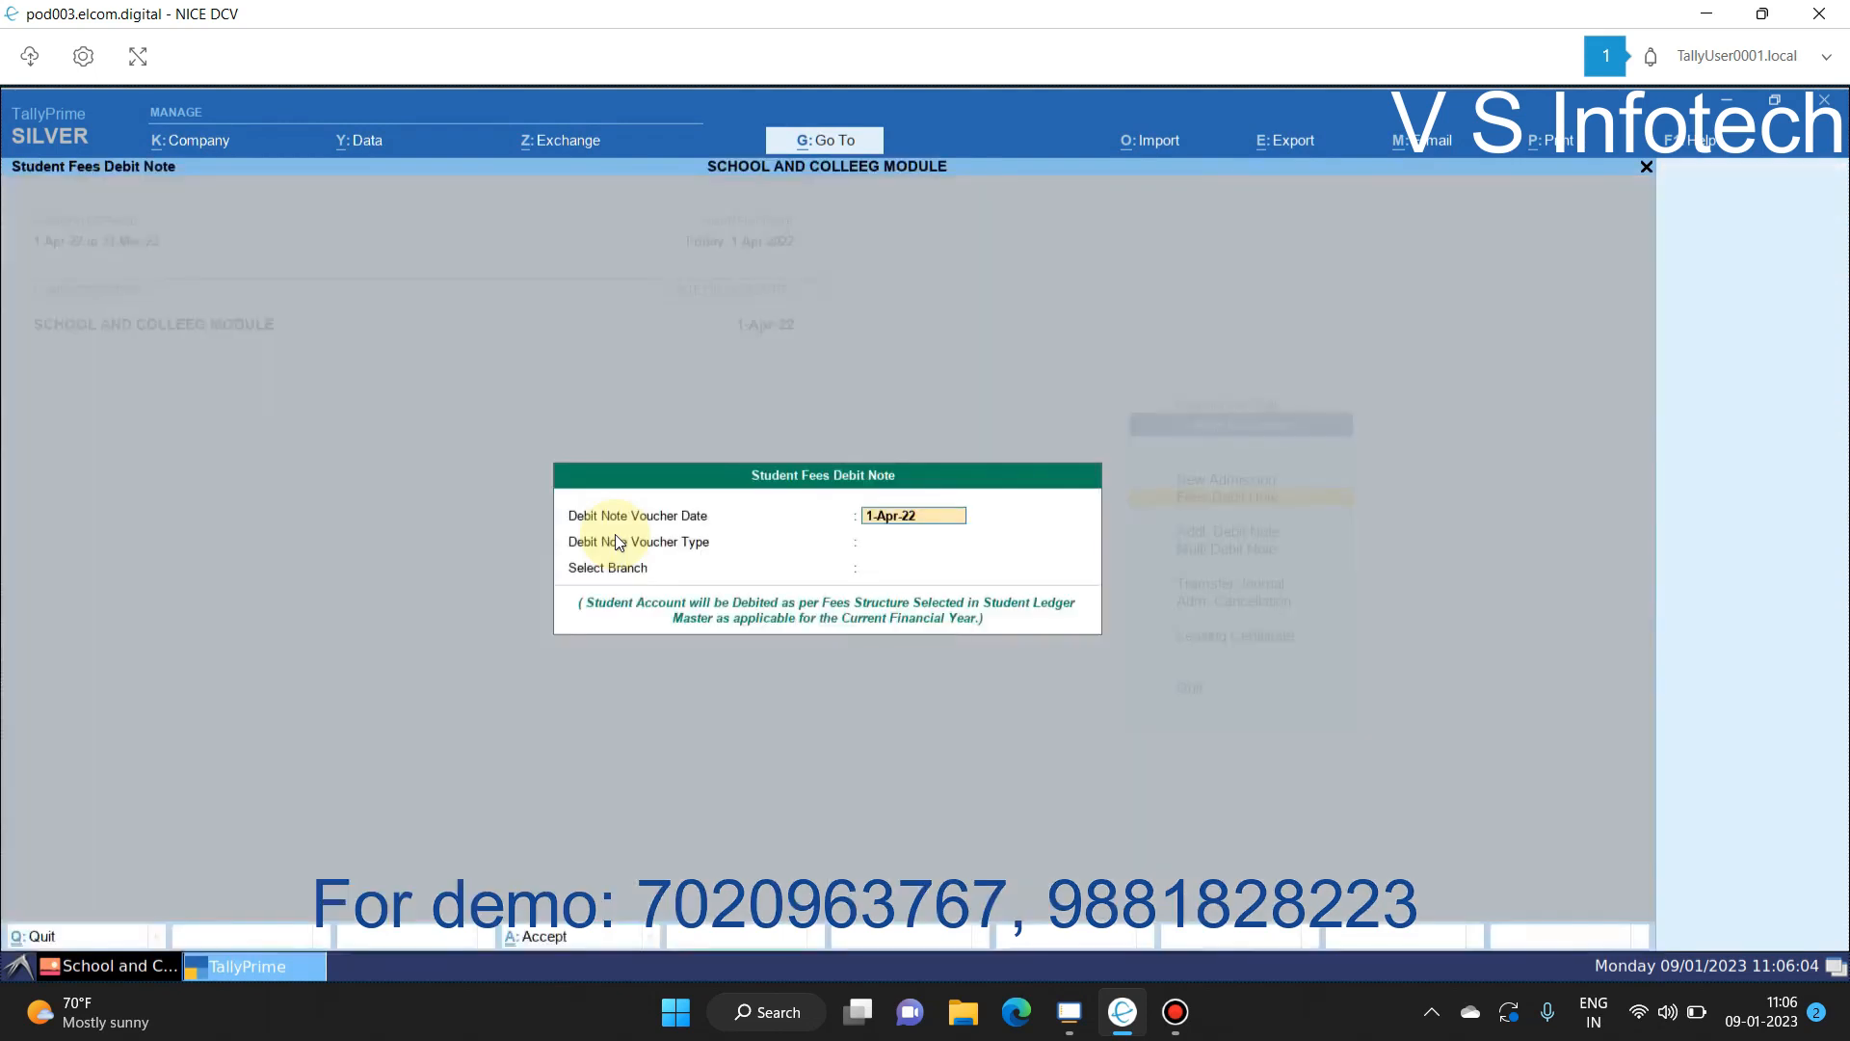
pyautogui.press('Return')
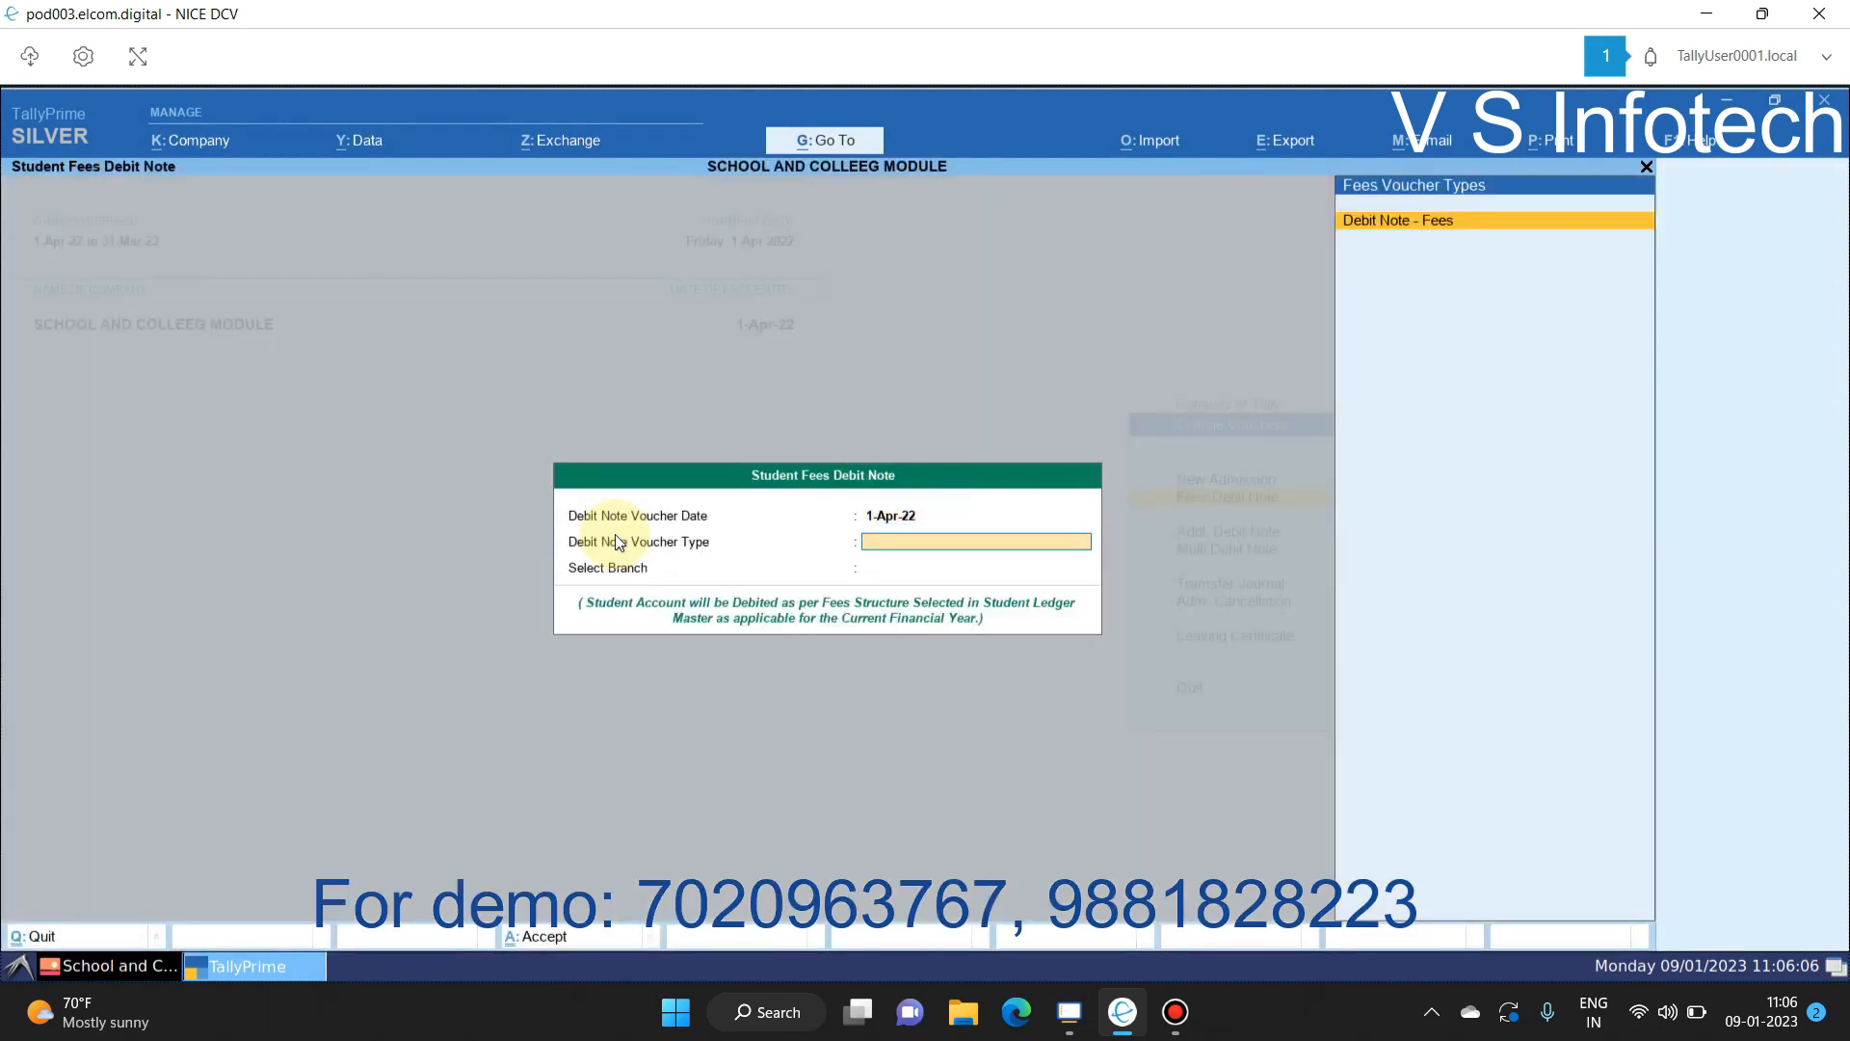
pyautogui.press('Return')
pyautogui.press('Down')
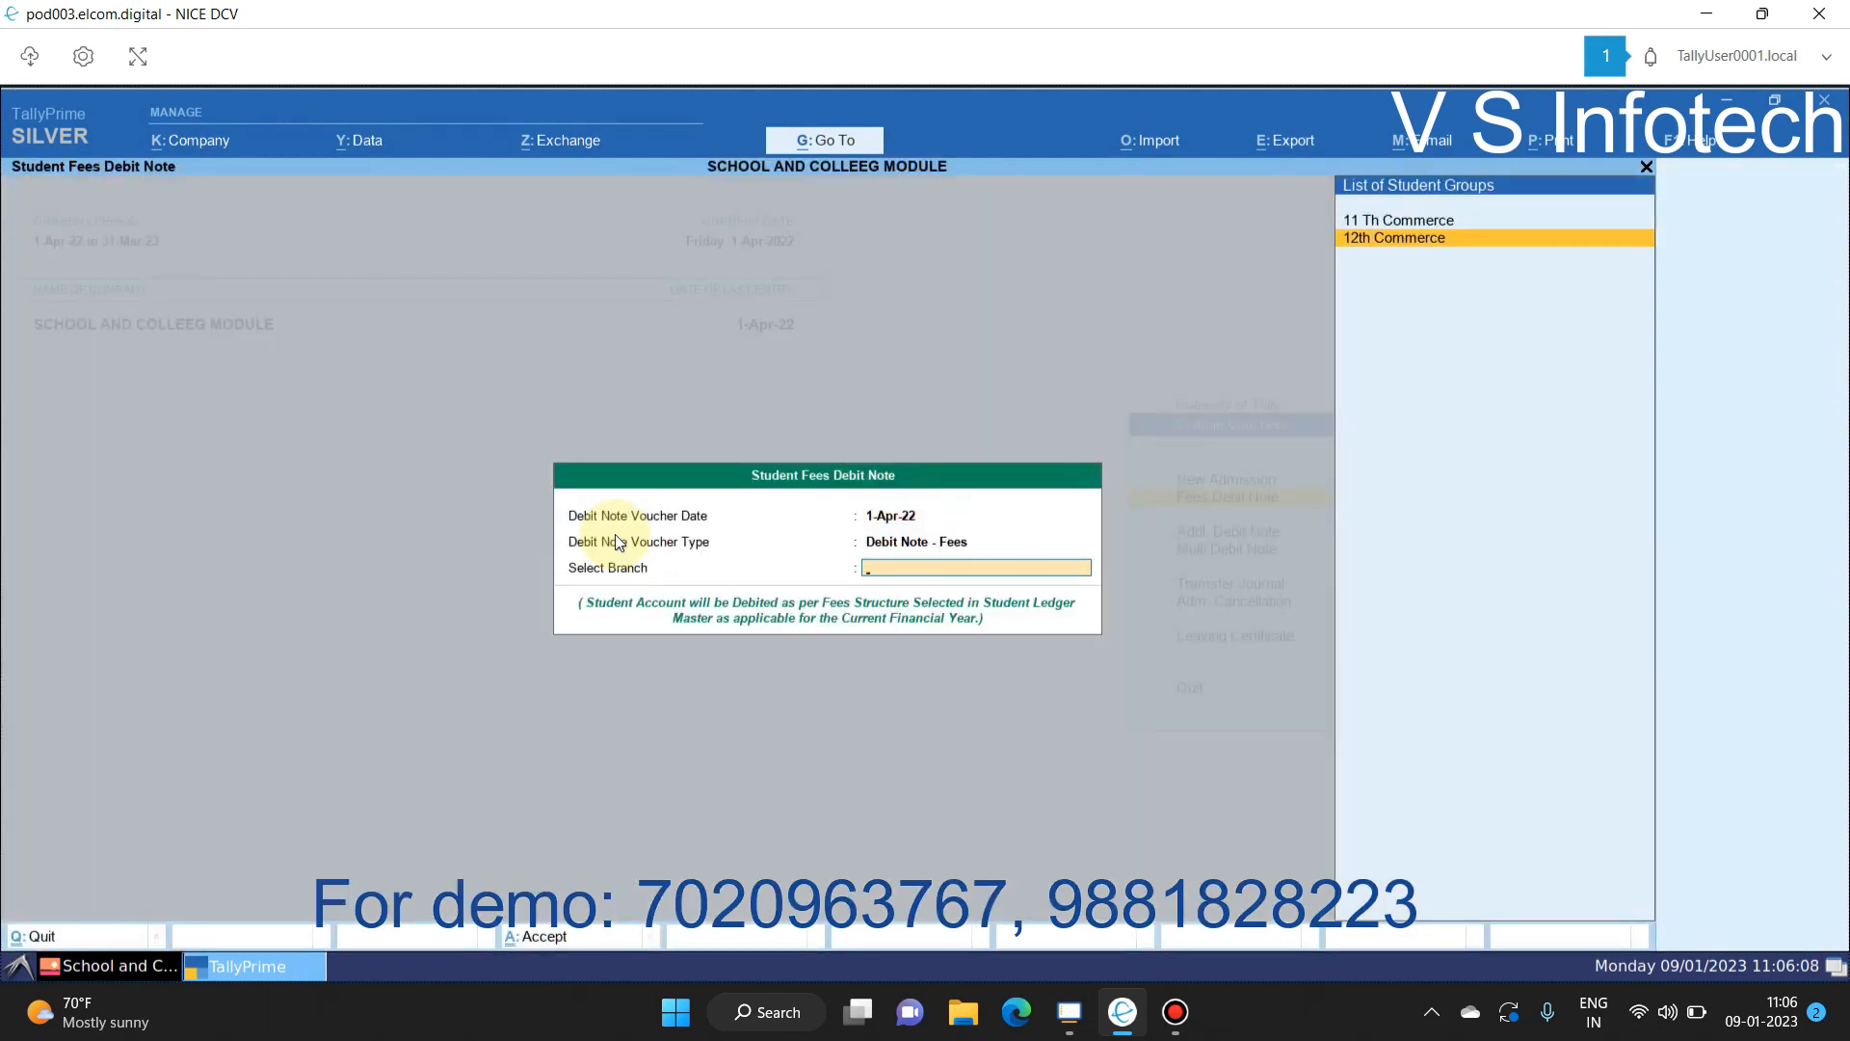
pyautogui.press('Return')
pyautogui.press('Return')
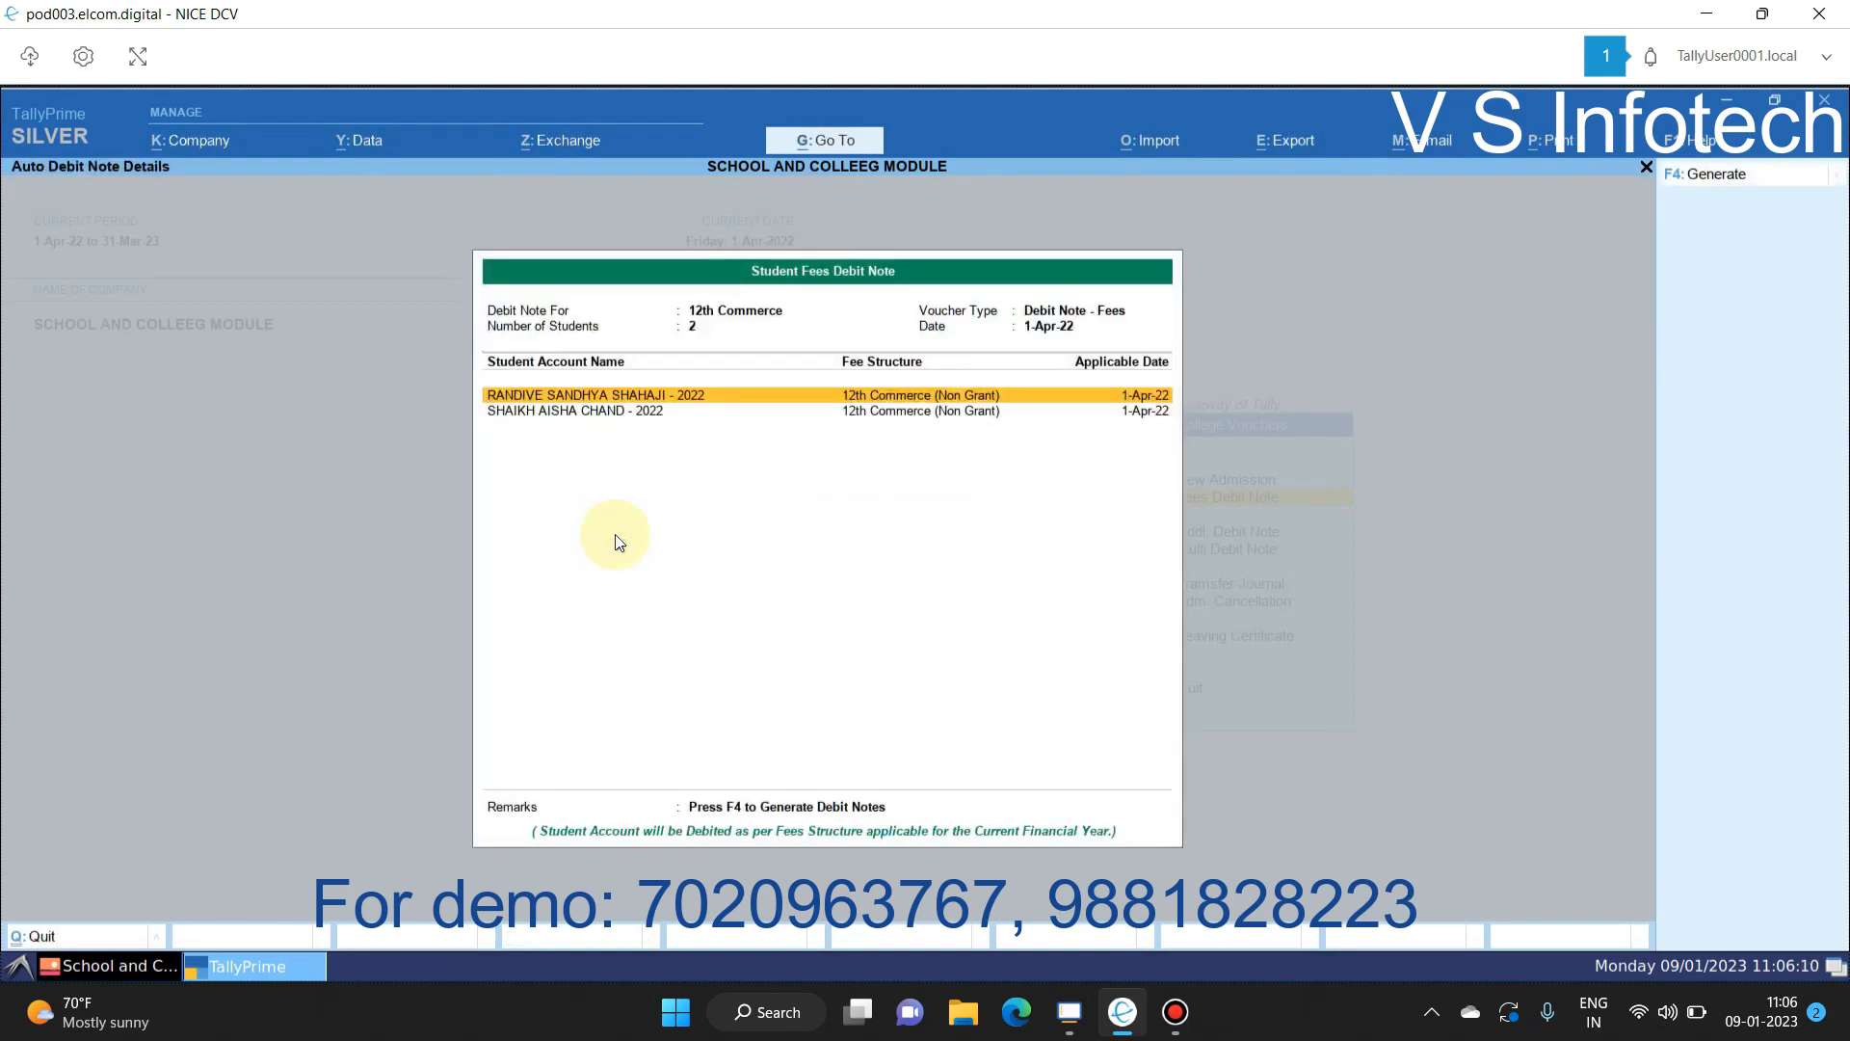
pyautogui.click(1687, 175)
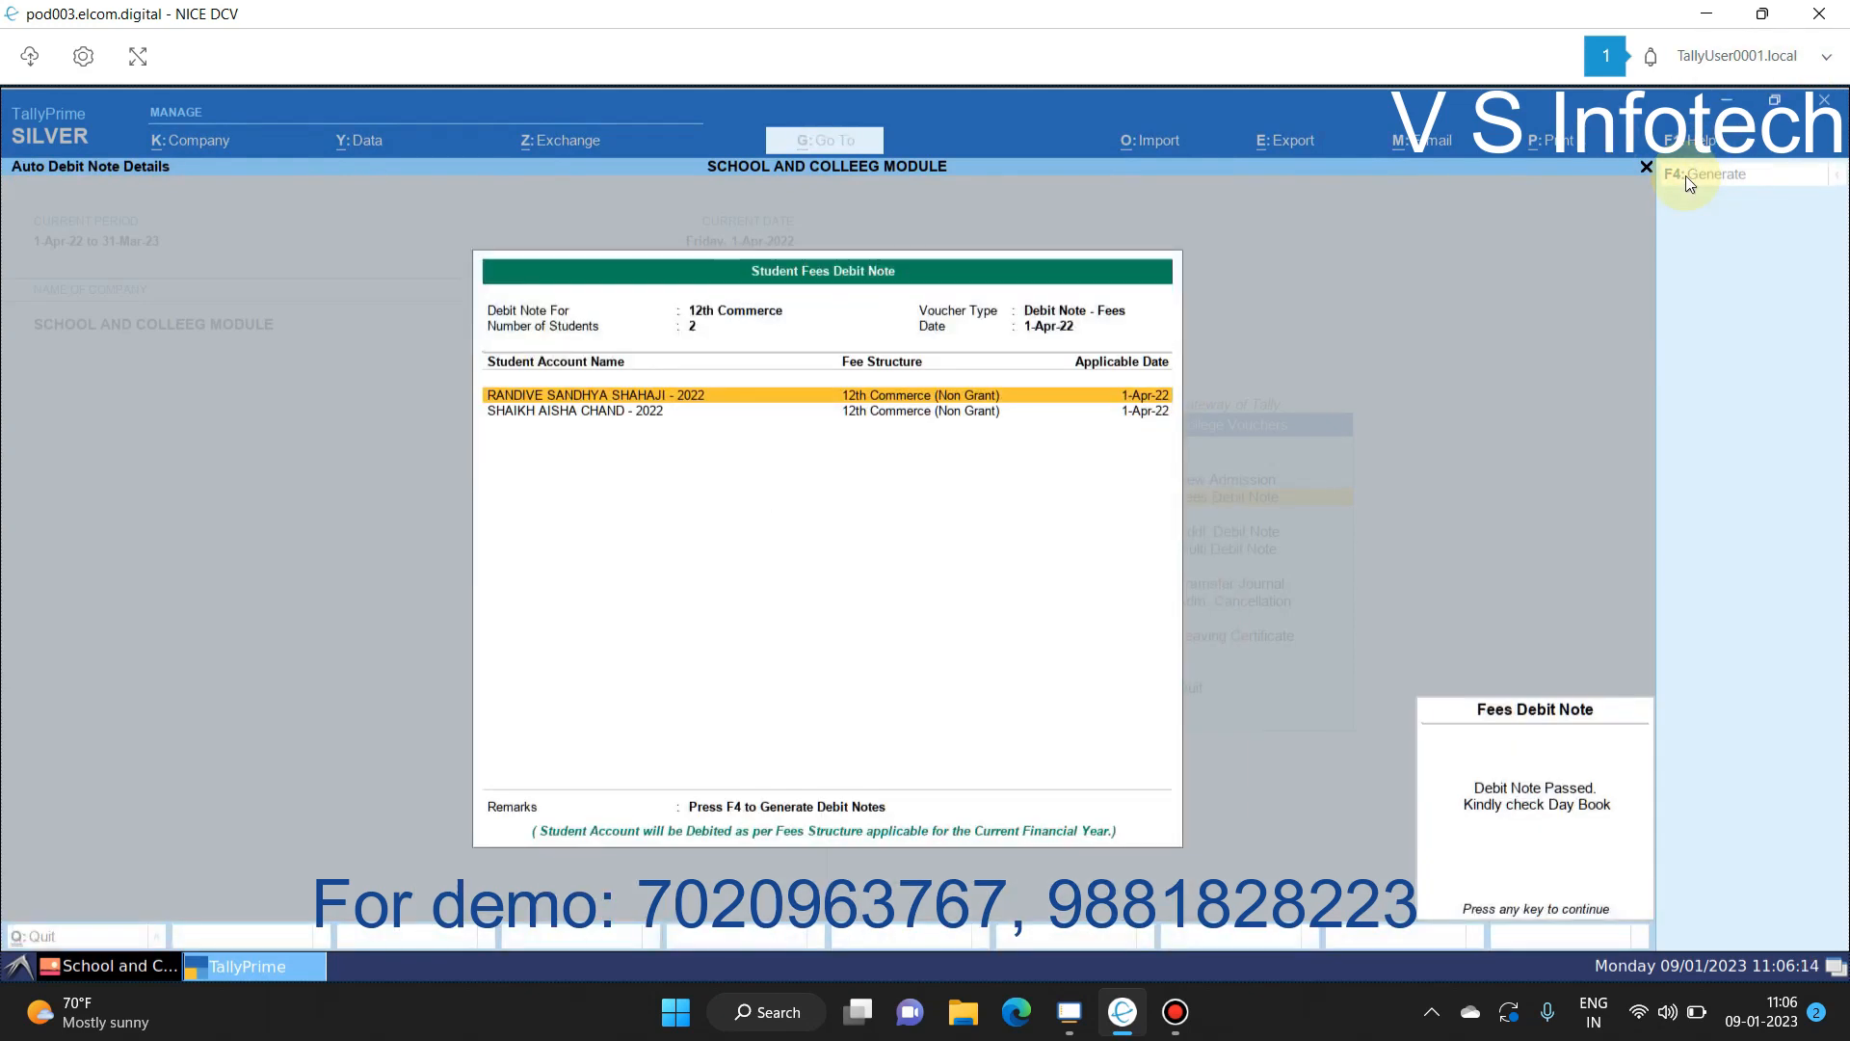
pyautogui.press('Escape')
pyautogui.press('Escape')
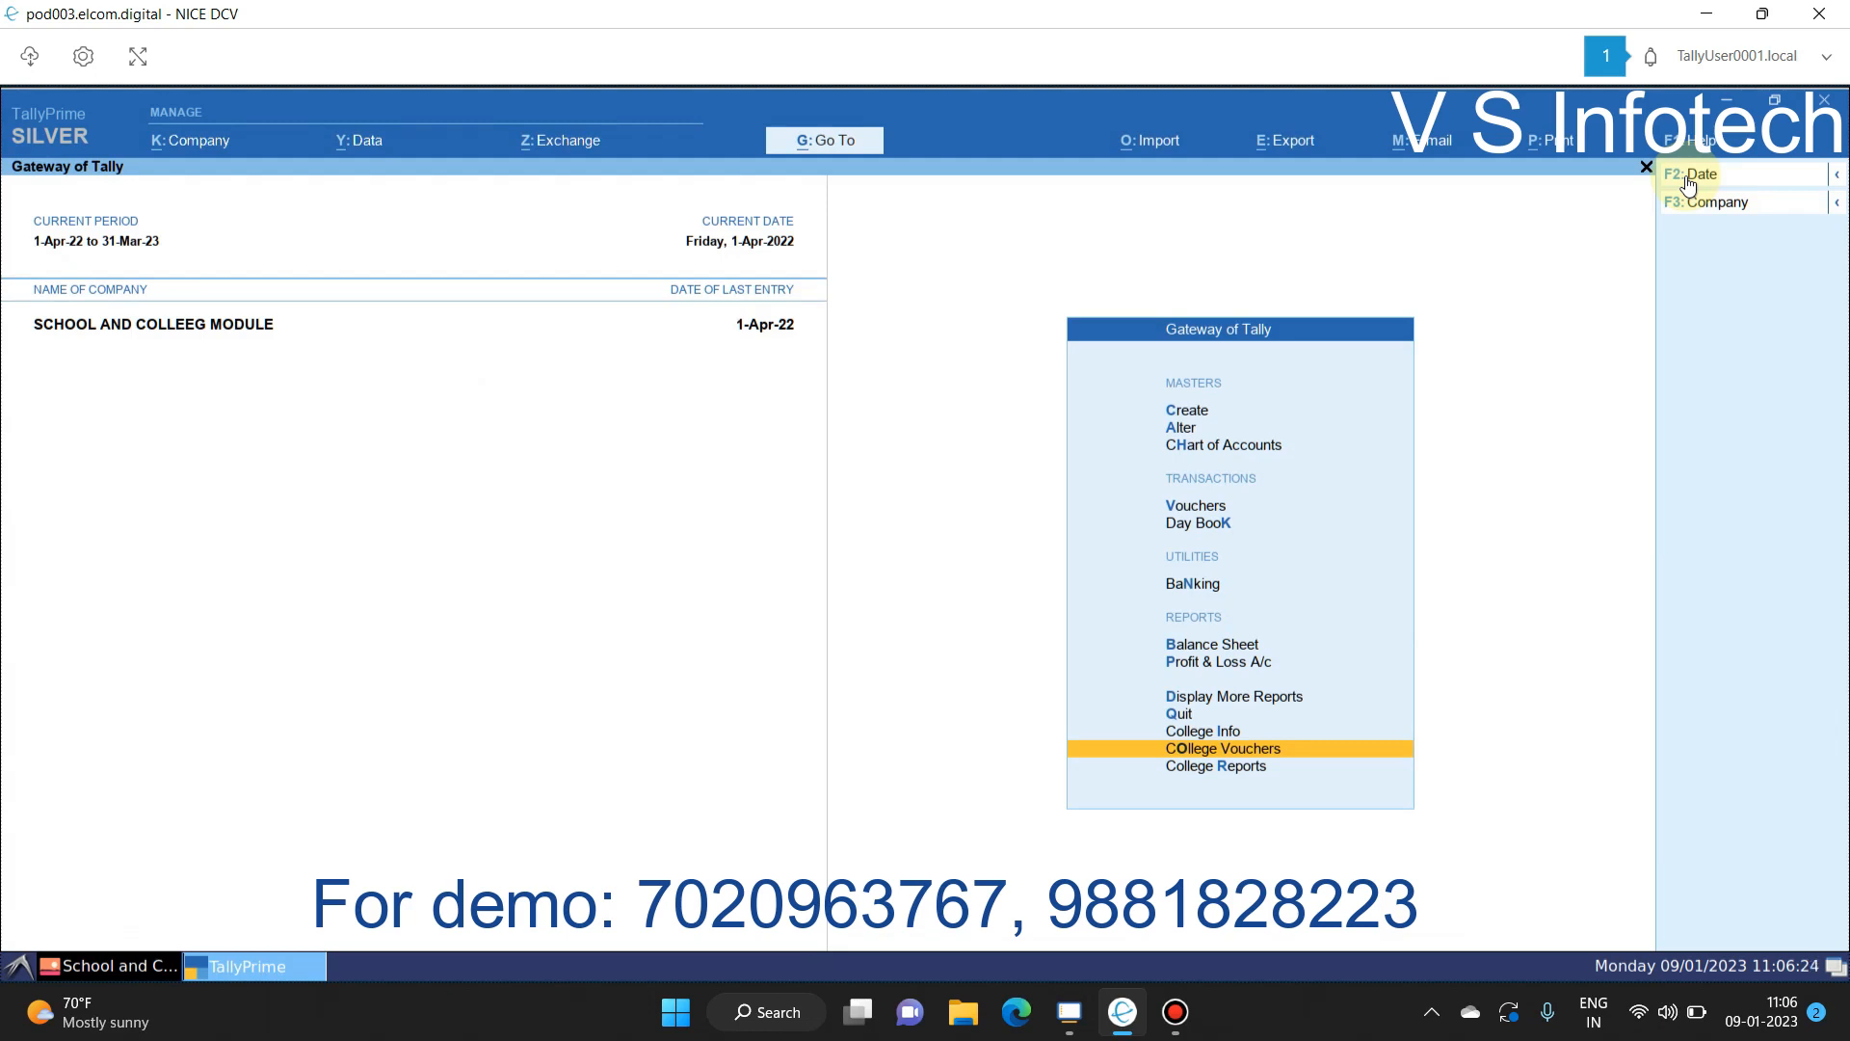
# Step: Page through the six fee debit notes in the Day Book without changes
pyautogui.press('d')
pyautogui.press('d')
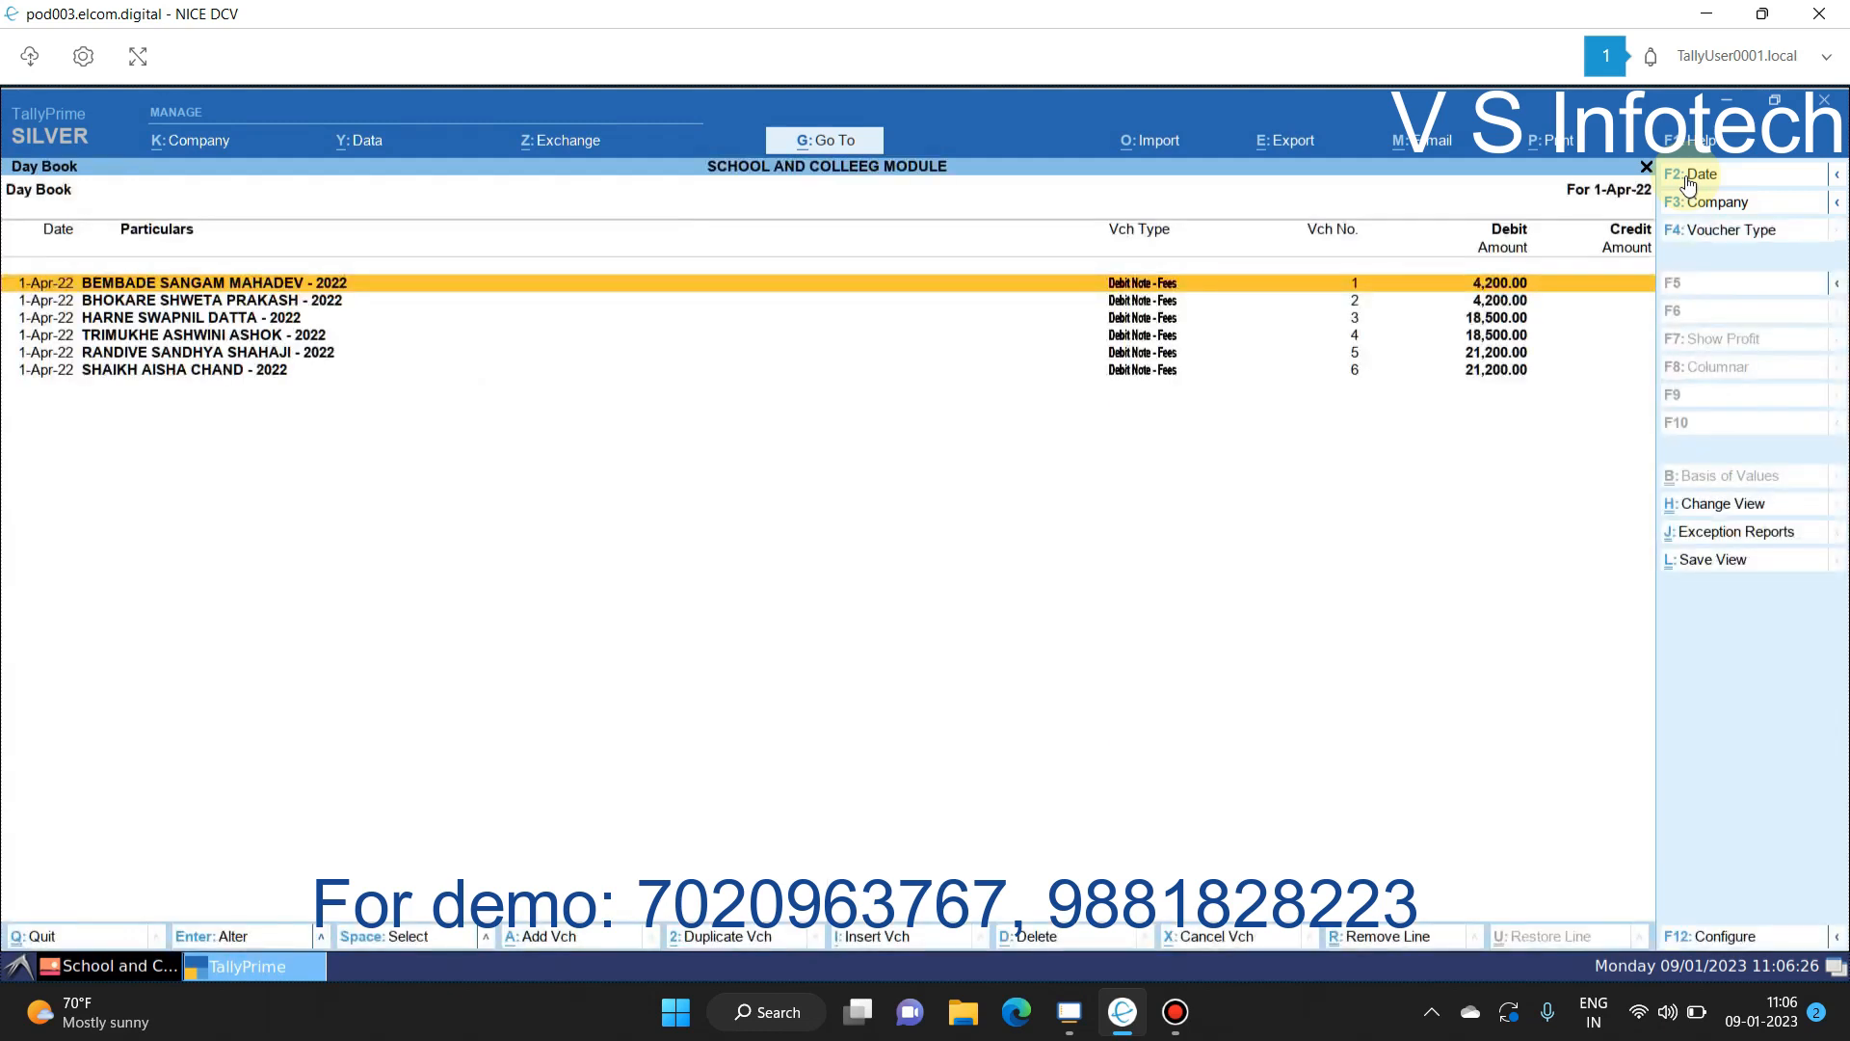
pyautogui.press('Return')
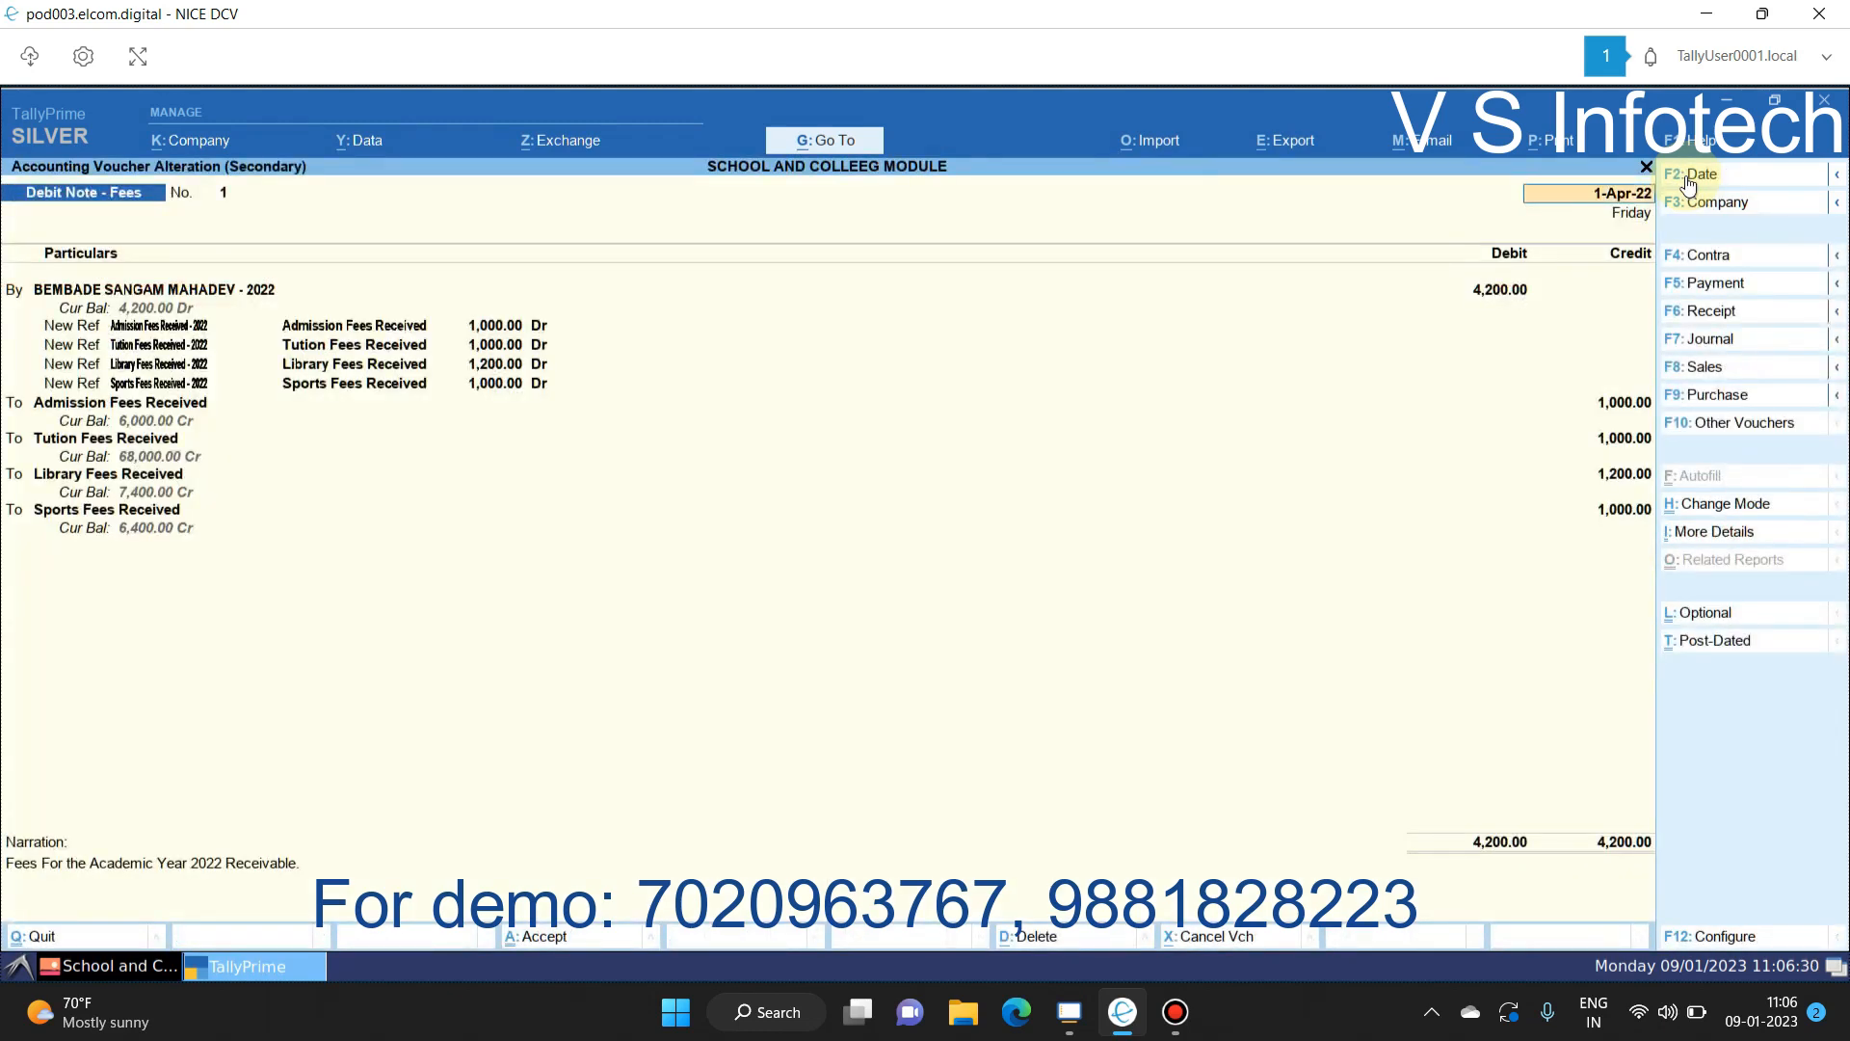
pyautogui.press('pagedown')
pyautogui.press('pagedown')
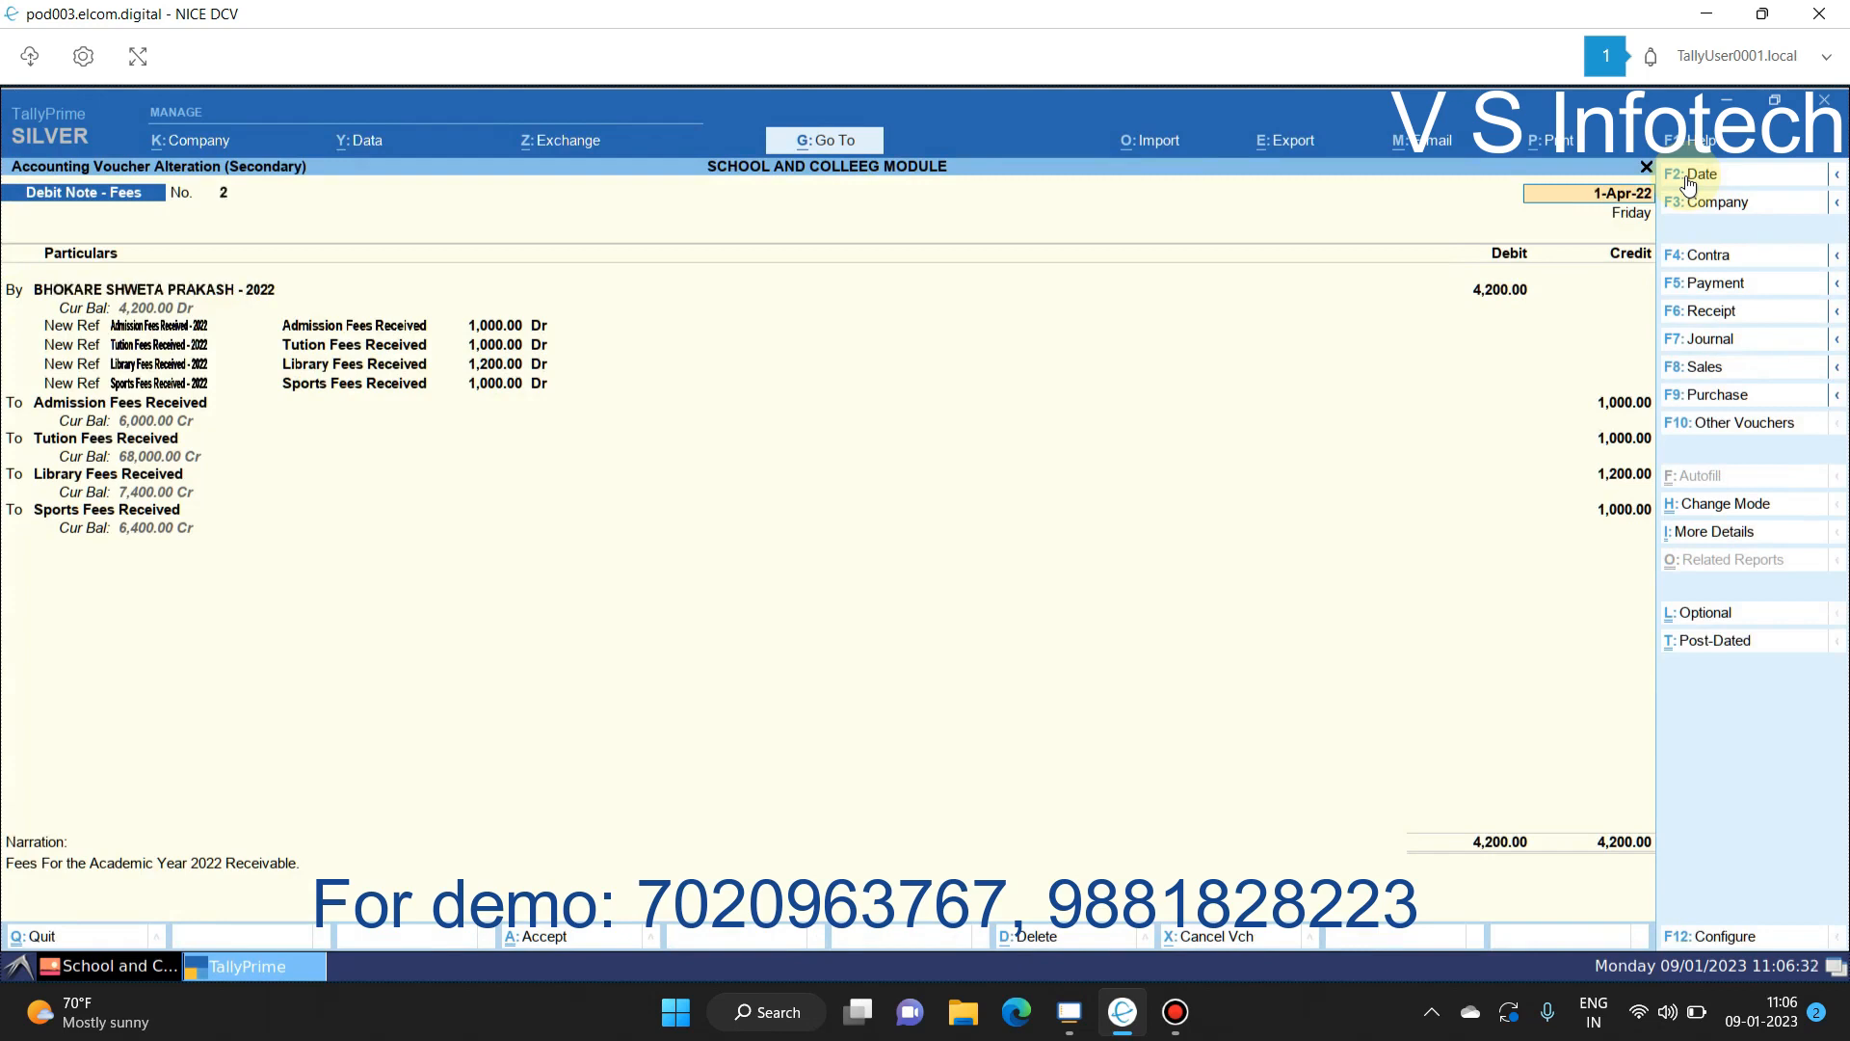
pyautogui.press('pagedown')
pyautogui.press('pagedown')
pyautogui.press('pagedown')
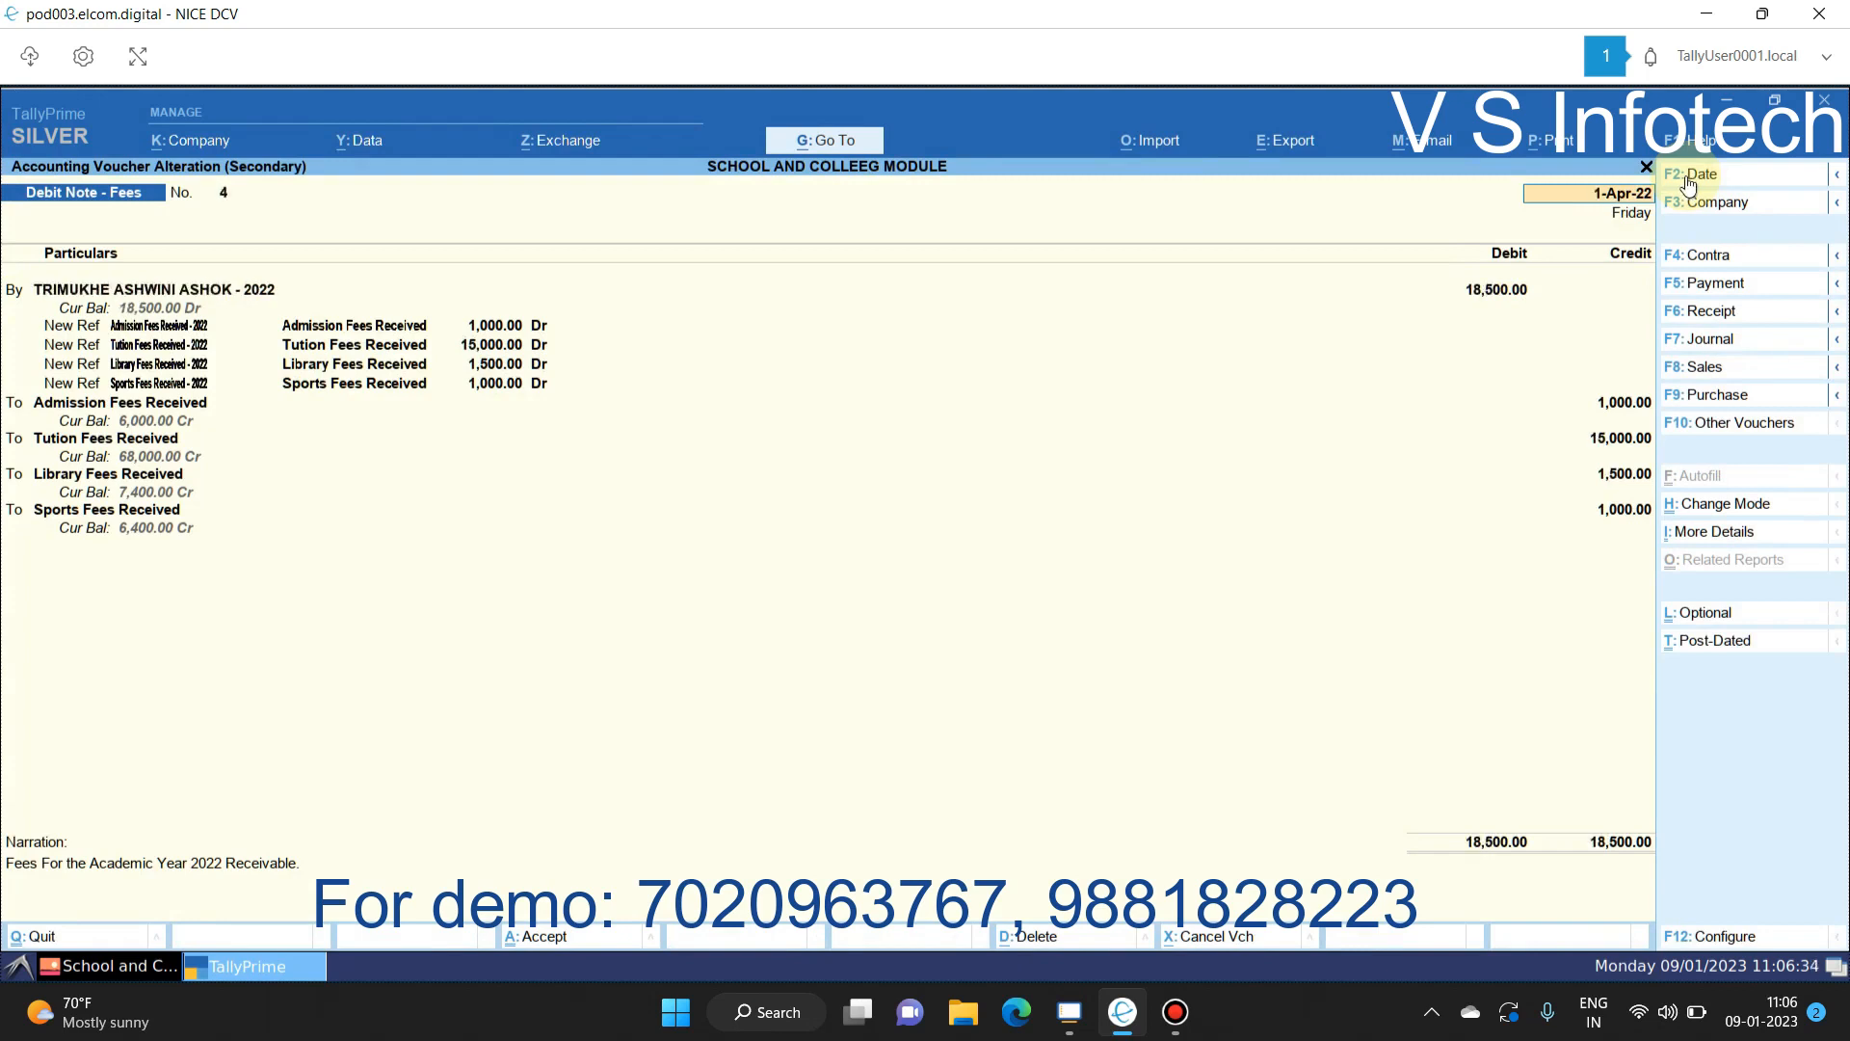
pyautogui.press('Escape')
pyautogui.press('Return')
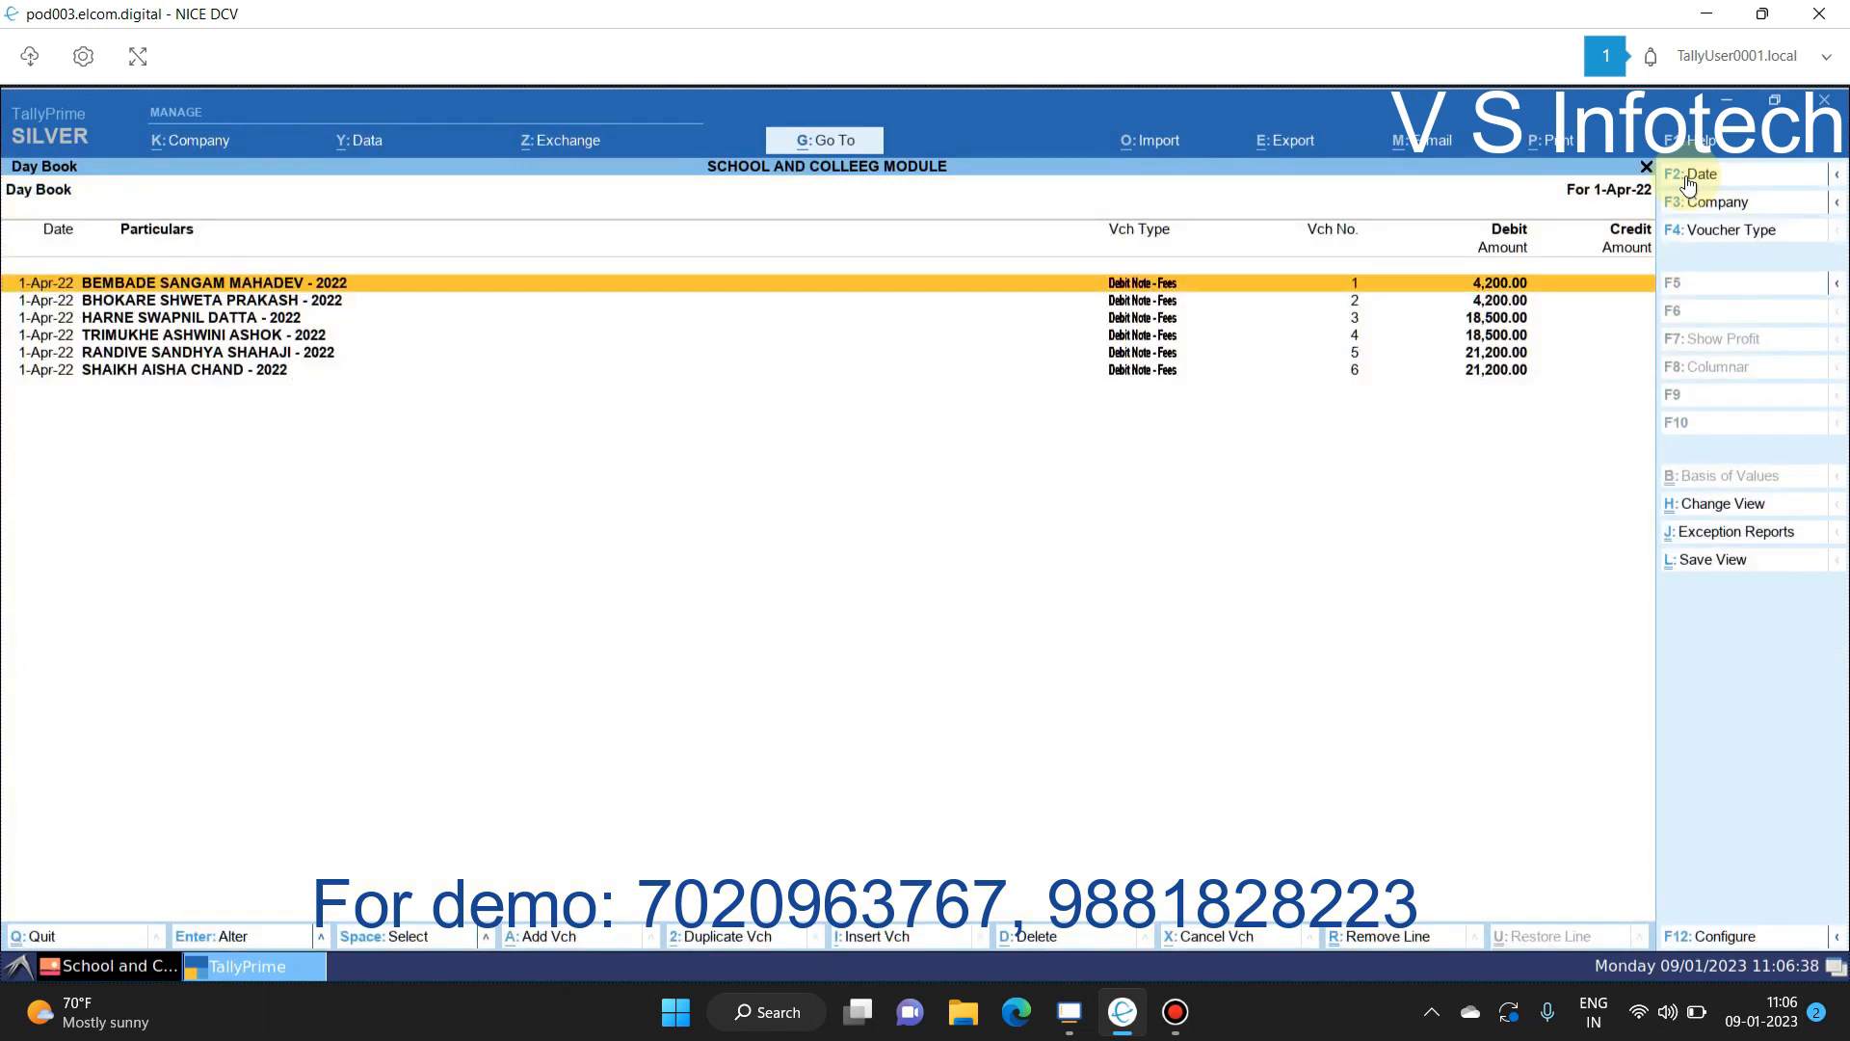
pyautogui.press('Escape')
pyautogui.press('Escape')
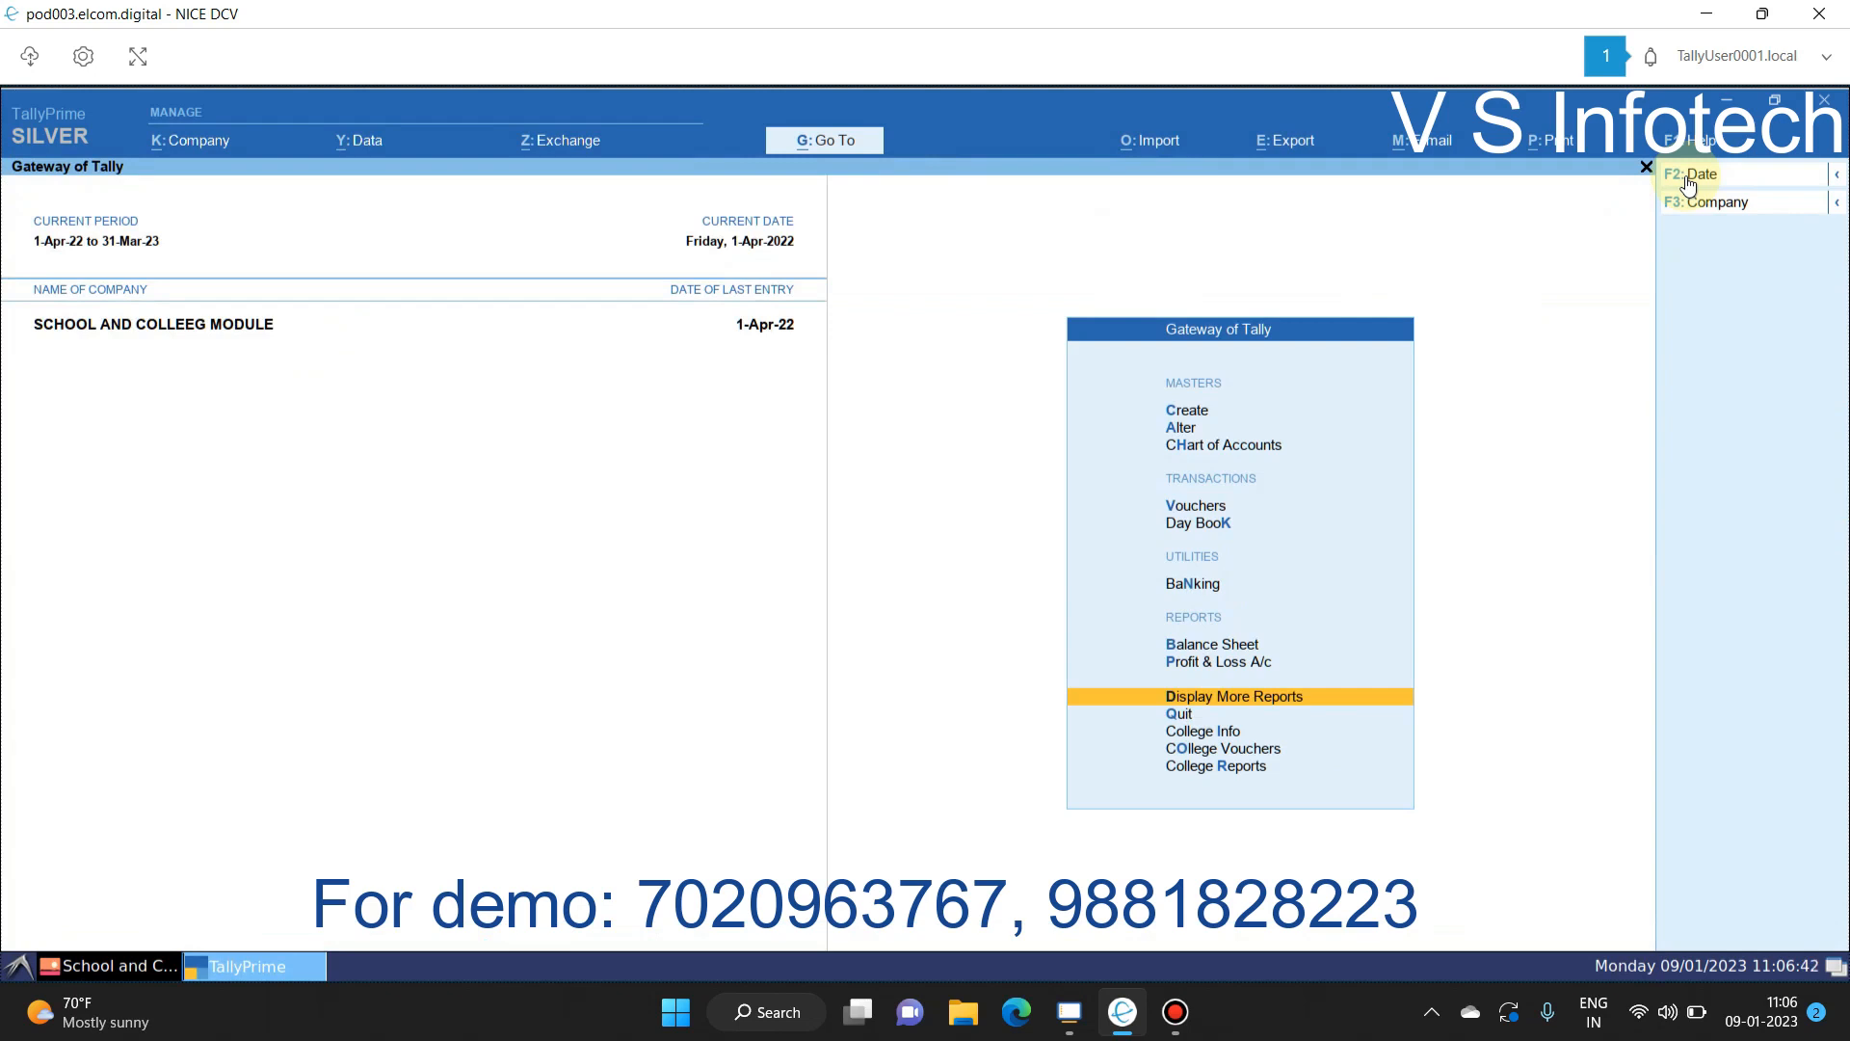
# Step: Open a fresh voucher entry screen, restarting it once
pyautogui.press('v')
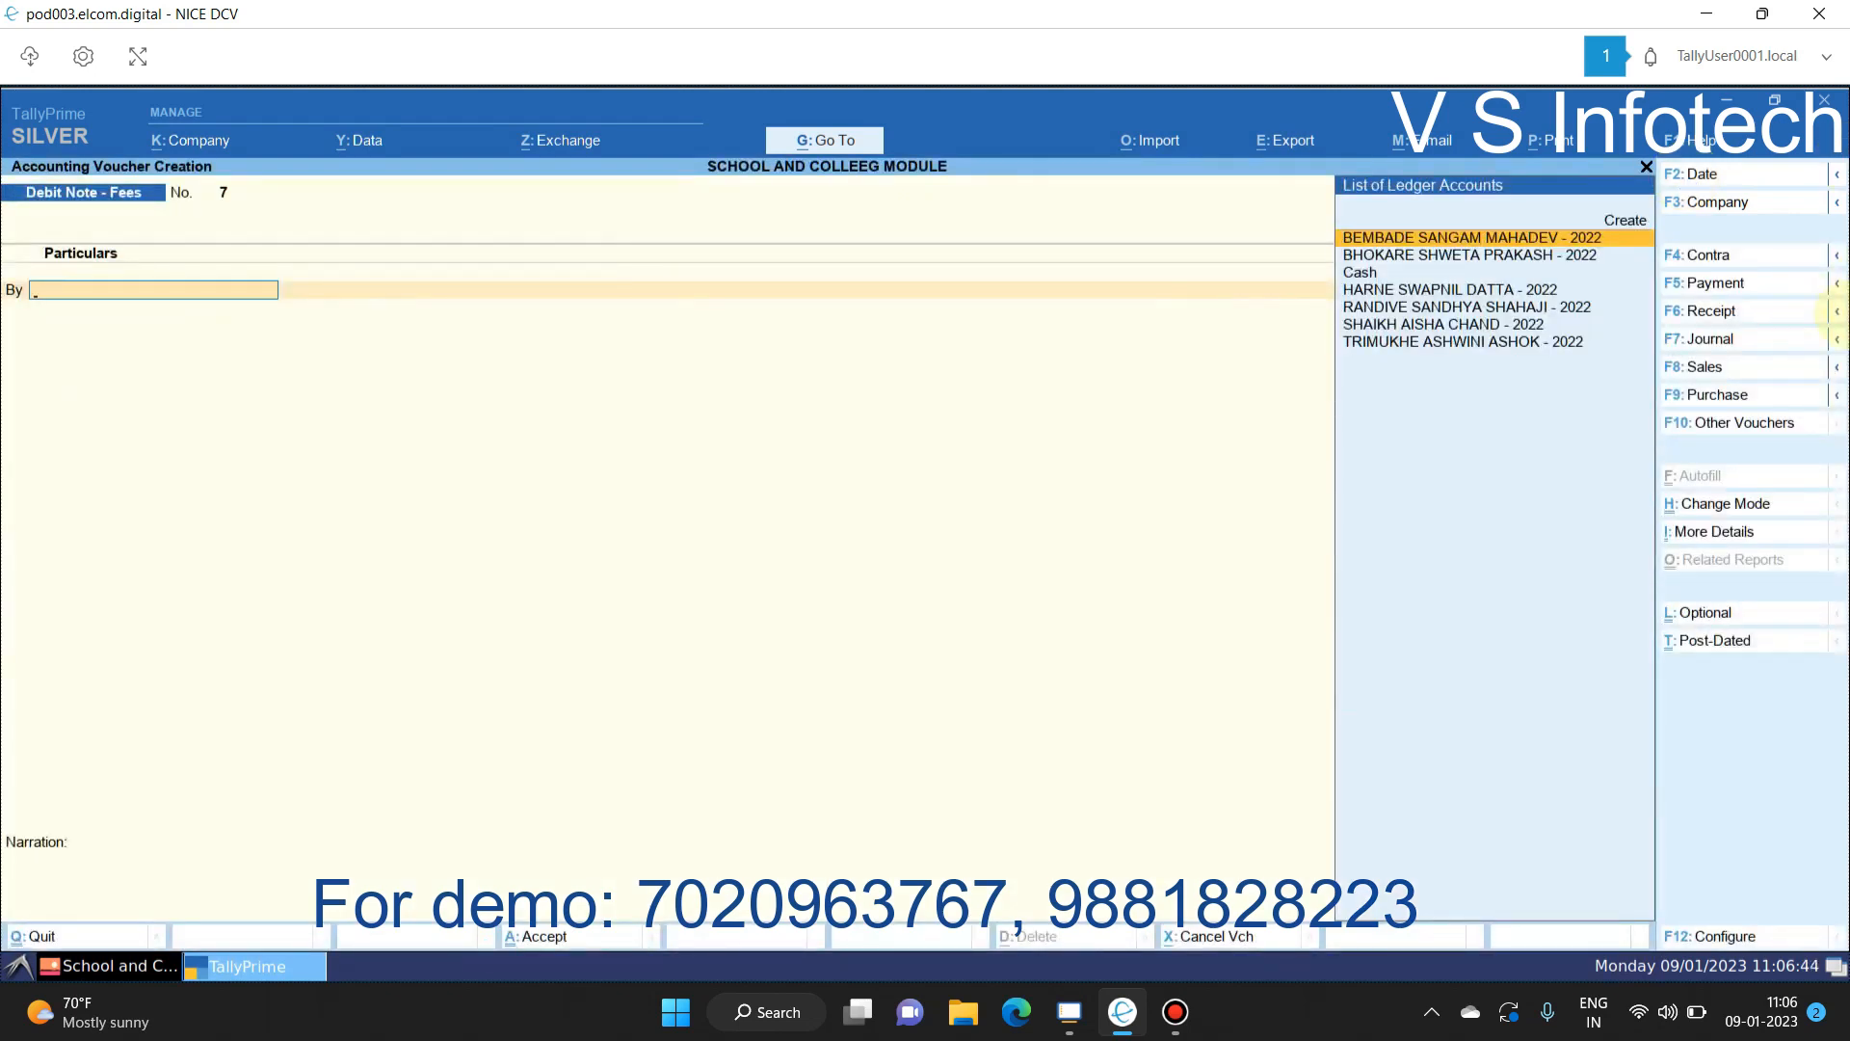
pyautogui.press('Escape')
pyautogui.press('y')
pyautogui.press('Return')
# Step: Record a Receipt - Fees of 4,200 in Cash from the student against pending fees
pyautogui.click(1688, 313)
pyautogui.press('Return')
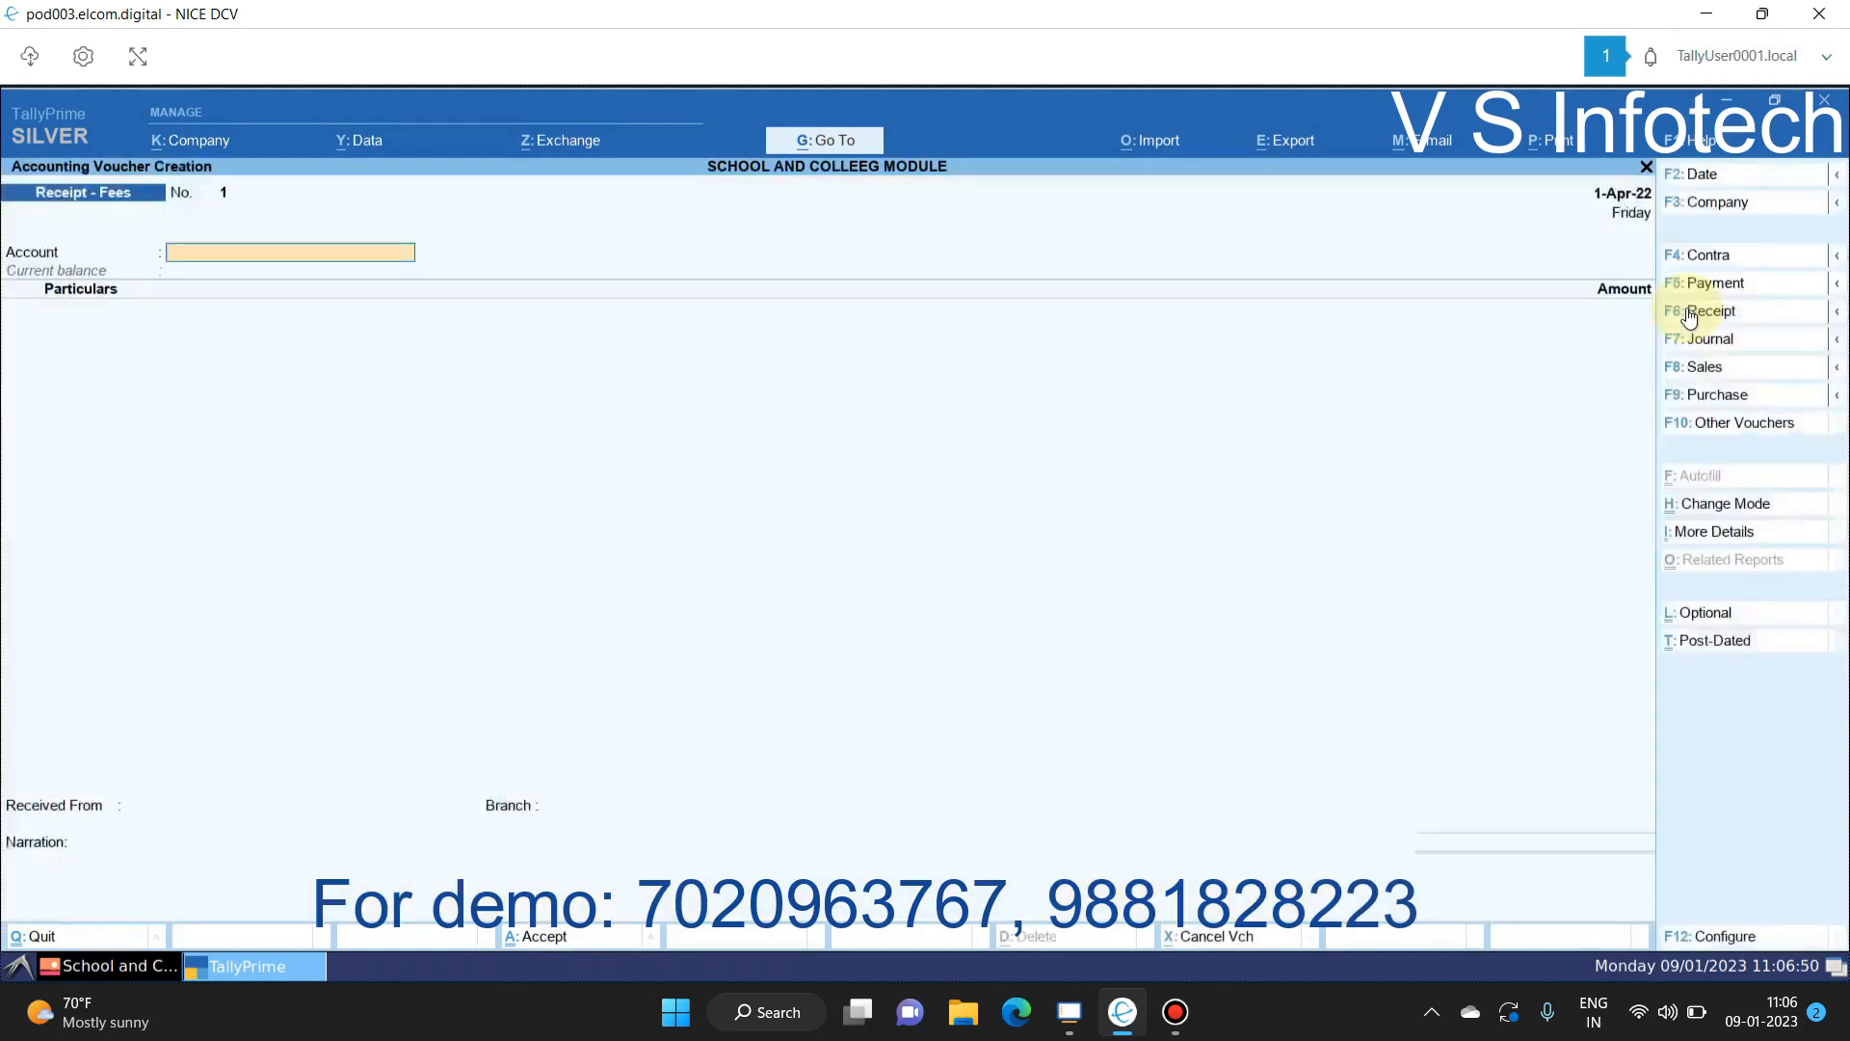
pyautogui.press('Return')
pyautogui.write('be')
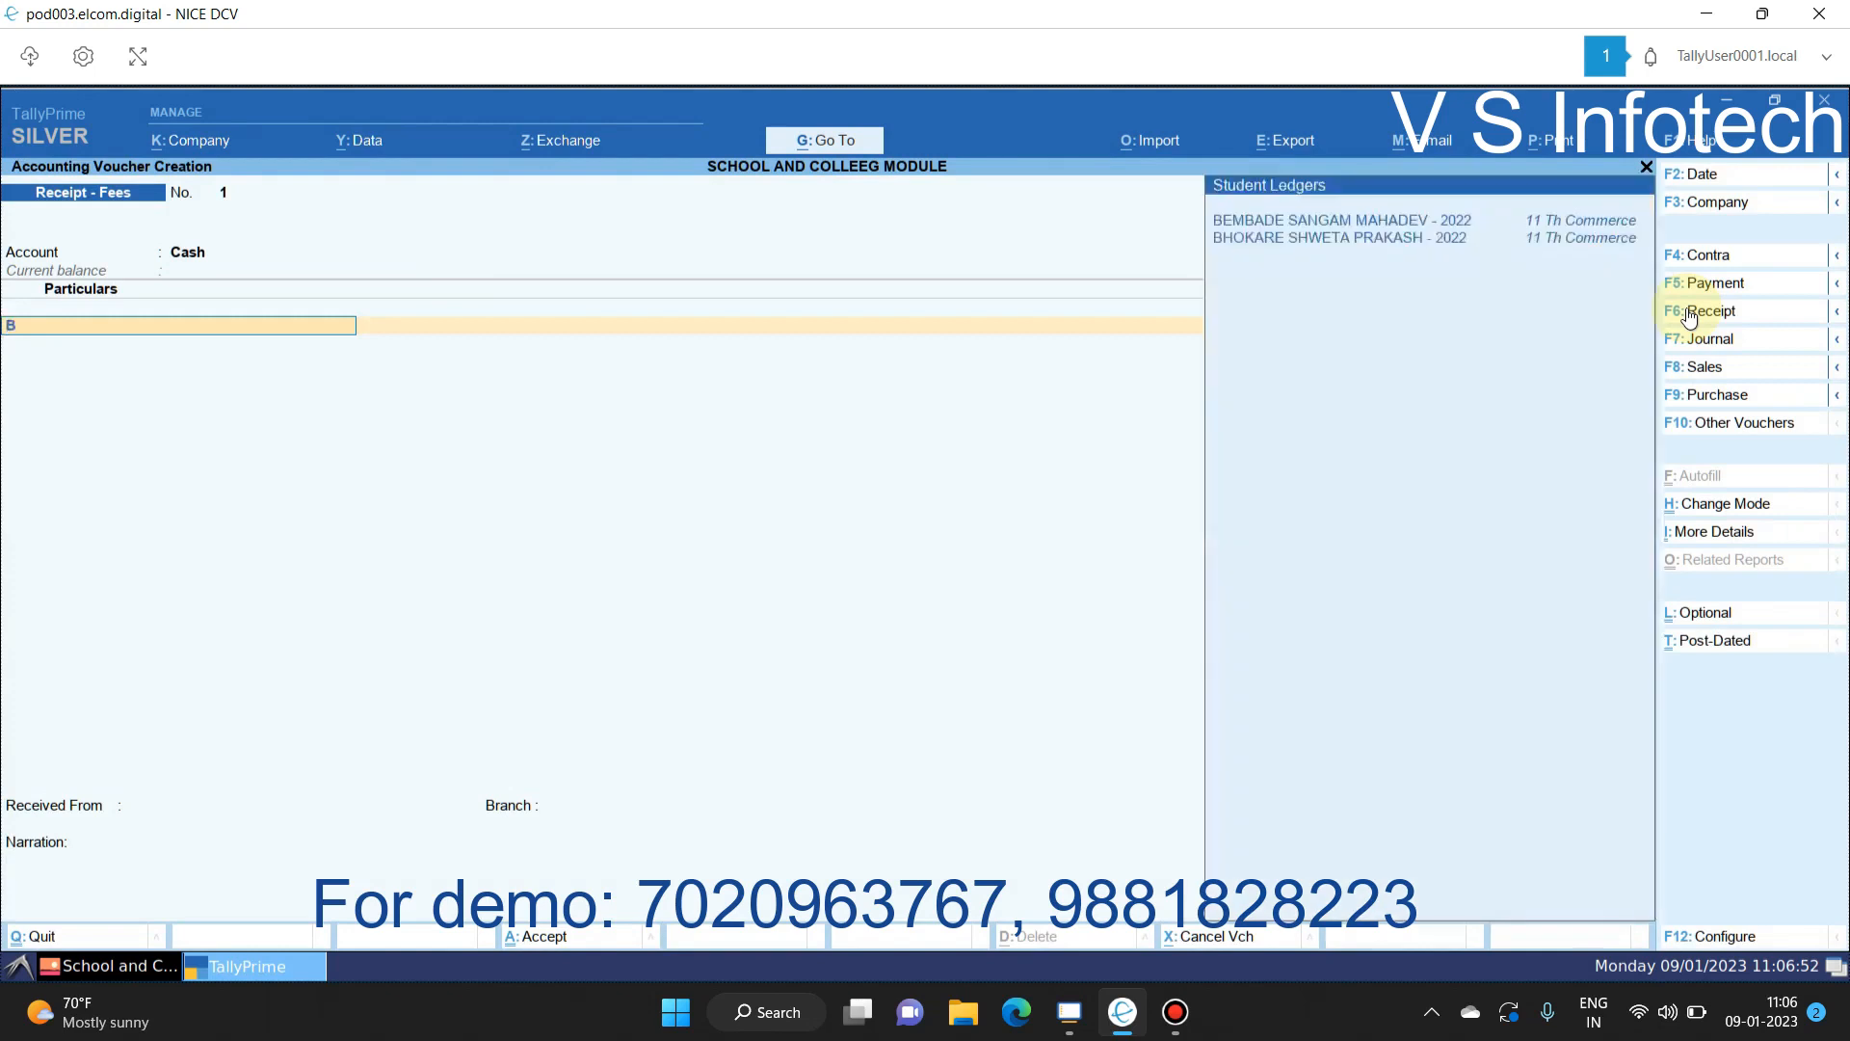
pyautogui.press('Return')
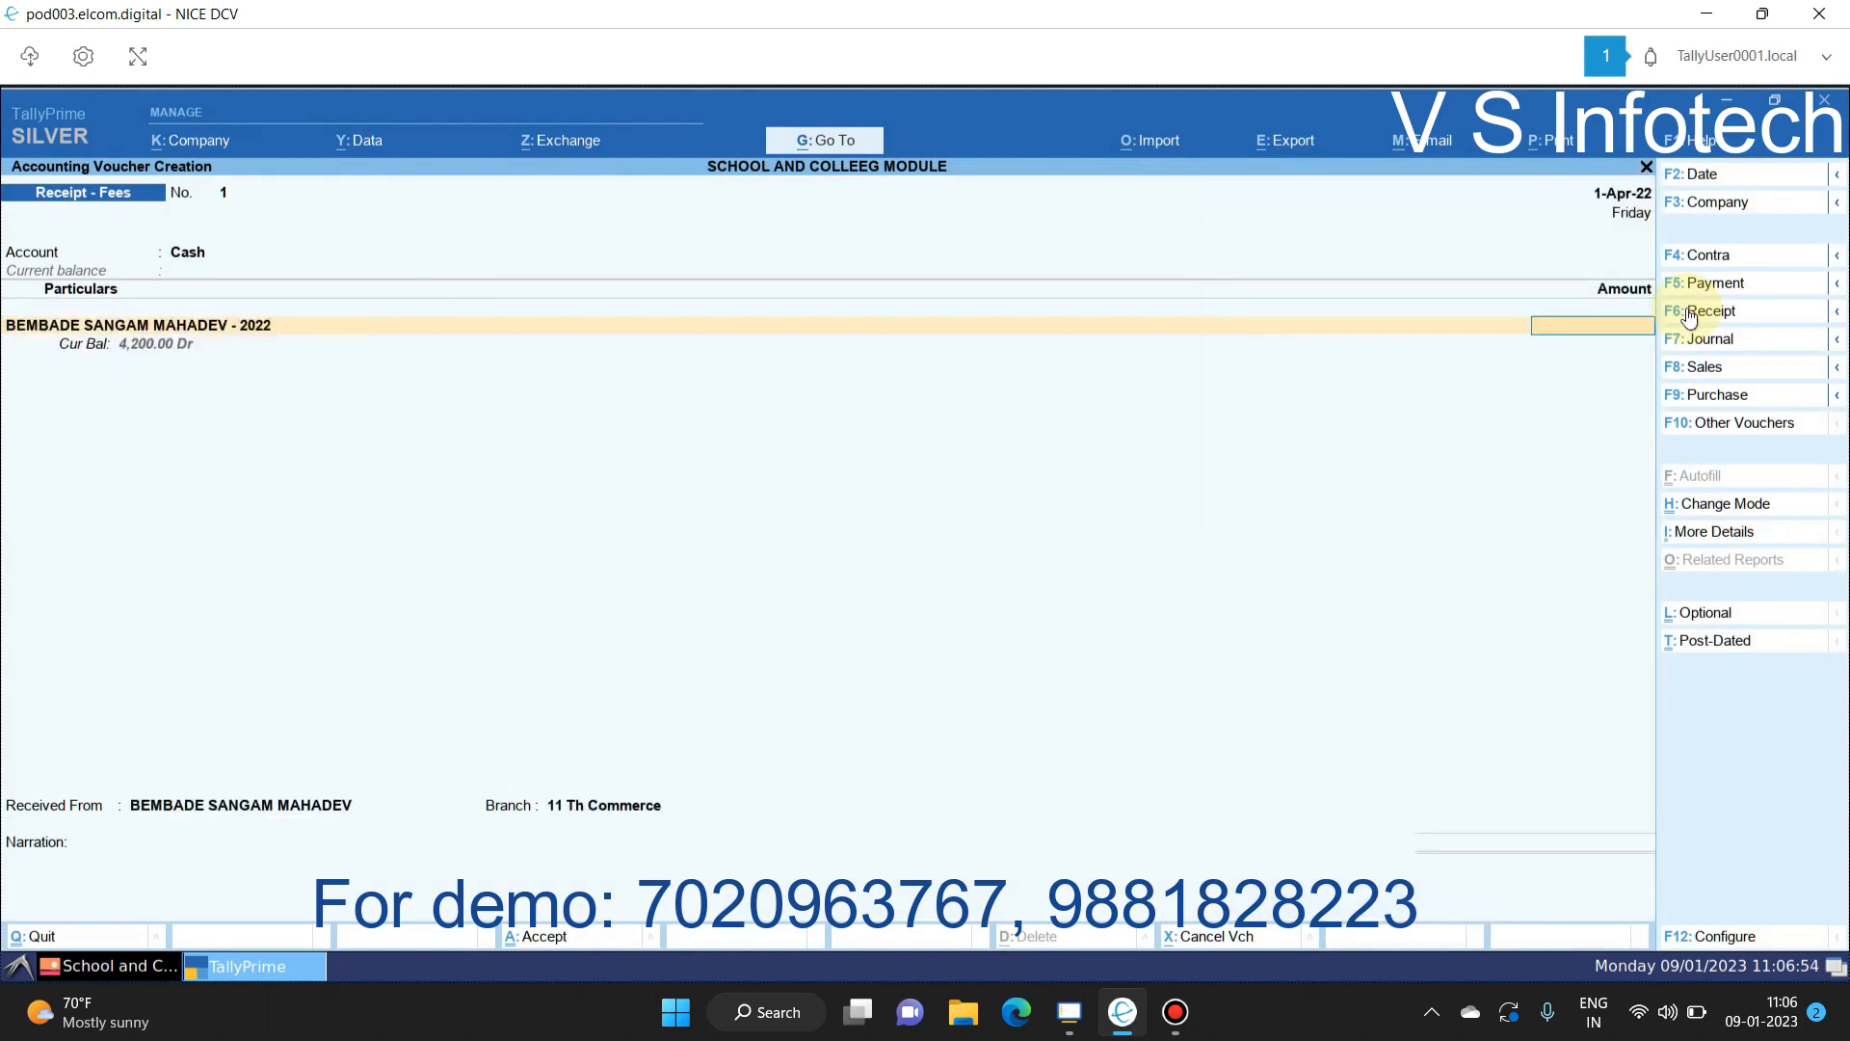
pyautogui.write('4200')
pyautogui.press('Return')
pyautogui.press('Return')
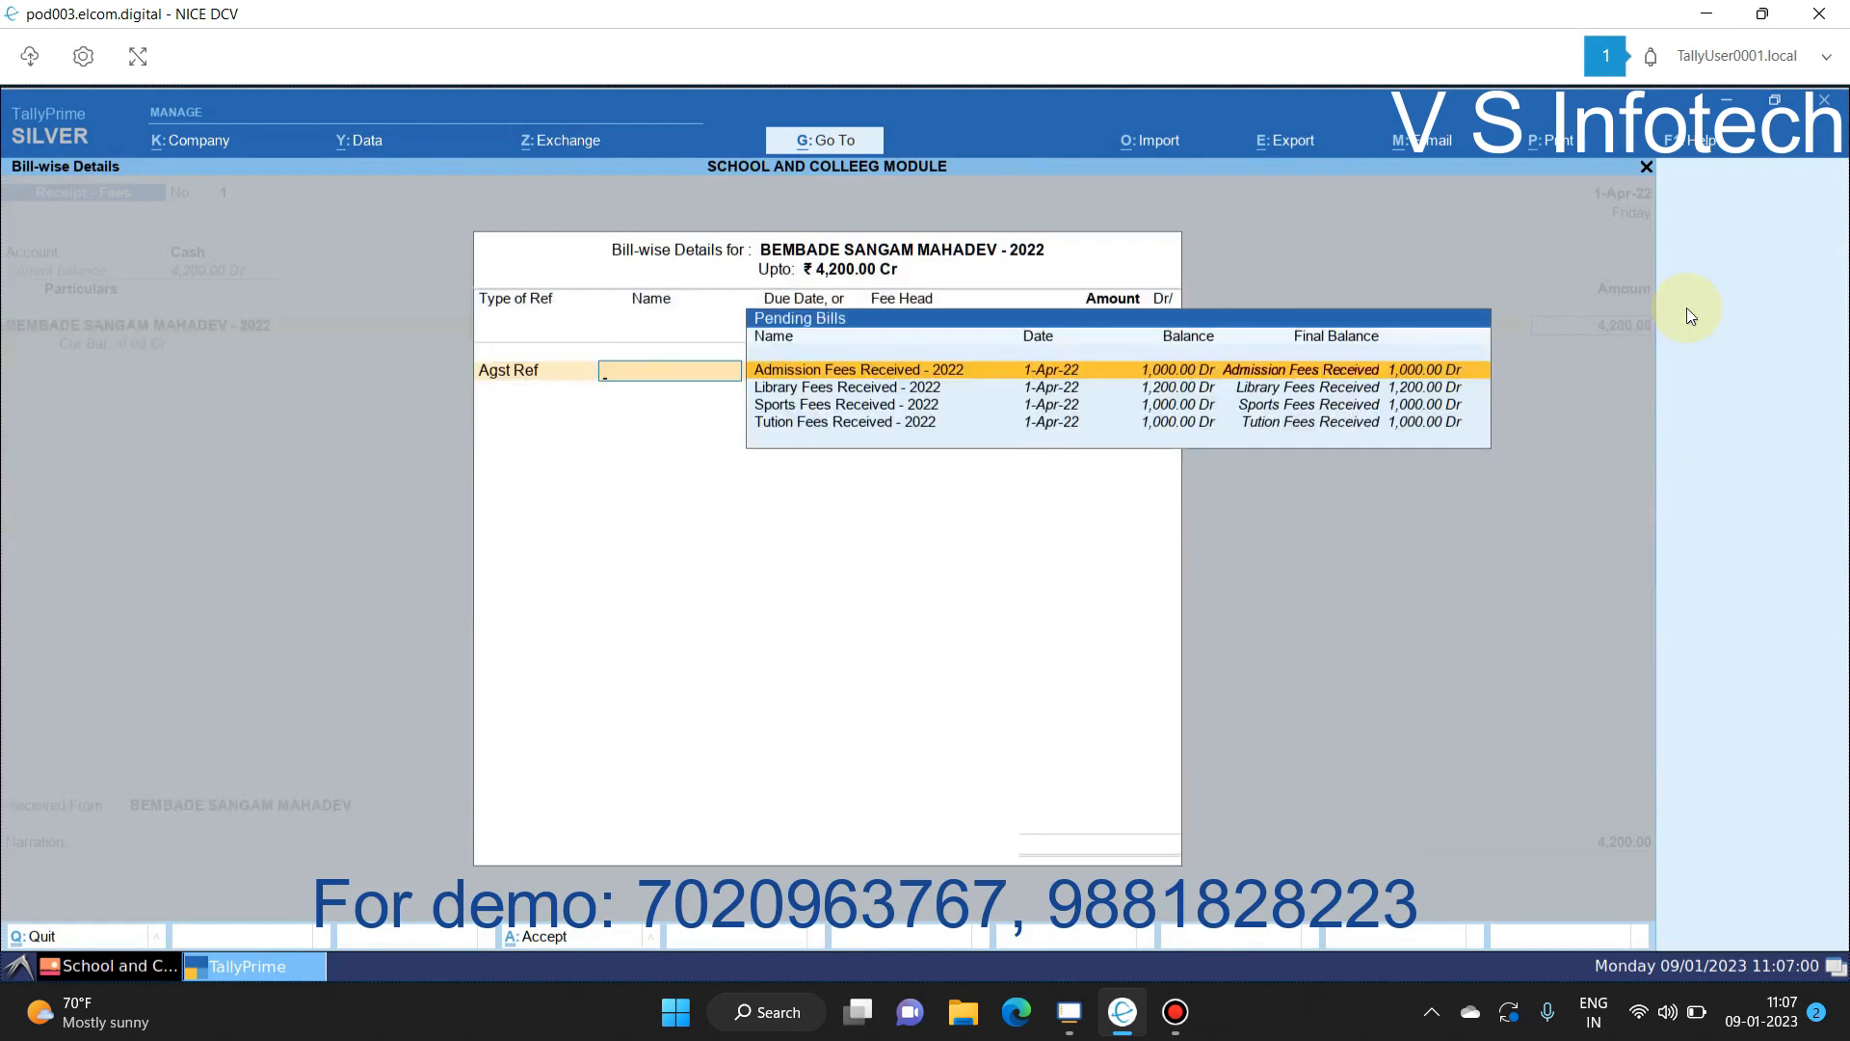
pyautogui.press('Escape')
pyautogui.press('Escape')
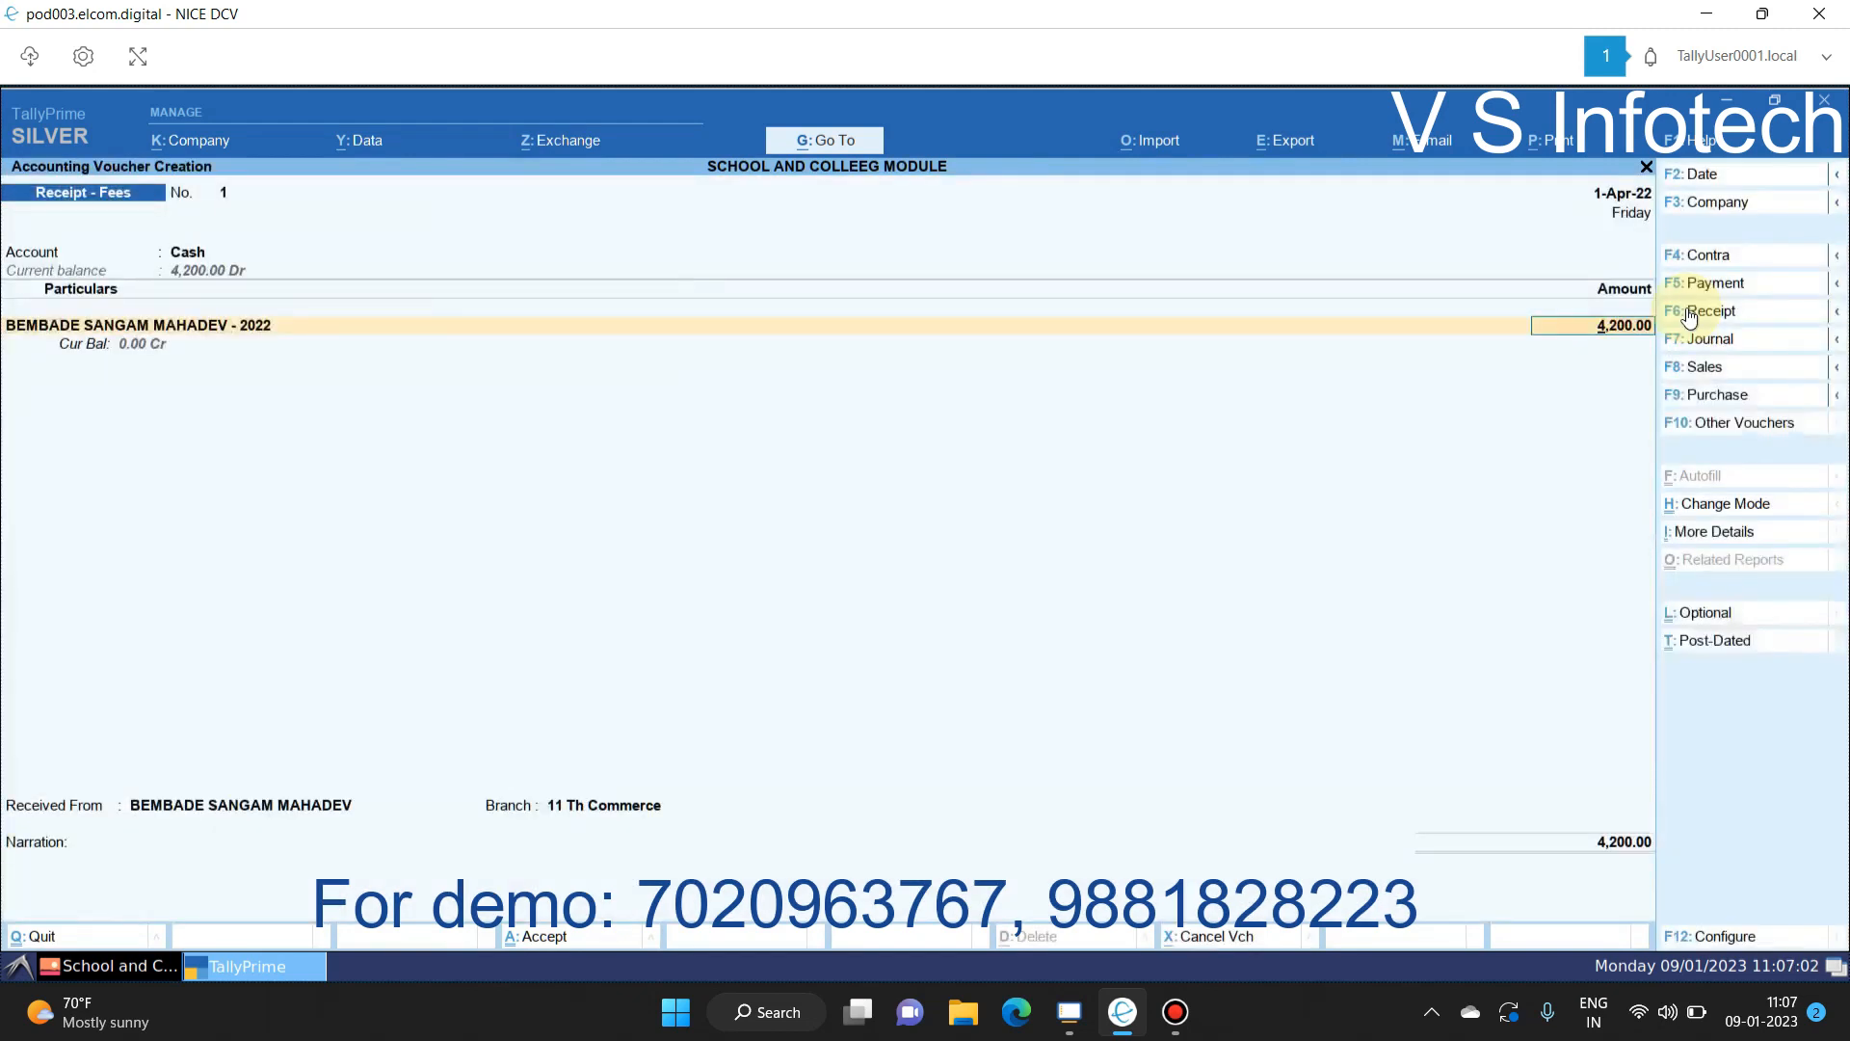
# Step: In voucher settings, turn on bill preallocation and turn off the bill selection list
pyautogui.click(1708, 936)
pyautogui.press('Up')
pyautogui.press('y')
pyautogui.press('Down')
pyautogui.press('Down')
pyautogui.press('Down')
pyautogui.press('y')
pyautogui.press('Return')
# Step: Close the voucher settings and change the receipt amount to 2,000
pyautogui.press('n')
pyautogui.press('Return')
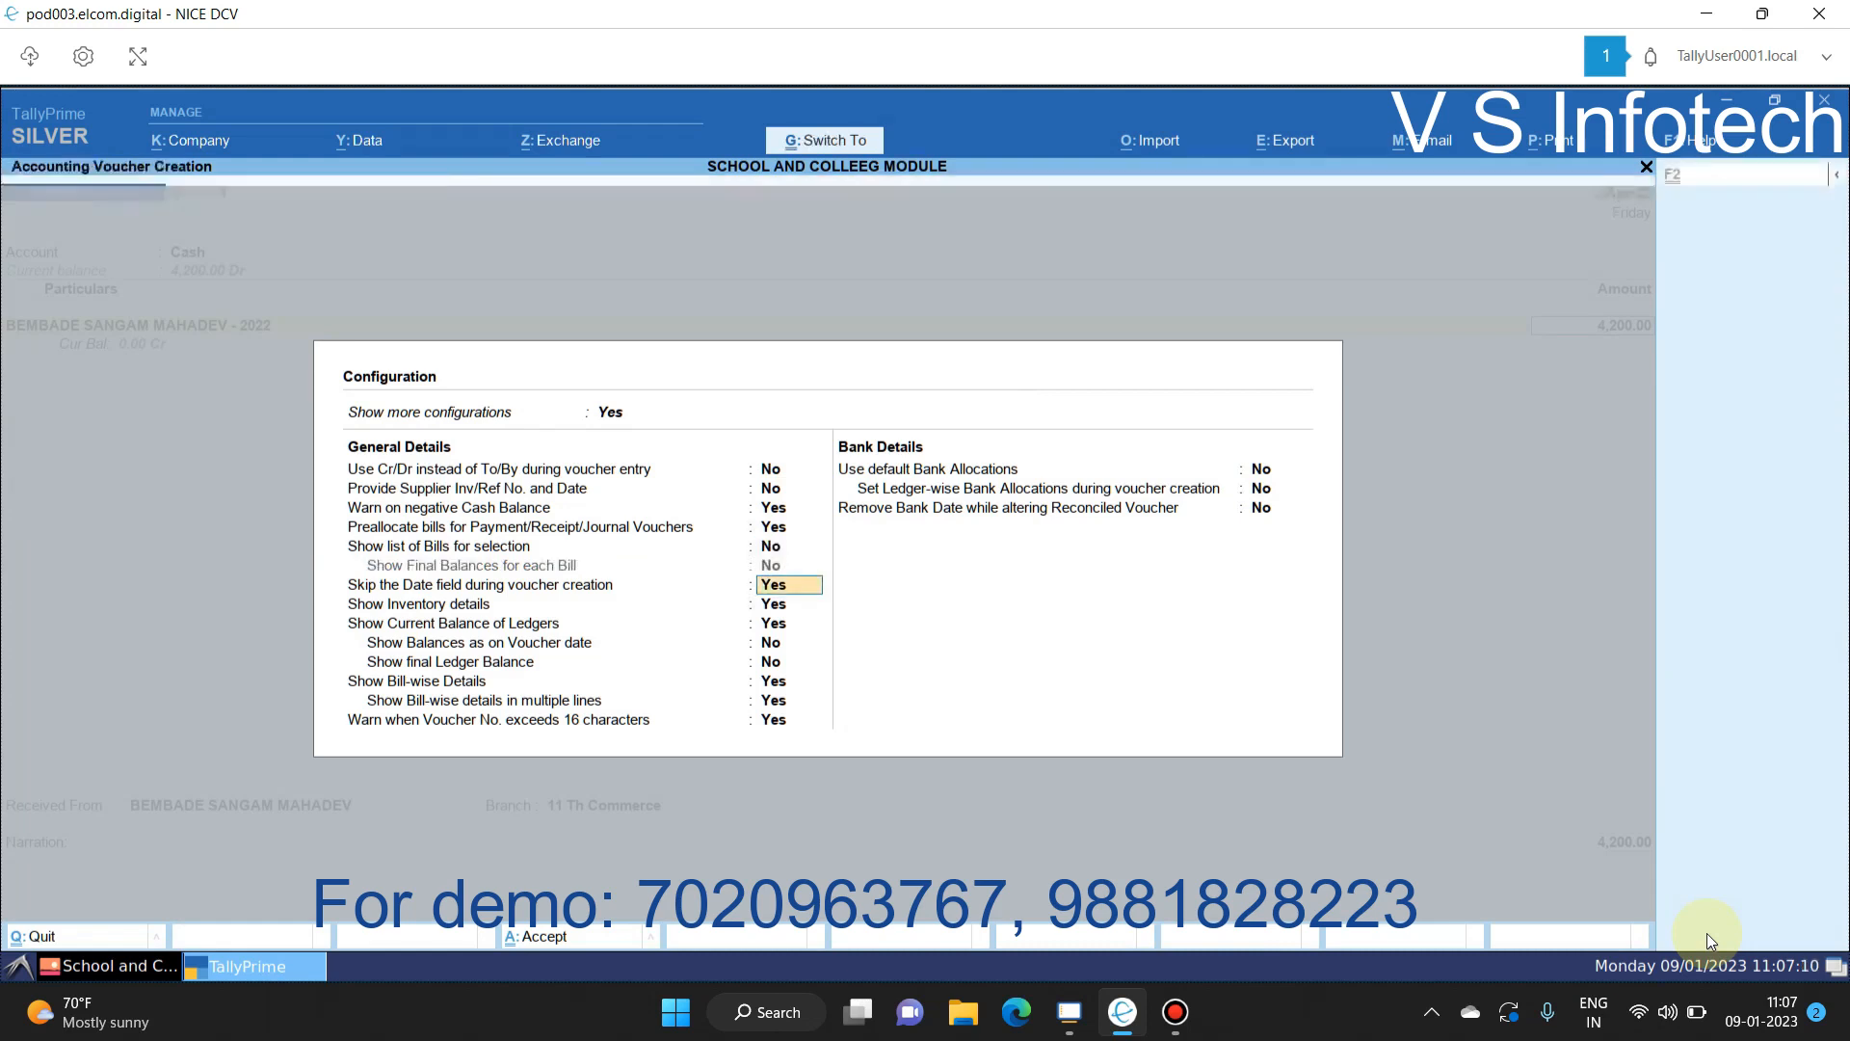
pyautogui.hotkey('ctrl', 'a')
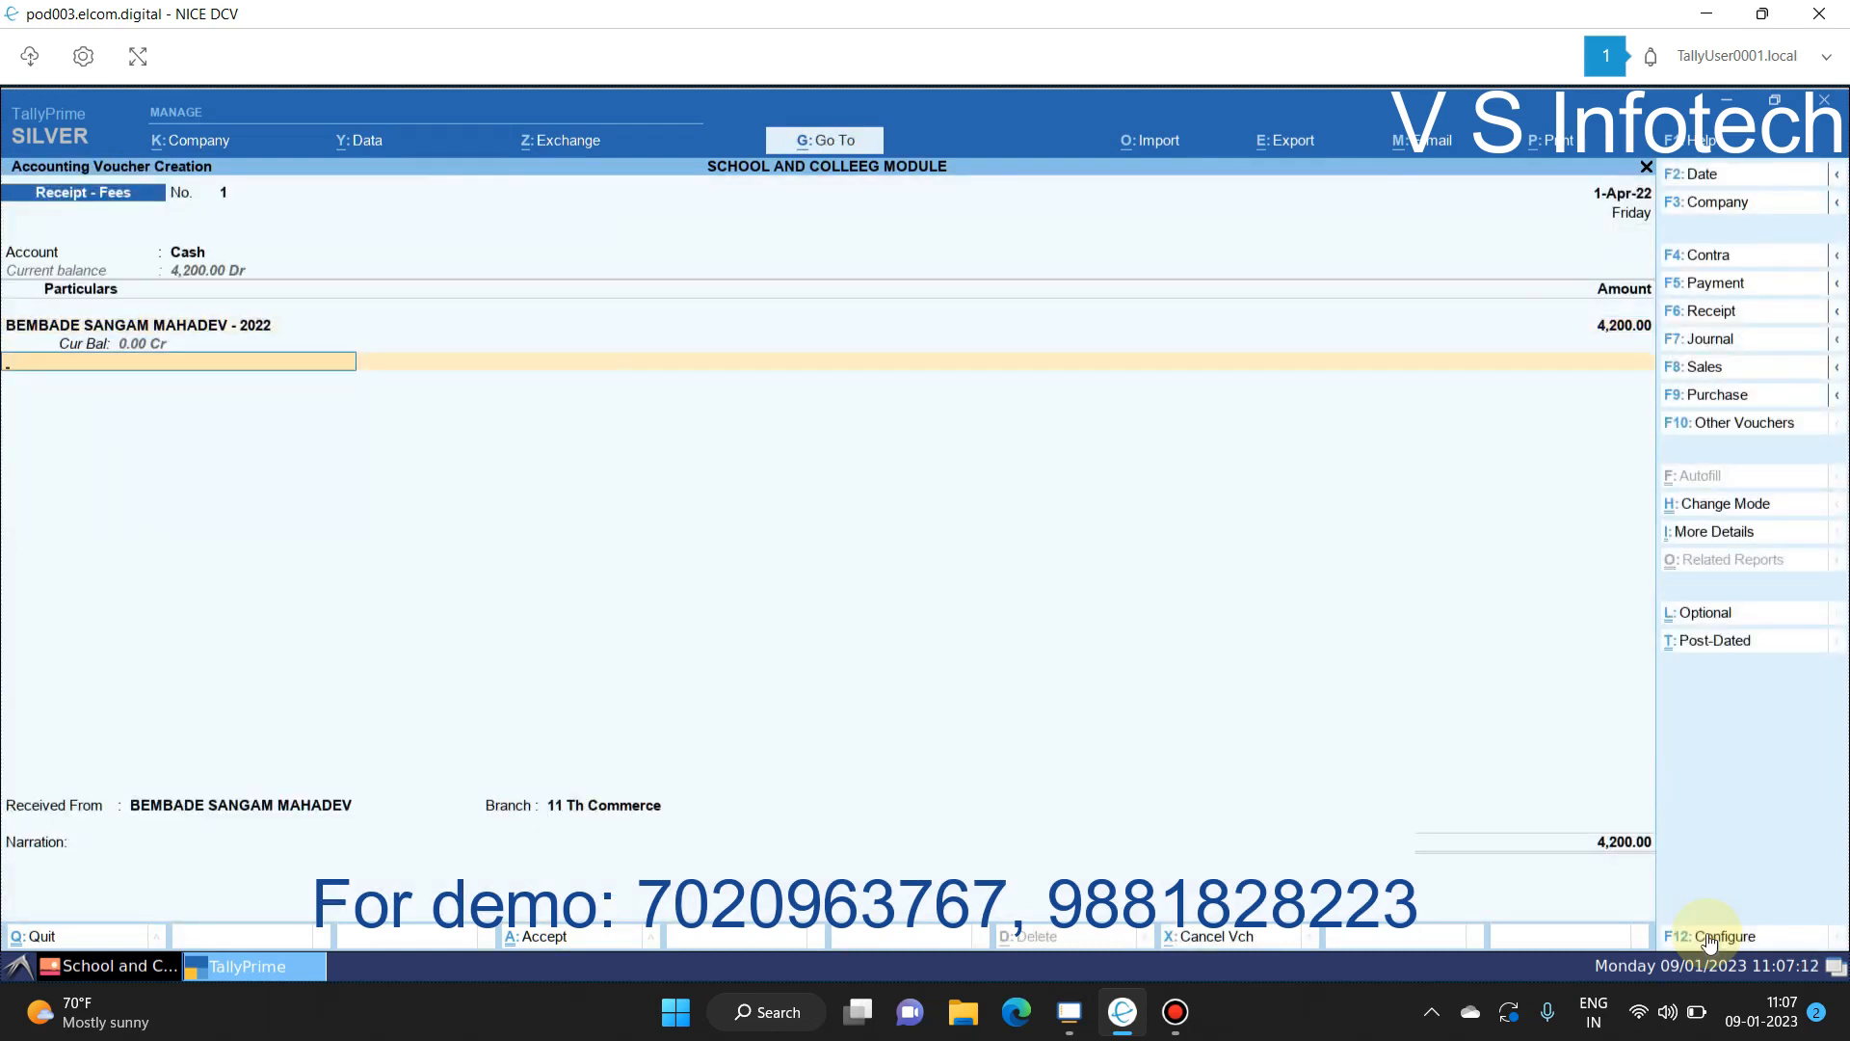
pyautogui.press('BackSpace')
pyautogui.write('2000')
pyautogui.press('Return')
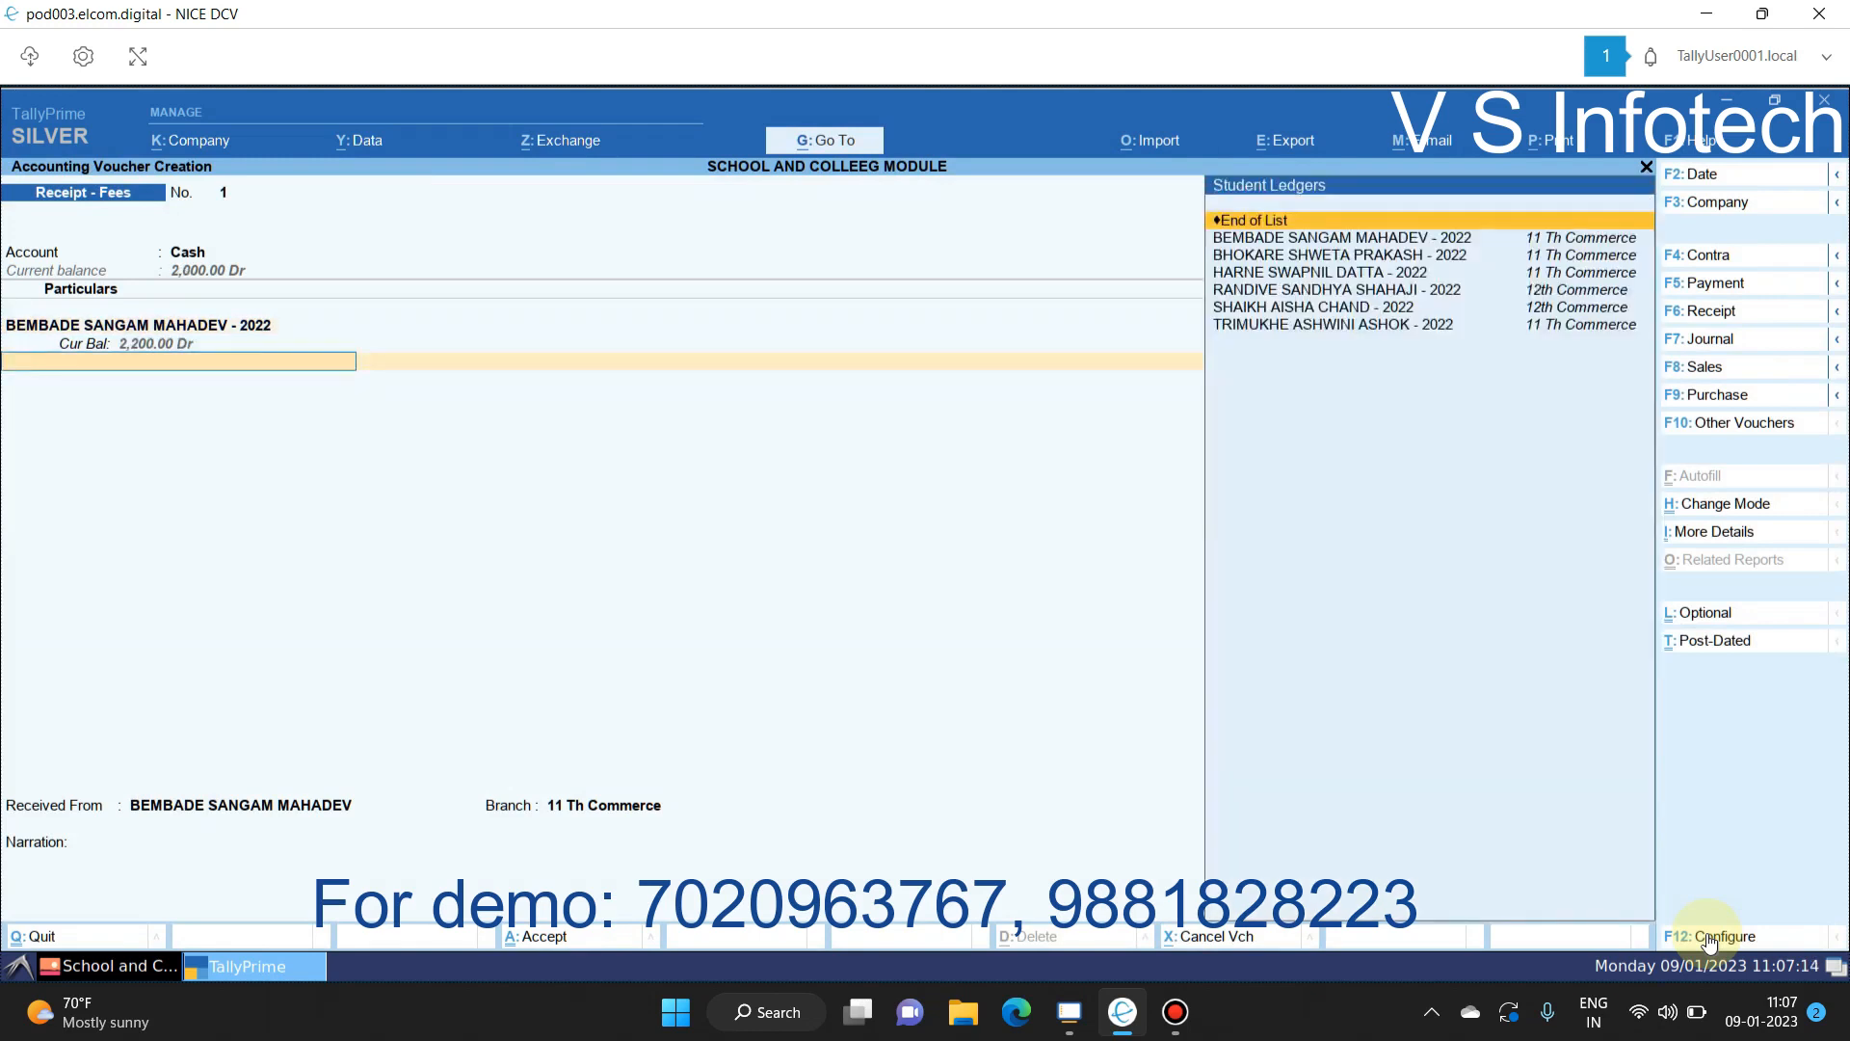
pyautogui.press('BackSpace')
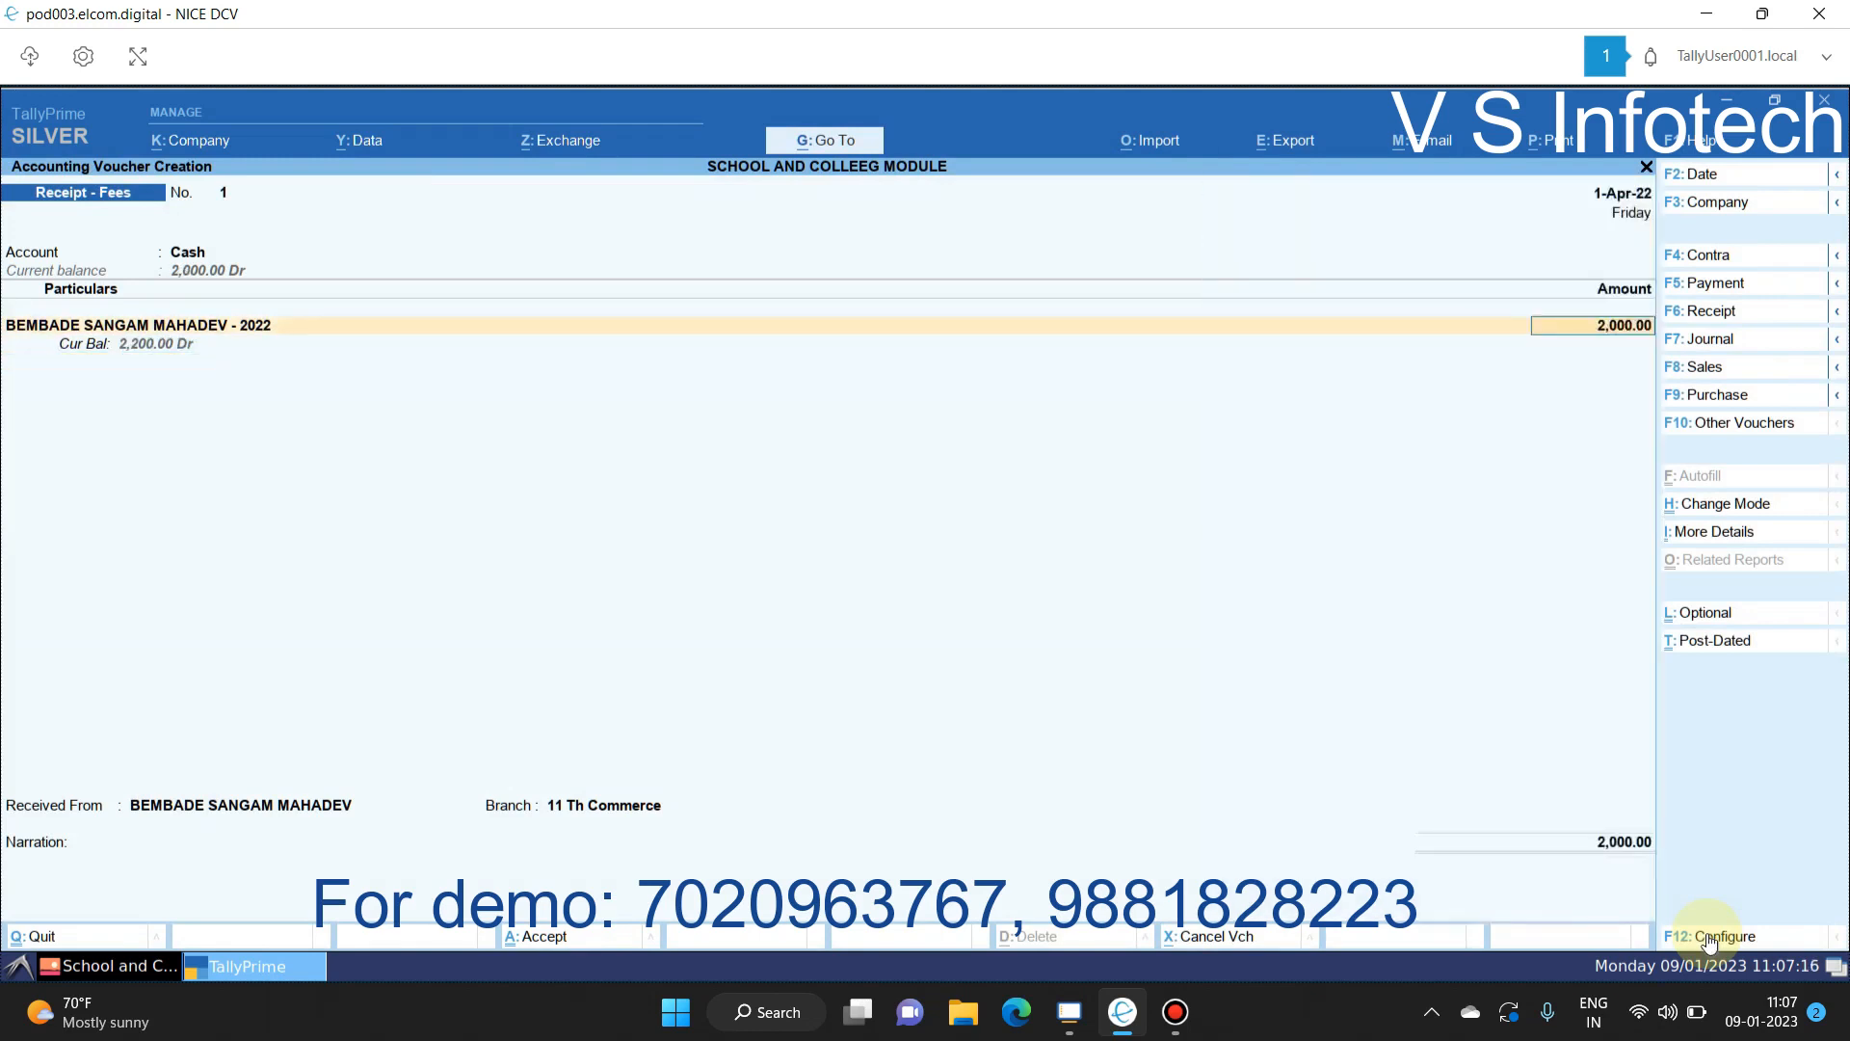
pyautogui.press('BackSpace')
pyautogui.press('Return')
pyautogui.press('Return')
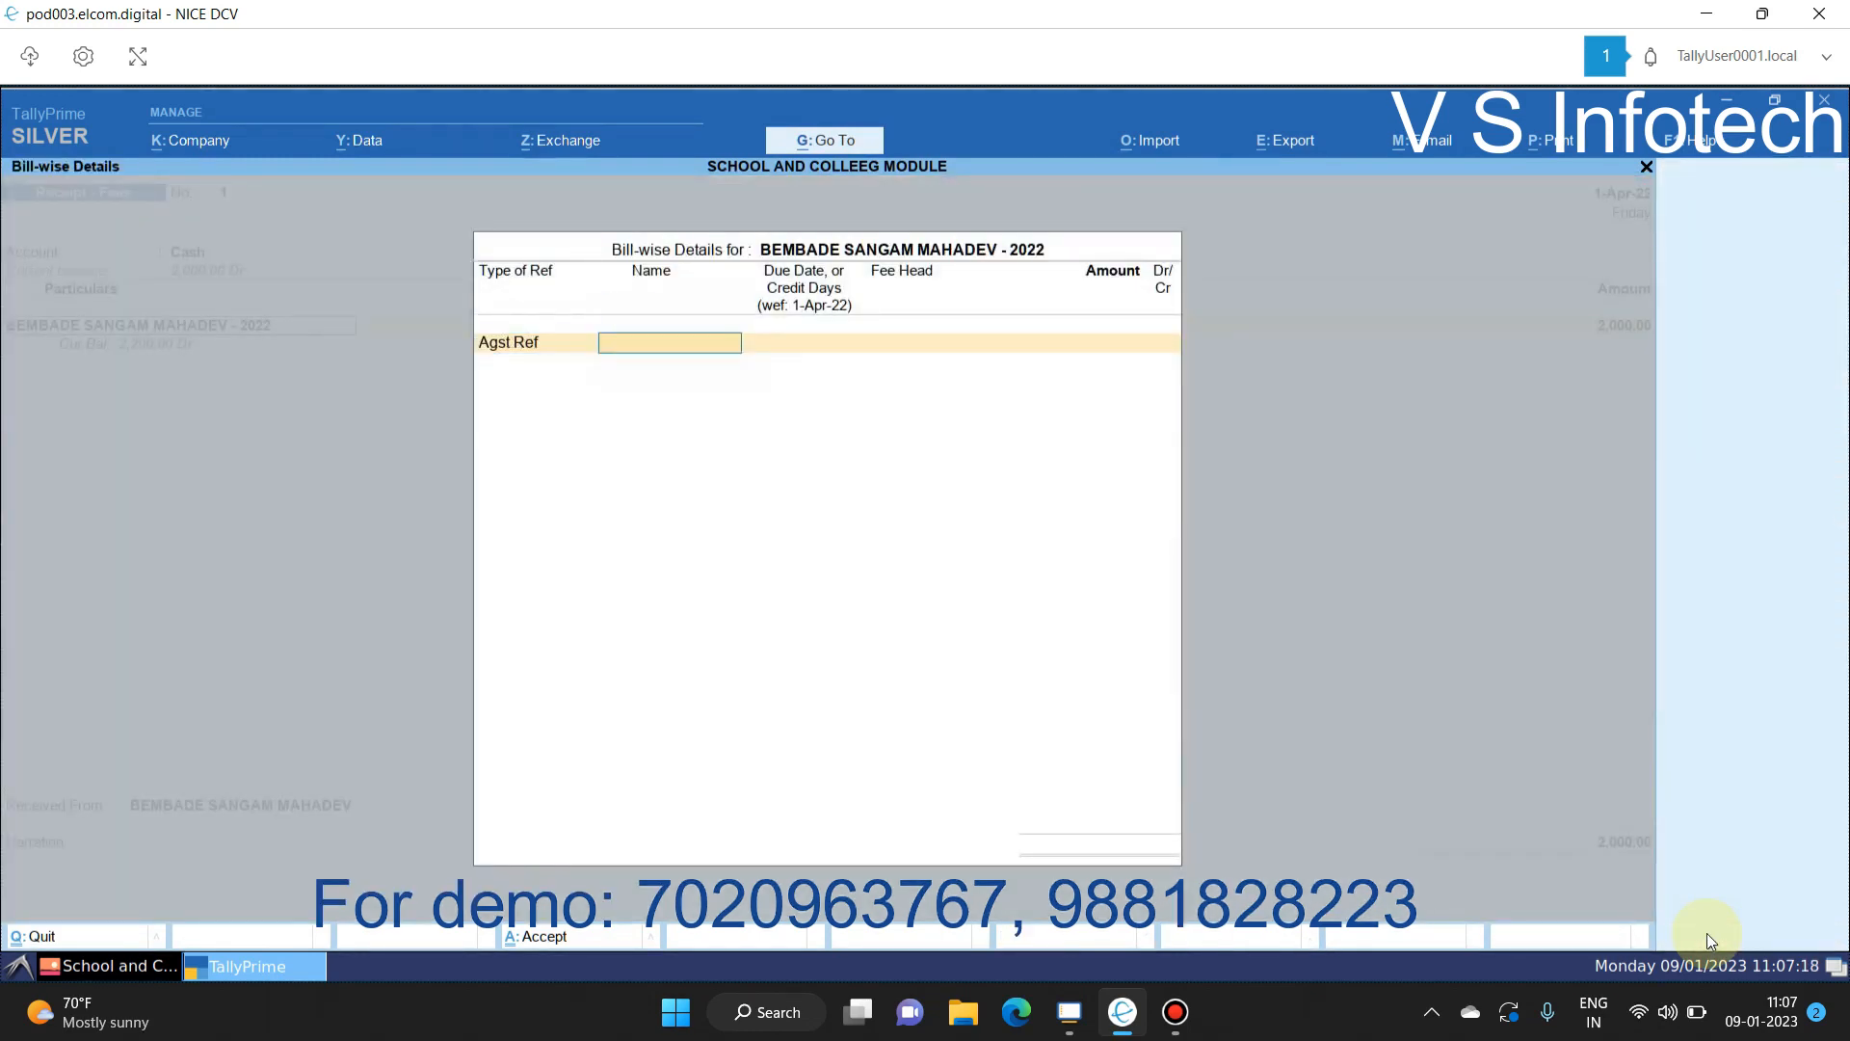
pyautogui.press('Escape')
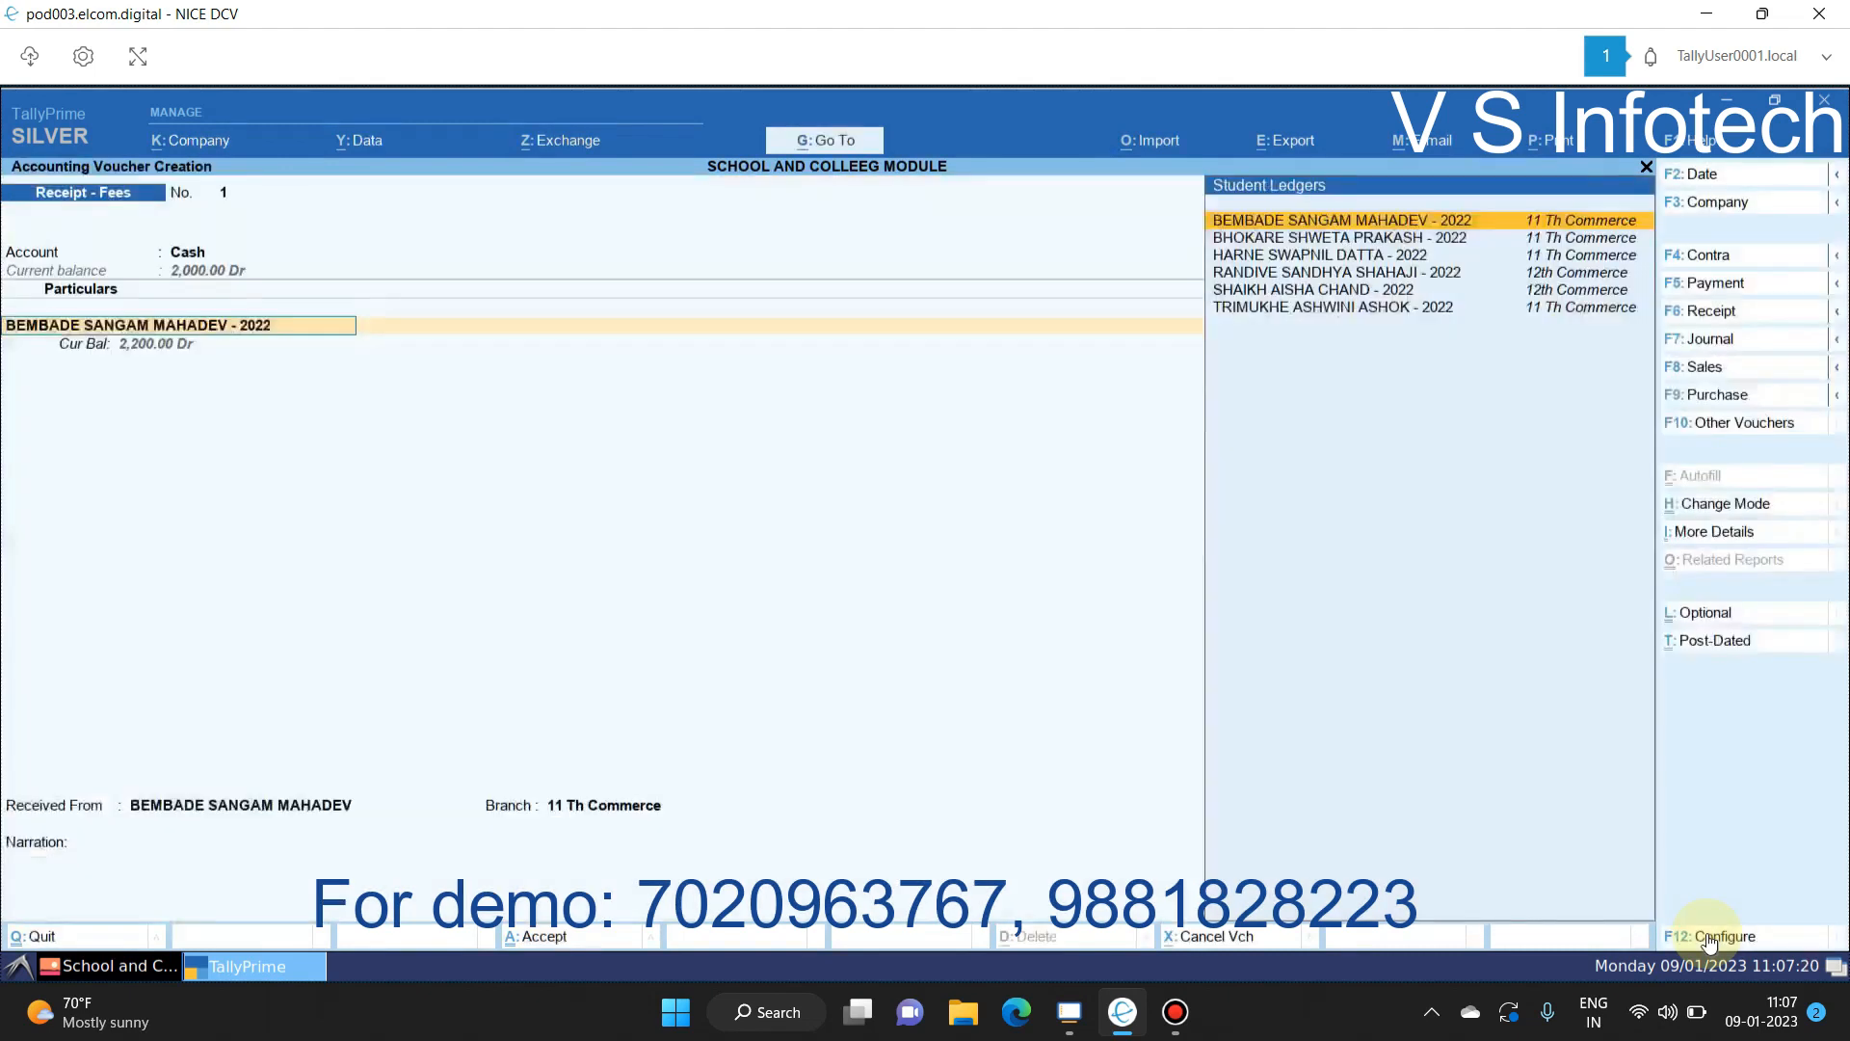
# Step: Set Preallocate bills to No and record the 2,000 against an existing fee reference
pyautogui.click(1707, 932)
pyautogui.press('Down')
pyautogui.press('Down')
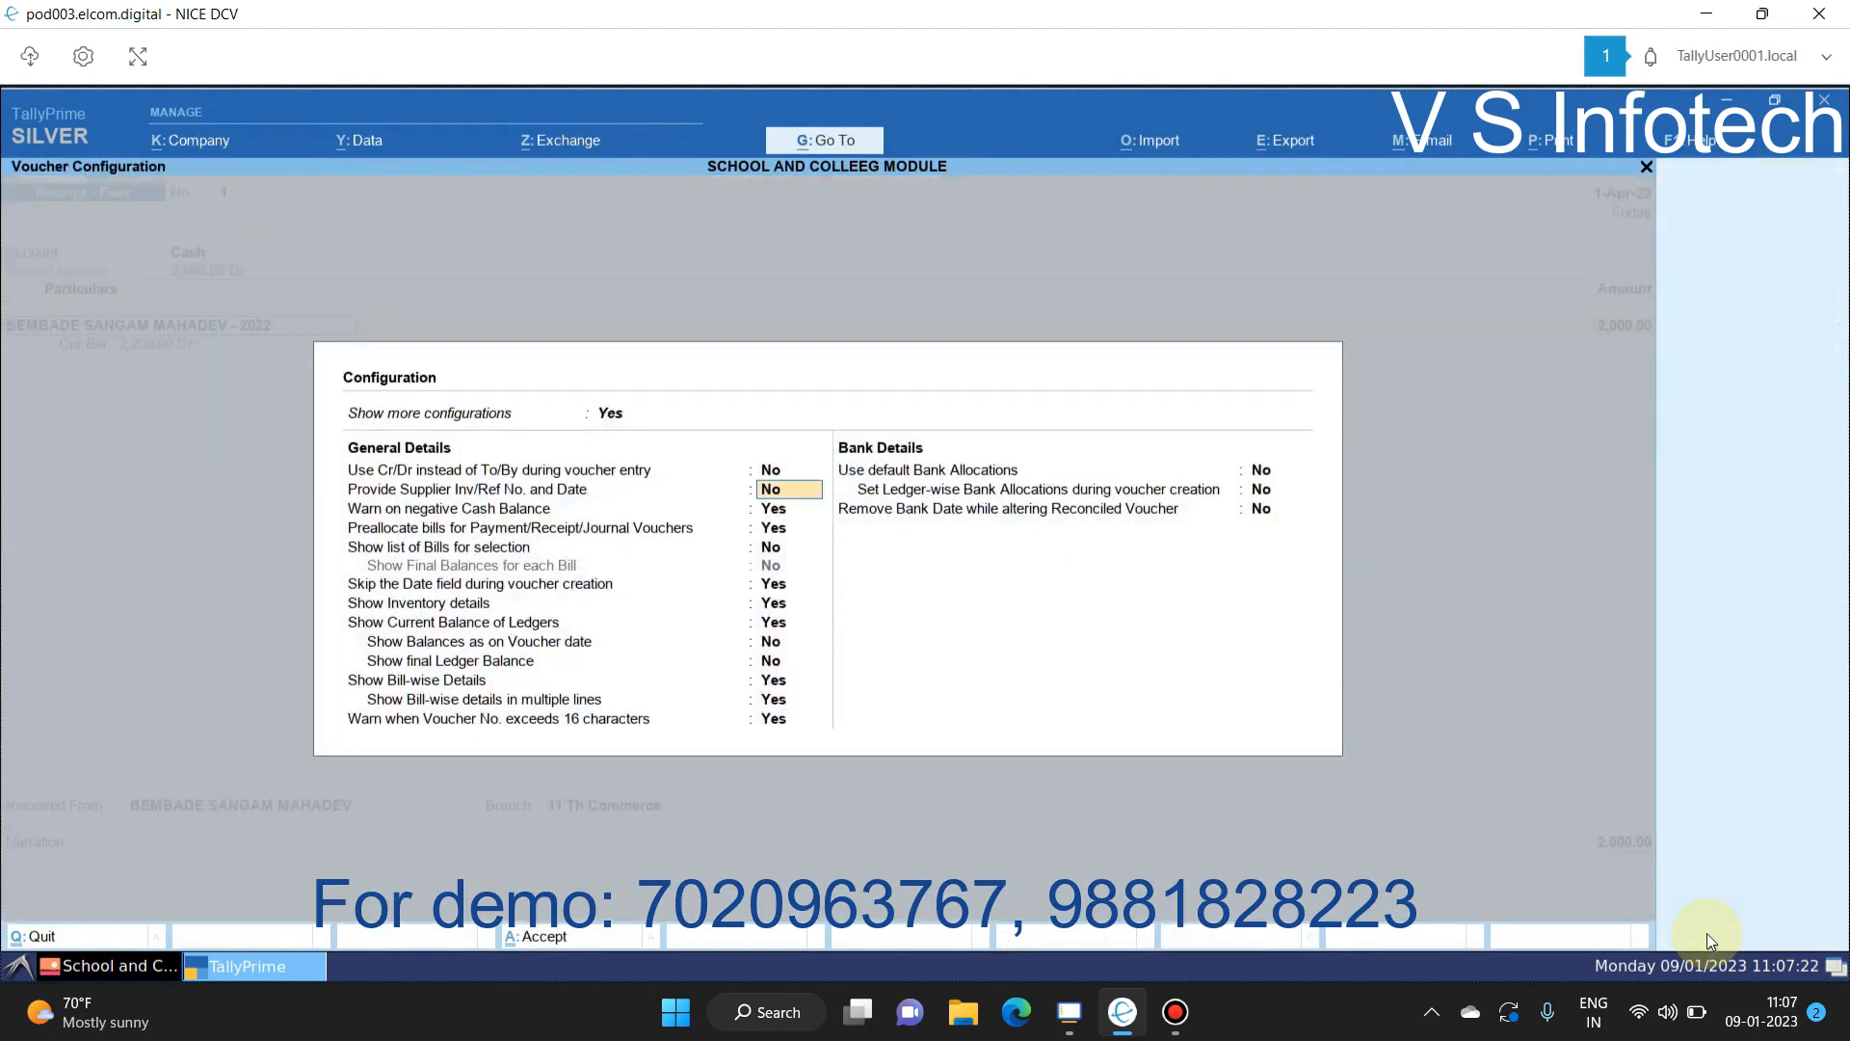
pyautogui.press('Down')
pyautogui.press('n')
pyautogui.press('Return')
pyautogui.hotkey('ctrl', 'a')
pyautogui.press('Return')
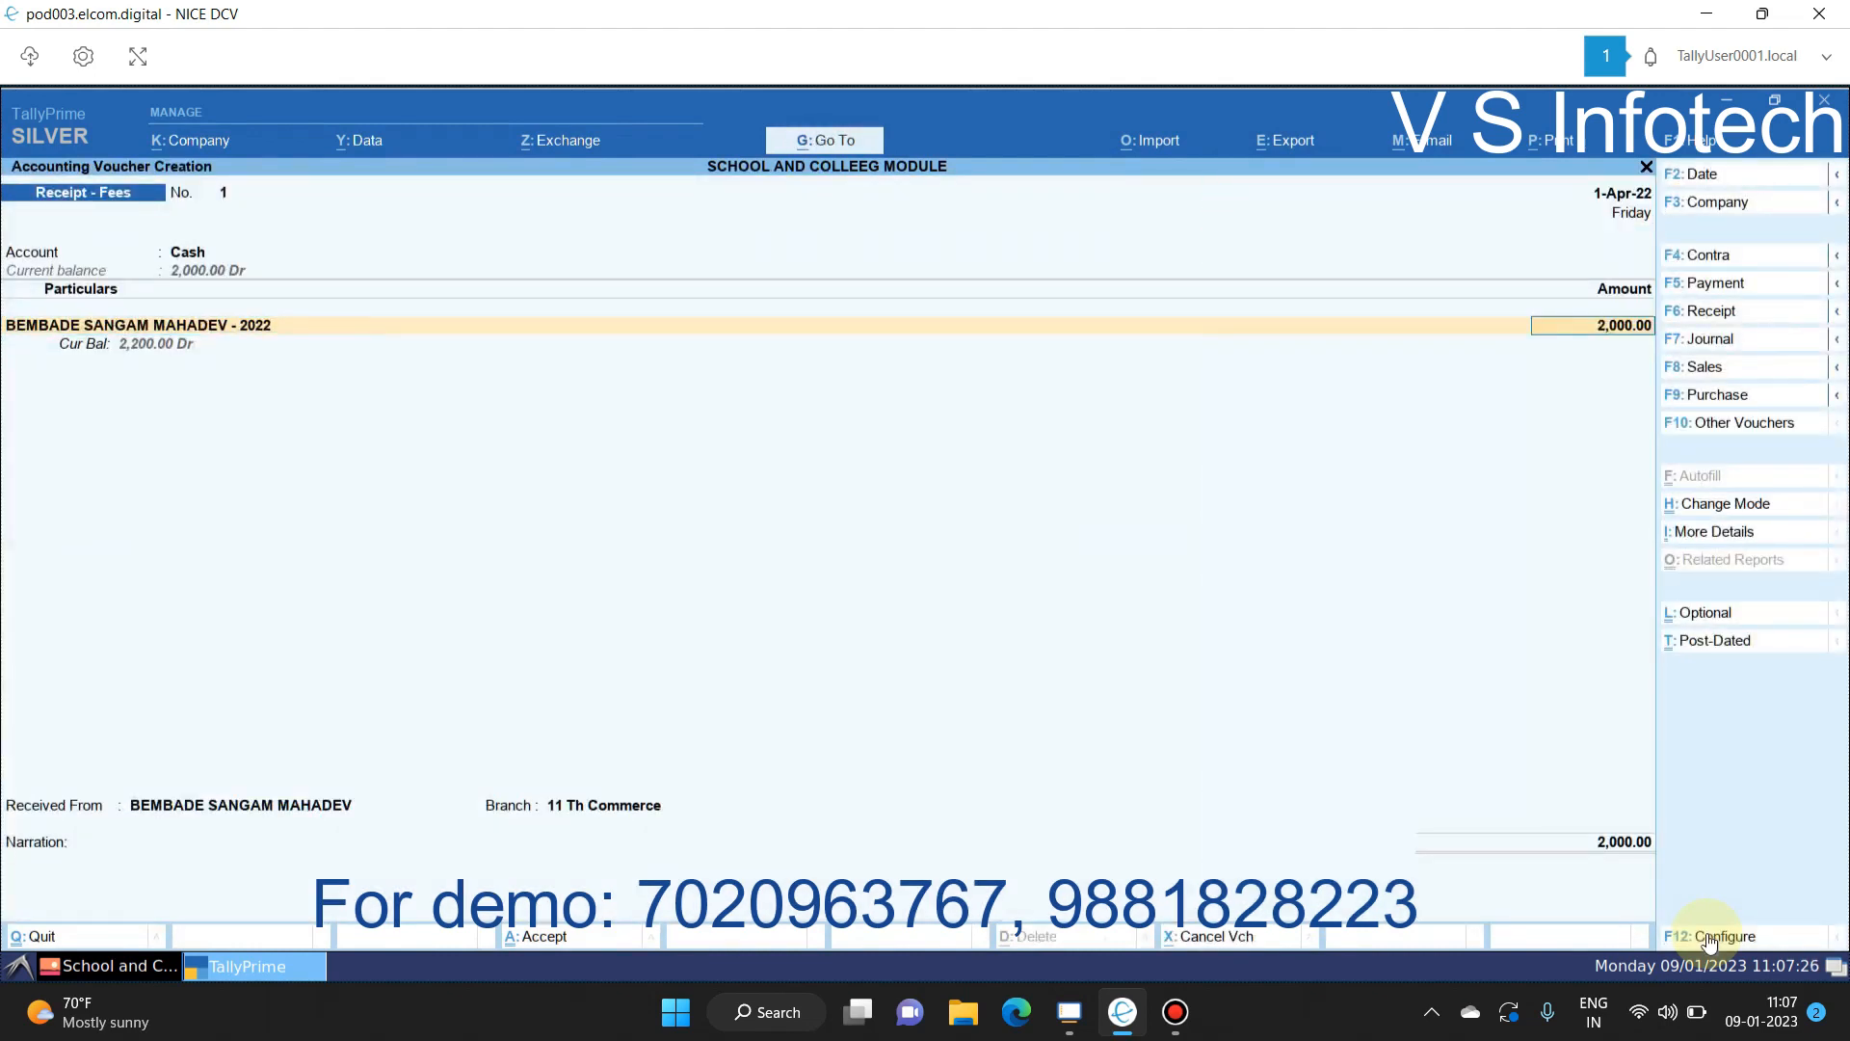
pyautogui.press('Return')
pyautogui.press('Return')
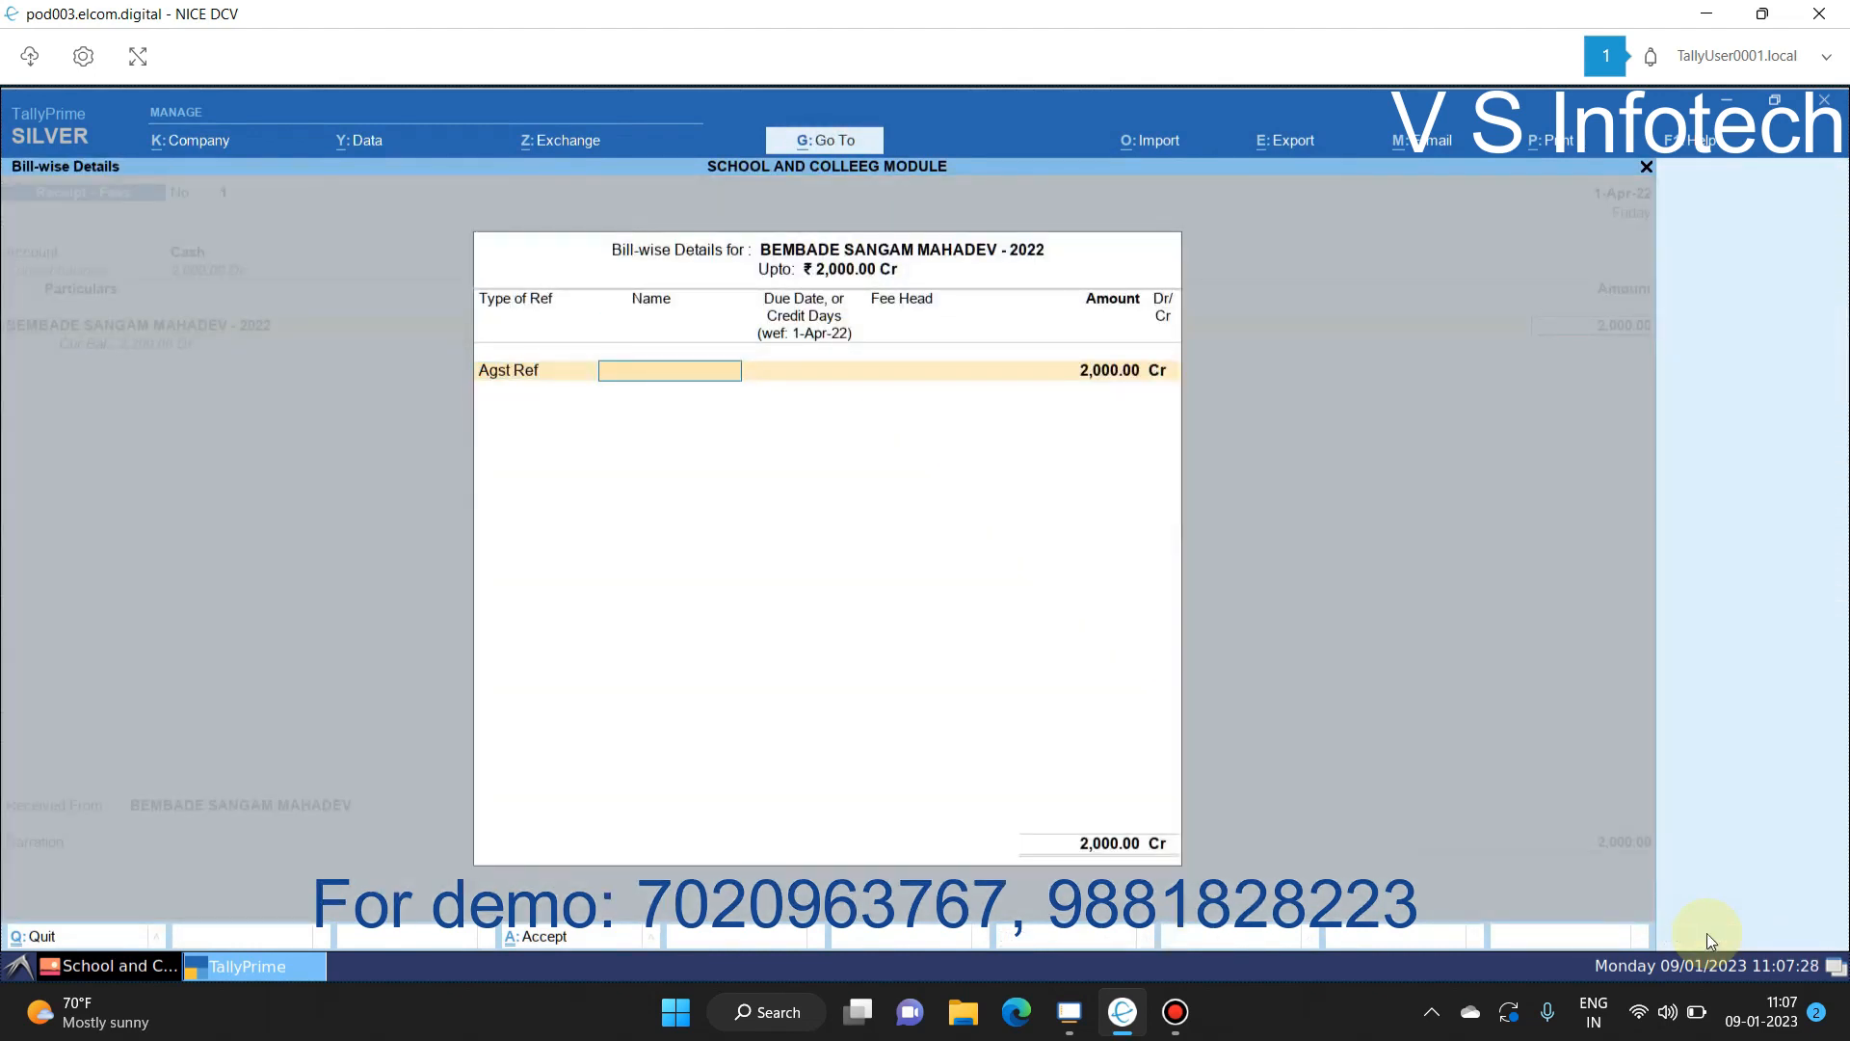
pyautogui.hotkey('ctrl', 'a')
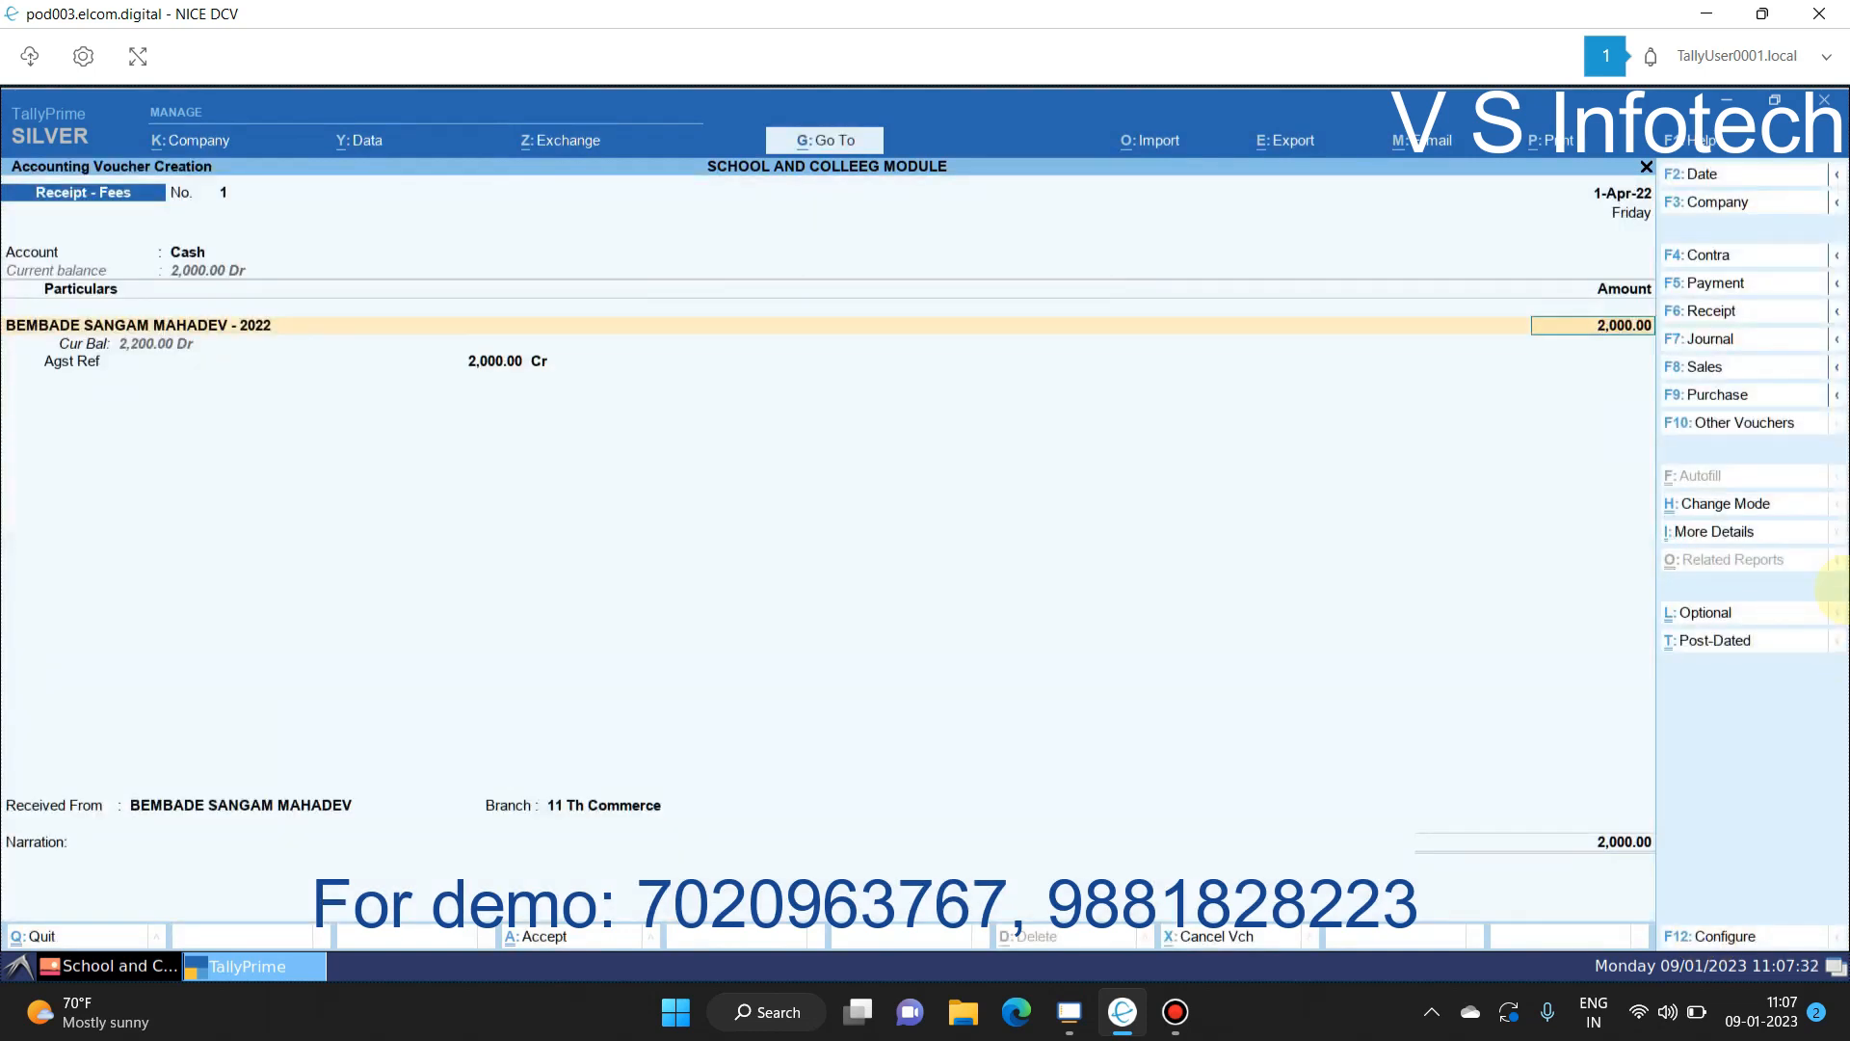
# Step: Change the current date to 1-May-22 and quit the receipt without saving
pyautogui.click(1681, 178)
pyautogui.write('1-5')
pyautogui.press('Return')
pyautogui.press('Return')
pyautogui.press('Return')
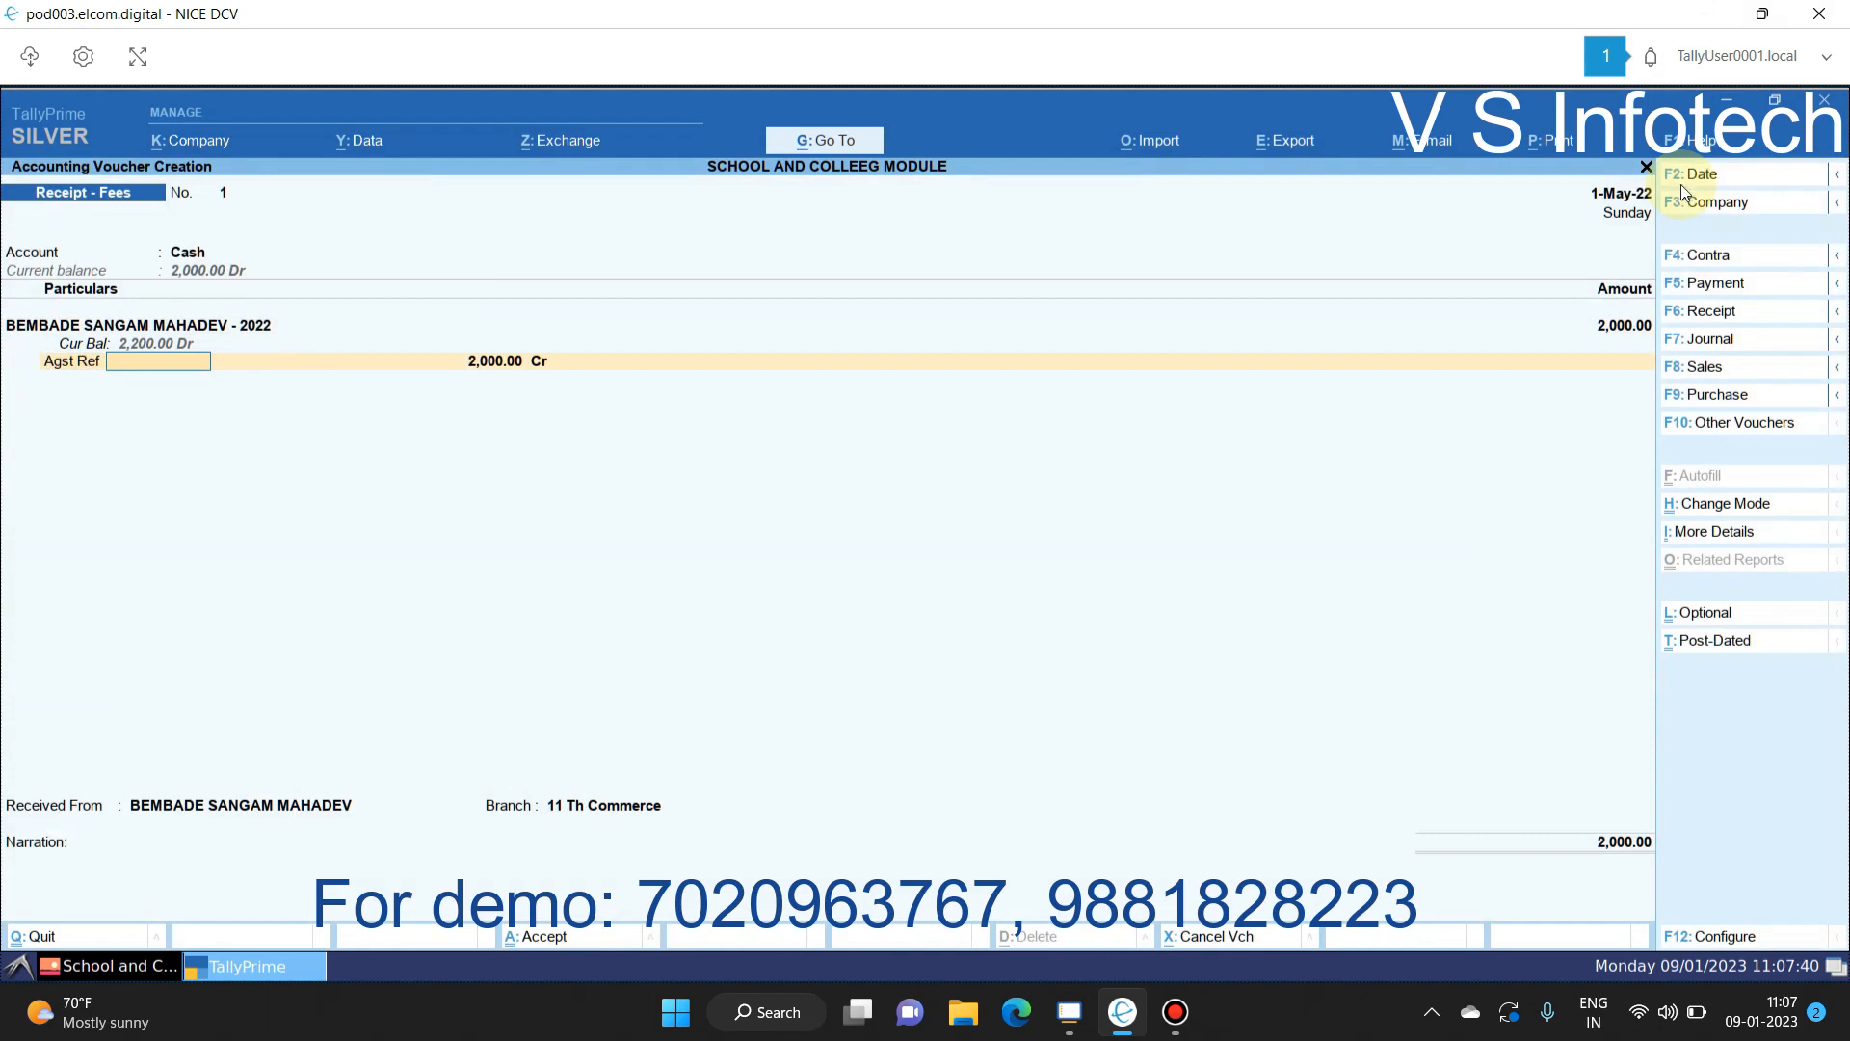
pyautogui.press('Escape')
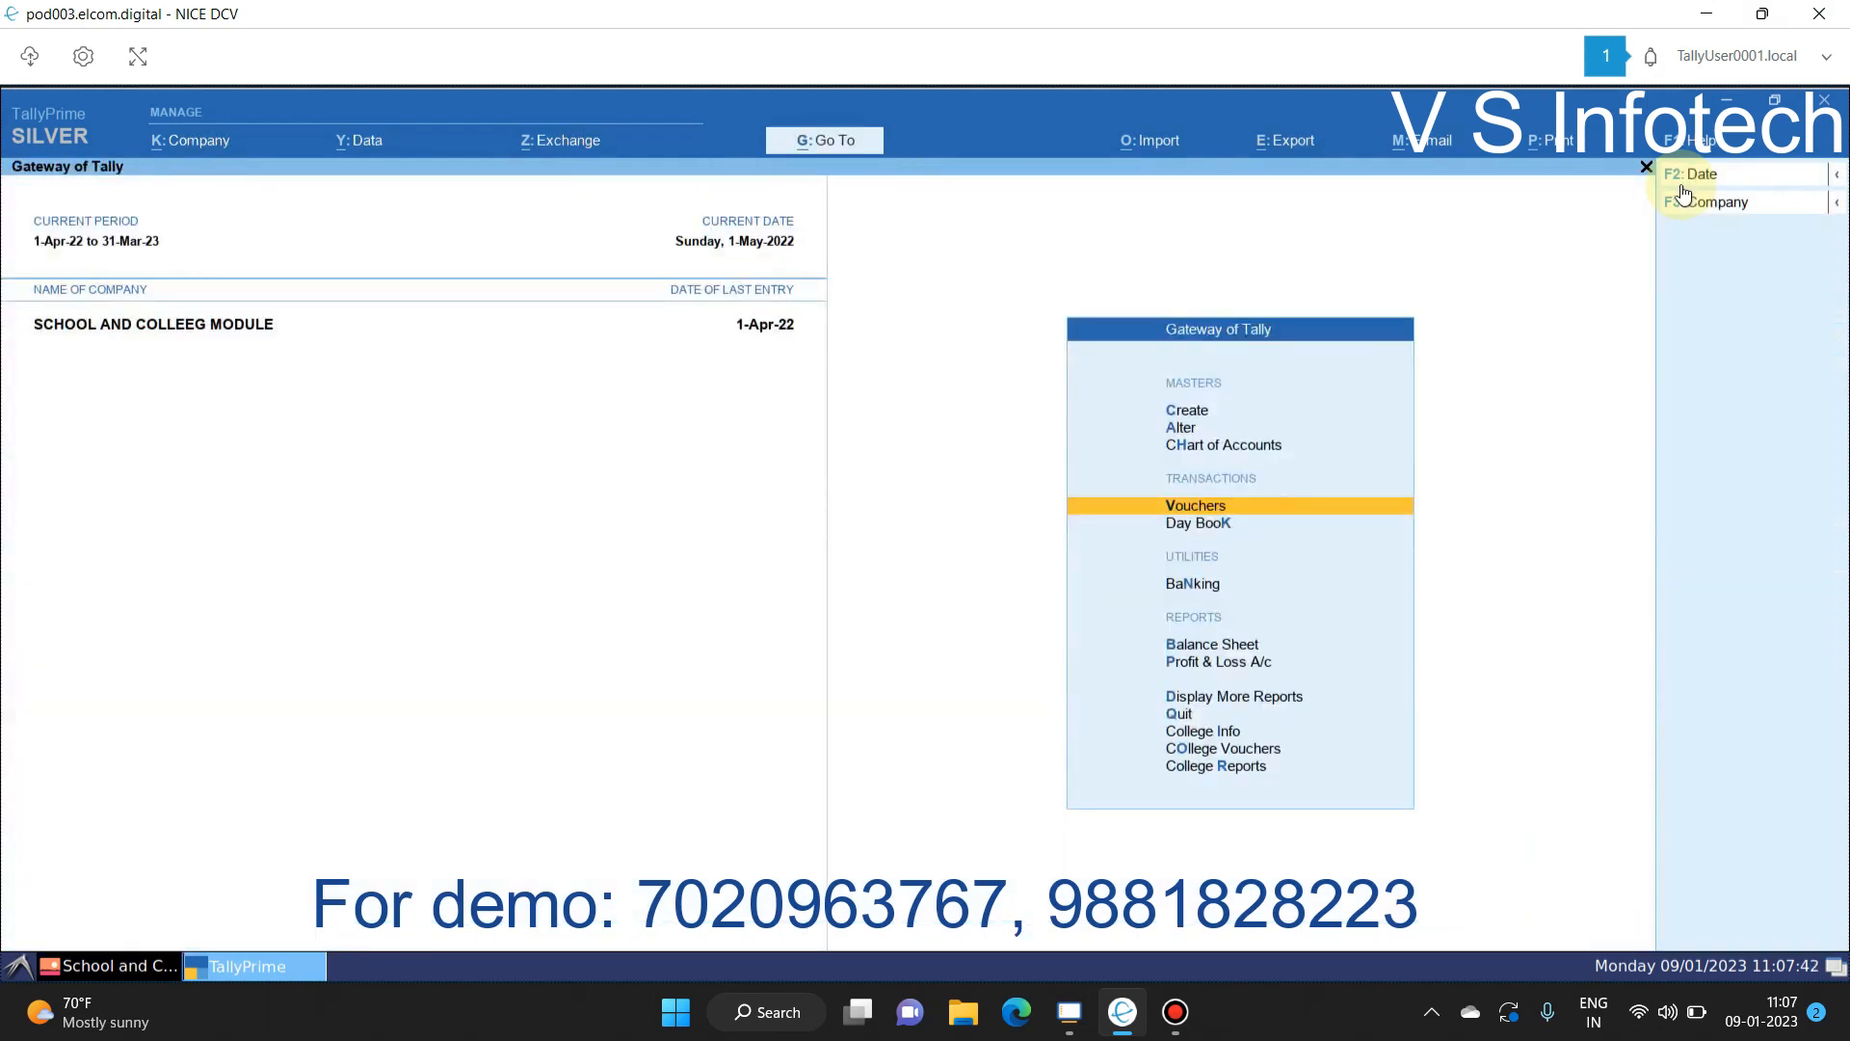
pyautogui.press('Return')
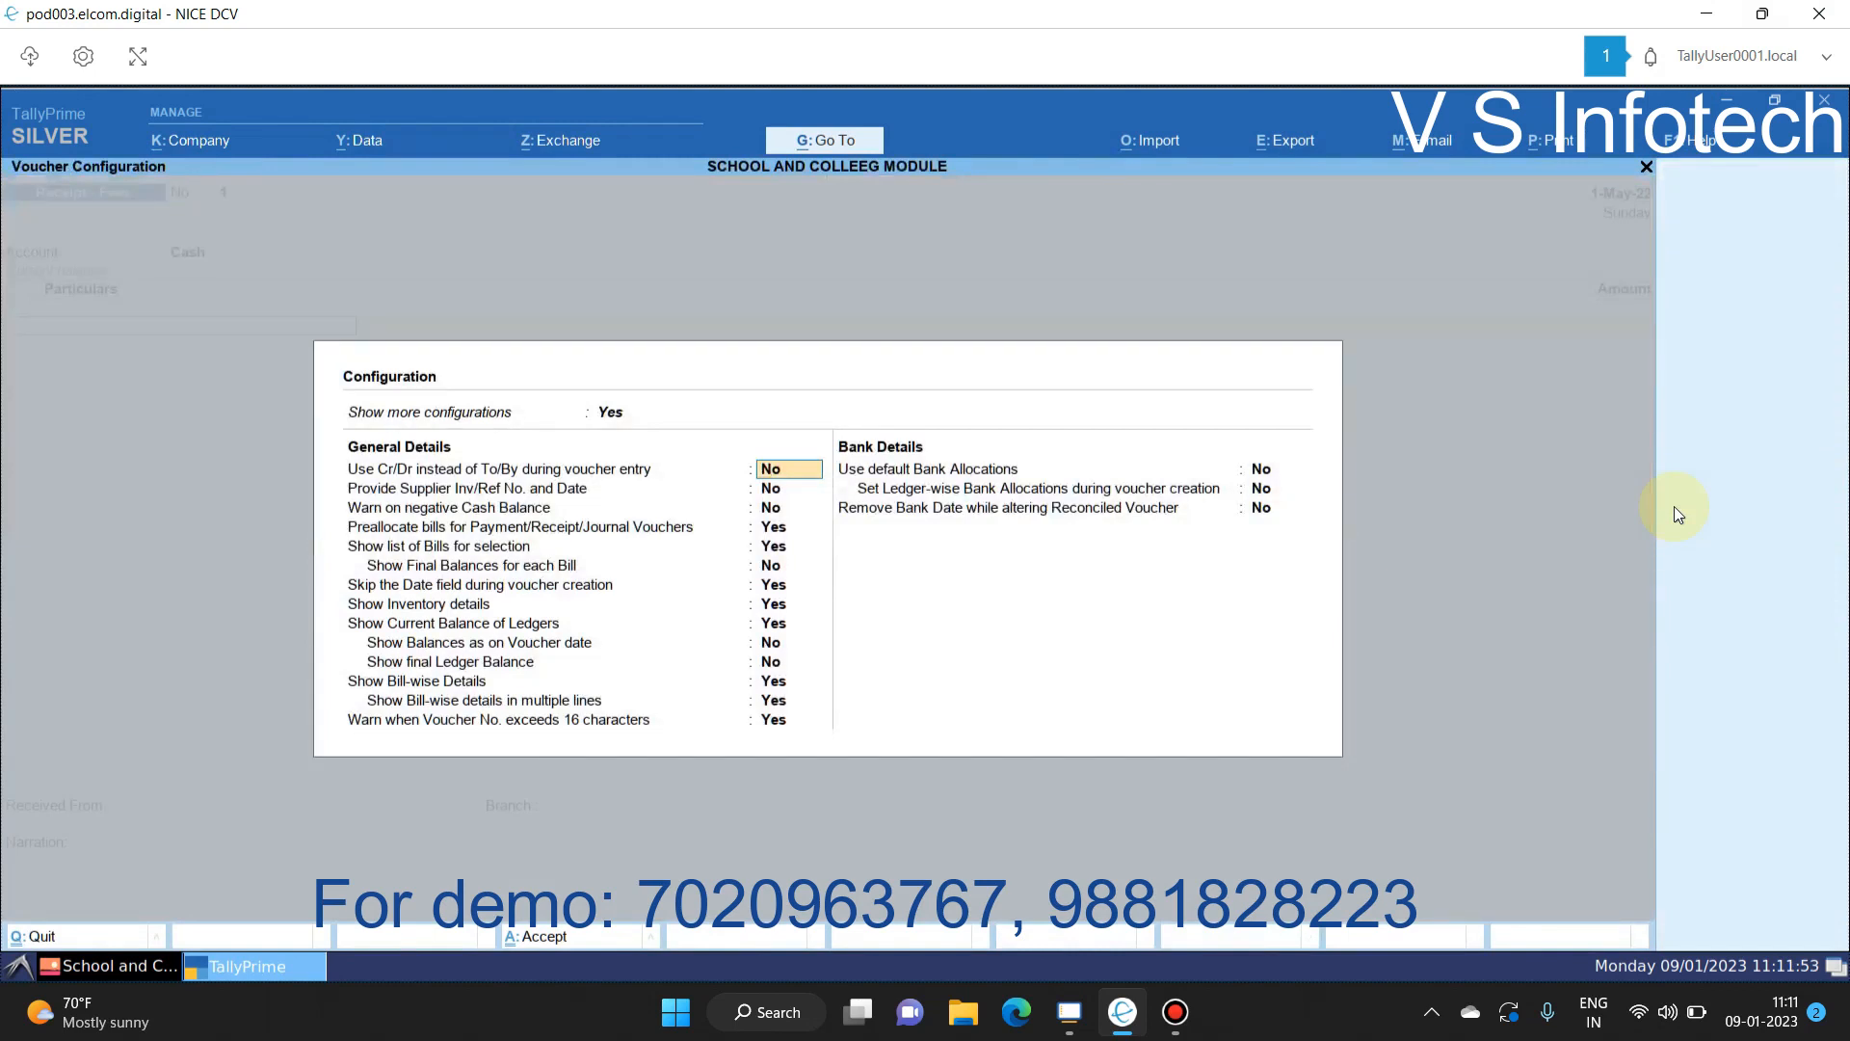
pyautogui.press('Escape')
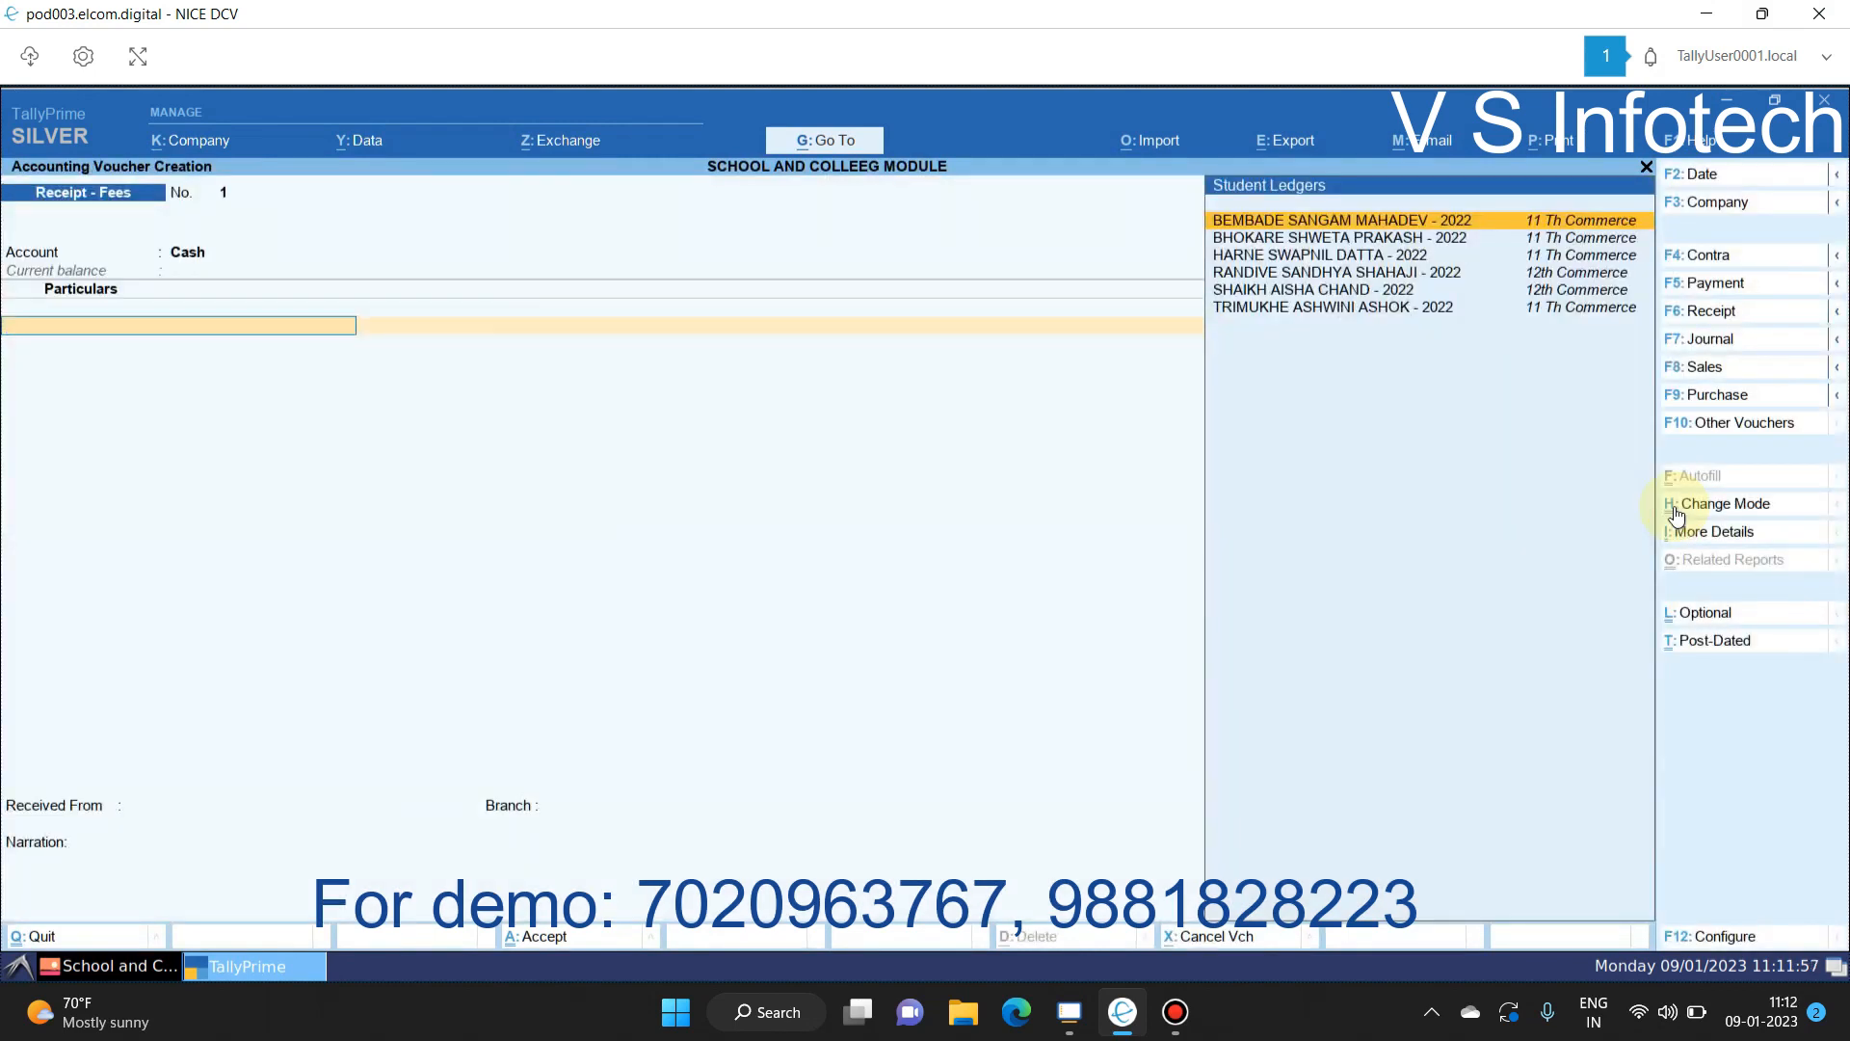
pyautogui.click(1175, 1012)
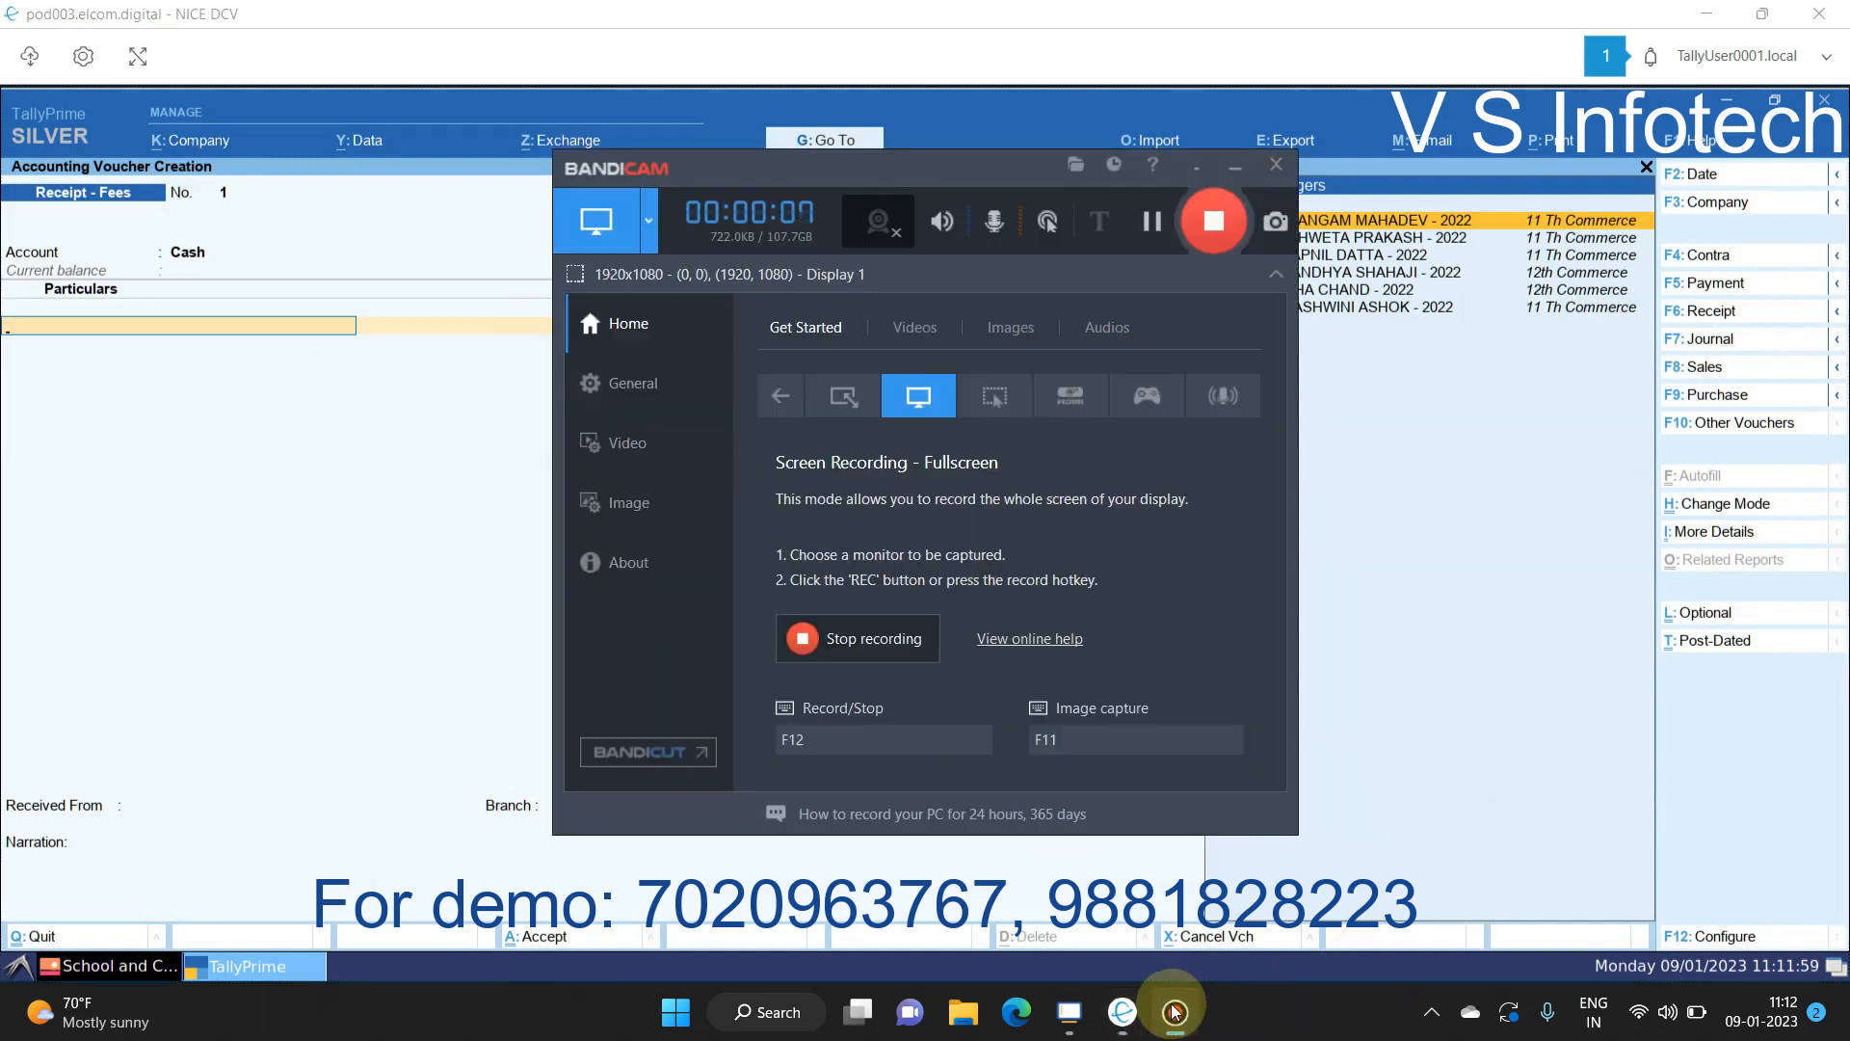
pyautogui.click(1230, 165)
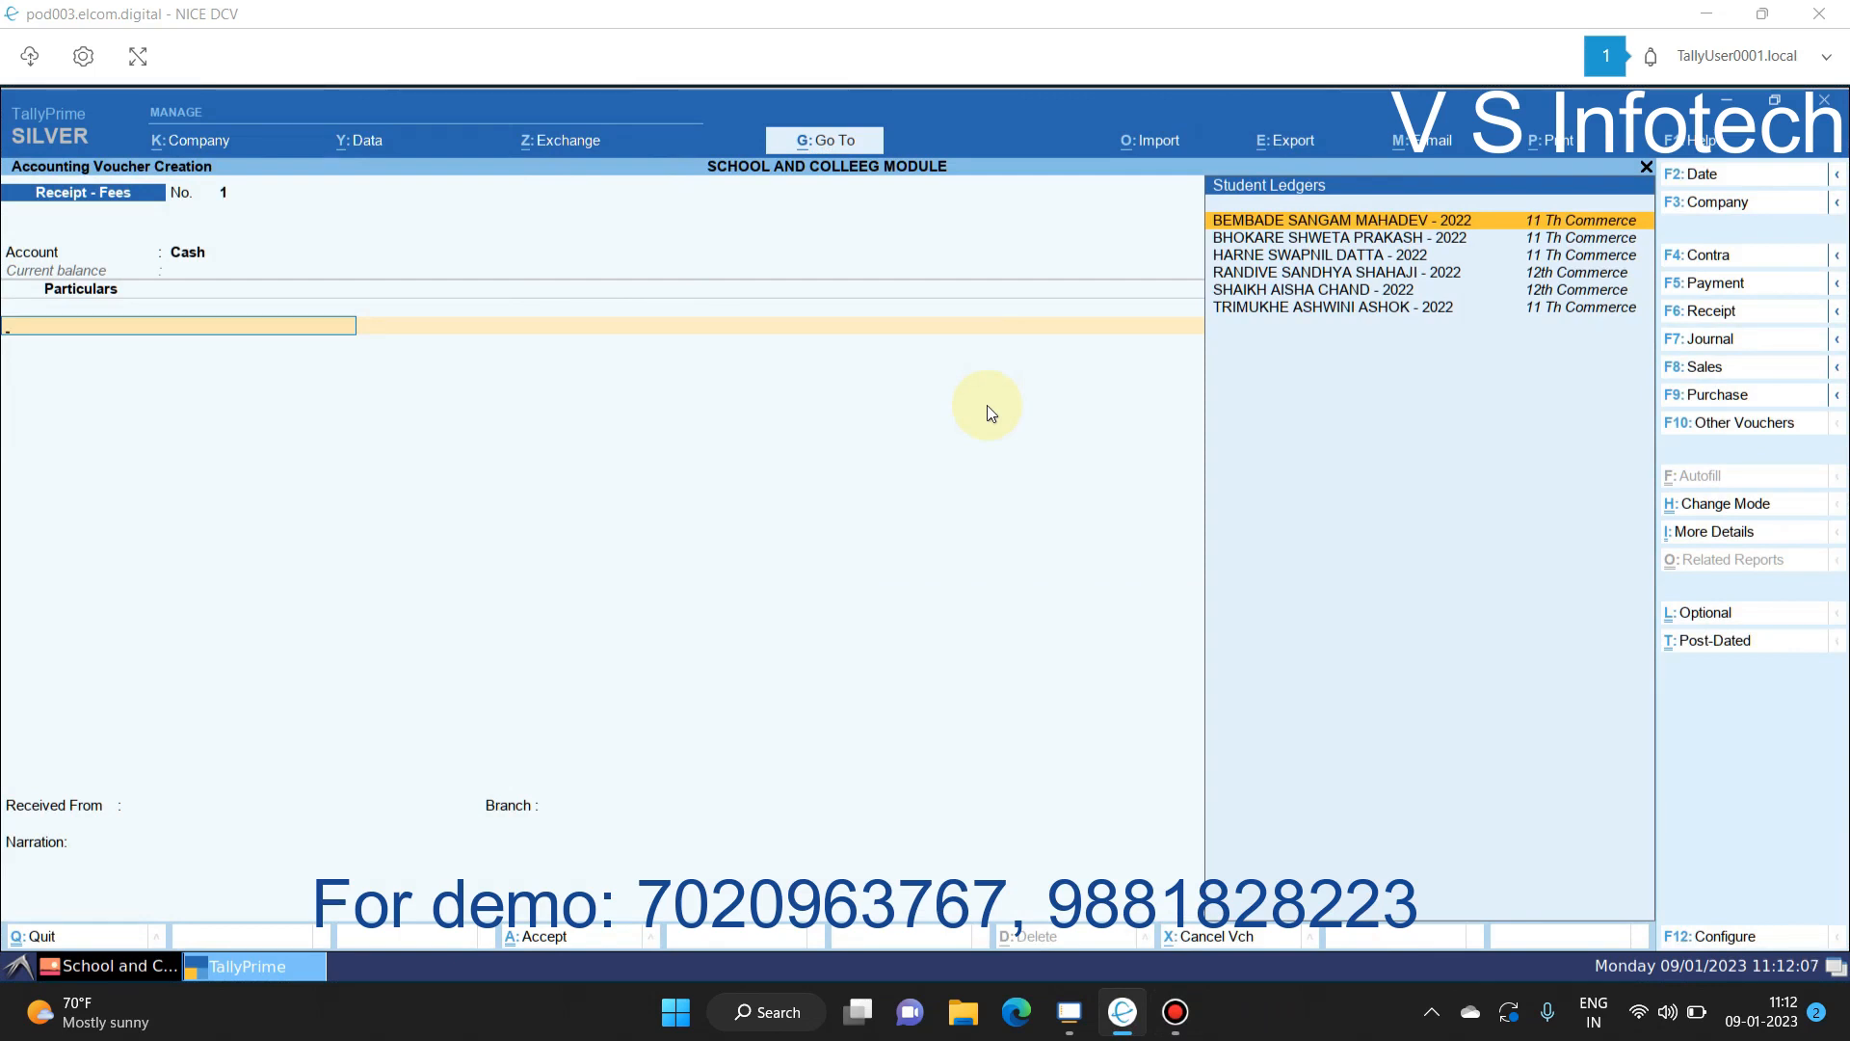
# Step: Select the first student and allocate the Admission and Library fee bills against reference
pyautogui.click(1338, 221)
pyautogui.press('Return')
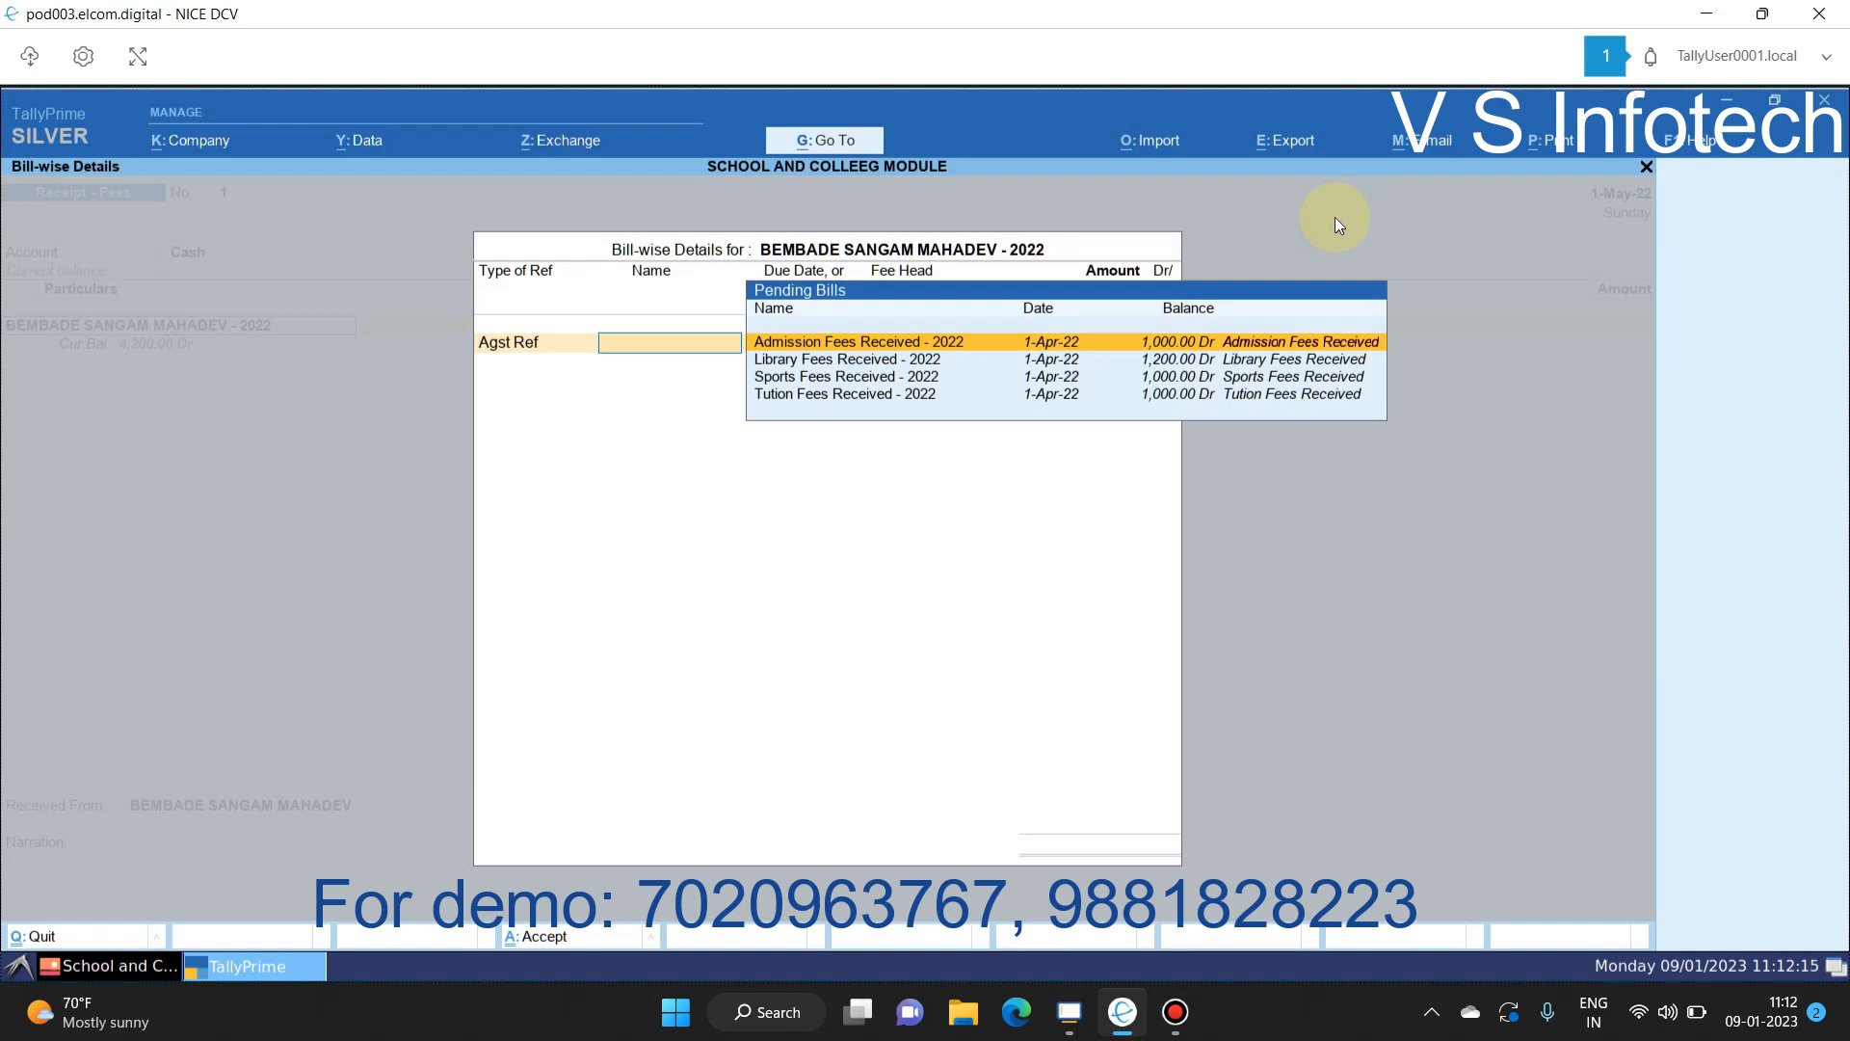
pyautogui.press('Return')
pyautogui.press('Return')
pyautogui.press('Return')
pyautogui.press('Return')
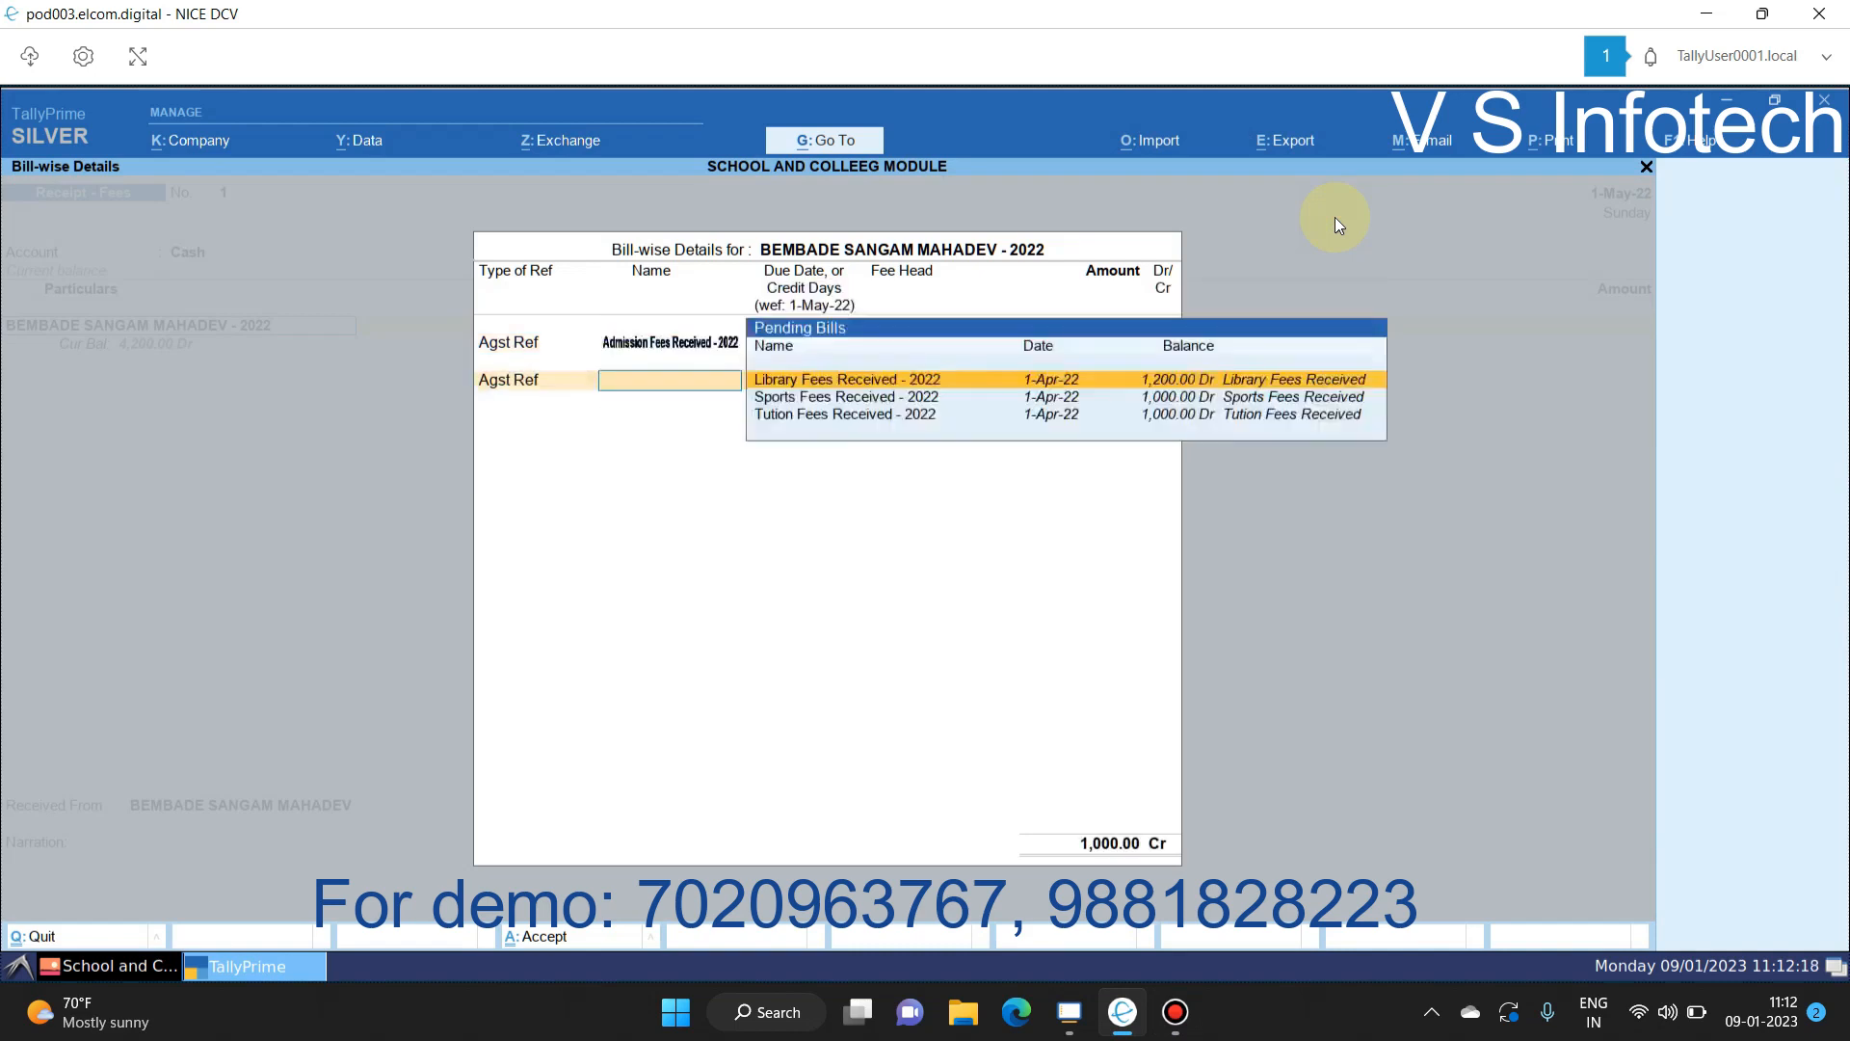
pyautogui.press('Return')
pyautogui.press('Return')
pyautogui.press('Return')
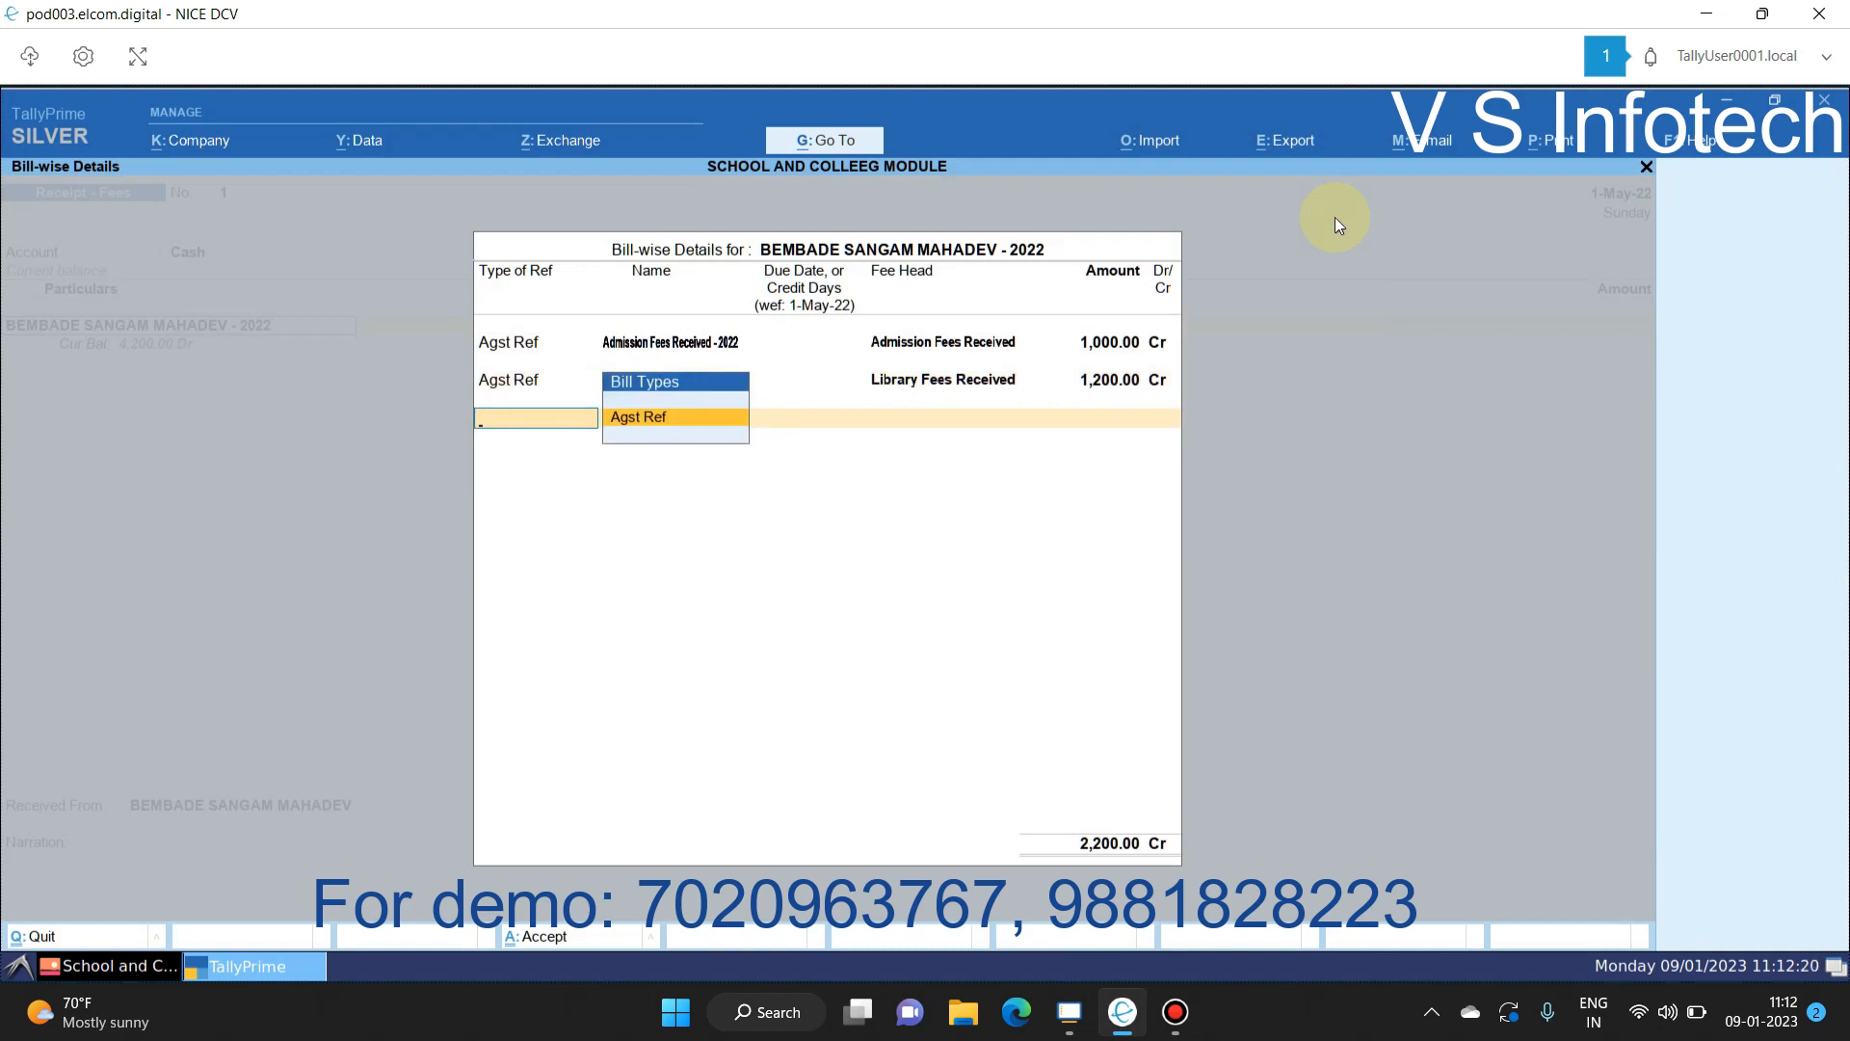
pyautogui.press('BackSpace')
pyautogui.press('BackSpace')
pyautogui.press('Escape')
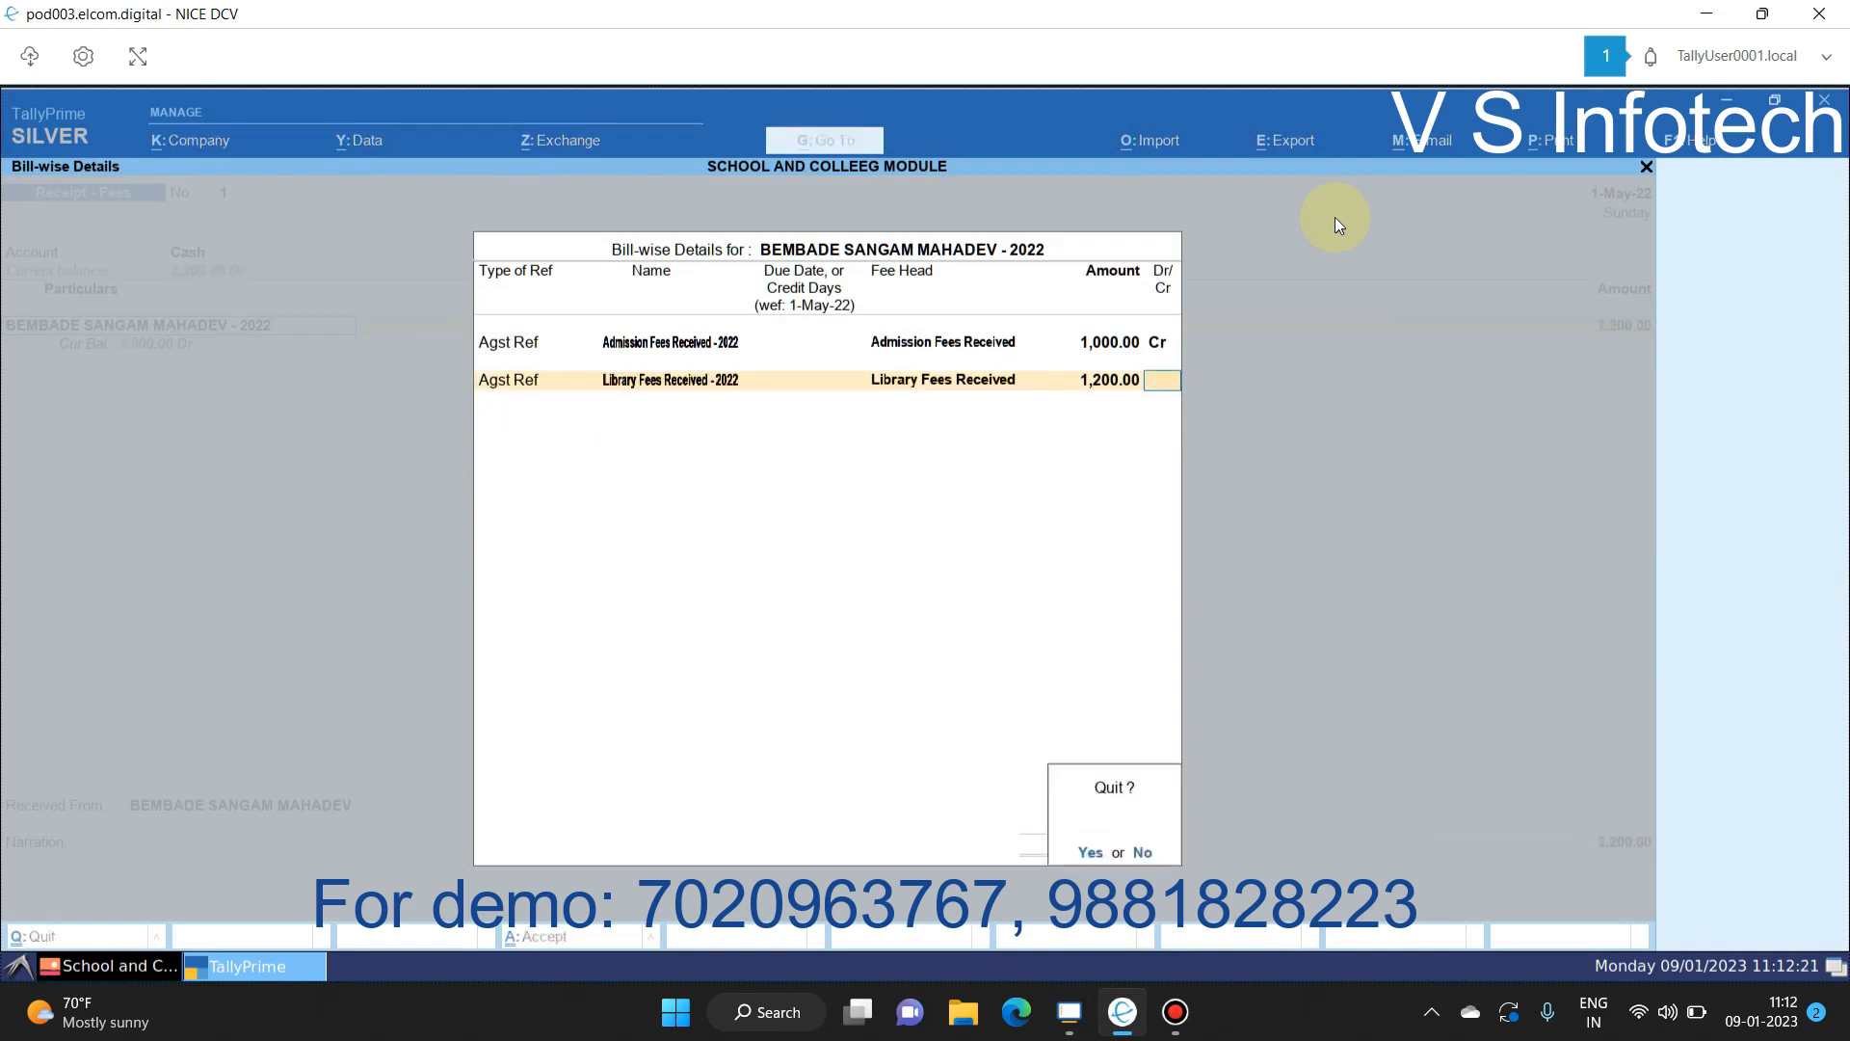
pyautogui.press('y')
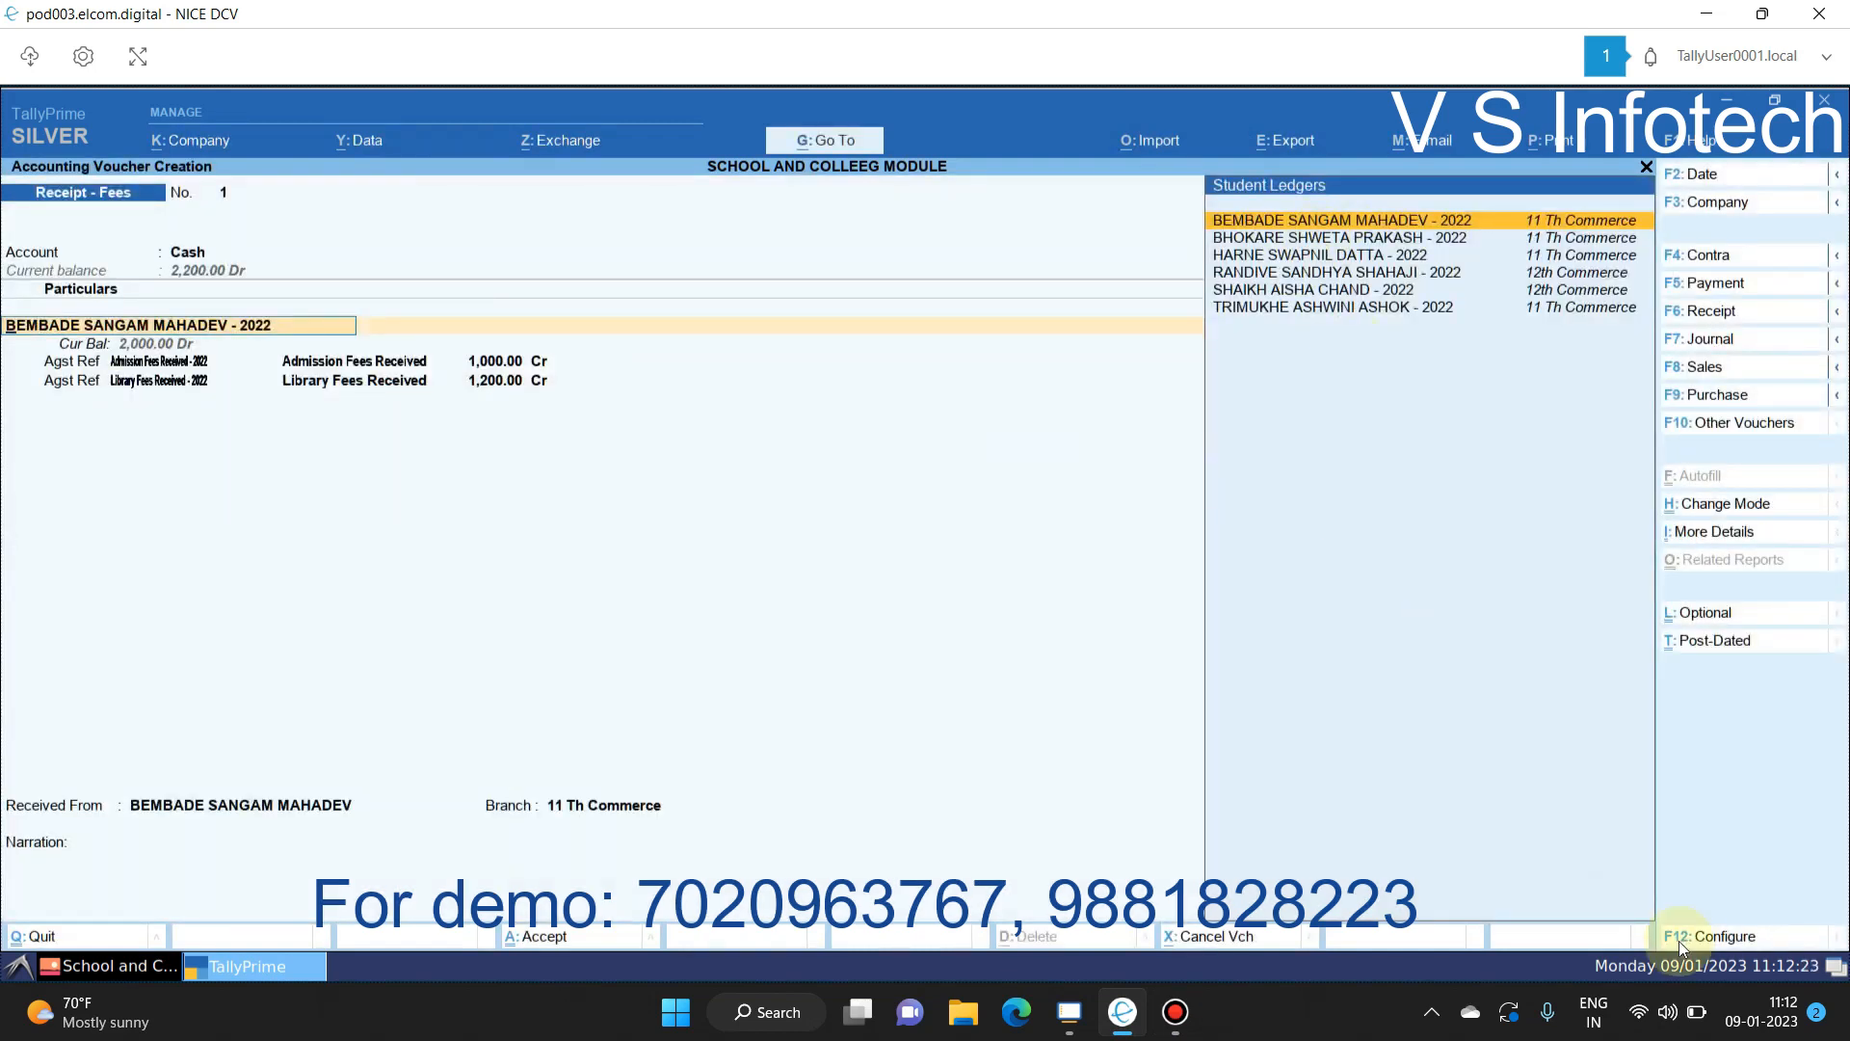
# Step: Turn off bill preallocation, enter the amount, then discard the unfinished receipt
pyautogui.click(1680, 945)
pyautogui.press('Down')
pyautogui.press('Down')
pyautogui.press('Return')
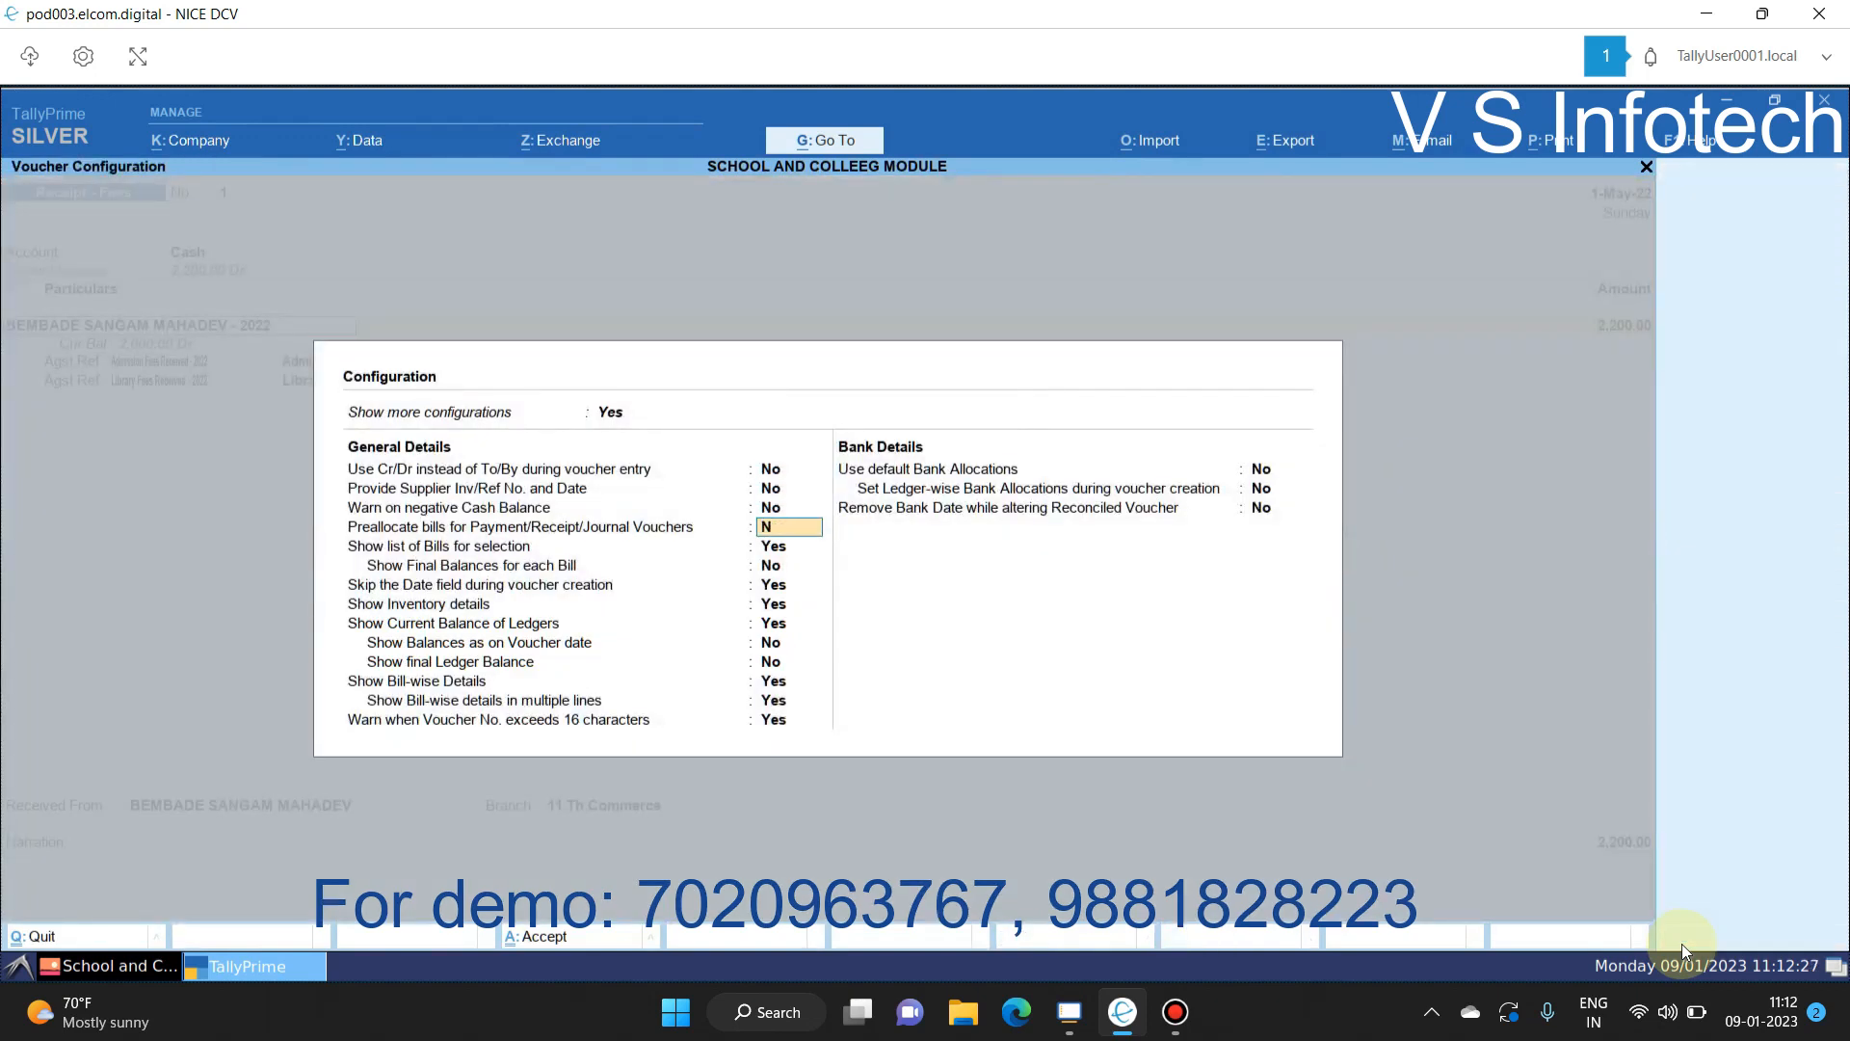
pyautogui.hotkey('ctrl', 'a')
pyautogui.press('Return')
pyautogui.write('2000')
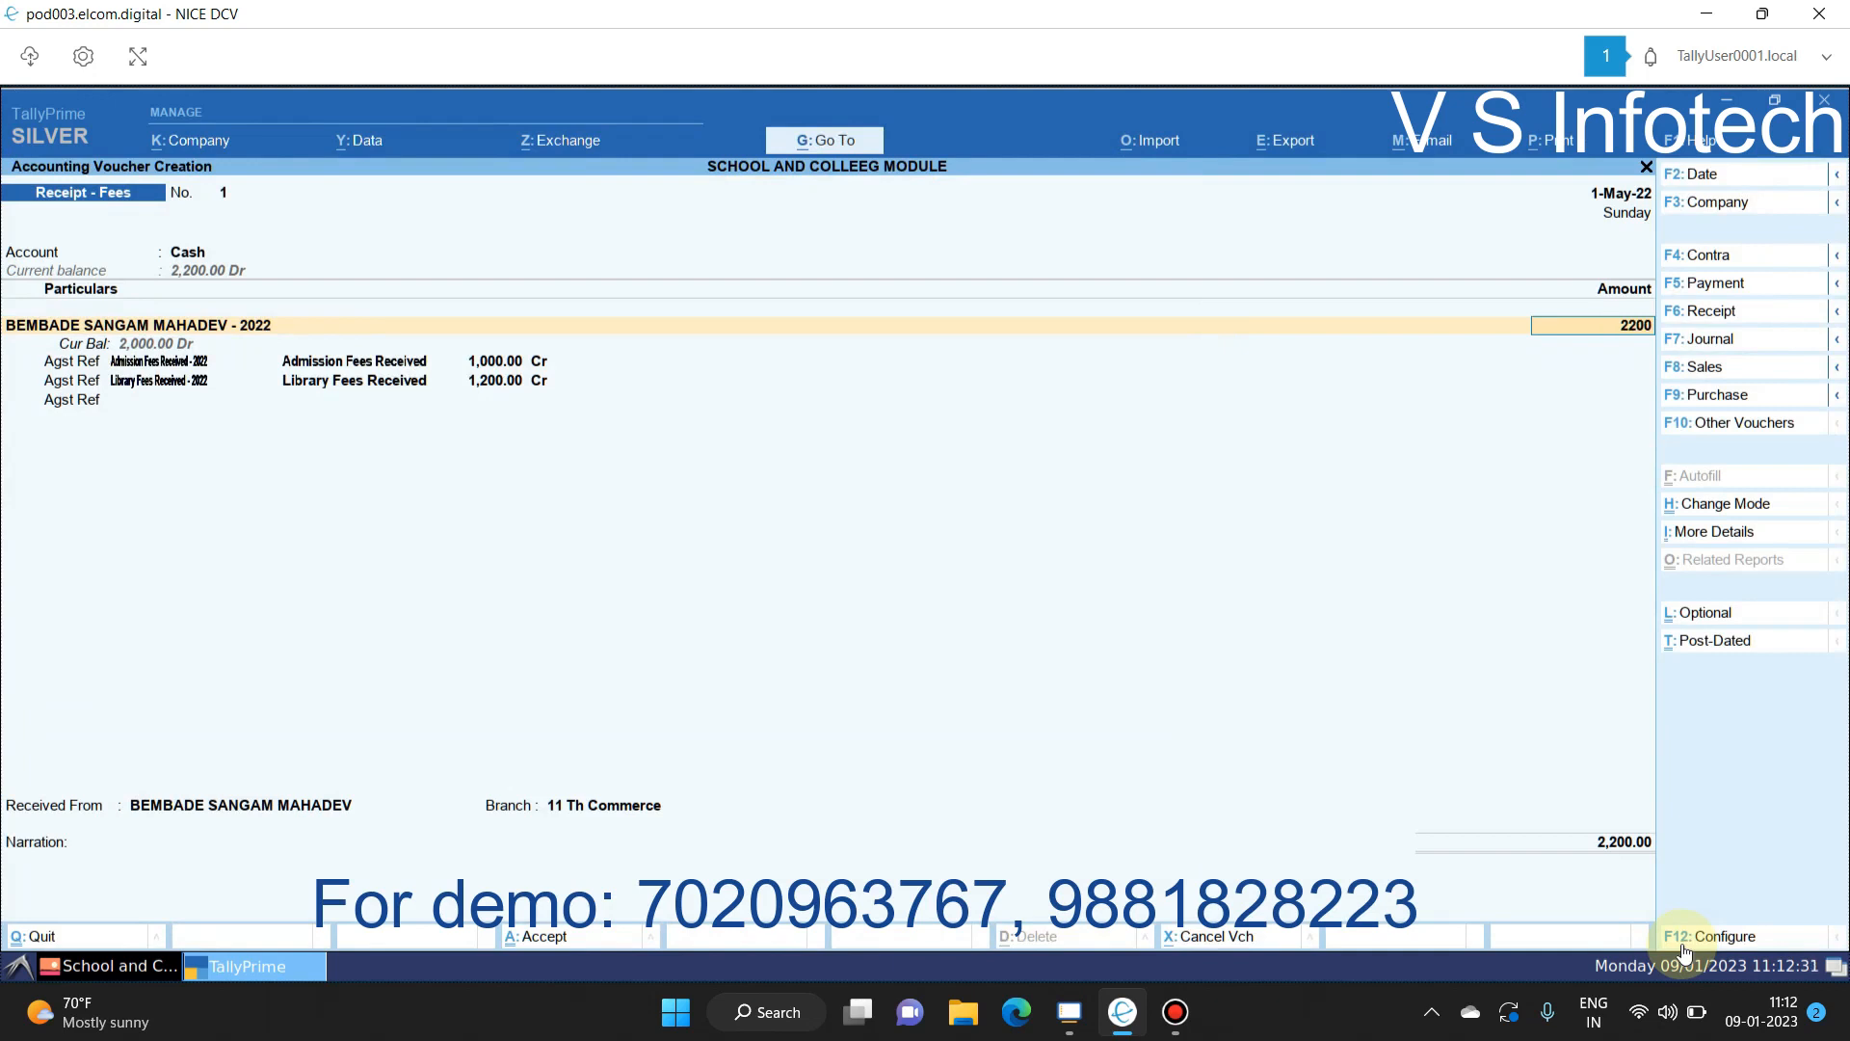
pyautogui.press('Return')
pyautogui.press('Return')
pyautogui.press('Return')
pyautogui.press('Return')
pyautogui.press('Return')
pyautogui.press('Return')
pyautogui.press('Return')
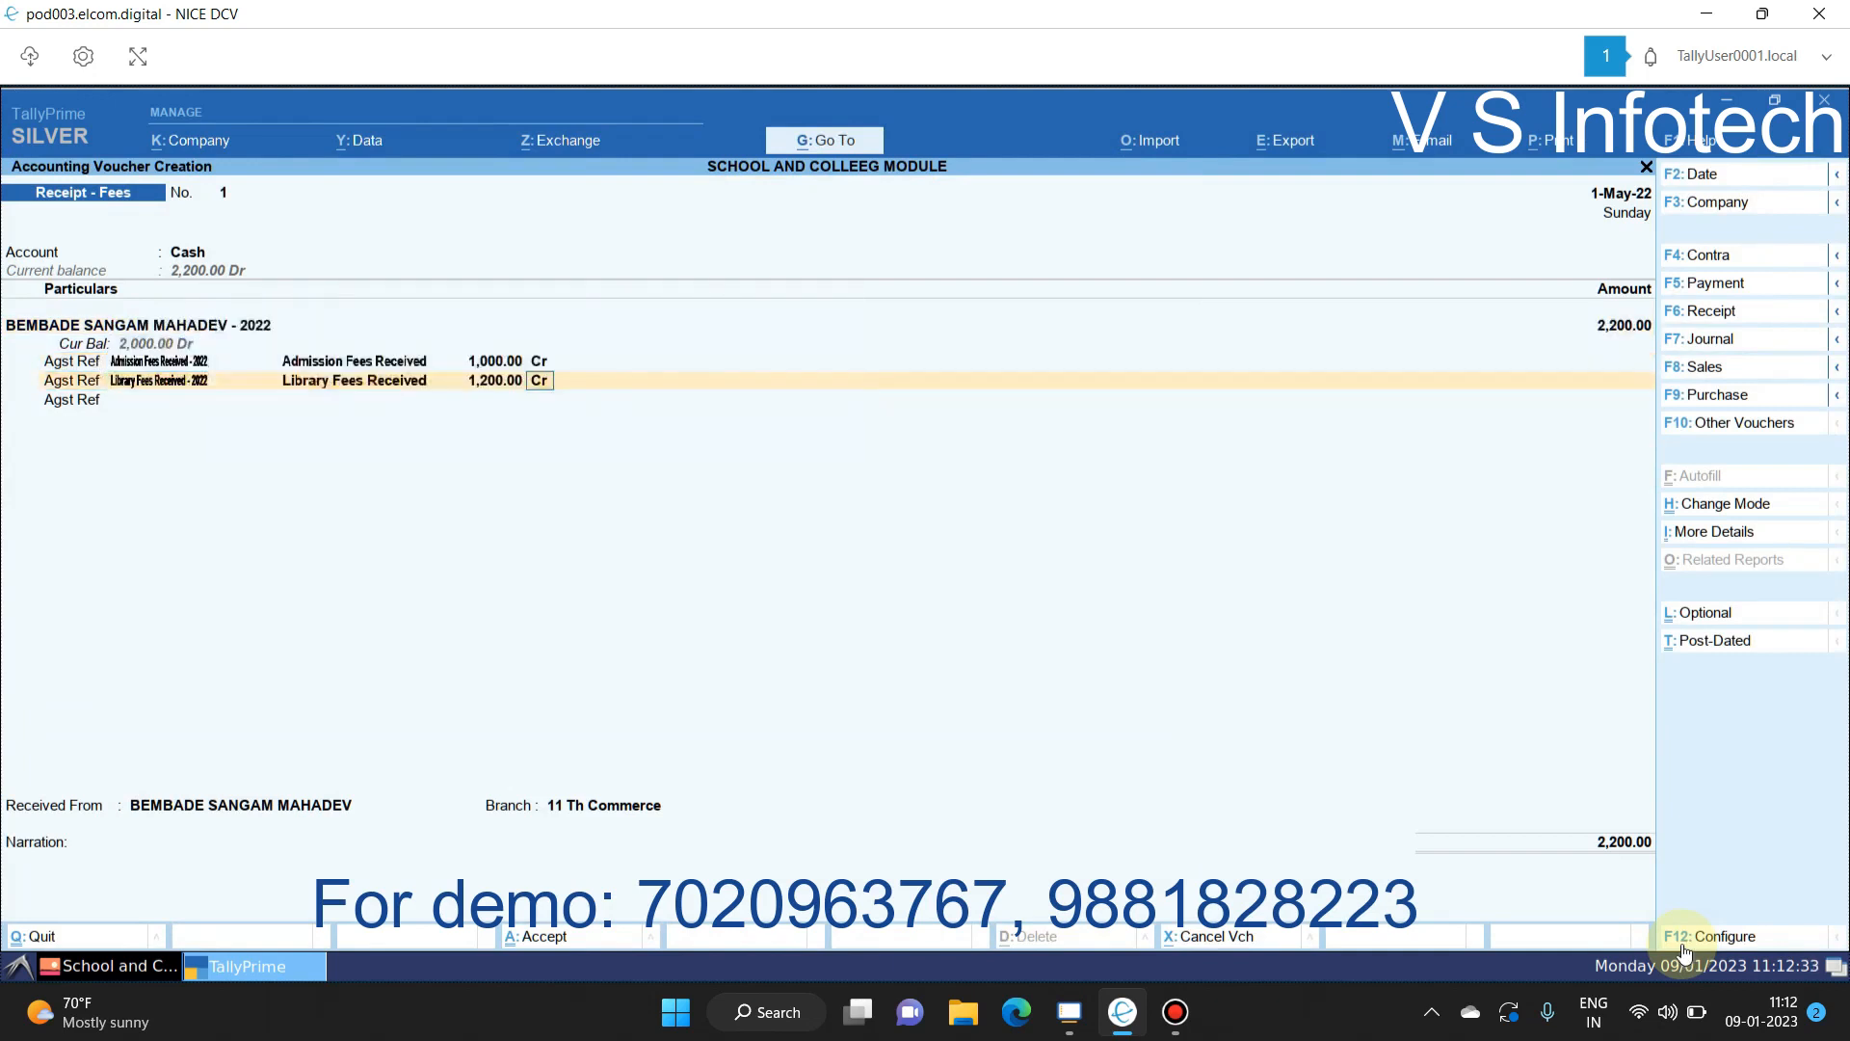
pyautogui.press('Escape')
pyautogui.press('Escape')
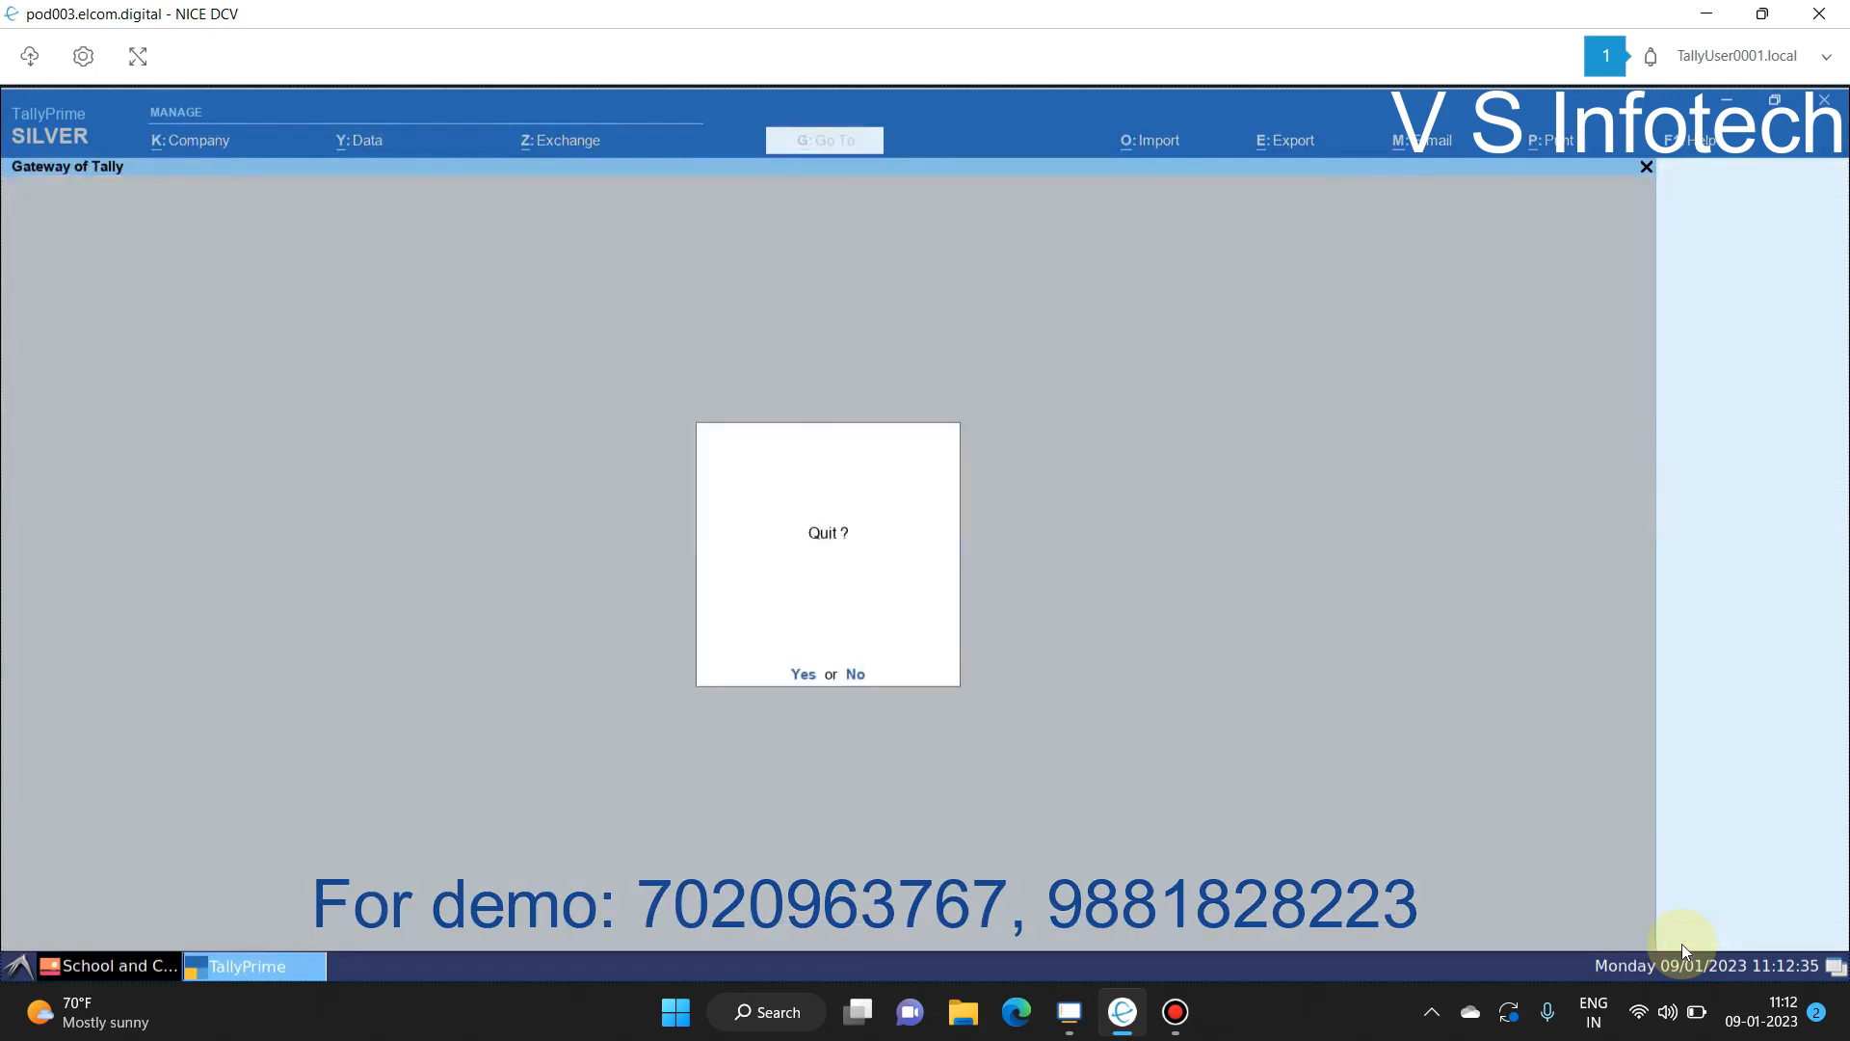
pyautogui.press('n')
# Step: Start a fresh Receipt - Fees voucher taking 2,200 from the student against Admission and Library bills
pyautogui.press('v')
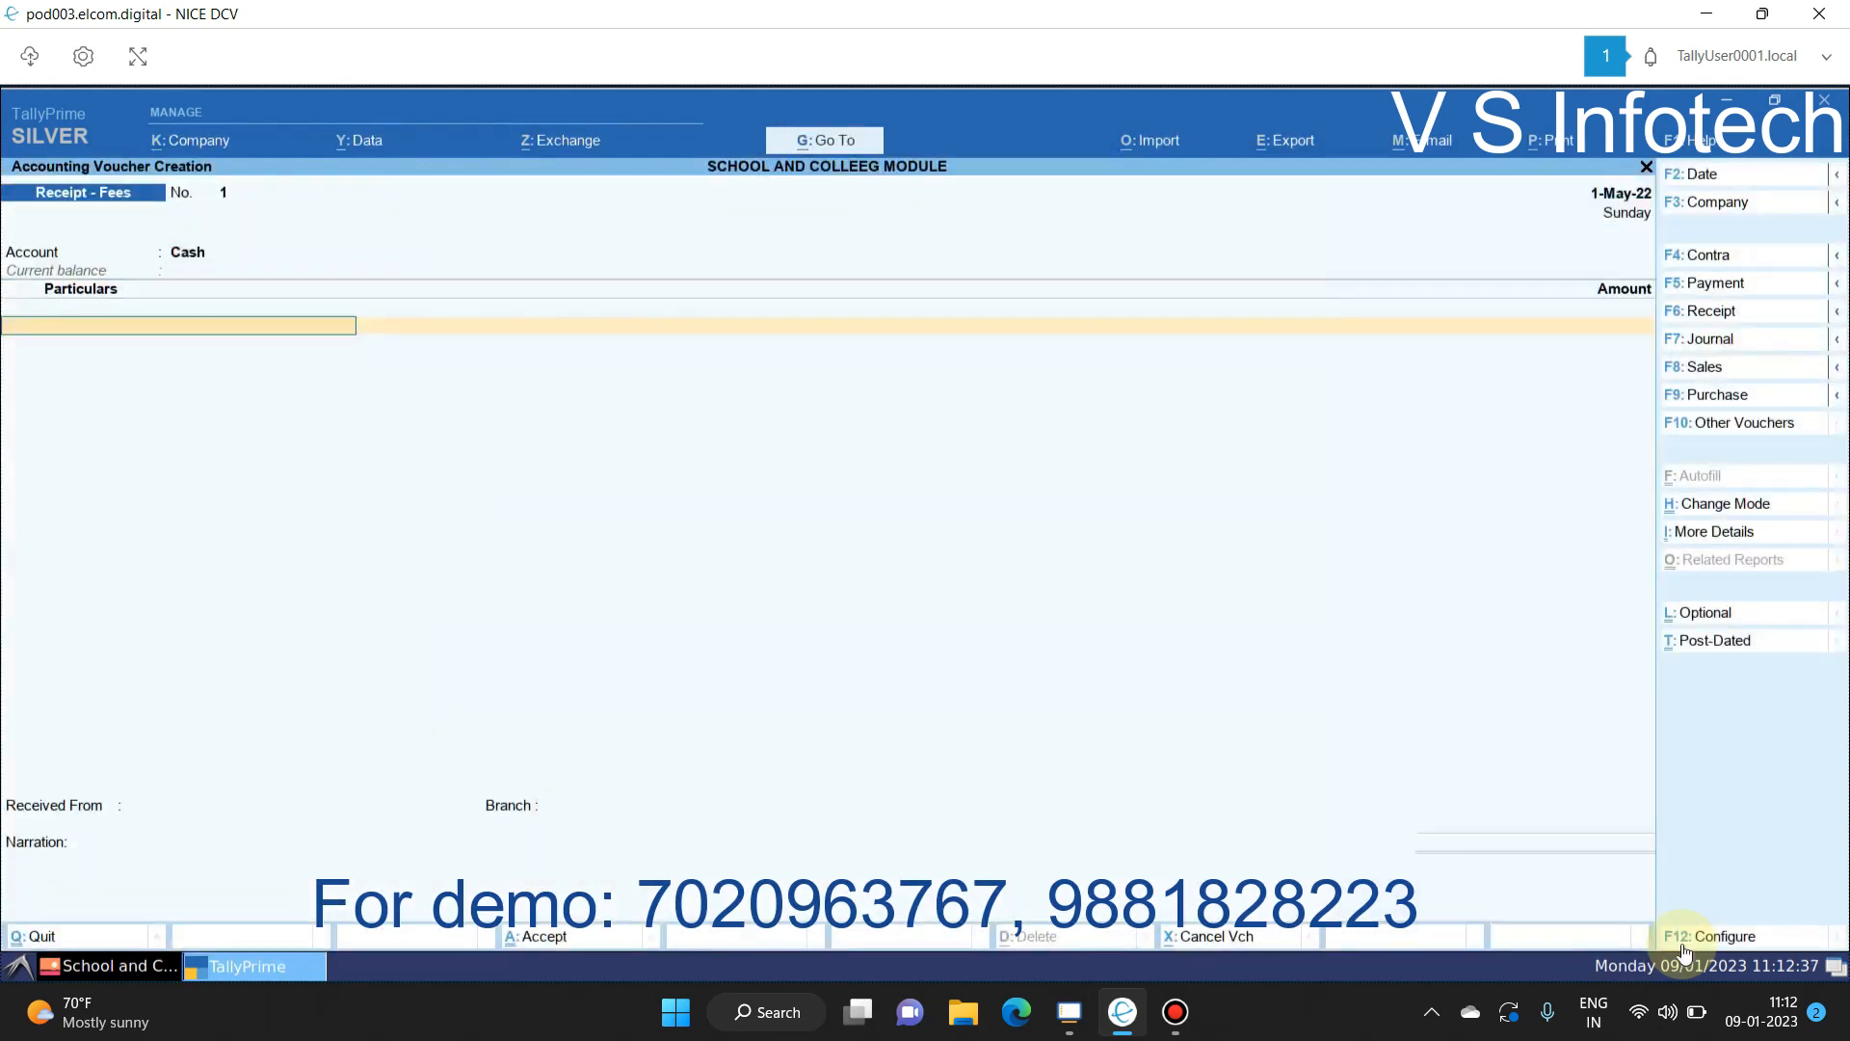
pyautogui.write('be')
pyautogui.press('Return')
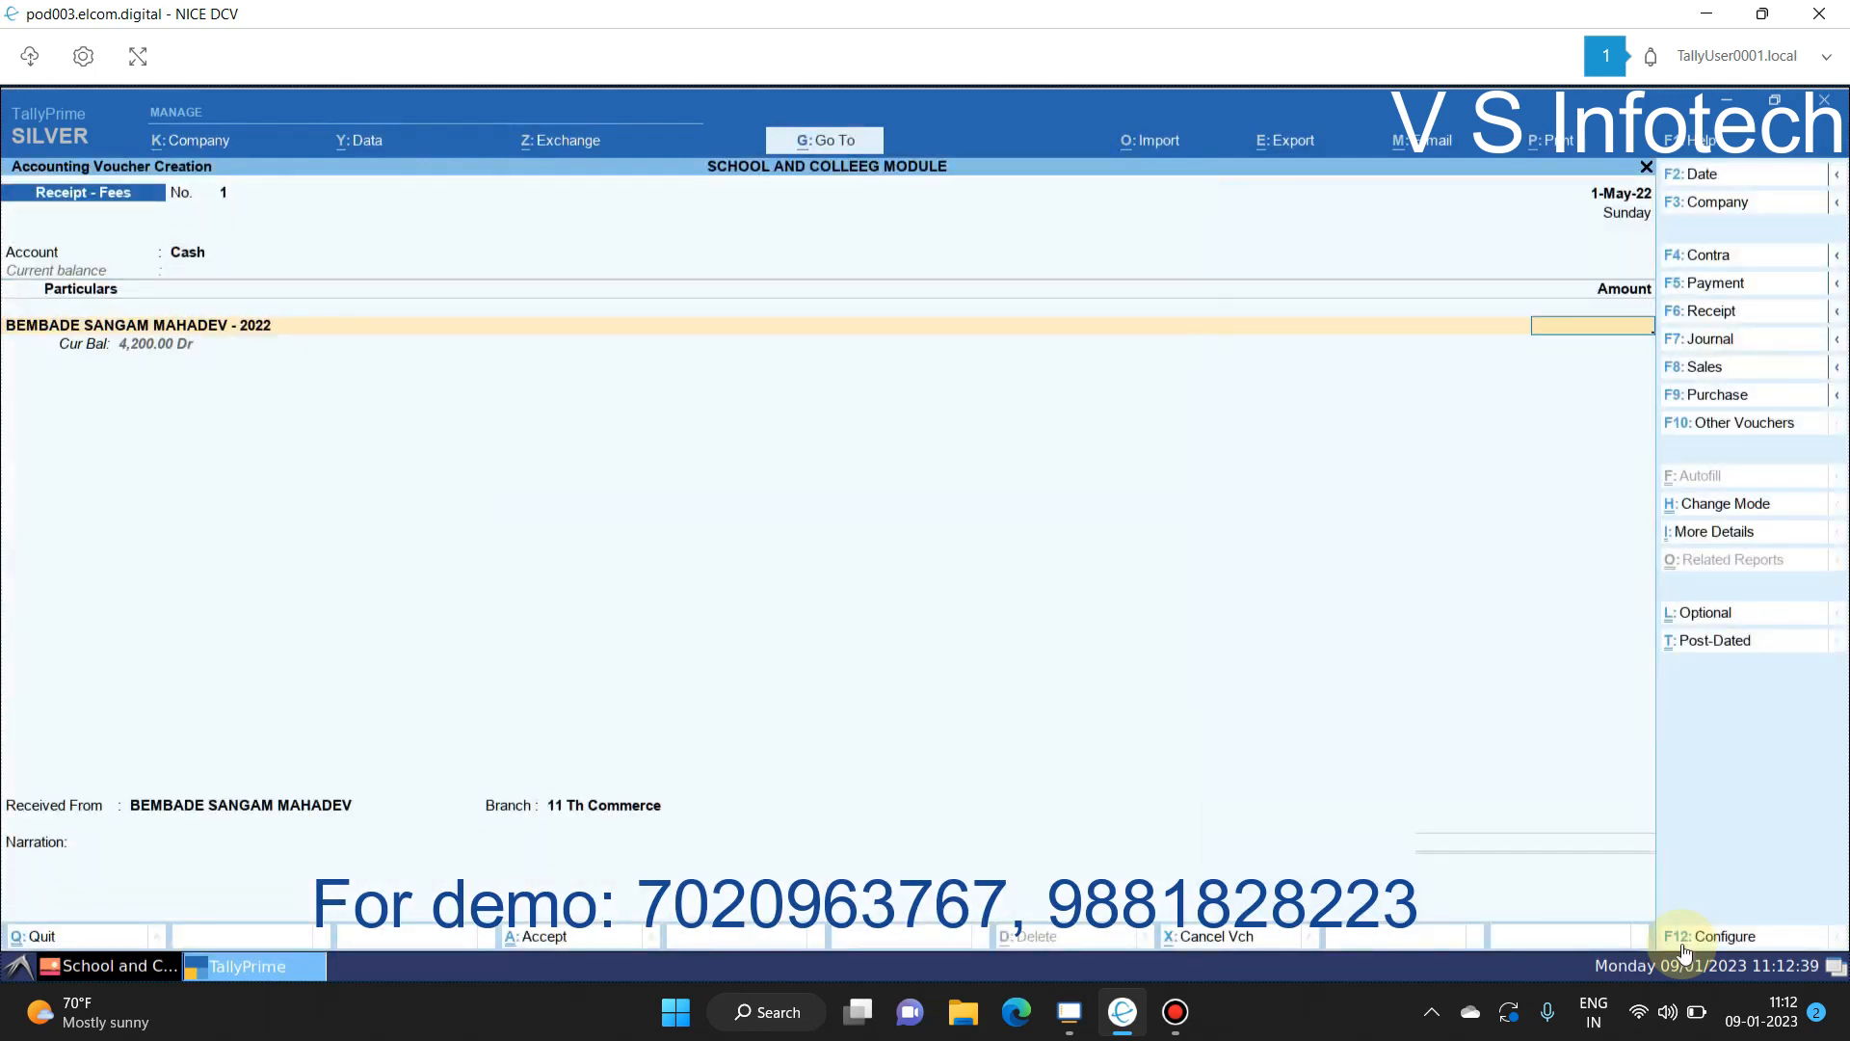
pyautogui.write('2200')
pyautogui.press('Return')
pyautogui.press('Return')
pyautogui.press('Return')
pyautogui.press('Return')
pyautogui.press('Return')
pyautogui.press('Return')
pyautogui.press('Return')
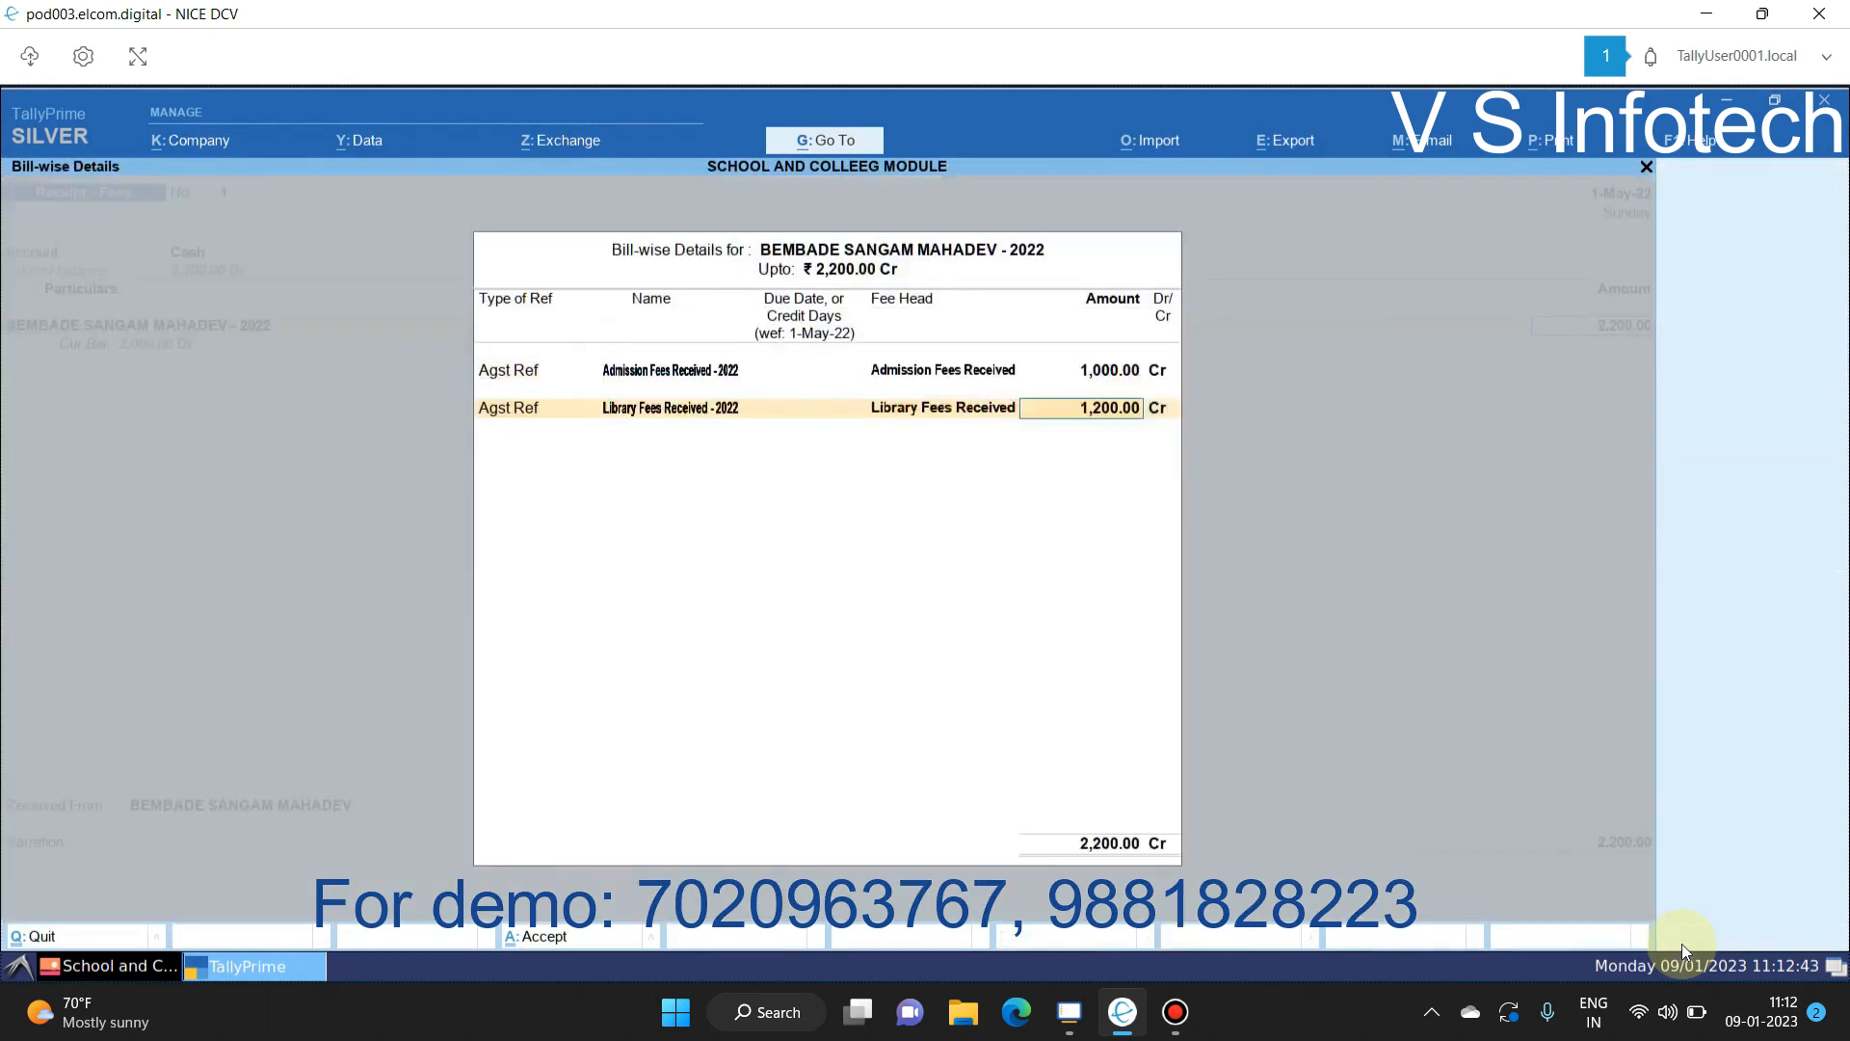
pyautogui.press('Return')
pyautogui.press('Return')
pyautogui.press('Return')
pyautogui.press('Return')
pyautogui.press('Return')
pyautogui.press('Return')
pyautogui.press('Return')
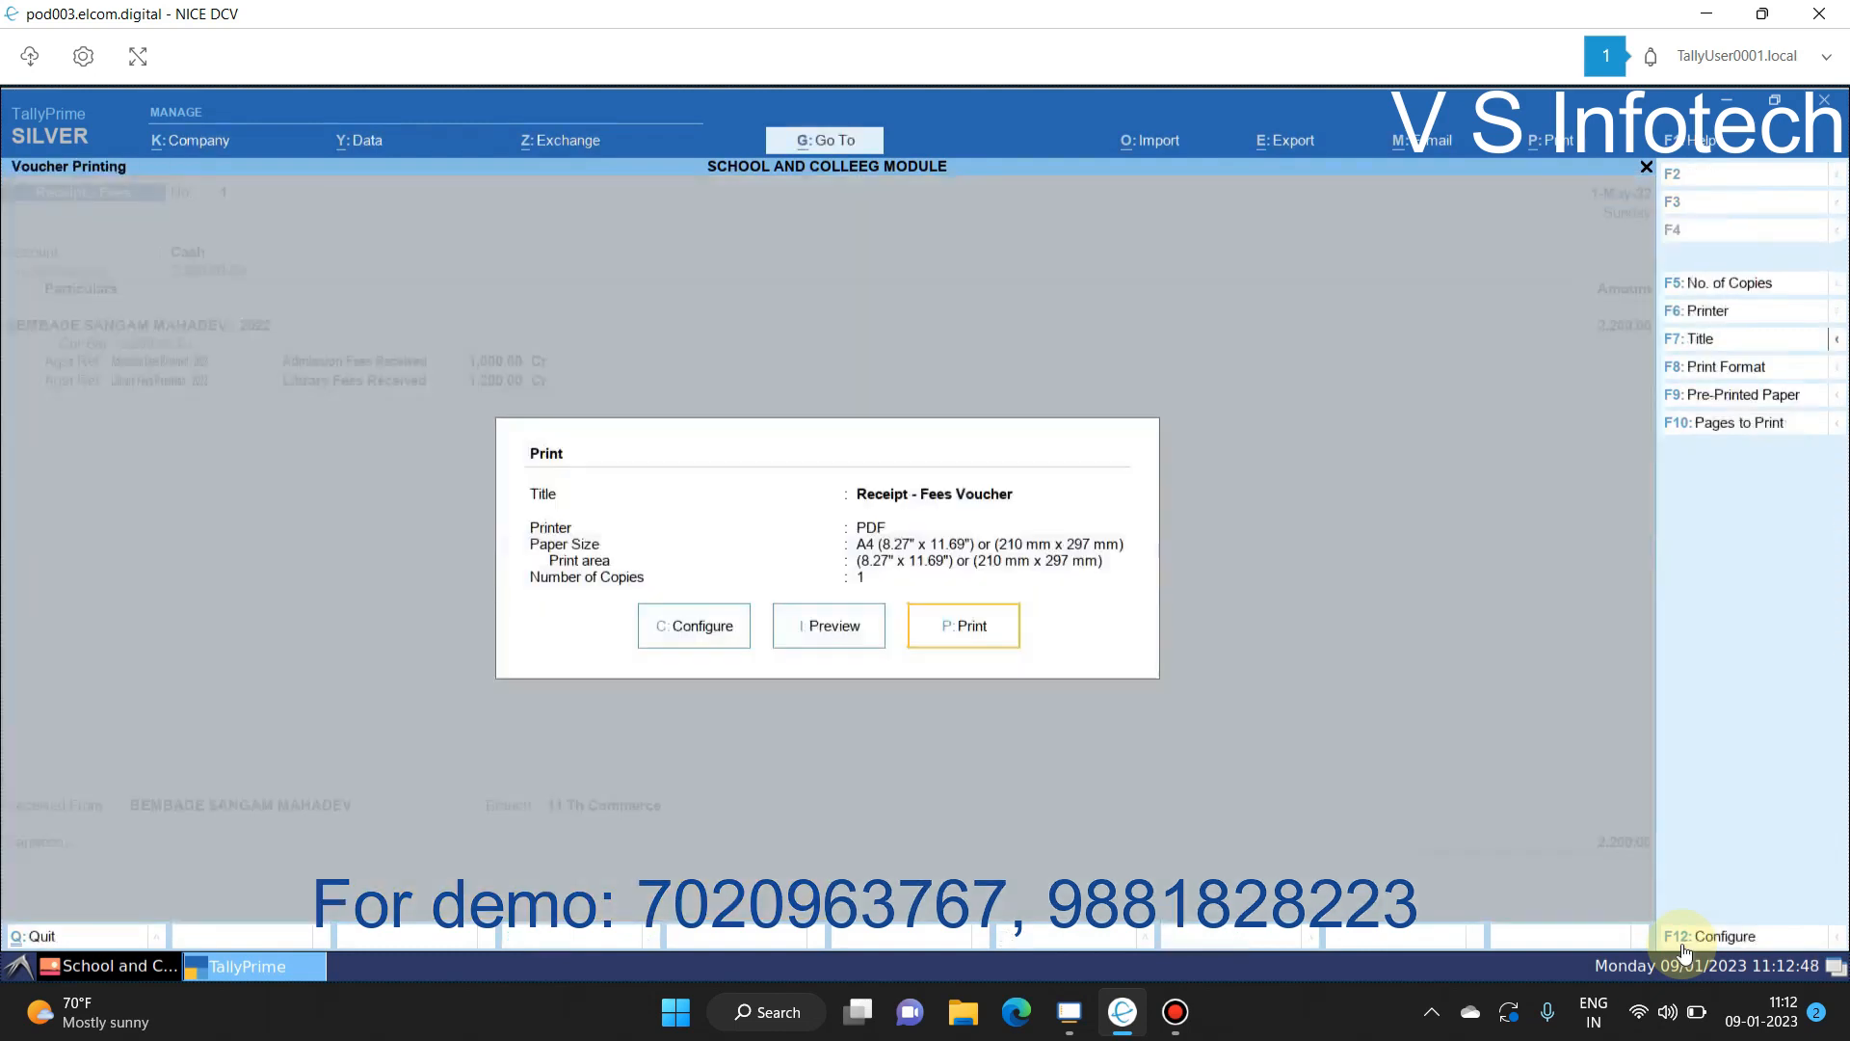
# Step: Preview Receipt No. 1 for 2,200, toggling zoom between whole page and full width, then exit
pyautogui.press('i')
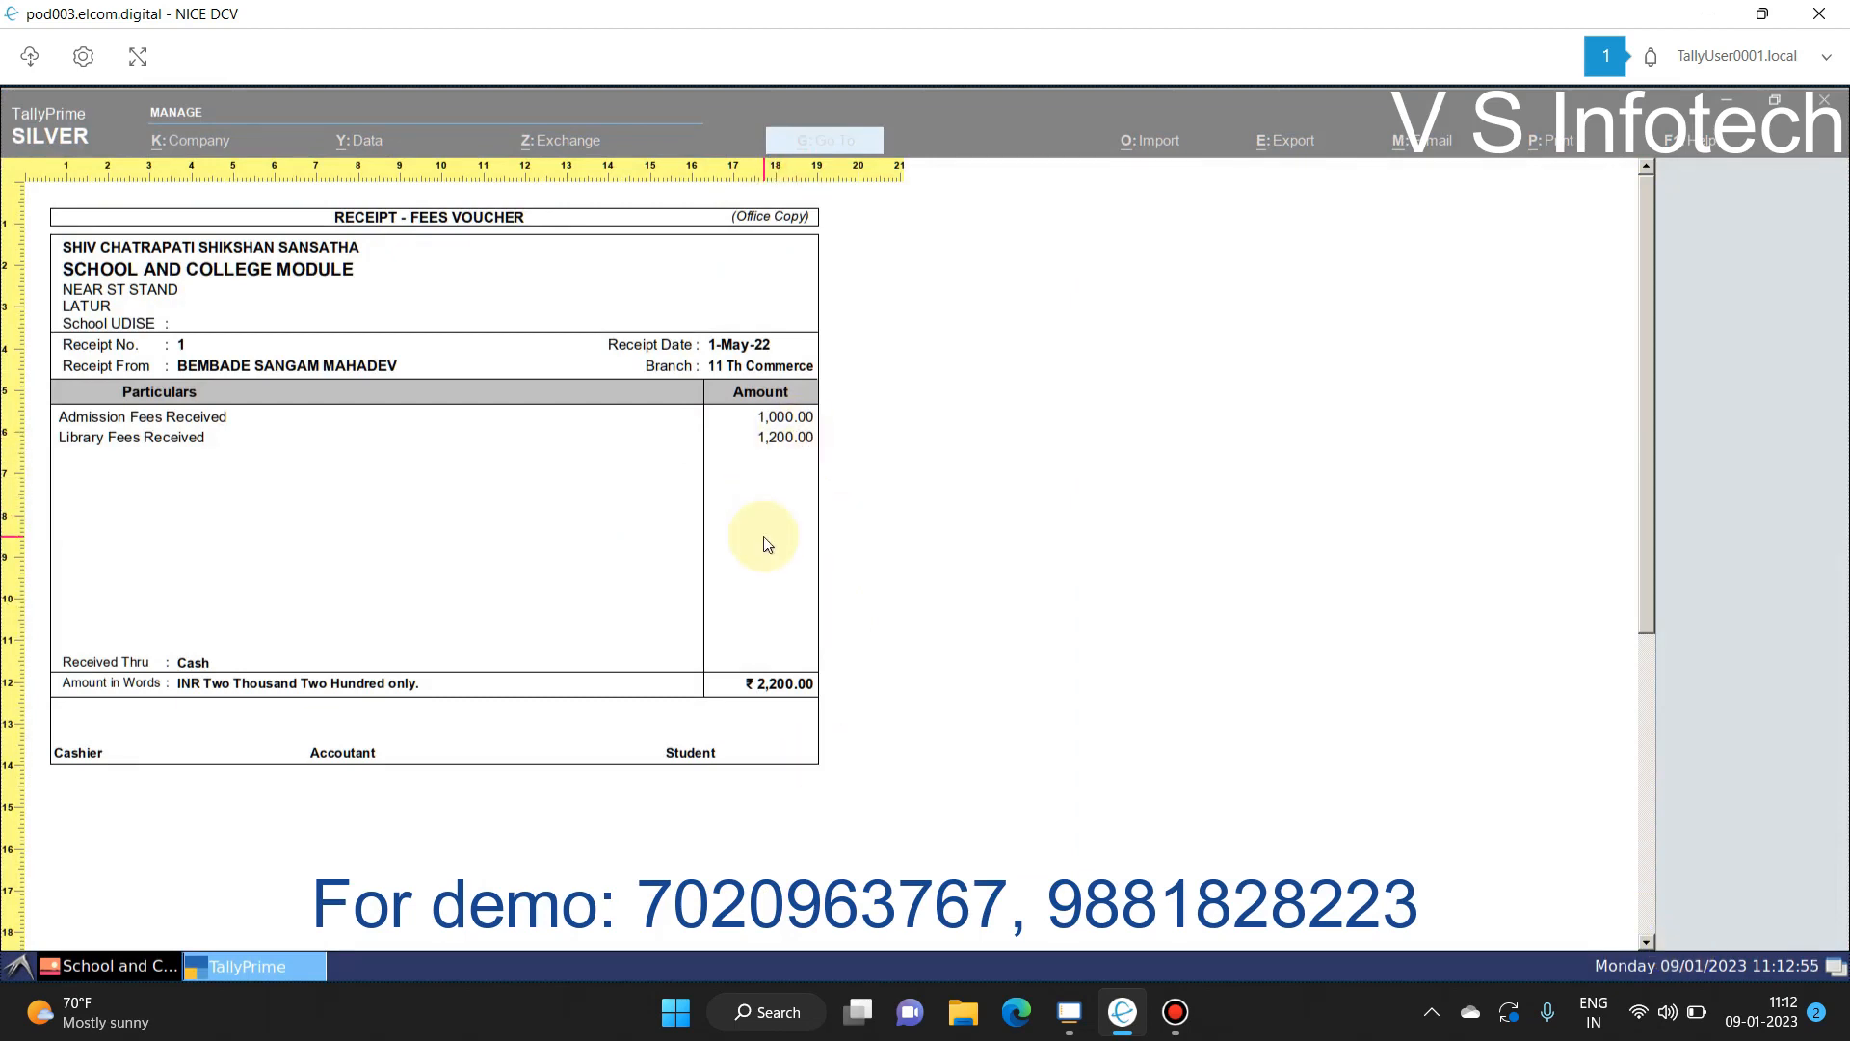
pyautogui.press('z')
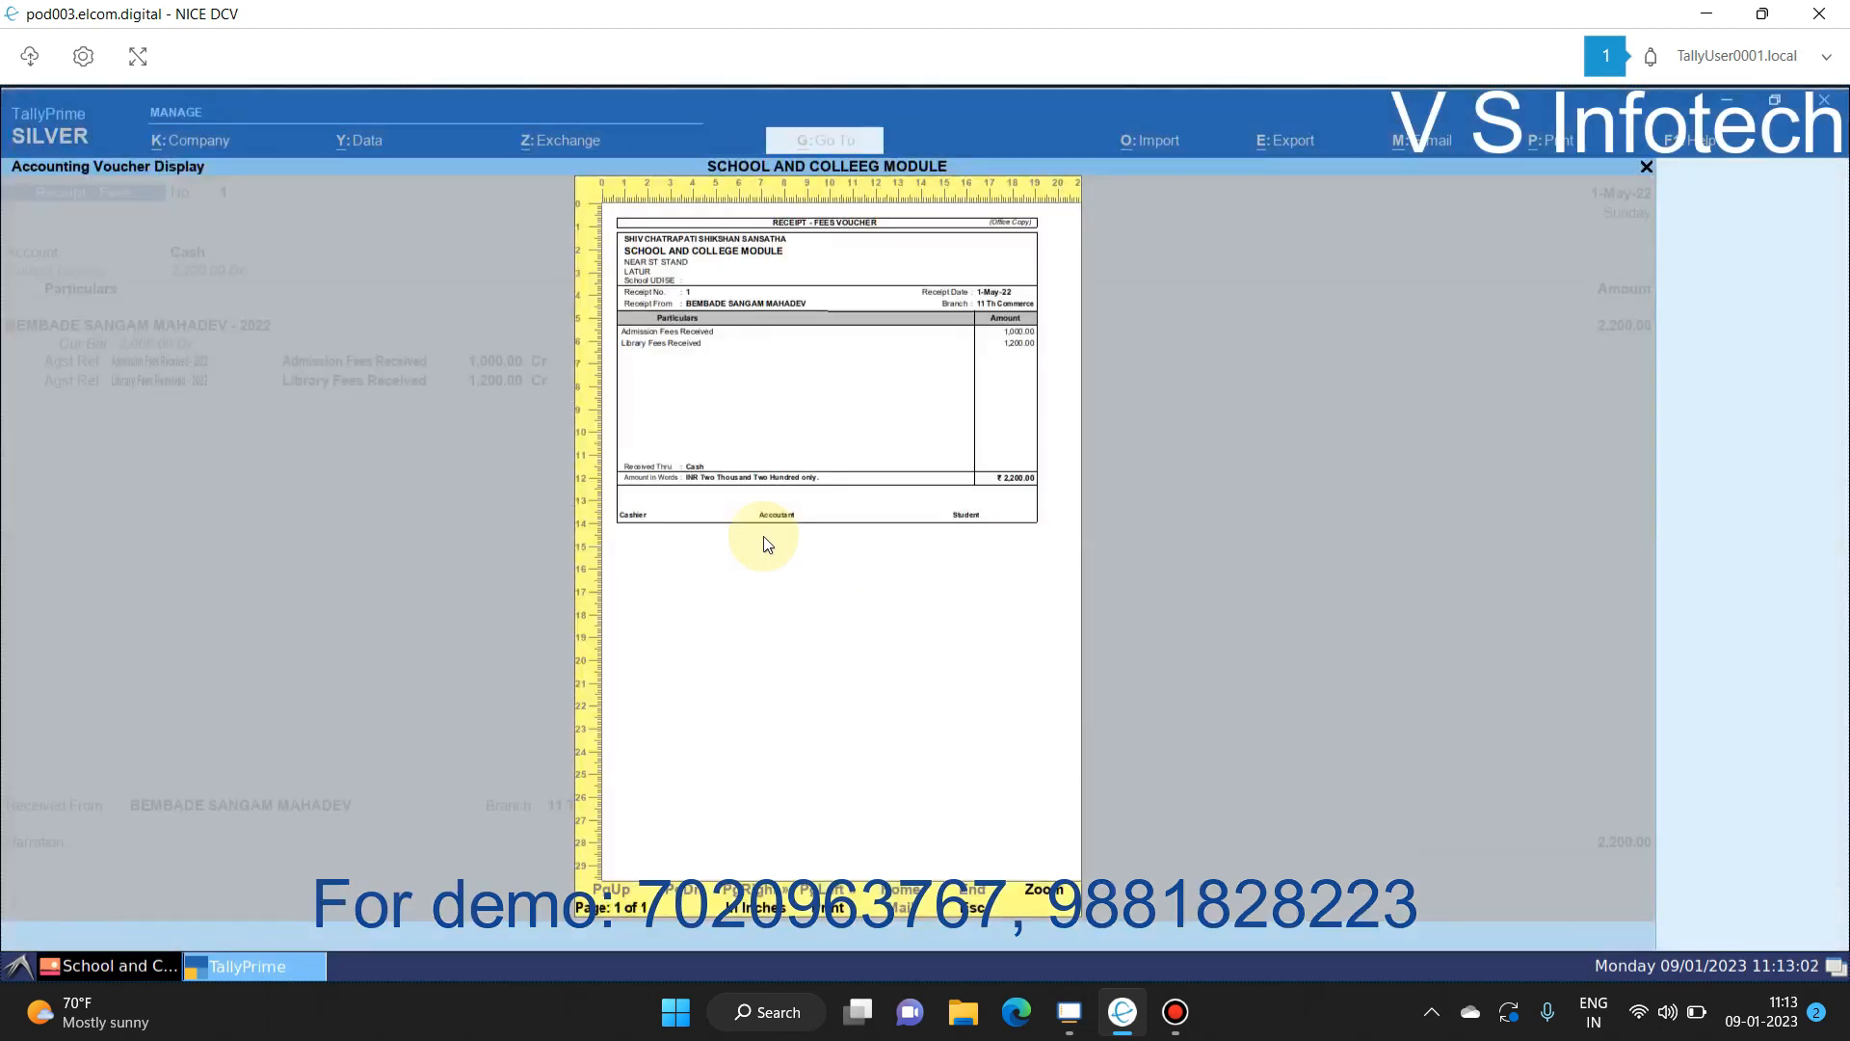
pyautogui.press('z')
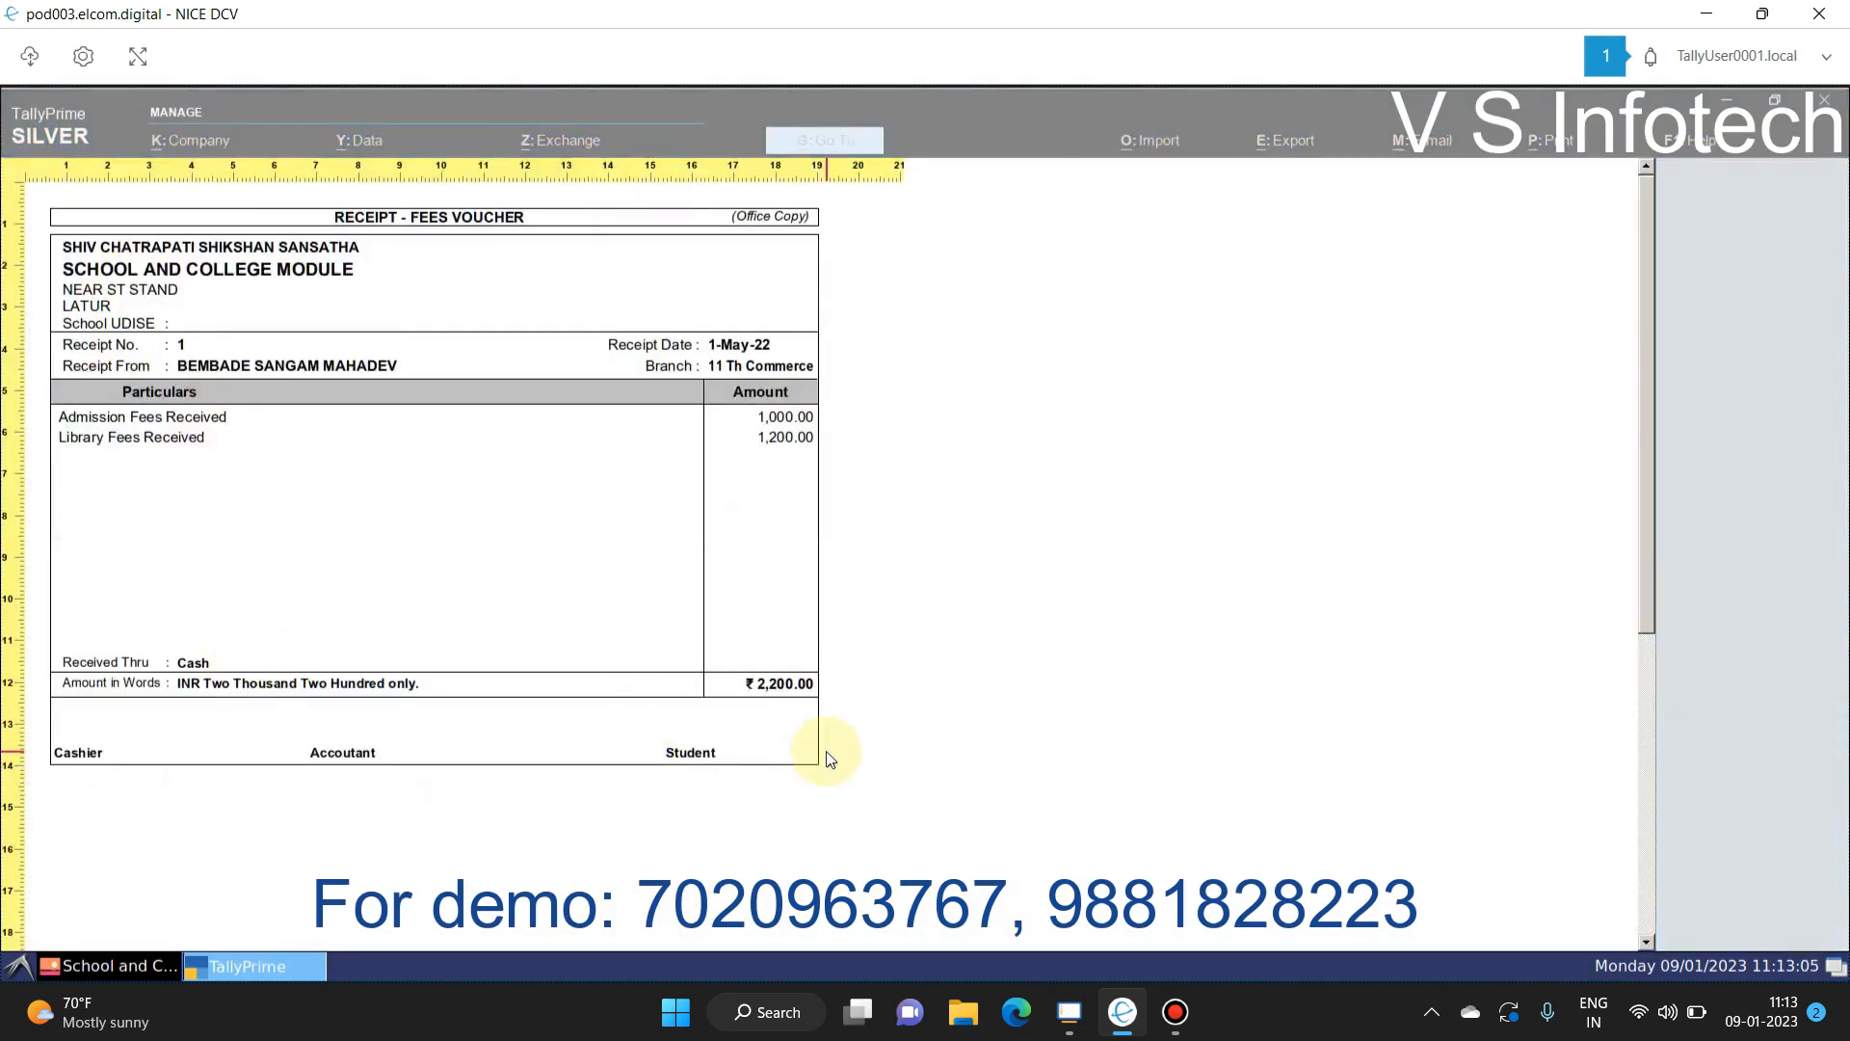
pyautogui.press('z')
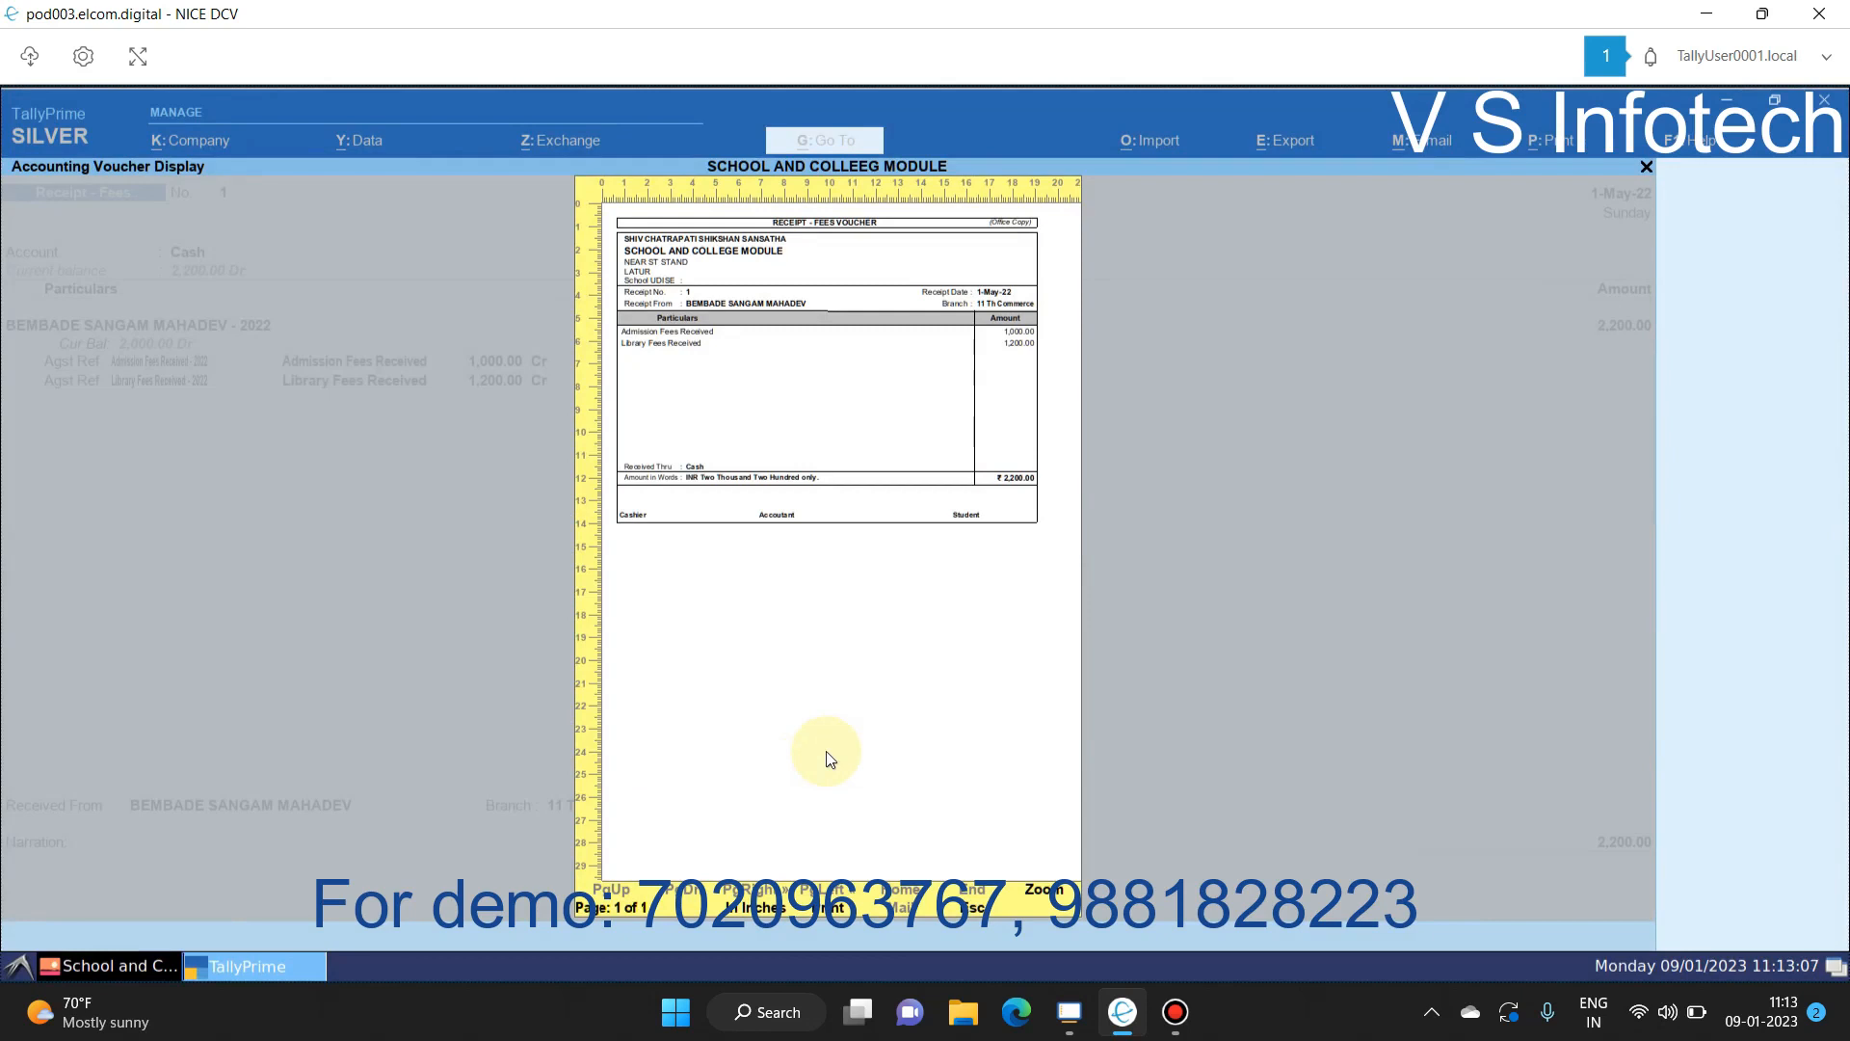
pyautogui.press('z')
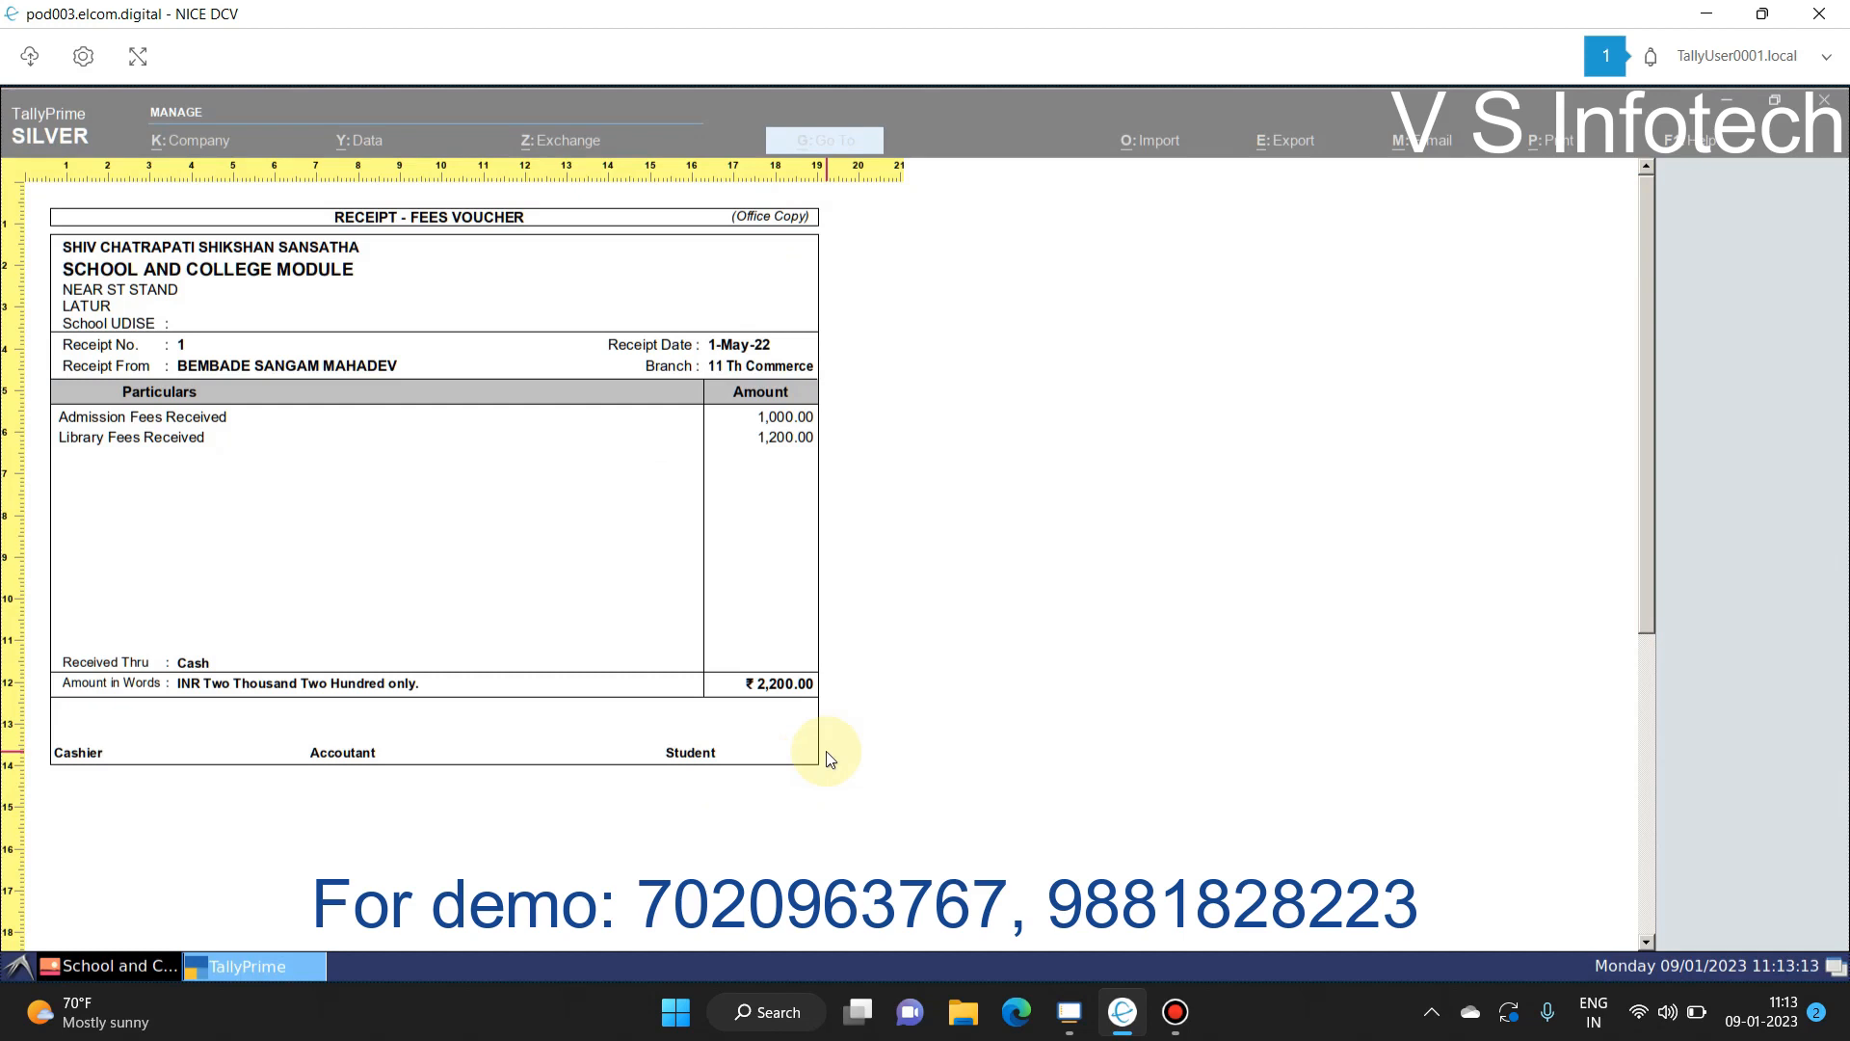
pyautogui.press('Escape')
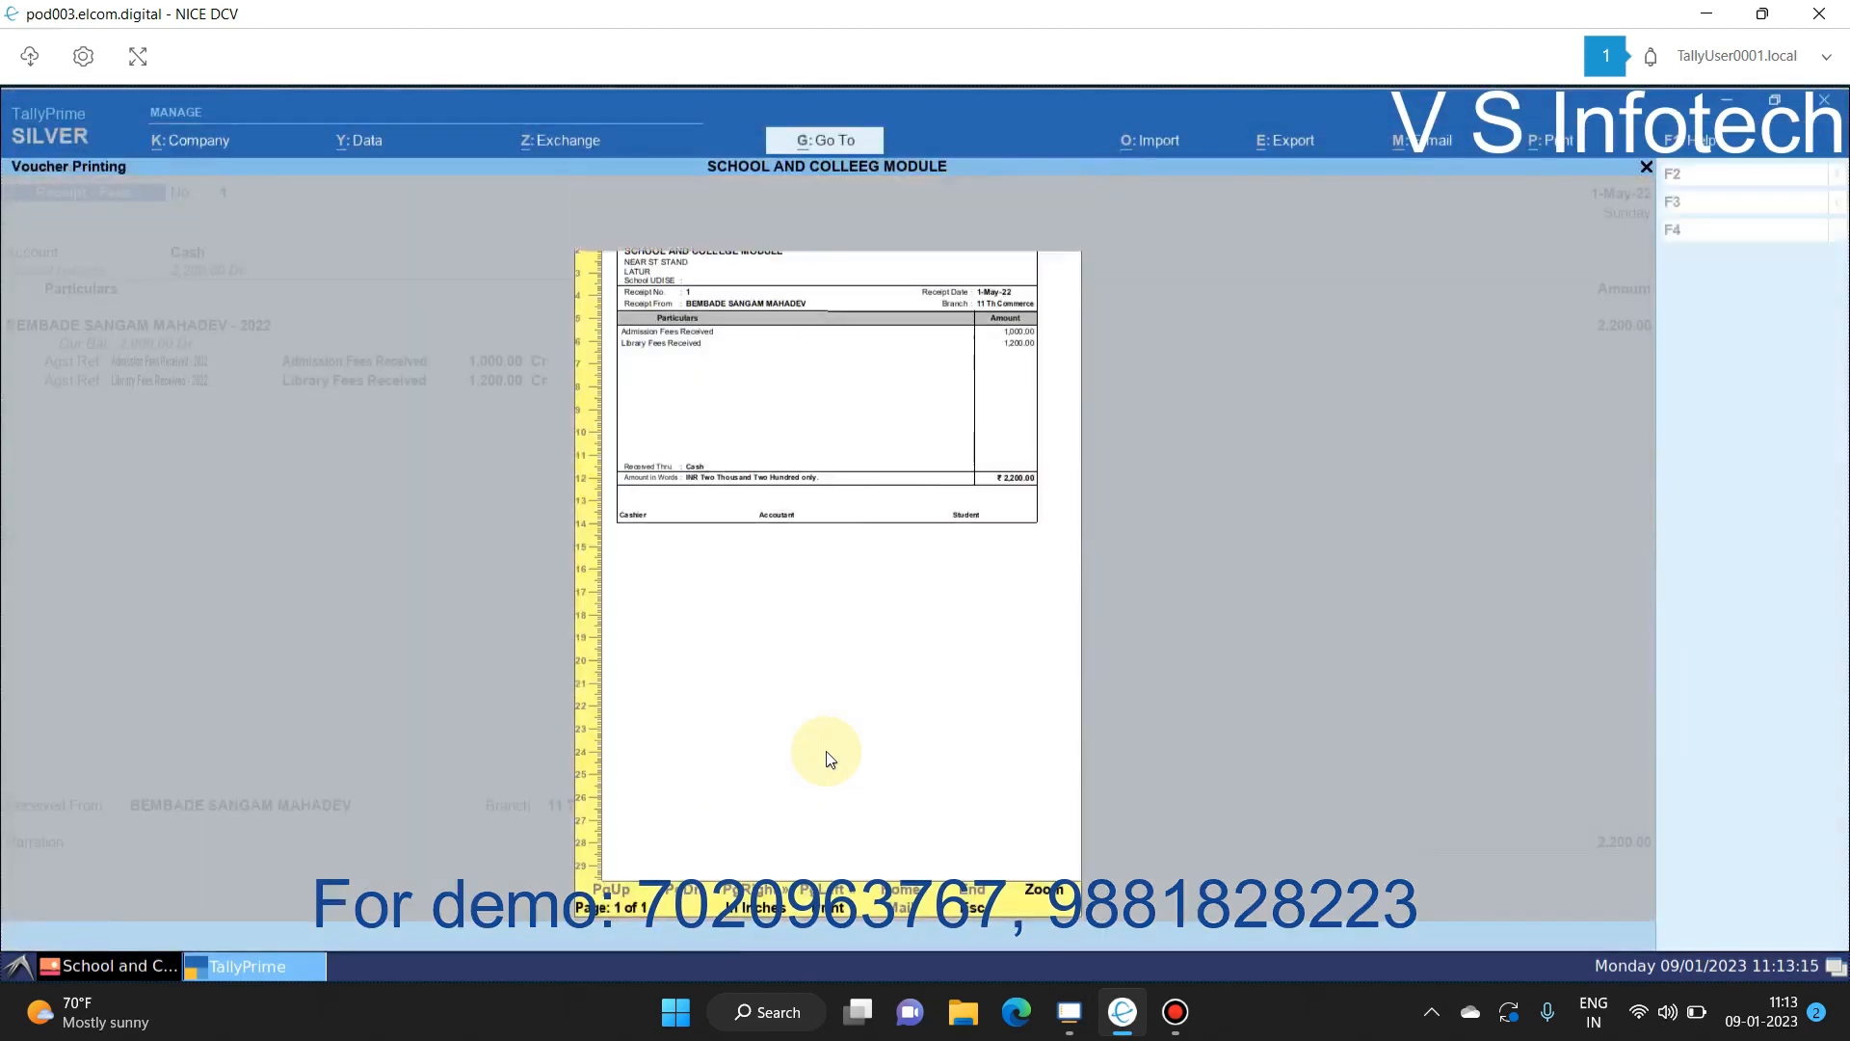
pyautogui.press('Escape')
pyautogui.press('Escape')
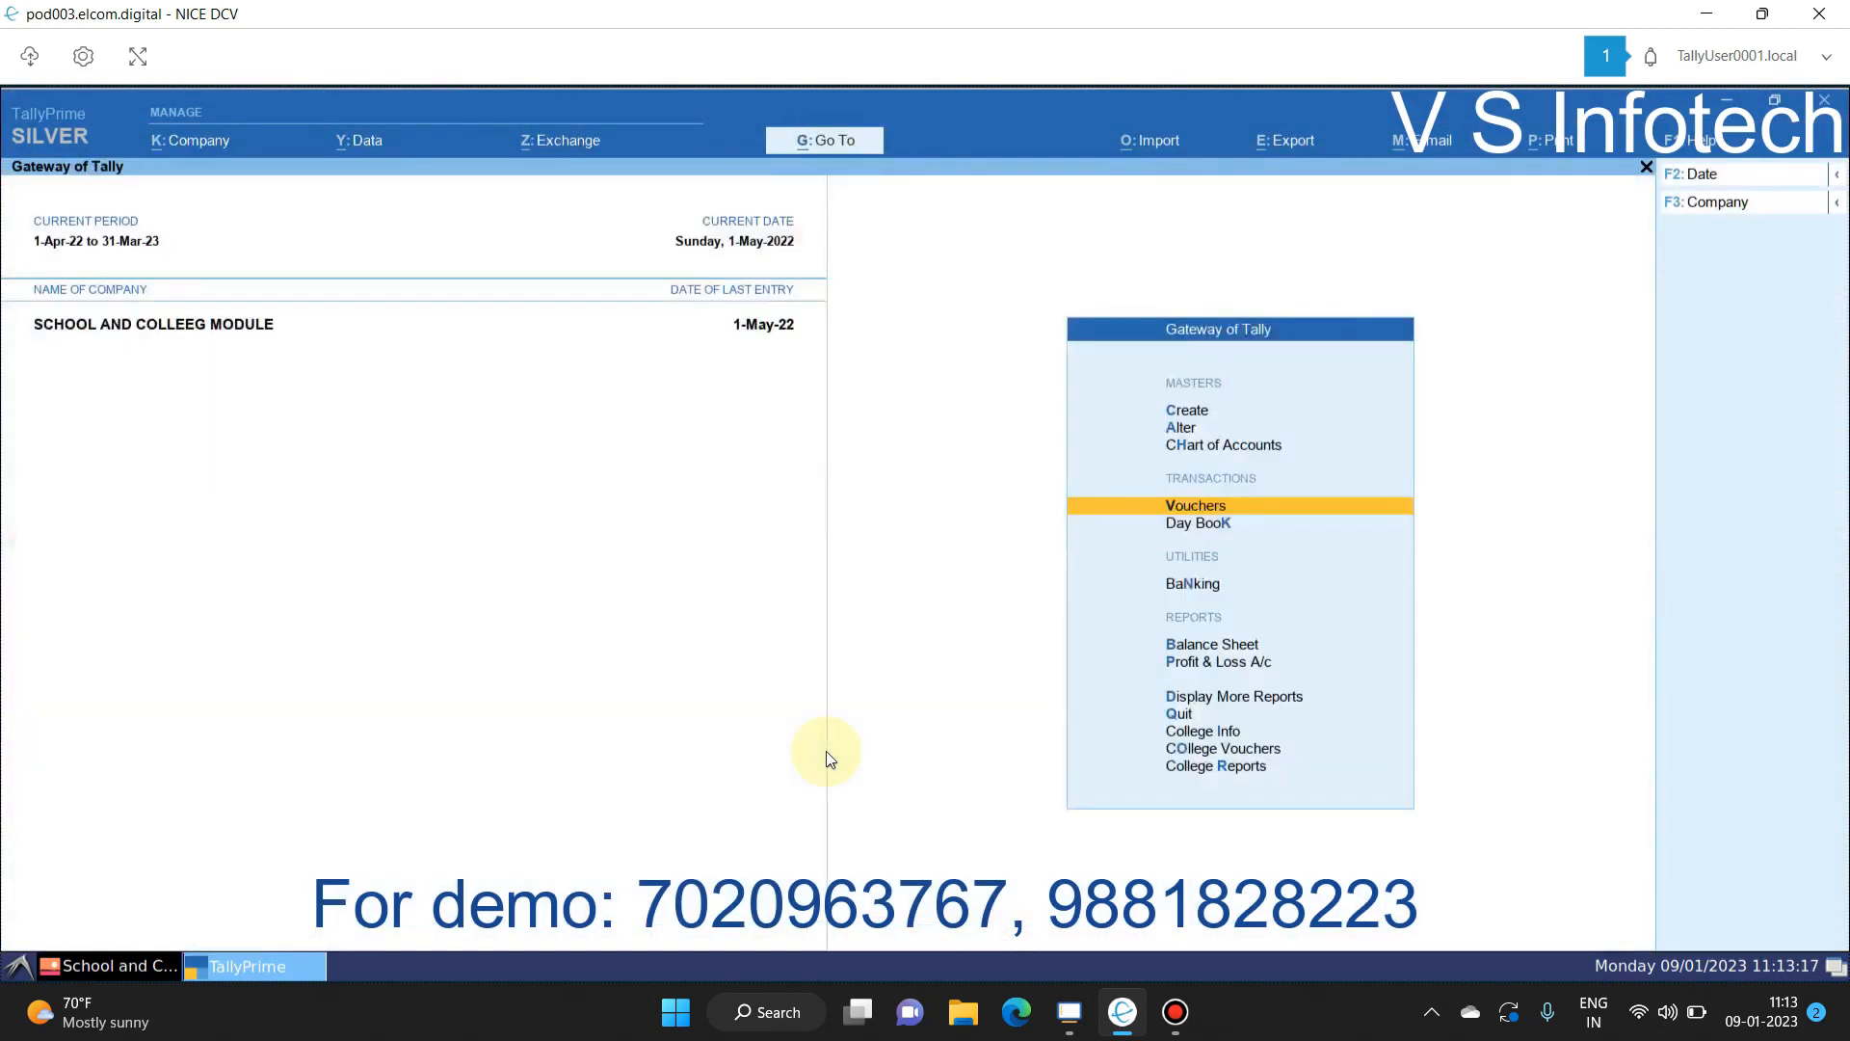
# Step: Open the first student's details under College Reports > Student Information
pyautogui.press('Up')
pyautogui.press('Up')
pyautogui.press('Up')
pyautogui.press('Up')
pyautogui.press('Up')
pyautogui.press('Up')
pyautogui.press('Down')
pyautogui.press('Return')
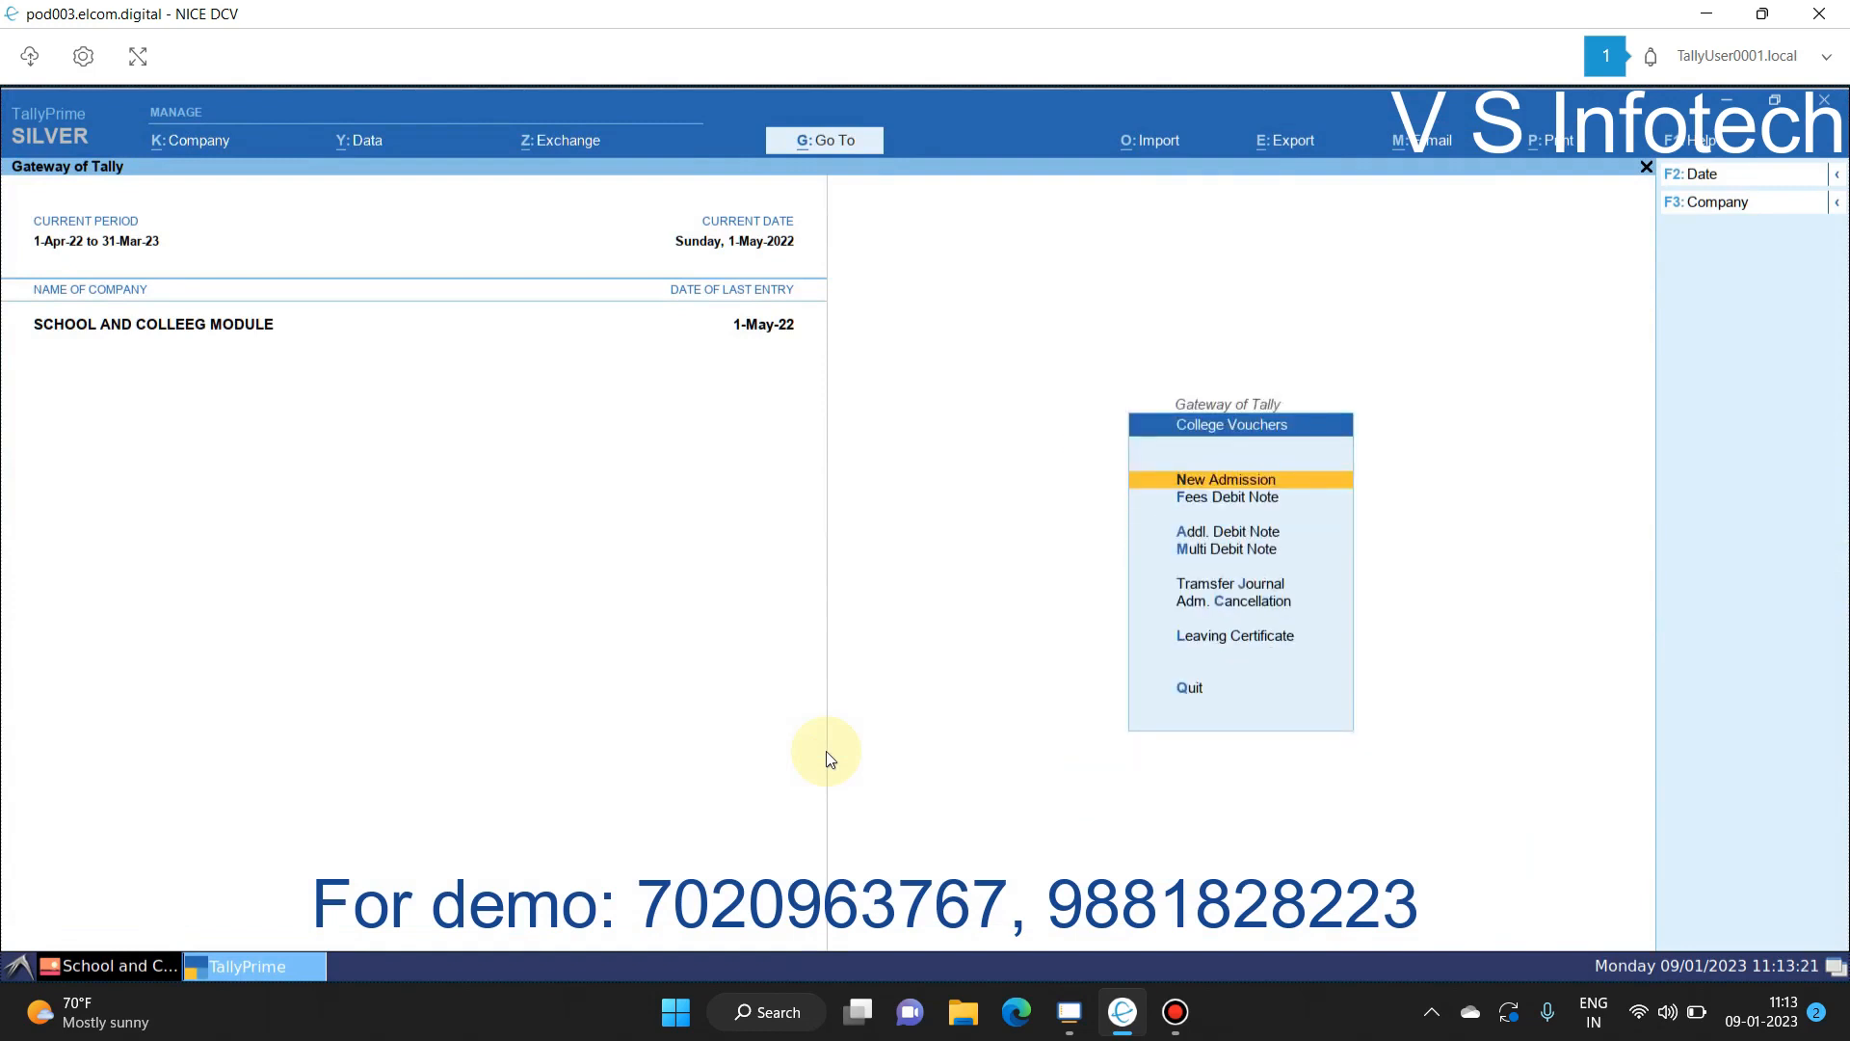
pyautogui.press('Down')
pyautogui.press('Down')
pyautogui.press('Escape')
pyautogui.press('Down')
pyautogui.press('Return')
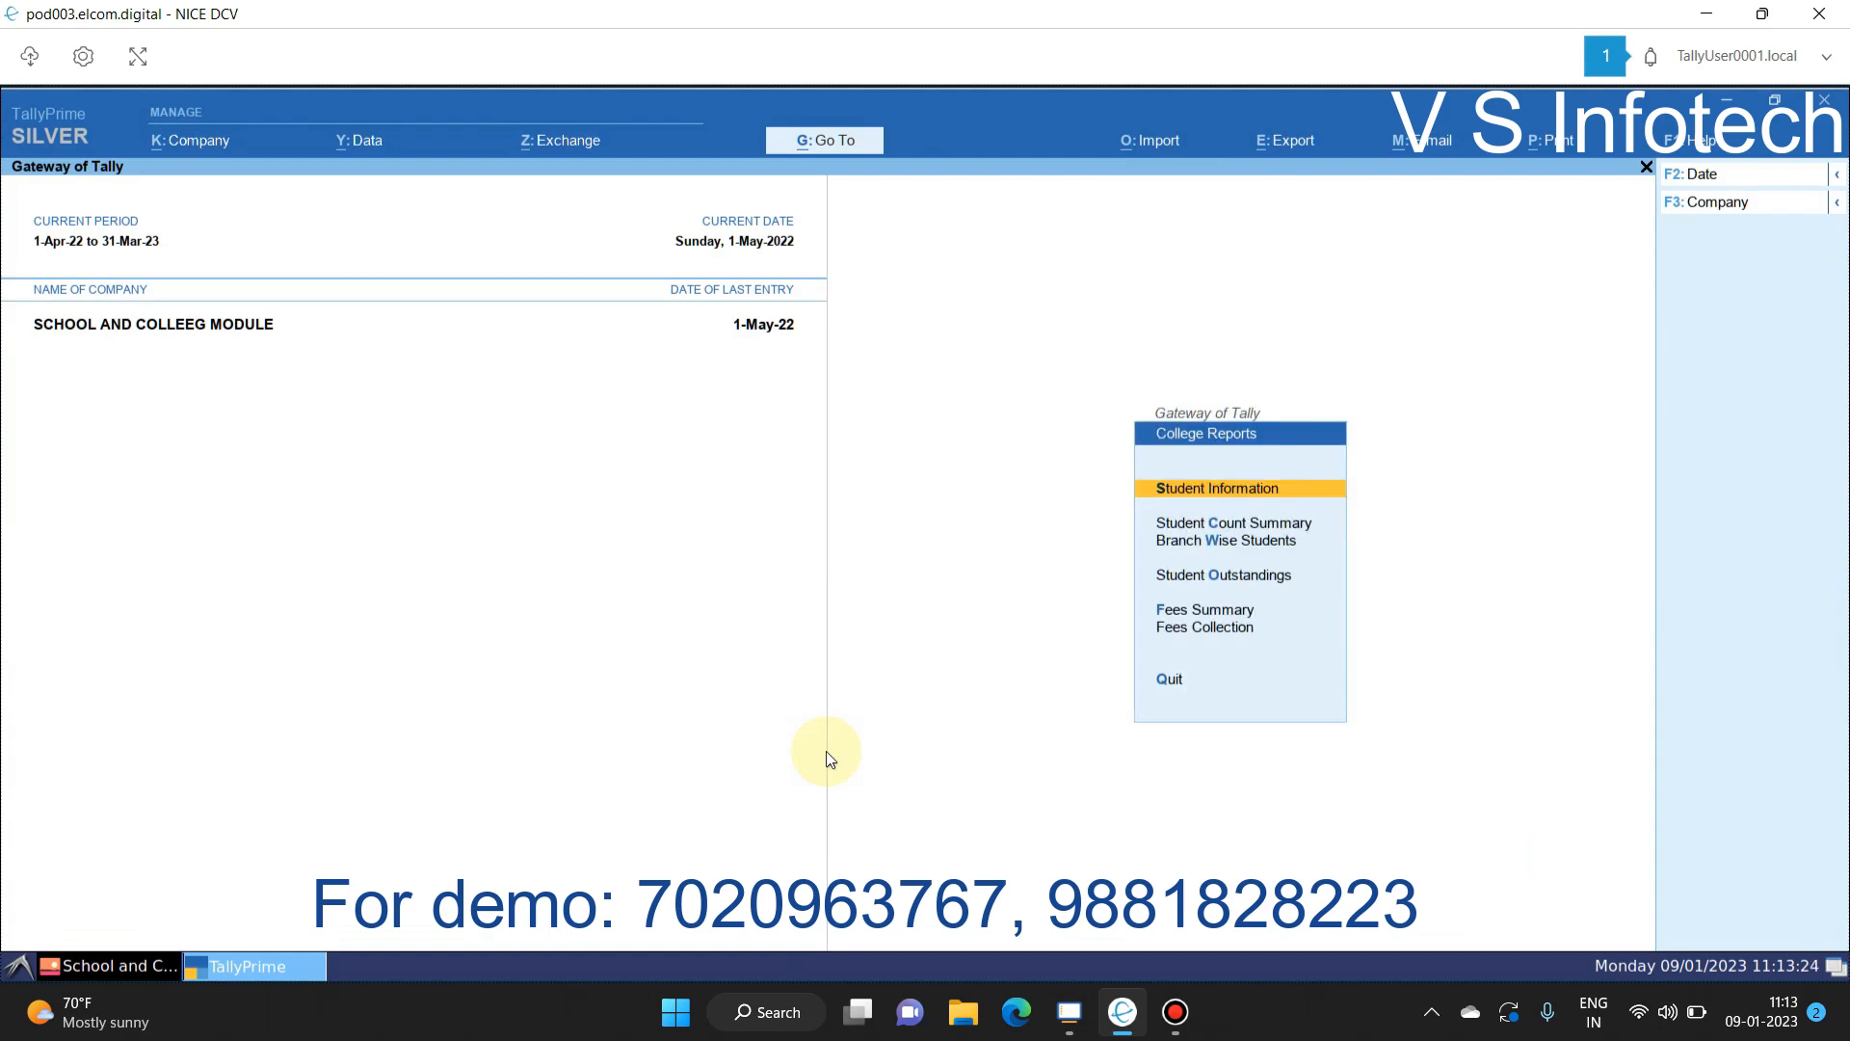
pyautogui.press('Return')
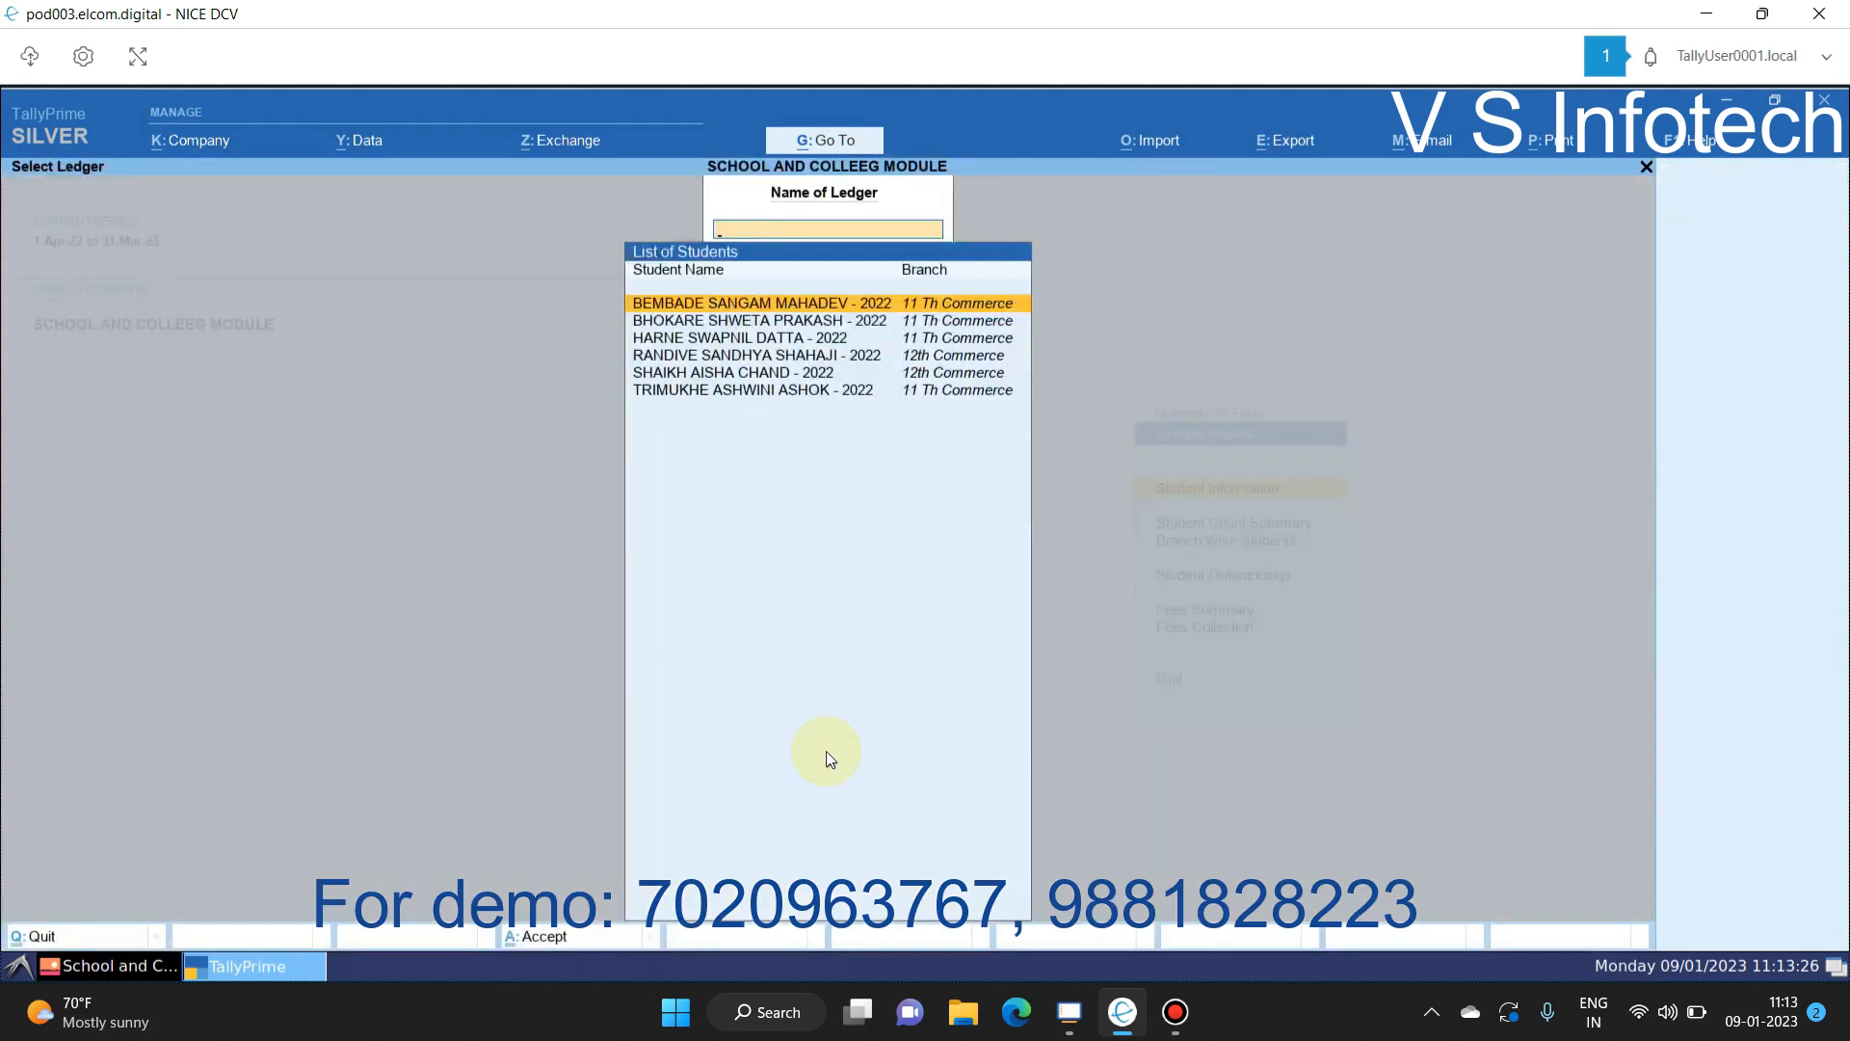
pyautogui.press('Return')
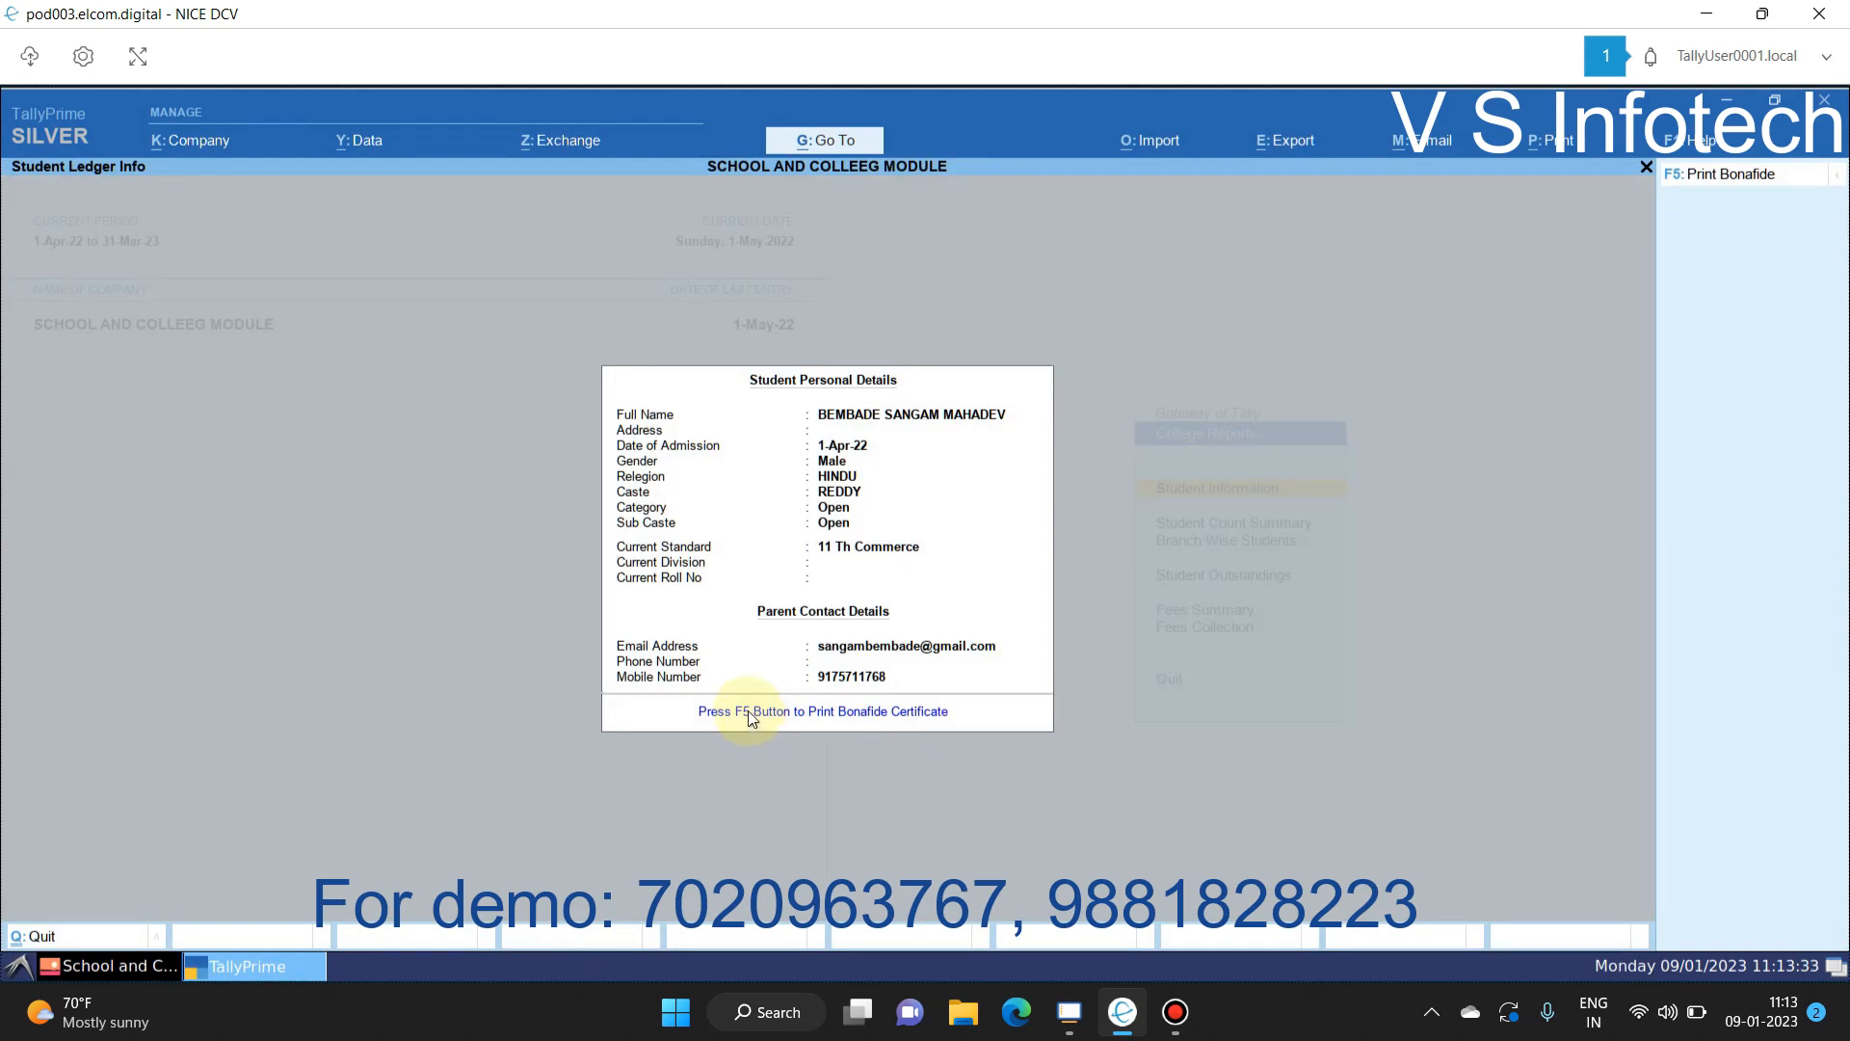
# Step: Preview the student's bonafide certificate, then open the Student Count Summary choices
pyautogui.press('F5')
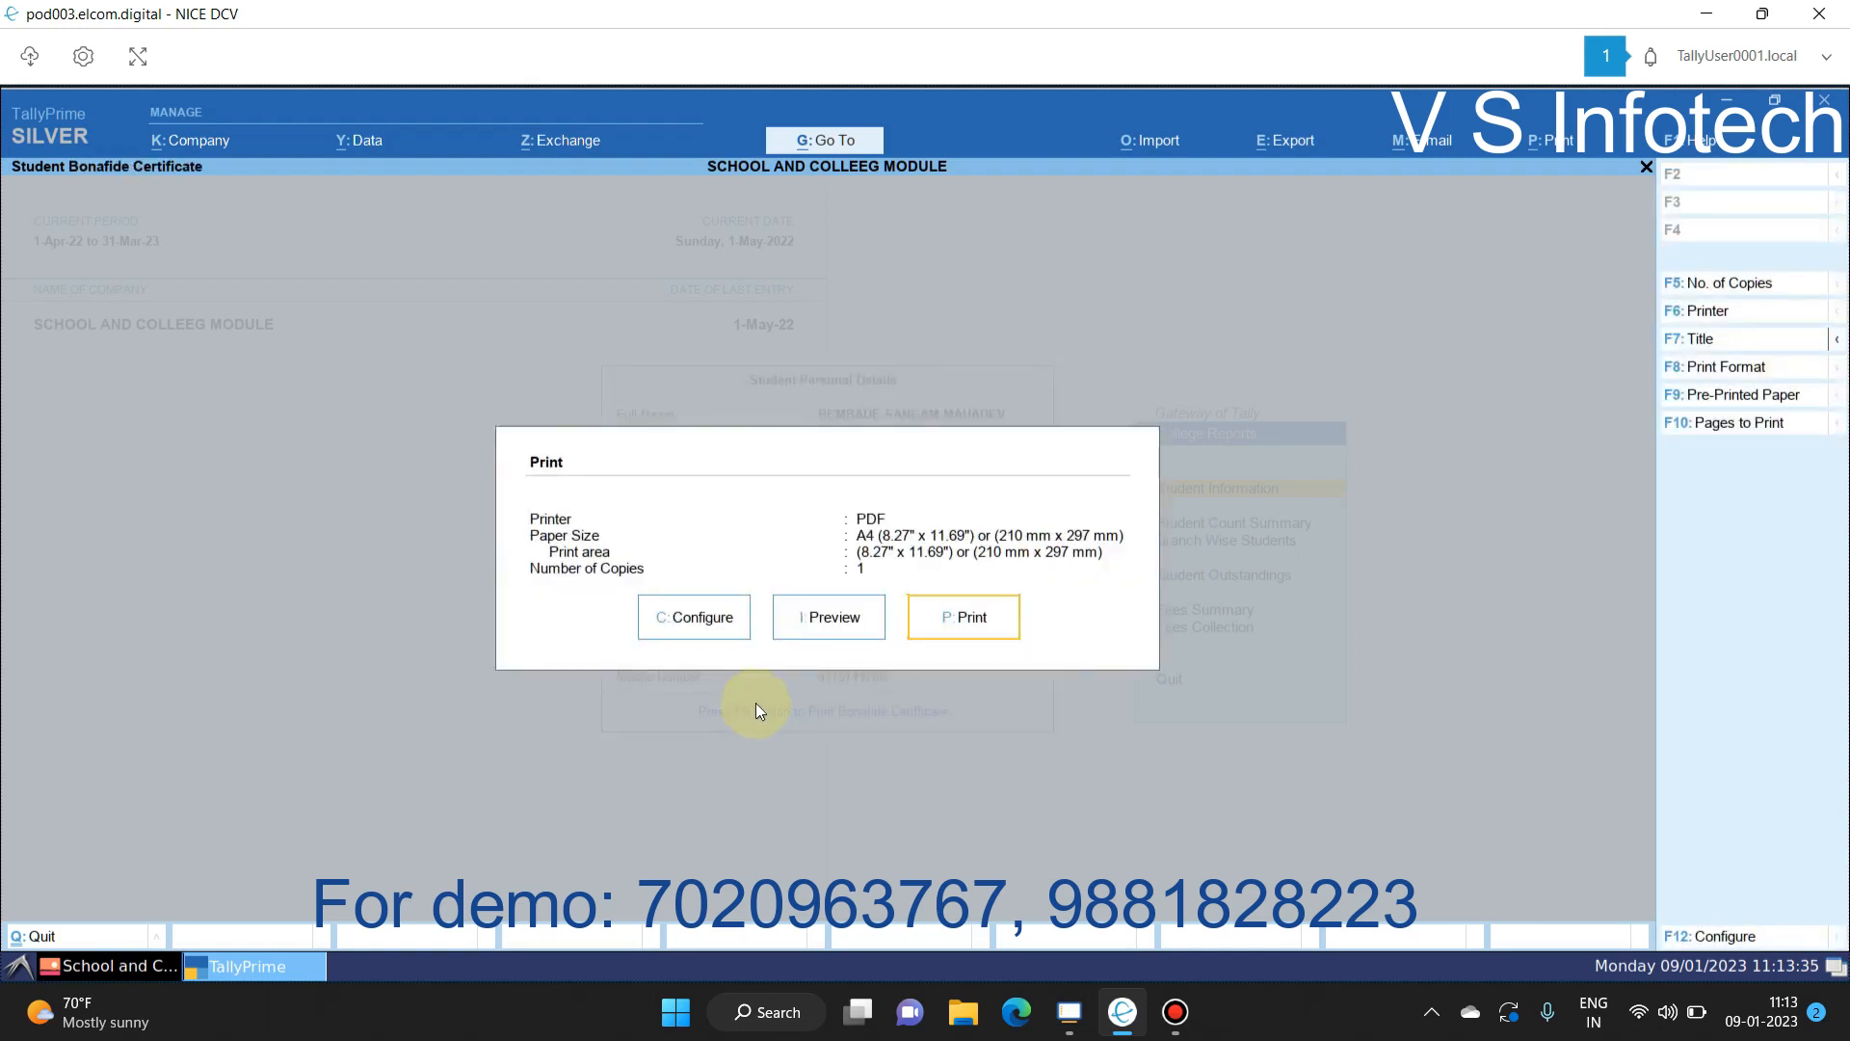
pyautogui.click(830, 618)
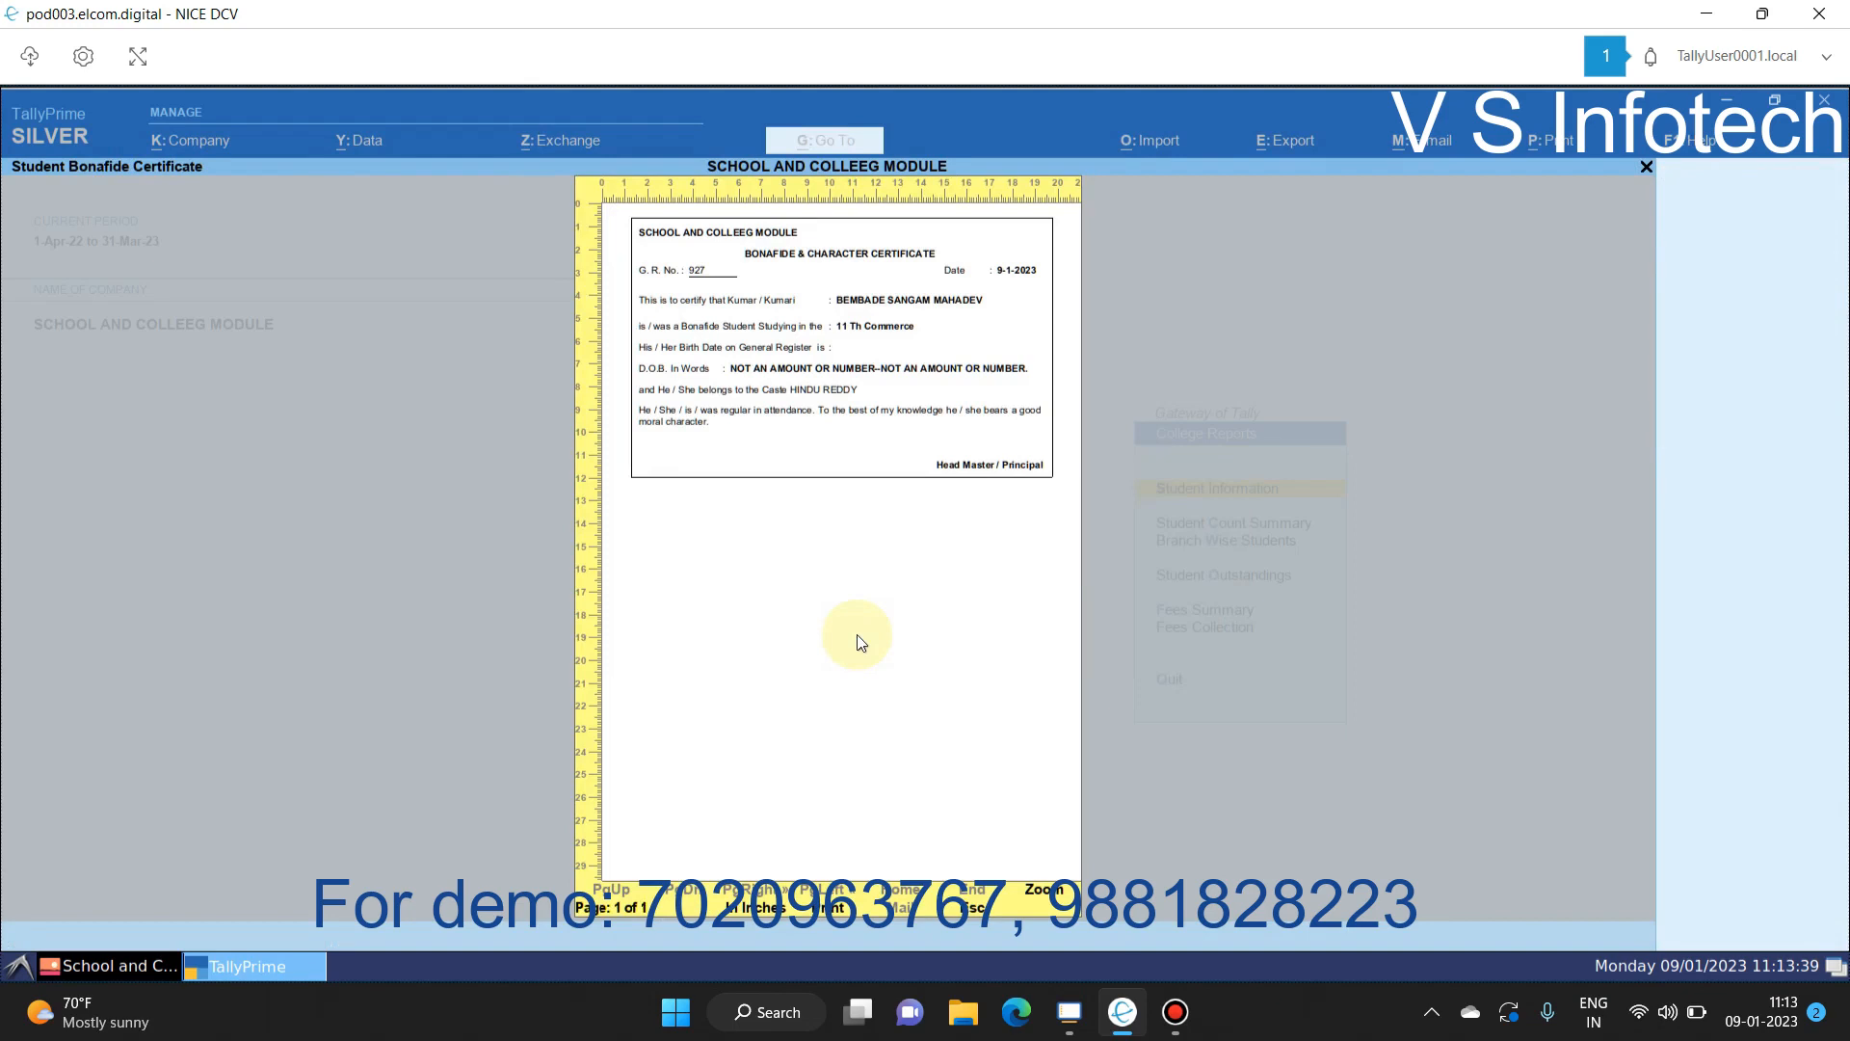
pyautogui.press('Escape')
pyautogui.press('Escape')
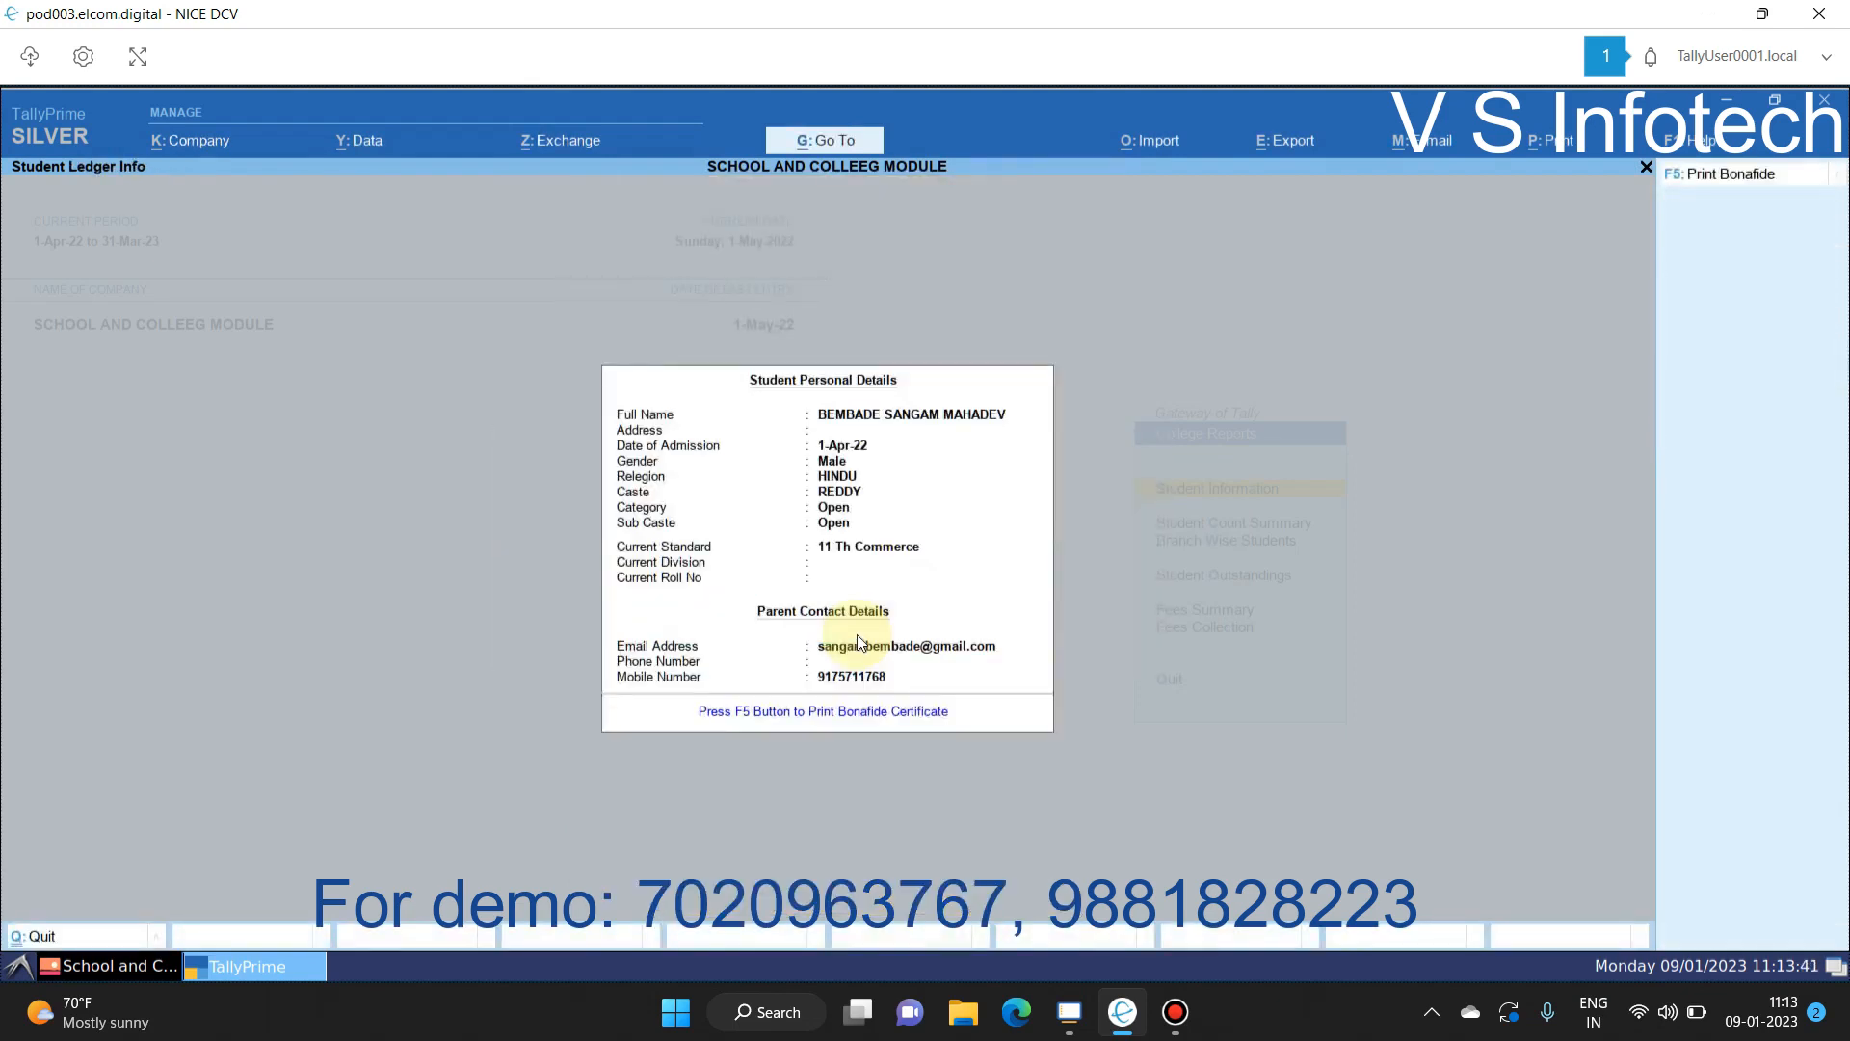
pyautogui.press('Escape')
pyautogui.press('Escape')
pyautogui.press('Down')
pyautogui.press('Return')
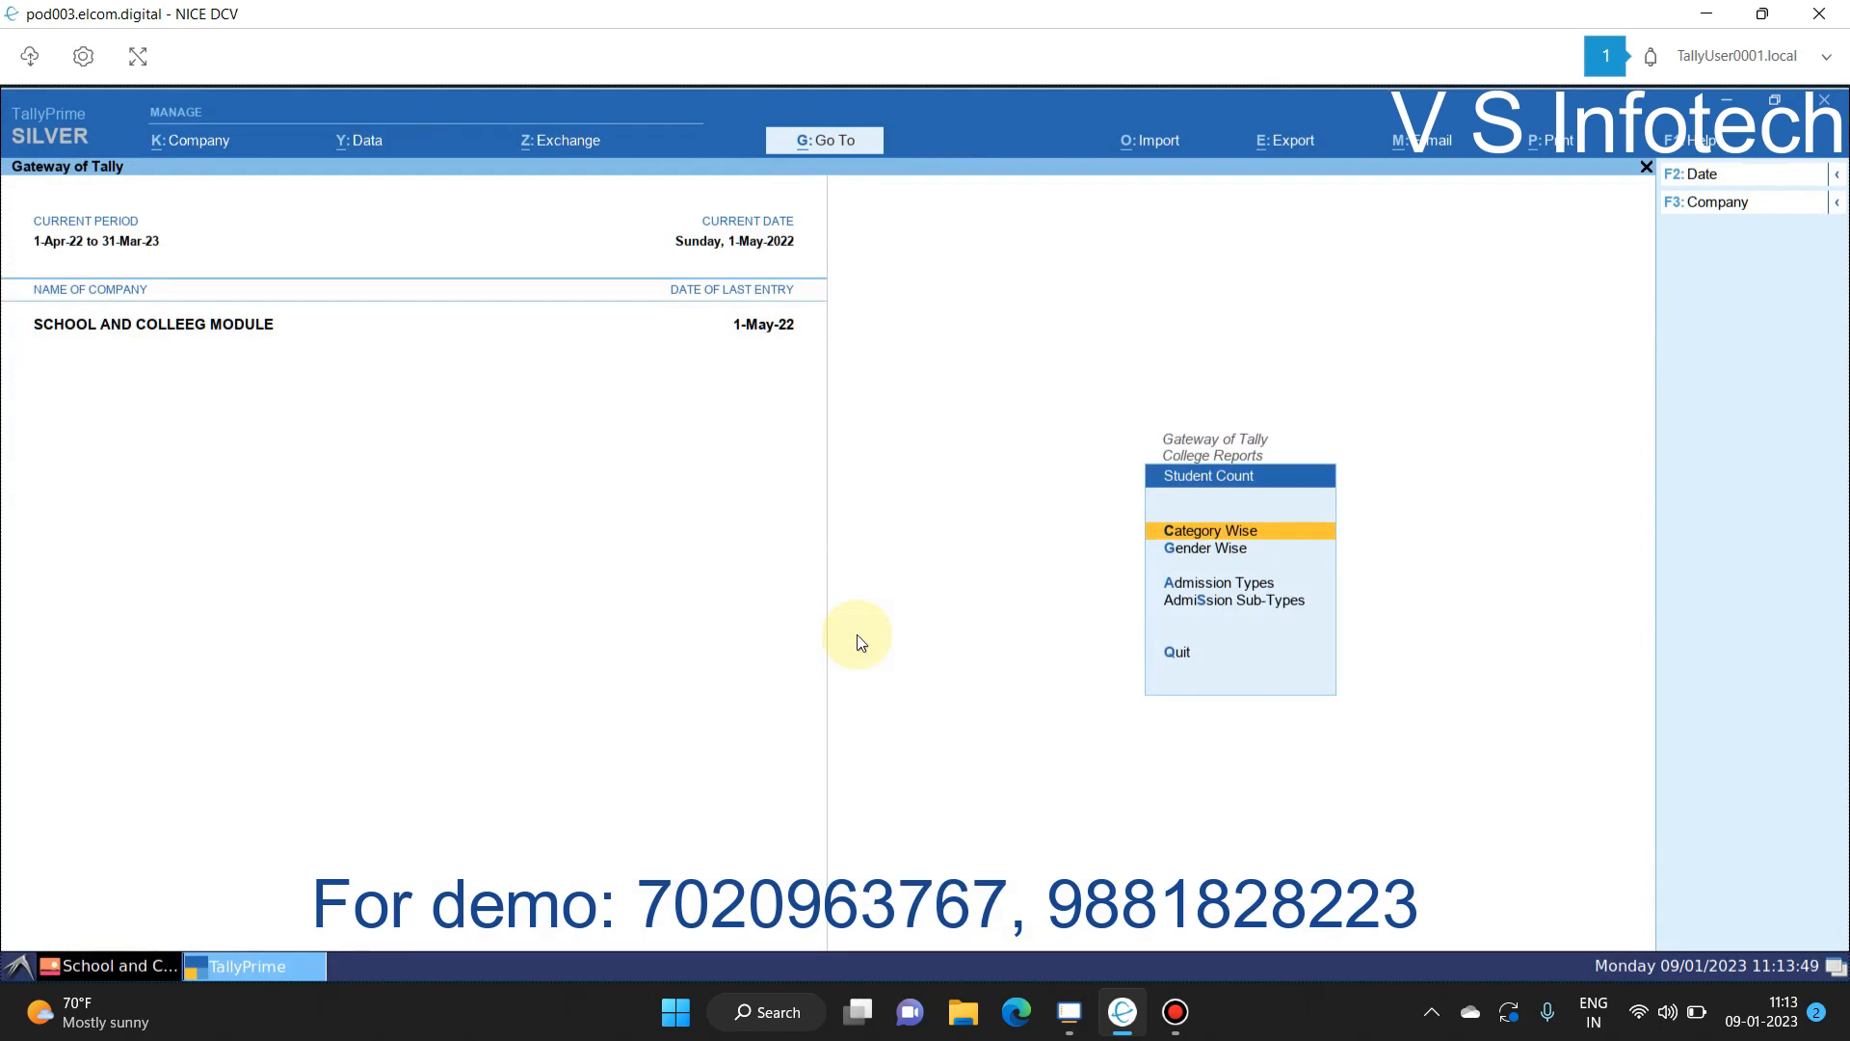
# Step: Review the Category Wise student count summary
pyautogui.press('Down')
pyautogui.press('Down')
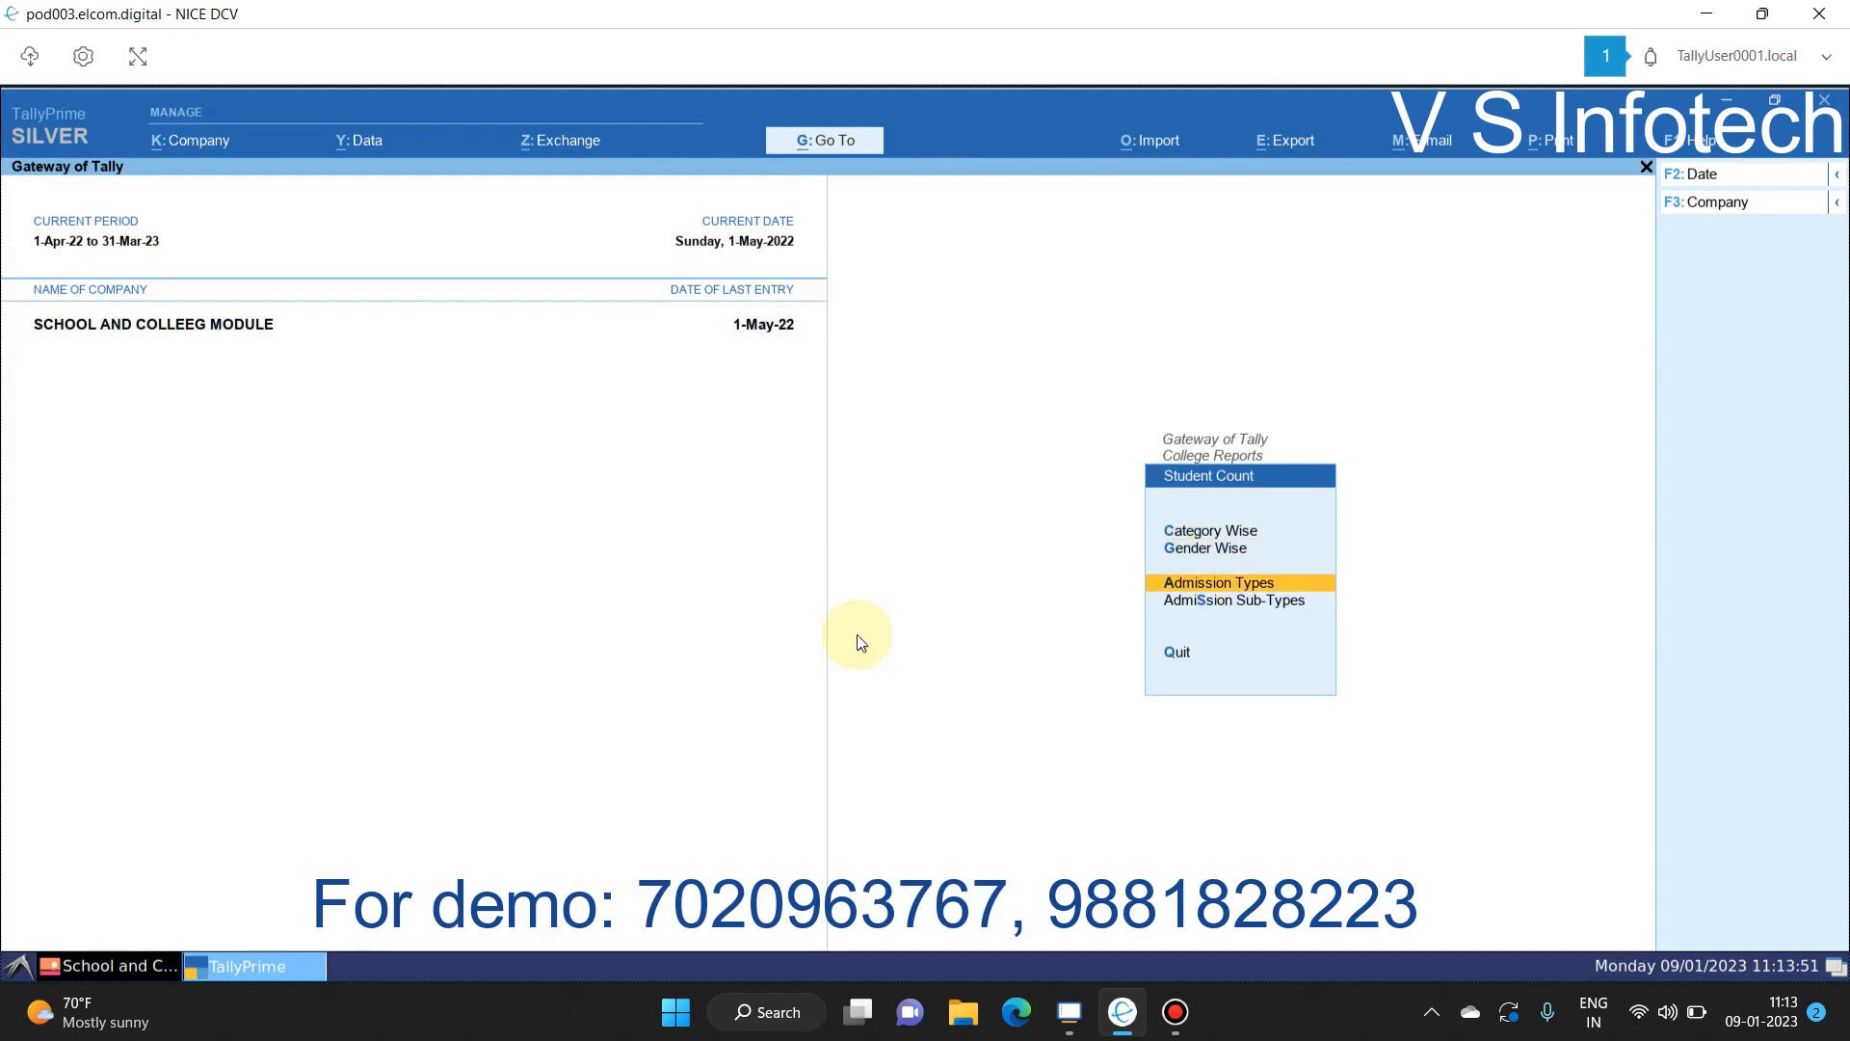
pyautogui.press('Down')
pyautogui.press('Up')
pyautogui.press('Up')
pyautogui.press('Up')
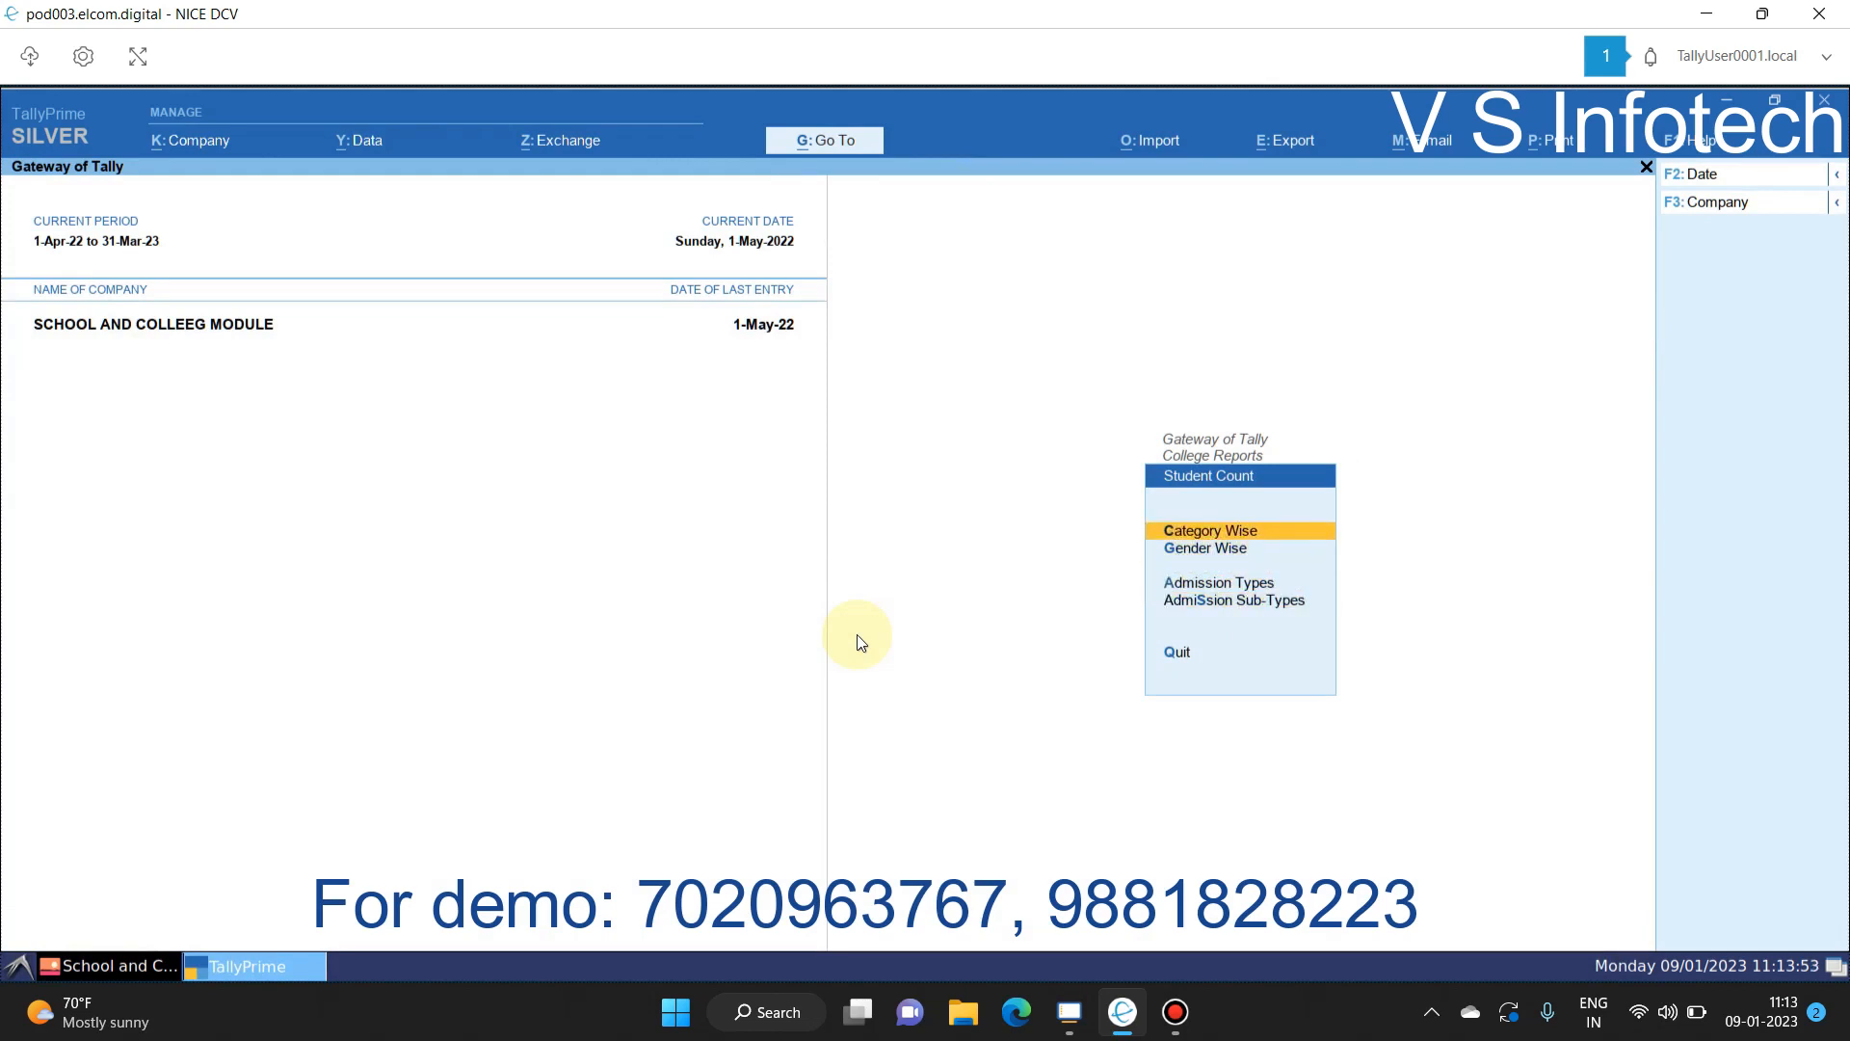
pyautogui.press('Return')
pyautogui.press('Right')
pyautogui.press('Right')
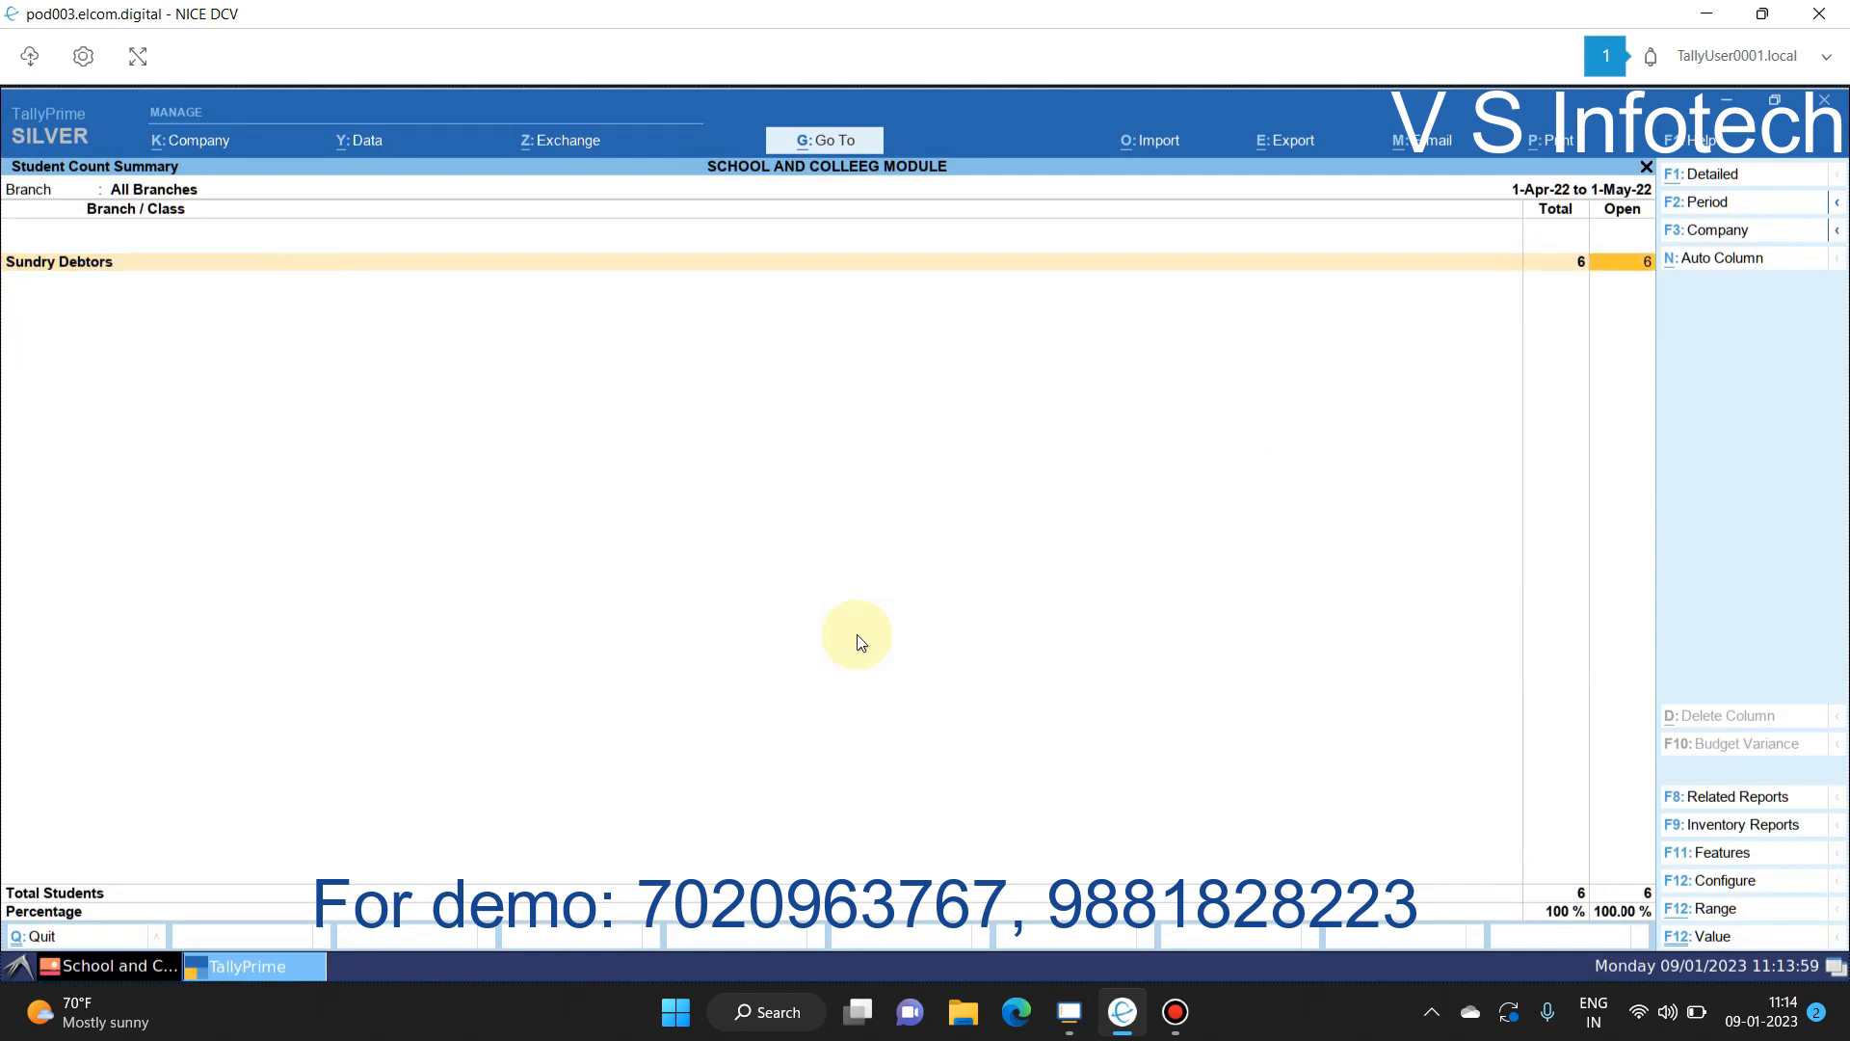
pyautogui.press('Escape')
# Step: Review the Gender Wise count (6 students, 3 male, 3 female) and the 12th Commerce gender fees report
pyautogui.press('Down')
pyautogui.press('Return')
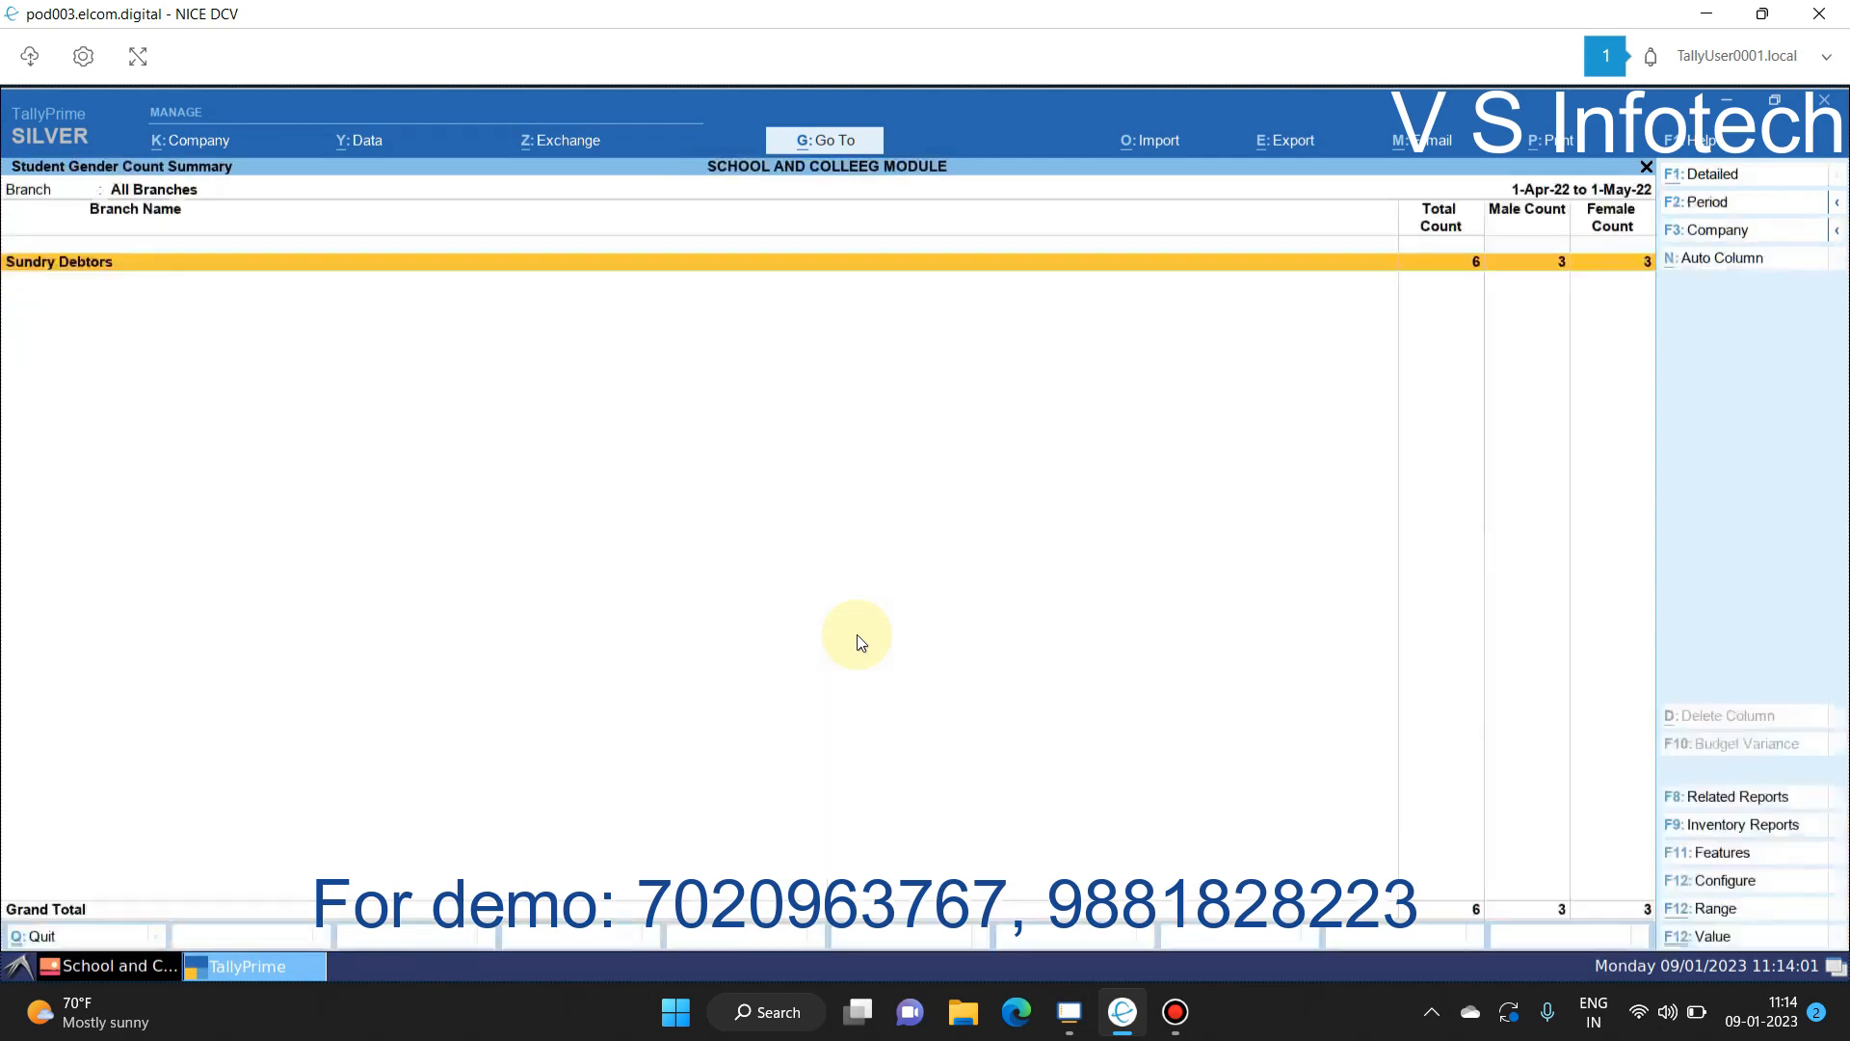
pyautogui.press('Return')
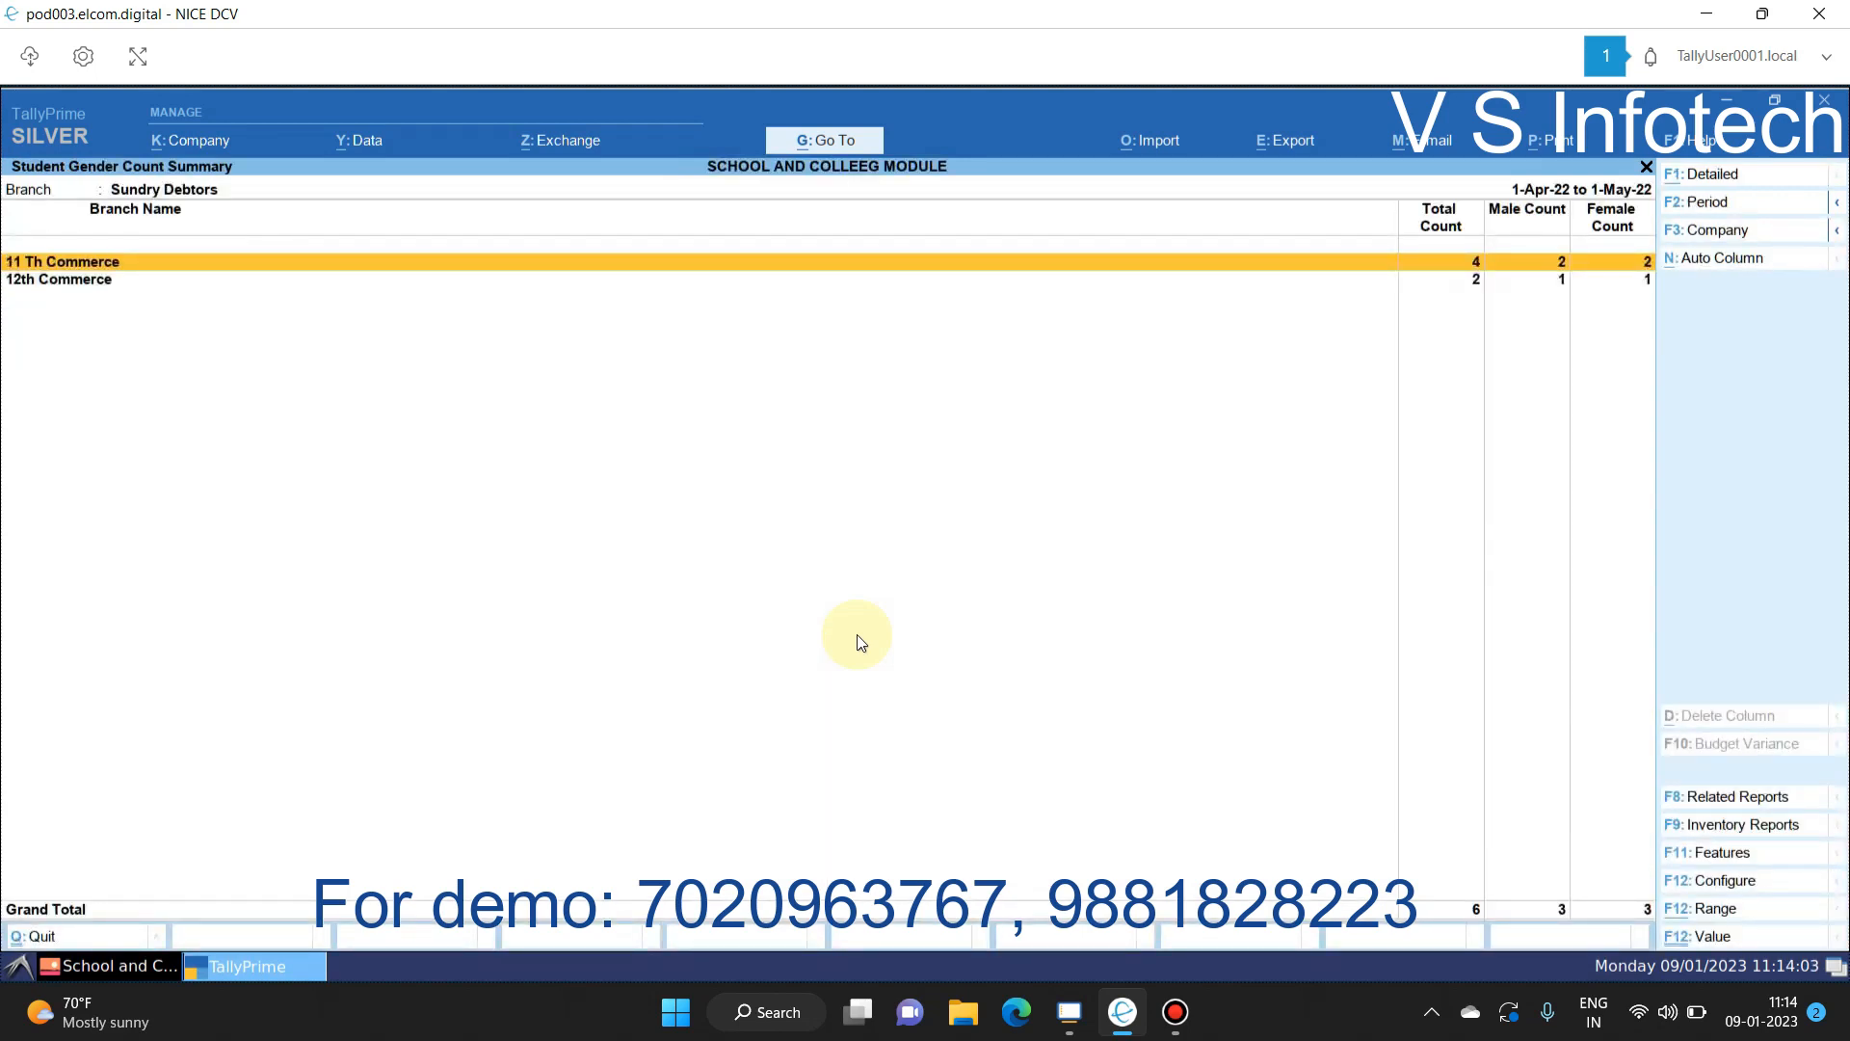
pyautogui.press('Down')
pyautogui.press('Return')
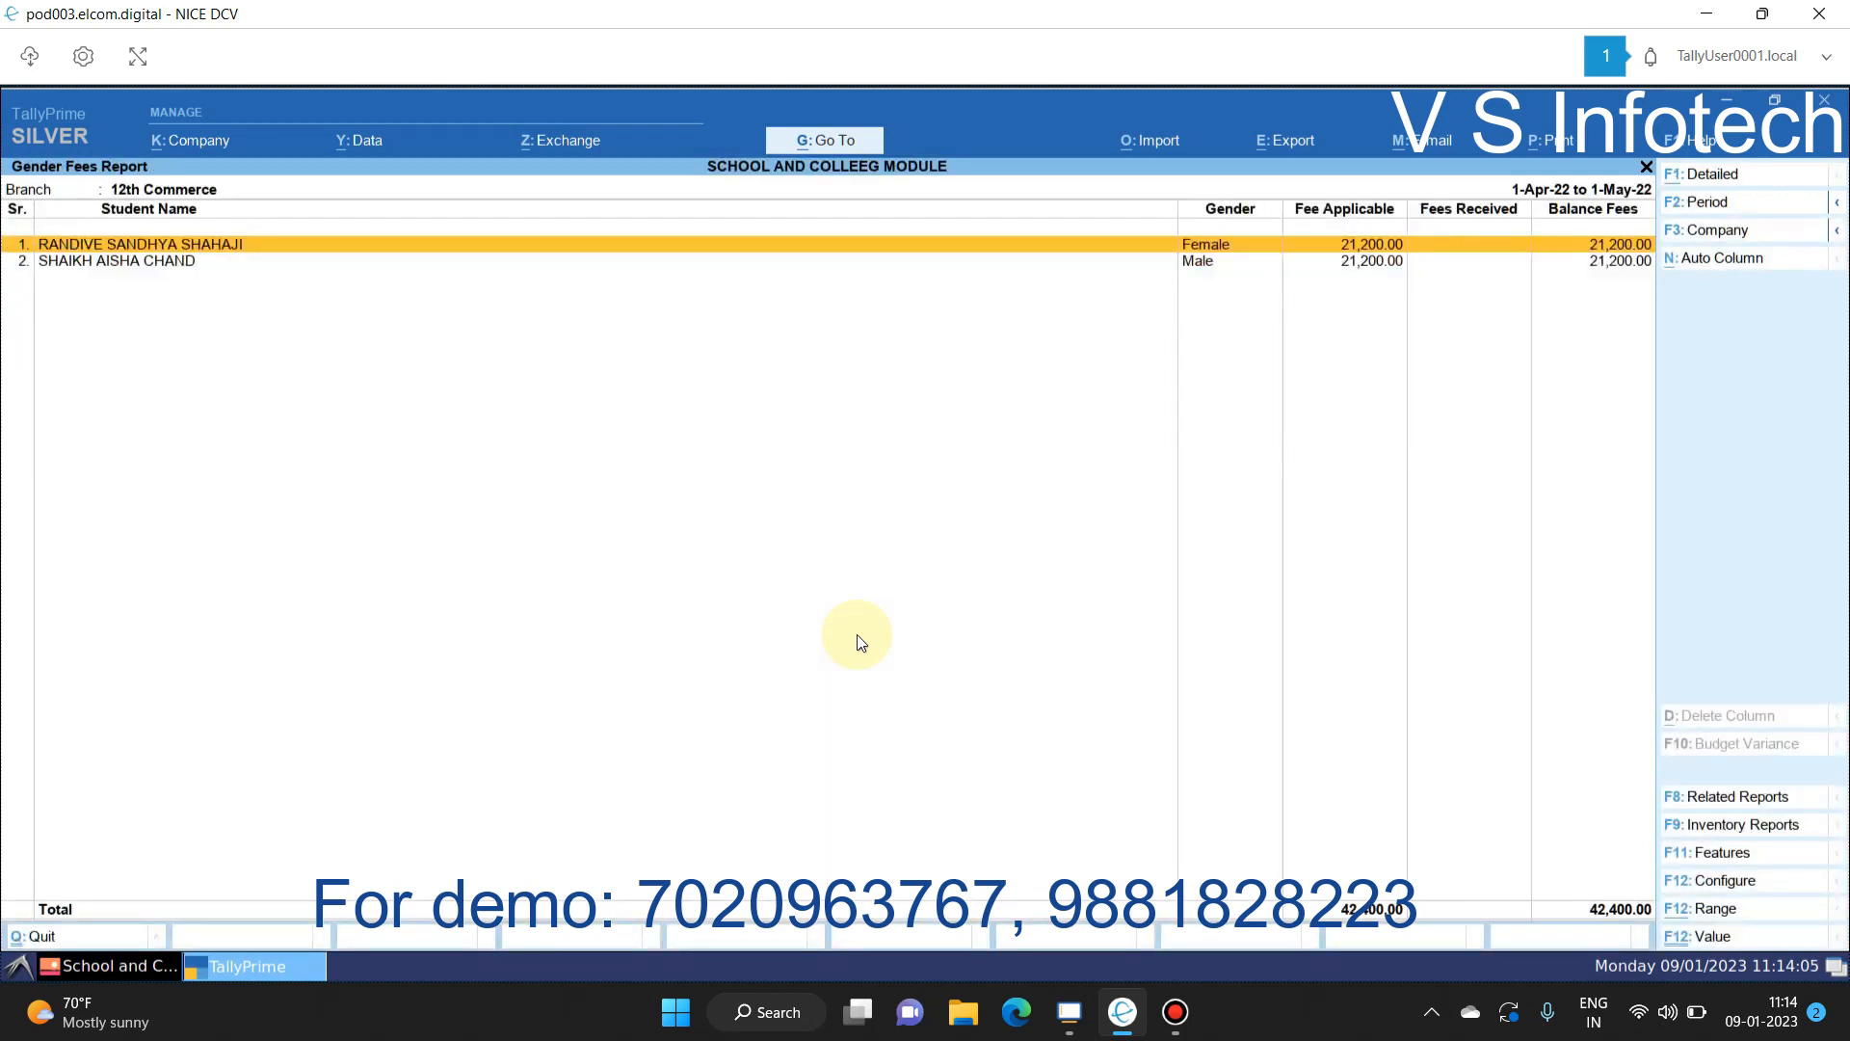
pyautogui.press('Escape')
pyautogui.press('Escape')
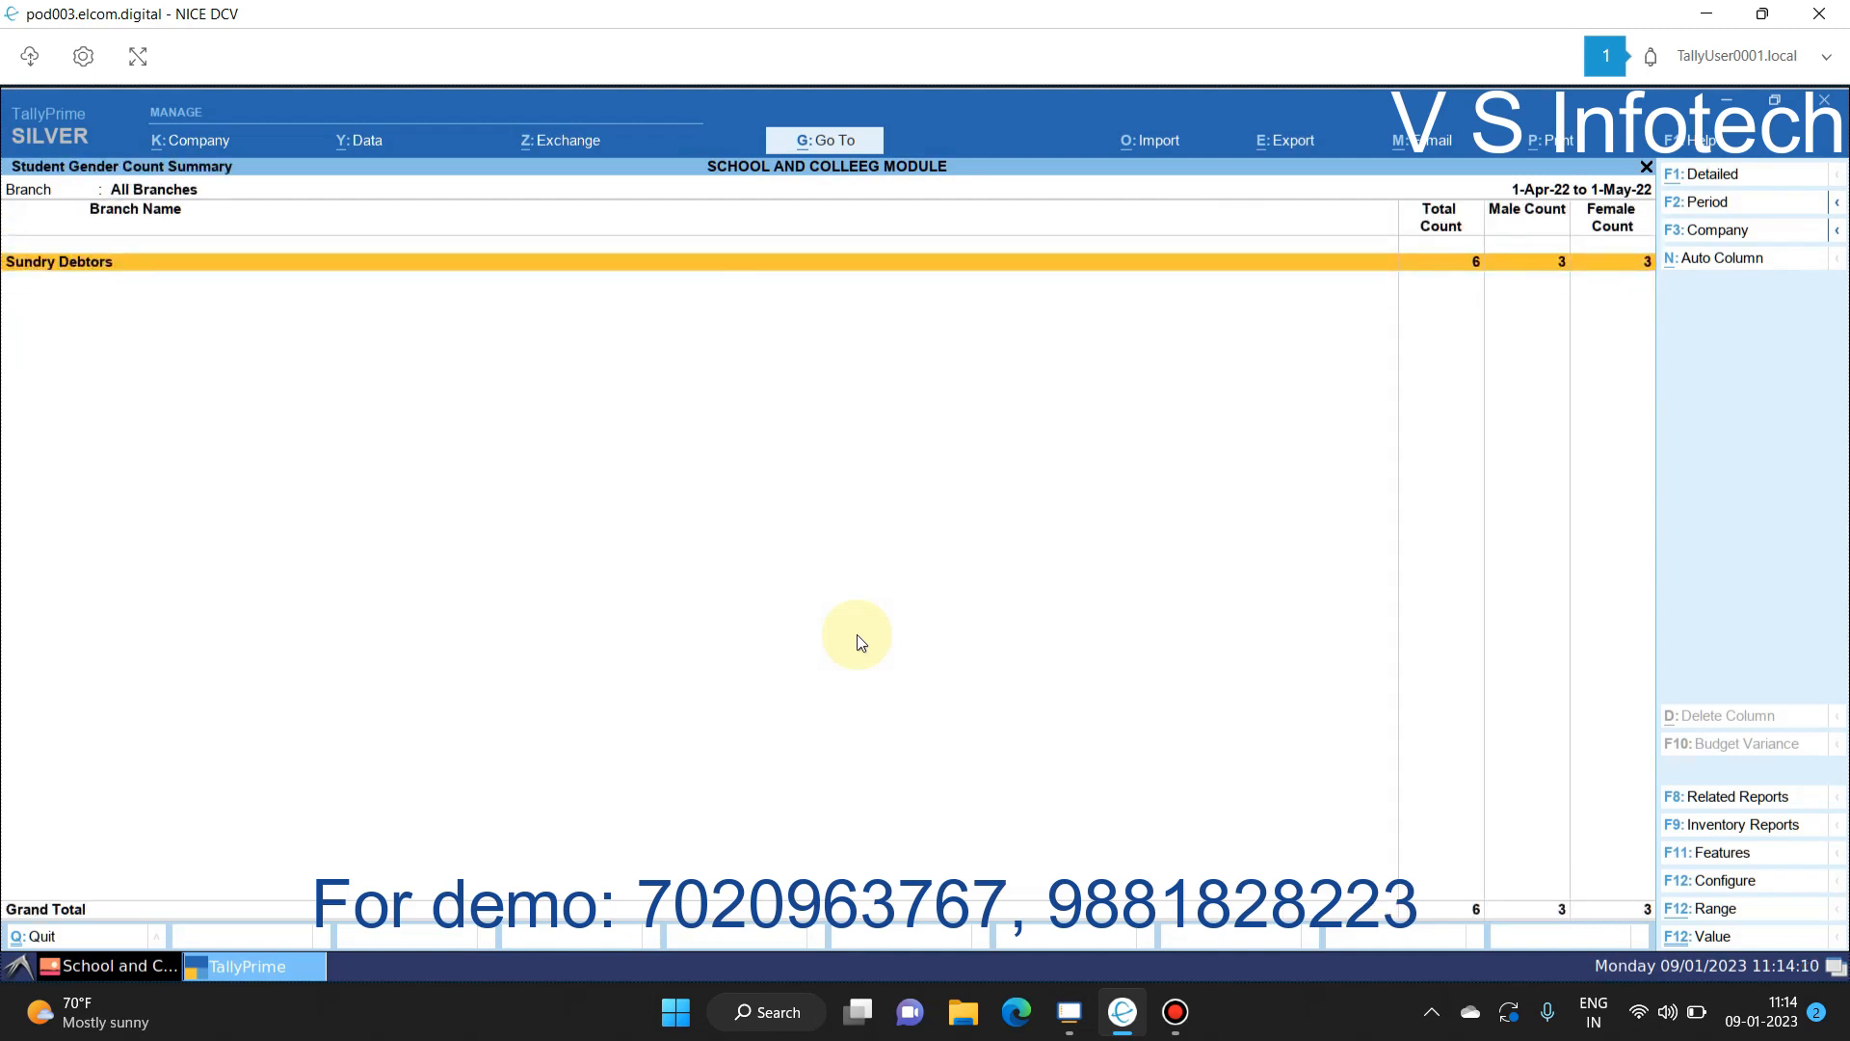
pyautogui.press('Escape')
# Step: Check the Admission Types count, then bring up the Branch Wise Students group choice
pyautogui.press('Down')
pyautogui.press('Return')
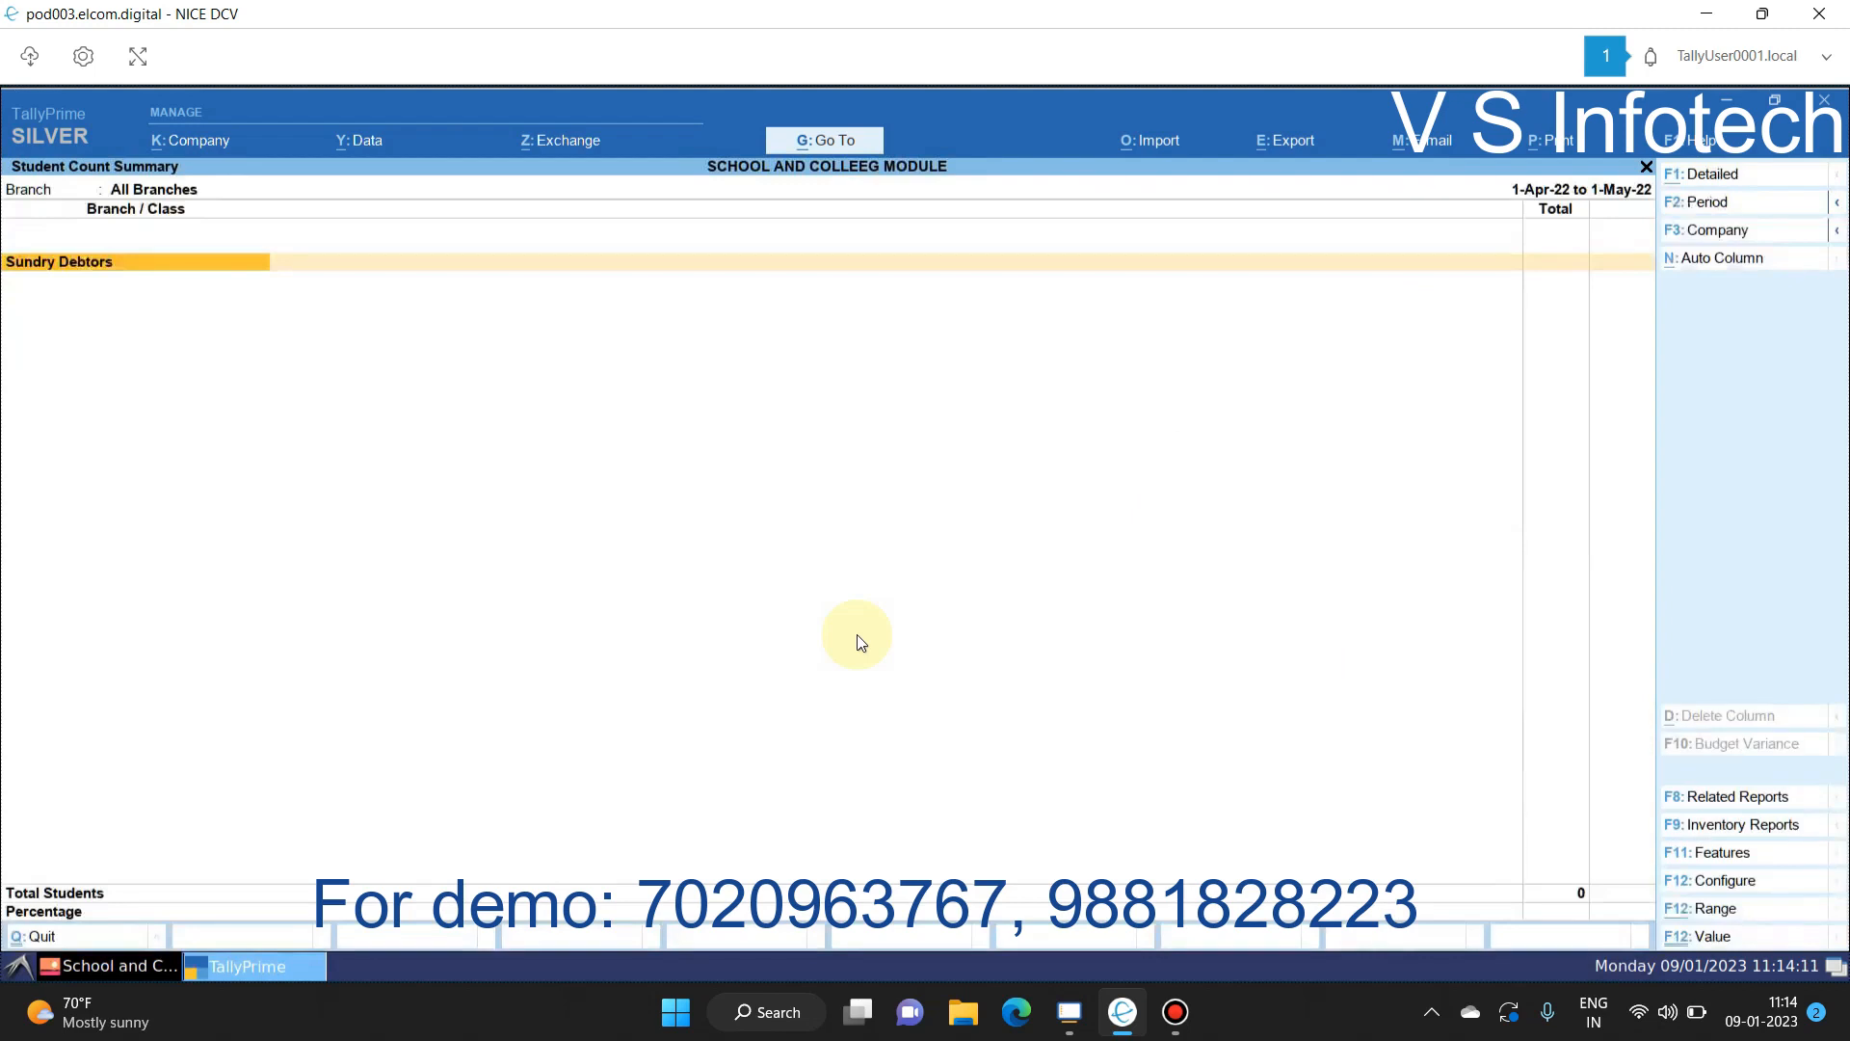
pyautogui.press('Return')
pyautogui.press('Return')
pyautogui.press('Escape')
pyautogui.press('Escape')
pyautogui.press('Escape')
pyautogui.press('Down')
pyautogui.press('Escape')
pyautogui.press('Down')
# Step: View the 11 Th Commerce branch-wise student register
pyautogui.press('Return')
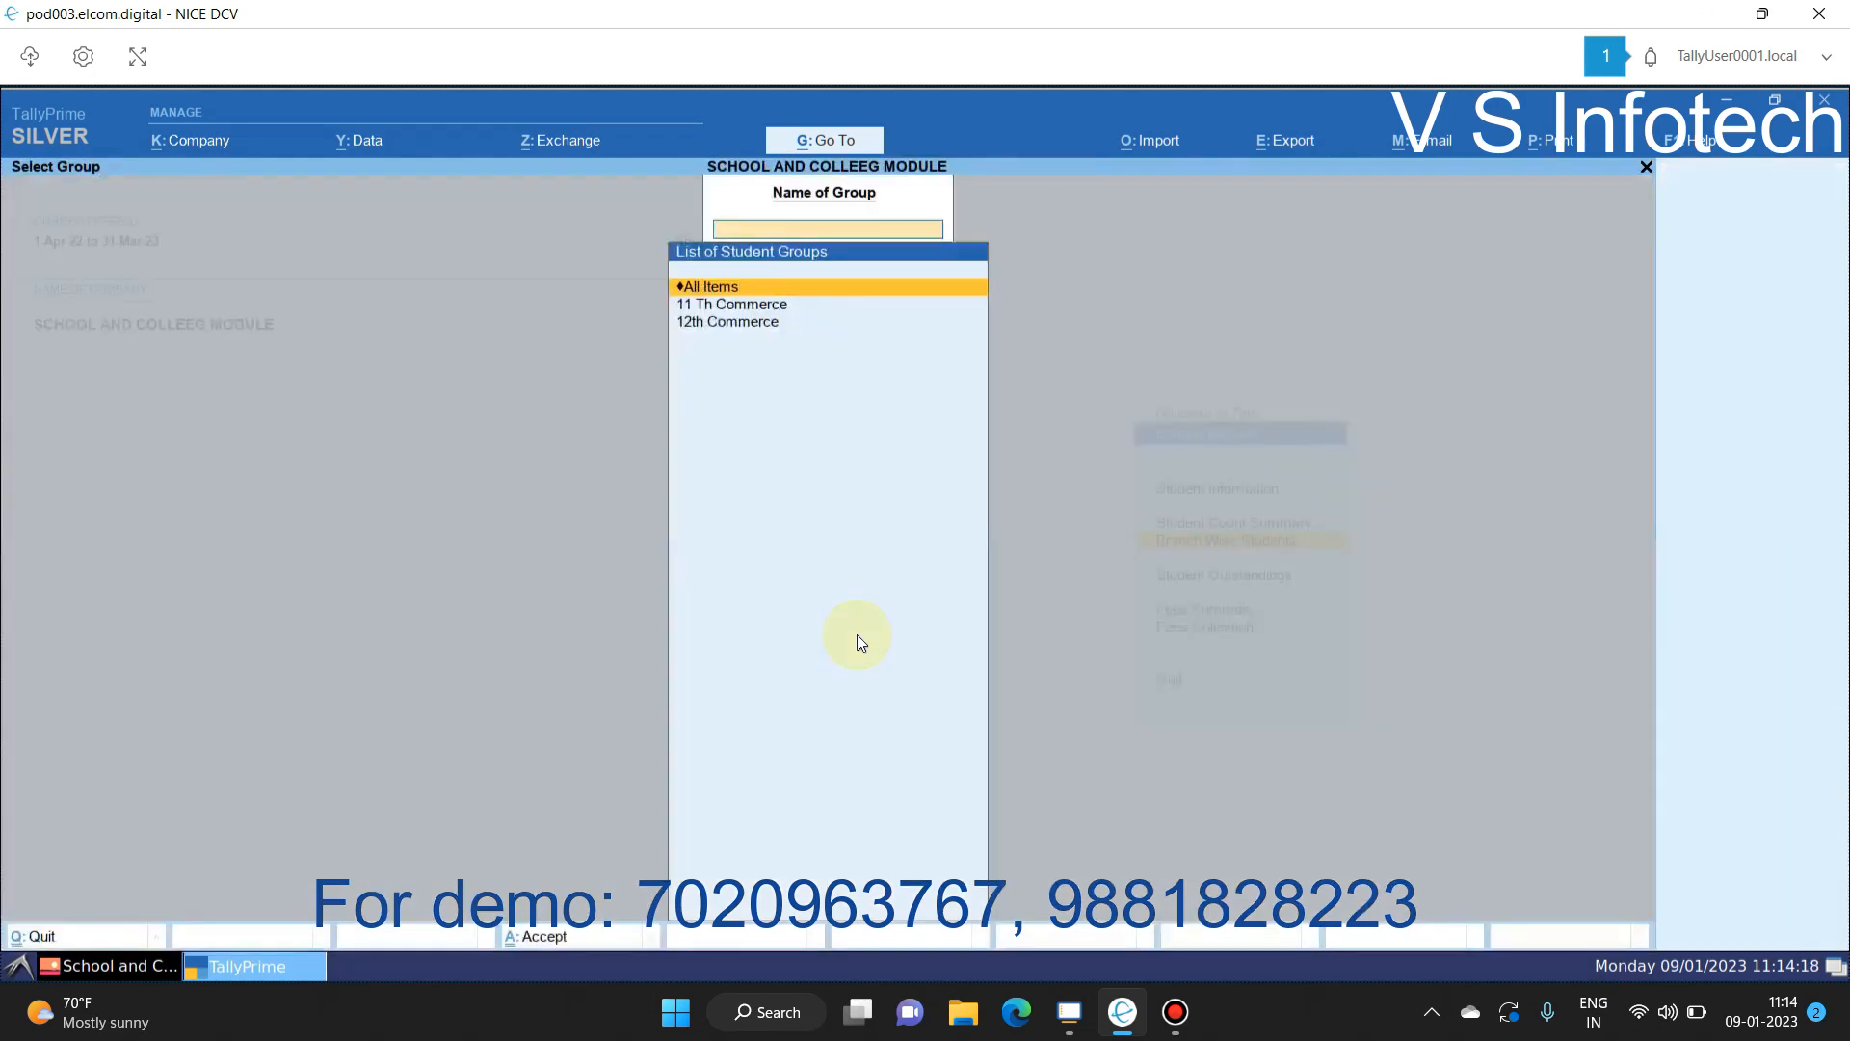
pyautogui.press('Down')
pyautogui.press('Return')
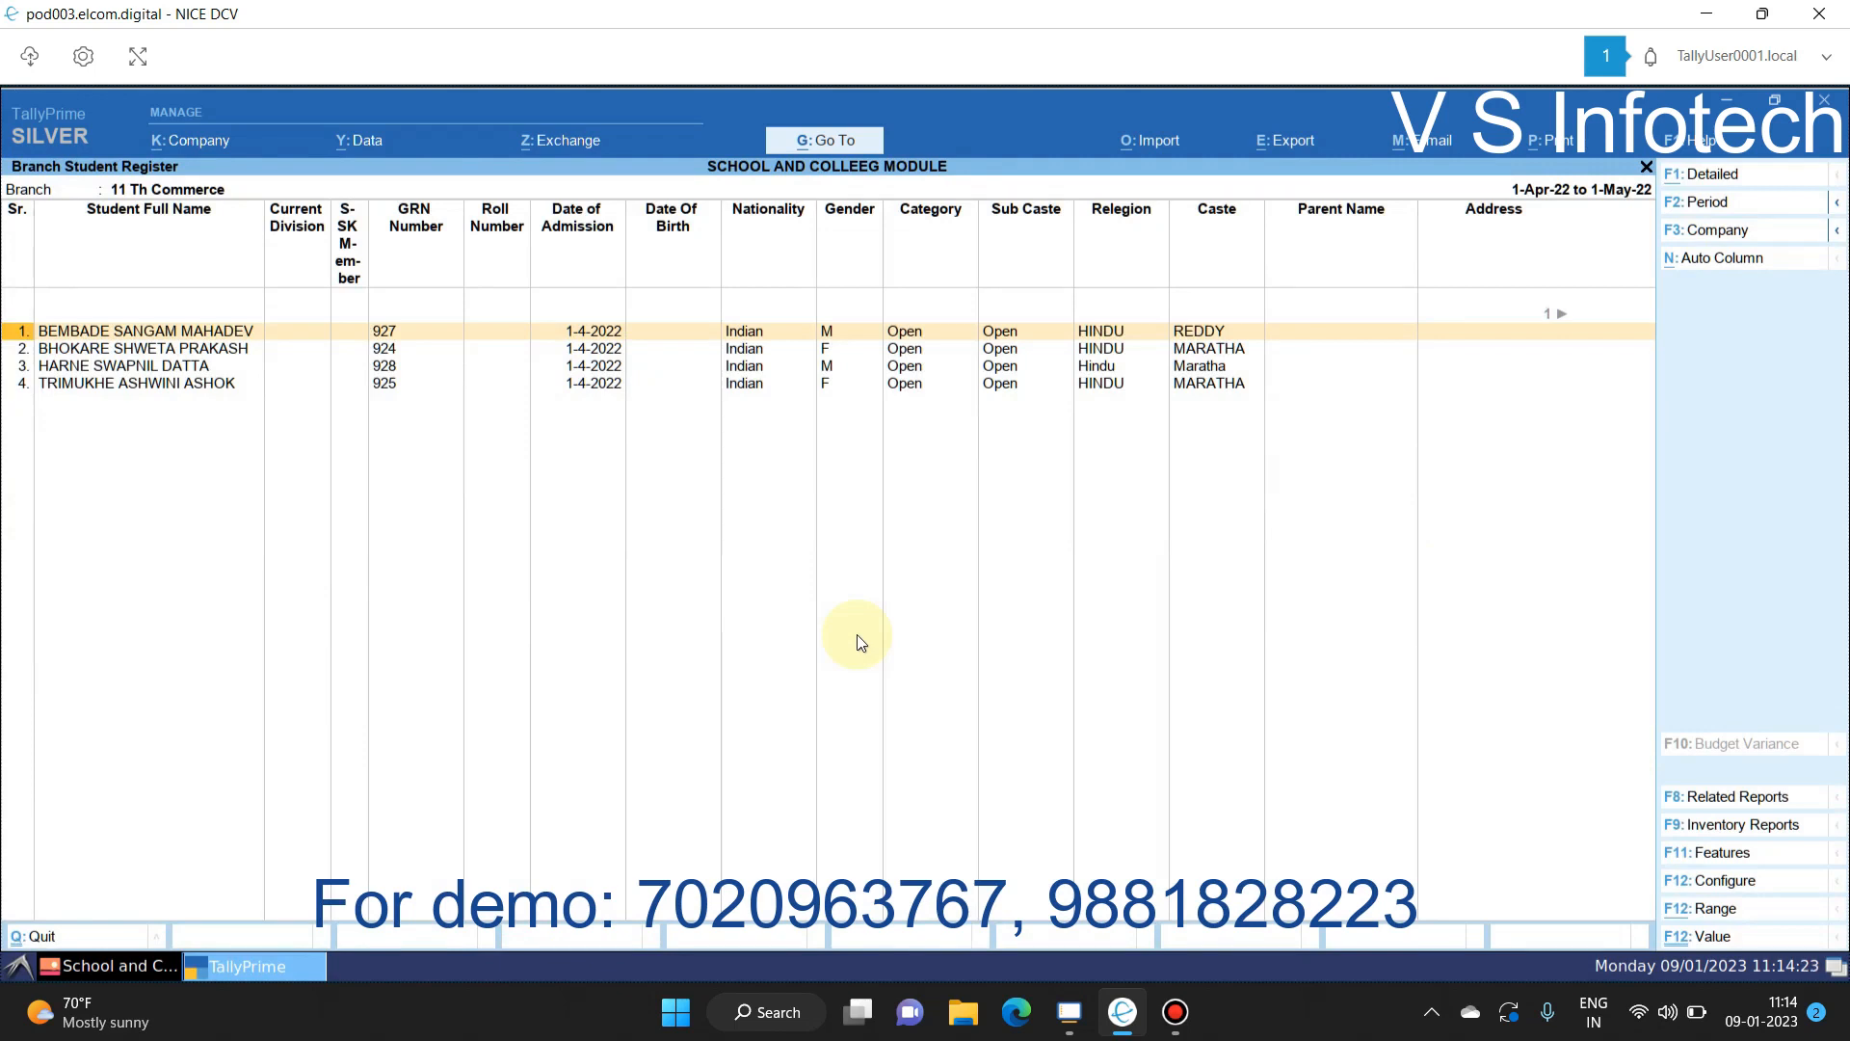
pyautogui.press('Escape')
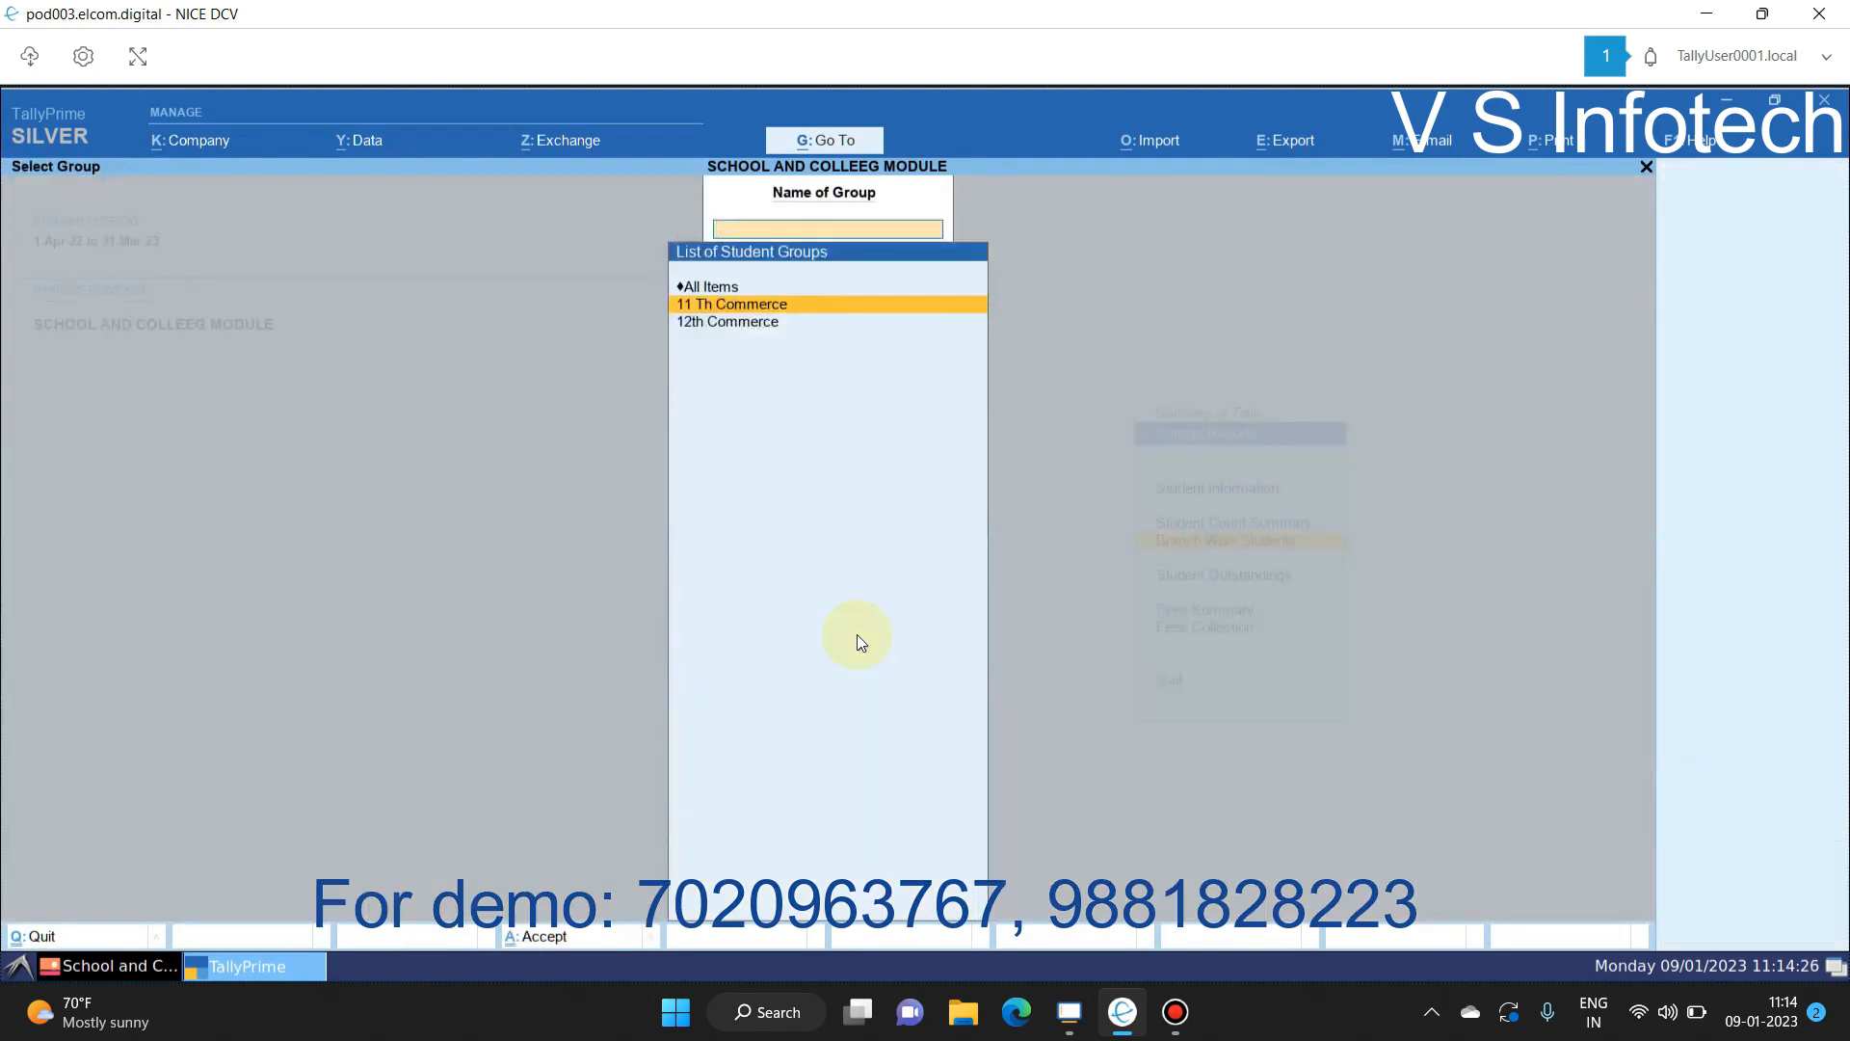
pyautogui.press('Escape')
# Step: Review Student Outstandings for 11 Th Commerce and 12th Commerce
pyautogui.press('Down')
pyautogui.press('Return')
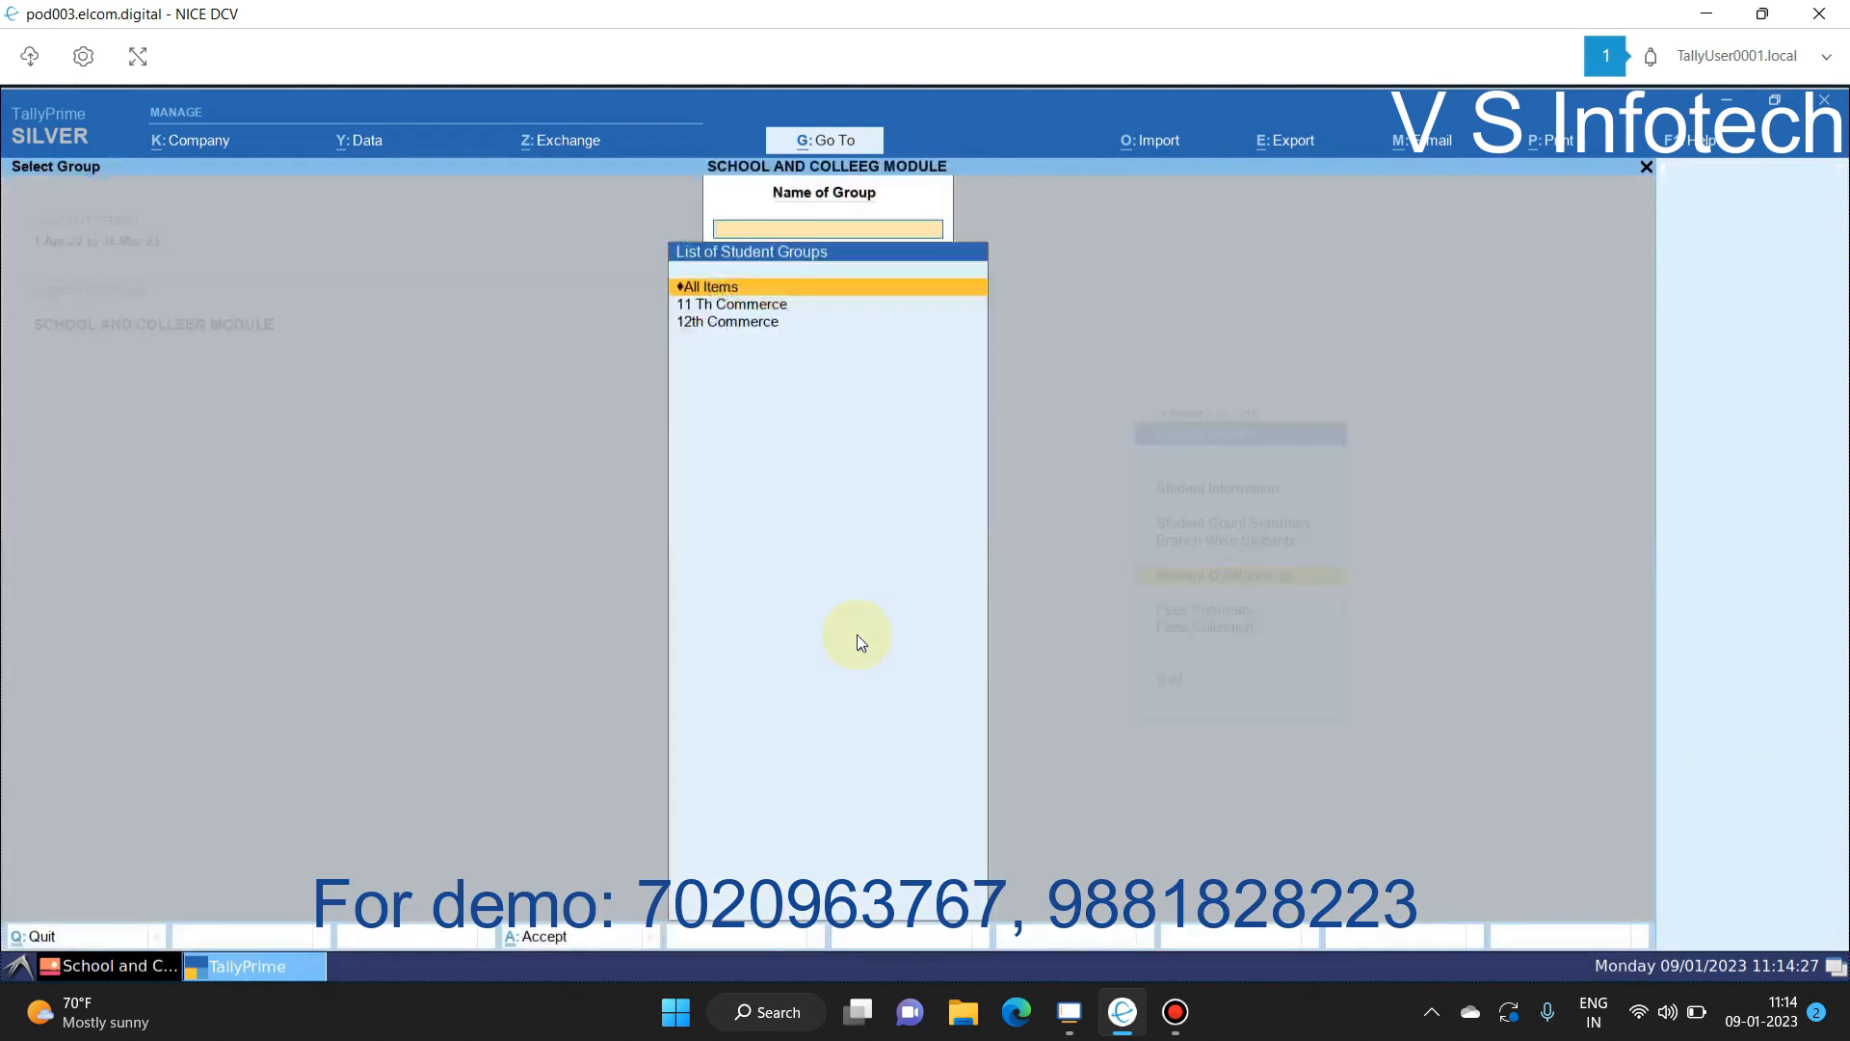
pyautogui.press('Down')
pyautogui.press('Return')
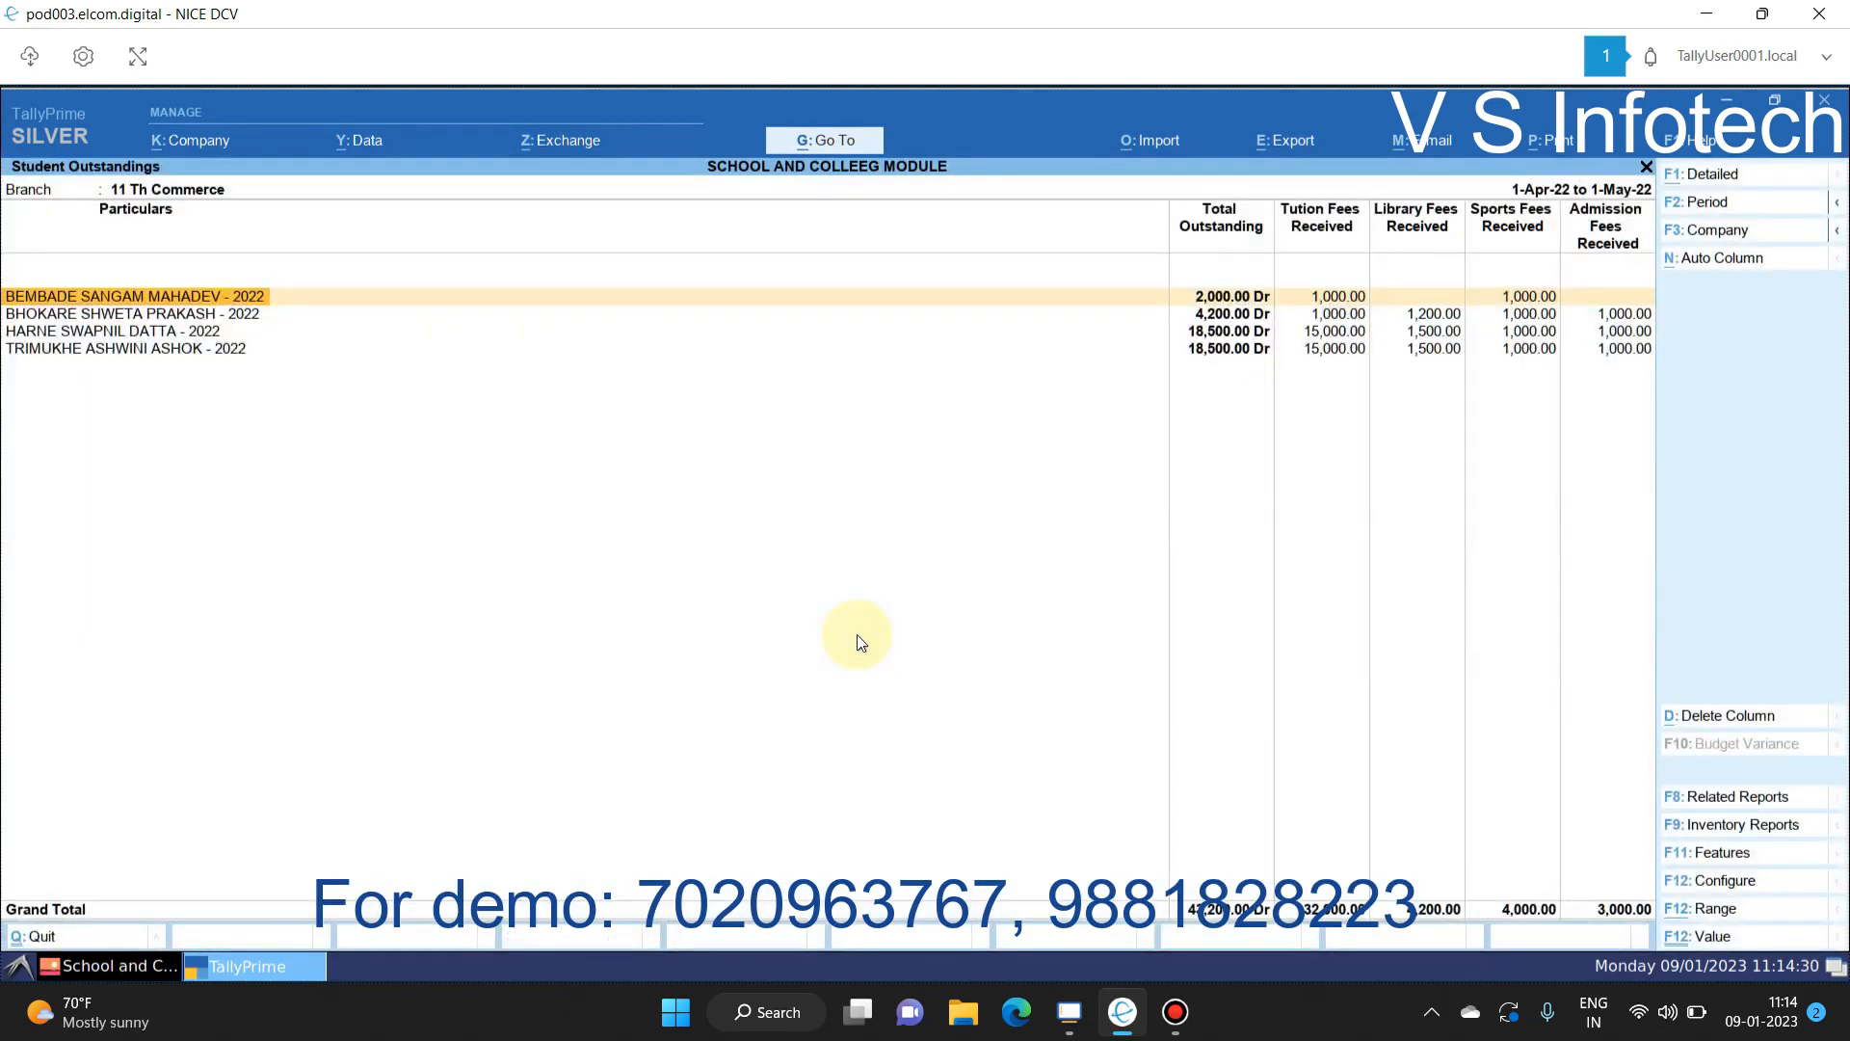
pyautogui.press('Right')
pyautogui.press('Right')
pyautogui.press('Right')
pyautogui.press('Right')
pyautogui.press('Right')
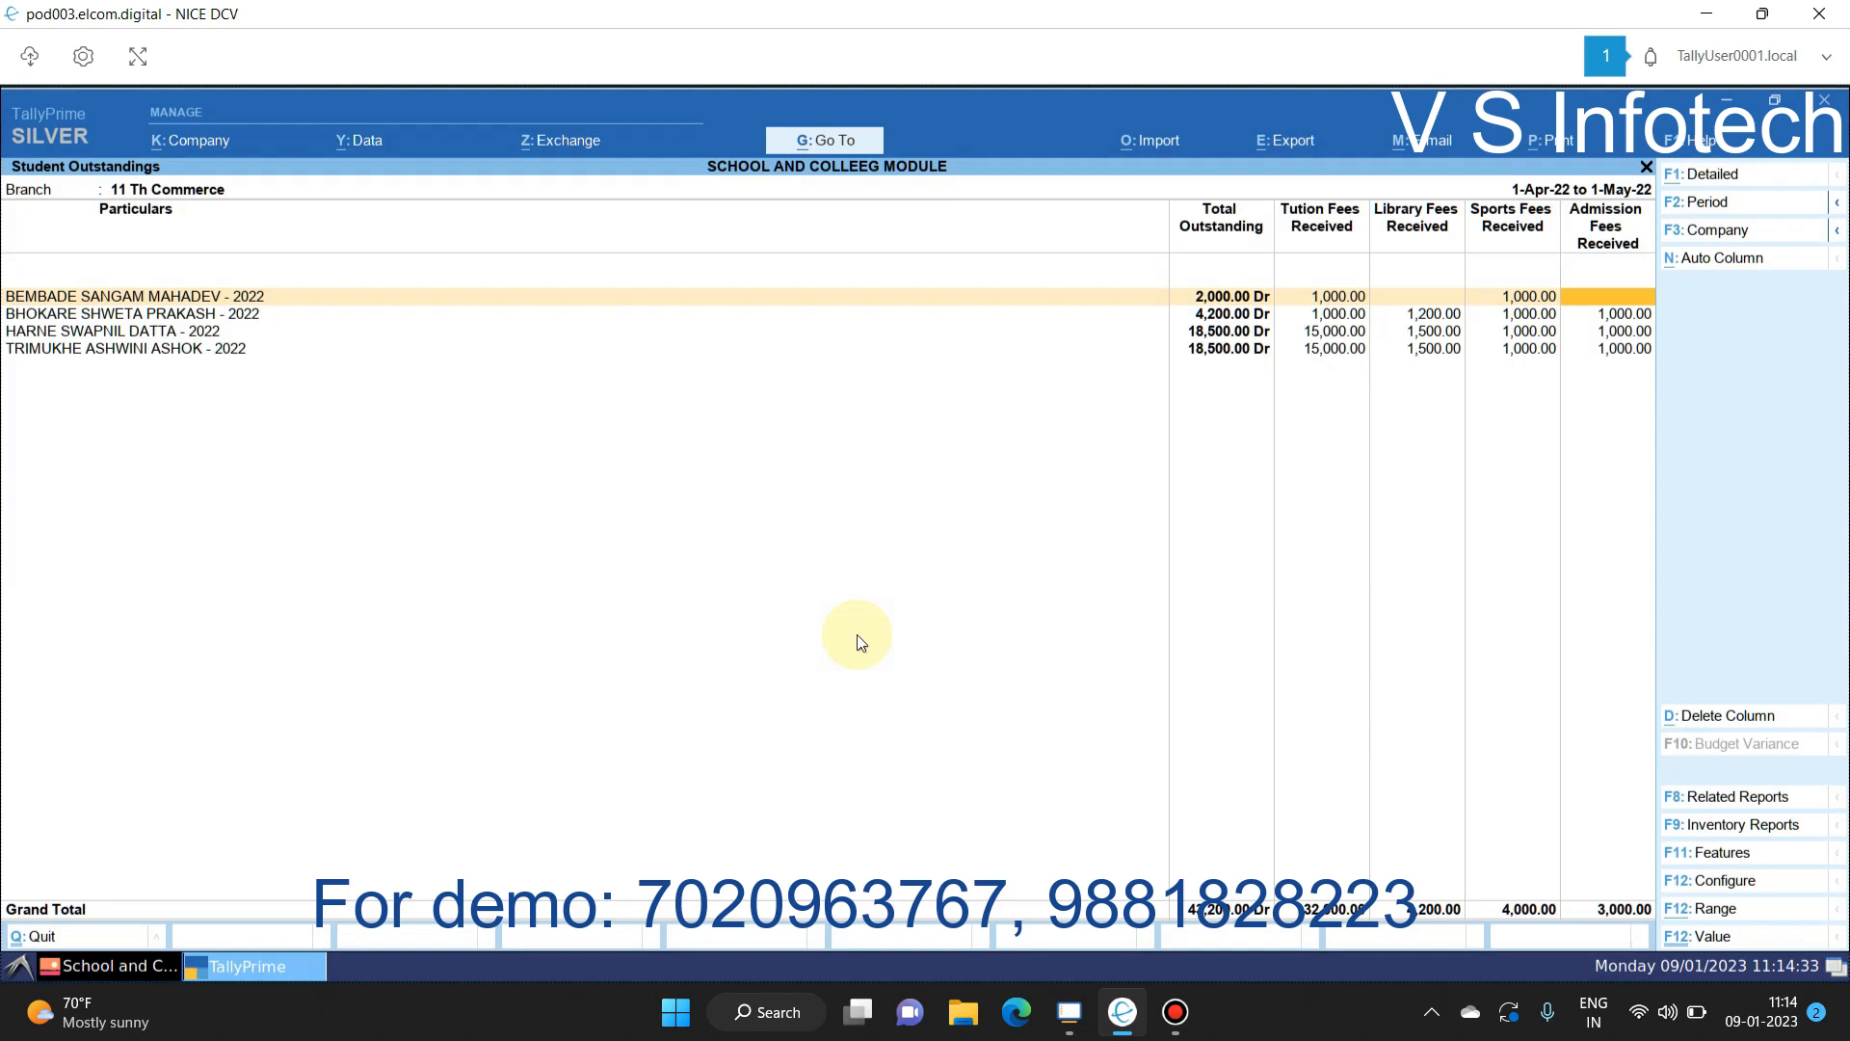
pyautogui.press('Escape')
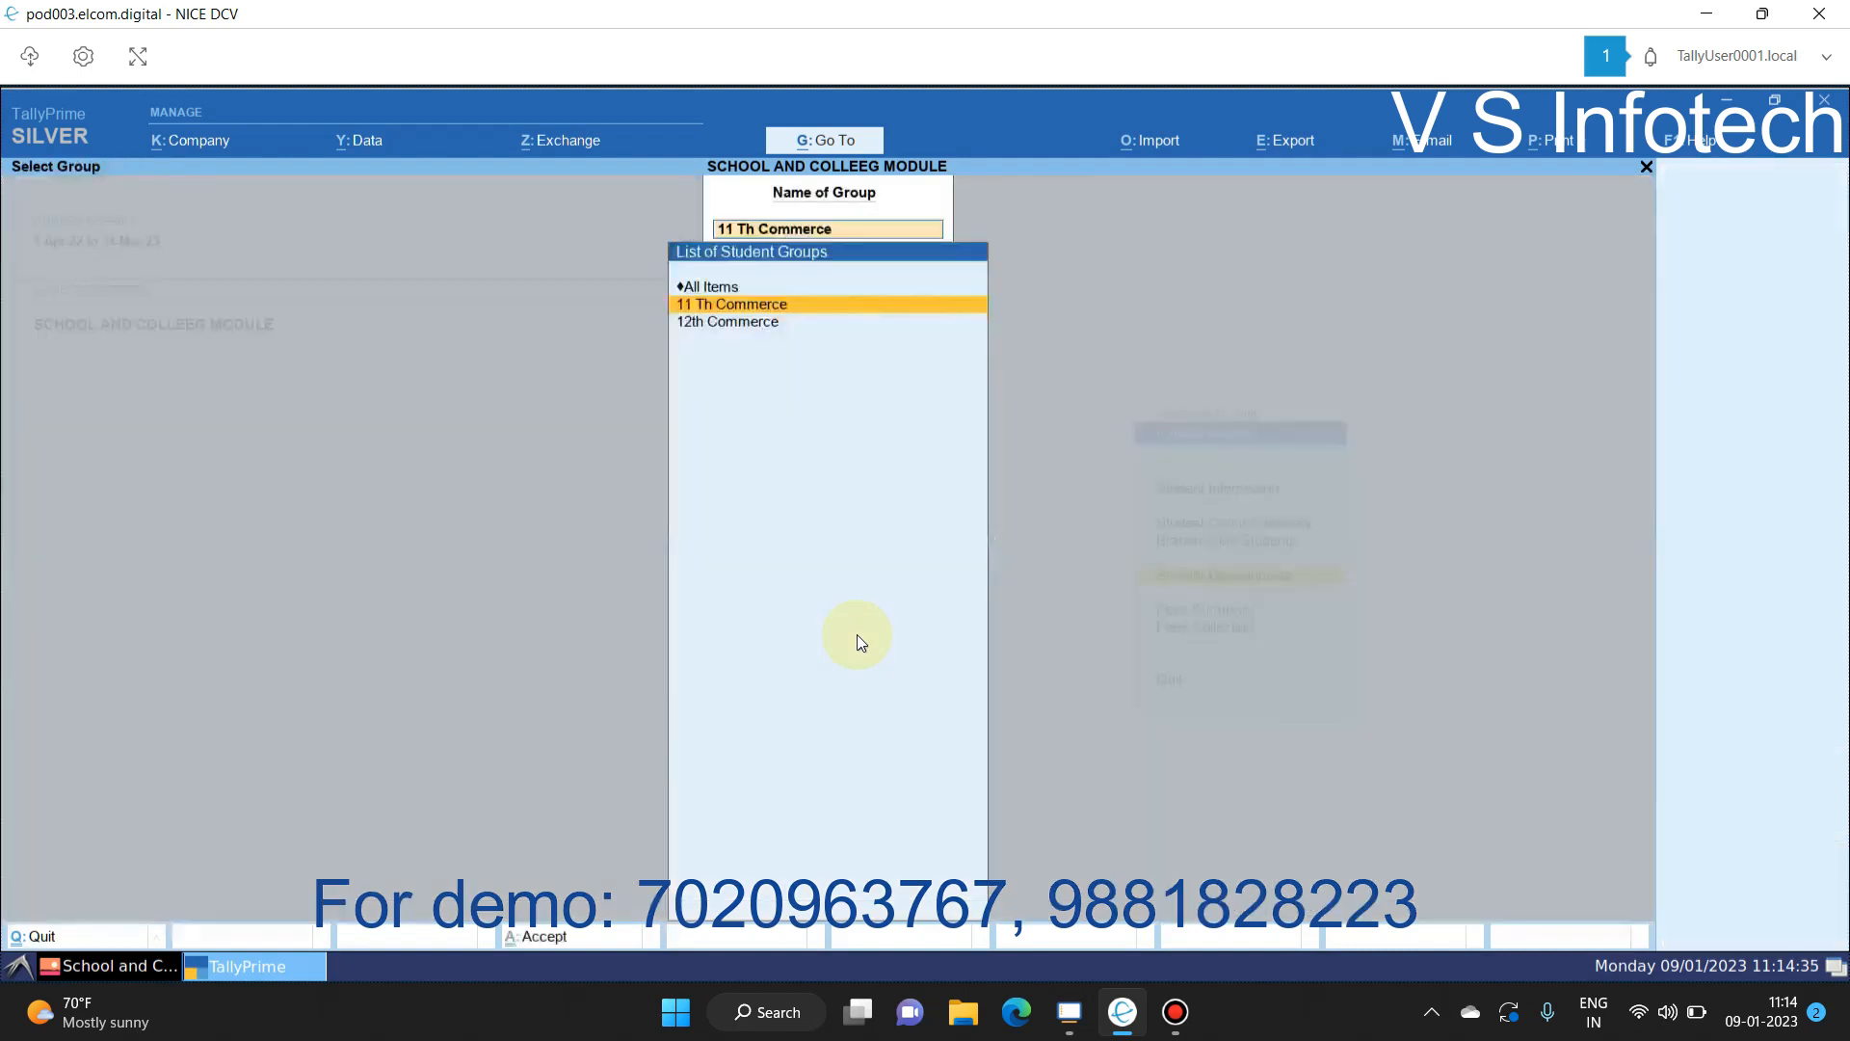
pyautogui.press('Down')
pyautogui.press('Return')
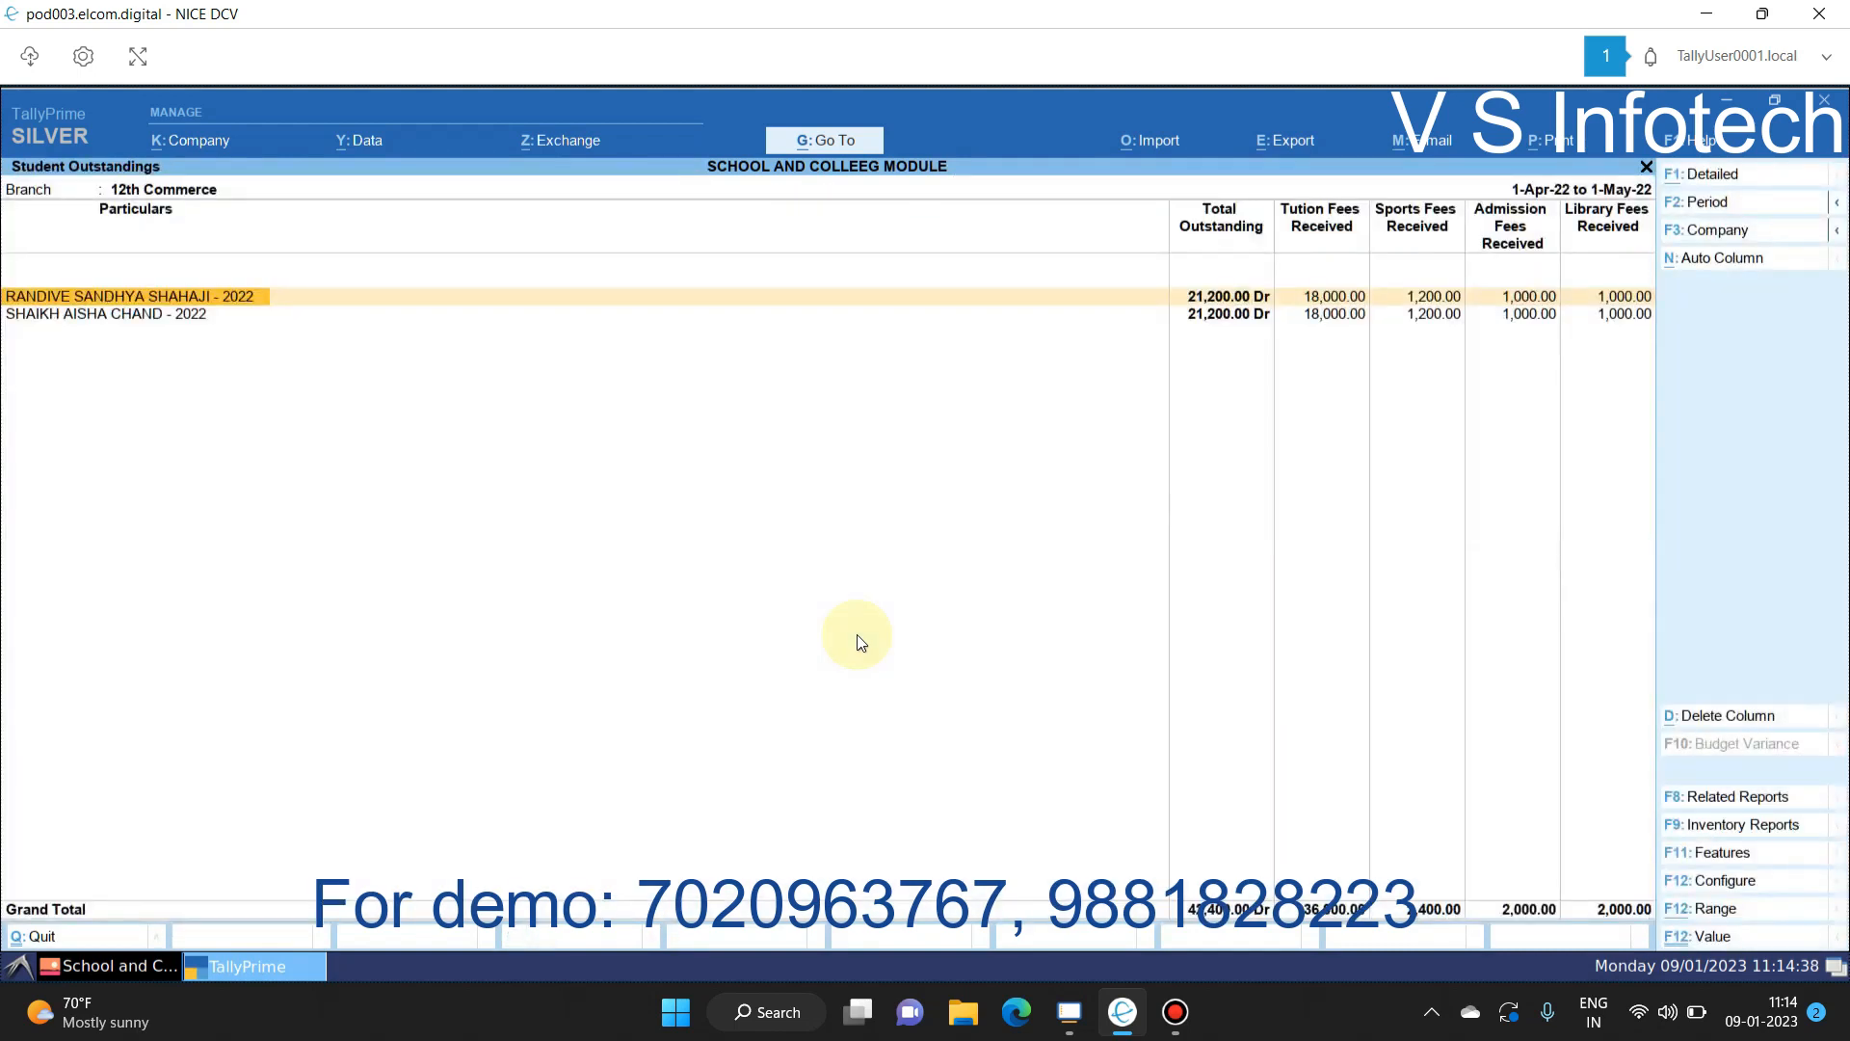
pyautogui.press('Escape')
pyautogui.press('Escape')
# Step: Check the 11 Th Commerce Fees Summary showing 43,200.00 Dr across four students
pyautogui.press('Down')
pyautogui.press('Return')
pyautogui.press('Down')
pyautogui.press('Return')
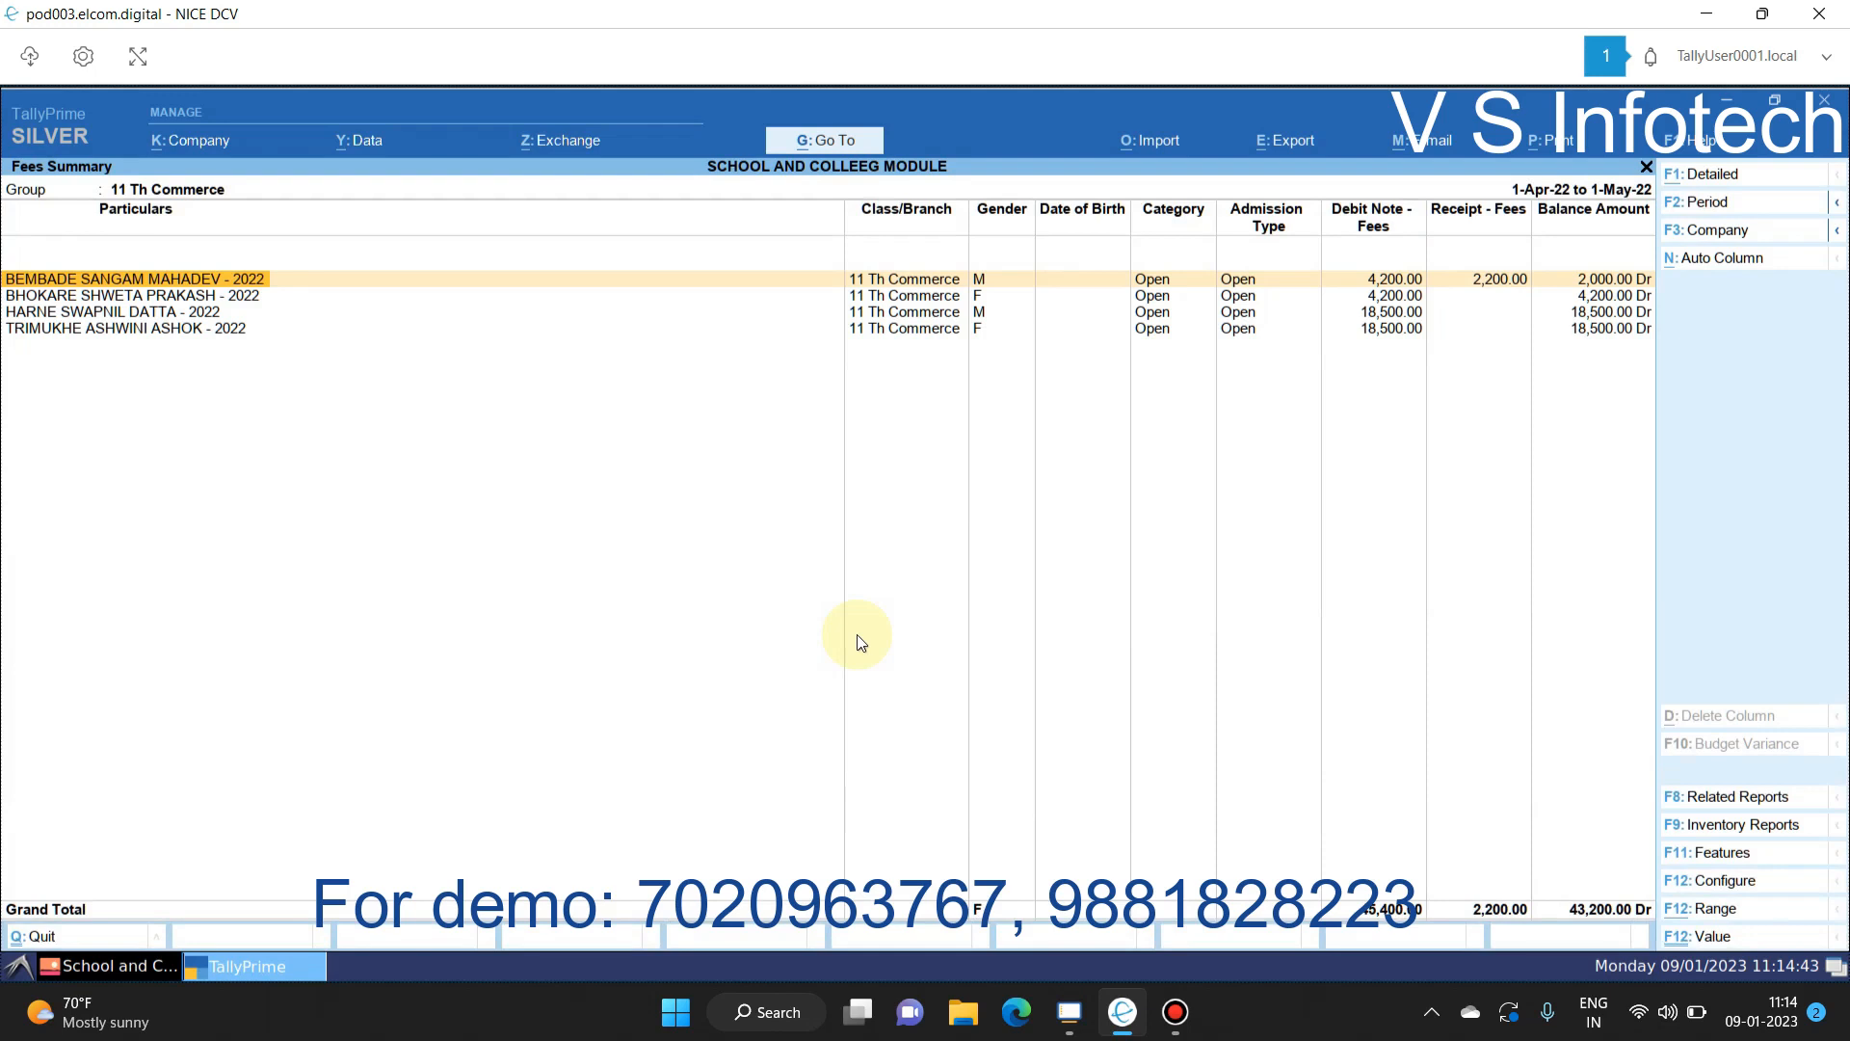
pyautogui.press('Right')
pyautogui.press('Right')
pyautogui.press('Right')
pyautogui.press('Right')
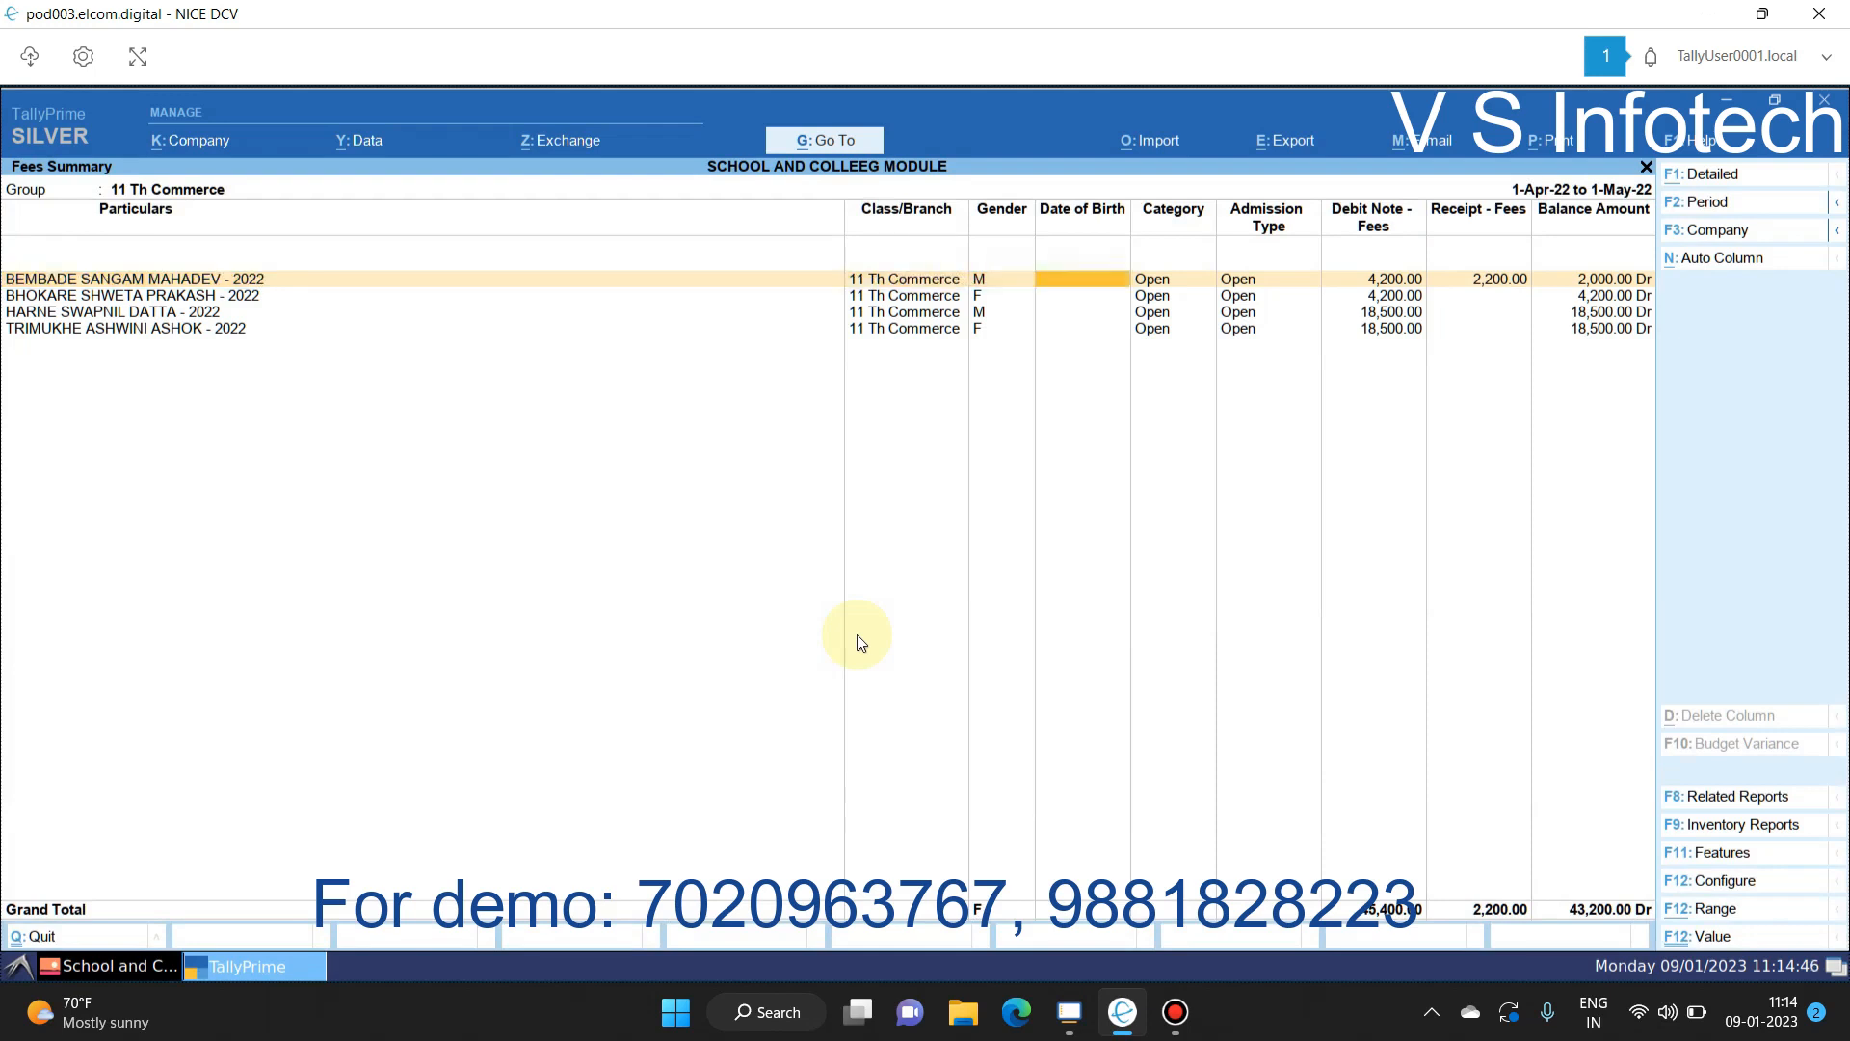
pyautogui.press('Escape')
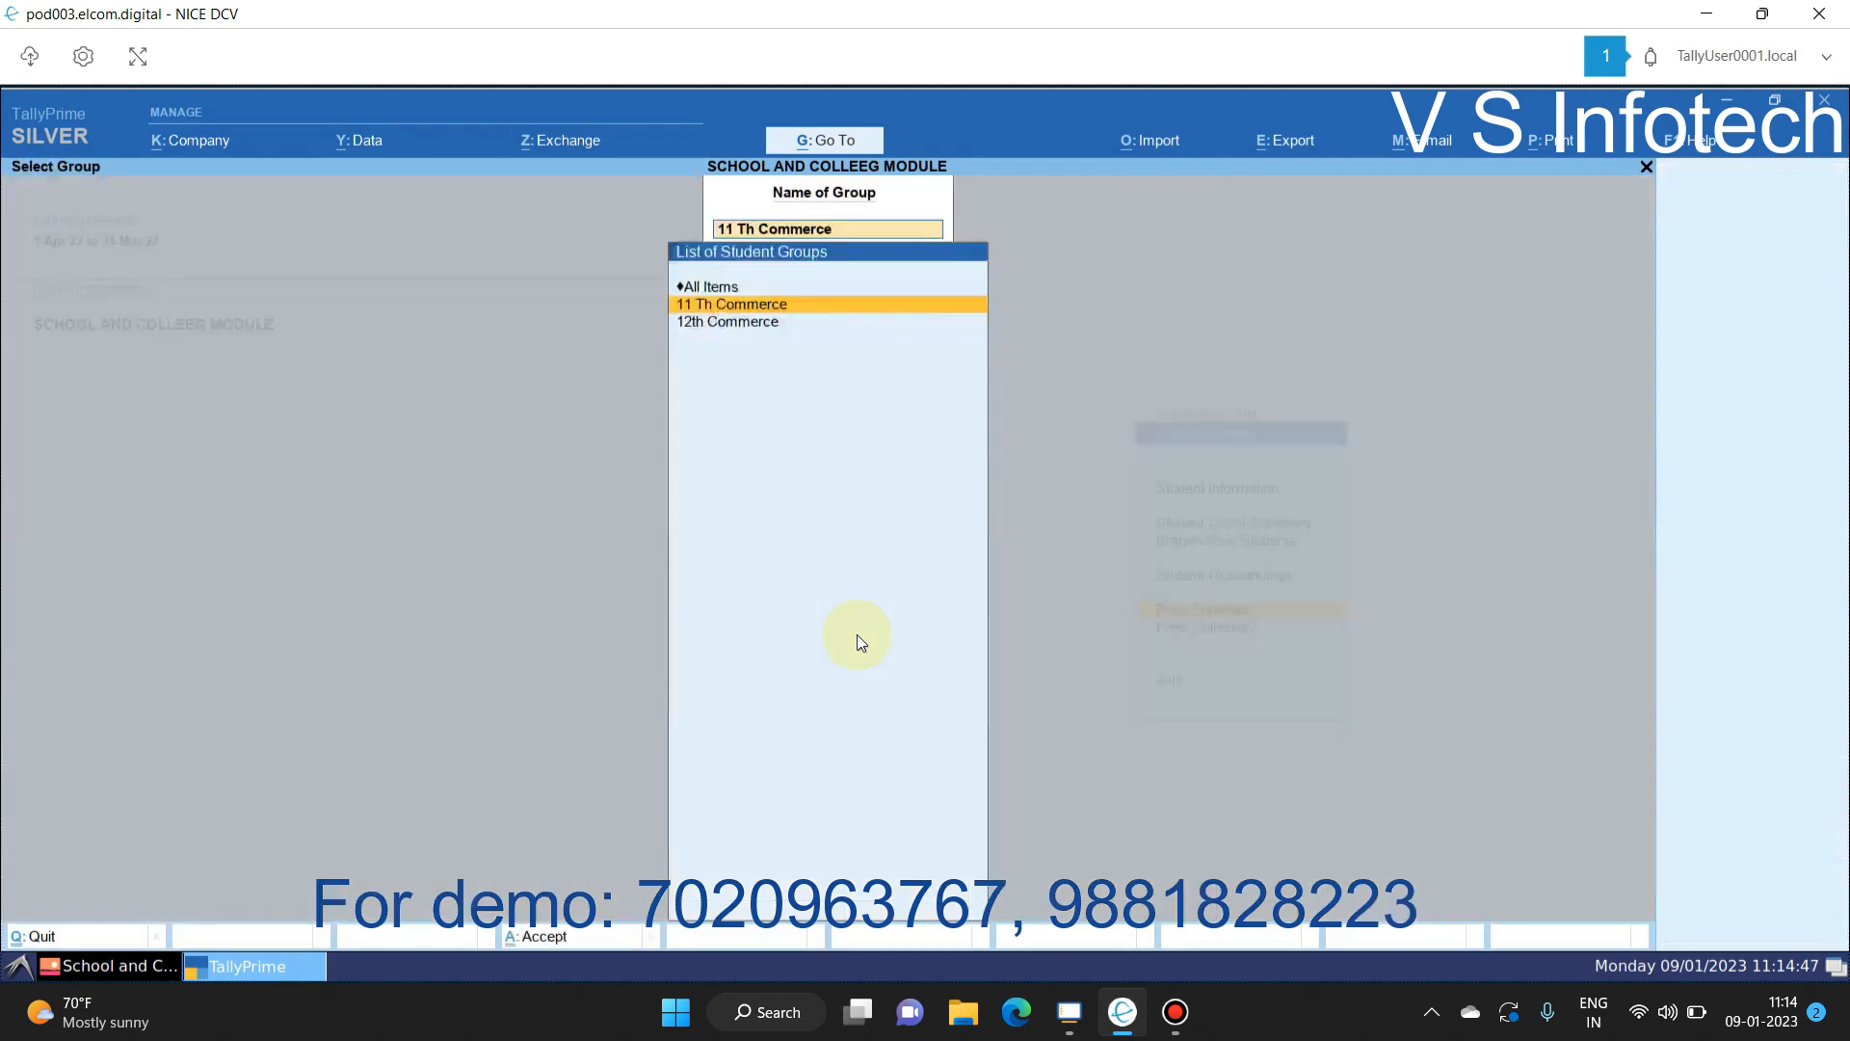
pyautogui.press('Escape')
# Step: View the Receipt - Fees collection register with one 2,200.00 receipt dated 1-May-22, then back out
pyautogui.press('Down')
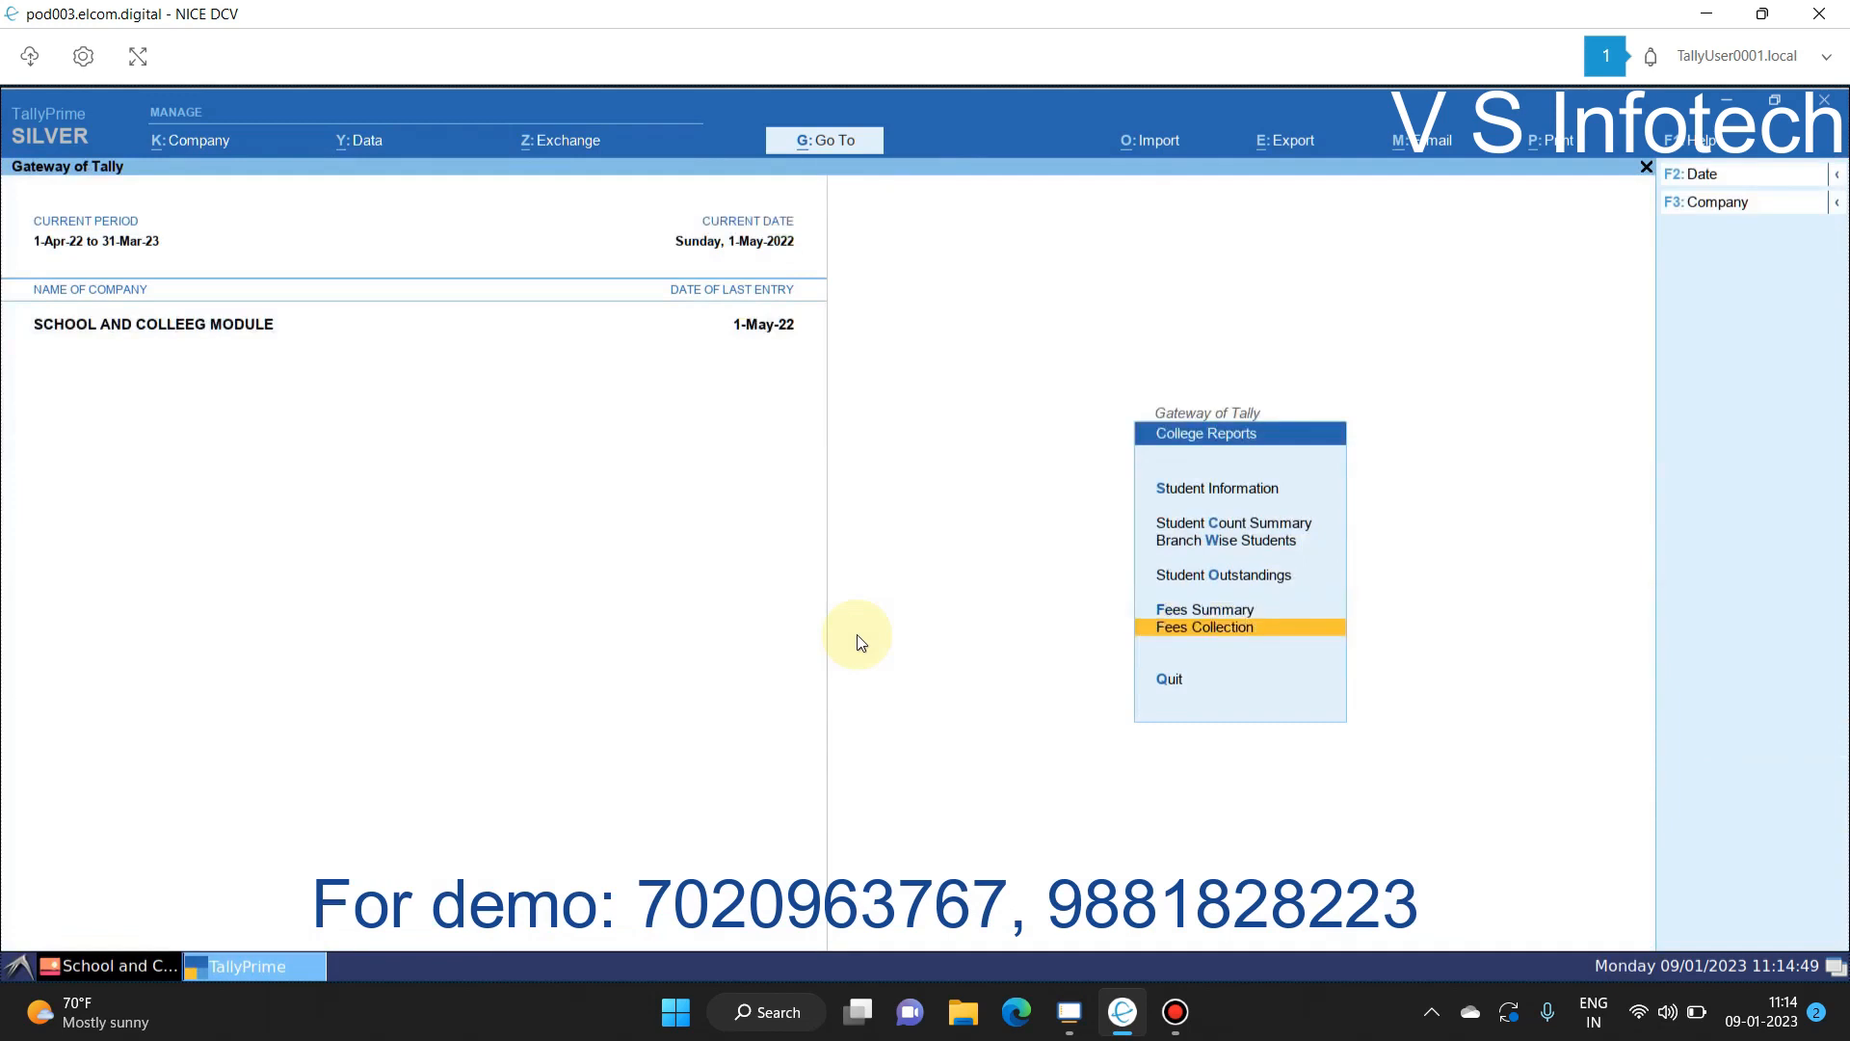
pyautogui.press('Return')
pyautogui.press('Return')
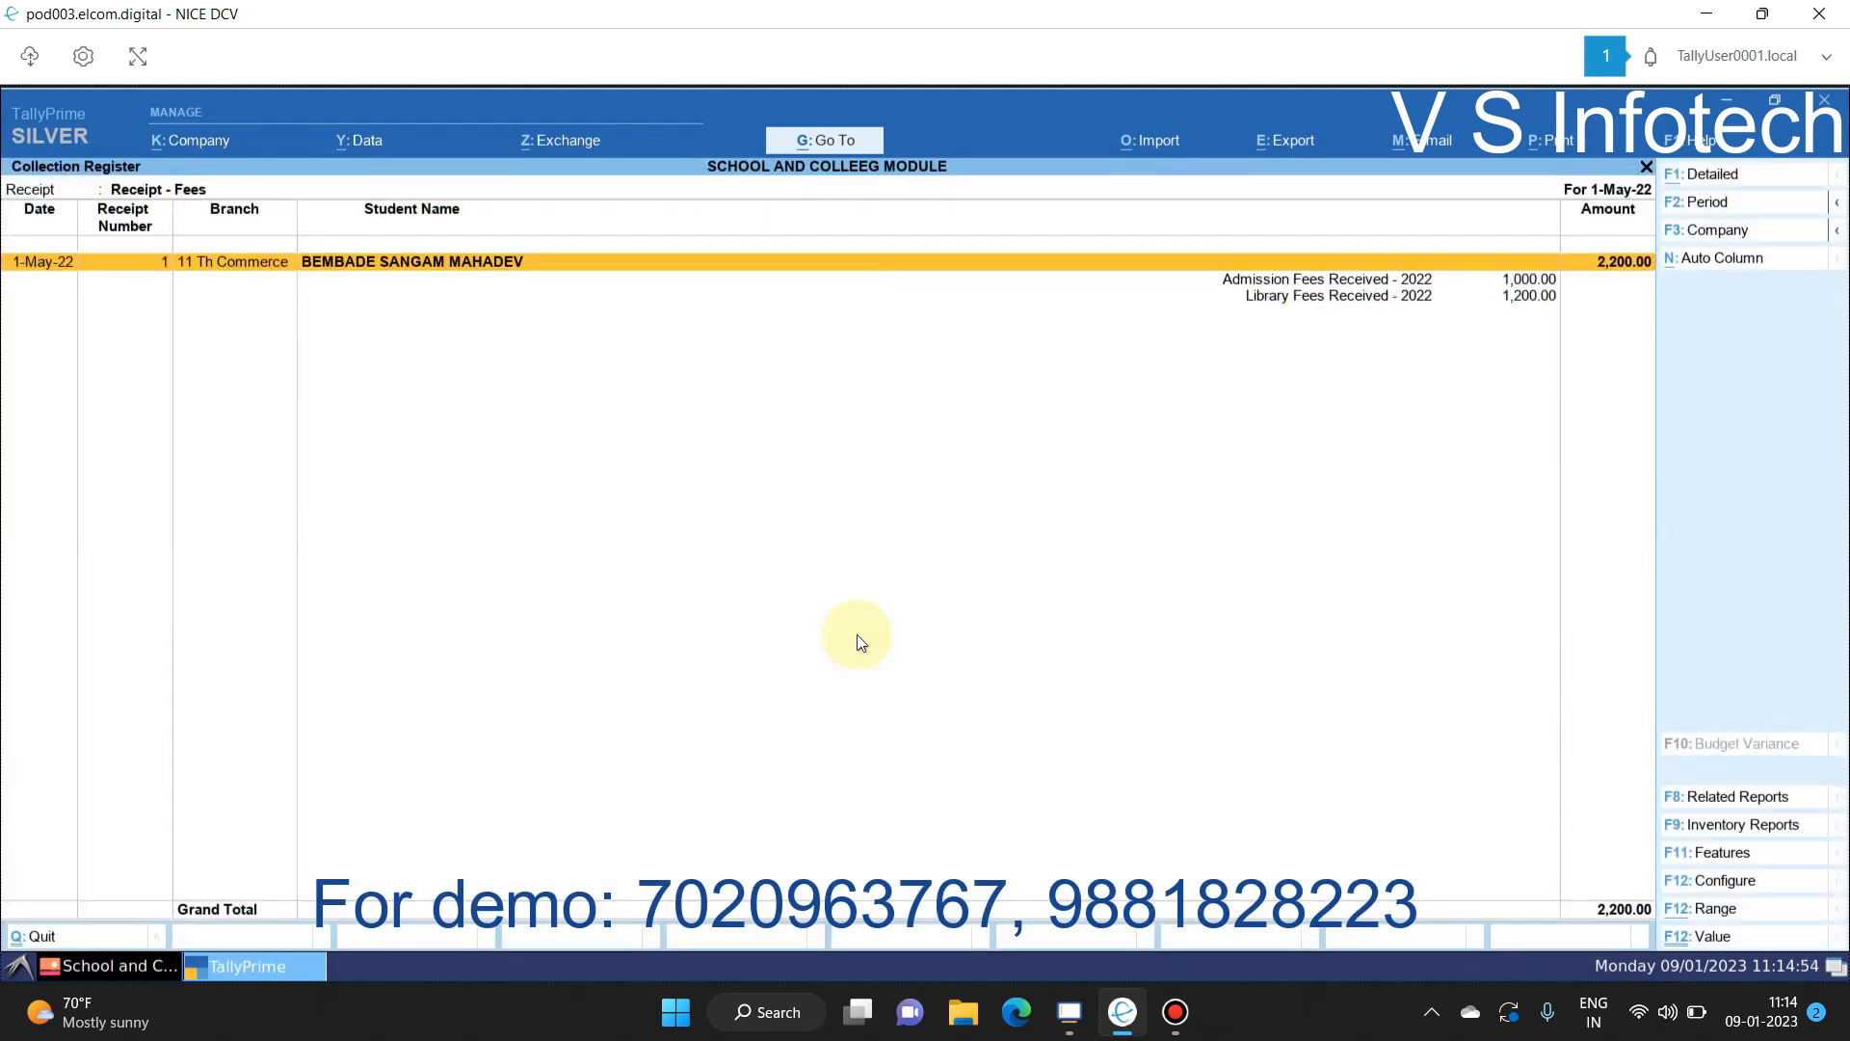
pyautogui.press('Escape')
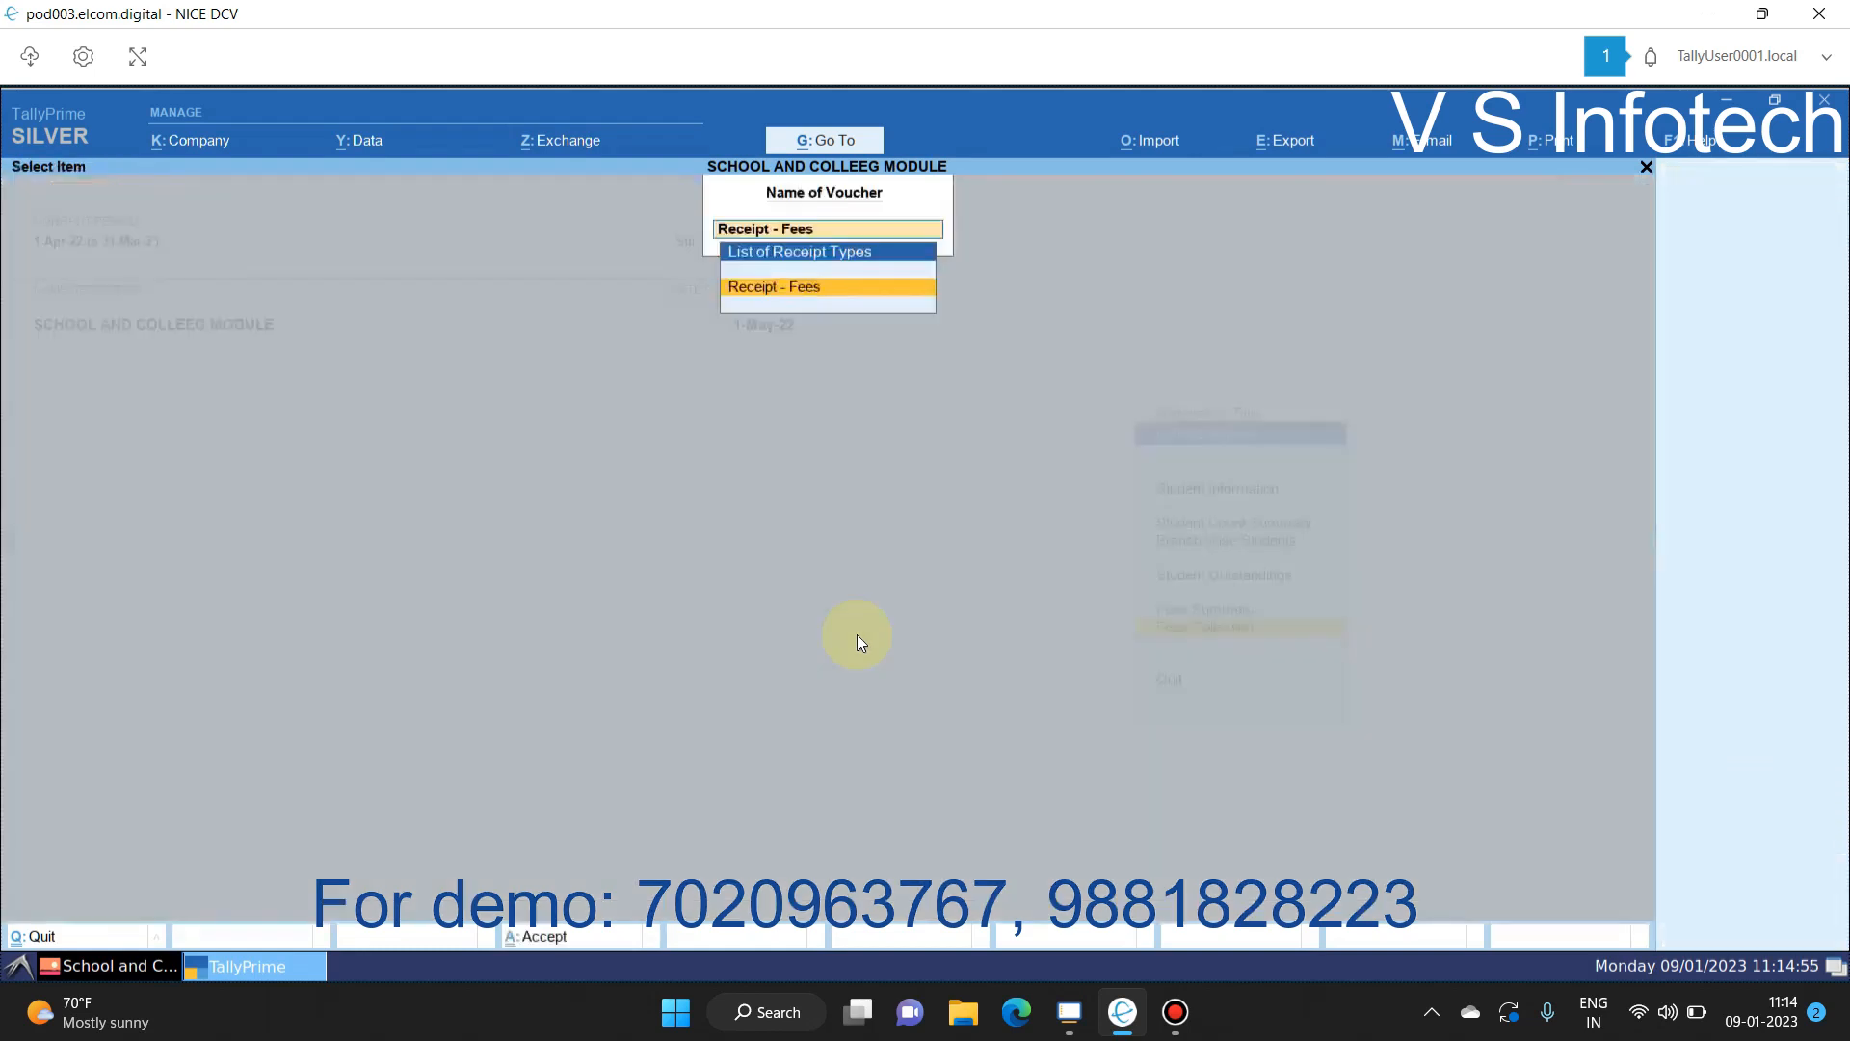
pyautogui.press('Escape')
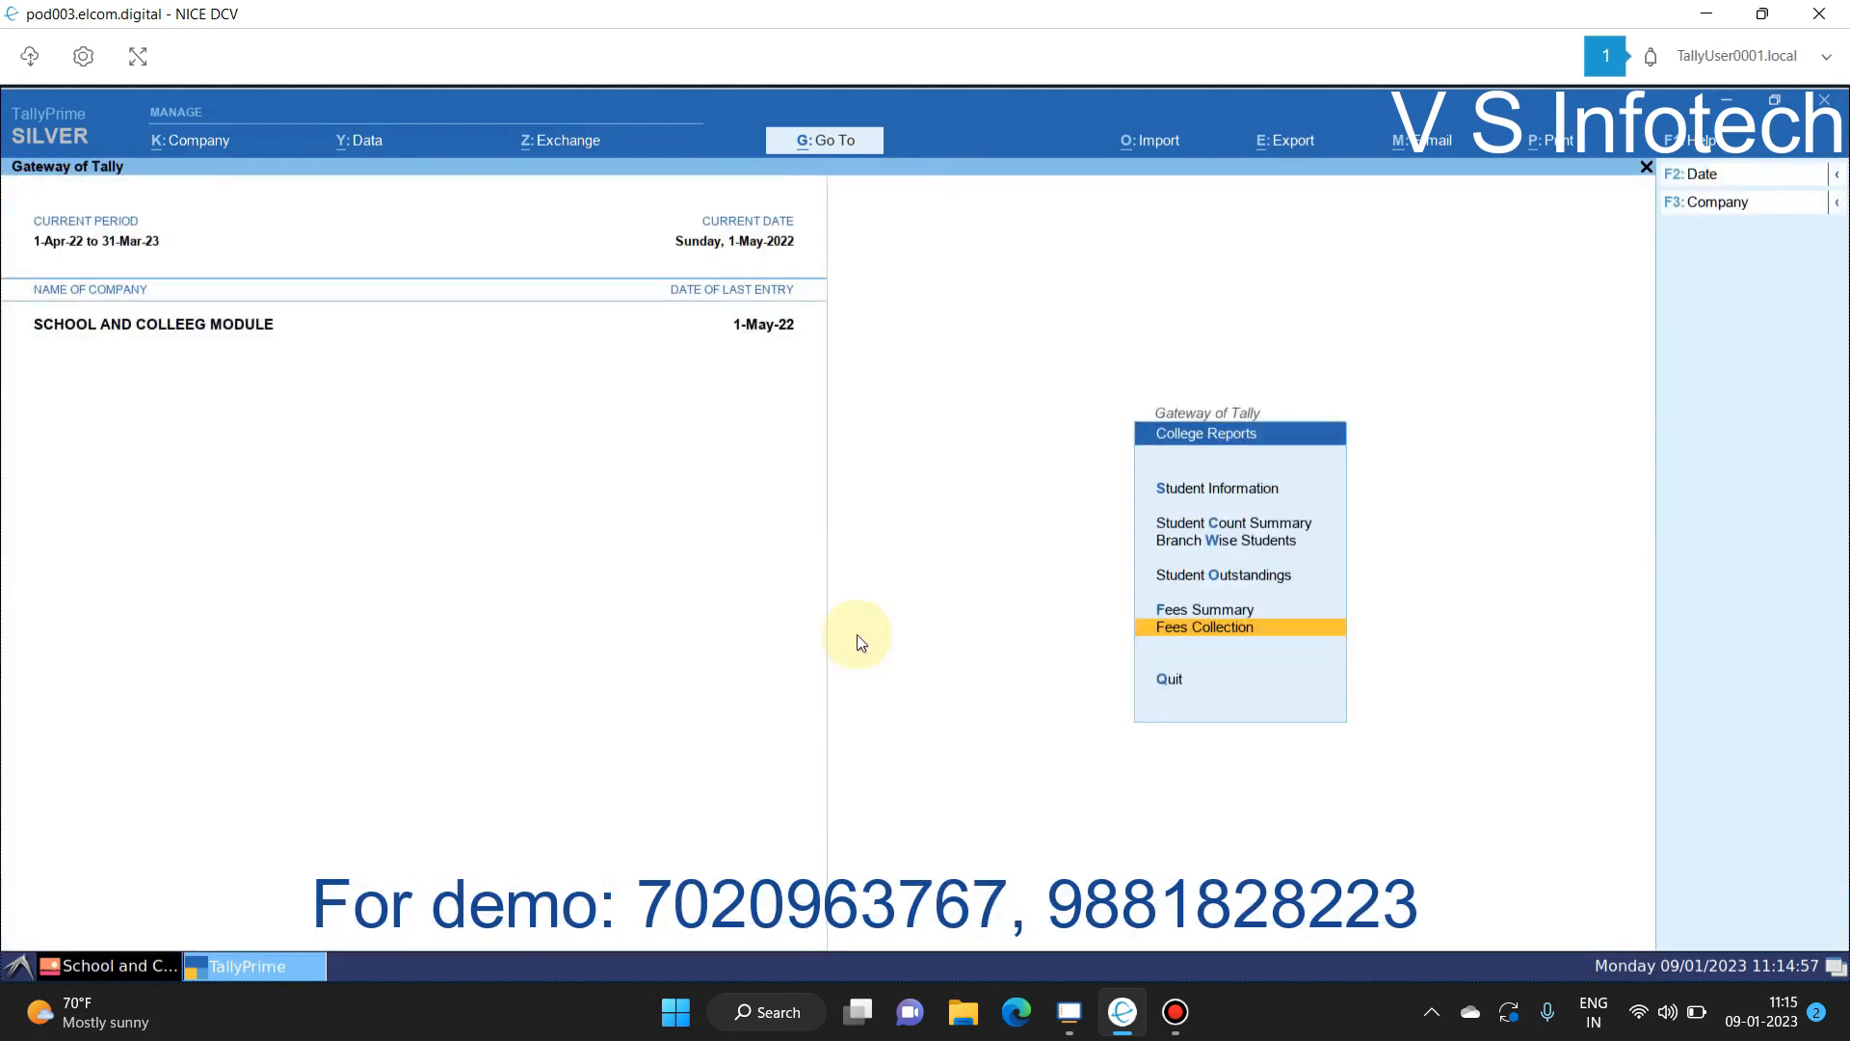
pyautogui.press('Escape')
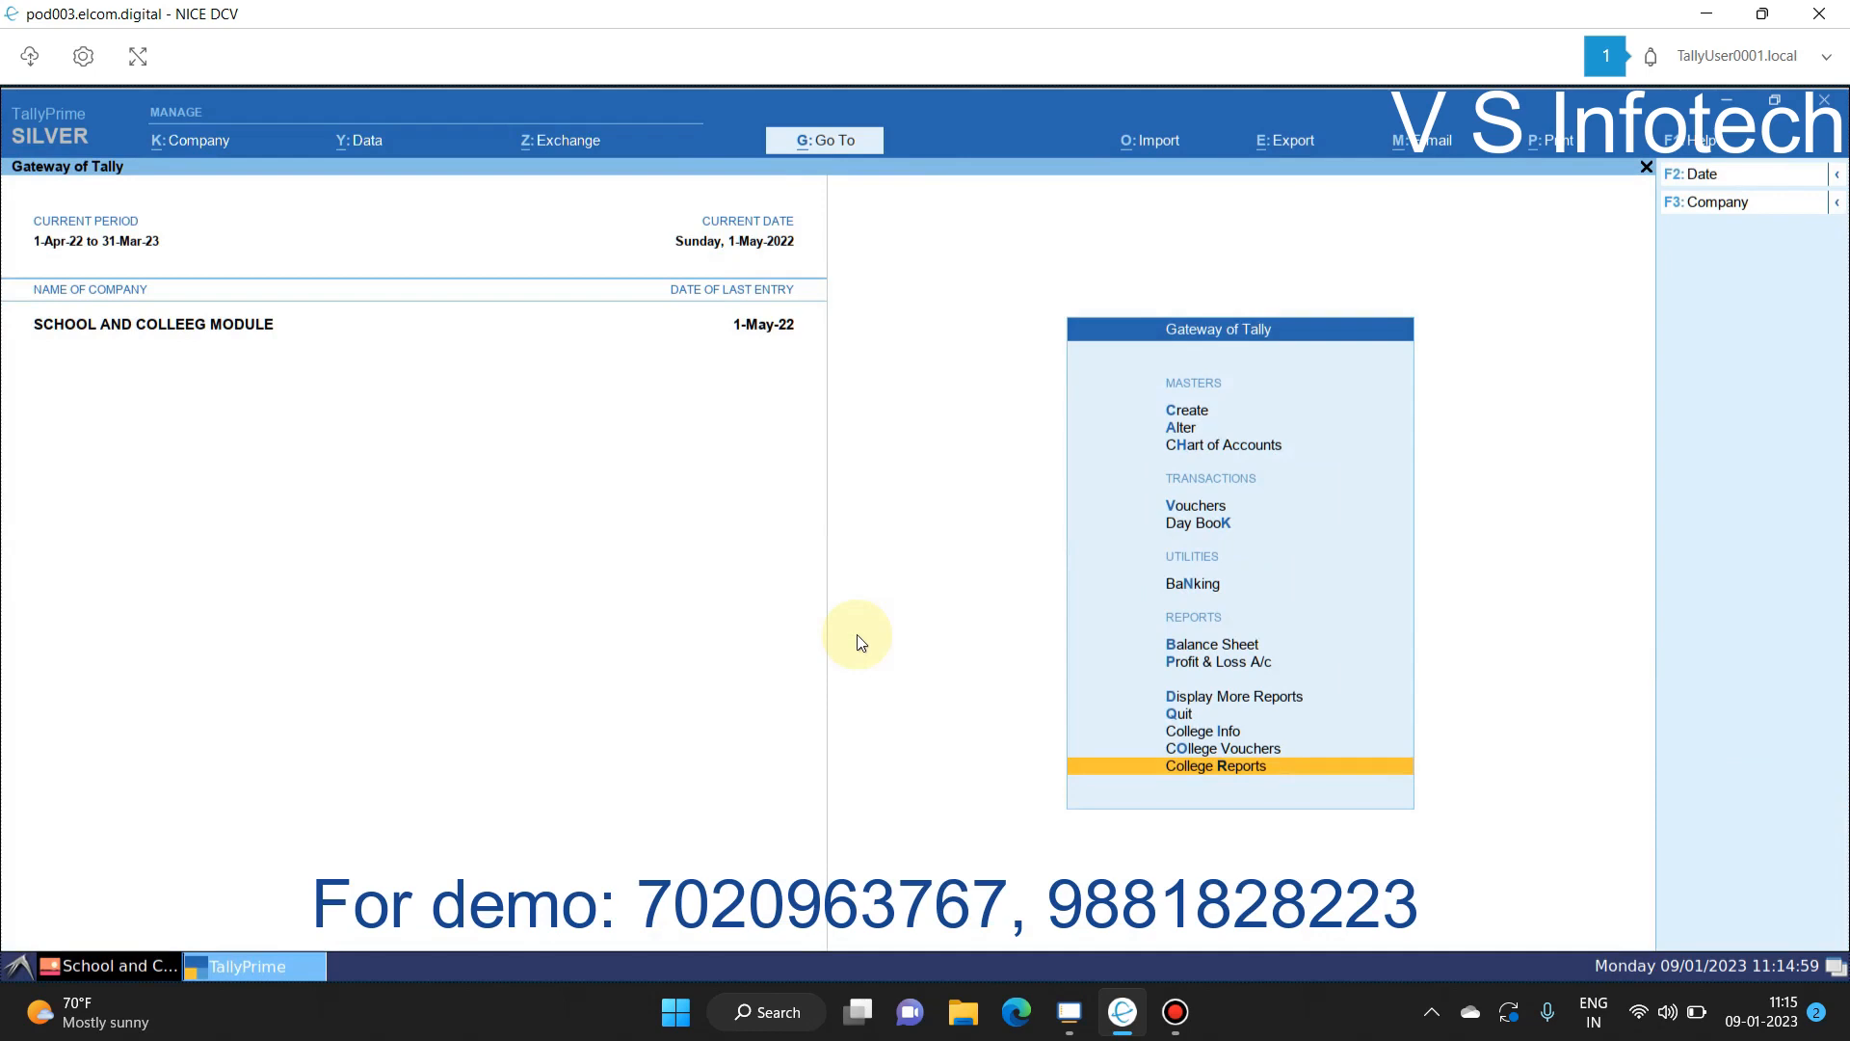